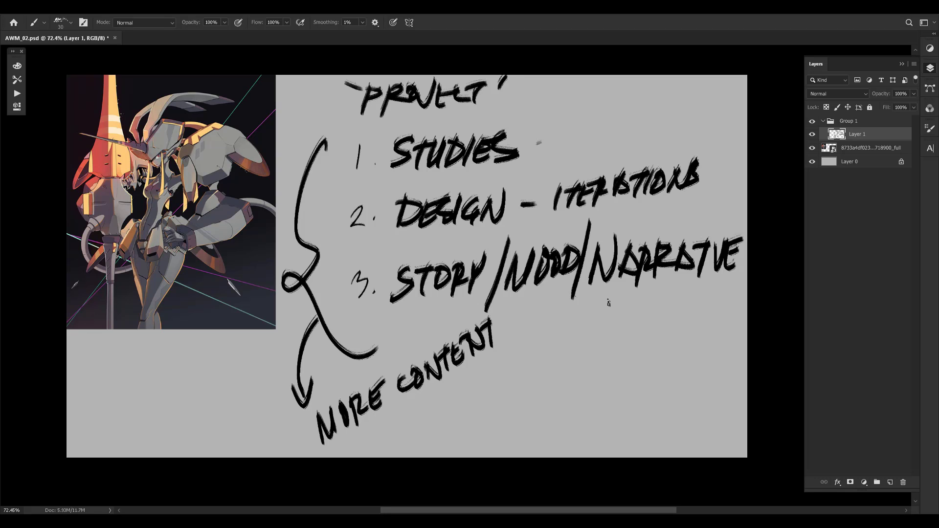
Underline the handwritten "PROJECT" heading and draw a long wavy line beneath the third list item
left_click_drag(546, 332, 549, 332)
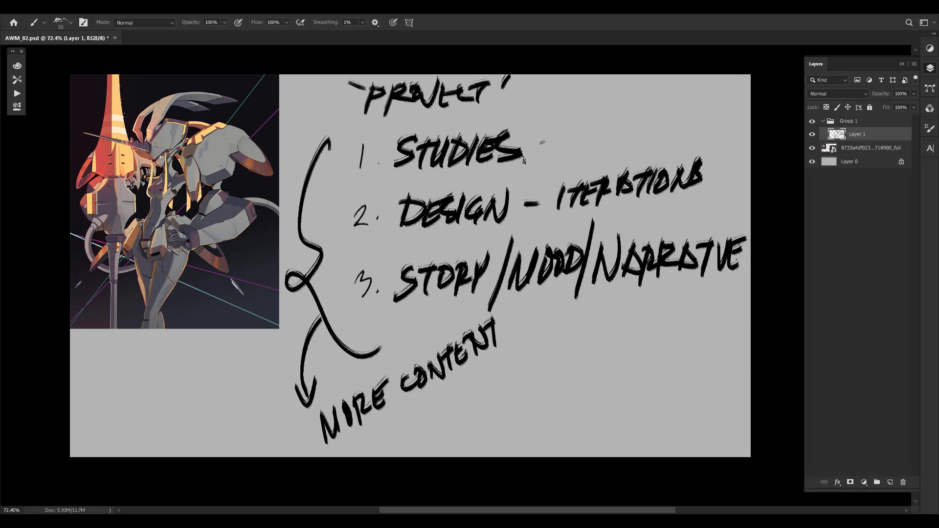
left_click_drag(374, 120, 514, 109)
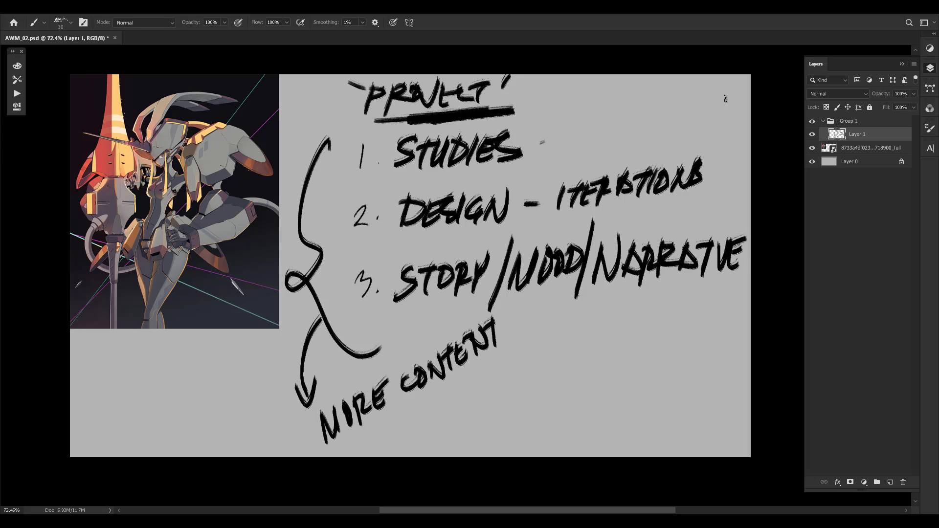
key("ctrl+z")
left_click_drag(348, 126, 546, 107)
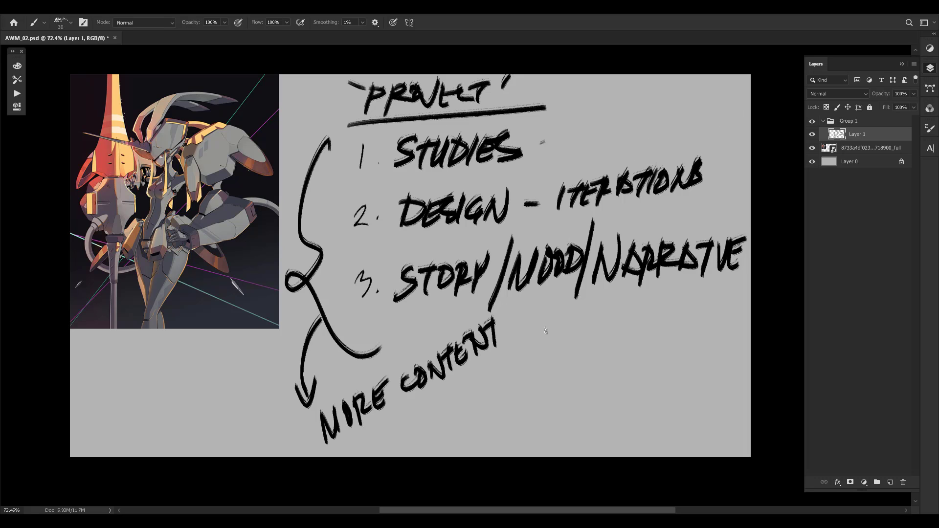
mouse_move(377, 329)
left_mouse_down()
mouse_move(551, 317)
mouse_move(752, 286)
left_mouse_up()
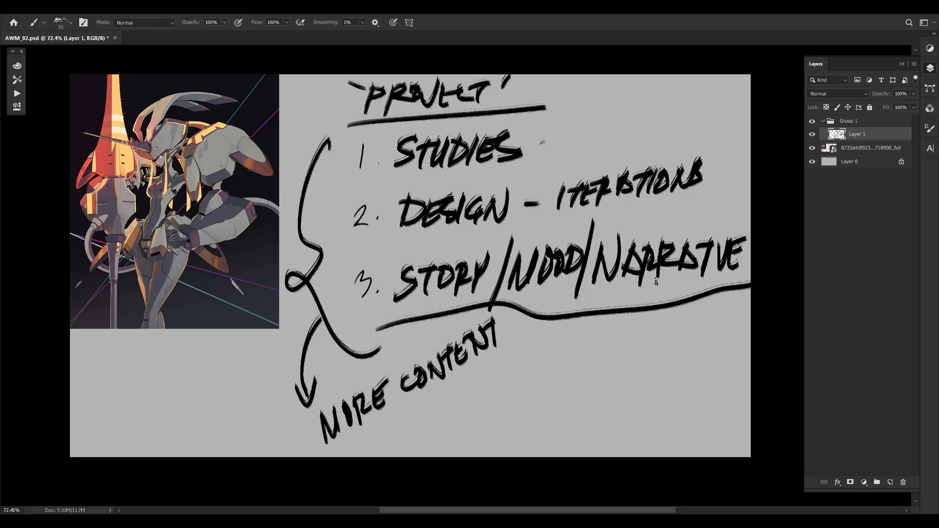
Draw a short branch down from the long line and handwrite "- SKILLS" at its end
left_click_drag(645, 285, 645, 279)
mouse_move(557, 315)
left_mouse_down()
mouse_move(566, 388)
mouse_move(580, 384)
left_mouse_up()
key("ctrl+z")
mouse_move(595, 357)
left_mouse_down()
mouse_move(587, 378)
mouse_move(597, 374)
left_mouse_up()
mouse_move(607, 349)
left_mouse_down()
mouse_move(617, 367)
mouse_move(627, 365)
mouse_move(624, 342)
left_mouse_up()
left_click(632, 337)
left_click_drag(509, 365, 521, 357)
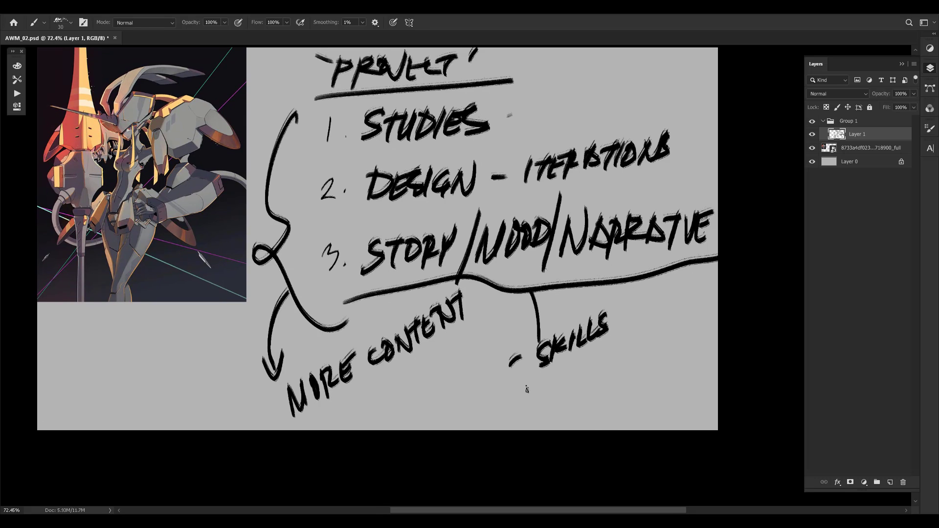
Handwrite "- GRAYSCALE" beneath "SKILLS" and add a bold dash after "STUDIES"
key("space")
left_click_drag(540, 408, 540, 430)
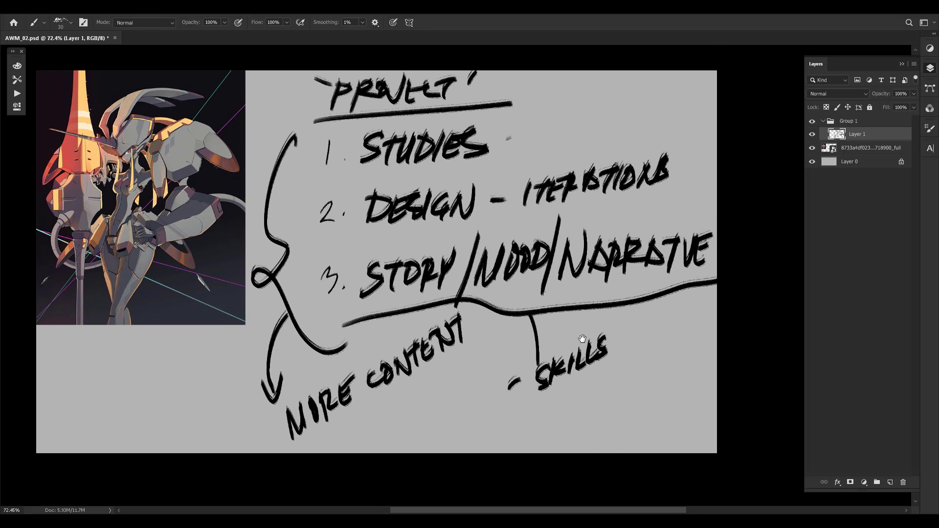
left_click_drag(582, 338, 604, 380)
left_click_drag(414, 245, 426, 231)
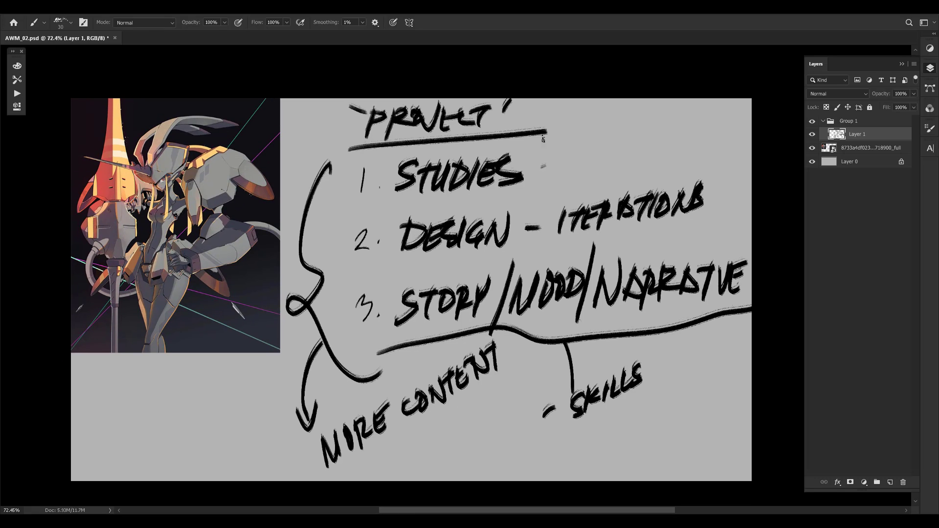
key("space")
left_click_drag(650, 203, 628, 139)
left_click_drag(627, 287, 628, 336)
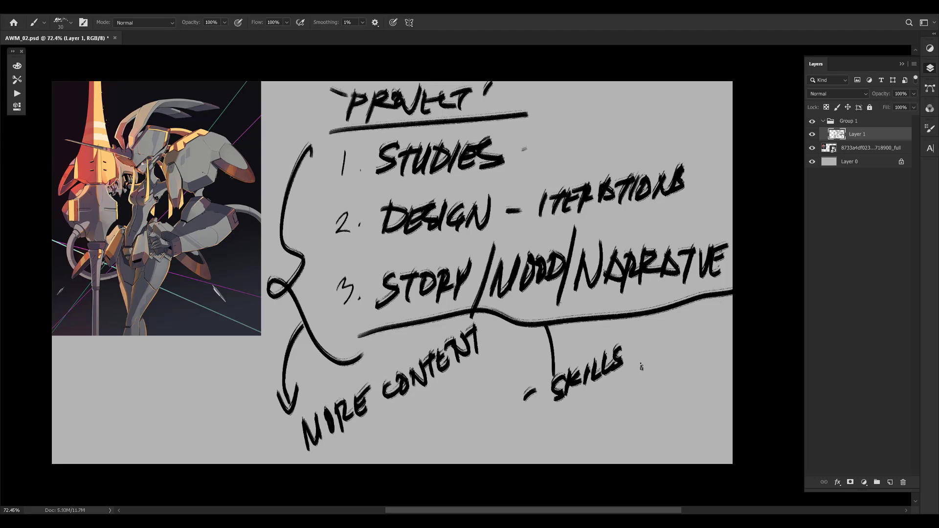
mouse_move(537, 432)
left_mouse_down()
mouse_move(581, 428)
mouse_move(632, 379)
mouse_move(631, 396)
left_mouse_up()
mouse_move(658, 365)
left_mouse_down()
mouse_move(645, 387)
mouse_move(662, 358)
mouse_move(670, 371)
left_mouse_up()
mouse_move(681, 350)
left_mouse_down()
mouse_move(678, 375)
mouse_move(688, 344)
left_mouse_up()
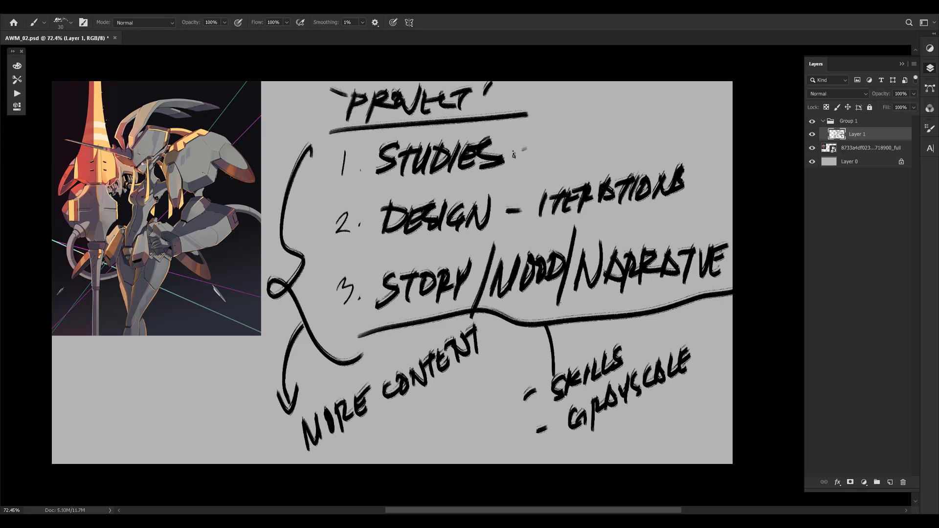
left_click_drag(515, 154, 534, 146)
left_click_drag(515, 157, 541, 164)
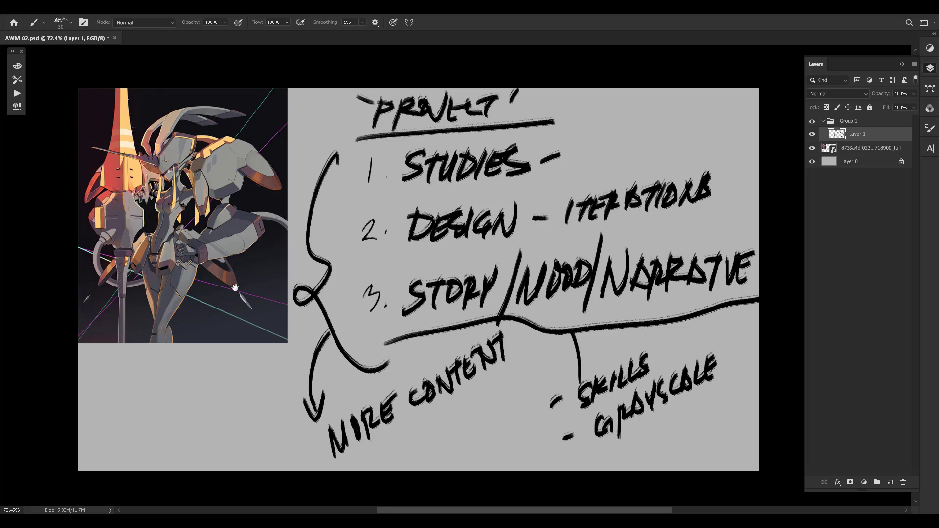
Examine the robot character illustration up close alongside the numbered project notes
left_click_drag(307, 223, 402, 250)
left_click_drag(290, 240, 380, 198)
left_click_drag(385, 113, 437, 143)
left_click_drag(461, 211, 437, 217)
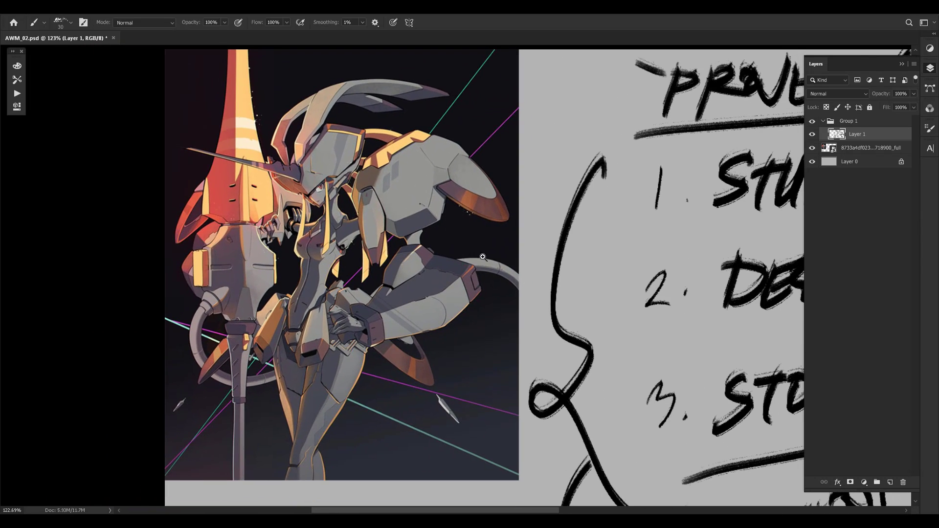
left_click_drag(484, 260, 448, 269)
mouse_move(623, 310)
left_mouse_down()
mouse_move(448, 235)
mouse_move(453, 255)
left_mouse_up()
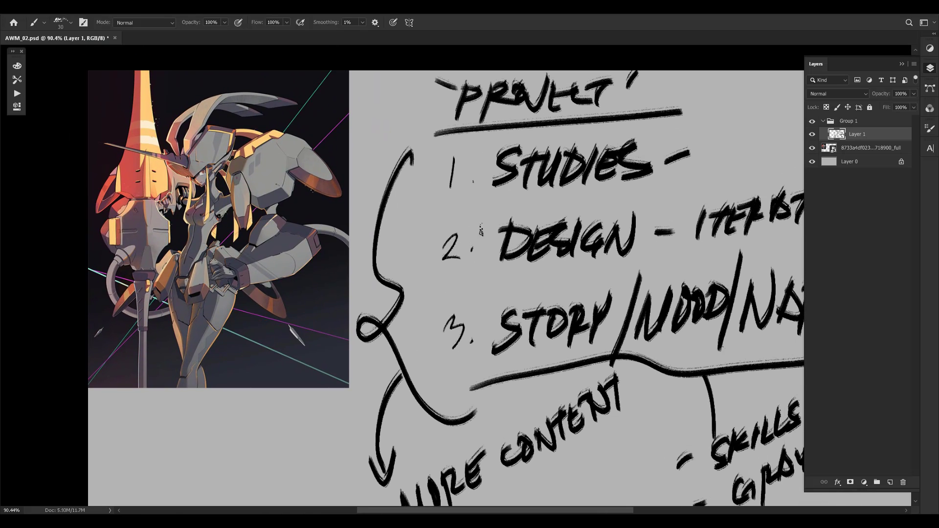
key("z")
left_click_drag(505, 220, 459, 222)
left_click_drag(390, 242, 445, 239)
left_click_drag(501, 148, 470, 217)
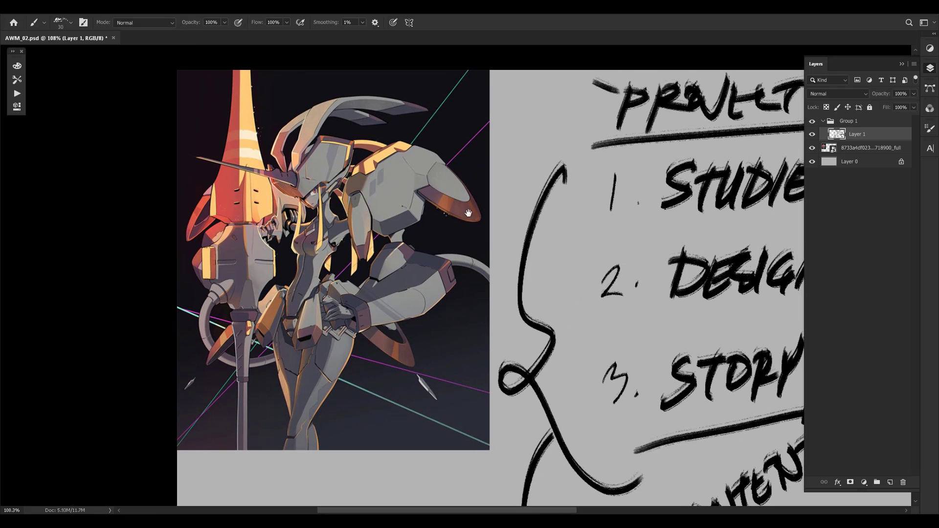
left_click_drag(401, 299, 375, 263)
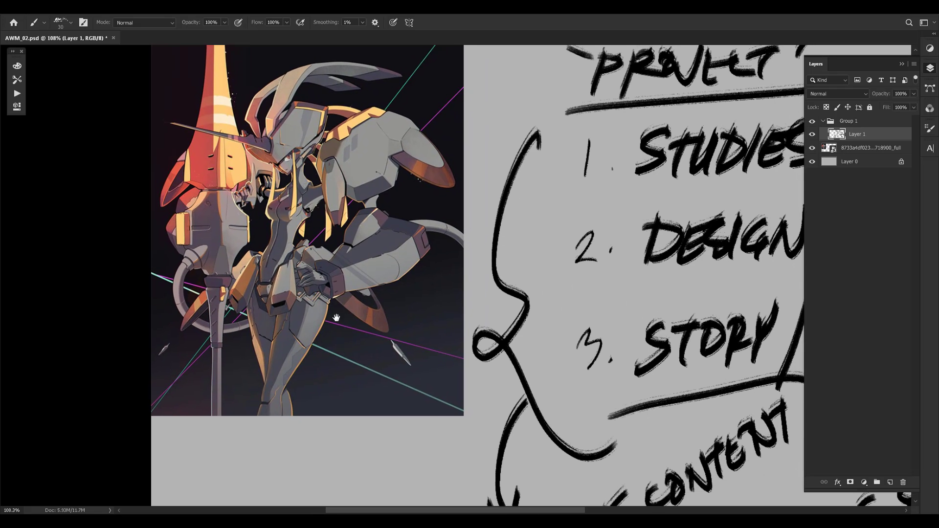
left_click_drag(346, 349, 382, 292)
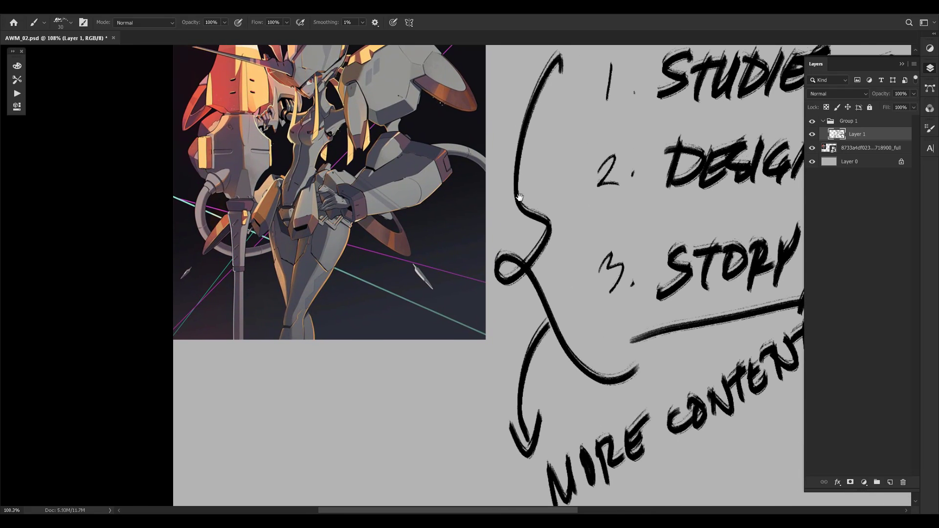
left_click_drag(572, 170, 526, 215)
left_click_drag(537, 169, 523, 231)
left_click_drag(344, 236, 456, 234)
left_click_drag(436, 322, 415, 294)
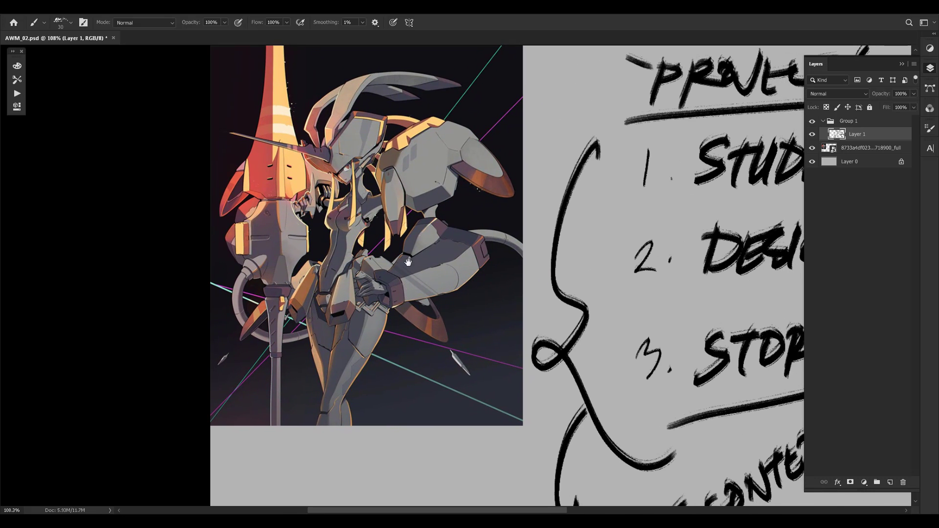
left_click_drag(507, 256, 427, 258)
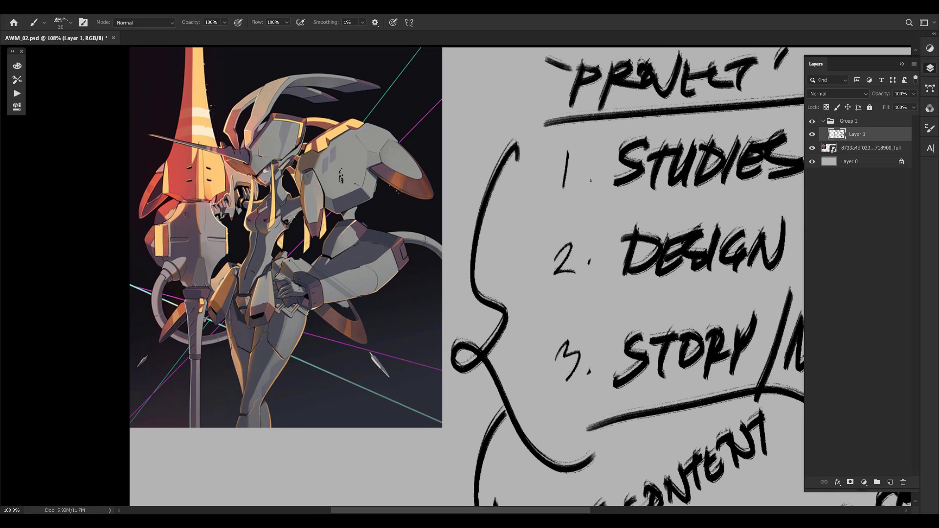
left_click_drag(527, 257, 567, 319)
left_click_drag(439, 218, 448, 183)
left_click_drag(560, 300, 488, 252)
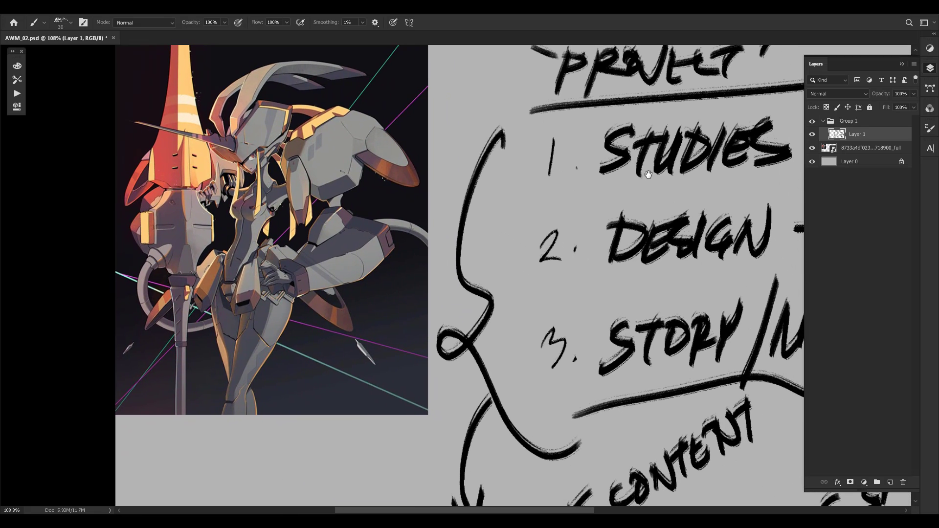
left_click_drag(736, 207, 254, 202)
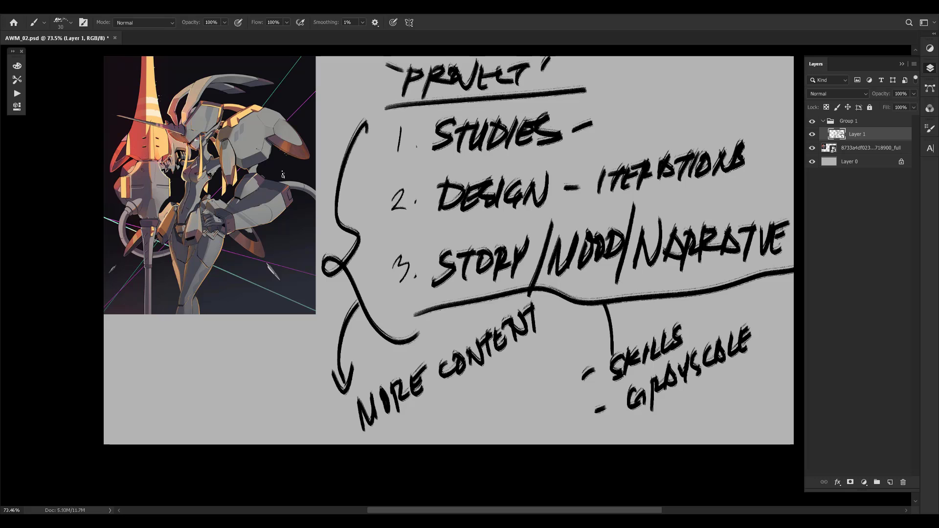
Underline "GRAYSCALE" with thick brush strokes
mouse_move(655, 406)
left_mouse_down()
mouse_move(784, 346)
mouse_move(750, 362)
left_mouse_up()
key("ctrl+z")
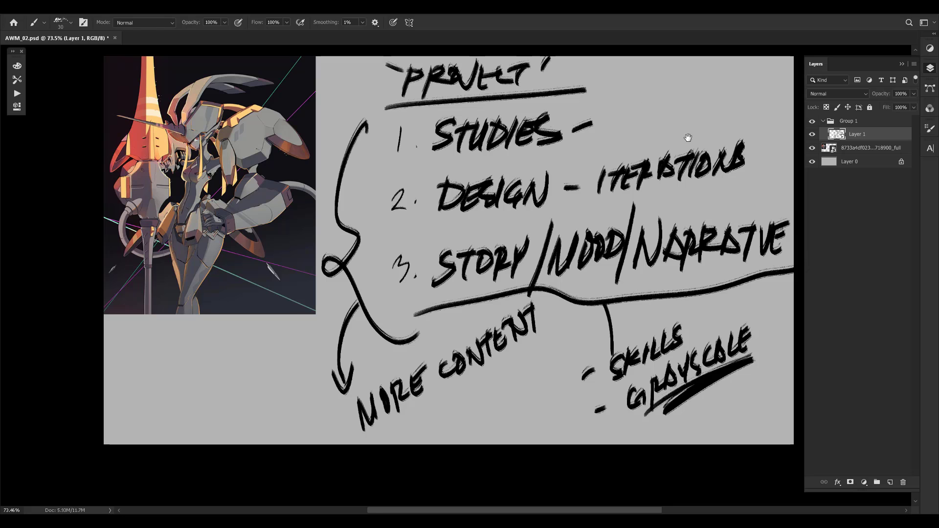
mouse_move(683, 140)
left_mouse_down()
mouse_move(640, 181)
mouse_move(635, 201)
left_mouse_up()
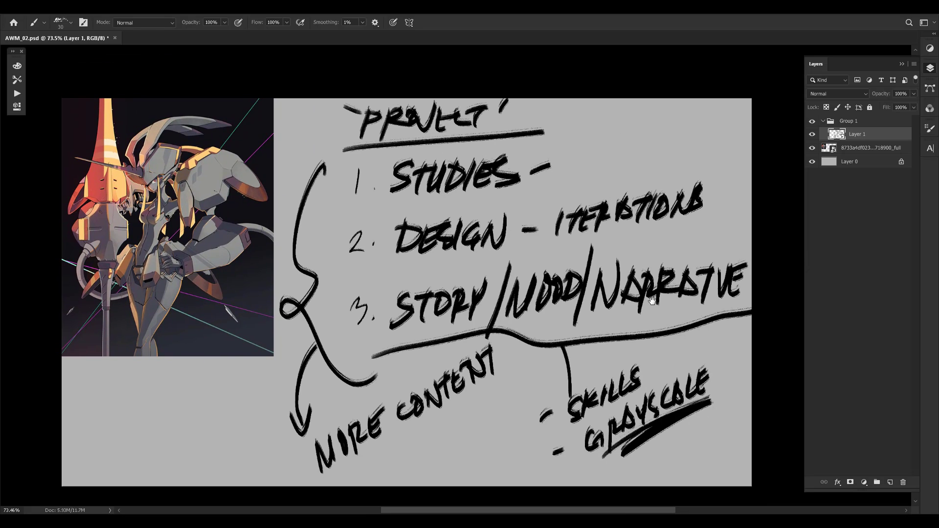
Draw a bold closing bracket around the end of the "GRAYSCALE" note
left_click_drag(652, 301, 625, 247)
mouse_move(674, 299)
left_mouse_down()
mouse_move(708, 335)
mouse_move(685, 352)
left_mouse_up()
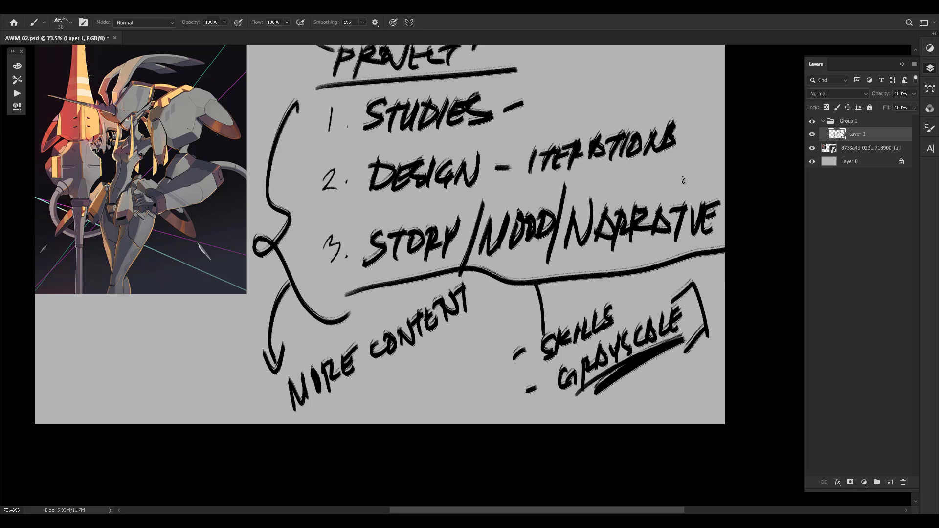
mouse_move(672, 296)
left_mouse_down()
mouse_move(705, 304)
mouse_move(711, 329)
left_mouse_up()
key("ctrl+z")
left_click_drag(690, 280, 709, 337)
mouse_move(663, 297)
left_mouse_down()
mouse_move(689, 279)
mouse_move(683, 355)
left_mouse_up()
Handwrite "- SIMPLE" as a third point below the underlined "GRAYSCALE"
mouse_move(594, 412)
left_mouse_down()
mouse_move(599, 397)
mouse_move(580, 407)
left_mouse_up()
mouse_move(623, 384)
left_mouse_down()
mouse_move(615, 400)
mouse_move(633, 393)
left_mouse_up()
mouse_move(643, 373)
left_mouse_down()
mouse_move(651, 384)
mouse_move(654, 367)
left_mouse_up()
mouse_move(663, 362)
left_mouse_down()
mouse_move(659, 380)
mouse_move(660, 372)
left_mouse_up()
mouse_move(671, 356)
left_mouse_down()
mouse_move(675, 368)
mouse_move(685, 362)
left_mouse_up()
left_click_drag(677, 359, 686, 345)
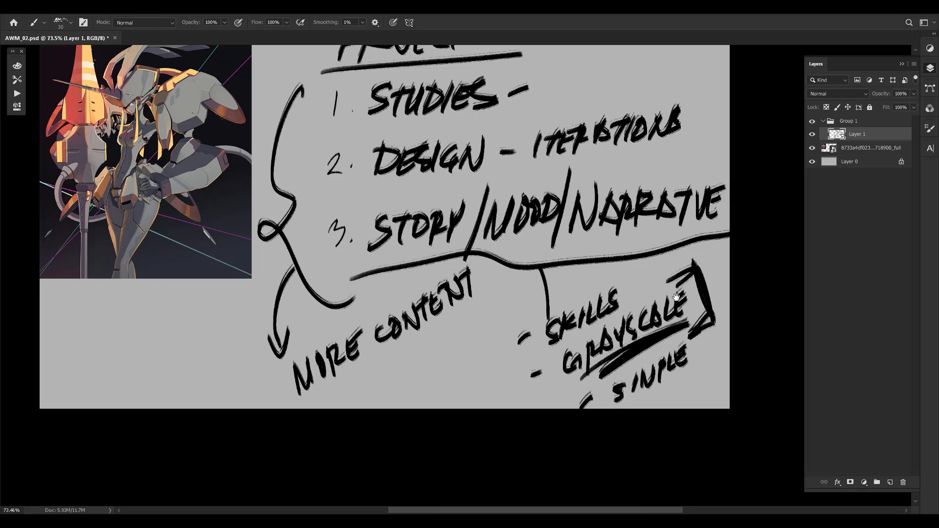
Handwrite "BRUSHES" directly beneath "SIMPLE"
mouse_move(645, 267)
left_mouse_down()
mouse_move(690, 317)
mouse_move(685, 350)
mouse_move(715, 295)
mouse_move(748, 321)
mouse_move(725, 322)
left_mouse_up()
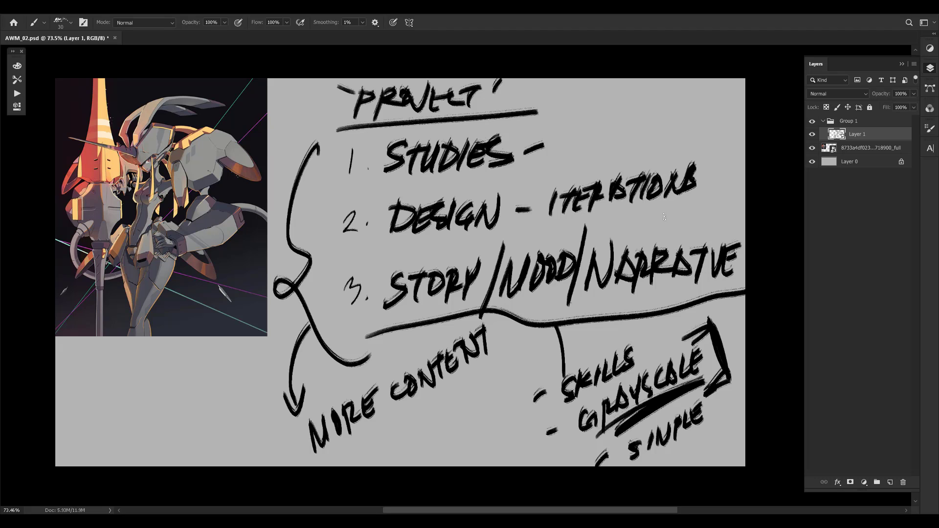
mouse_move(670, 454)
left_mouse_down()
mouse_move(671, 462)
mouse_move(680, 446)
mouse_move(693, 458)
mouse_move(716, 425)
mouse_move(694, 443)
left_mouse_up()
key("ctrl+z")
mouse_move(703, 430)
left_mouse_down()
mouse_move(695, 446)
mouse_move(740, 401)
mouse_move(743, 425)
left_mouse_up()
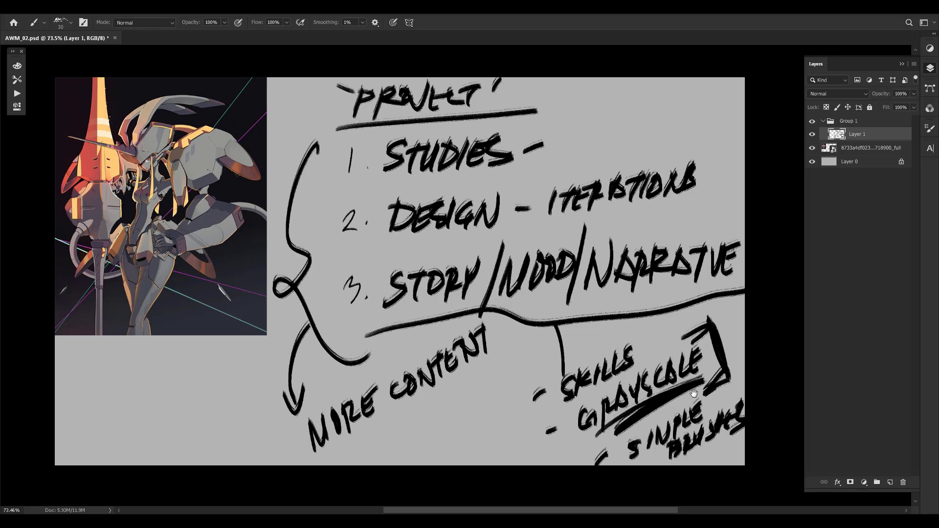
Scale down the handwritten notes layer and place it in the upper canvas directly beside the robot illustration
key("v")
mouse_move(666, 370)
left_mouse_down()
mouse_move(563, 367)
mouse_move(545, 352)
mouse_move(555, 358)
left_mouse_up()
key("ctrl")
key("ctrl+t")
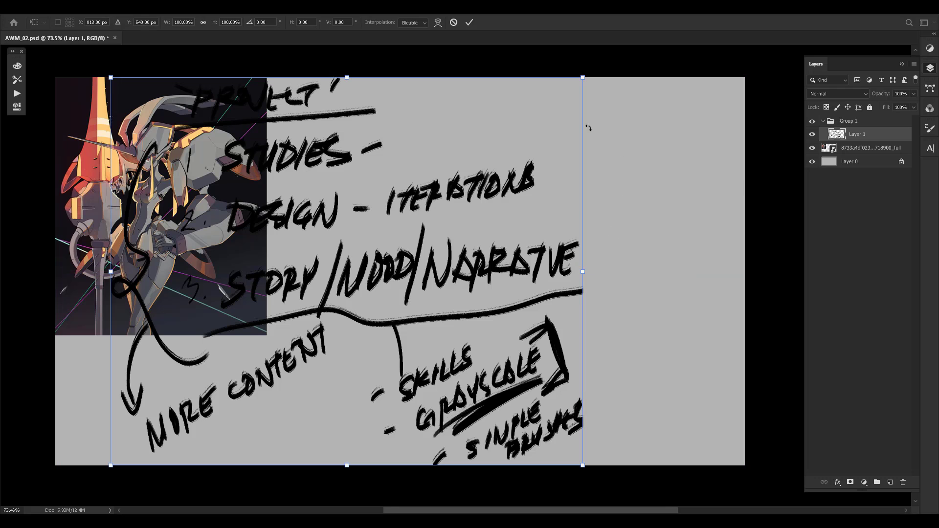
mouse_move(582, 78)
left_mouse_down()
mouse_move(547, 124)
mouse_move(372, 250)
left_mouse_up()
mouse_move(468, 219)
left_mouse_down()
mouse_move(460, 195)
mouse_move(433, 202)
left_mouse_up()
key("Return")
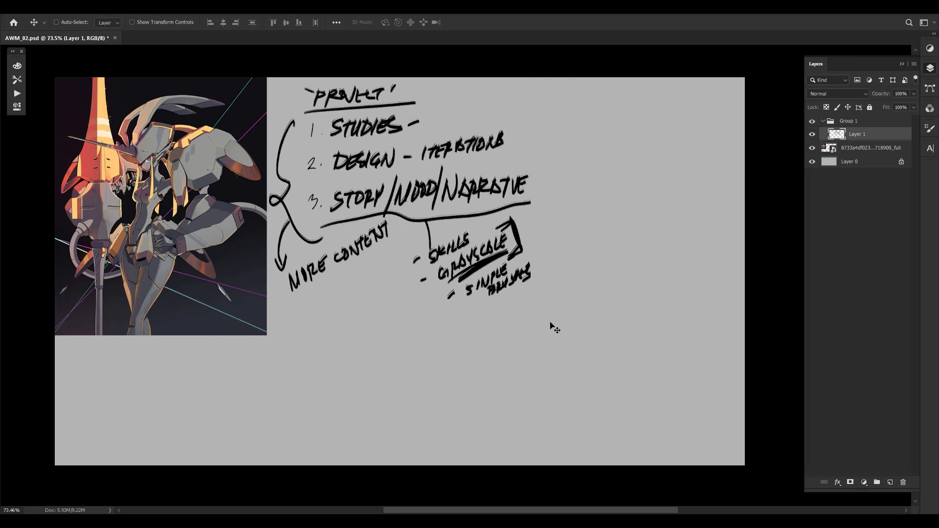
Reduce the brush size to 20 and draw a tall bracket closing off the three list items
key("b")
key("bracketleft")
key("bracketleft")
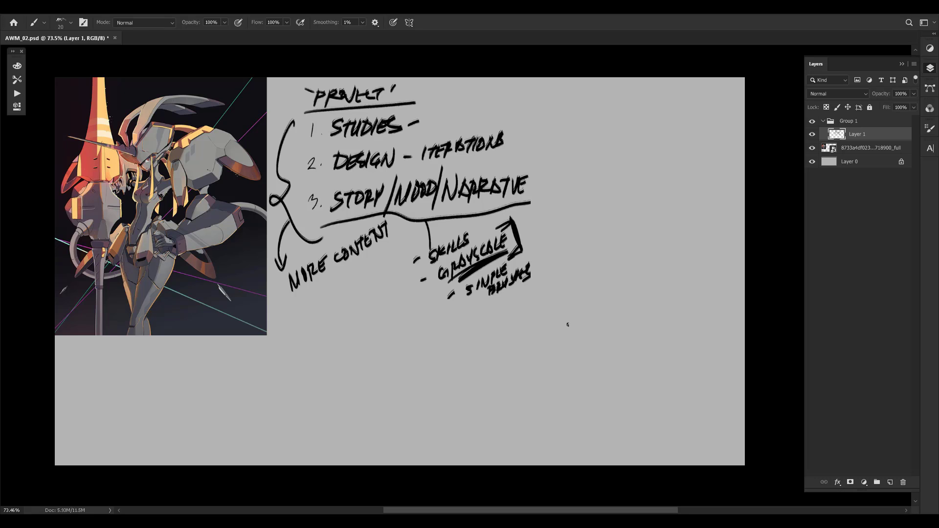
mouse_move(521, 107)
left_mouse_down()
mouse_move(551, 216)
mouse_move(535, 131)
mouse_move(540, 211)
left_mouse_up()
key("ctrl+z")
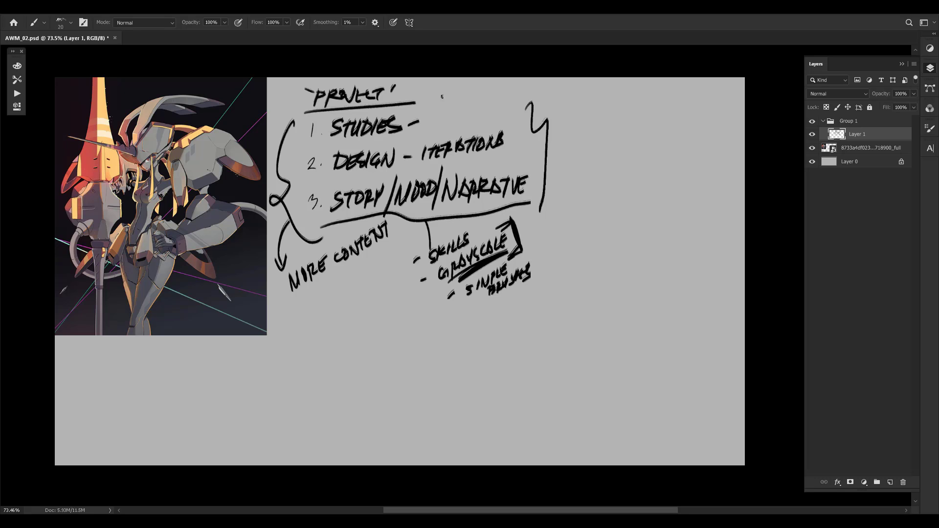
Handwrite "input" in small letters after the dash next to "STUDIES"
left_click_drag(428, 107, 426, 116)
left_click_drag(427, 109, 434, 113)
mouse_move(436, 107)
left_mouse_down()
mouse_move(441, 116)
mouse_move(425, 116)
mouse_move(436, 104)
left_mouse_up()
key("ctrl+z")
key("ctrl+z")
key("ctrl+z")
key("ctrl+z")
mouse_move(435, 106)
left_mouse_down()
mouse_move(435, 126)
mouse_move(453, 101)
mouse_move(459, 111)
left_mouse_up()
Handwrite "output" under "ITERATIONS" and link the second and third items to the bracket with connecting strokes
mouse_move(506, 137)
left_mouse_down()
mouse_move(530, 169)
mouse_move(518, 154)
mouse_move(537, 136)
left_mouse_up()
mouse_move(501, 156)
left_mouse_down()
mouse_move(517, 170)
mouse_move(528, 158)
mouse_move(522, 177)
left_mouse_up()
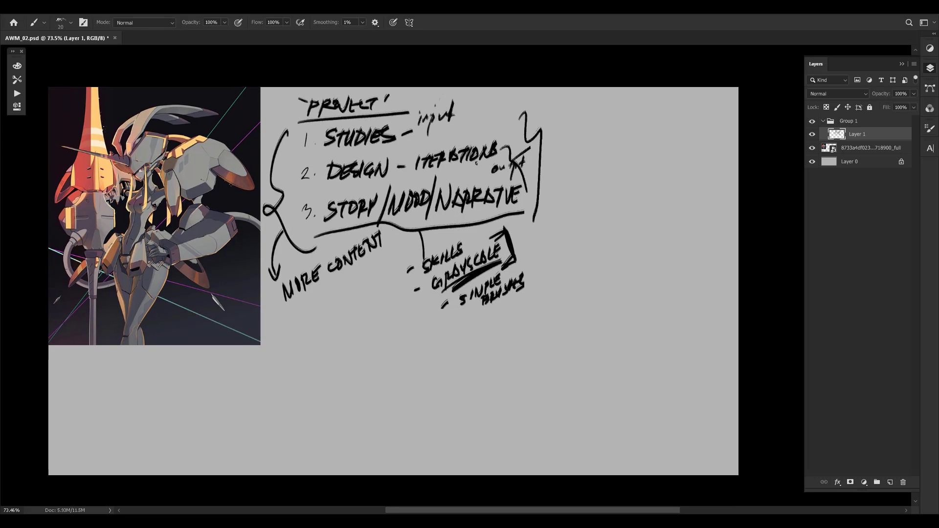
left_click_drag(541, 227, 548, 205)
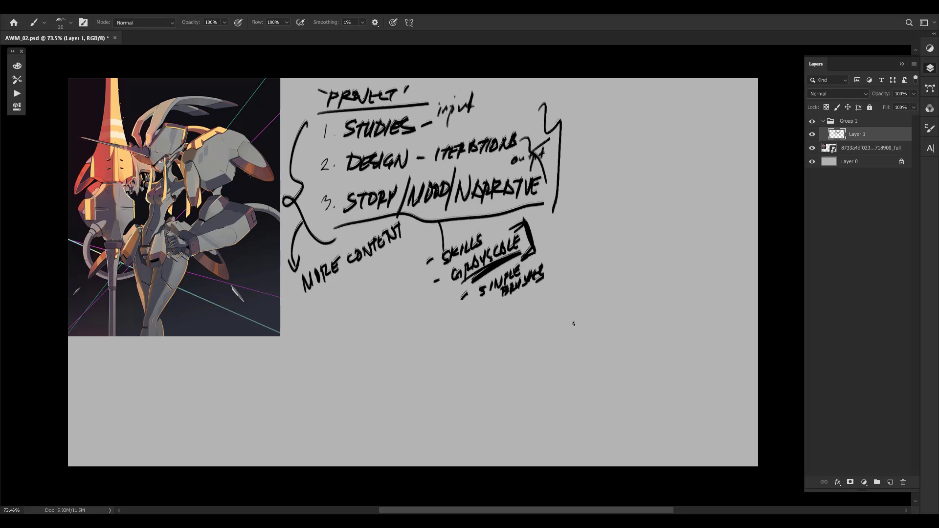
Handwrite "FOCUS" in the empty area beyond the bracket and underline it boldly
mouse_move(602, 94)
left_mouse_down()
mouse_move(641, 98)
mouse_move(628, 96)
left_mouse_up()
key("ctrl+z")
key("ctrl+z")
key("ctrl+z")
key("ctrl+z")
left_click_drag(641, 82, 636, 95)
left_click_drag(578, 114, 652, 98)
Draw a connector down from "FOCUS" and handwrite "deliberate" below it
mouse_move(598, 111)
left_mouse_down()
mouse_move(650, 102)
mouse_move(589, 170)
left_mouse_up()
mouse_move(601, 146)
left_mouse_down()
mouse_move(599, 170)
mouse_move(610, 168)
left_mouse_up()
left_click_drag(618, 147, 622, 169)
left_click_drag(630, 141, 635, 167)
left_click_drag(637, 162, 657, 145)
left_click_drag(660, 144, 665, 150)
left_click_drag(663, 147, 683, 140)
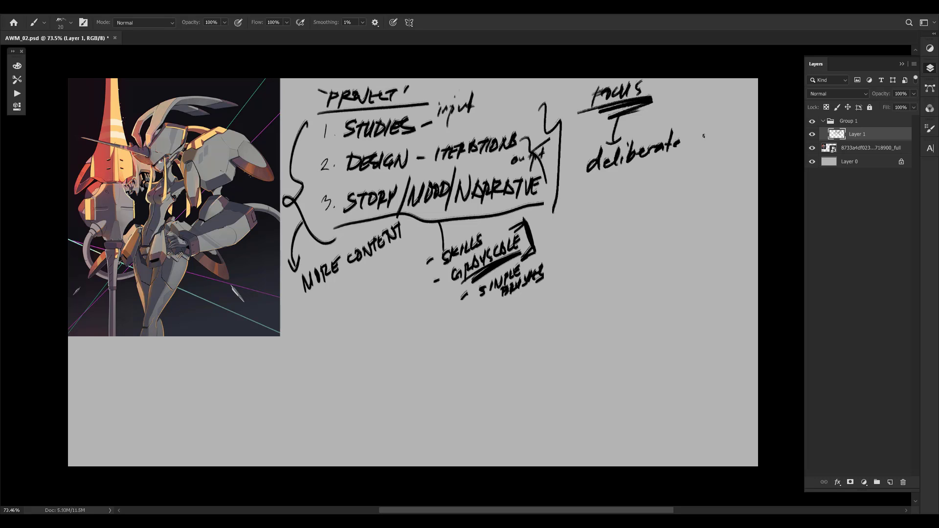
Sketch strokes beside "FOCUS" and erase the ones extending below it
left_click_drag(319, 227, 355, 214)
left_click_drag(548, 196, 536, 199)
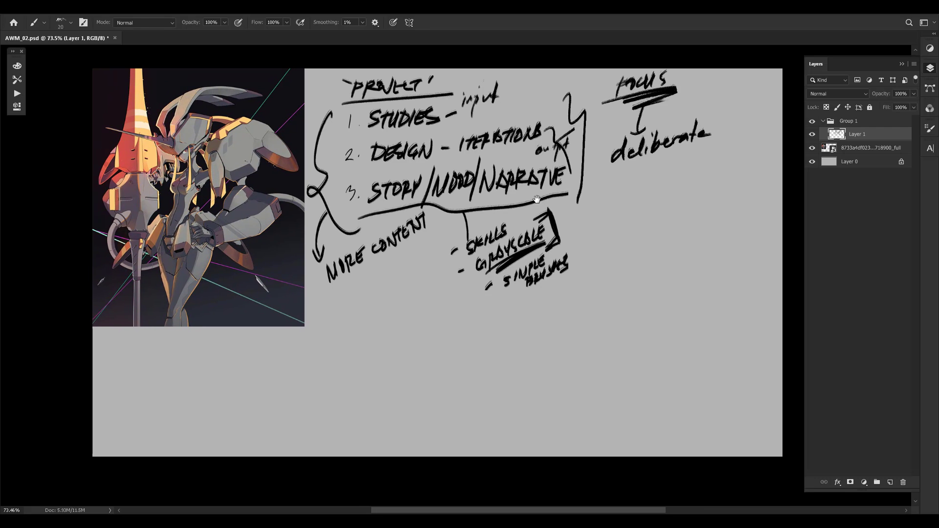
left_click_drag(567, 210, 544, 218)
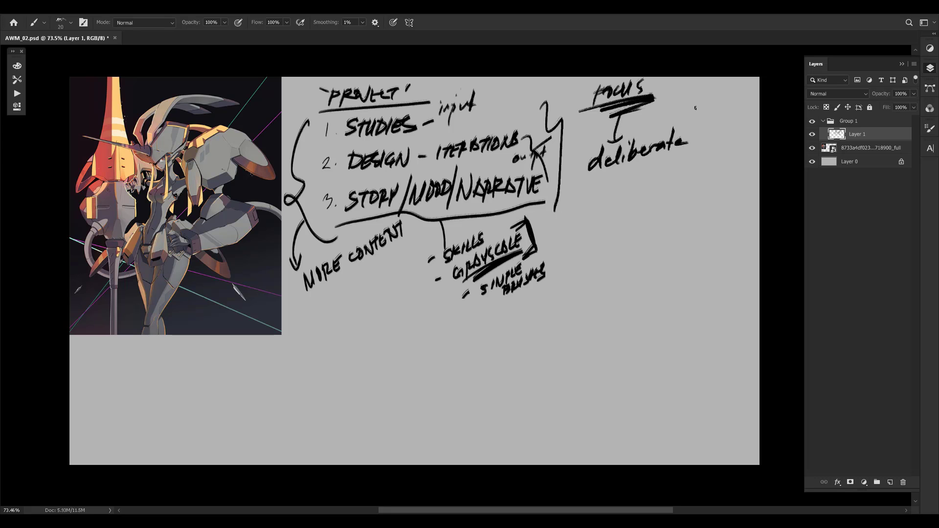
mouse_move(672, 84)
left_mouse_down()
mouse_move(717, 110)
mouse_move(657, 112)
left_mouse_up()
mouse_move(671, 81)
left_mouse_down()
mouse_move(659, 116)
mouse_move(668, 90)
mouse_move(678, 92)
left_mouse_up()
mouse_move(654, 99)
left_mouse_down()
mouse_move(679, 98)
mouse_move(678, 89)
mouse_move(680, 103)
mouse_move(745, 128)
left_mouse_up()
left_click_drag(745, 128, 734, 133)
key("e")
mouse_move(681, 122)
left_mouse_down()
mouse_move(694, 85)
mouse_move(690, 107)
mouse_move(744, 107)
mouse_move(746, 128)
left_mouse_up()
Underline "deliberate" with bold overlapping brush strokes
key("b")
left_click_drag(588, 185, 693, 147)
key("ctrl+z")
key("ctrl+z")
mouse_move(614, 176)
left_mouse_down()
mouse_move(704, 145)
mouse_move(684, 150)
left_mouse_up()
left_click_drag(614, 173, 702, 149)
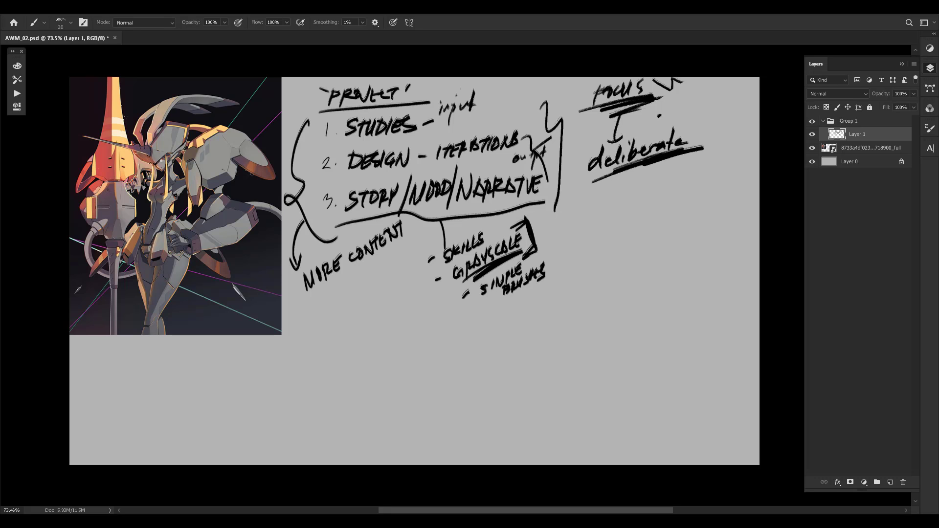
Draw a tall outer bracket beyond the existing one, with a short tick at its lower part
mouse_move(342, 109)
left_mouse_down()
mouse_move(355, 230)
mouse_move(513, 85)
mouse_move(556, 182)
left_mouse_up()
key("ctrl+z")
key("ctrl+z")
mouse_move(532, 98)
left_mouse_down()
mouse_move(580, 210)
mouse_move(579, 161)
mouse_move(540, 78)
left_mouse_up()
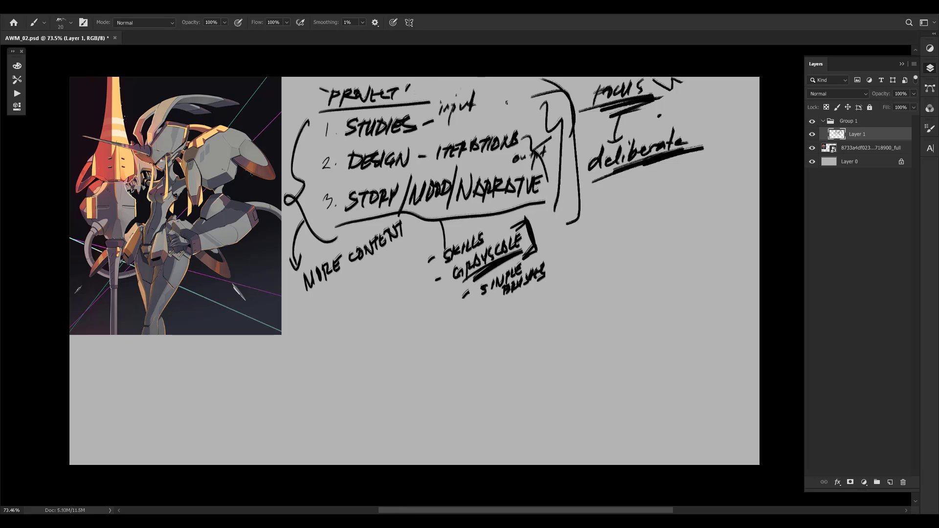
mouse_move(581, 122)
left_mouse_down()
mouse_move(579, 171)
mouse_move(517, 84)
left_mouse_up()
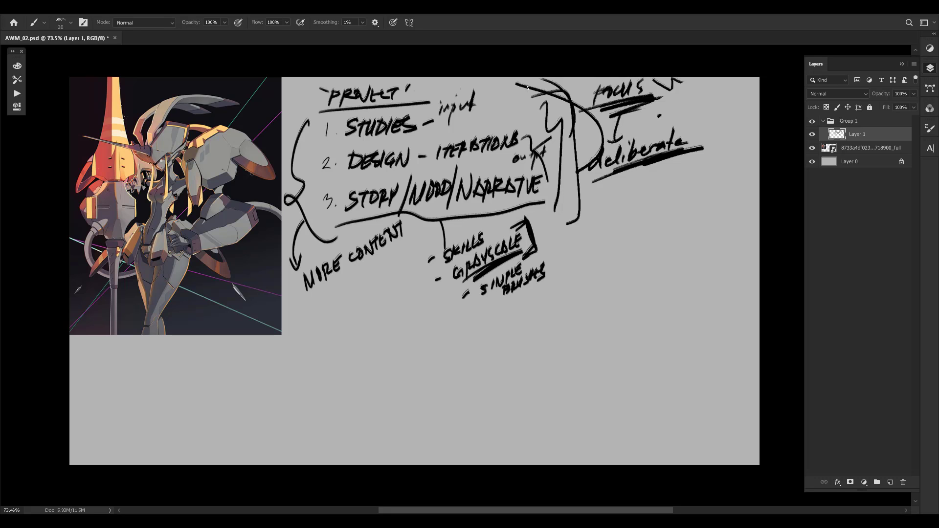
key("ctrl+z")
key("ctrl+z")
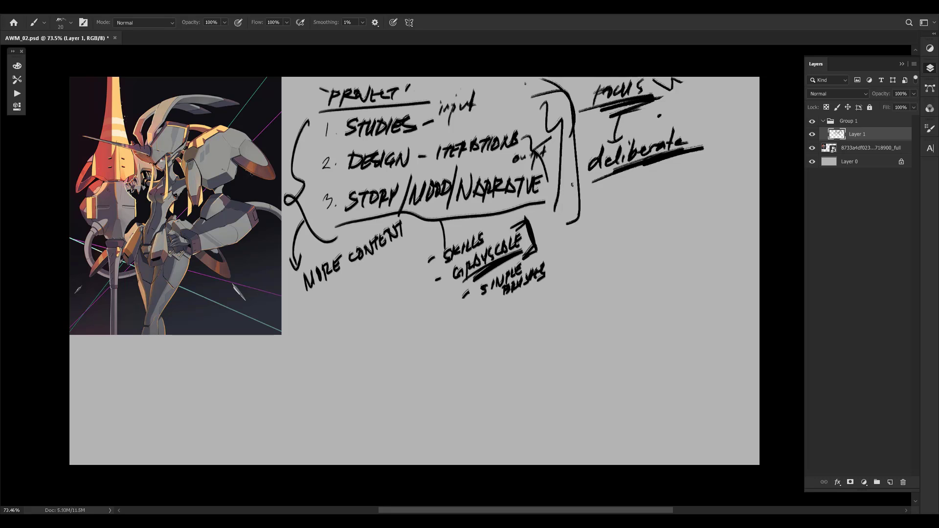
left_click_drag(572, 182, 585, 212)
Underline "STORY" in the third list item with bold strokes
left_click_drag(601, 253, 605, 240)
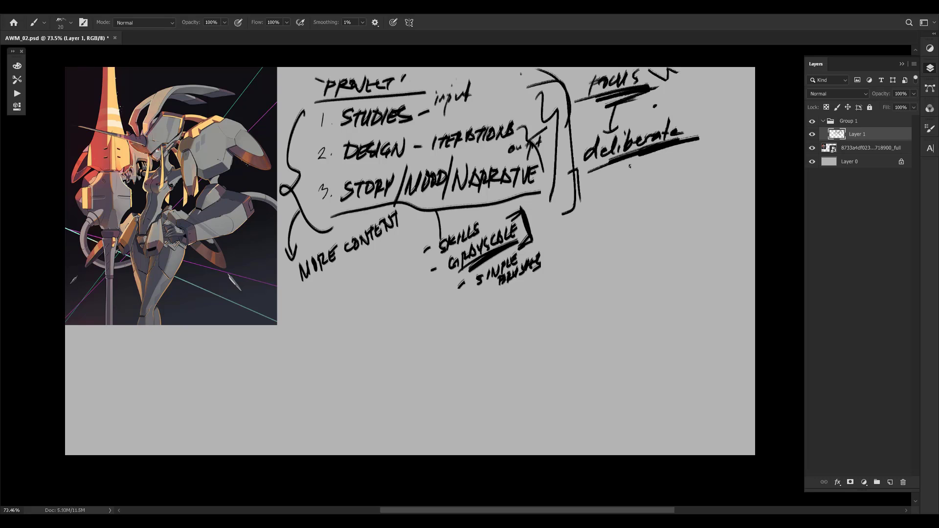
left_click_drag(582, 208, 594, 199)
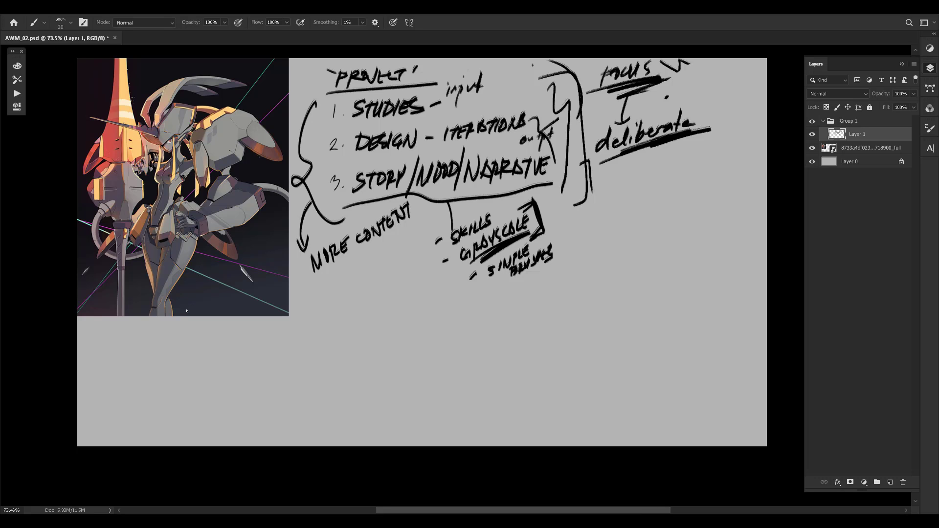
left_click_drag(215, 293, 211, 311)
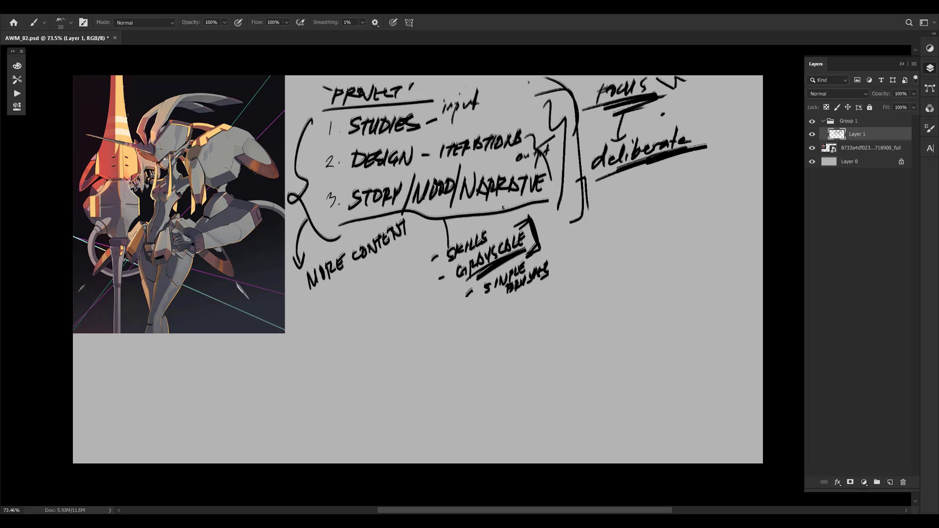
mouse_move(506, 207)
left_mouse_down()
mouse_move(575, 196)
mouse_move(526, 202)
left_mouse_up()
key("ctrl+z")
key("ctrl+z")
key("ctrl+z")
mouse_move(345, 214)
left_mouse_down()
mouse_move(403, 206)
mouse_move(394, 209)
left_mouse_up()
Handwrite "HUMAN ANATOMY" on two lines in the empty area below the robot illustration
left_click_drag(463, 372, 459, 372)
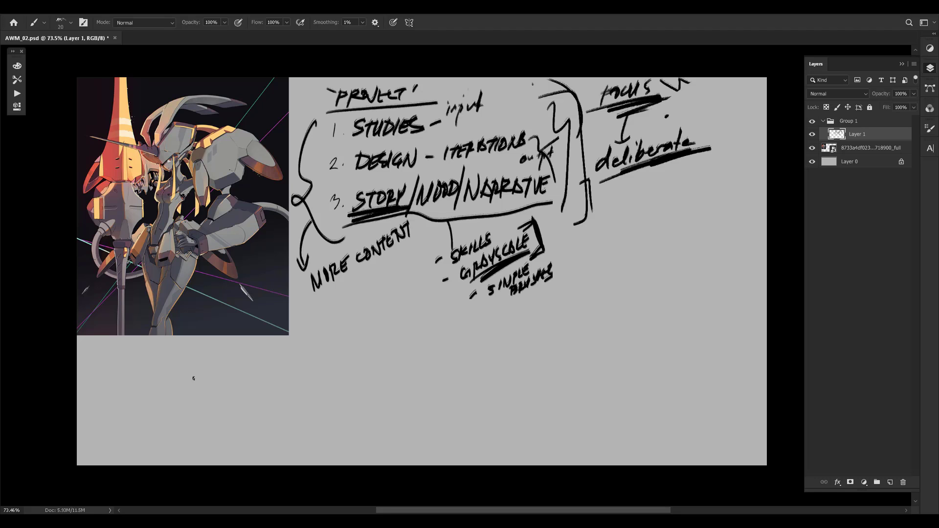
mouse_move(194, 378)
left_mouse_down()
mouse_move(203, 386)
mouse_move(234, 367)
mouse_move(244, 376)
mouse_move(246, 360)
mouse_move(255, 391)
left_mouse_up()
left_click_drag(258, 370, 267, 379)
key("ctrl+z")
key("ctrl+z")
left_click_drag(216, 394, 214, 406)
mouse_move(216, 395)
left_mouse_down()
mouse_move(220, 404)
mouse_move(277, 371)
mouse_move(281, 395)
left_mouse_up()
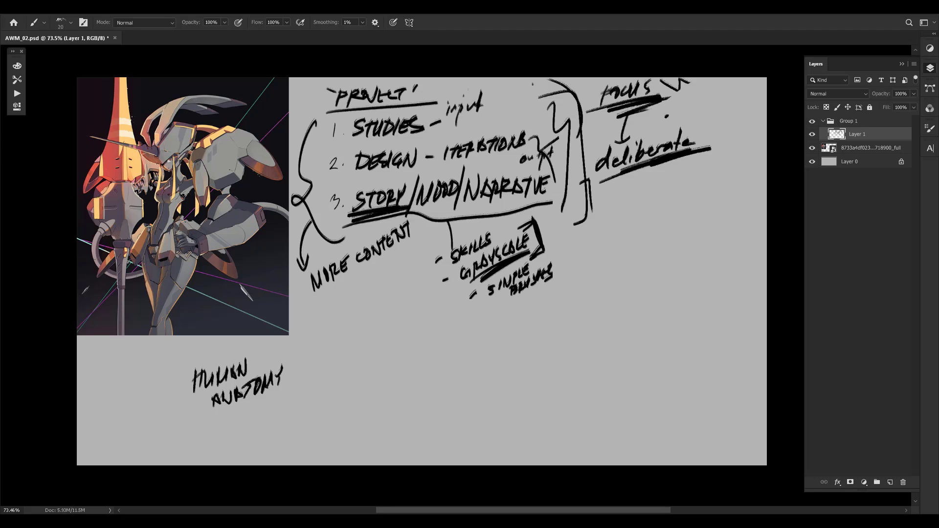
Draw a slanted divider after "HUMAN ANATOMY" and handwrite "CHARACTERIZATION" beyond it
left_click_drag(299, 329, 291, 399)
left_click_drag(311, 348, 305, 362)
mouse_move(317, 341)
left_mouse_down()
mouse_move(323, 357)
mouse_move(344, 337)
left_mouse_up()
mouse_move(340, 337)
left_mouse_down()
mouse_move(337, 355)
mouse_move(357, 326)
mouse_move(367, 335)
mouse_move(379, 327)
mouse_move(372, 336)
mouse_move(398, 308)
mouse_move(426, 313)
mouse_move(451, 299)
left_mouse_up()
left_click_drag(449, 314, 460, 291)
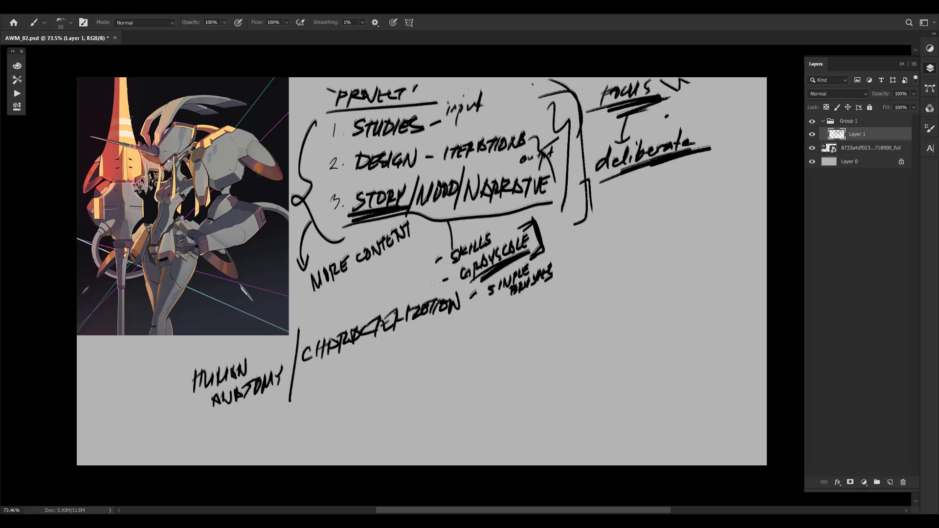
Outline "HUMAN ANATOMY / CHARACTERIZATION" and draw an arrow from the outline down to a handwritten "PATREON"
mouse_move(337, 317)
left_mouse_down()
mouse_move(432, 286)
mouse_move(353, 329)
left_mouse_up()
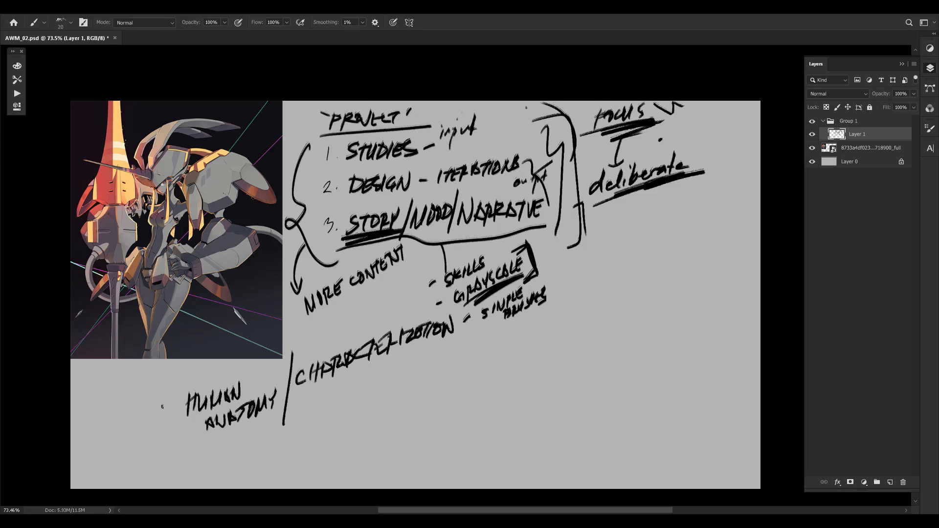
mouse_move(162, 405)
left_mouse_down()
mouse_move(399, 304)
mouse_move(434, 308)
mouse_move(466, 331)
mouse_move(470, 403)
mouse_move(163, 434)
mouse_move(478, 400)
left_mouse_up()
mouse_move(292, 422)
left_mouse_down()
mouse_move(283, 457)
mouse_move(304, 444)
left_mouse_up()
key("ctrl+z")
mouse_move(255, 454)
left_mouse_down()
mouse_move(251, 478)
mouse_move(257, 468)
mouse_move(299, 460)
mouse_move(287, 477)
mouse_move(302, 468)
left_mouse_up()
mouse_move(310, 452)
left_mouse_down()
mouse_move(308, 471)
mouse_move(327, 469)
mouse_move(344, 448)
left_mouse_up()
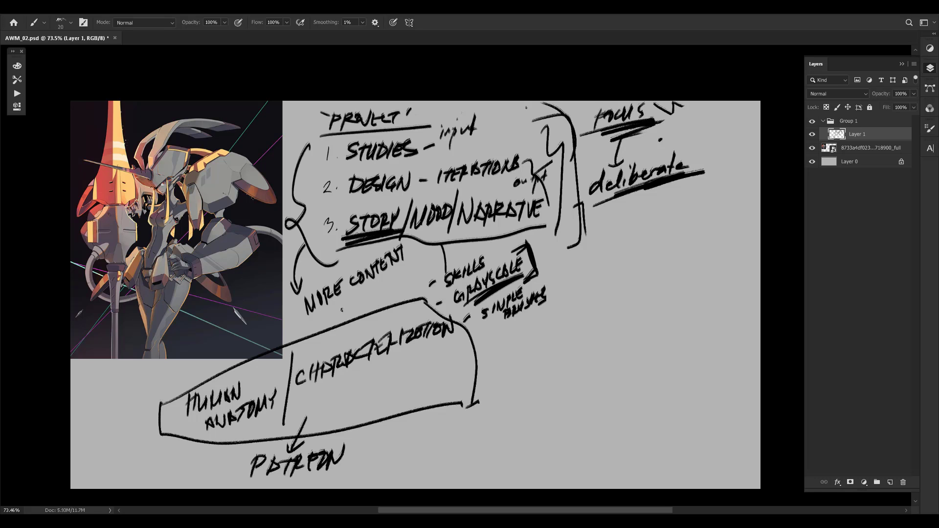
Draw a long dividing line below the project notes and an arrow pointing into the outlined anatomy and characterization box
left_click_drag(299, 309, 755, 371)
left_click_drag(456, 445, 392, 395)
mouse_move(390, 406)
left_mouse_down()
mouse_move(391, 394)
mouse_move(425, 394)
left_mouse_up()
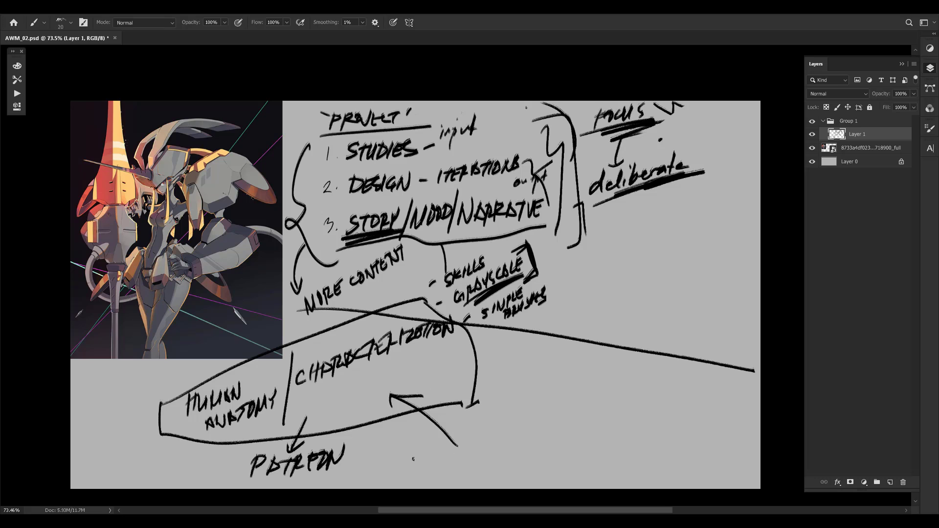
Draw a second outline around the anatomy and characterization box and handwrite "PEOPLE" beside it
mouse_move(186, 460)
left_mouse_down()
mouse_move(437, 306)
mouse_move(156, 420)
mouse_move(169, 445)
left_mouse_up()
mouse_move(100, 386)
left_mouse_down()
mouse_move(108, 394)
mouse_move(129, 372)
mouse_move(140, 382)
mouse_move(129, 388)
mouse_move(136, 375)
left_mouse_up()
mouse_move(140, 367)
left_mouse_down()
mouse_move(147, 379)
mouse_move(157, 355)
left_mouse_up()
Underline "PATREON", "STUDIES", "CHARACTERIZATION" and "PEOPLE"
left_click_drag(248, 484, 362, 468)
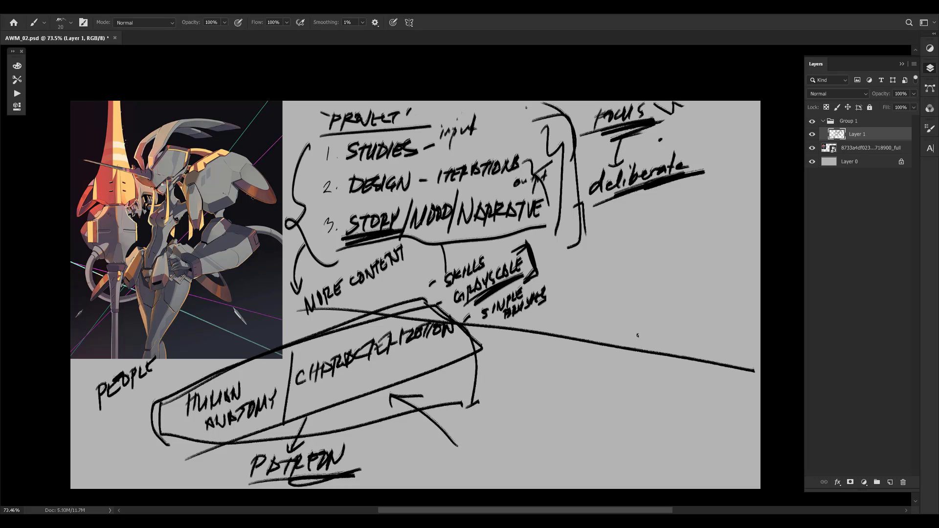
left_click_drag(357, 172, 418, 159)
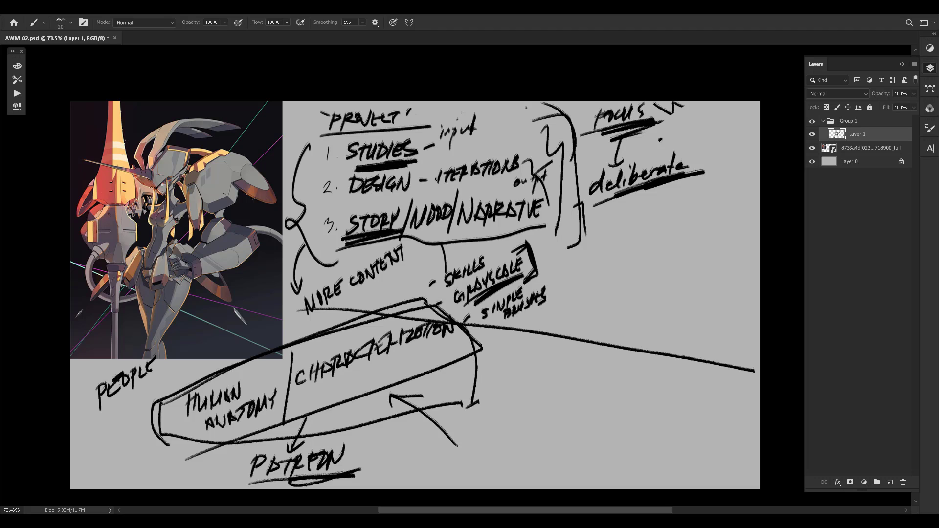
left_click_drag(282, 407, 206, 439)
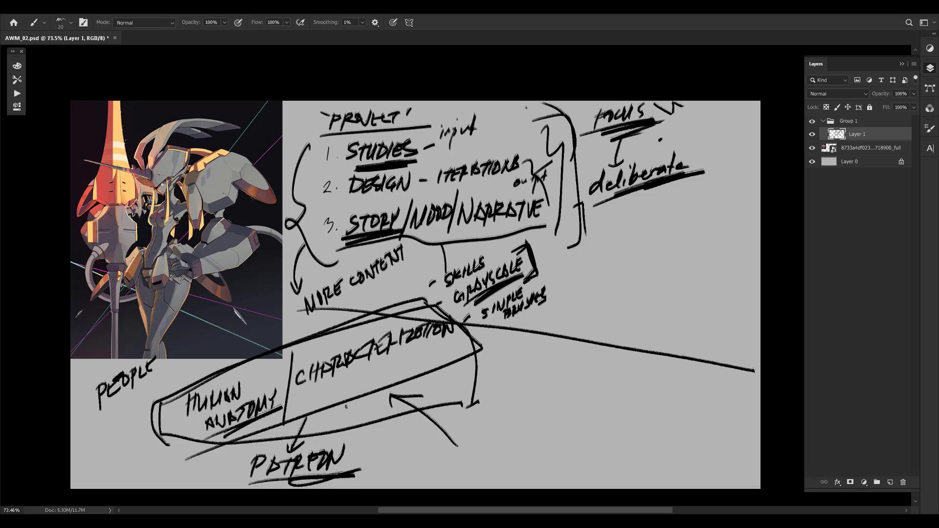
key("ctrl+z")
left_click_drag(362, 370, 455, 345)
left_click_drag(101, 409, 158, 373)
left_click_drag(112, 408, 184, 372)
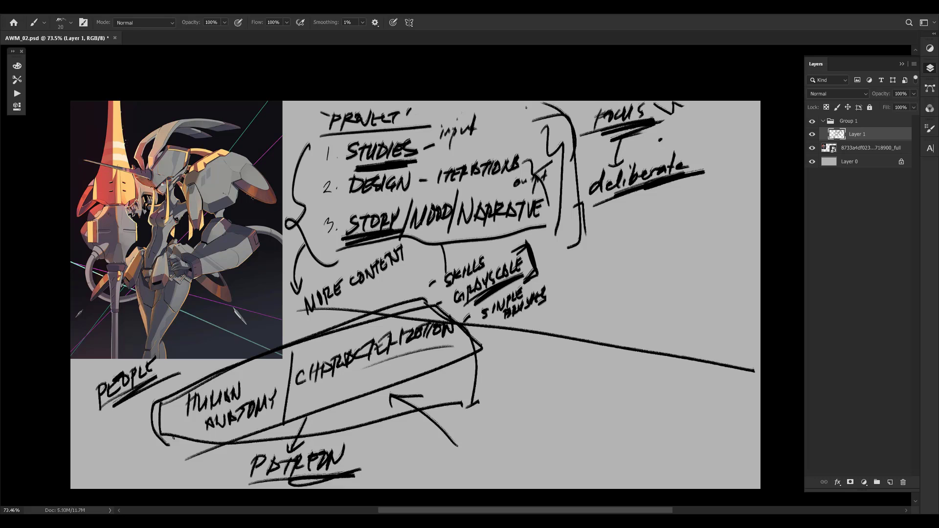
Thicken the long dividing line below the project notes with repeated strokes
left_click_drag(275, 309, 748, 392)
key("ctrl+z")
mouse_move(290, 315)
left_mouse_down()
mouse_move(626, 343)
mouse_move(324, 314)
mouse_move(711, 352)
left_mouse_up()
left_click_drag(103, 352, 130, 348)
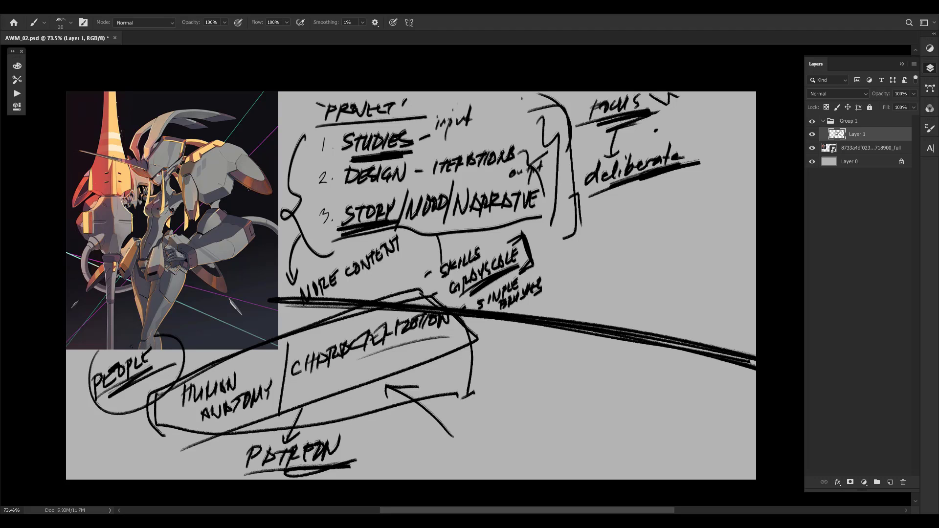
key("ctrl+z")
left_click_drag(114, 405, 240, 356)
key("ctrl+z")
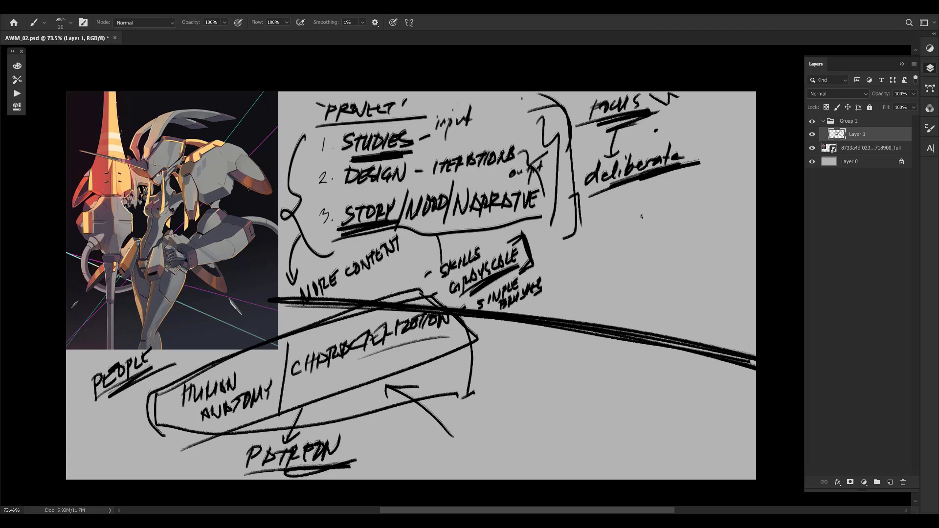
Box in the "PROJECT" heading and draw a line from the box down past the end of the list
mouse_move(318, 100)
left_mouse_down()
mouse_move(332, 131)
mouse_move(486, 92)
mouse_move(533, 103)
left_mouse_up()
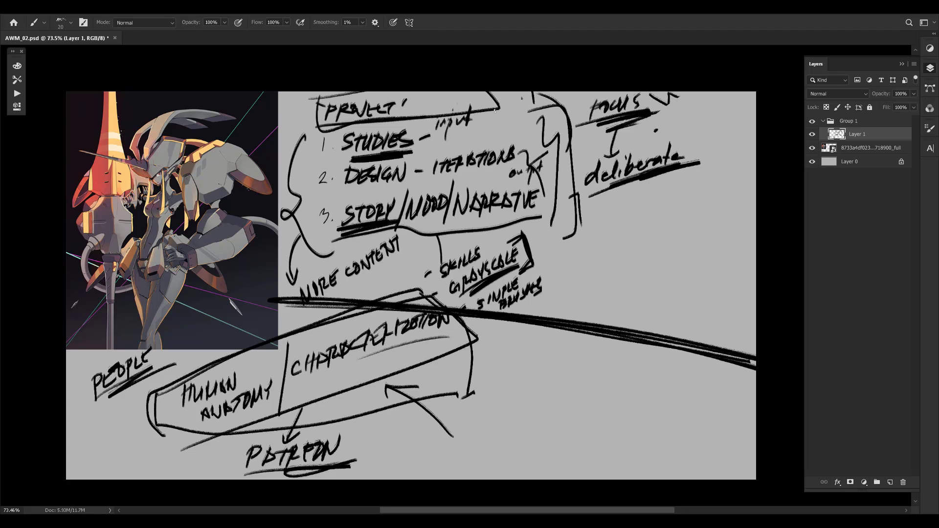
mouse_move(321, 131)
left_mouse_down()
mouse_move(531, 113)
mouse_move(532, 131)
left_mouse_up()
left_click_drag(500, 101, 552, 228)
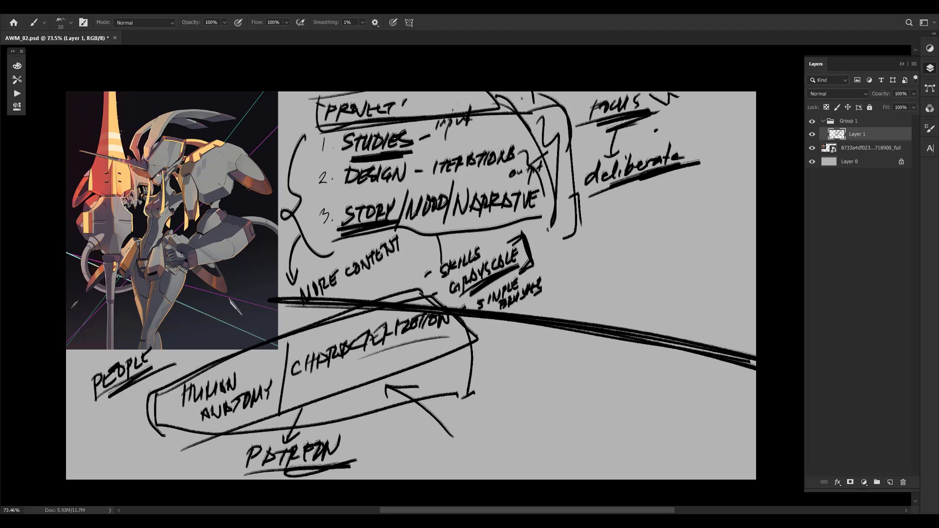
Draw a looped stroke down the outer bracket and a pointer line from it toward the empty area
mouse_move(560, 145)
left_mouse_down()
mouse_move(565, 237)
mouse_move(542, 261)
left_mouse_up()
key("ctrl+z")
key("ctrl+z")
mouse_move(570, 116)
left_mouse_down()
mouse_move(567, 221)
mouse_move(554, 277)
mouse_move(570, 223)
left_mouse_up()
left_click_drag(562, 198, 601, 235)
key("ctrl+z")
left_click_drag(565, 207, 619, 255)
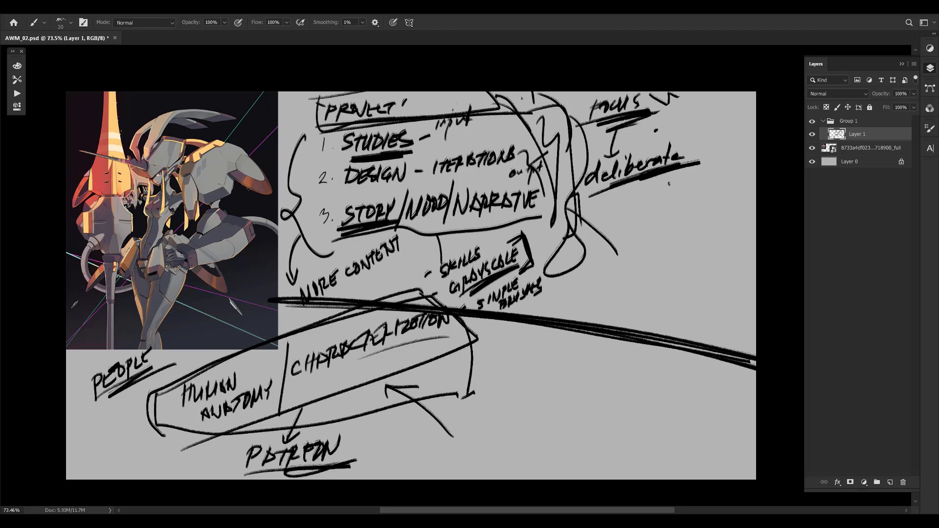
Handwrite "1 HOUR SESSION" at the end of the pointer line
mouse_move(630, 246)
left_mouse_down()
mouse_move(624, 269)
mouse_move(646, 261)
mouse_move(638, 272)
left_mouse_up()
key("ctrl+z")
key("ctrl+z")
mouse_move(647, 247)
left_mouse_down()
mouse_move(645, 262)
mouse_move(678, 245)
left_mouse_up()
left_click_drag(679, 257, 693, 257)
mouse_move(712, 247)
left_mouse_down()
mouse_move(707, 256)
mouse_move(733, 254)
left_mouse_up()
mouse_move(741, 239)
left_mouse_down()
mouse_move(740, 255)
mouse_move(756, 252)
left_mouse_up()
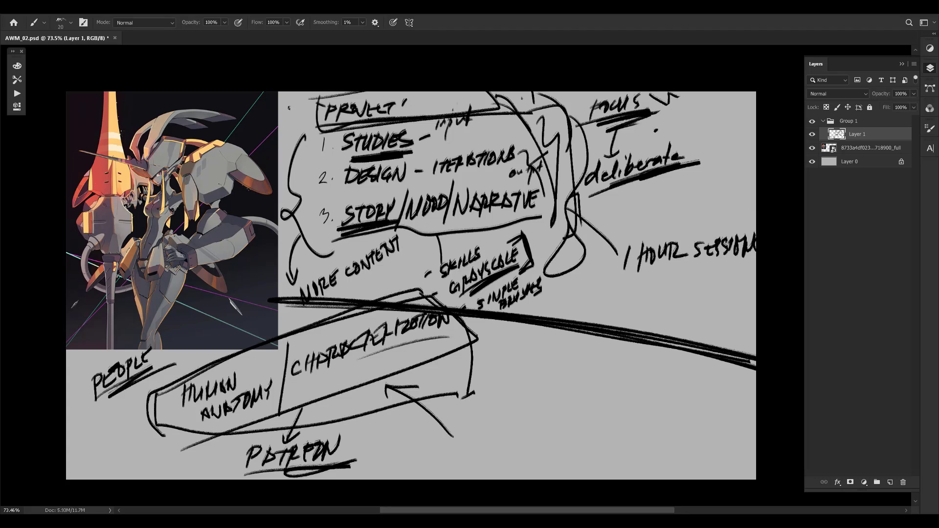
Draw circled letter marks beside "PROJECT" and "DESIGN" and below "PEOPLE"
left_click_drag(285, 108, 295, 118)
left_click_drag(292, 105, 301, 120)
mouse_move(305, 168)
left_mouse_down()
mouse_move(303, 187)
mouse_move(311, 182)
mouse_move(300, 169)
left_mouse_up()
left_click_drag(366, 439, 367, 419)
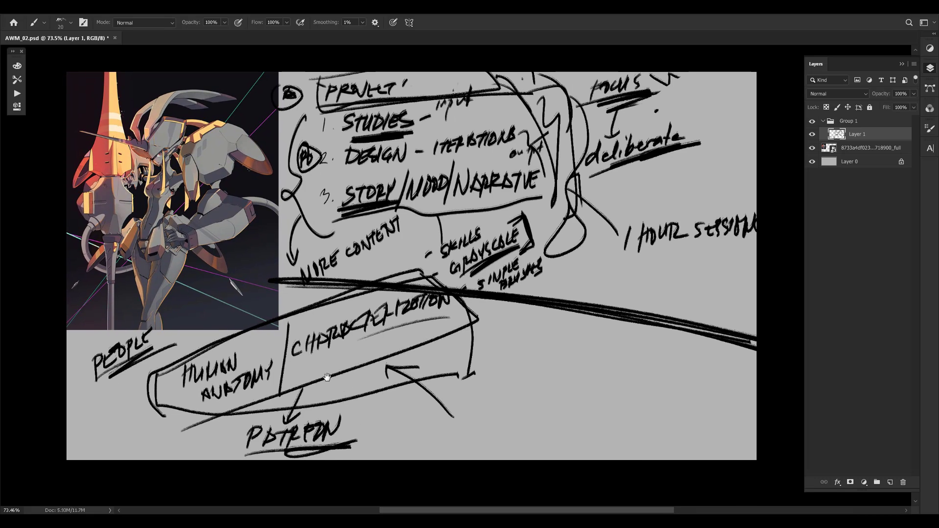
mouse_move(124, 403)
left_mouse_down()
mouse_move(120, 411)
mouse_move(134, 407)
left_mouse_up()
left_click_drag(126, 393, 131, 391)
Draw a box outline around the word "deliberate"
mouse_move(347, 364)
left_mouse_down()
mouse_move(236, 379)
mouse_move(309, 397)
mouse_move(318, 379)
left_mouse_up()
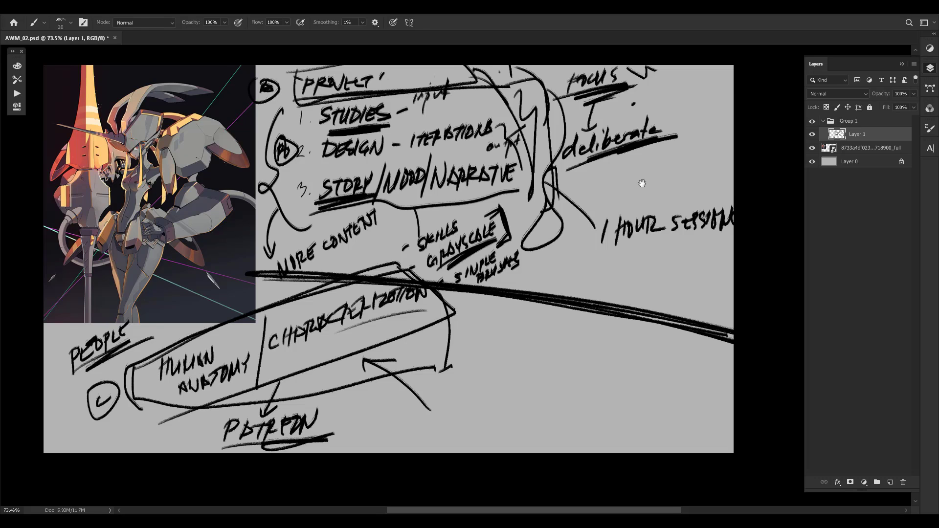
left_click_drag(642, 184, 633, 199)
key("ctrl+z")
mouse_move(559, 149)
left_mouse_down()
mouse_move(676, 118)
mouse_move(670, 153)
left_mouse_up()
mouse_move(406, 110)
left_mouse_down()
mouse_move(320, 225)
mouse_move(656, 134)
mouse_move(359, 164)
left_mouse_up()
key("ctrl+z")
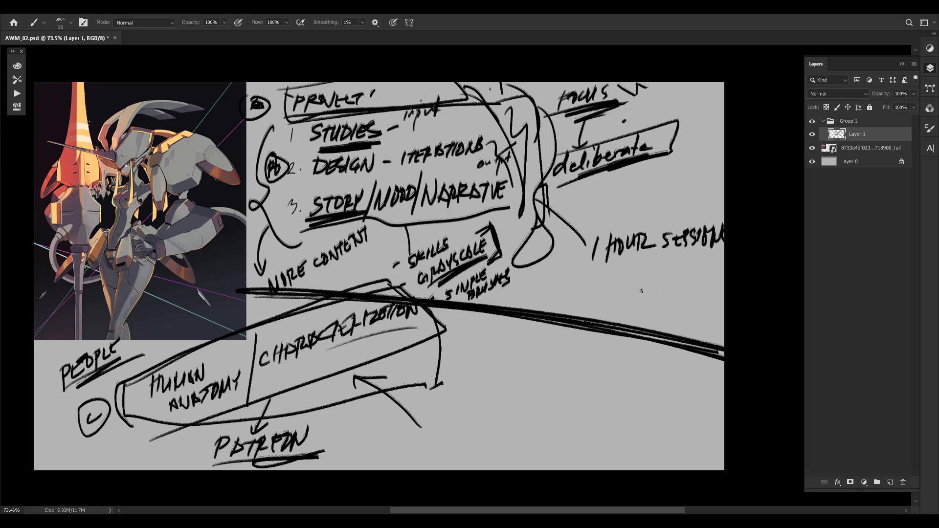
mouse_move(499, 156)
left_mouse_down()
mouse_move(386, 228)
mouse_move(584, 177)
mouse_move(538, 149)
left_mouse_up()
key("ctrl+z")
mouse_move(510, 117)
left_mouse_down()
mouse_move(626, 138)
mouse_move(679, 244)
left_mouse_up()
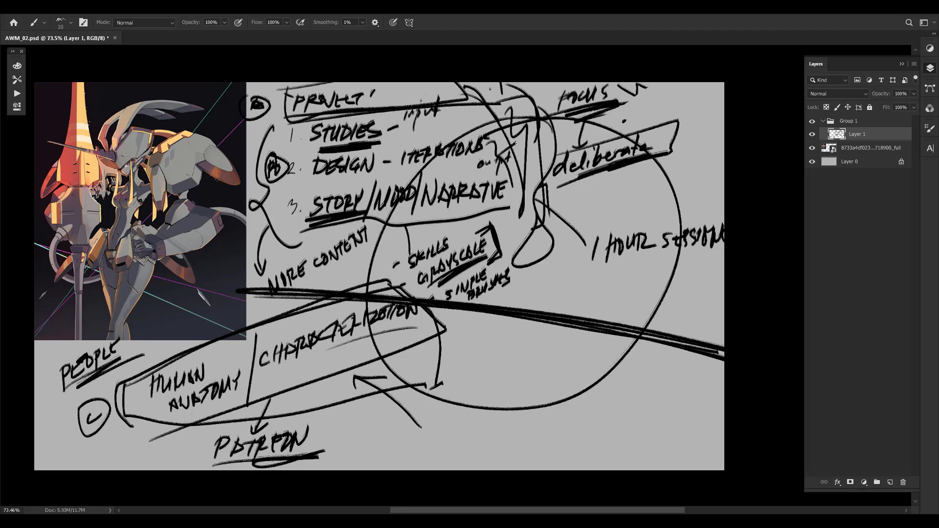
key("ctrl+z")
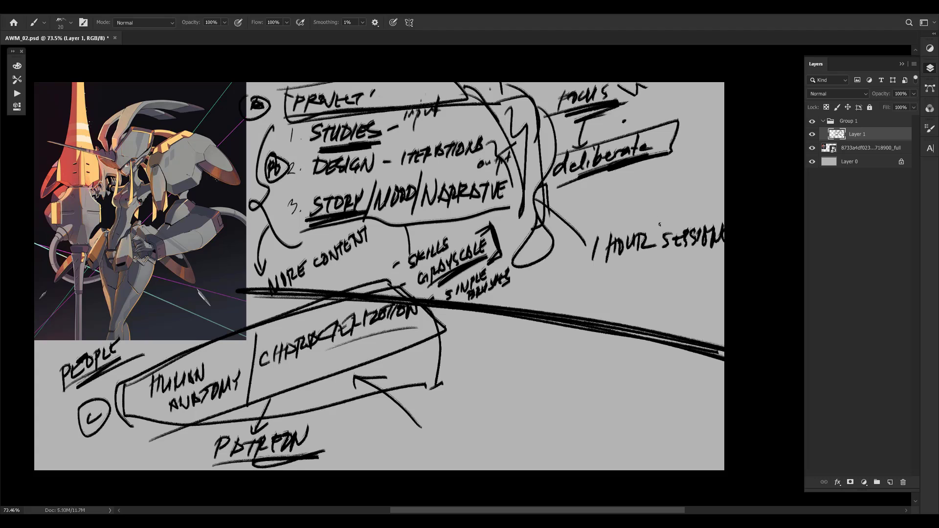
Frame the "FOCUS" and "deliberate" notes with long border strokes and mark the frame's lower corners with arrowheads
mouse_move(542, 84)
left_mouse_down()
mouse_move(555, 204)
mouse_move(708, 128)
left_mouse_up()
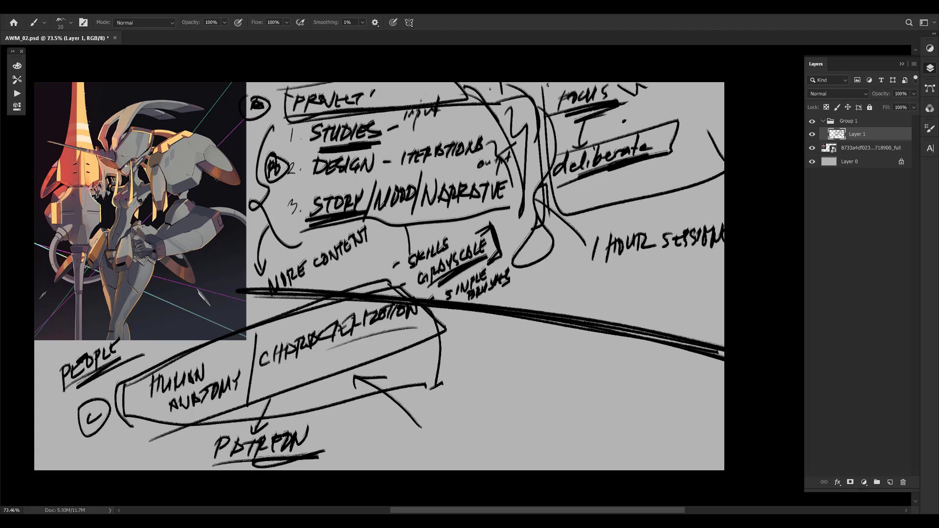
left_click_drag(674, 82, 688, 180)
mouse_move(554, 202)
left_mouse_down()
mouse_move(719, 161)
mouse_move(676, 170)
left_mouse_up()
key("ctrl+z")
left_click_drag(545, 192, 563, 198)
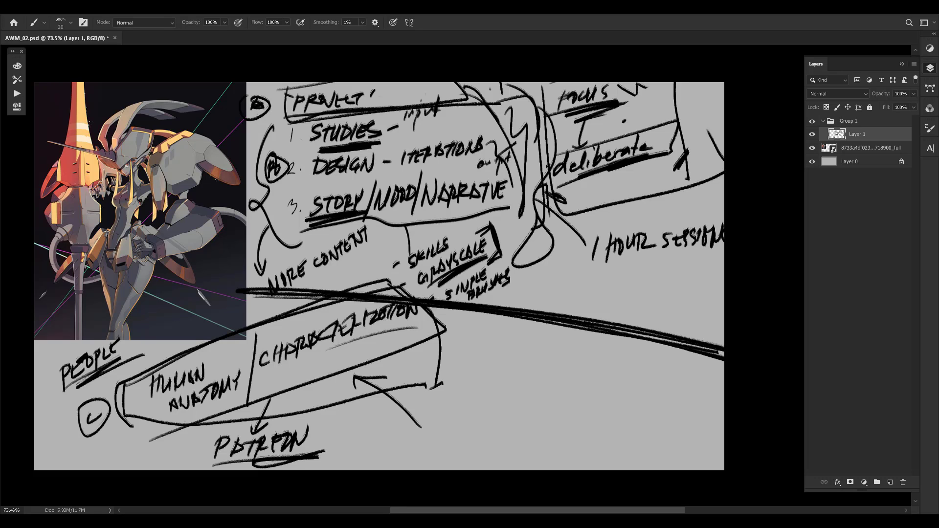
Draw a large loop around the framed "FOCUS" and "deliberate" notes
left_click_drag(447, 175, 461, 169)
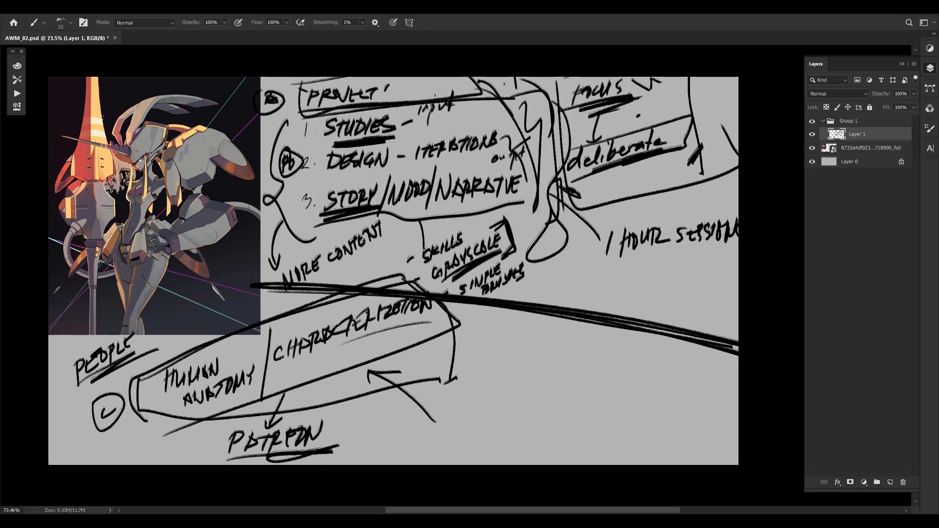
left_click_drag(691, 138, 674, 162)
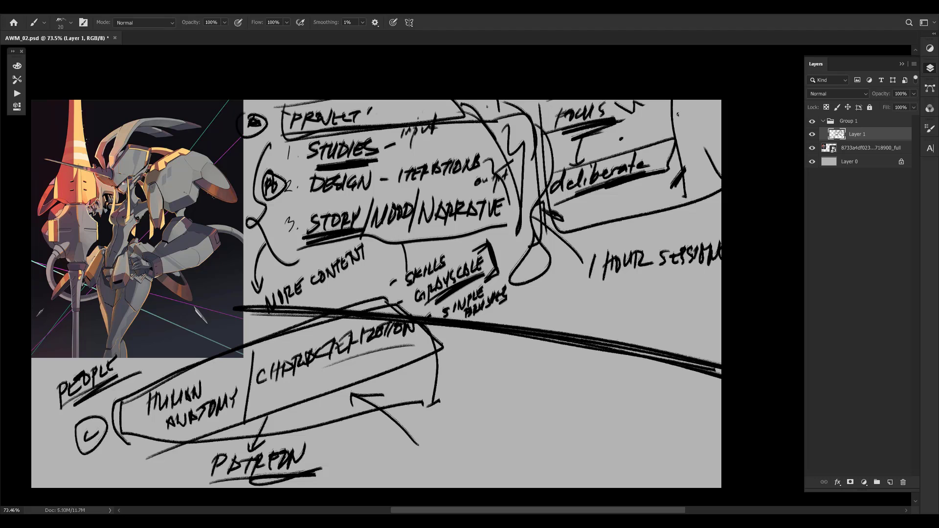
left_click_drag(645, 149, 649, 149)
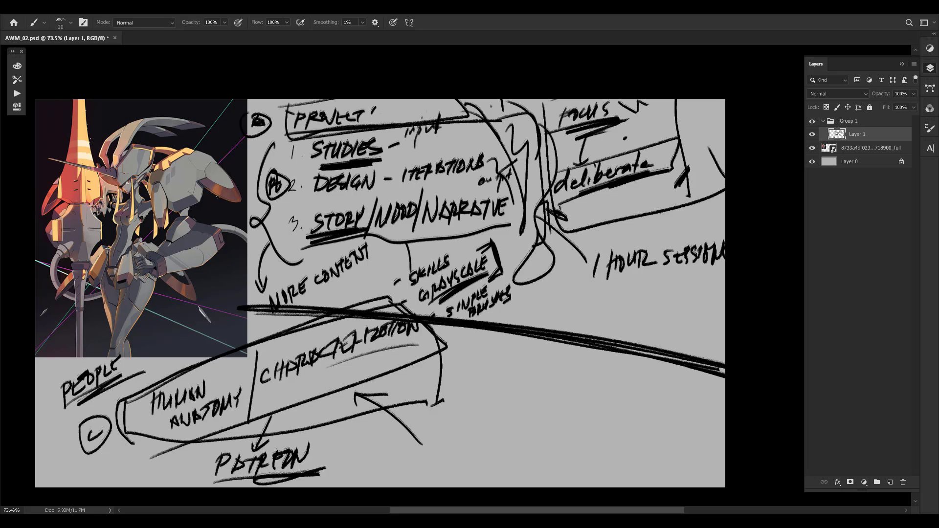
left_click_drag(555, 208, 662, 174)
left_click_drag(510, 212, 550, 189)
left_click_drag(725, 205, 711, 213)
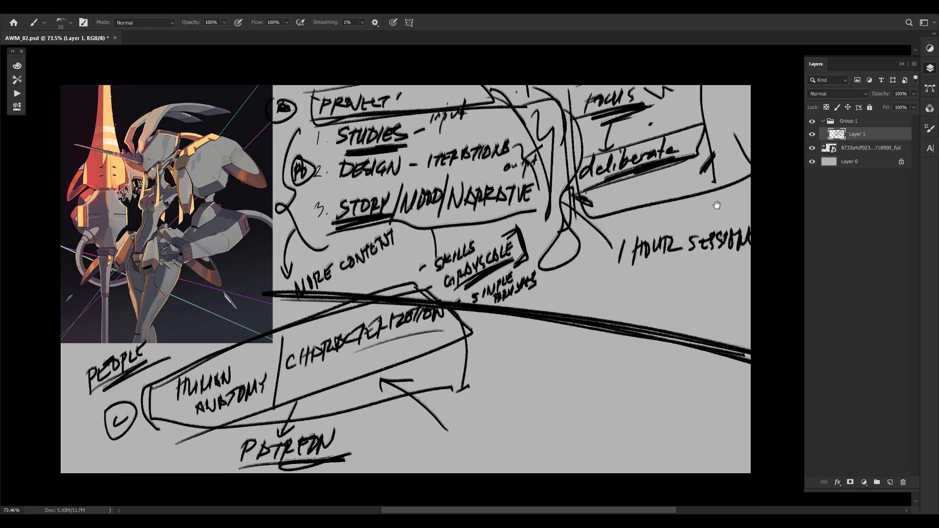
left_click_drag(582, 219, 606, 249)
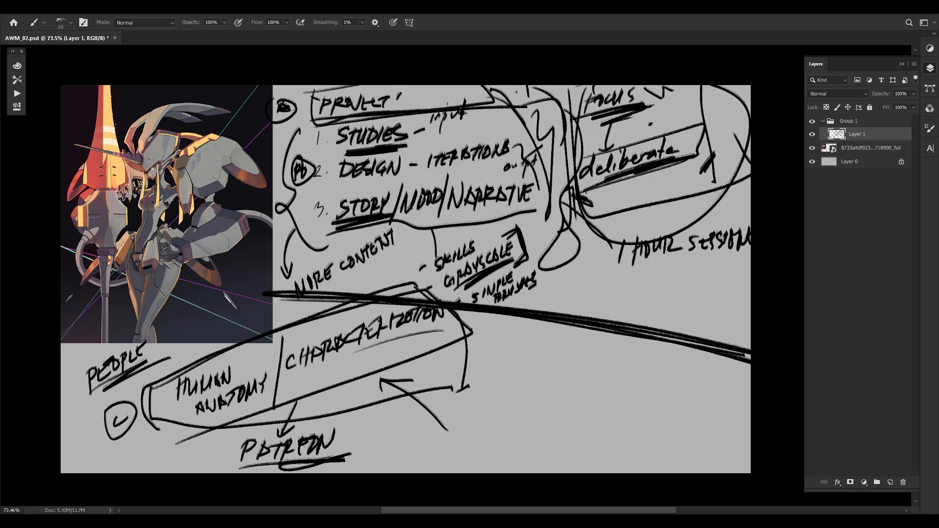
left_click_drag(586, 214, 604, 190)
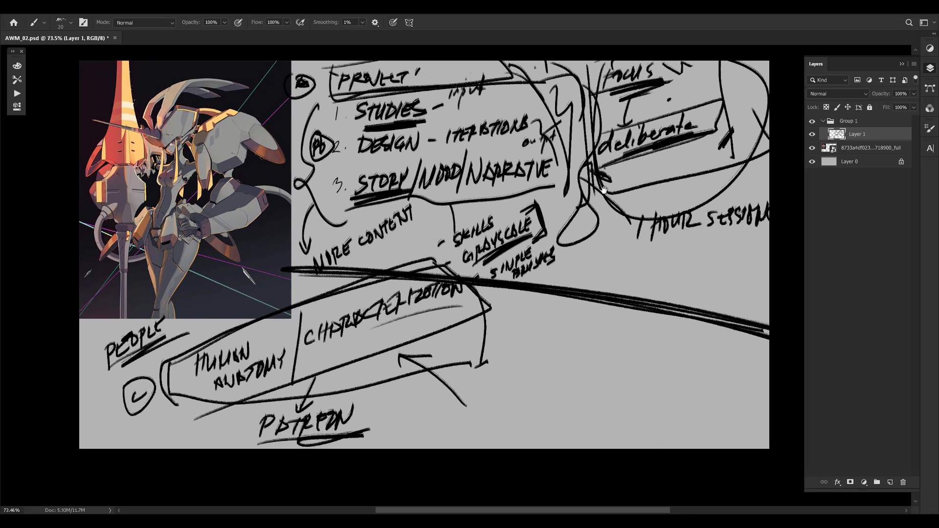
Handwrite "direction" below the "1 HOUR SESSION" note and stroke across the "PROJECT" label
mouse_move(507, 158)
left_mouse_down()
mouse_move(575, 135)
mouse_move(530, 210)
mouse_move(520, 193)
mouse_move(534, 202)
mouse_move(535, 194)
left_mouse_up()
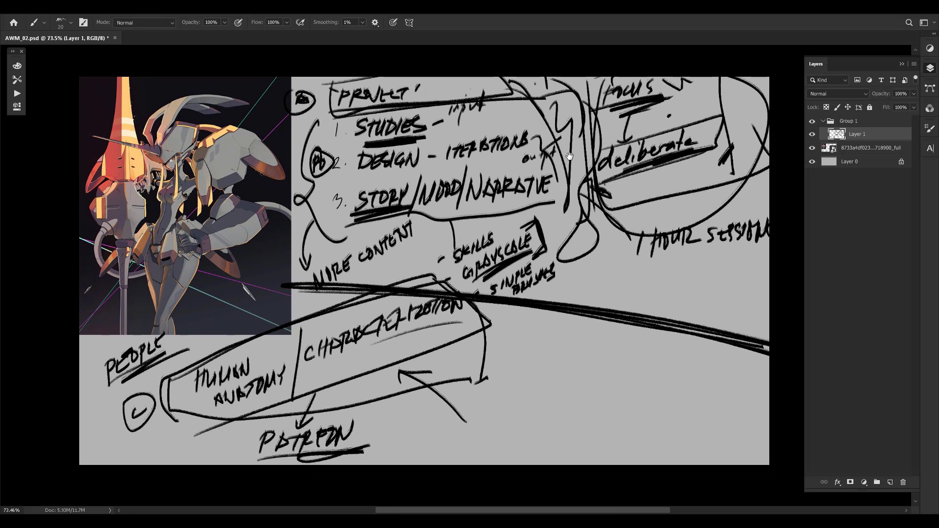
mouse_move(690, 160)
left_mouse_down()
mouse_move(679, 158)
mouse_move(718, 148)
left_mouse_up()
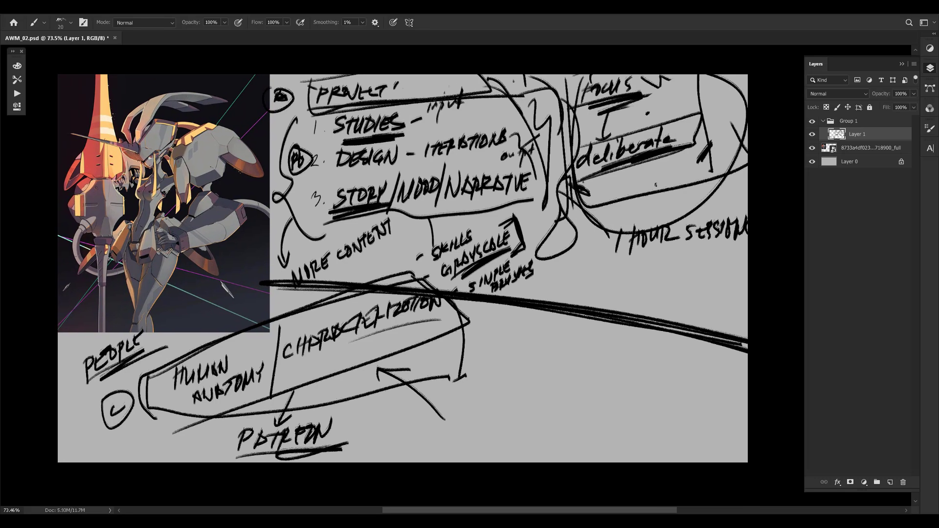
left_click_drag(598, 280, 607, 282)
mouse_move(617, 281)
left_mouse_down()
mouse_move(648, 266)
mouse_move(657, 281)
mouse_move(676, 281)
left_mouse_up()
left_click_drag(371, 94, 447, 77)
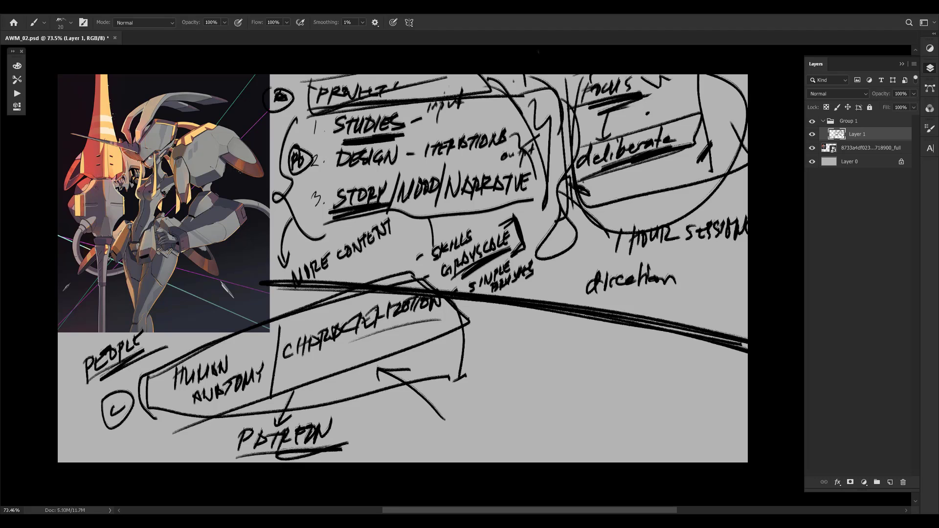
Draw a curved bracket beside the studies, design and story list and a long arrow running beneath "direction"
left_click_drag(328, 118, 343, 216)
mouse_move(154, 373)
left_mouse_down()
mouse_move(180, 352)
mouse_move(431, 292)
mouse_move(594, 281)
left_mouse_up()
key("ctrl+z")
mouse_move(230, 330)
left_mouse_down()
mouse_move(540, 308)
mouse_move(747, 308)
mouse_move(708, 298)
mouse_move(728, 298)
left_mouse_up()
key("ctrl+z")
left_click_drag(711, 292, 728, 301)
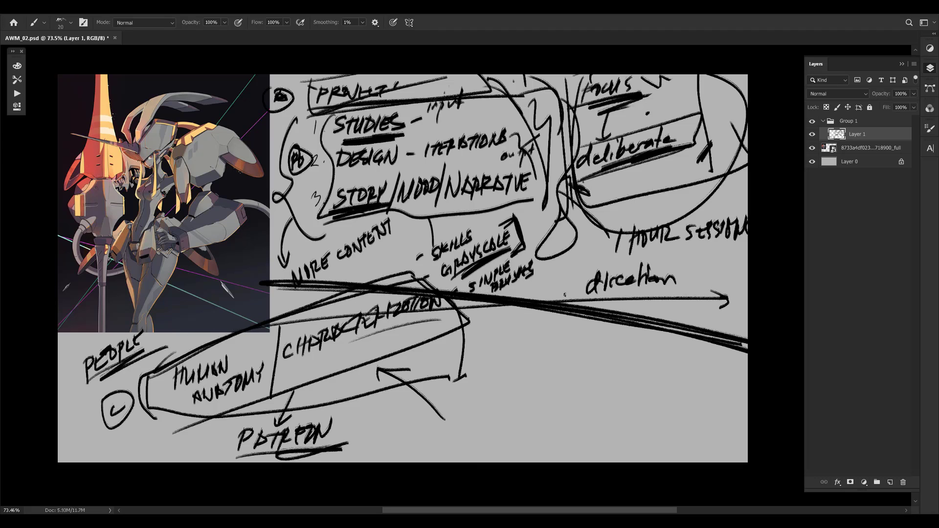
Underline "direction" heavily, add parallel arrows beneath it, and stroke across the word
left_click_drag(544, 292, 696, 286)
key("ctrl+z")
key("ctrl+z")
mouse_move(605, 306)
left_mouse_down()
mouse_move(699, 301)
mouse_move(702, 316)
mouse_move(666, 314)
mouse_move(699, 287)
left_mouse_up()
left_click_drag(624, 287, 699, 285)
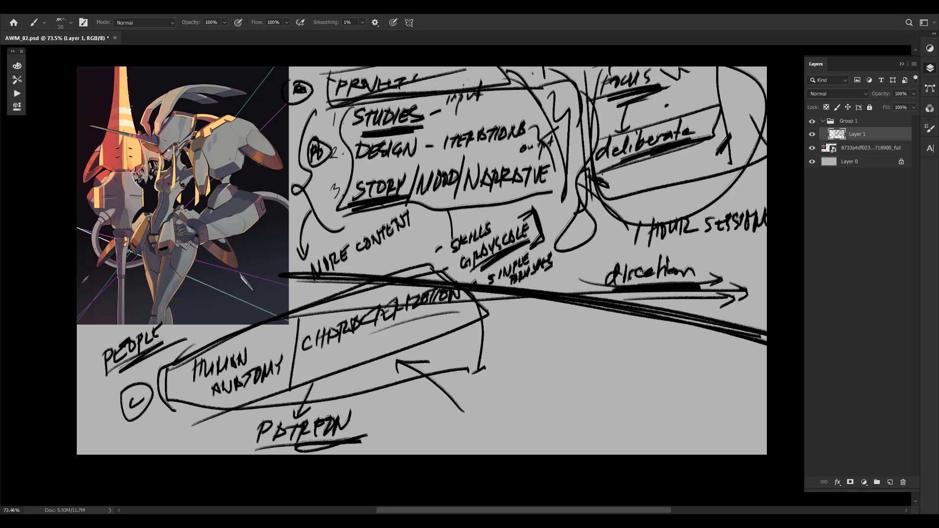
left_click_drag(641, 271, 702, 268)
left_click_drag(701, 269, 650, 297)
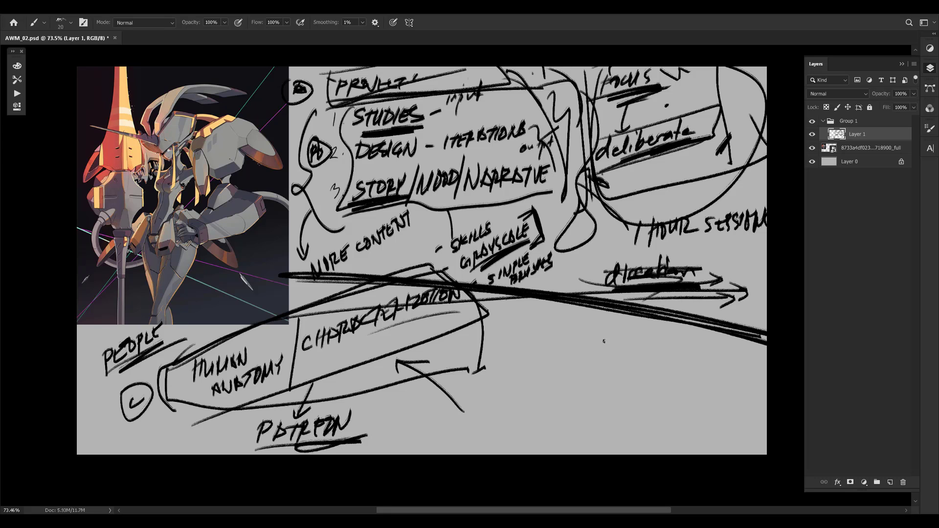
Hide the handwritten notes on Layer 1 and select the robot image layer
mouse_move(518, 384)
left_mouse_down()
mouse_move(513, 365)
mouse_move(568, 358)
mouse_move(508, 350)
left_mouse_up()
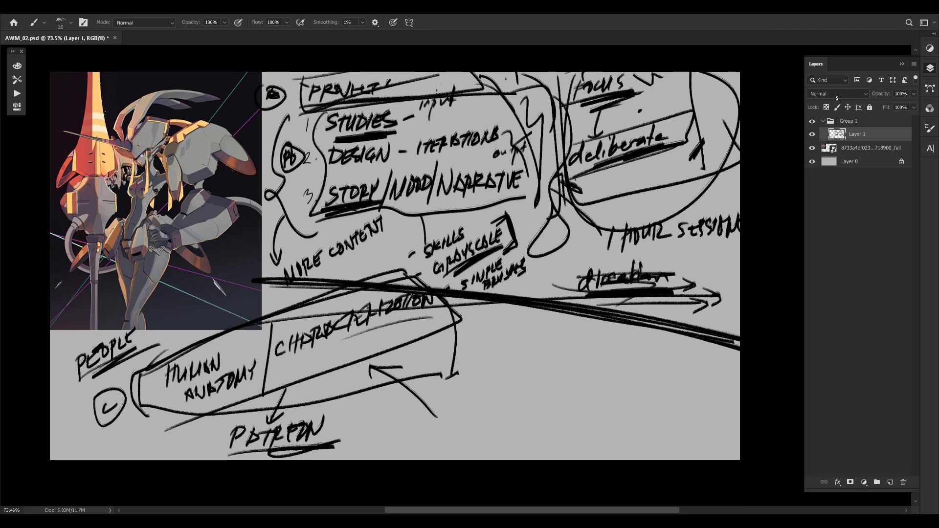
left_click(812, 134)
left_click(840, 149)
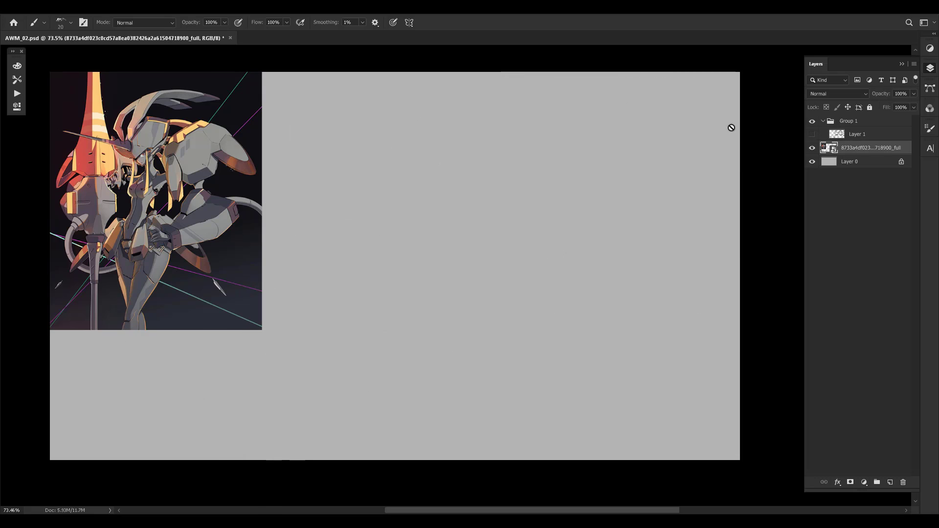
Examine the robot illustration up close, then at full size against the empty canvas
left_click_drag(275, 260, 283, 220)
left_click_drag(243, 254, 462, 327)
left_click_drag(326, 159, 382, 218)
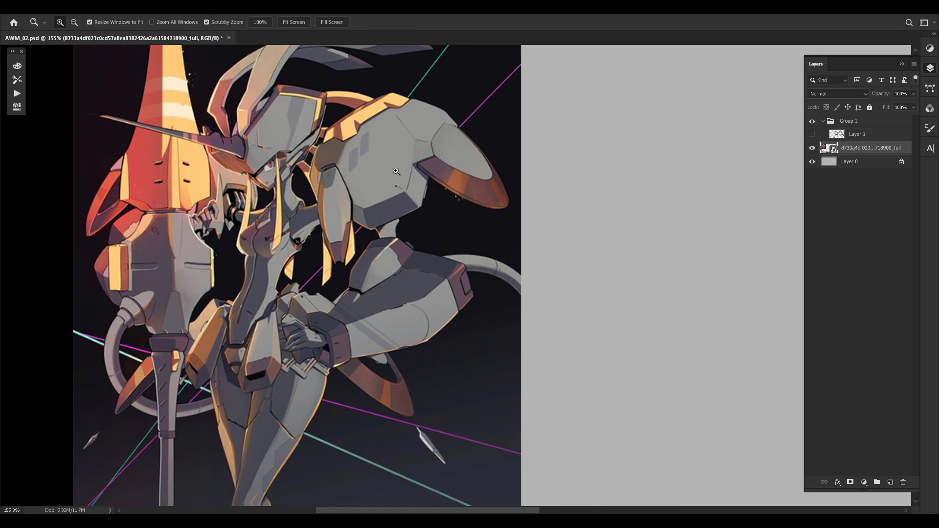
left_click_drag(396, 172, 425, 129)
left_click_drag(486, 174, 456, 182)
key("b")
mouse_move(416, 218)
left_mouse_down()
mouse_move(399, 207)
mouse_move(389, 181)
left_mouse_up()
key("z")
mouse_move(371, 272)
left_mouse_down()
mouse_move(394, 247)
mouse_move(423, 239)
mouse_move(414, 240)
left_mouse_up()
key("b")
key("ctrl+shift+h")
left_click_drag(599, 183, 91, 228)
key("z")
left_click_drag(585, 223, 587, 222)
key("b")
mouse_move(620, 116)
left_mouse_down()
mouse_move(569, 274)
mouse_move(533, 301)
left_mouse_up()
left_click_drag(618, 227, 589, 155)
left_click_drag(555, 449, 670, 255)
key("z")
key("ctrl+z")
left_click_drag(690, 158, 678, 252)
key("b")
key("z")
left_click_drag(469, 243, 484, 243)
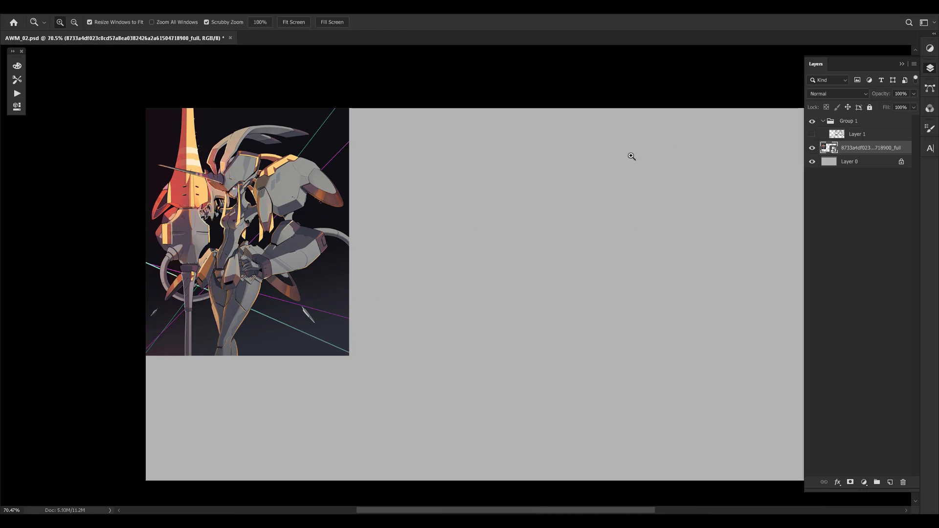
Add a Black & White adjustment clipped to the robot image and compare the image with and without it
key("b")
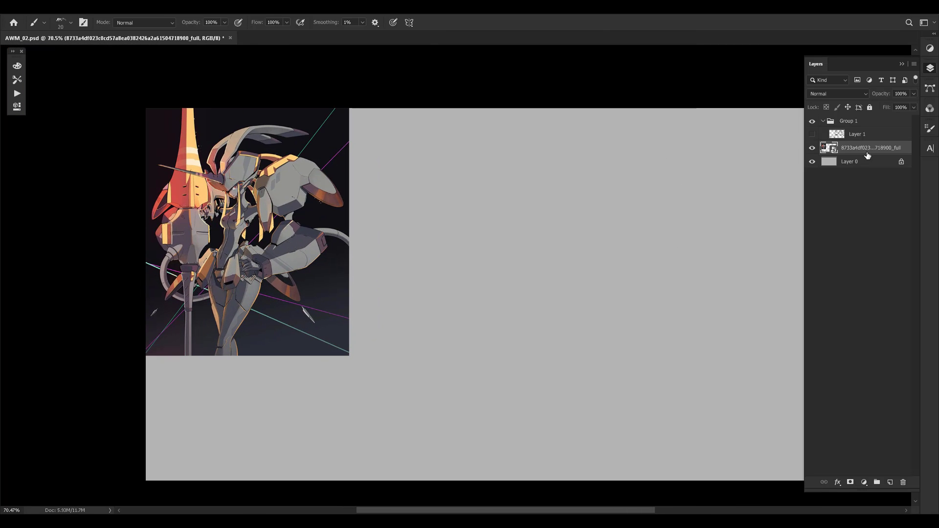
left_click(929, 48)
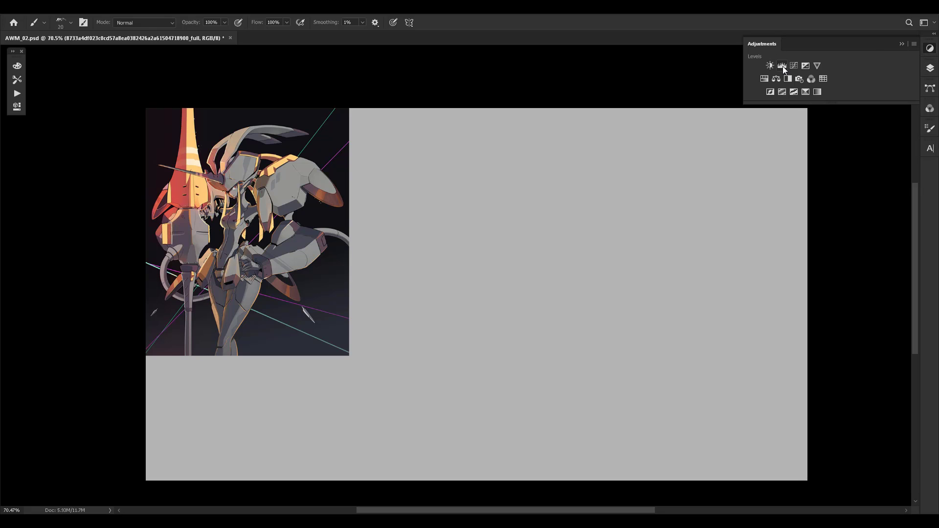
left_click(788, 78)
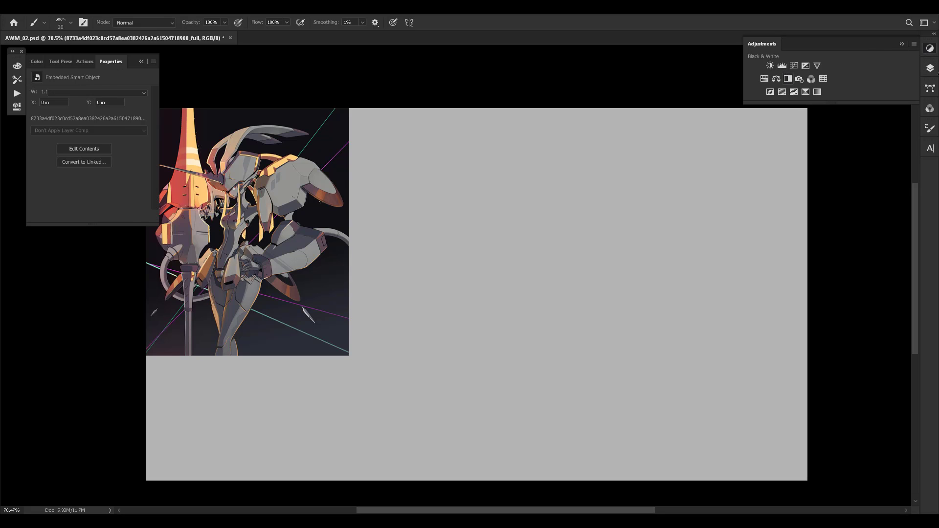
left_click(930, 71)
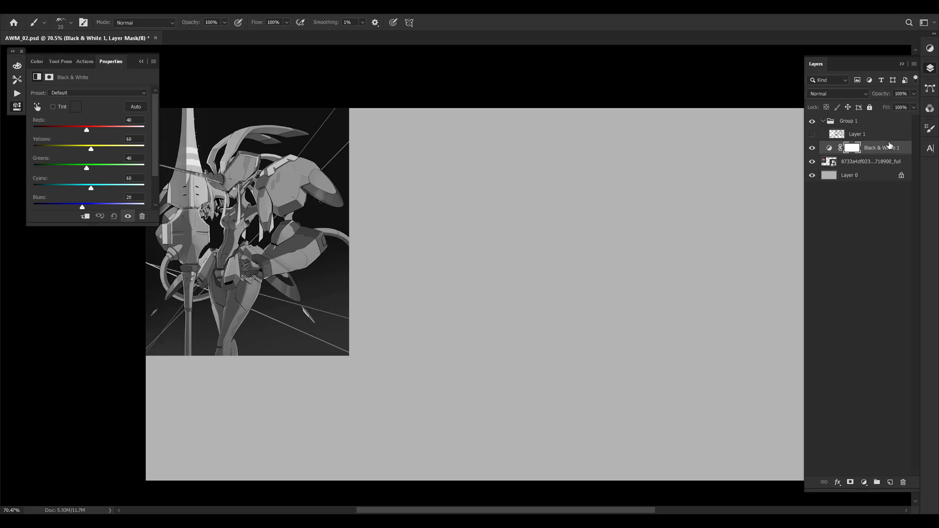
left_click(820, 154, "alt")
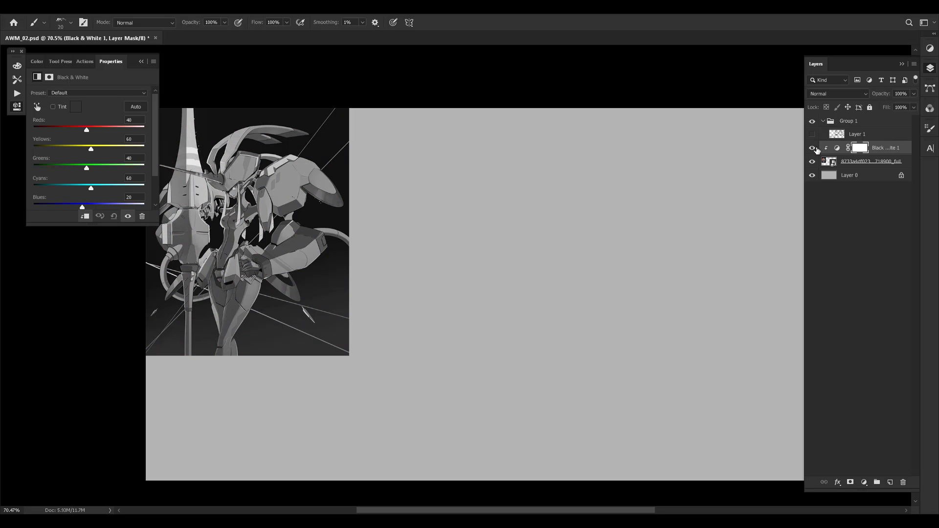
left_click(816, 148)
left_click(816, 148)
Group the robot image with its Black & White adjustment and move the group above Group 1
left_click(878, 157)
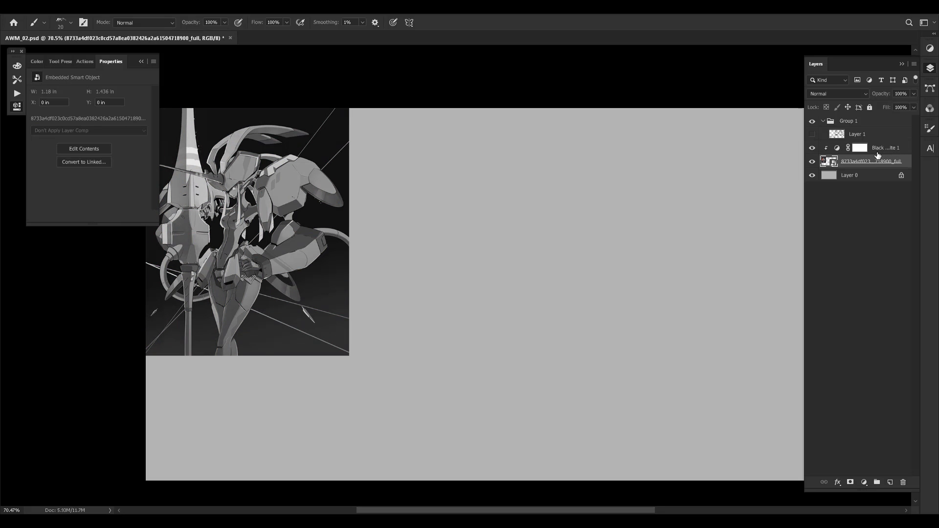
left_click(885, 150, "shift")
key("ctrl+g")
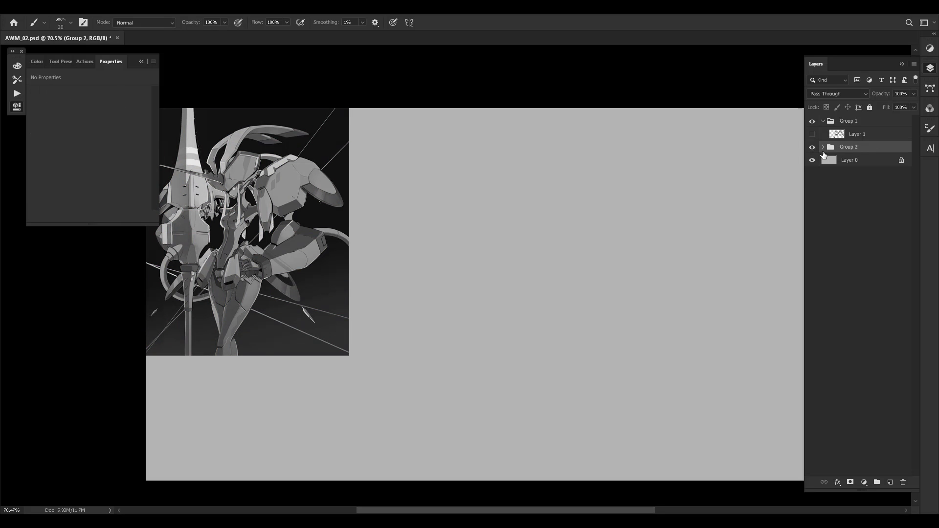
left_click_drag(823, 154, 863, 122)
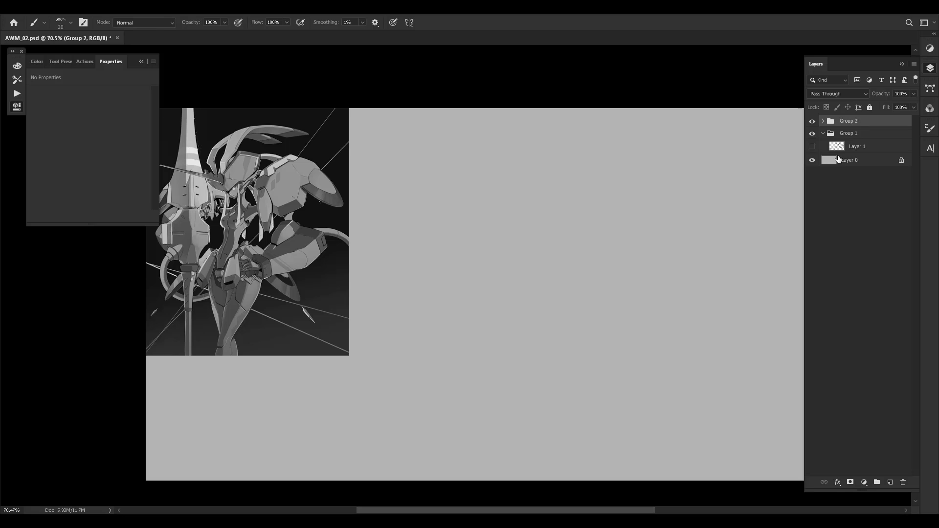
Save the document and collapse the Properties display
key("ctrl+s")
left_click_drag(364, 233, 400, 247)
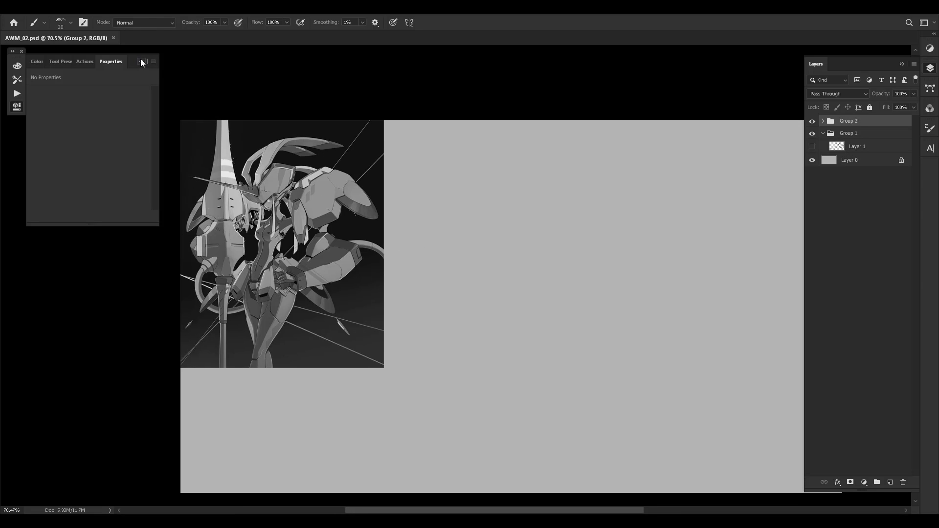
left_click(141, 61)
left_click_drag(731, 205, 617, 173)
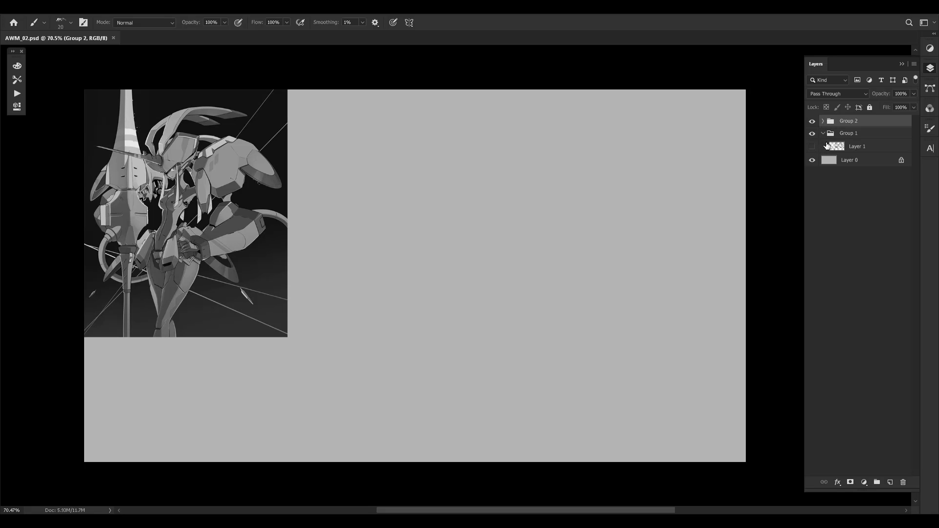
Lock the handwritten notes on Layer 1, leave that layer hidden, and save the document
left_click(813, 147)
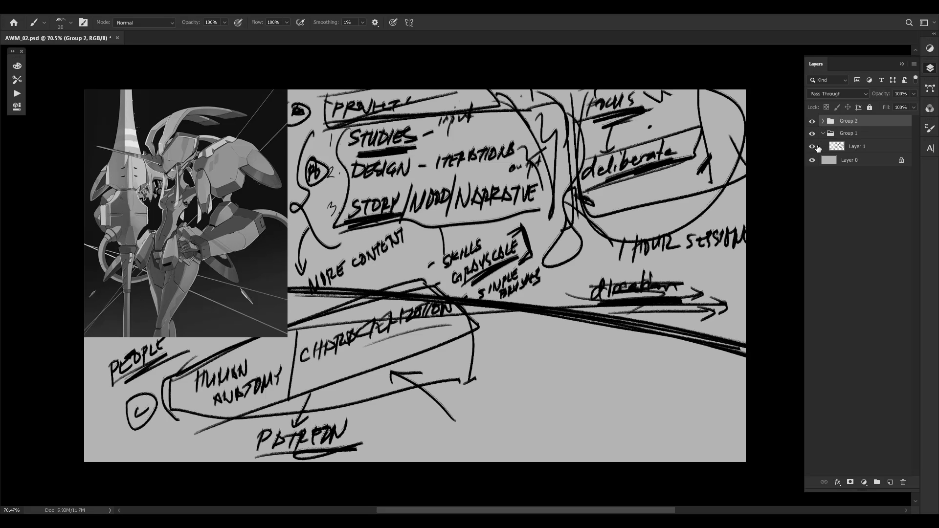
left_click(861, 146)
left_click(813, 147)
key("ctrl+s")
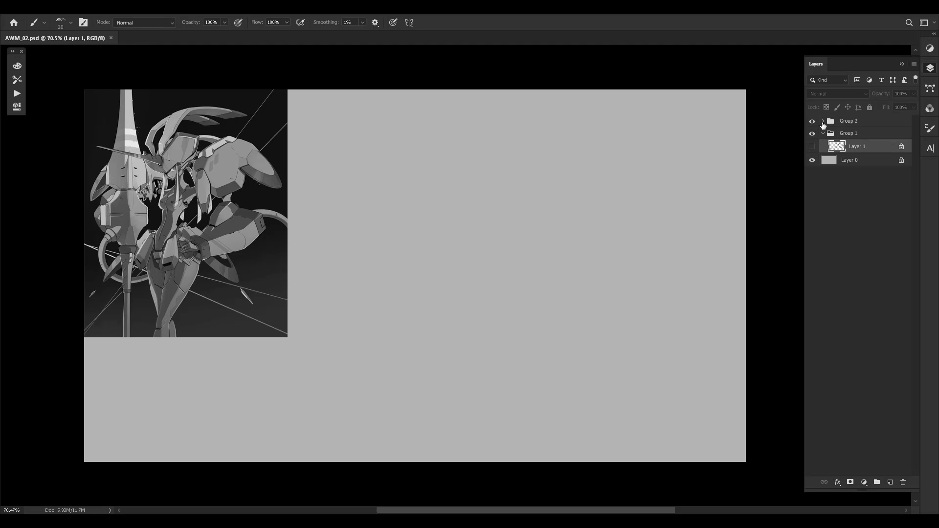
Unclip the Black & White adjustment, move it out above Group 2, and lock it
left_click(824, 121)
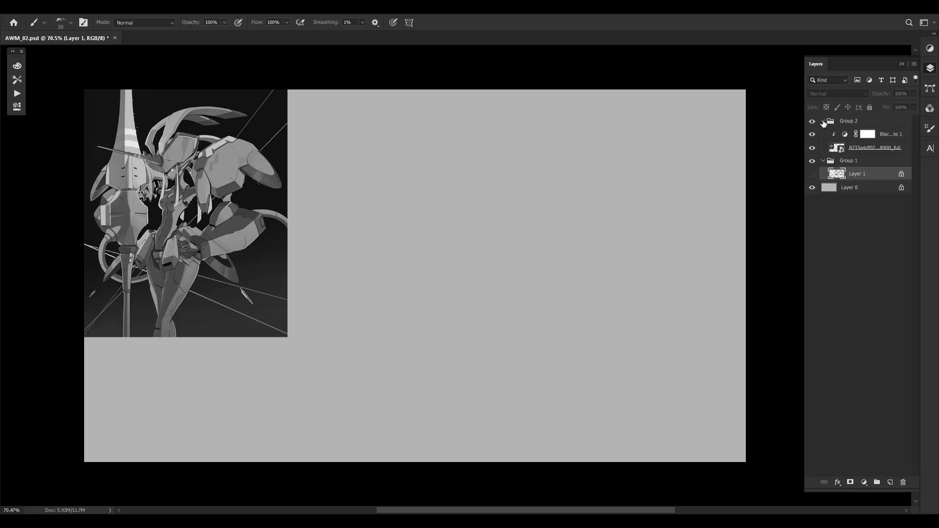
left_click(891, 138)
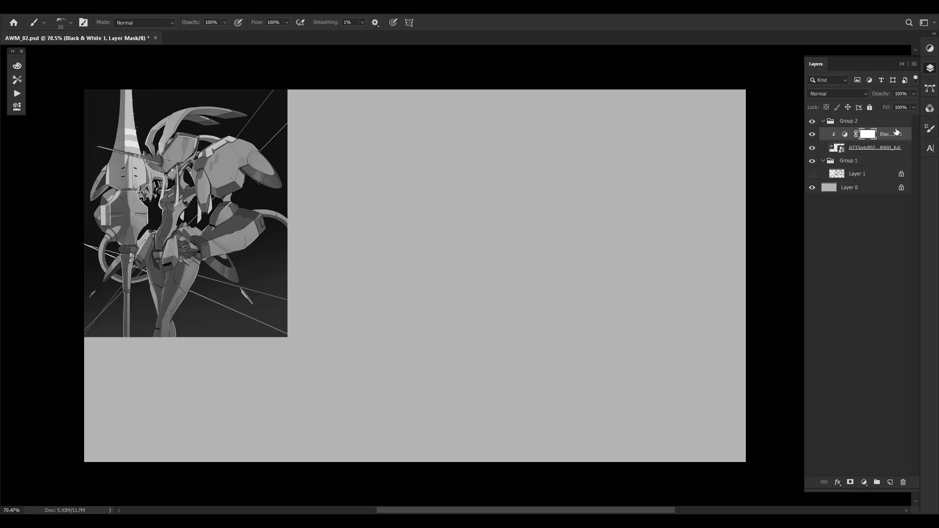
key("ctrl+alt+g")
left_click_drag(883, 138, 879, 115)
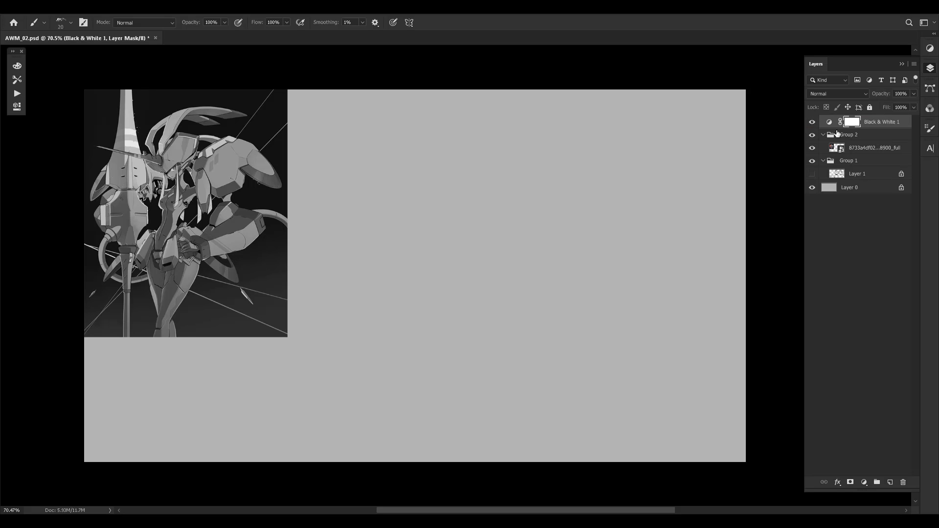
left_click(823, 135)
left_click(869, 107)
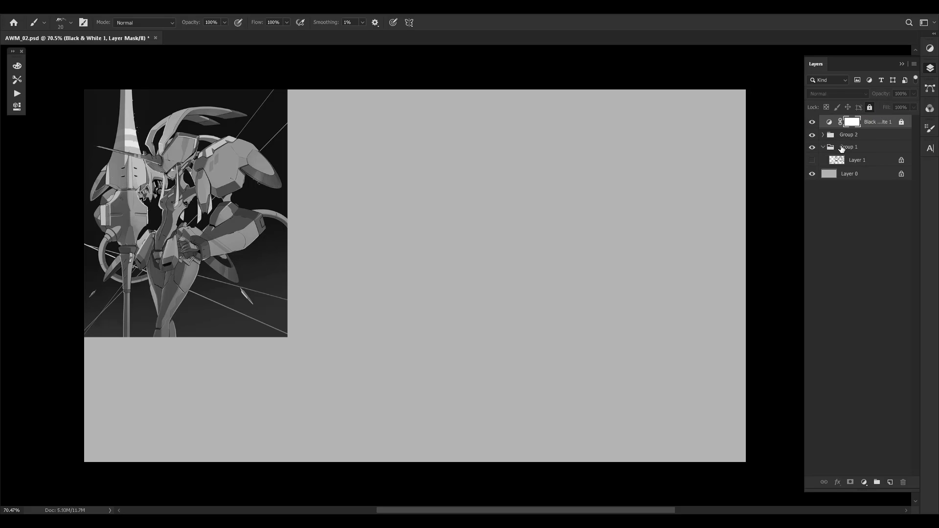
Rename Group 2 as "reference" and lock the group
left_click(841, 148)
left_click(832, 139)
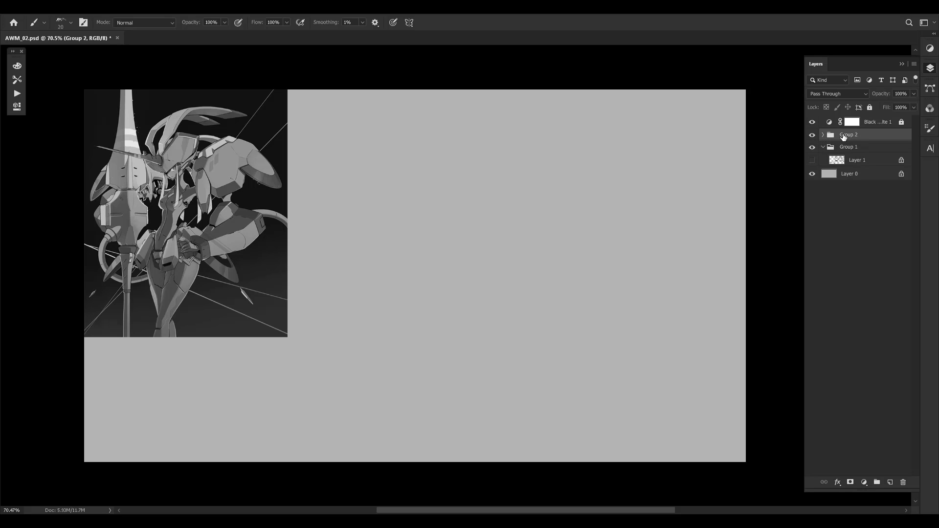
double_click(853, 135)
type("reference")
key("Return")
key("ctrl+slash")
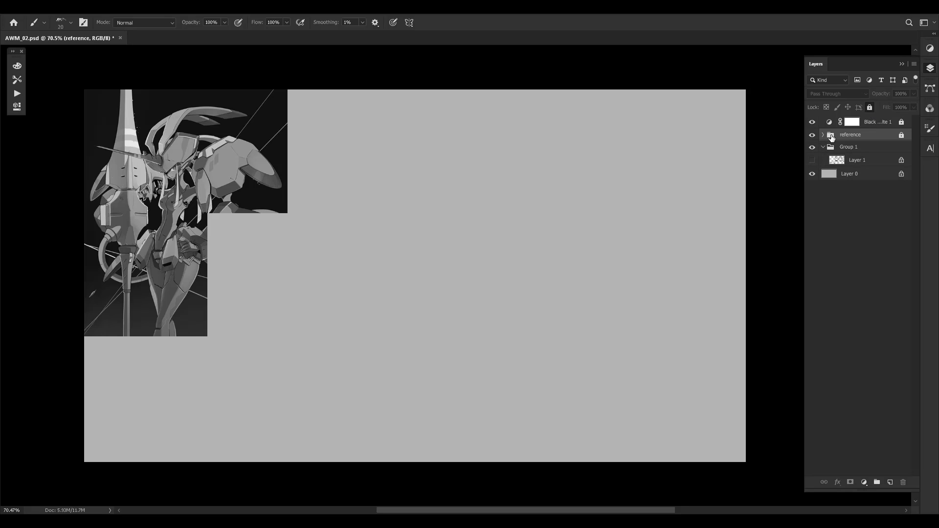
Rename Group 1 as "art"
left_click(857, 163)
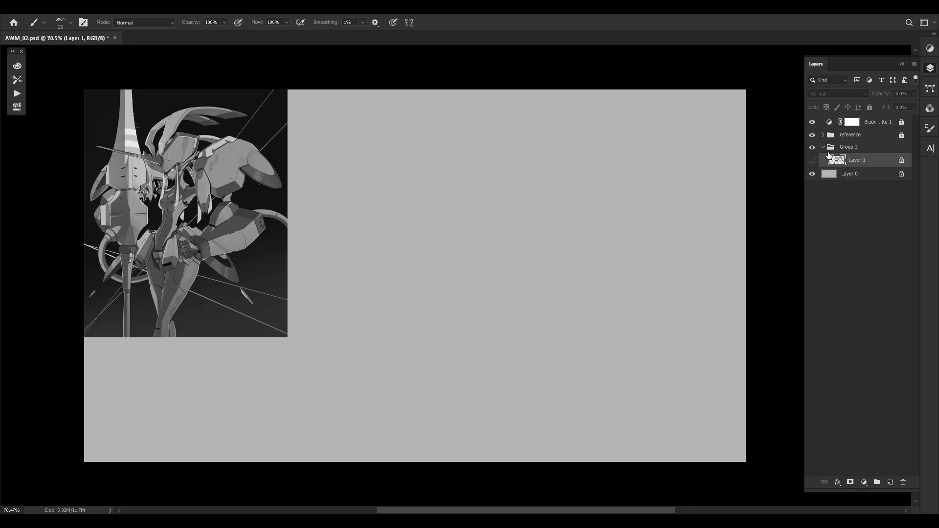
double_click(856, 147)
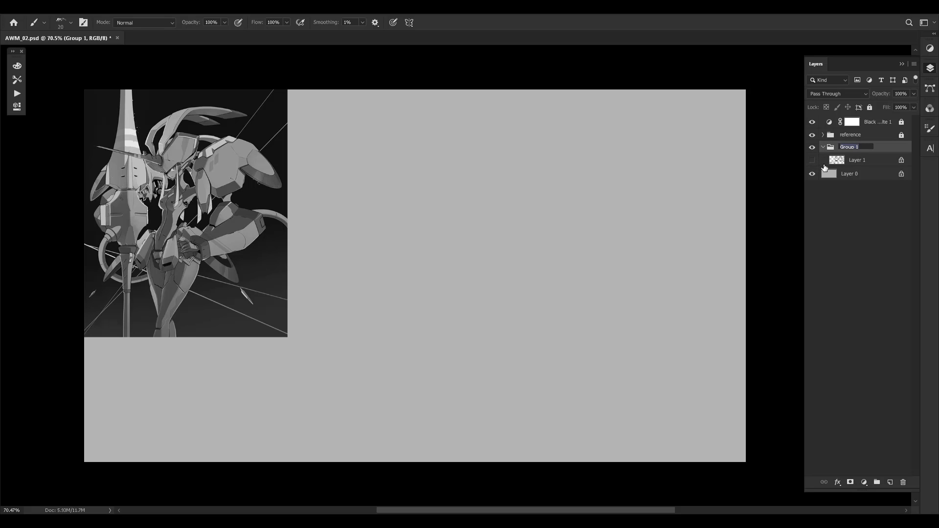
type("D")
type("rt")
key("Return")
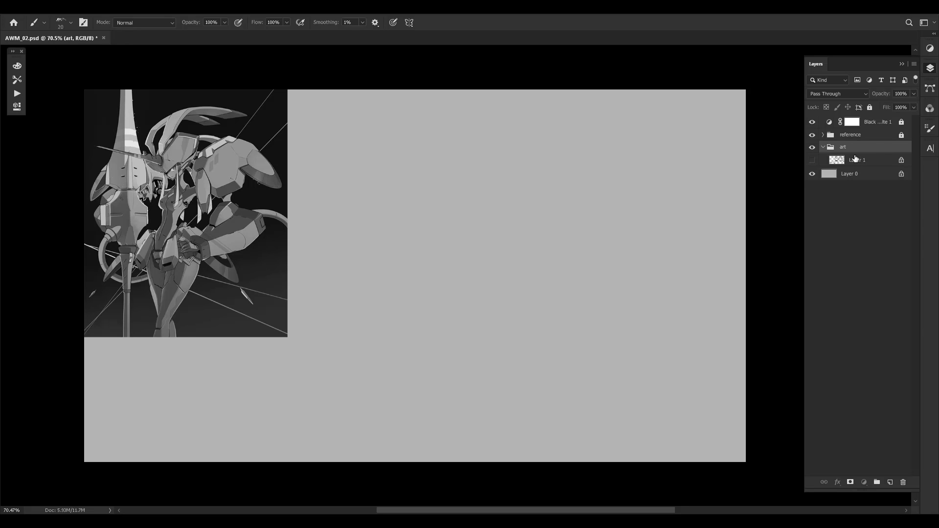
Save the document and add a new empty layer above the hidden notes layer inside the "art" group
left_click(833, 157)
key("z")
left_click_drag(289, 279, 328, 257)
key("z")
key("ctrl+s")
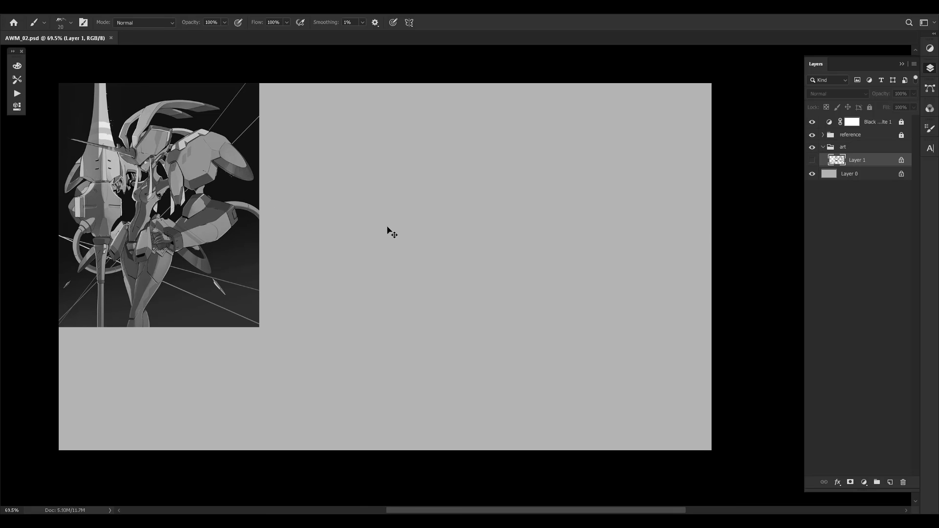
key("ctrl+shift+alt+n")
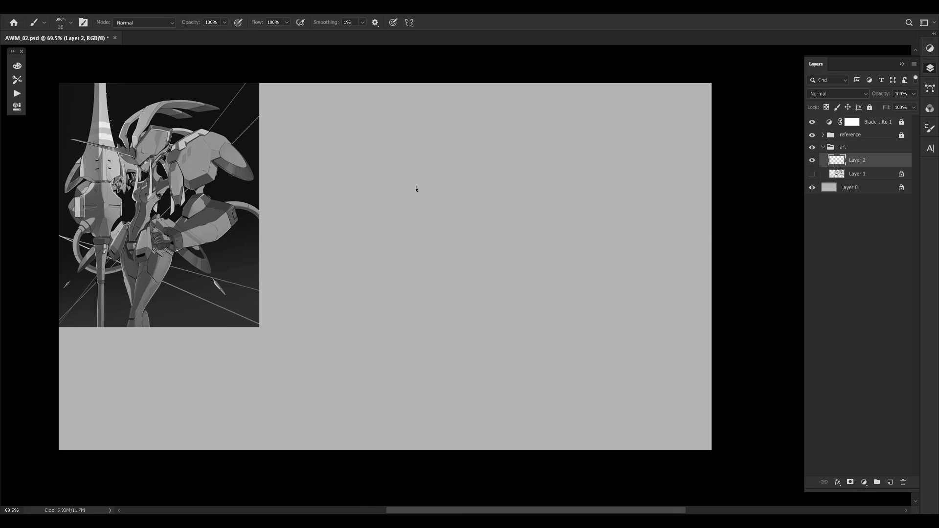
left_click(812, 174)
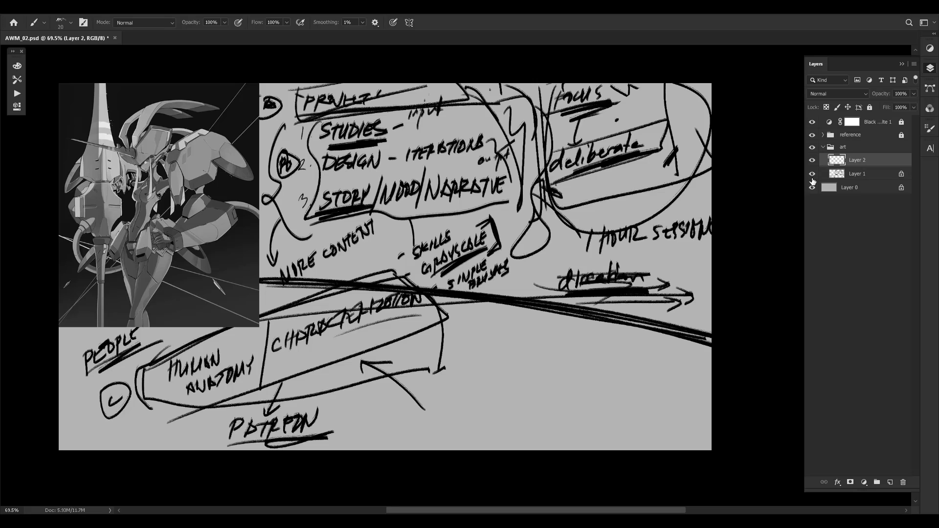
left_click(812, 174)
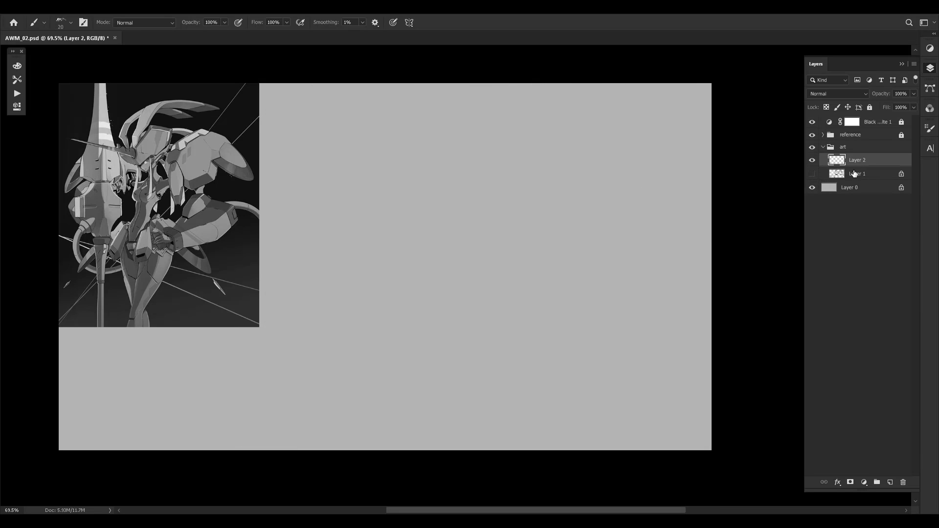
Select the airbrush thick brush preset from the Simple brush set
right_click(416, 288)
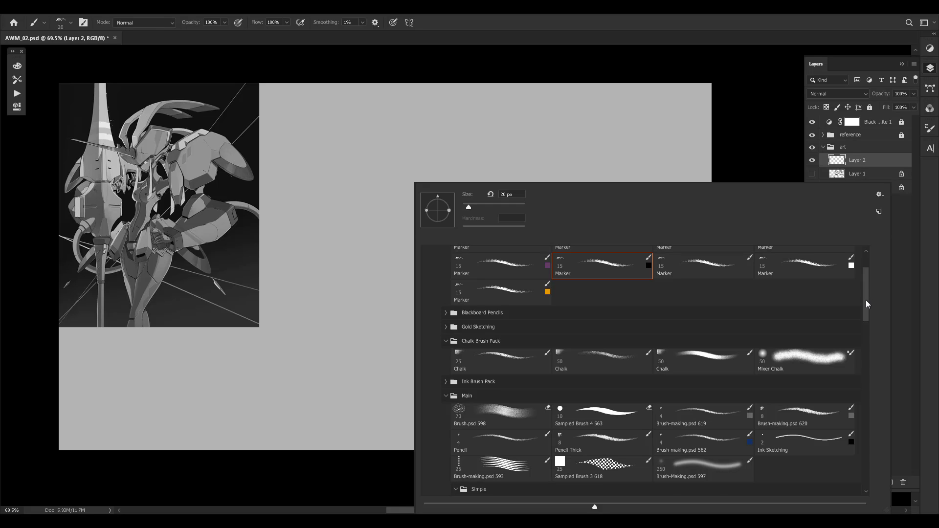
mouse_move(866, 300)
left_mouse_down()
mouse_move(882, 374)
mouse_move(877, 423)
mouse_move(875, 349)
mouse_move(873, 397)
mouse_move(873, 372)
left_mouse_up()
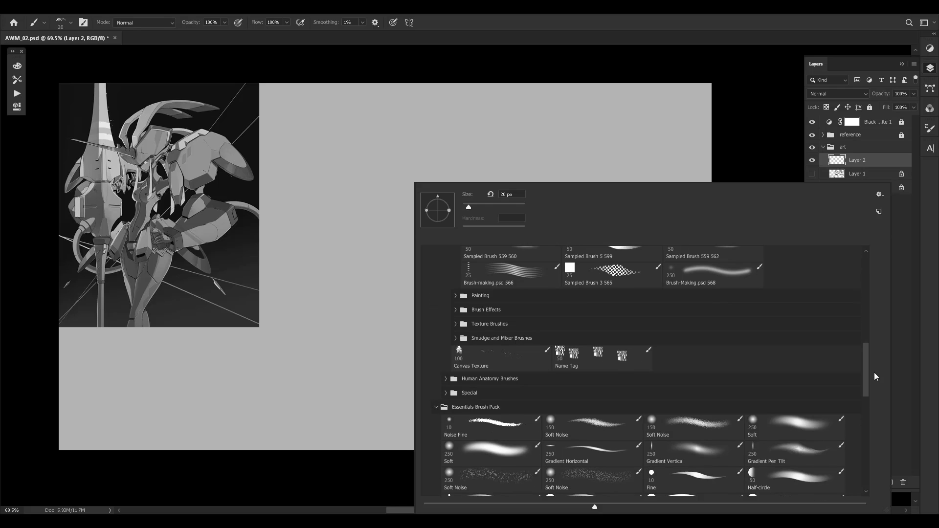
left_click(444, 412)
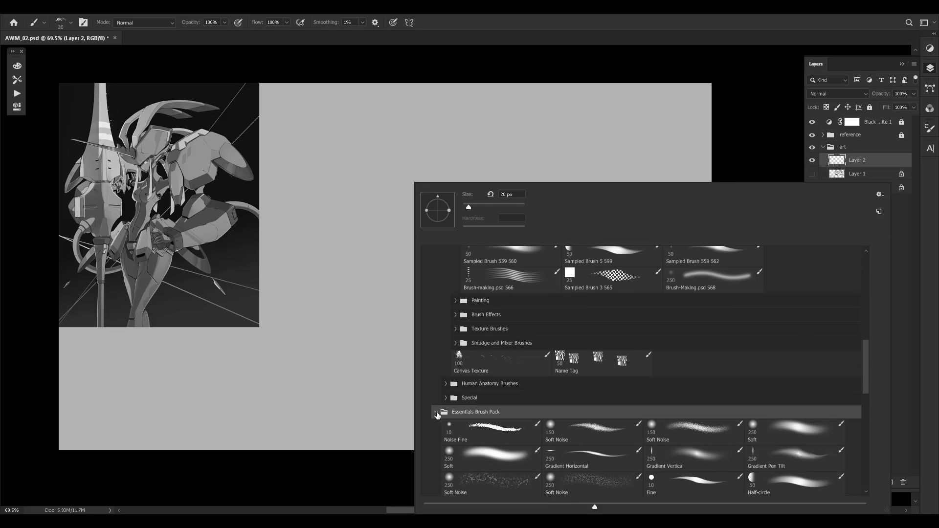
left_click(437, 414)
left_click_drag(870, 374, 866, 322)
left_click(609, 405)
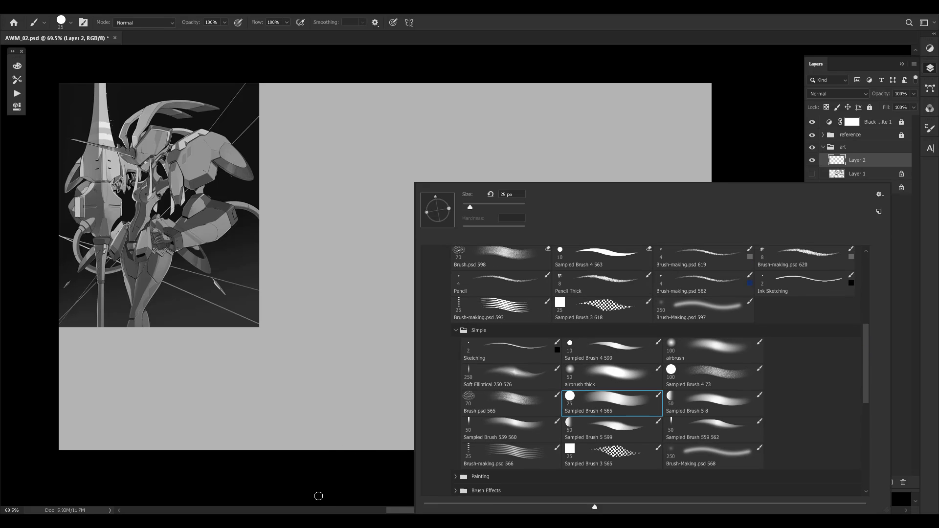
left_click(618, 375)
left_click(374, 479)
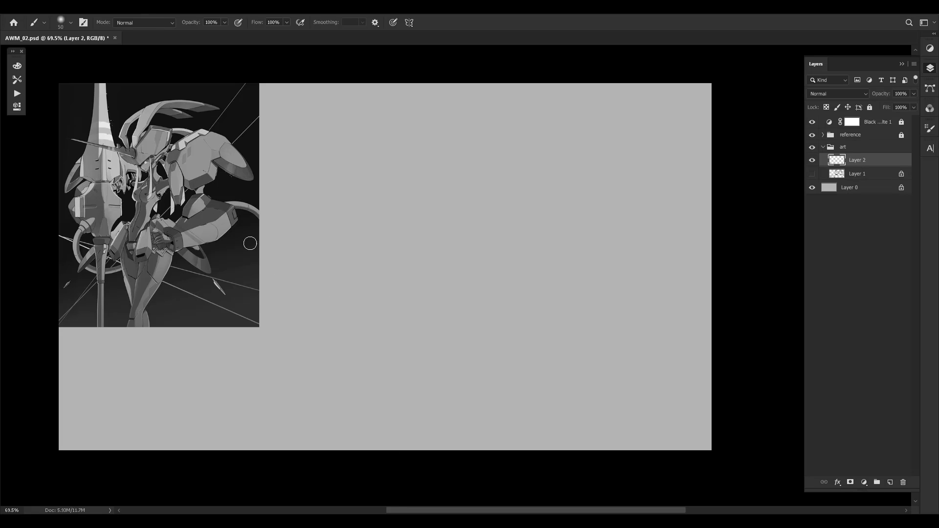
Reselect the airbrush thick preset and shrink it to a fine tip for sketching
key("bracketright")
key("bracketleft")
key("bracketleft")
key("bracketleft")
right_click(444, 237)
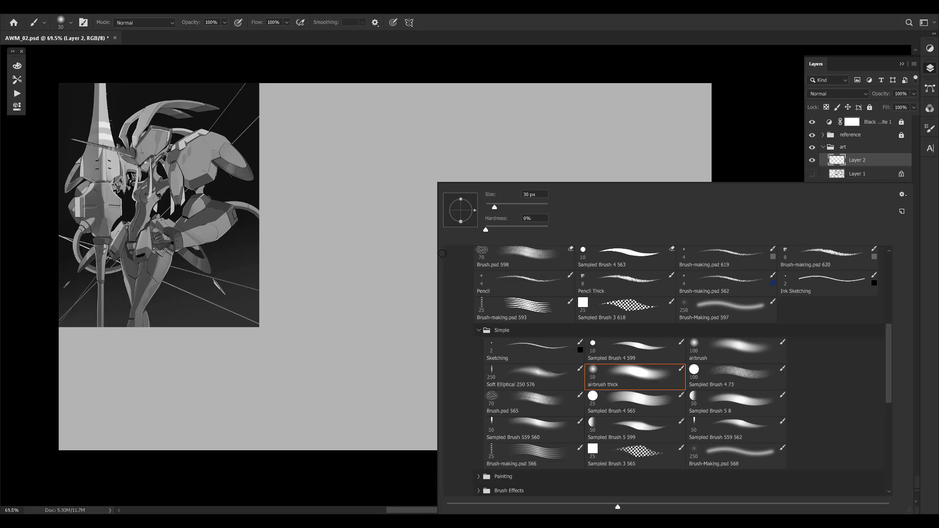
left_click(637, 373)
left_click(748, 147)
key("bracketleft")
key("bracketleft")
key("bracketleft")
key("bracketleft")
key("bracketleft")
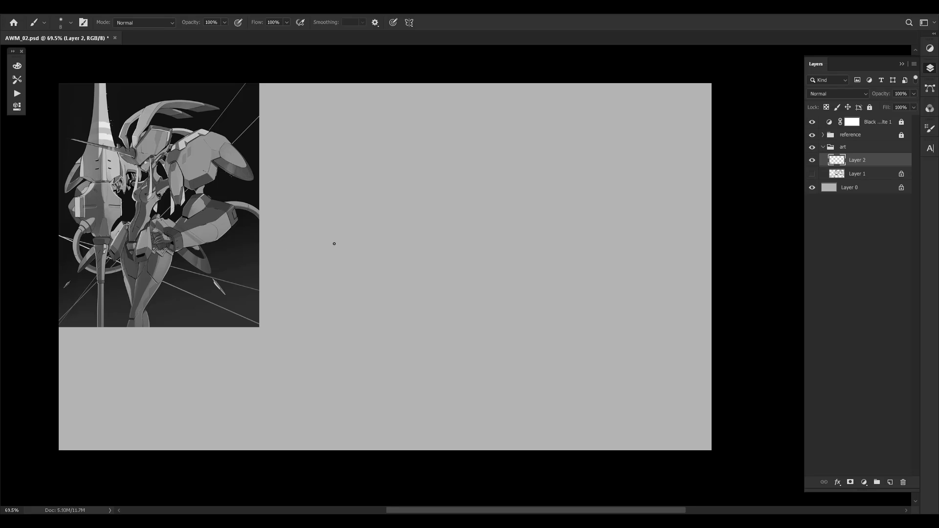
Sample a dark tone and sketch the tapered front end and long upper edge of the robot's forearm armor beside the reference
key("ctrl+space")
mouse_move(306, 321)
left_mouse_down()
mouse_move(319, 321)
mouse_move(314, 328)
left_mouse_up()
key("space")
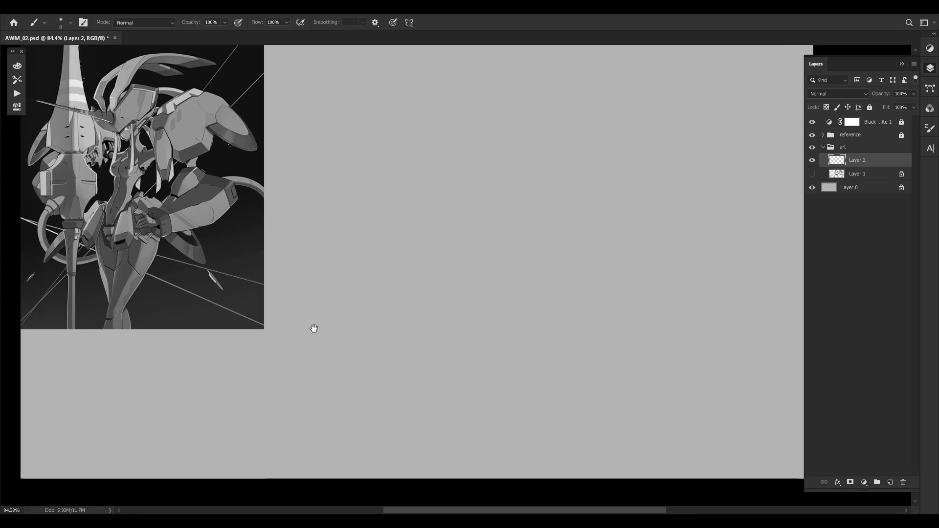
left_click(248, 261, "alt")
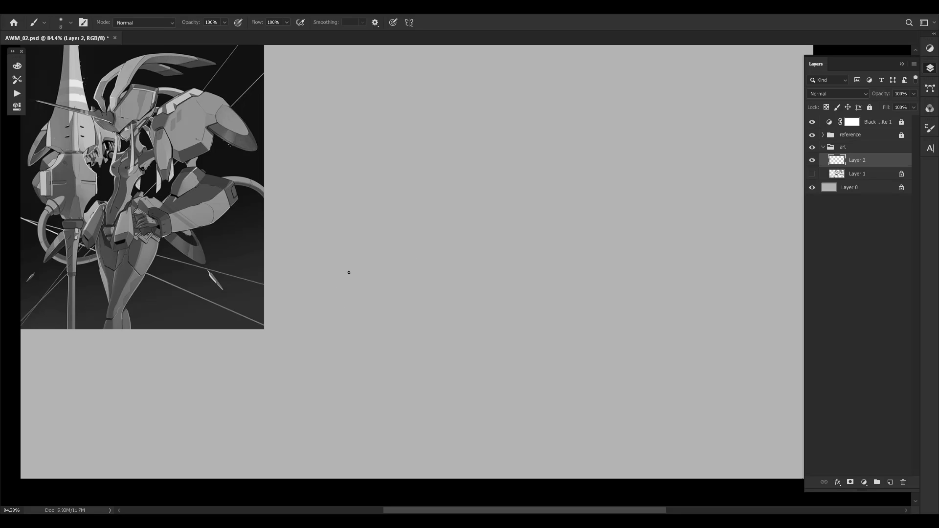
left_click(246, 232, "alt")
left_click_drag(494, 236, 466, 271)
left_click_drag(466, 272, 472, 272)
left_click(449, 83, "alt")
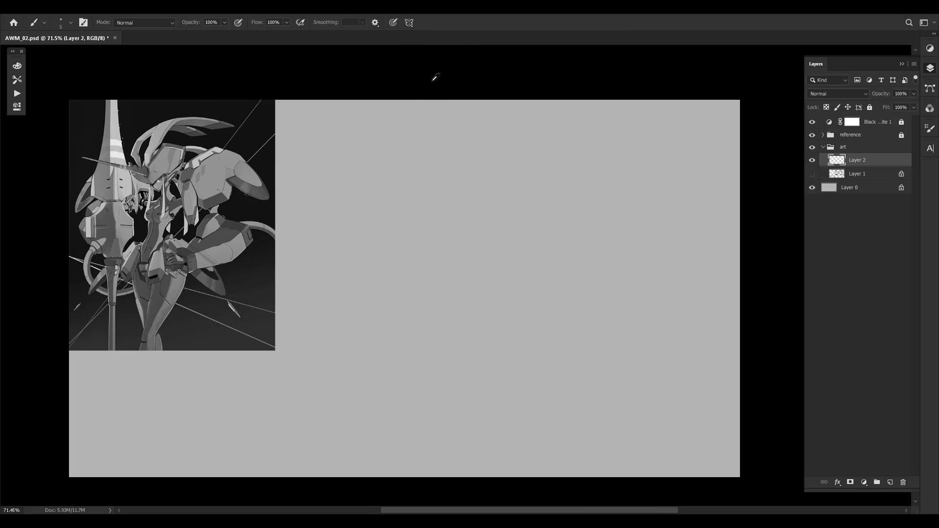
mouse_move(347, 293)
left_mouse_down()
mouse_move(395, 256)
mouse_move(345, 307)
left_mouse_up()
left_click_drag(379, 296, 405, 285)
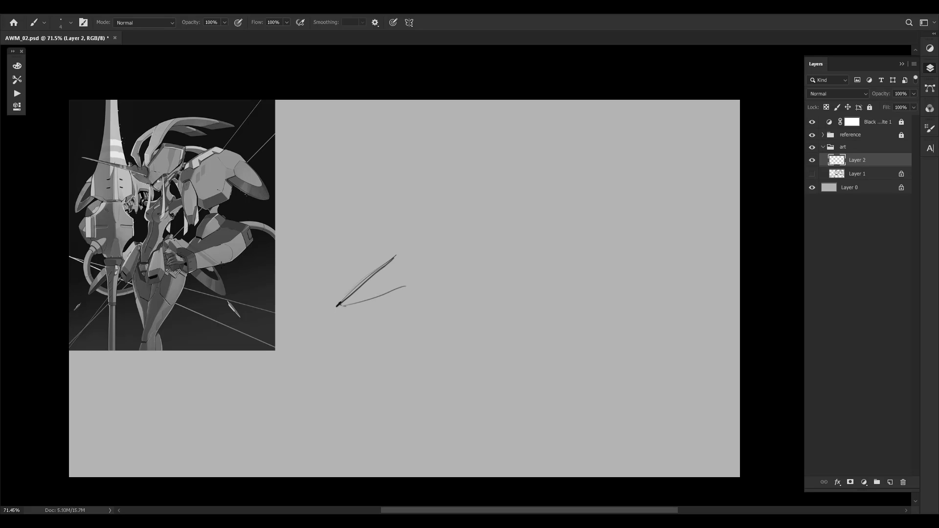
mouse_move(341, 306)
left_mouse_down()
mouse_move(372, 322)
mouse_move(374, 341)
left_mouse_up()
left_click_drag(339, 296, 447, 215)
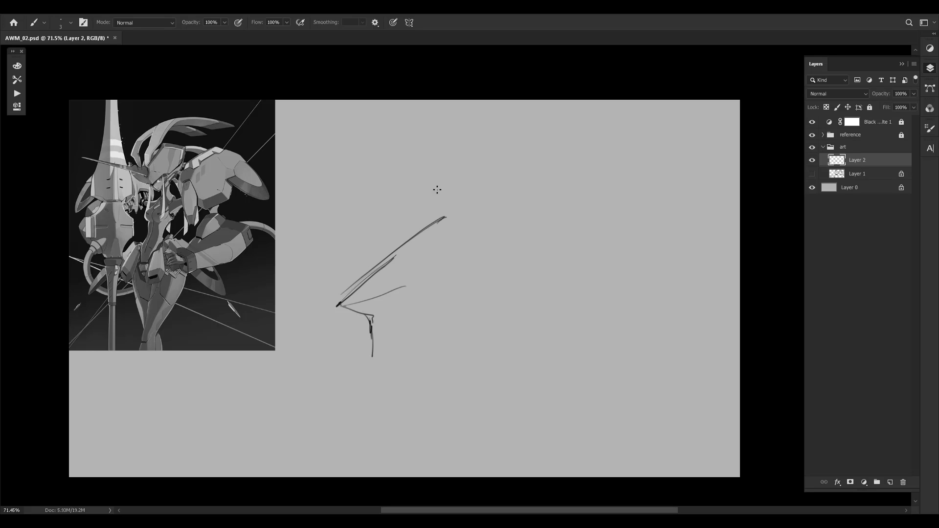
Complete the forearm outline with its raised top corner, angular rear end, lower edge and central ridge line
mouse_move(390, 254)
left_mouse_down()
mouse_move(425, 210)
mouse_move(496, 223)
mouse_move(512, 266)
left_mouse_up()
left_click_drag(500, 228, 512, 269)
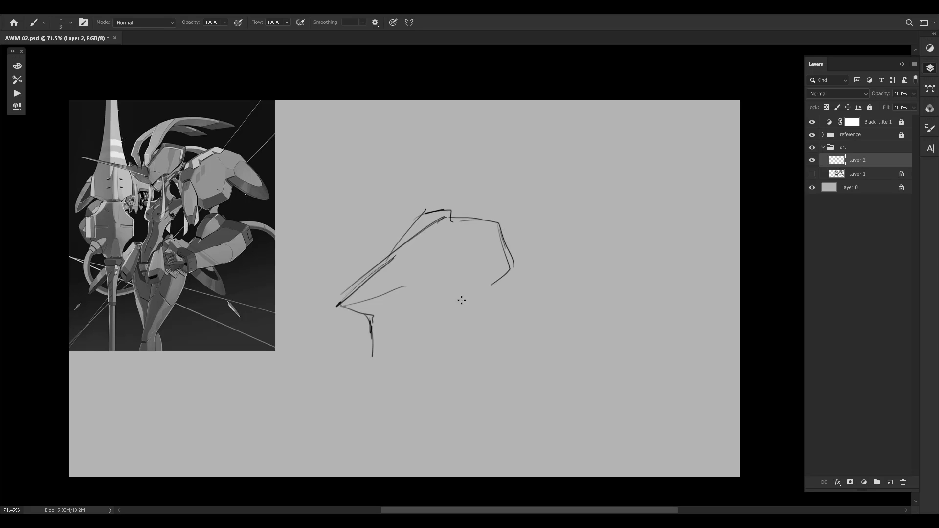
mouse_move(456, 306)
left_mouse_down()
mouse_move(512, 268)
mouse_move(450, 310)
left_mouse_up()
left_click_drag(372, 350, 456, 304)
left_click_drag(398, 333, 487, 288)
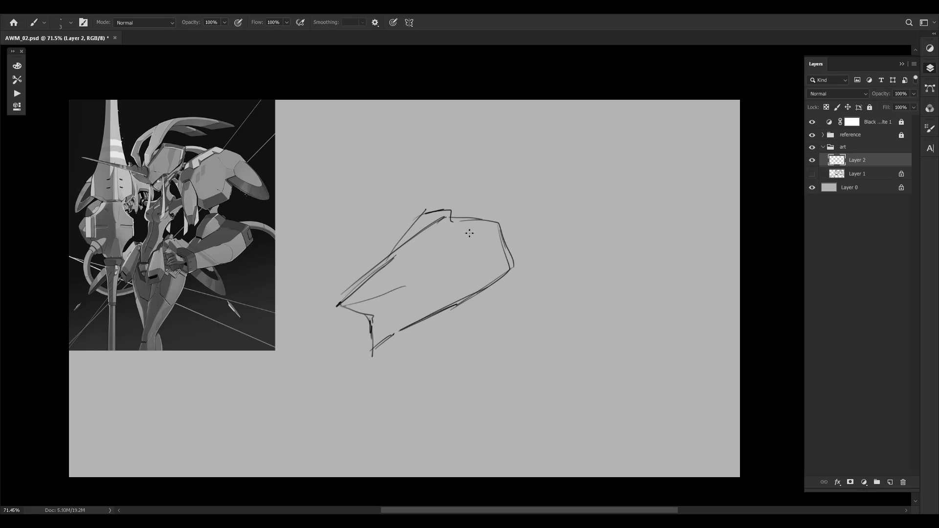
left_click_drag(490, 222, 435, 274)
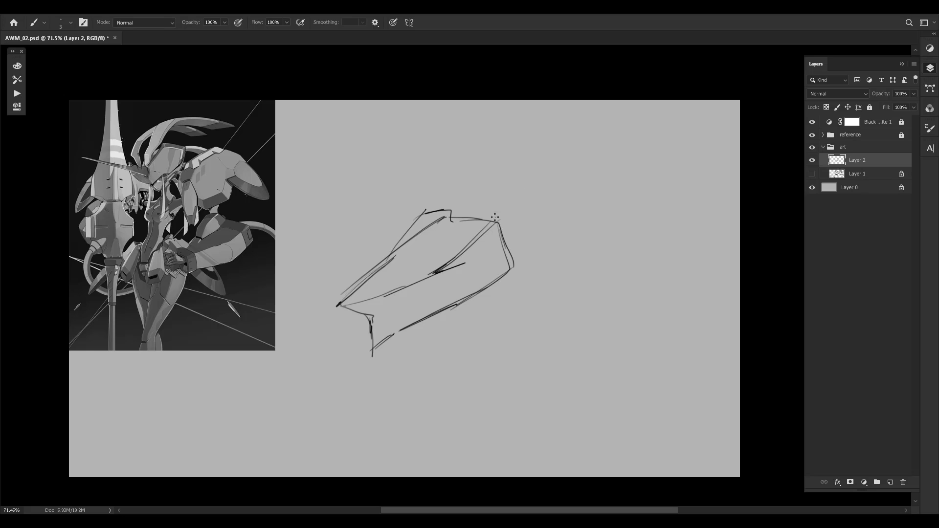
Block in the forearm's top plane with a dark gray using a larger airbrush
key("bracketright")
key("bracketright")
key("bracketright")
key("bracketright")
mouse_move(406, 281)
left_mouse_down()
mouse_move(458, 237)
mouse_move(374, 280)
left_mouse_up()
left_click(438, 248, "alt")
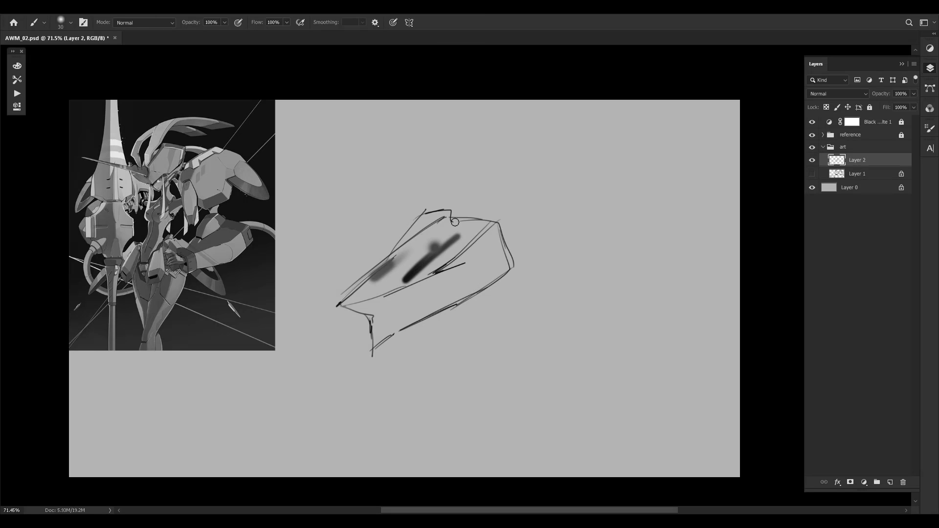
mouse_move(453, 222)
left_mouse_down()
mouse_move(432, 240)
mouse_move(432, 254)
mouse_move(355, 296)
left_mouse_up()
key("bracketright")
mouse_move(432, 253)
left_mouse_down()
mouse_move(372, 288)
mouse_move(484, 220)
mouse_move(472, 206)
mouse_move(469, 258)
mouse_move(452, 271)
left_mouse_up()
Fill the forearm's side plane with a mid gray from the rear end to the front corner
left_click(472, 248, "alt")
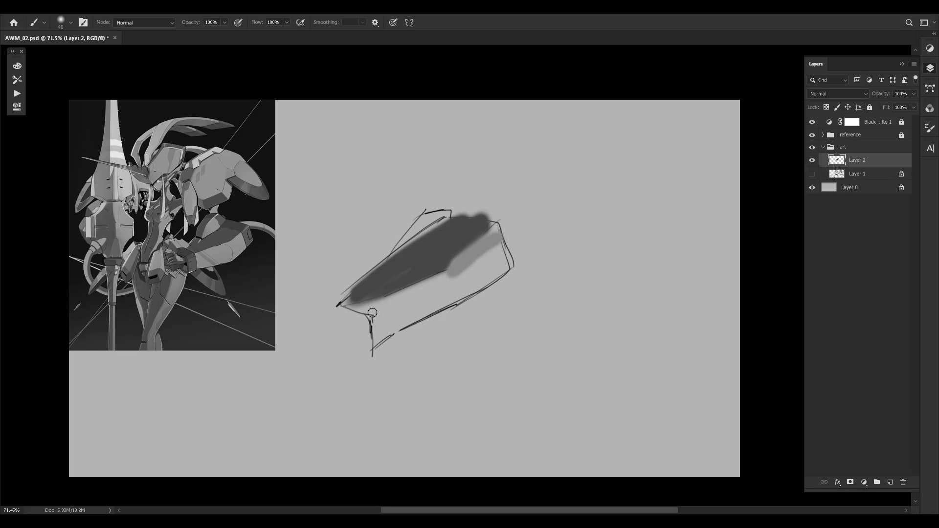
mouse_move(374, 318)
left_mouse_down()
mouse_move(356, 307)
mouse_move(391, 305)
mouse_move(383, 326)
mouse_move(392, 323)
mouse_move(455, 268)
mouse_move(420, 309)
mouse_move(436, 305)
mouse_move(485, 241)
mouse_move(475, 266)
mouse_move(492, 268)
mouse_move(490, 260)
mouse_move(480, 289)
mouse_move(497, 244)
mouse_move(505, 257)
mouse_move(495, 271)
mouse_move(507, 264)
mouse_move(471, 272)
left_mouse_up()
key("bracketleft")
key("bracketleft")
key("bracketleft")
key("bracketleft")
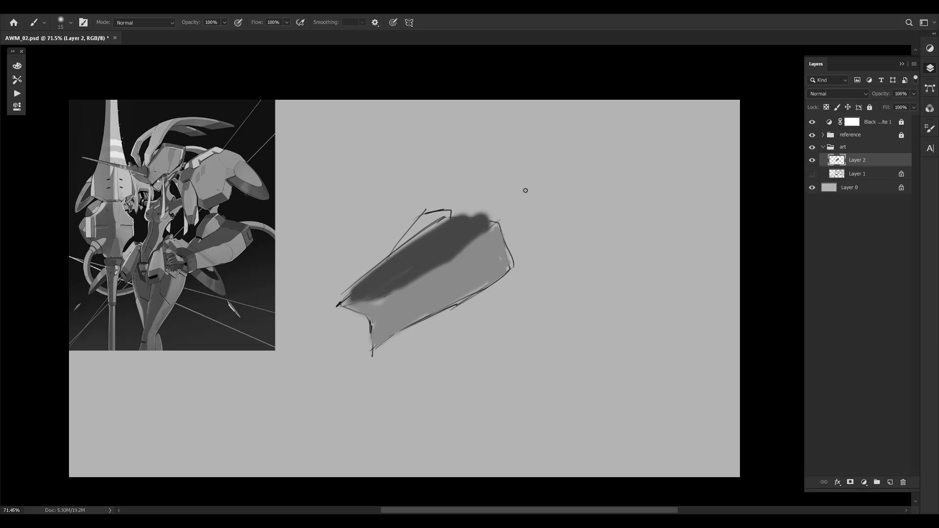
Shrink the brush and clean up the rear ridge and upper edge of the dark plane with sampled grays
key("bracketleft")
key("bracketleft")
key("bracketleft")
key("bracketleft")
key("bracketleft")
key("bracketleft")
mouse_move(495, 225)
left_mouse_down()
mouse_move(454, 256)
mouse_move(494, 224)
mouse_move(440, 267)
left_mouse_up()
left_click(376, 298, "alt")
left_click(442, 218, "alt")
left_click(462, 210, "alt")
key("]")
mouse_move(455, 217)
left_mouse_down()
mouse_move(489, 217)
mouse_move(481, 211)
left_mouse_up()
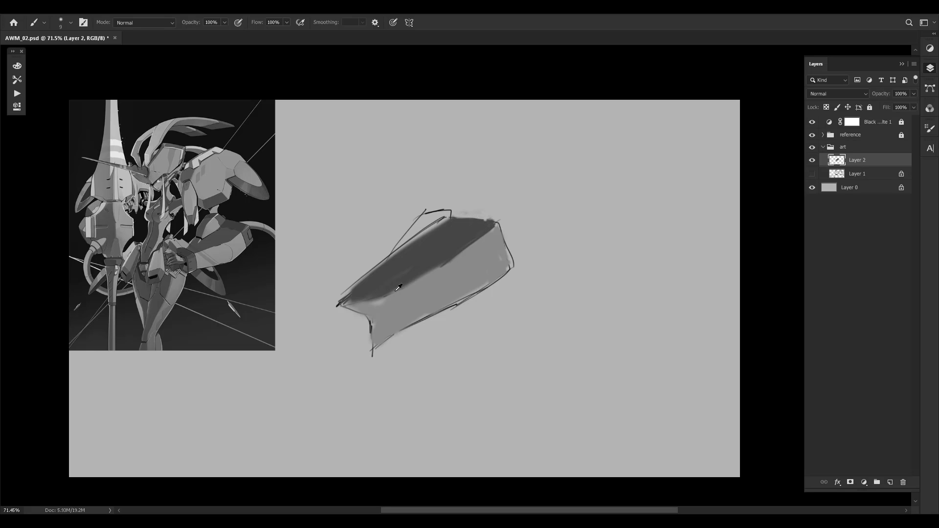
Refine the boundary between the dark top plane and the mid-gray side plane with small strokes of sampled tones
key("bracketleft")
left_click(382, 304, "alt")
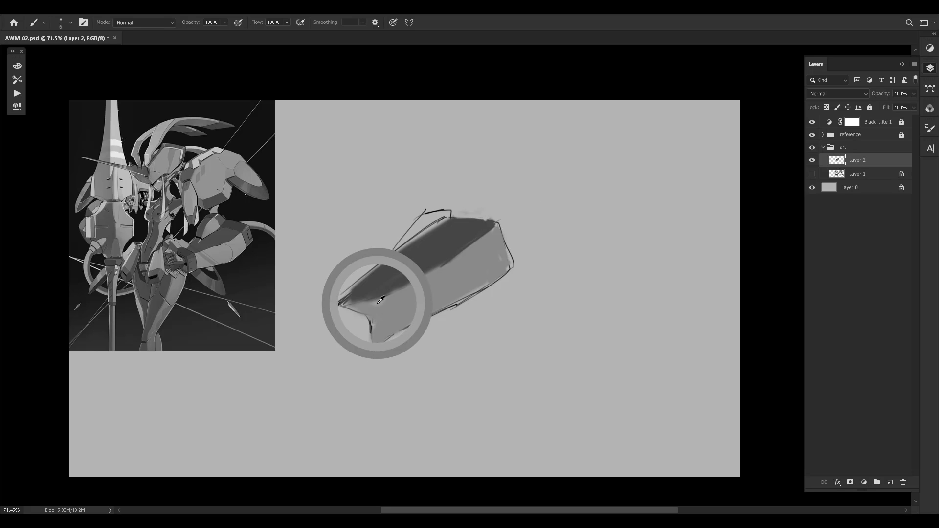
key("bracketleft")
left_click_drag(422, 276, 386, 296)
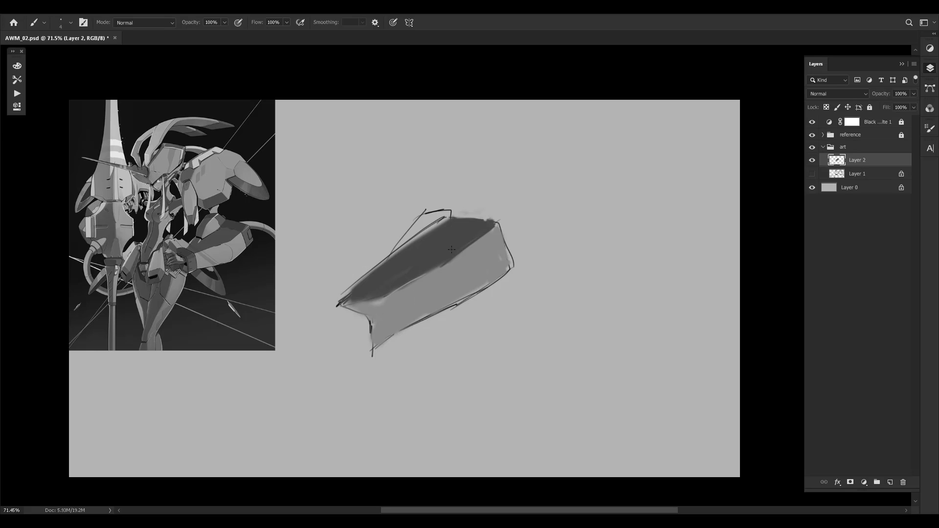
key("bracketright")
key("bracketright")
left_click_drag(486, 231, 437, 268)
key("bracketleft")
left_click(370, 334, "alt")
key("bracketright")
key("bracketright")
key("bracketleft")
key("bracketleft")
left_click(470, 245, "alt")
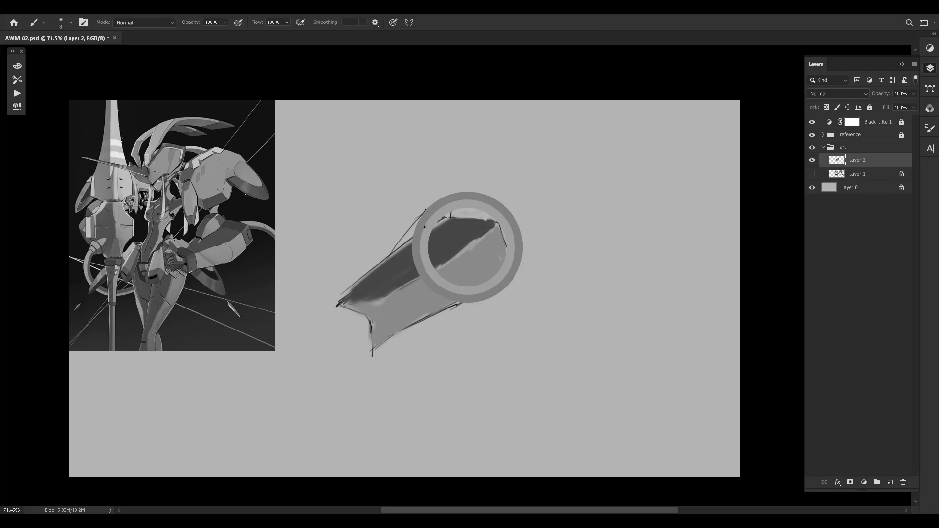
left_click(440, 224, "alt")
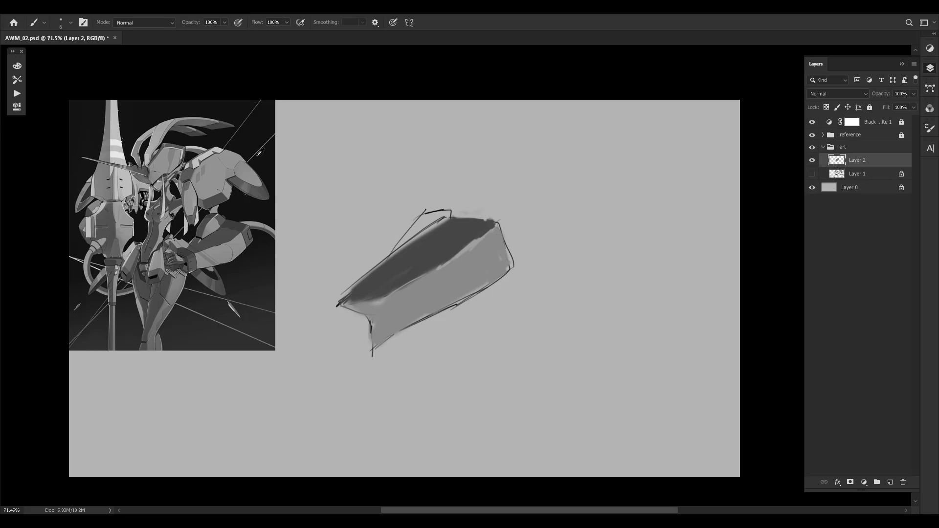
Sample a dark tone from the reference background and reinforce the forearm's lower front edge
left_click(242, 110, "alt")
key("bracketleft")
left_click_drag(375, 349, 394, 334)
Paint the raised facet above the dark top plane with the side plane's mid gray using a larger brush
left_click(387, 305, "alt")
left_click(379, 297, "alt")
left_click(369, 280, "alt")
left_click(430, 220, "alt")
mouse_move(398, 248)
left_mouse_down()
mouse_move(461, 268)
mouse_move(439, 216)
mouse_move(415, 240)
mouse_move(440, 213)
mouse_move(450, 216)
mouse_move(404, 251)
mouse_move(443, 213)
mouse_move(405, 252)
mouse_move(432, 233)
mouse_move(414, 245)
left_mouse_up()
left_click(464, 264, "alt")
key("bracketright")
key("bracketright")
key("bracketright")
key("bracketright")
key("bracketright")
key("bracketright")
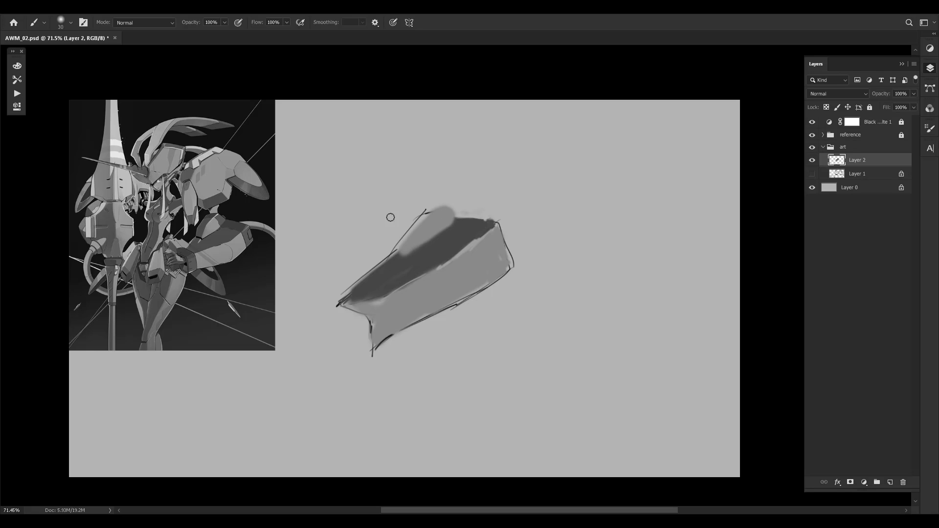
Outline a squarish wrist opening with an inner rim at the forearm's front end in fine dark strokes
mouse_move(404, 289)
left_mouse_down("alt")
mouse_move(256, 404)
mouse_move(239, 137)
left_mouse_up("alt")
key("bracketleft")
key("bracketleft")
key("bracketleft")
key("bracketleft")
key("bracketleft")
key("bracketleft")
key("bracketleft")
mouse_move(339, 304)
left_mouse_down()
mouse_move(377, 325)
mouse_move(372, 353)
left_mouse_up()
left_click_drag(372, 315, 370, 348)
mouse_move(336, 303)
left_mouse_down()
mouse_move(335, 327)
mouse_move(372, 348)
left_mouse_up()
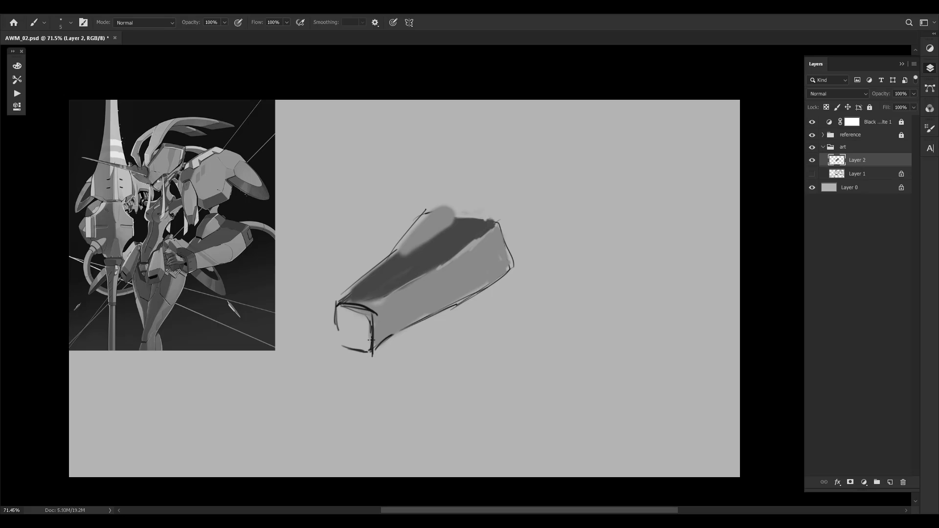
mouse_move(373, 315)
left_mouse_down()
mouse_move(374, 356)
mouse_move(339, 343)
left_mouse_up()
left_click_drag(333, 311, 368, 331)
Smooth the ridge from the wrist opening toward the rear with dark and mid-gray strokes
left_click(402, 273, "alt")
left_click_drag(401, 287, 461, 261)
left_click_drag(391, 293, 442, 268)
key("bracketright")
key("bracketright")
key("bracketright")
key("bracketright")
key("bracketright")
key("bracketright")
key("bracketright")
left_click_drag(362, 304, 459, 261)
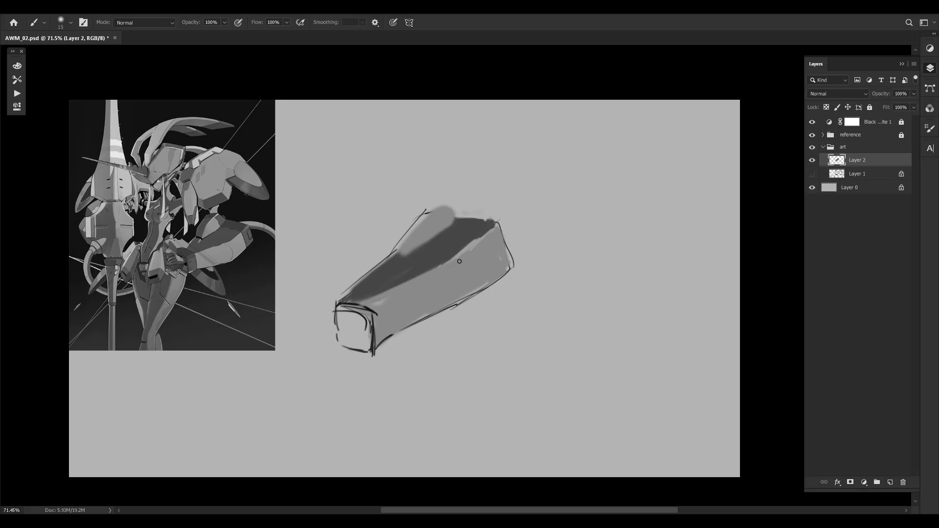
Touch up the edges of the dark top plane near the forearm's rear end with sampled tones
key("z")
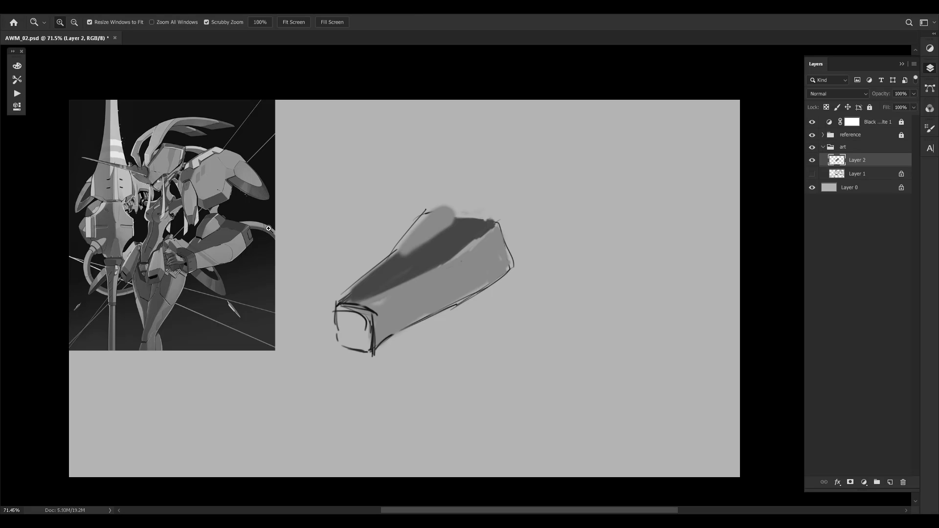
mouse_move(241, 251)
left_mouse_down()
mouse_move(265, 223)
mouse_move(314, 235)
mouse_move(303, 233)
left_mouse_up()
key("b")
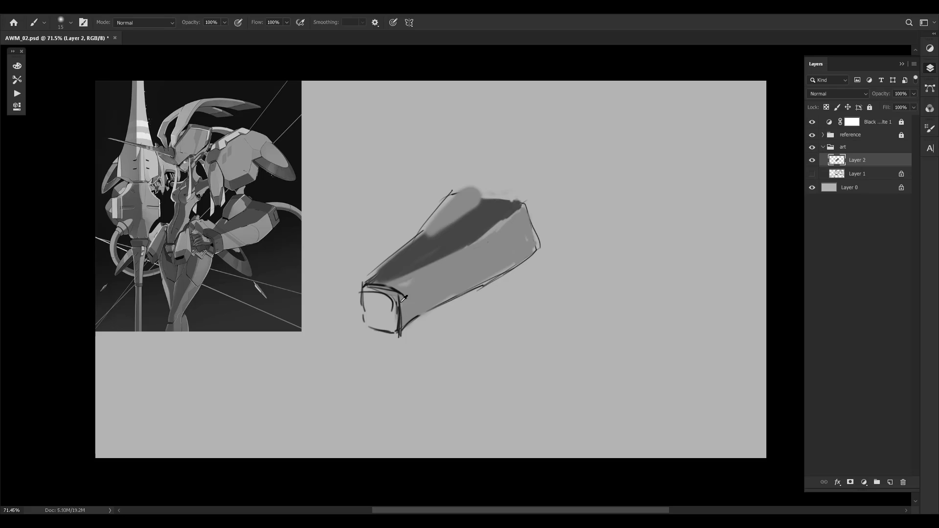
key("bracketleft")
key("bracketleft")
left_click(486, 231, "alt")
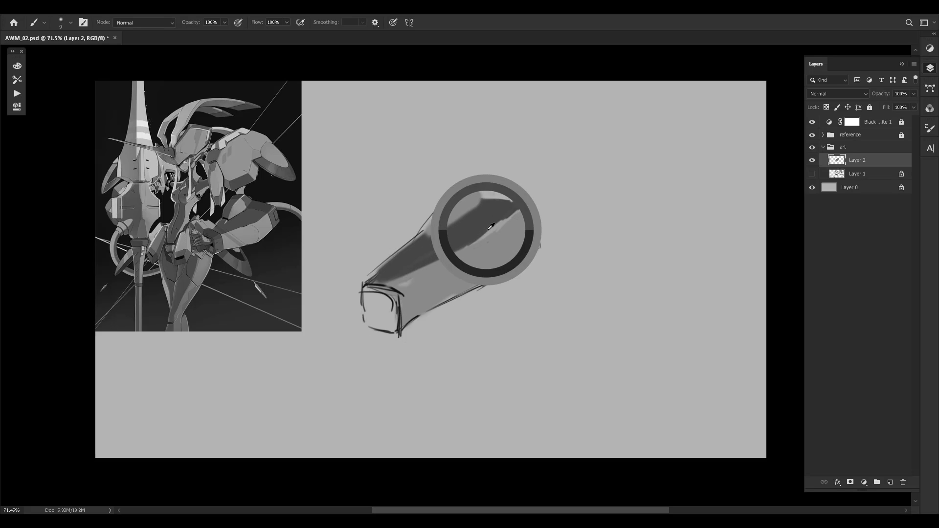
key("bracketleft")
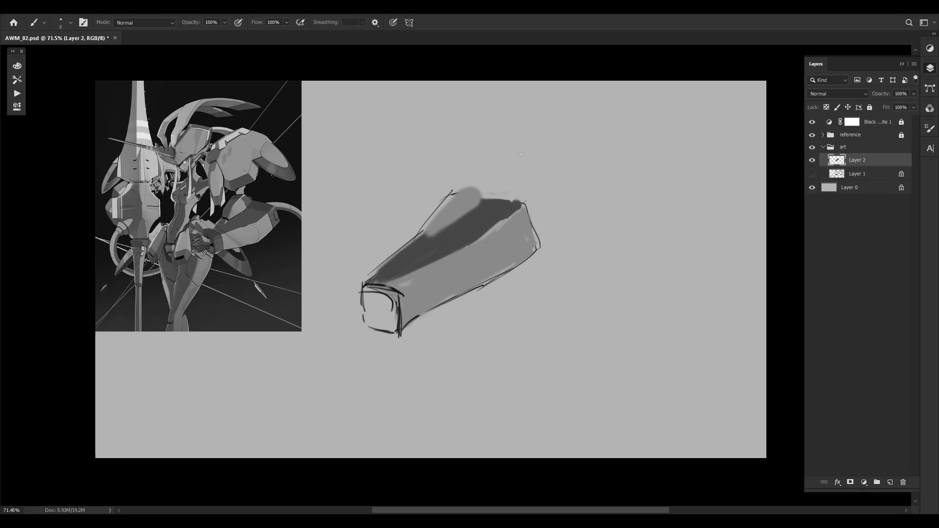
left_click(499, 214, "alt")
Draw a fine dark panel seam across the top plane and down the side near the forearm's rear end
left_click(393, 330, "alt")
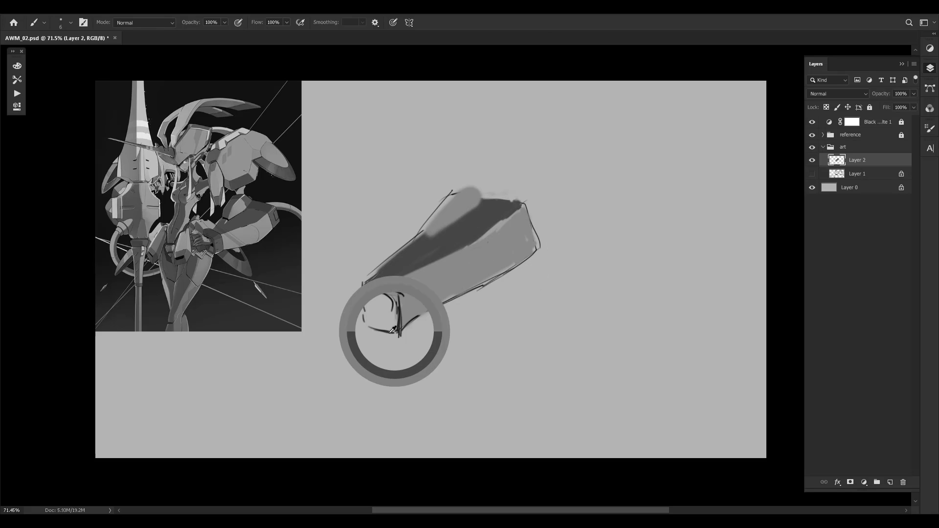
key("bracketleft")
key("bracketleft")
key("bracketleft")
key("bracketleft")
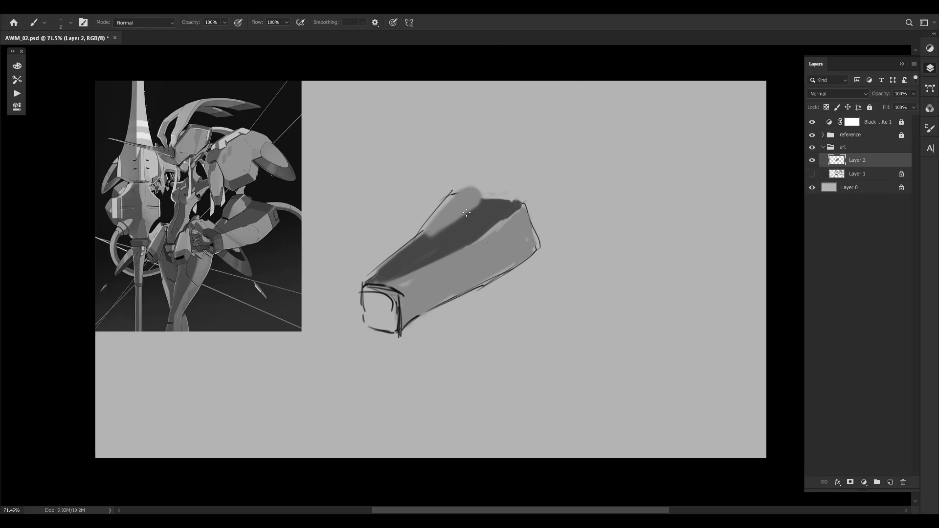
mouse_move(468, 216)
left_mouse_down()
mouse_move(510, 219)
mouse_move(525, 262)
left_mouse_up()
key("bracketright")
key("bracketright")
left_click_drag(510, 218, 526, 265)
Continue the panel seam over the raised upper facet with short dark lines
mouse_move(469, 212)
left_mouse_down()
mouse_move(450, 198)
mouse_move(462, 199)
left_mouse_up()
key("[")
key("bracketright")
left_click_drag(455, 205, 466, 196)
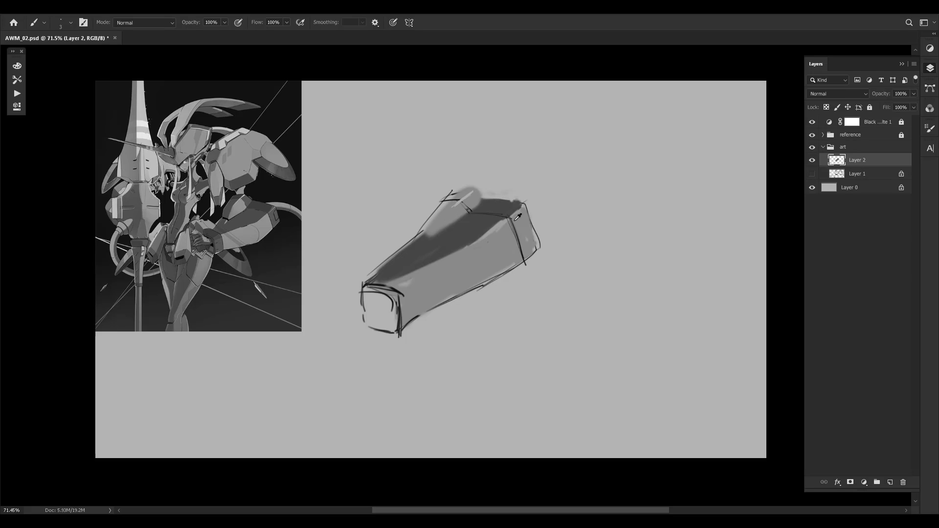
Draw a bold dark bracket-shaped detail on the rear side panel, undoing a stroke along the way
key("bracketright")
key("bracketright")
left_click_drag(527, 221, 530, 239)
key("ctrl+z")
key("bracketright")
key("bracketright")
Touch up the top plane near the wrist and paint a dark notch at the raised facet's front base
left_click(437, 250, "alt")
left_click(398, 293, "alt")
mouse_move(396, 283)
left_mouse_down()
mouse_move(444, 258)
mouse_move(394, 285)
left_mouse_up()
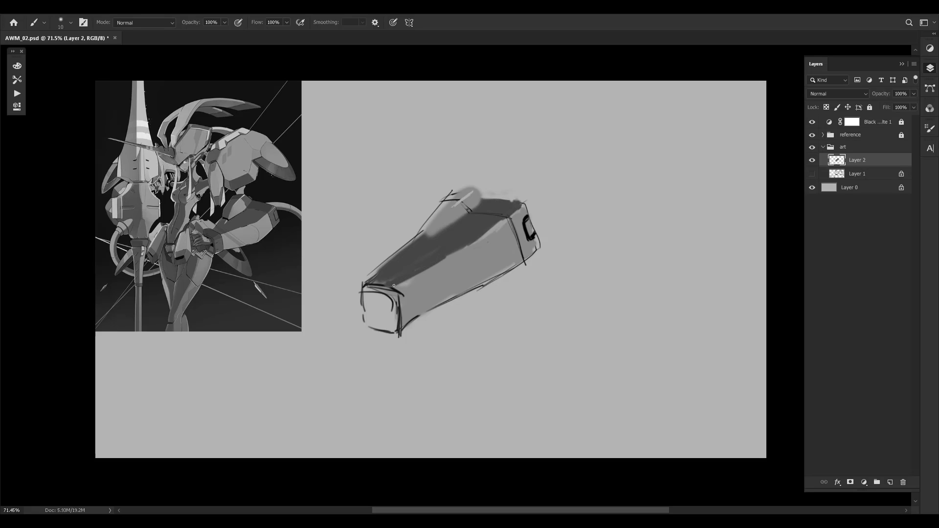
mouse_move(457, 249)
left_mouse_down()
mouse_move(410, 277)
mouse_move(426, 271)
mouse_move(431, 225)
mouse_move(419, 236)
left_mouse_up()
left_click(442, 226, "alt")
left_click(402, 233, "alt")
left_click(553, 109, "alt")
key("bracketleft")
key("bracketright")
key("bracketright")
key("bracketright")
key("bracketleft")
key("bracketleft")
key("bracketleft")
key("bracketleft")
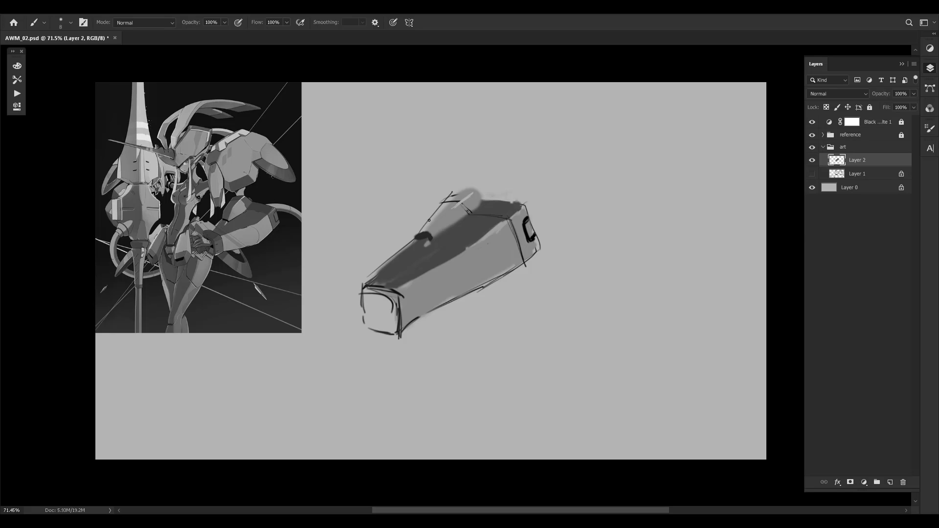
Paint a darker gray plane along the raised facet's outer edge, from the notch up to its rear corner
left_click(431, 221, "alt")
left_click(442, 210, "alt")
left_click(427, 226, "alt")
left_click(435, 226, "alt")
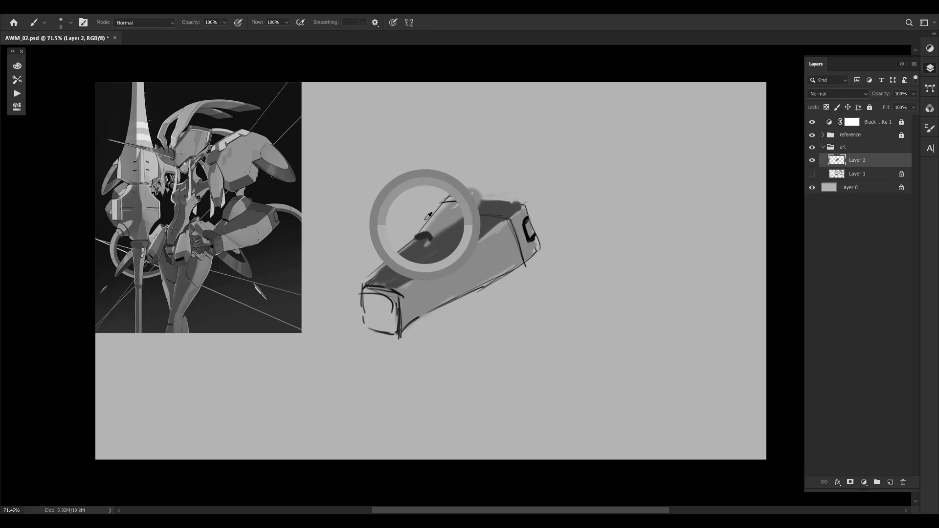
key("bracketleft")
left_click(440, 234, "alt")
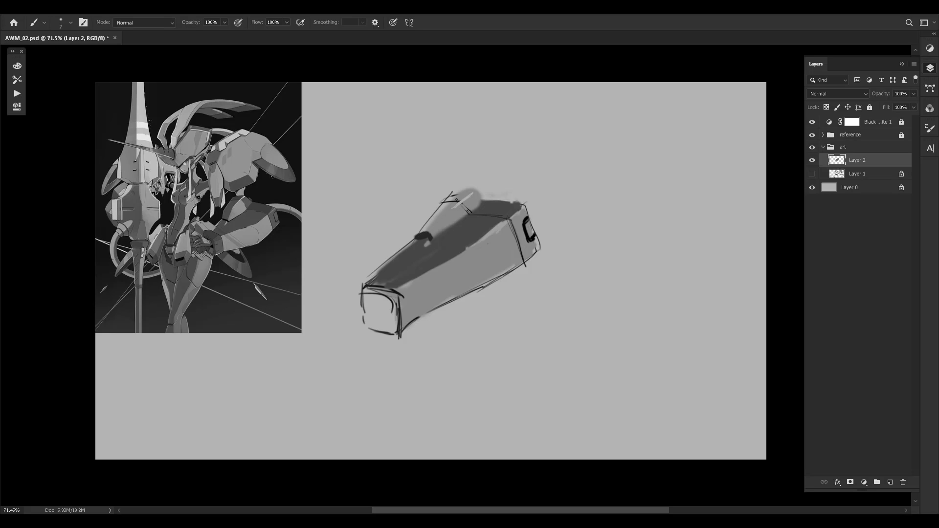
left_click(430, 222, "alt")
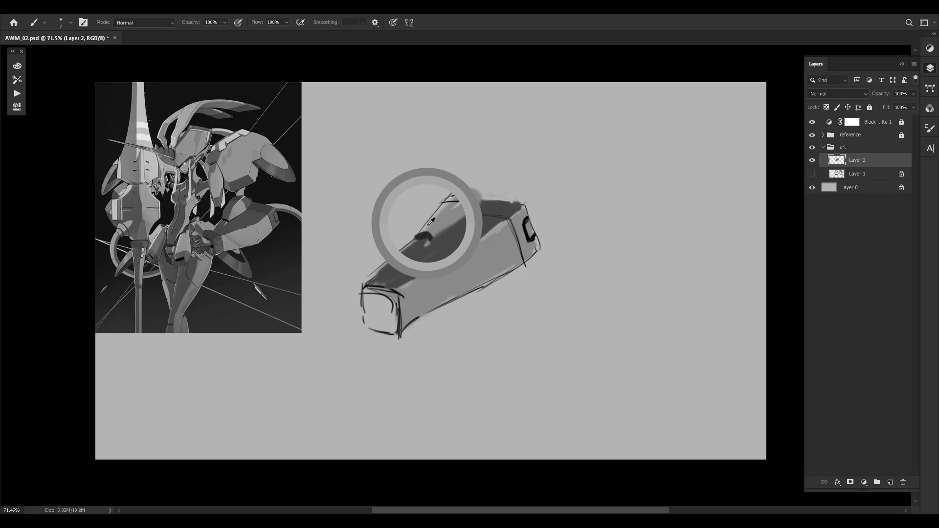
key("bracketright")
key("bracketright")
mouse_move(421, 233)
left_mouse_down()
mouse_move(447, 199)
mouse_move(421, 218)
mouse_move(454, 196)
mouse_move(424, 226)
mouse_move(467, 188)
left_mouse_up()
key("bracketright")
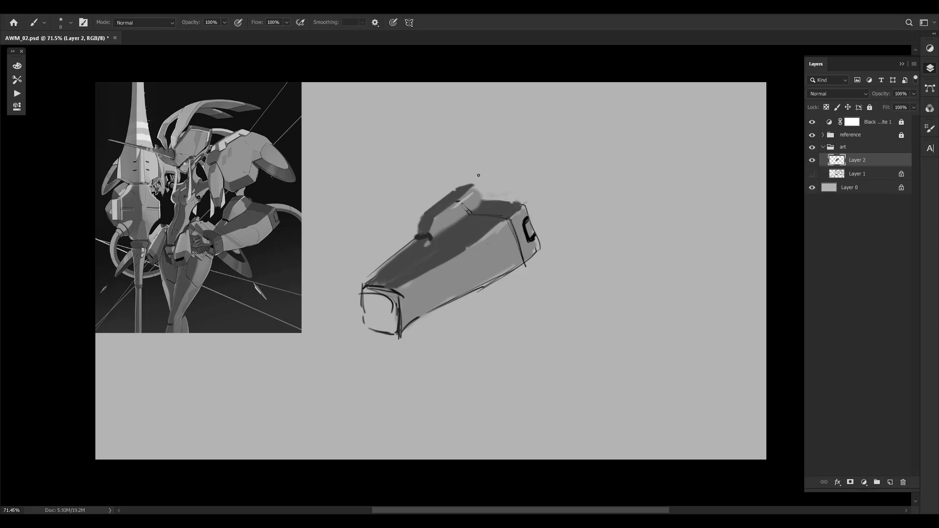
Trim the raised facet's outer contour with the background tone and draw a thin dark seam across its upper part
left_click(468, 180, "alt")
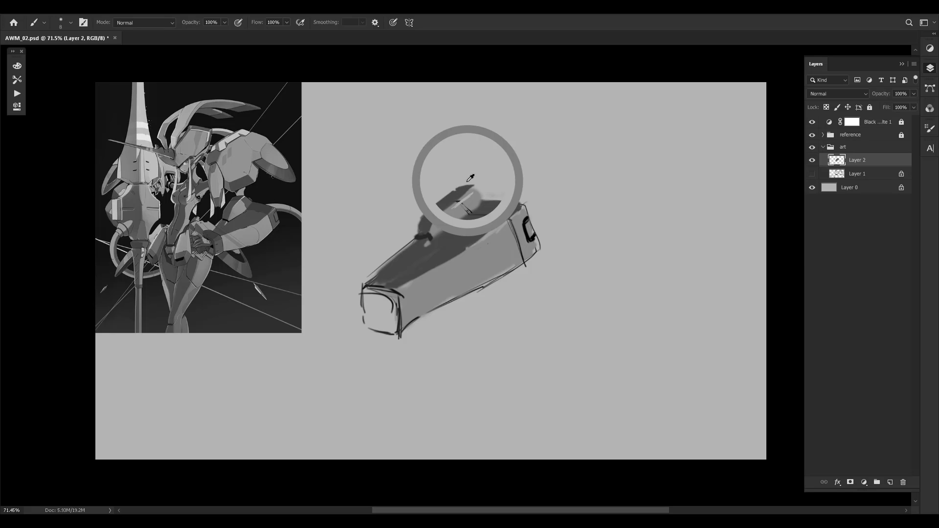
key("bracketleft")
key("bracketleft")
mouse_move(426, 211)
left_mouse_down()
mouse_move(467, 186)
mouse_move(479, 197)
left_mouse_up()
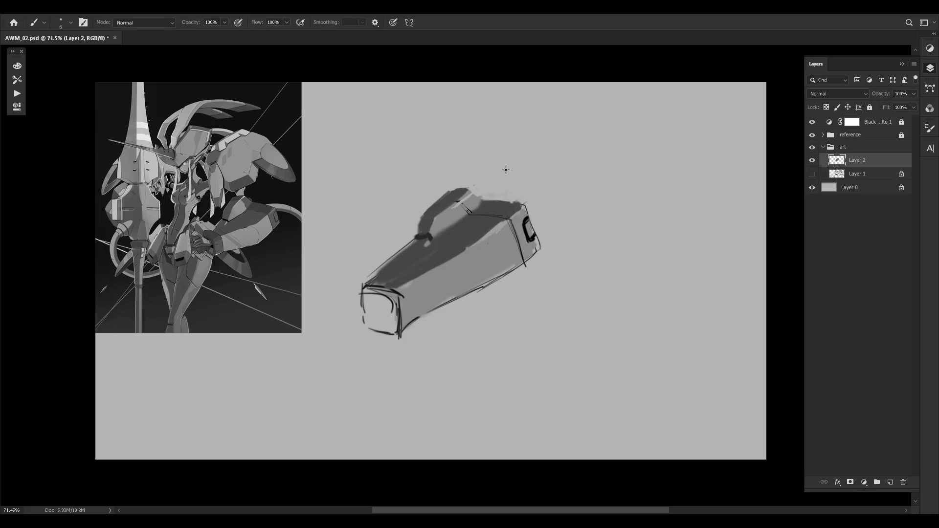
left_click(526, 224, "alt")
mouse_move(443, 203)
left_mouse_down()
mouse_move(461, 196)
mouse_move(473, 214)
left_mouse_up()
Clean up the forearm's upper contour between the notch and the wrist by painting over the sketch lines with background gray
left_click(417, 242, "alt")
left_click(405, 238, "alt")
key("bracketright")
key("bracketright")
key("bracketright")
key("bracketright")
left_click_drag(400, 250, 378, 272)
left_click_drag(394, 255, 373, 279)
left_click_drag(413, 239, 365, 286)
left_click_drag(385, 260, 368, 277)
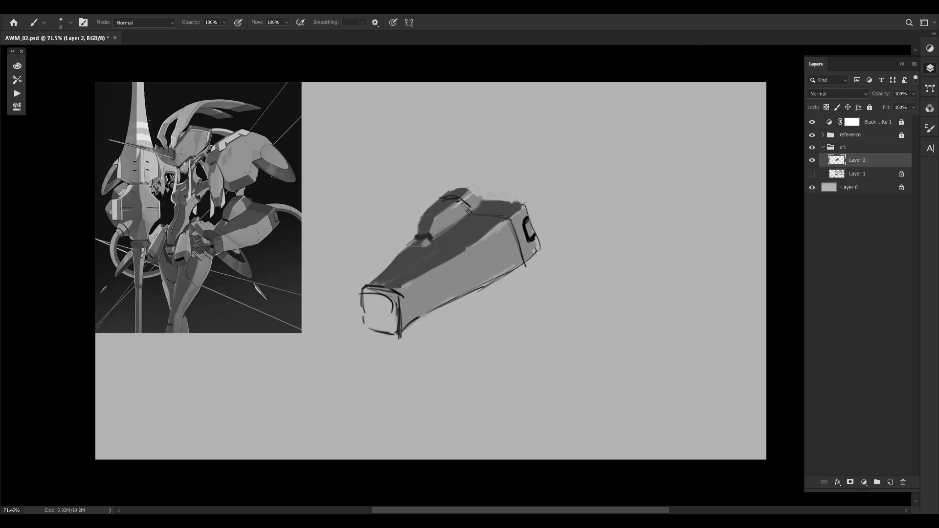
Examine the forearm and its armor planes in the reference image at a closer zoom
left_click(418, 302, "alt")
left_click_drag(204, 240, 269, 198)
left_click_drag(247, 228, 259, 211)
left_click_drag(342, 191, 315, 191)
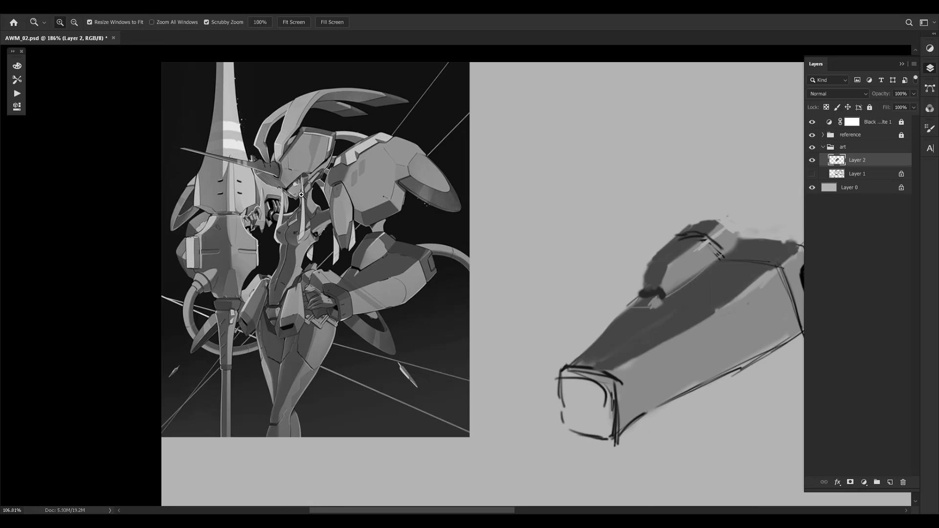
left_click_drag(380, 201, 330, 170)
left_click_drag(330, 170, 291, 187)
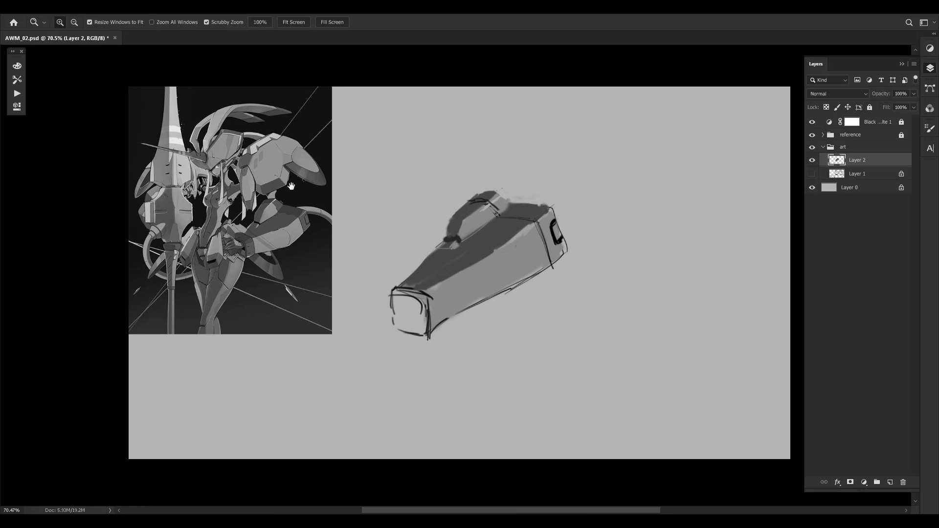
left_click_drag(369, 228, 376, 237)
key("b")
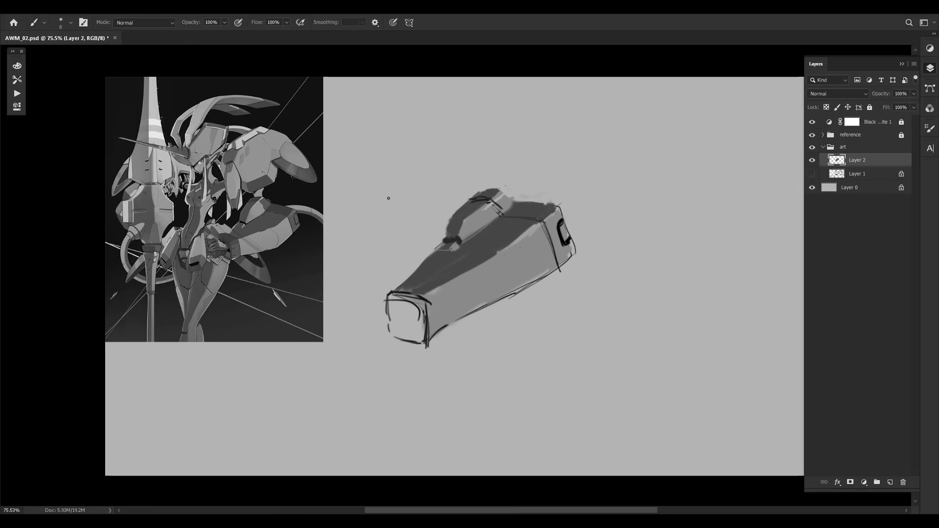
Refine the raised facet's front edge above the notch with sampled tones, trimming its outer contour
left_click(459, 239, "alt")
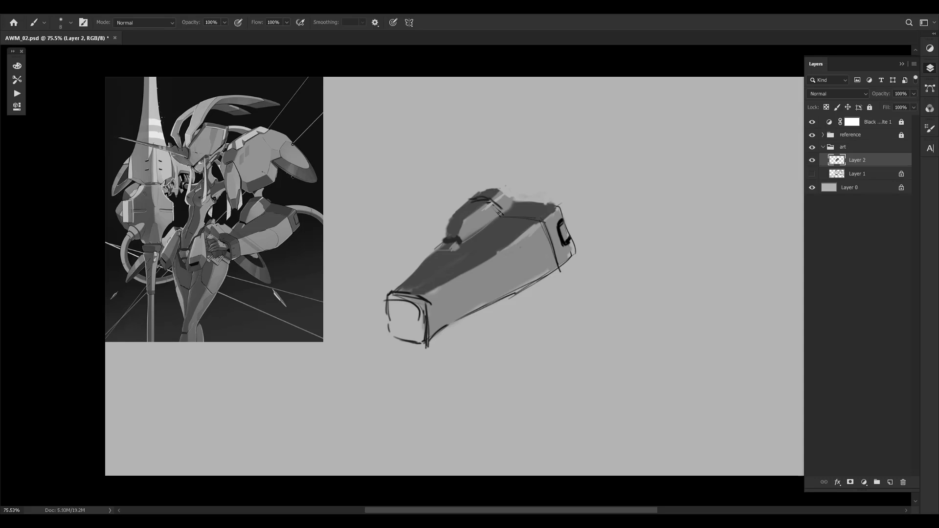
left_click(449, 242, "alt")
left_click(468, 214, "alt")
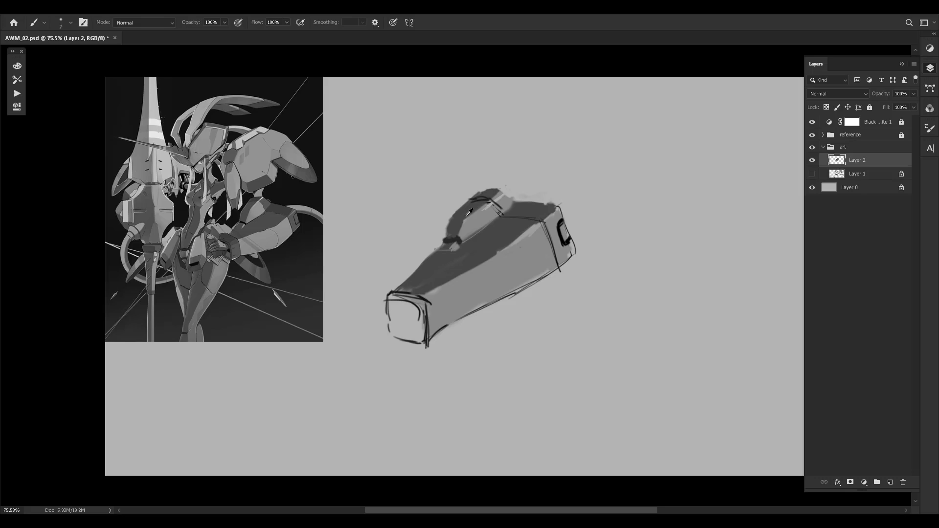
left_click(441, 228, "alt")
left_click_drag(446, 231, 453, 215)
Paint a black accent inside the wrist opening
left_click(413, 299, "alt")
left_click(566, 242, "alt")
mouse_move(425, 304)
left_mouse_down()
mouse_move(426, 314)
mouse_move(400, 320)
mouse_move(403, 308)
mouse_move(416, 316)
left_mouse_up()
Block in a dark gray vertical band along the wrist opening's edge beside the forearm, using a larger soft brush
key("bracketright")
key("bracketright")
key("bracketright")
key("bracketright")
key("bracketright")
key("bracketright")
key("bracketleft")
key("bracketleft")
key("bracketleft")
left_click(427, 311, "alt")
left_click(513, 235, "alt")
left_click(231, 240, "alt")
key("bracketright")
key("bracketright")
key("bracketright")
left_click_drag(417, 307, 421, 349)
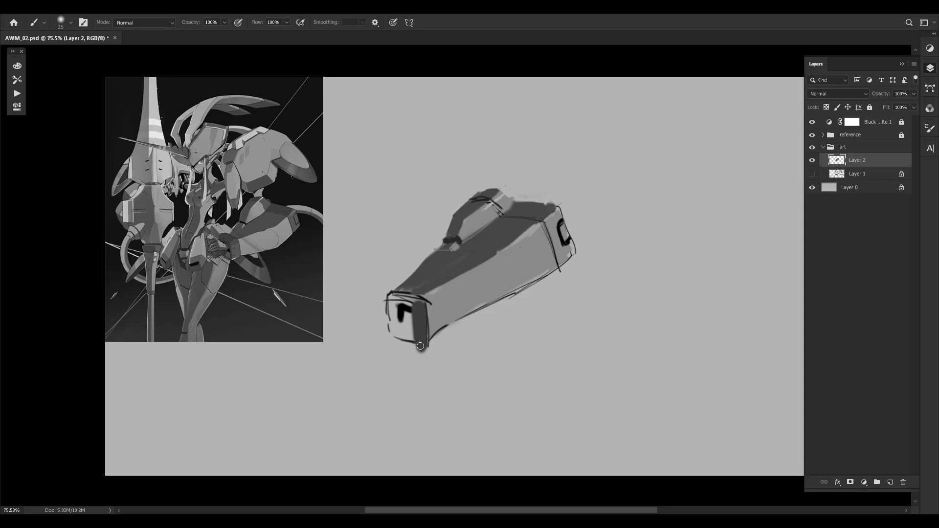
left_click_drag(415, 311, 420, 339)
Spread soft dark tone around the upper rim and lower part of the wrist opening to form a cuff
left_click(420, 321, "alt")
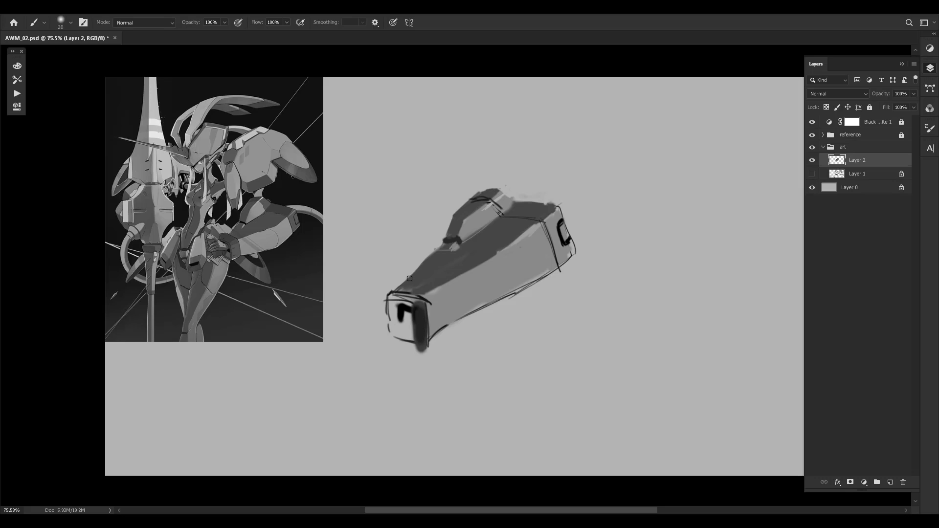
key("bracketright")
key("bracketright")
key("bracketright")
mouse_move(390, 299)
left_mouse_down()
mouse_move(425, 307)
mouse_move(429, 352)
mouse_move(389, 331)
mouse_move(409, 344)
left_mouse_up()
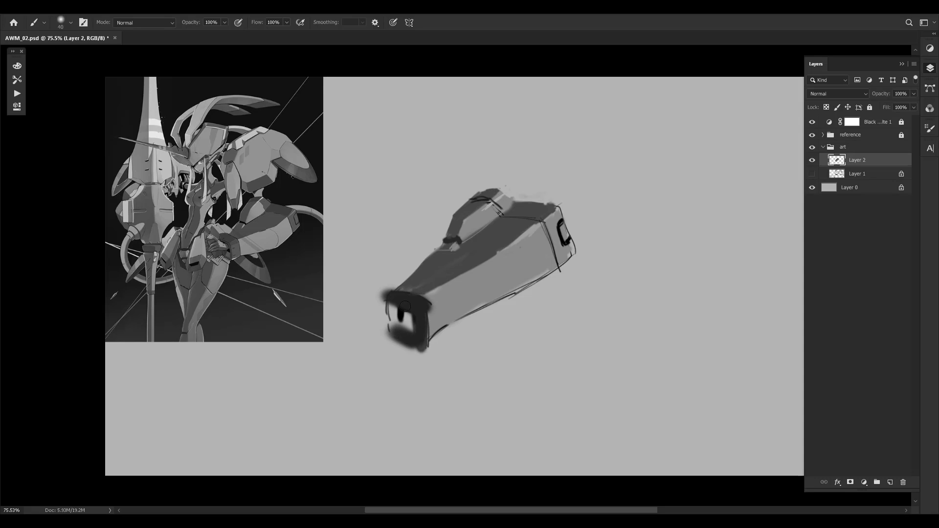
left_click(395, 333)
mouse_move(390, 308)
left_mouse_down()
mouse_move(402, 331)
mouse_move(402, 316)
left_mouse_up()
Carve back the outer edge of the wrist opening with a smaller brush and sampled tones
left_click(409, 320, "alt")
key("bracketleft")
key("bracketleft")
key("bracketleft")
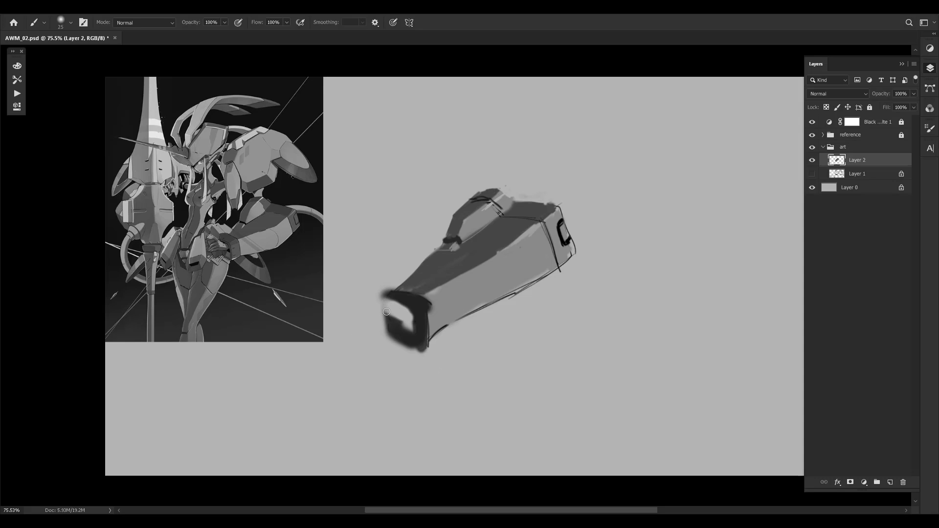
key("bracketleft")
key("bracketleft")
key("bracketleft")
left_click(414, 323, "alt")
left_click(460, 236, "alt")
Paint a black hand-like shape emerging from the wrist opening, with a short dark stroke extending from the cuff's upper edge
left_click(564, 224, "alt")
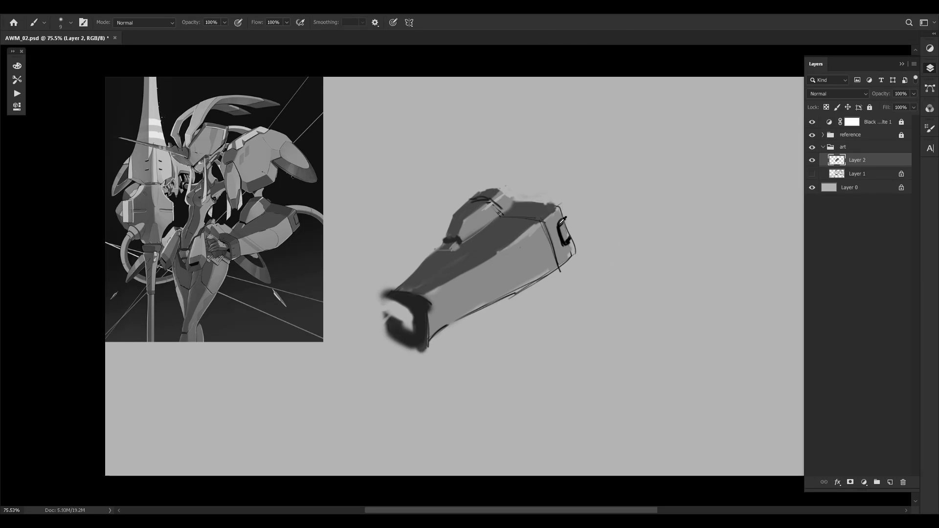
mouse_move(399, 322)
left_mouse_down()
mouse_move(377, 333)
mouse_move(385, 323)
mouse_move(375, 329)
mouse_move(382, 317)
mouse_move(379, 325)
mouse_move(372, 318)
mouse_move(388, 302)
left_mouse_up()
key("bracketright")
key("bracketright")
key("bracketright")
key("bracketleft")
key("bracketleft")
left_click(383, 328, "alt")
key("bracketright")
left_click(390, 308, "alt")
key("bracketleft")
key("bracketleft")
left_click(398, 309, "alt")
left_click(388, 283, "alt")
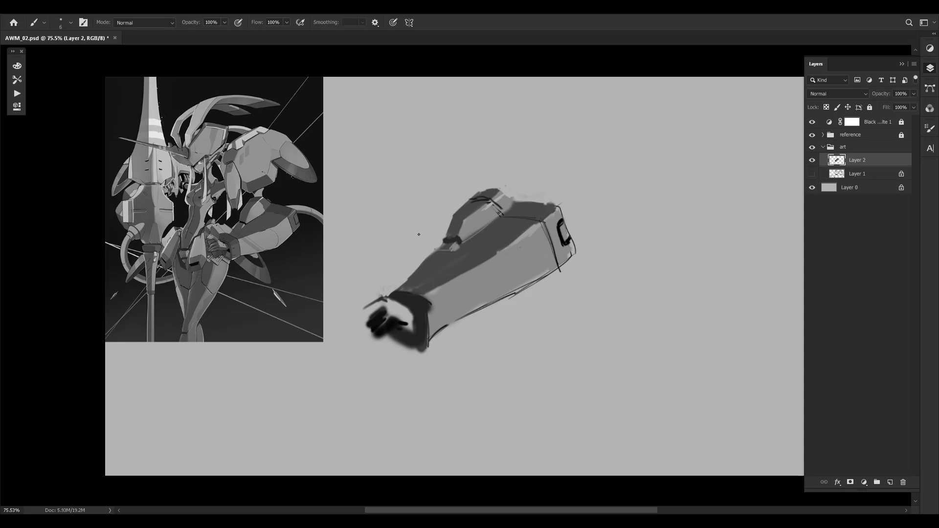
Define the boundary between the dark cuff and the forearm's side plane with fine dark and mid-gray strokes
left_click(404, 320, "alt")
left_click_drag(427, 300, 431, 338)
left_click(467, 292, "alt")
key("[")
left_click_drag(426, 302, 432, 327)
left_click(391, 319, "alt")
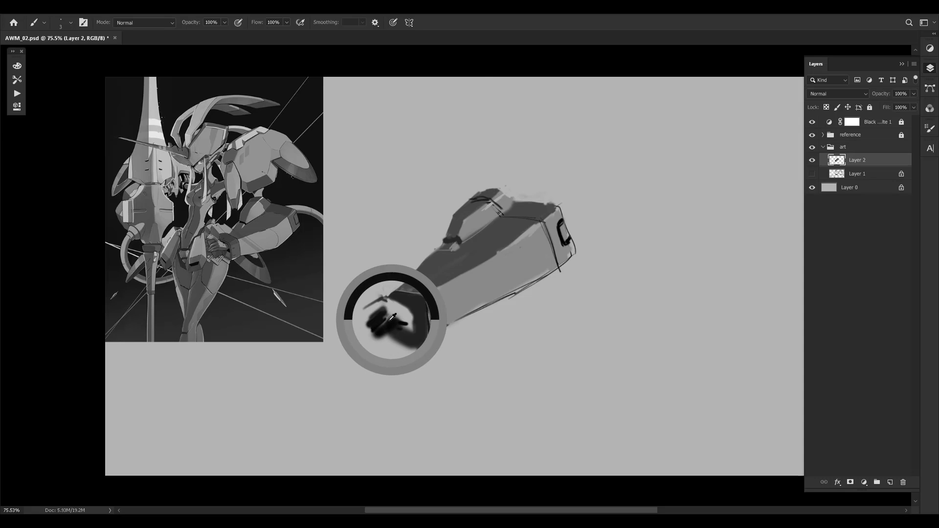
left_click(484, 73, "alt")
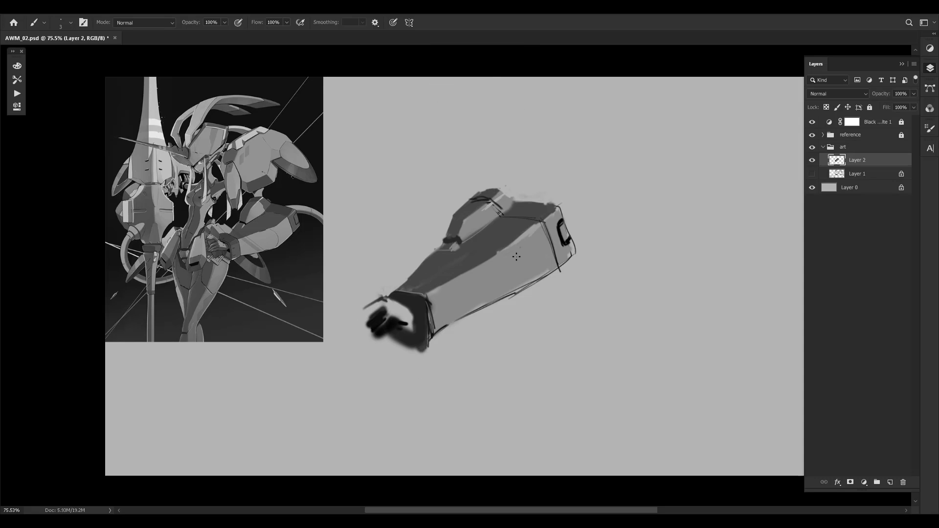
Draw a fine curved panel seam down the side plane ahead of the rear end, undoing a stroke along the way
mouse_move(452, 277)
left_mouse_down()
mouse_move(514, 258)
mouse_move(509, 252)
left_mouse_up()
key("ctrl+z")
left_click(506, 232, "alt")
left_click_drag(501, 249, 511, 249)
left_click_drag(517, 248, 523, 292)
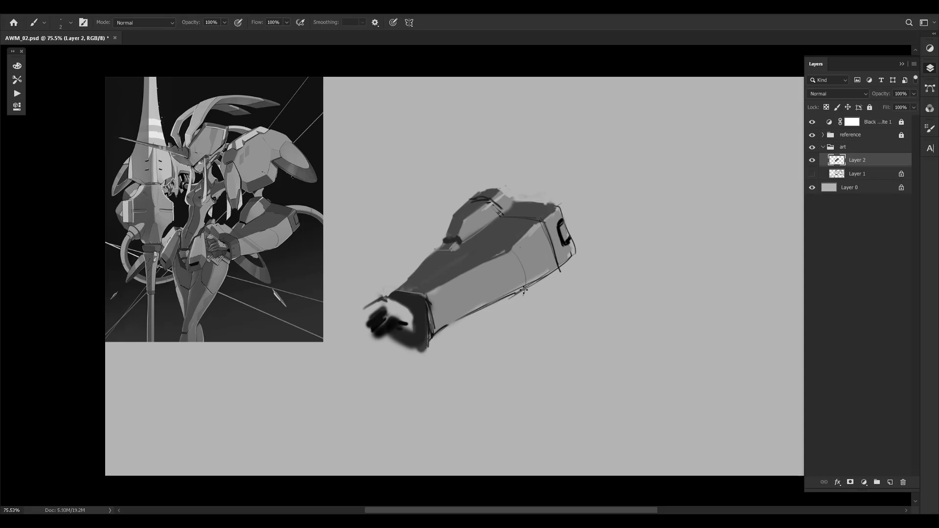
Paint lighter gray vertical strokes on the side plane behind the new seam
left_click(518, 243, "alt")
left_click(528, 233, "alt")
left_click(533, 233, "alt")
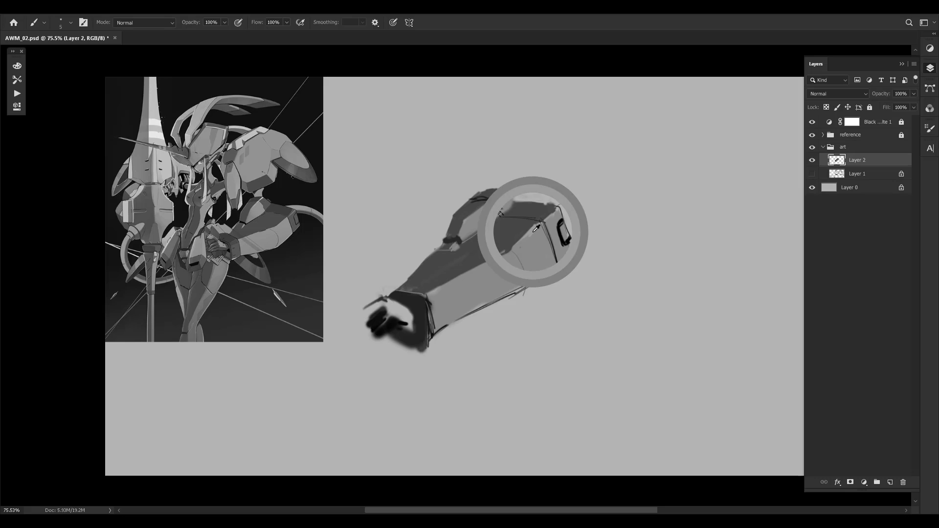
key("bracketright")
key("bracketright")
key("bracketright")
key("bracketright")
left_click_drag(514, 253, 522, 284)
left_click_drag(520, 251, 525, 290)
left_click(523, 260, "alt")
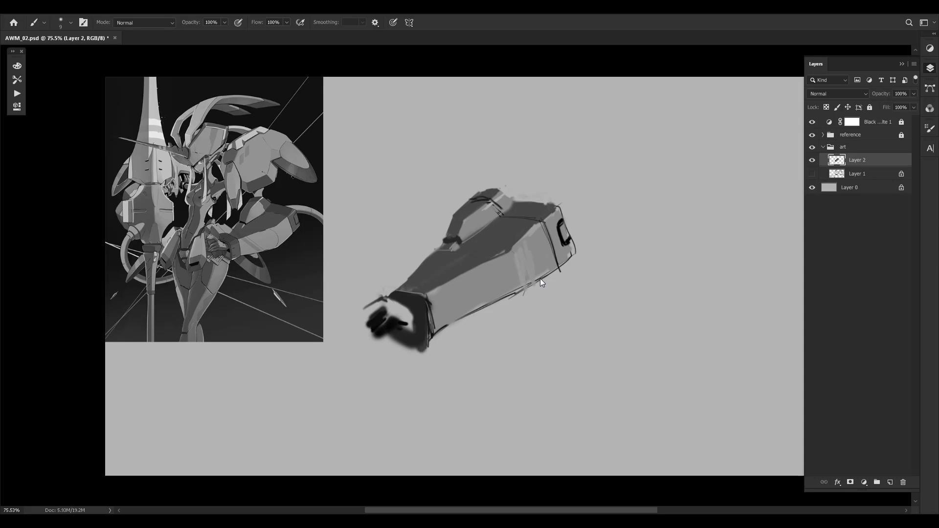
Cover the rear end panel around the bracket detail with dark gray strokes
key("bracketright")
key("bracketright")
key("bracketright")
key("bracketright")
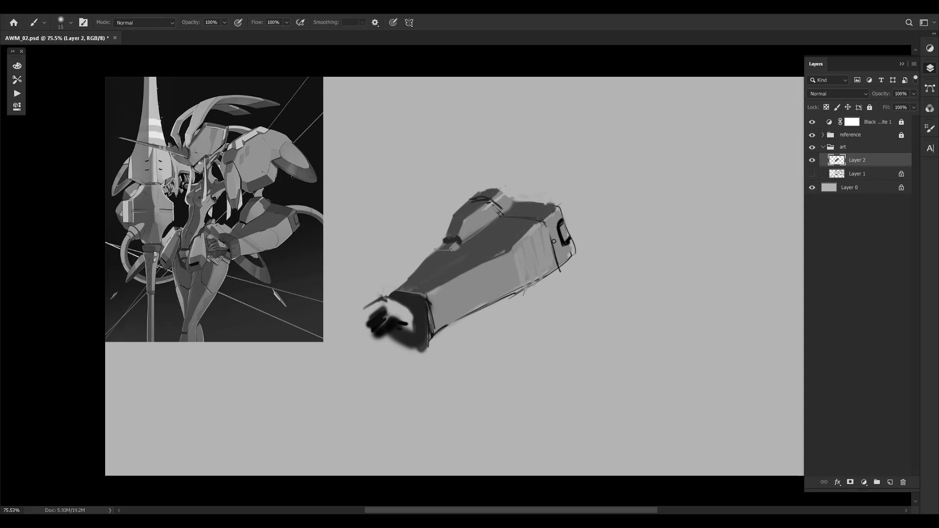
left_click_drag(551, 227, 562, 258)
left_click_drag(562, 257, 569, 253)
key("bracketleft")
left_click_drag(554, 215, 556, 224)
Darken the rear end panel's upper corner where it meets the top plane, using sampled tones
key("bracketleft")
left_click(545, 208, "alt")
key("bracketright")
key("bracketright")
mouse_move(550, 217)
left_mouse_down()
mouse_move(560, 258)
mouse_move(559, 242)
mouse_move(571, 254)
mouse_move(558, 215)
left_mouse_up()
key("bracketleft")
left_click(554, 220, "alt")
left_click(545, 223, "alt")
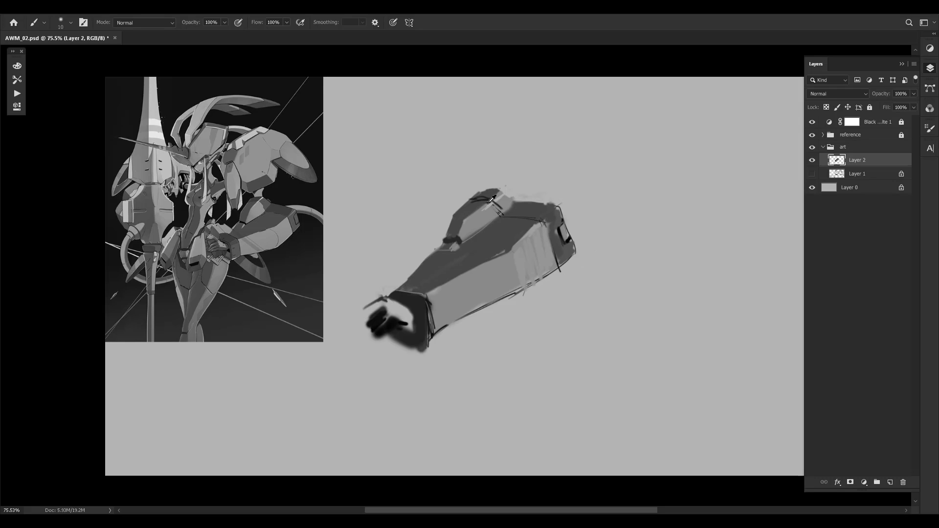
Add a thin light edge highlight at the rear end panel's upper corner with a small brush
left_click(504, 174, "alt")
key("[")
key("[")
key("[")
key("bracketleft")
key("bracketleft")
left_click_drag(545, 219, 556, 210)
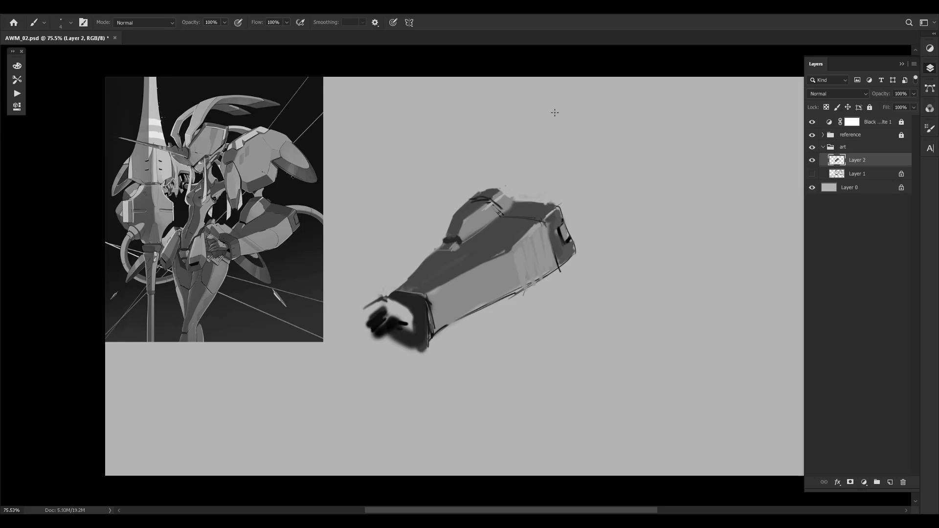
Refine the lower rear edge of the forearm's side plane with gray tones sampled from the surrounding planes
left_click(512, 252, "alt")
left_click(497, 265, "alt")
left_click(561, 258, "alt")
left_click(513, 287, "alt")
left_click(563, 262, "alt")
left_click(547, 270, "alt")
left_click_drag(551, 273, 540, 280)
Try a thin stroke along the edge between the top and side planes near the wrist, and undo it
left_click(439, 287, "alt")
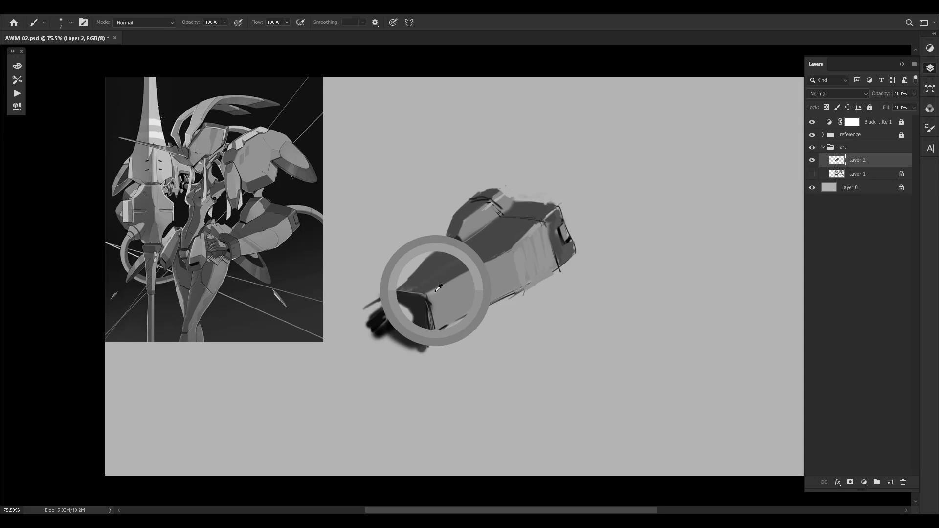
left_click(454, 338, "alt")
left_click_drag(433, 290, 480, 267)
key("ctrl+z")
Flip the canvas horizontally to check the forearm's shape and restore its original orientation
key("bracketright")
key("bracketright")
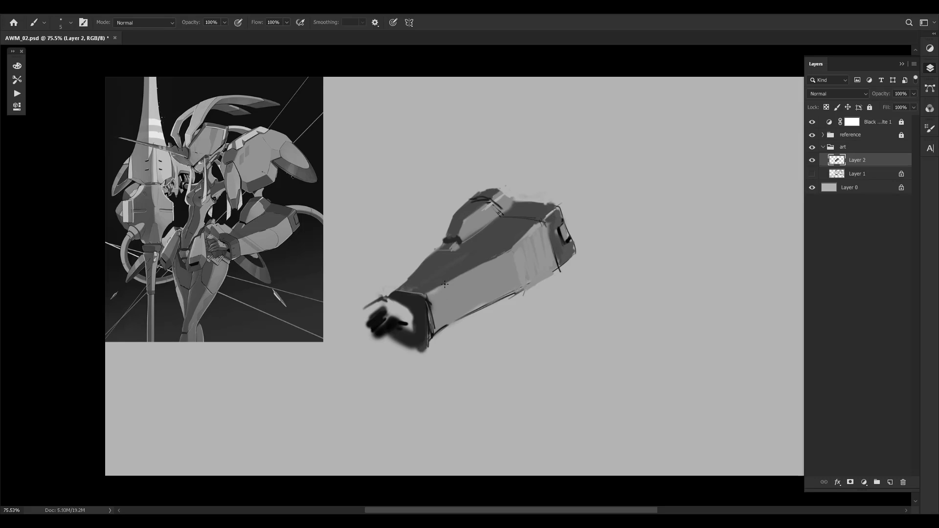
key("ctrl+shift+h")
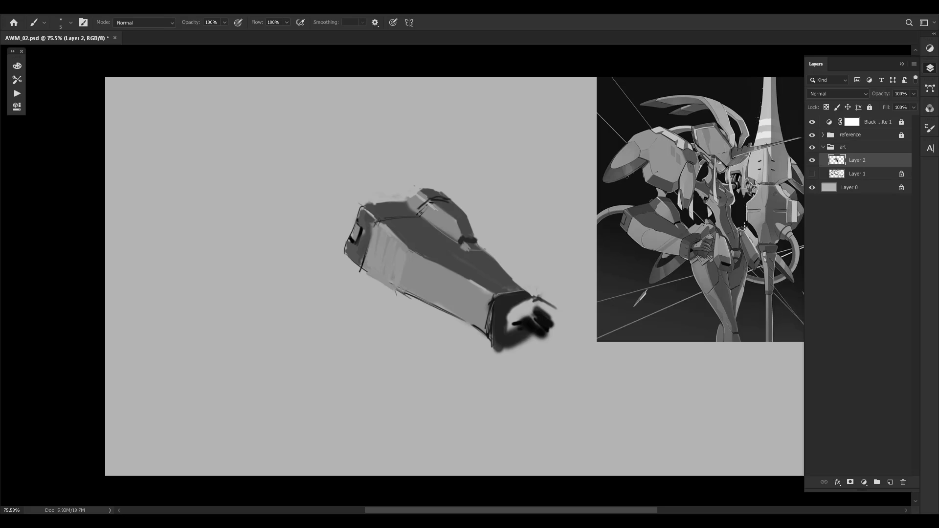
key("ctrl+shift+h")
left_click_drag(575, 227, 566, 217)
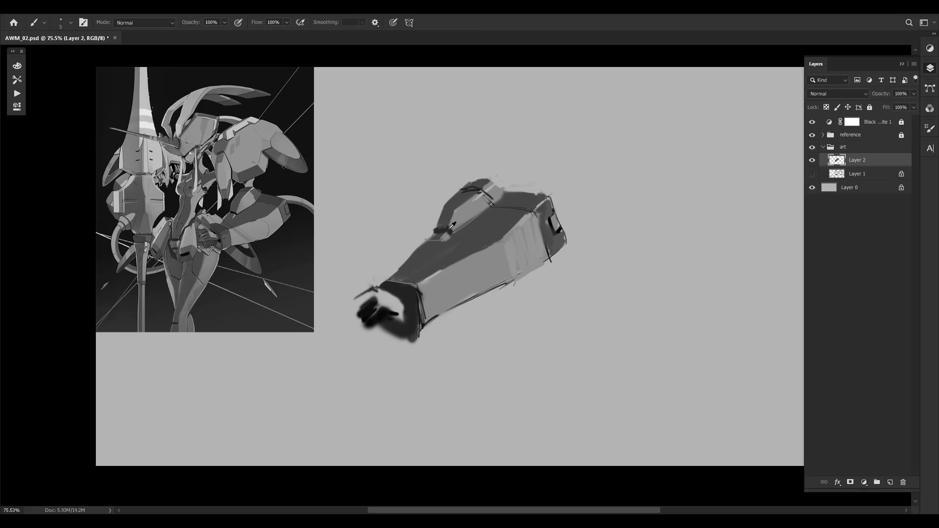
Sketch a cluster of short, dark gray test strokes in the empty area above the forearm with a small brush
left_click(445, 236, "alt")
key("]")
key("]")
key("]")
key("]")
key("]")
key("]")
key("]")
key("]")
key("]")
key("]")
key("]")
key("]")
key("]")
key("]")
key("]")
key("]")
key("bracketleft")
key("bracketleft")
key("bracketleft")
key("bracketleft")
key("bracketleft")
key("bracketleft")
key("bracketleft")
key("bracketleft")
key("bracketleft")
key("bracketright")
key("bracketright")
key("bracketright")
key("bracketright")
key("bracketright")
key("bracketright")
key("bracketright")
key("bracketright")
key("bracketleft")
key("bracketleft")
key("bracketleft")
key("bracketleft")
key("bracketleft")
key("bracketleft")
key("bracketleft")
key("bracketleft")
key("bracketleft")
key("bracketleft")
left_click_drag(568, 103, 559, 116)
left_click_drag(567, 97, 552, 124)
left_click_drag(573, 90, 562, 121)
mouse_move(577, 92)
left_mouse_down()
mouse_move(567, 122)
mouse_move(576, 105)
mouse_move(576, 116)
mouse_move(551, 110)
mouse_move(563, 101)
left_mouse_up()
key("bracketright")
key("bracketright")
left_click_drag(575, 92, 569, 99)
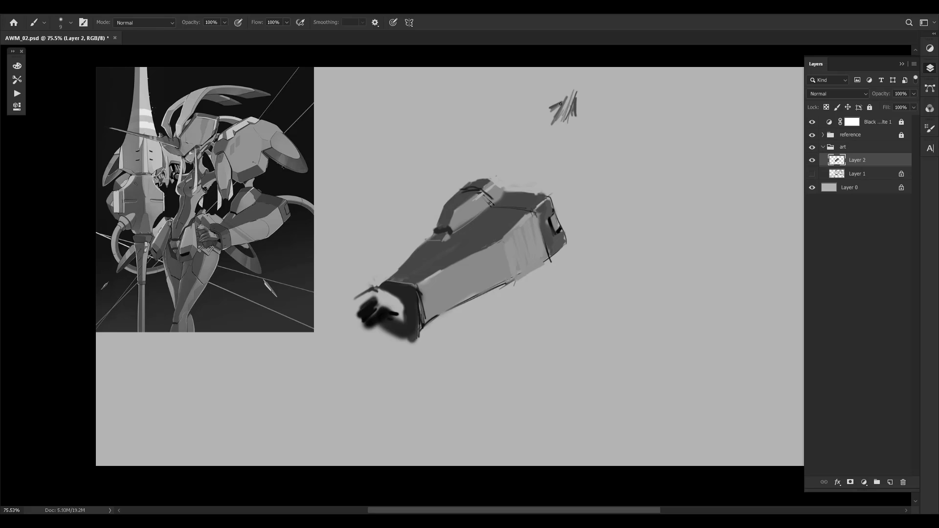
Paint a large, soft dark gray smudge over the test strokes with the brush greatly enlarged
key("bracketright")
key("bracketright")
key("bracketright")
key("bracketright")
key("bracketright")
key("bracketright")
key("bracketright")
key("bracketright")
key("bracketright")
key("bracketright")
key("bracketright")
key("bracketright")
key("bracketright")
key("bracketright")
key("bracketright")
key("bracketright")
mouse_move(558, 83)
left_mouse_down()
mouse_move(599, 84)
mouse_move(577, 98)
mouse_move(547, 92)
mouse_move(573, 84)
mouse_move(583, 102)
mouse_move(606, 93)
left_mouse_up()
Reduce the brush size to 5 and sample gray tones from the background and the forearm's top plane
key("bracketleft")
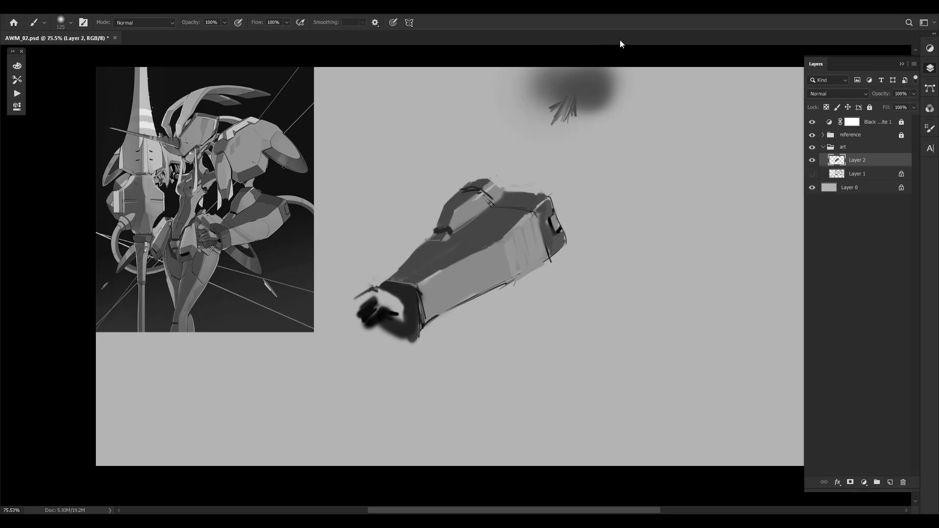
key("bracketleft")
key("bracketleft")
key("bracketleft")
key("bracketleft")
key("bracketleft")
key("bracketleft")
key("bracketleft")
key("bracketleft")
key("bracketleft")
key("bracketleft")
key("bracketleft")
key("bracketleft")
key("bracketleft")
left_click(486, 171, "alt")
key("bracketleft")
key("bracketleft")
key("bracketleft")
left_click(437, 268, "alt")
left_click(439, 268, "alt")
Show Layer 1 to review its handwritten notes and hide it again
left_click(812, 174)
left_click(812, 174)
left_click(437, 271, "alt")
key("ctrl+z")
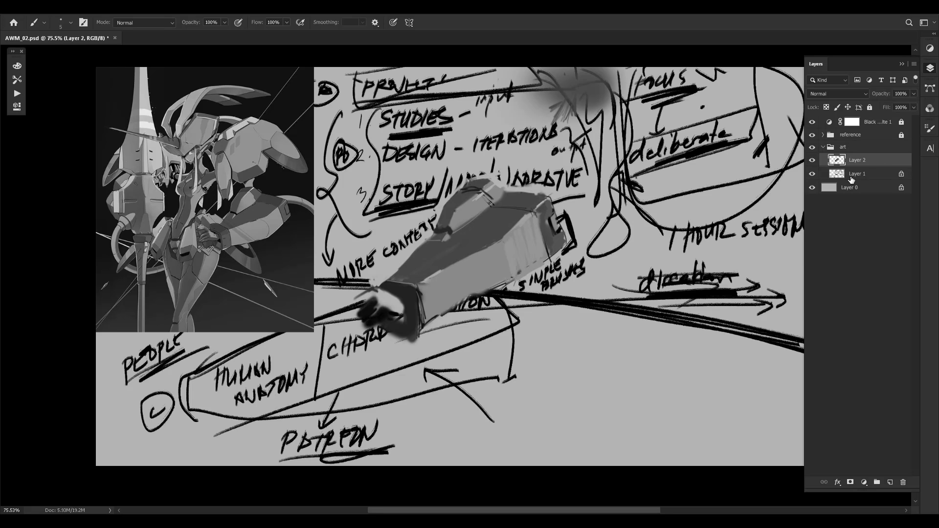
left_click(812, 174)
left_click(642, 121, "alt")
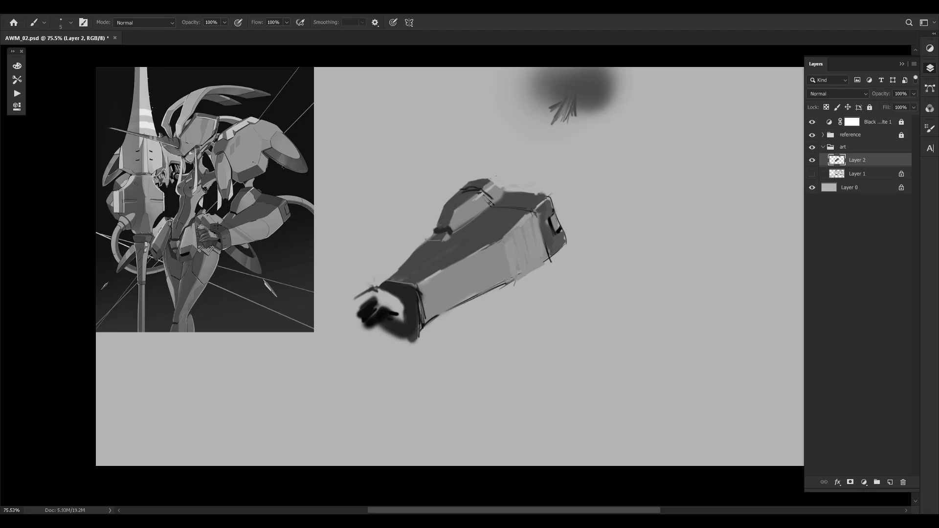
Draw a long thin arrow above the forearm pointing toward the reference image
key("z")
mouse_move(218, 226)
left_mouse_down()
mouse_move(263, 221)
mouse_move(229, 248)
mouse_move(246, 254)
mouse_move(208, 256)
left_mouse_up()
mouse_move(281, 279)
left_mouse_down()
mouse_move(258, 279)
mouse_move(218, 249)
mouse_move(254, 247)
left_mouse_up()
key("b")
left_click_drag(321, 229, 348, 265)
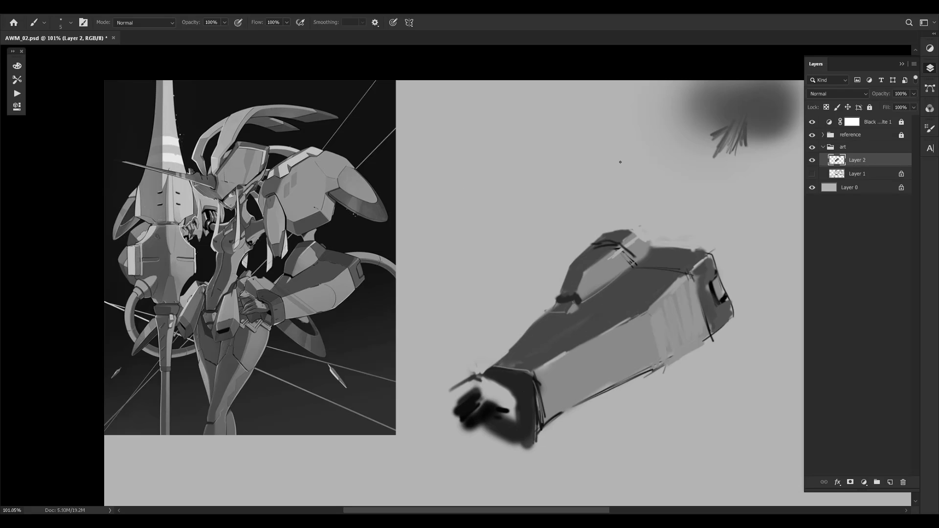
mouse_move(648, 167)
left_mouse_down()
mouse_move(423, 184)
mouse_move(442, 190)
left_mouse_up()
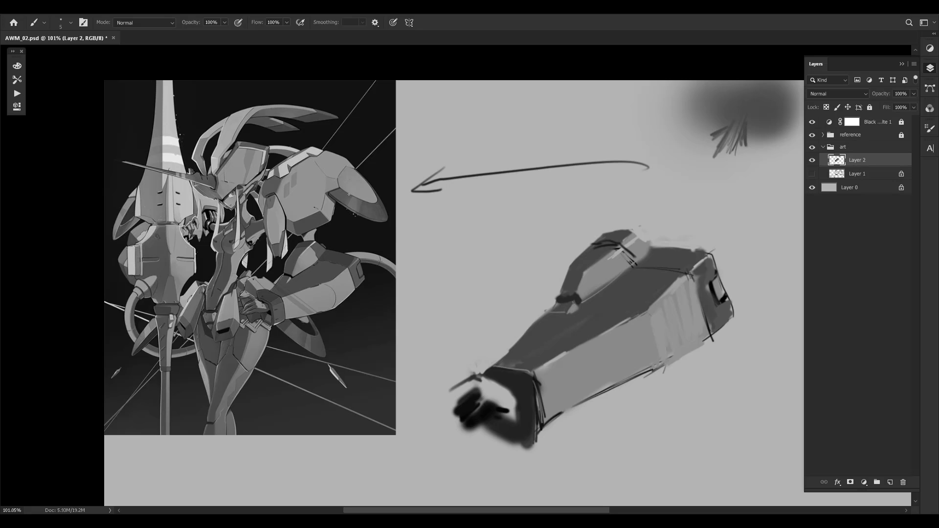
Examine the robot's torso, arms, hands and armor plates in the reference image at close range
left_click_drag(248, 300, 281, 212)
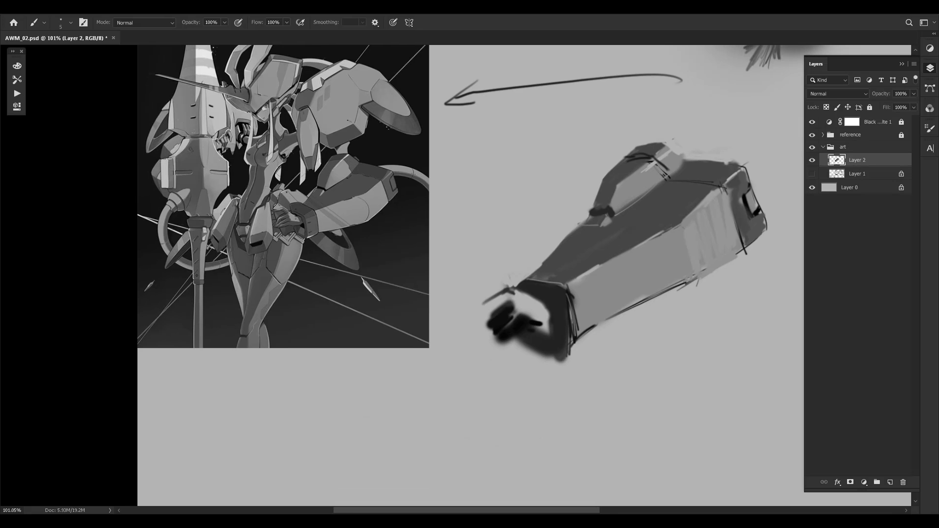
left_click_drag(207, 173, 231, 252)
left_click_drag(216, 209, 292, 213)
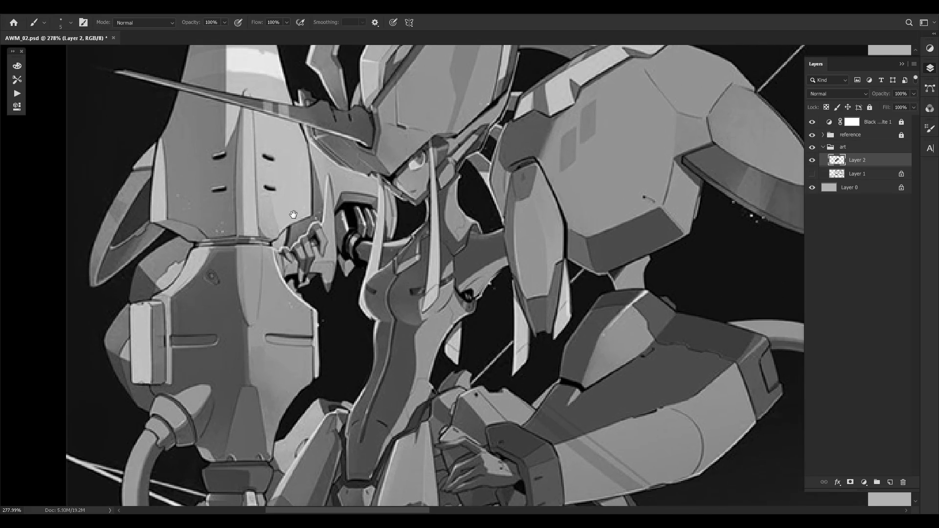
left_click_drag(267, 278, 298, 177)
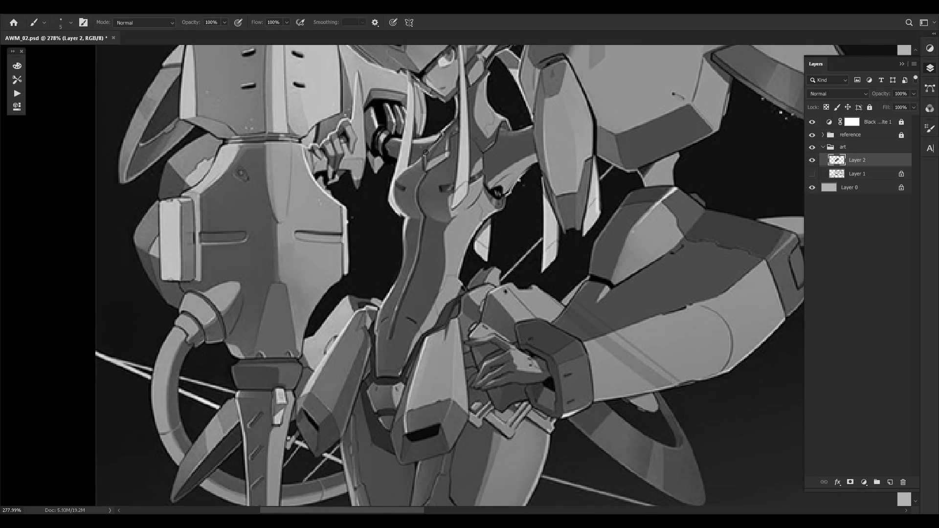
scroll(339, 228, "down", 3)
scroll(339, 229, "down", 5)
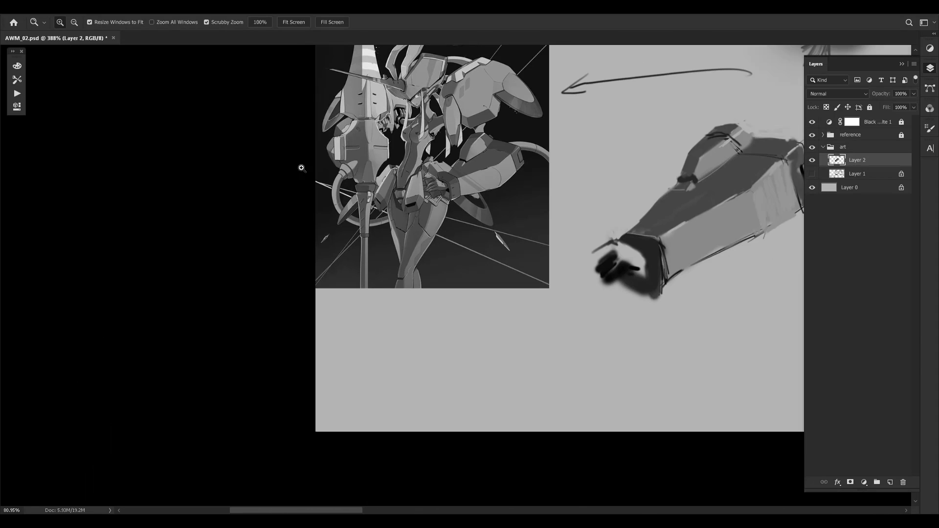
left_click_drag(455, 263, 398, 326)
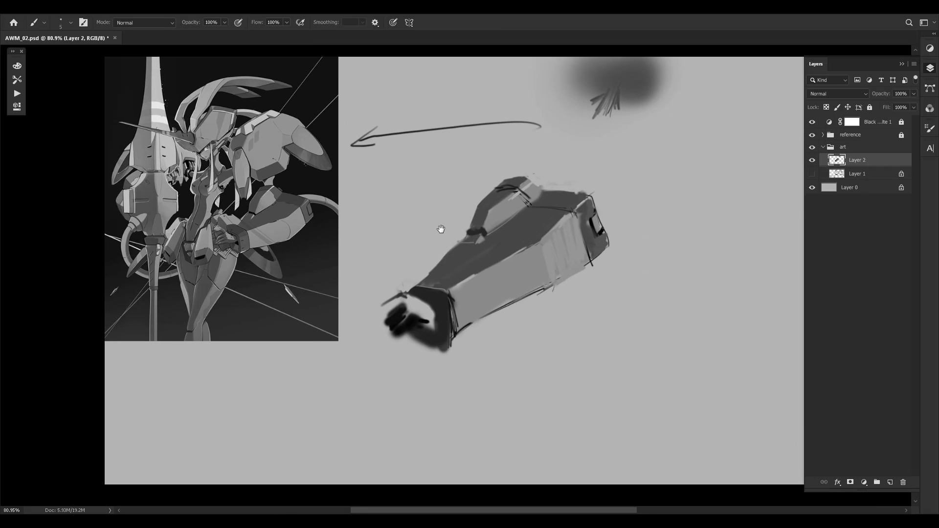
Undo the arrow drawn above the forearm
key("ctrl+space")
mouse_move(480, 221)
left_mouse_down()
mouse_move(444, 225)
mouse_move(462, 223)
left_mouse_up()
key("ctrl+z")
key("ctrl+z")
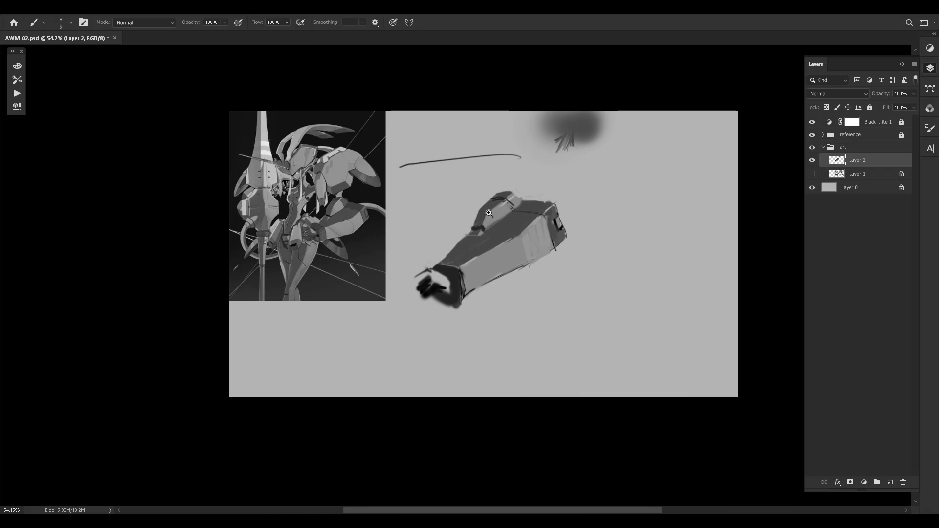
key("ctrl+space")
mouse_move(580, 186)
left_mouse_down()
mouse_move(591, 186)
mouse_move(551, 223)
left_mouse_up()
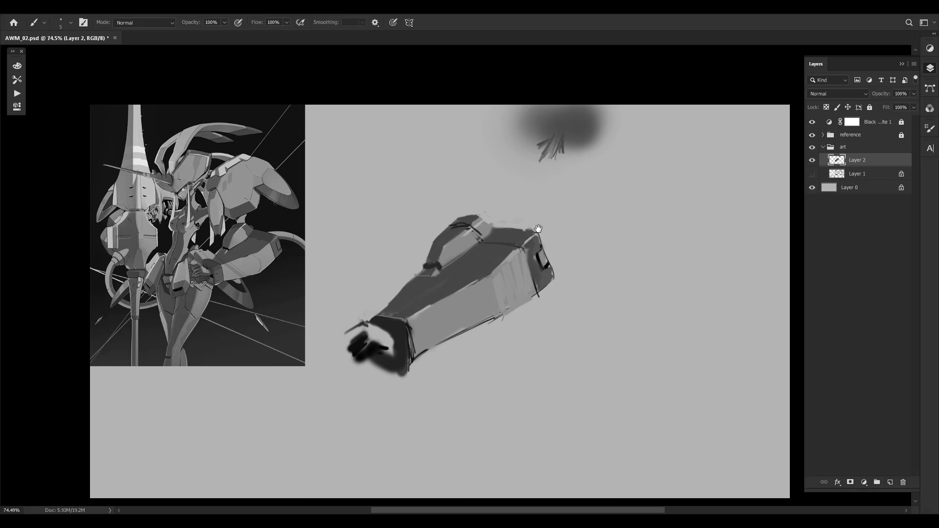
Move the painting on Layer 2 up so the forearm sits near the canvas's upper edge beside the reference
key("v")
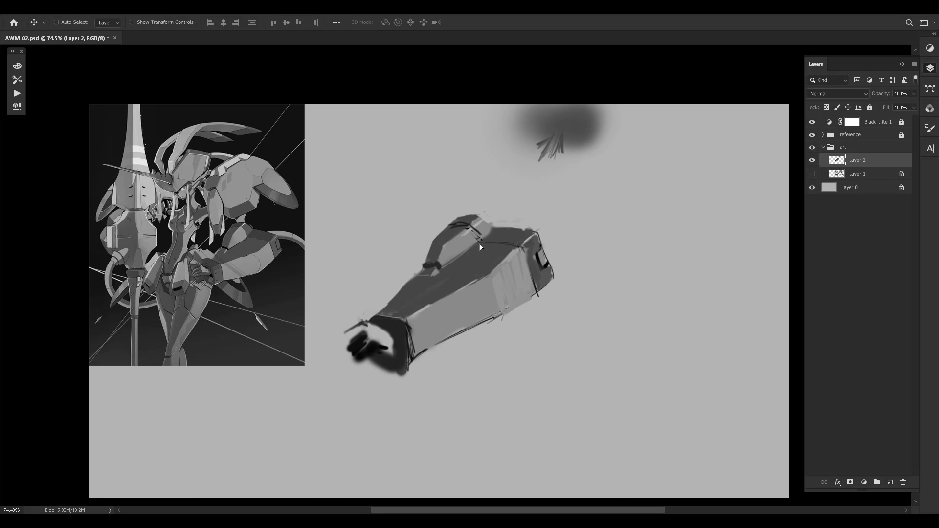
mouse_move(467, 289)
left_mouse_down()
mouse_move(465, 203)
mouse_move(450, 195)
left_mouse_up()
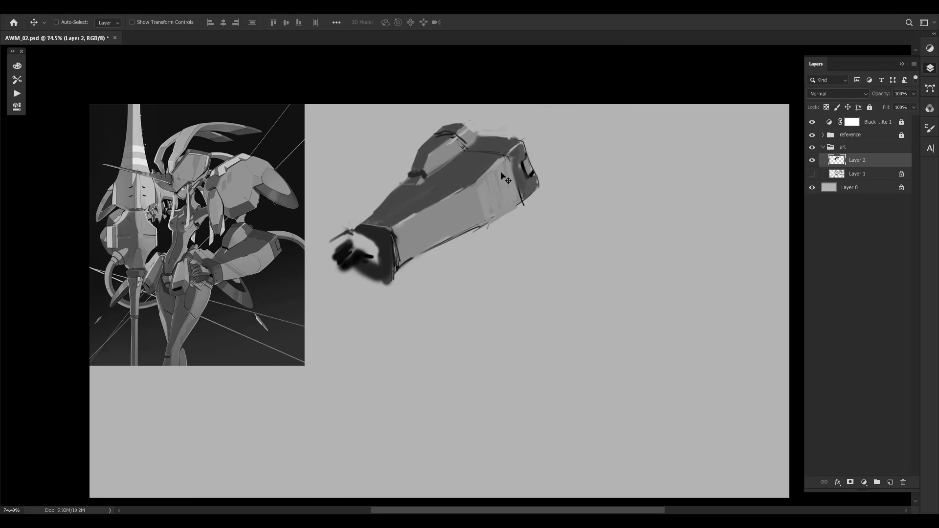
key("b")
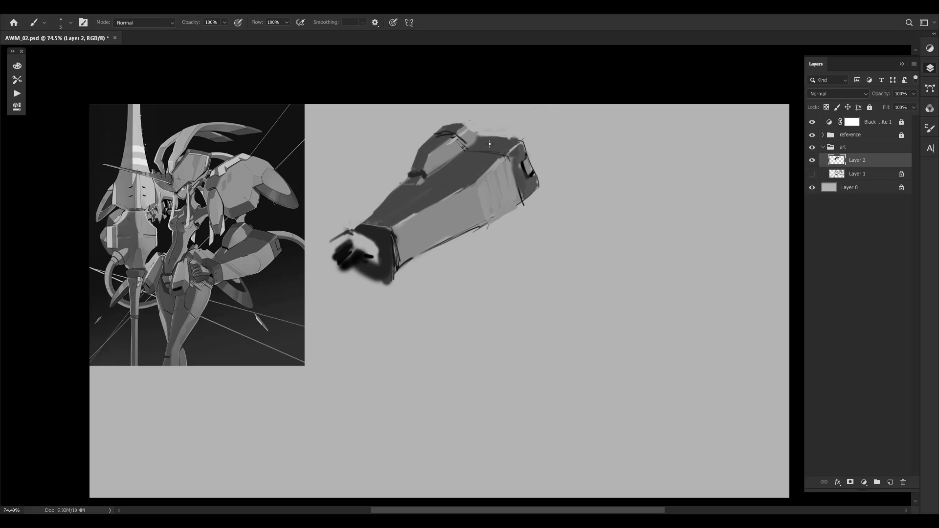
Refine the dark joint at the lower end of the raised plate above the forearm with sampled tones
mouse_move(449, 170)
left_mouse_down("alt")
mouse_move(454, 176)
mouse_move(431, 192)
mouse_move(459, 190)
mouse_move(461, 180)
mouse_move(452, 191)
left_mouse_up("alt")
key("bracketleft")
left_click(513, 147, "alt")
left_click(406, 216, "alt")
left_click(424, 186, "alt")
left_click_drag(425, 183, 427, 176)
left_click(417, 147, "alt")
Define the wrist cuff's upper and rear edges with short strokes in sampled dark tones
left_click(367, 252, "alt")
left_click(403, 276, "alt")
left_click_drag(405, 243, 408, 200)
left_click_drag(382, 235, 383, 244)
Shape the wrist cuff's inner opening and lower rim with dark gray strokes
left_click(377, 253, "alt")
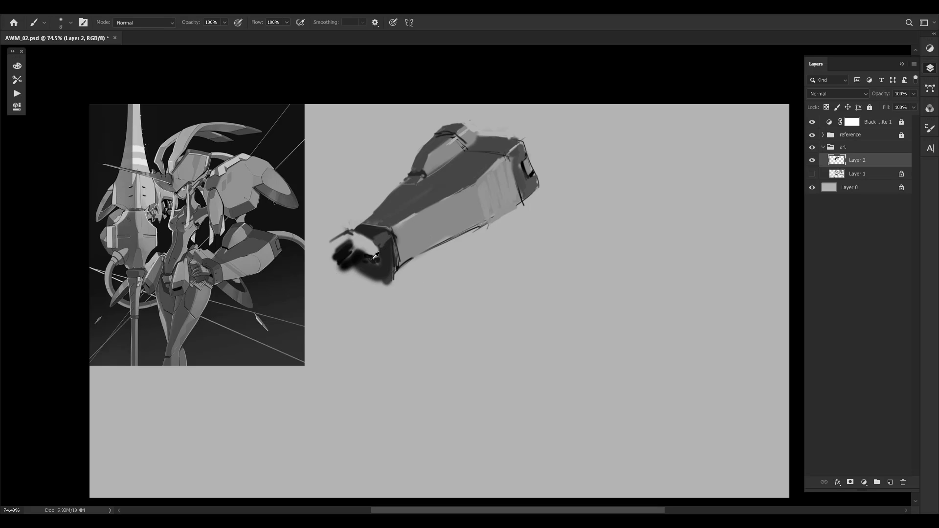
mouse_move(379, 251)
left_mouse_down()
mouse_move(381, 272)
mouse_move(381, 250)
mouse_move(354, 252)
mouse_move(379, 248)
mouse_move(381, 276)
left_mouse_up()
left_click(349, 254, "alt")
left_click(379, 245, "alt")
left_click_drag(379, 276, 359, 273)
left_click(374, 263, "alt")
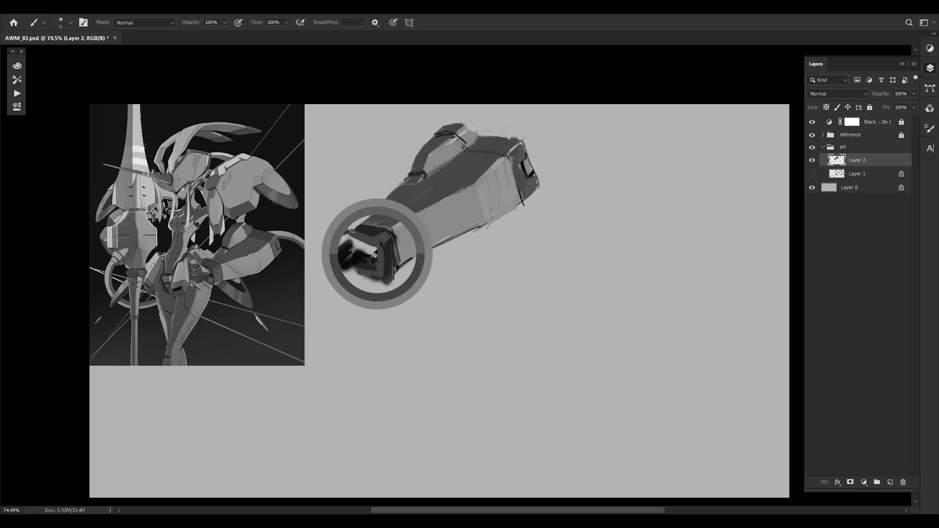
Repaint the black hand scribble as tapered gray fingers emerging from the cuff, using a larger brush and sampled tones
left_click(359, 248, "alt")
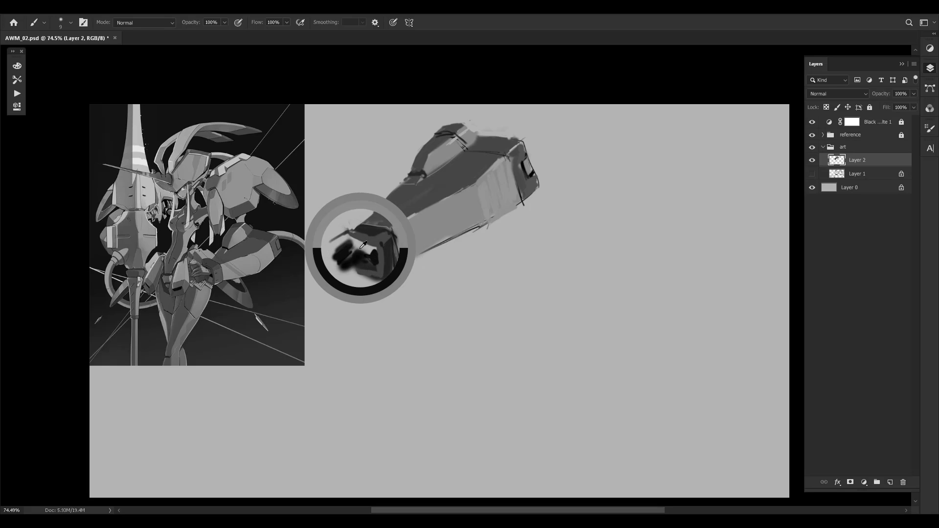
key("bracketright")
key("bracketright")
mouse_move(356, 255)
left_mouse_down()
mouse_move(342, 269)
mouse_move(332, 260)
mouse_move(340, 246)
mouse_move(331, 258)
left_mouse_up()
left_click(360, 256, "alt")
left_click(353, 242, "alt")
mouse_move(344, 248)
left_mouse_down()
mouse_move(363, 256)
mouse_move(342, 259)
mouse_move(360, 247)
mouse_move(335, 267)
left_mouse_up()
left_click(358, 248, "alt")
mouse_move(354, 257)
left_mouse_down()
mouse_move(332, 260)
mouse_move(368, 255)
mouse_move(359, 250)
mouse_move(363, 262)
mouse_move(343, 271)
mouse_move(378, 255)
left_mouse_up()
left_click(358, 251, "alt")
left_click(361, 261, "alt")
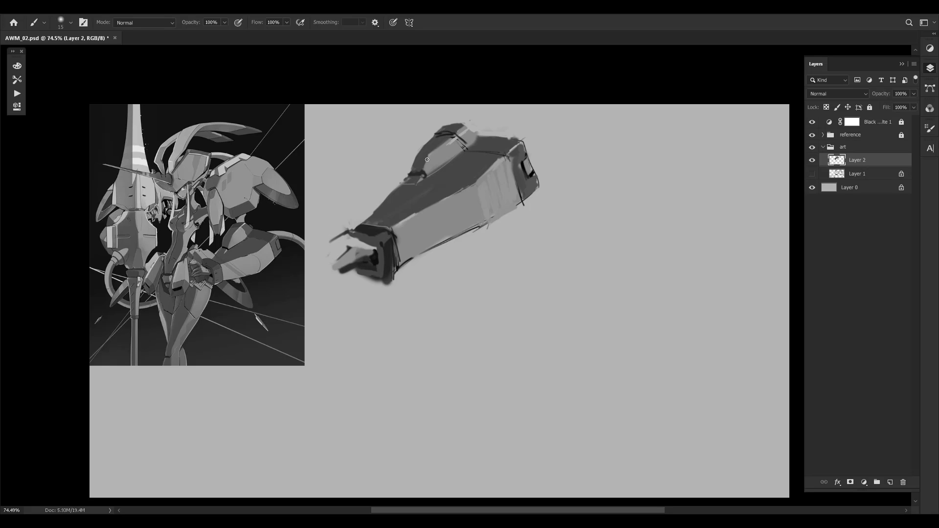
Clean up the smeared lower edge of the wrist cuff with sampled tones and a smaller brush
left_click(402, 269, "alt")
key("bracketleft")
left_click(399, 268, "alt")
key("bracketleft")
mouse_move(394, 272)
left_mouse_down()
mouse_move(354, 275)
mouse_move(387, 282)
mouse_move(370, 283)
mouse_move(396, 274)
mouse_move(373, 283)
mouse_move(351, 265)
mouse_move(353, 287)
mouse_move(373, 286)
left_mouse_up()
key("bracketleft")
left_click(406, 267, "alt")
Refine the forearm's rear end cap around its upper corner and dark notch with short strokes in sampled tones
left_click(518, 142, "alt")
left_click(519, 145, "alt")
left_click(519, 143, "alt")
left_click(528, 166, "alt")
left_click(523, 162, "alt")
left_click(522, 162, "alt")
Define the seam at the upper end of the raised plate with a finer brush and sampled grays
key("bracketleft")
left_click(449, 130, "alt")
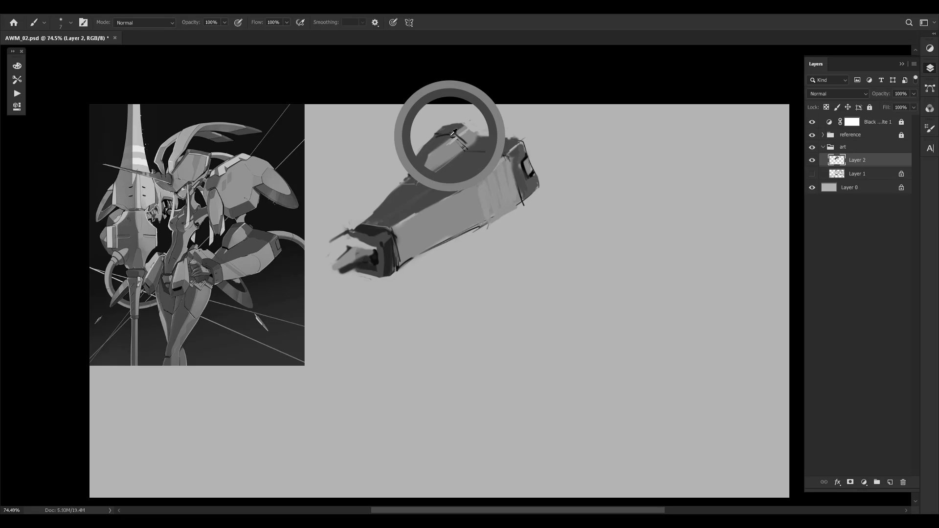
left_click(452, 130, "alt")
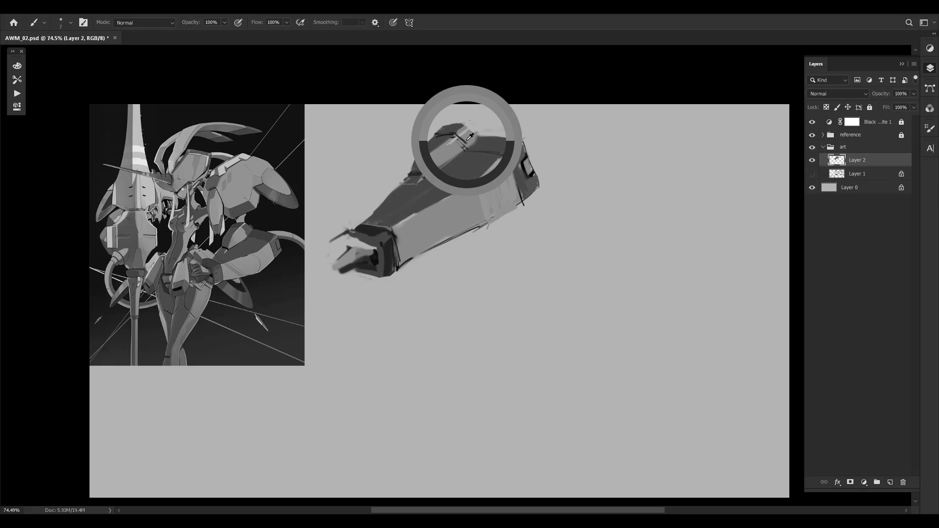
left_click(526, 153, "alt")
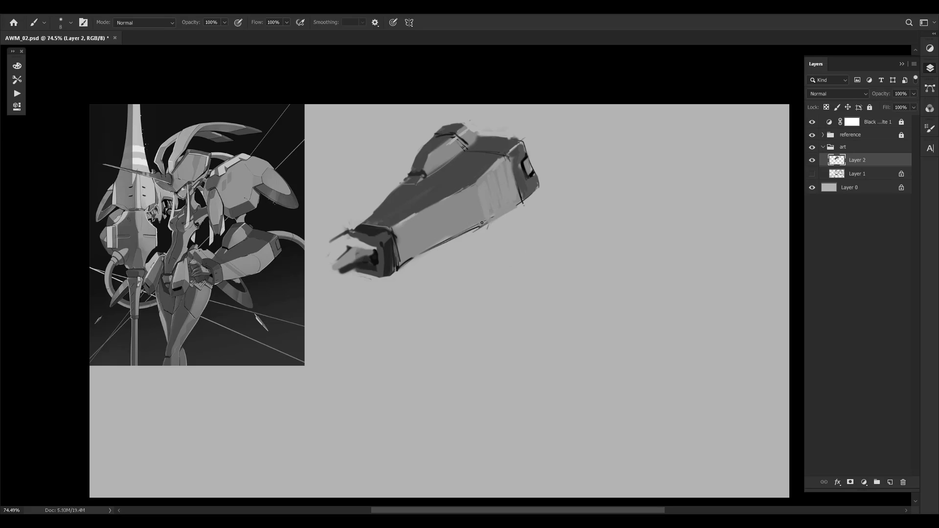
Sharpen the long edge between the forearm's dark top plane and lighter side plane with a fine sampled-tone stroke
left_click(410, 215, "alt")
key("[")
left_click_drag(436, 202, 474, 181)
Refine the rear section of the forearm's side plane and its upper edge with sampled grays, varying the brush size
left_click(518, 144, "alt")
key("bracketright")
key("bracketright")
left_click(486, 191, "alt")
key("bracketleft")
left_click(504, 176, "alt")
left_click(482, 189, "alt")
key("bracketright")
left_click(413, 211, "alt")
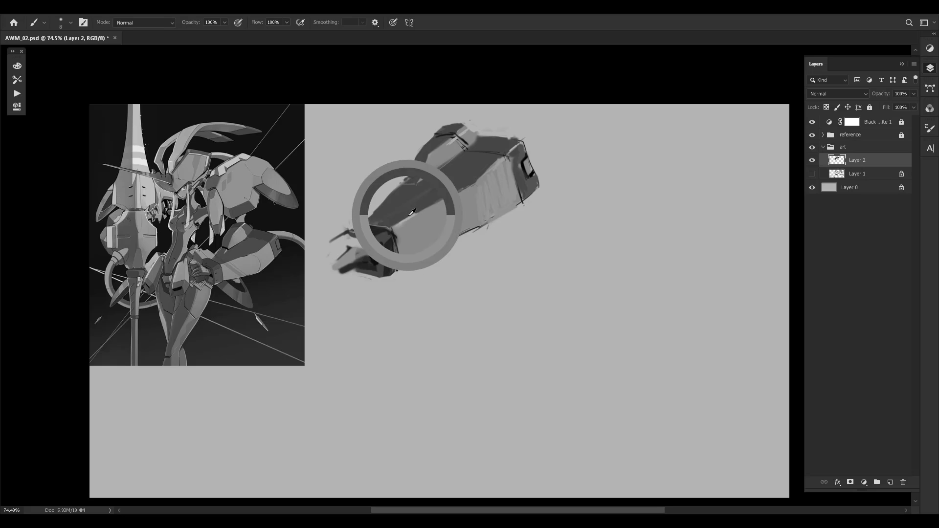
key("bracketleft")
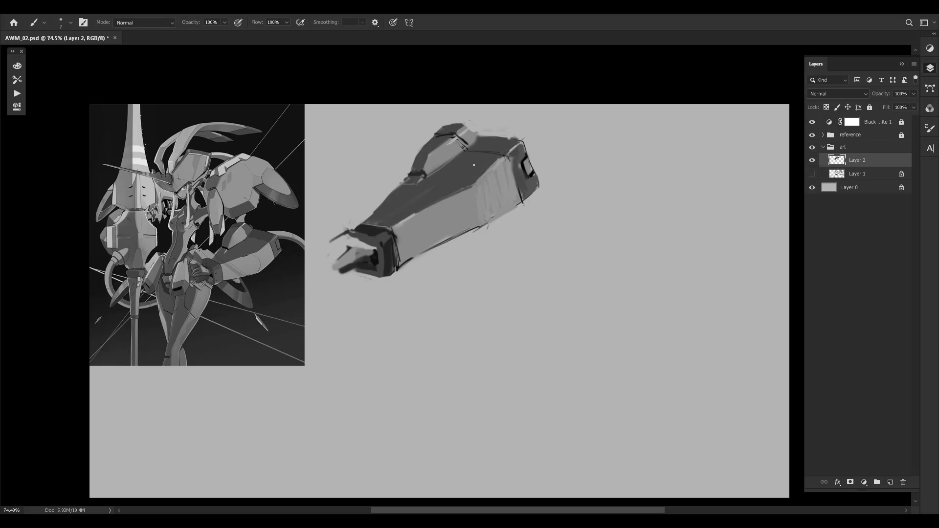
Try loose black vertical contour lines on the empty canvas beside the forearm, and undo them
key("bracketright")
key("bracketright")
mouse_move(585, 132)
left_mouse_down()
mouse_move(583, 215)
mouse_move(612, 267)
left_mouse_up()
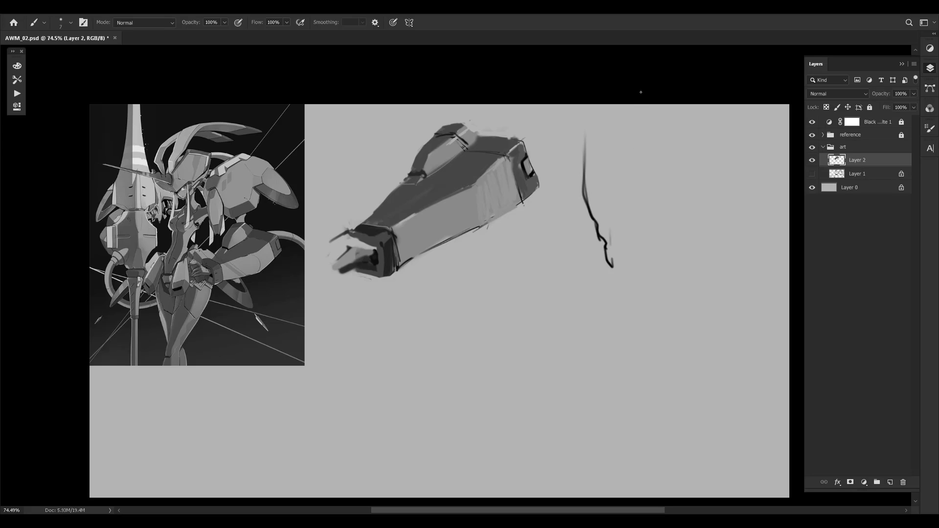
mouse_move(641, 105)
left_mouse_down()
mouse_move(630, 220)
mouse_move(642, 126)
mouse_move(648, 300)
left_mouse_up()
left_click_drag(608, 245, 615, 294)
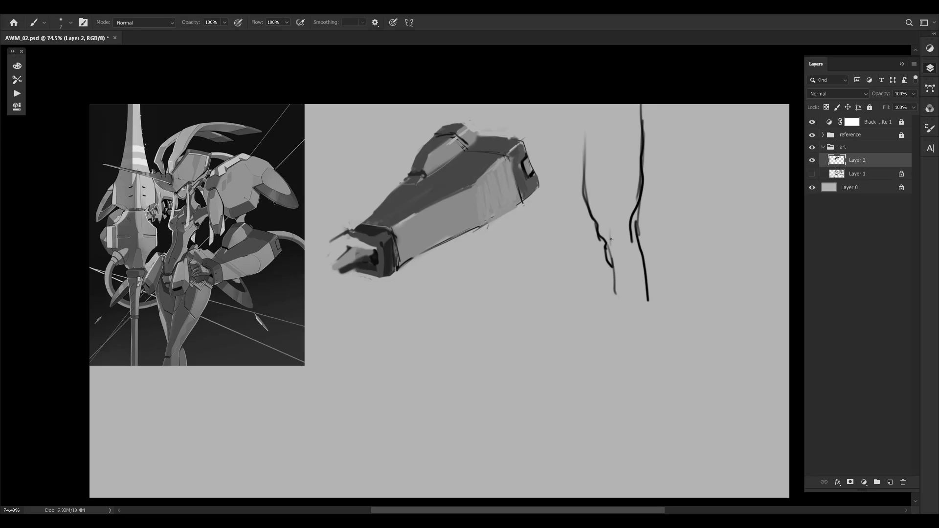
key("ctrl+z")
key("ctrl+z")
key("ctrl+z")
key("ctrl+z")
key("ctrl+z")
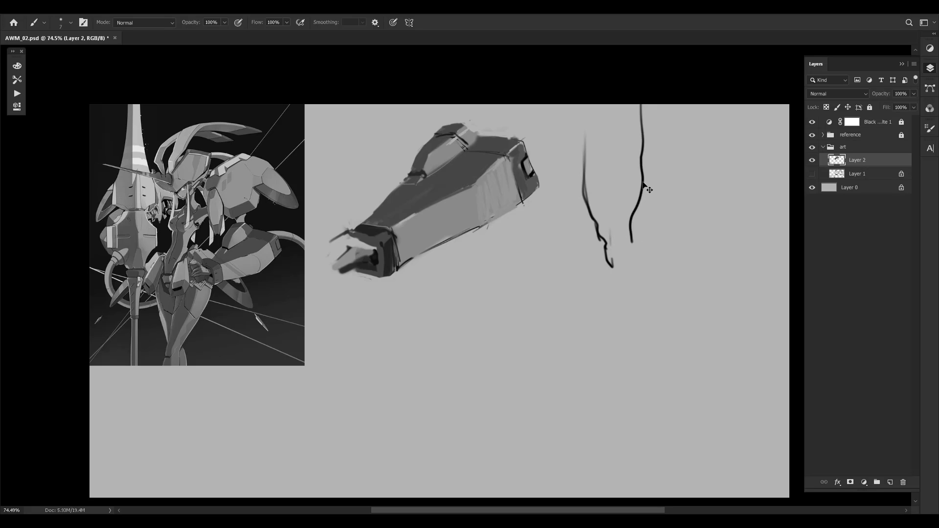
key("ctrl+z")
key("ctrl+z")
key("ctrl+z")
key("ctrl+z")
key("ctrl+z")
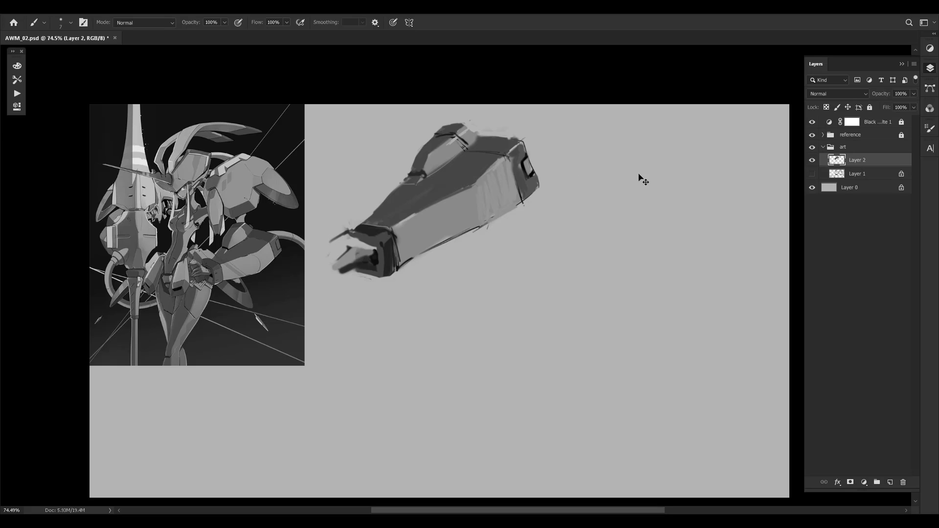
Refine the raised plate's upper end and inner edge with sampled tones, undoing a stray stroke beside its outer rim
left_click(408, 215, "alt")
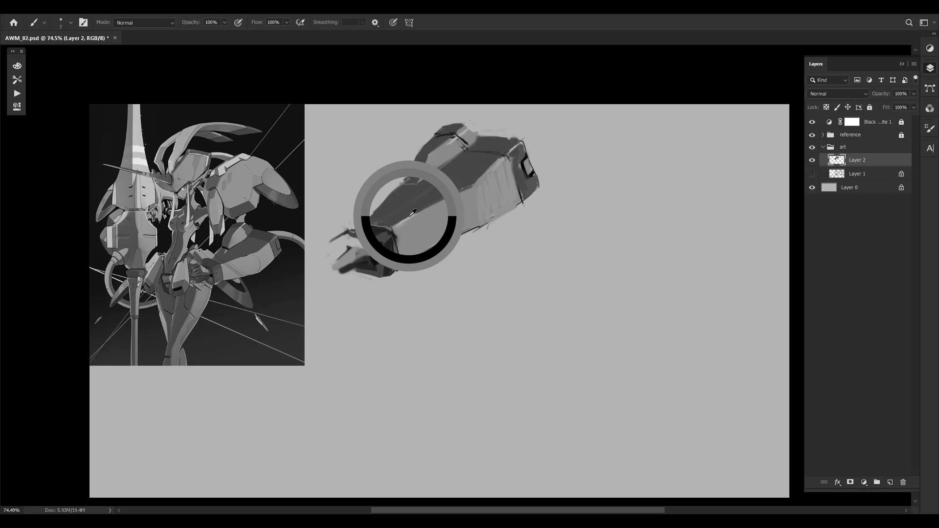
key("bracketleft")
key("bracketleft")
key("bracketleft")
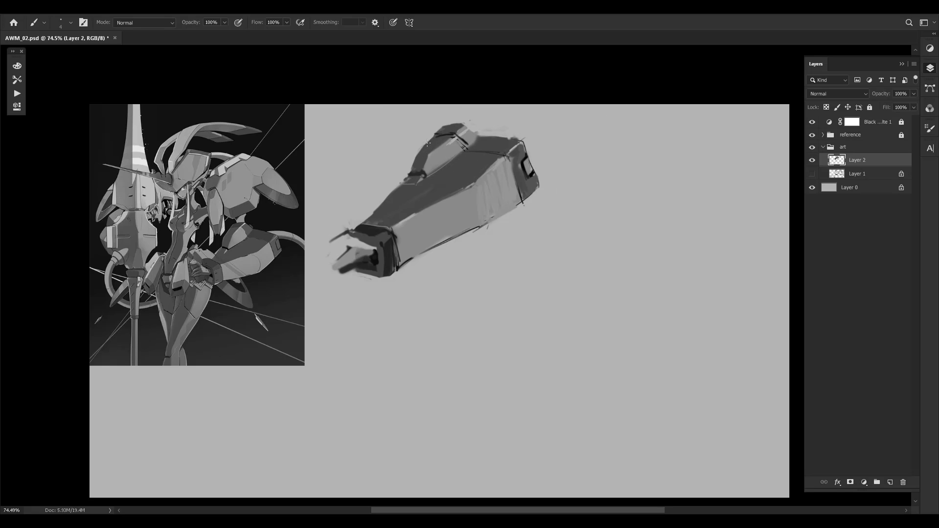
left_click_drag(413, 150, 425, 137)
key("ctrl+z")
key("bracketright")
key("bracketright")
key("bracketright")
left_click(464, 130, "alt")
left_click(487, 125, "alt")
left_click(468, 131, "alt")
left_click(458, 146, "alt")
Touch up the raised plate's lower joint and upper rim with sampled tones and a slightly larger brush
key("z")
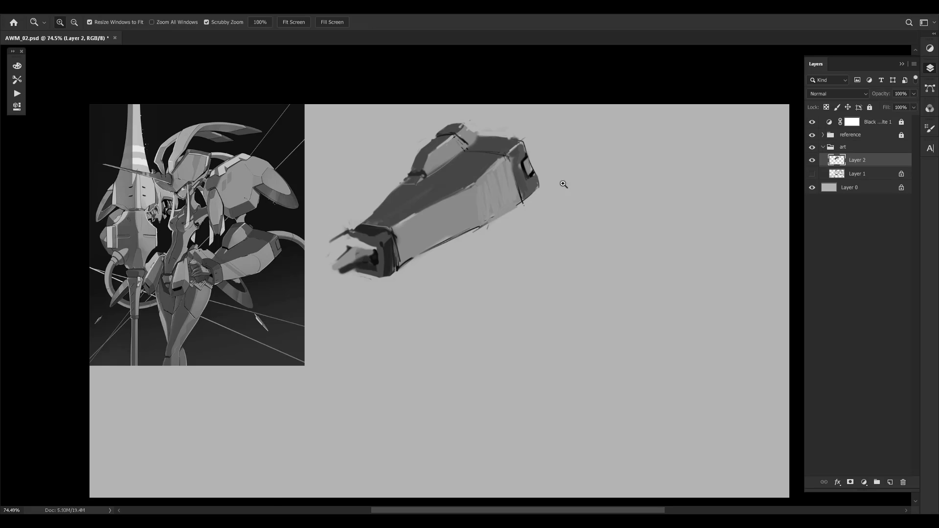
mouse_move(577, 179)
left_mouse_down()
mouse_move(555, 182)
mouse_move(583, 167)
mouse_move(521, 190)
left_mouse_up()
key("ctrl+shift+h")
key("z")
key("space")
key("z")
left_click_drag(589, 165, 578, 145)
key("h")
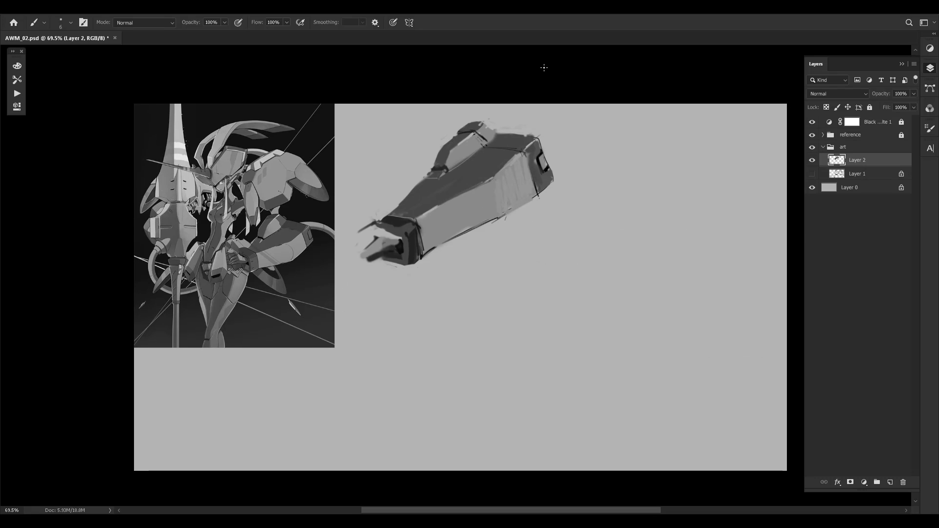
left_click(446, 171, "alt")
key("bracketright")
key("bracketright")
left_click(435, 175, "alt")
left_click(468, 118, "alt")
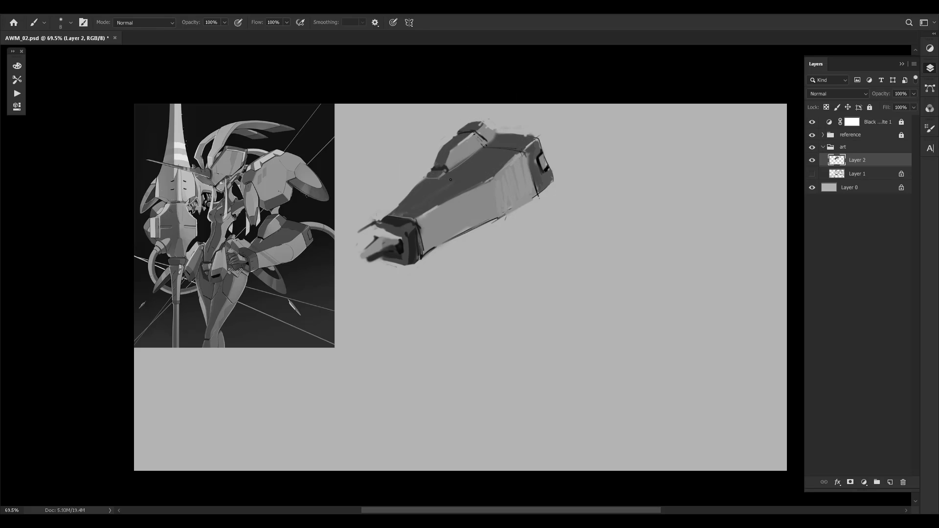
Try a black loop outlining the raised plate, undo it, and check the canvas mirrored
left_click(543, 150, "alt")
mouse_move(460, 110)
left_mouse_down()
mouse_move(457, 120)
mouse_move(501, 115)
left_mouse_up()
key("ctrl+z")
mouse_move(395, 217)
left_mouse_down()
mouse_move(404, 207)
mouse_move(538, 201)
left_mouse_up()
key("ctrl+z")
mouse_move(419, 185)
left_mouse_down()
mouse_move(456, 129)
mouse_move(498, 113)
mouse_move(498, 143)
mouse_move(438, 179)
left_mouse_up()
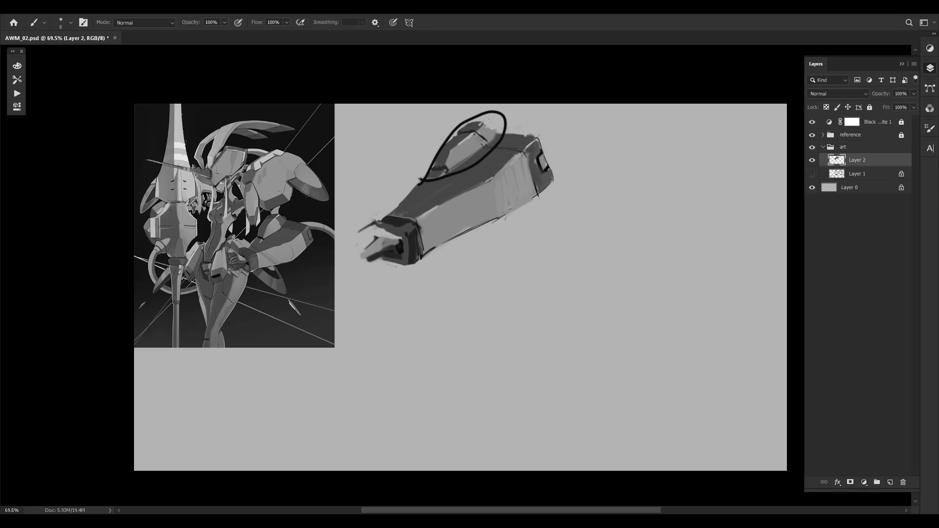
key("ctrl+z")
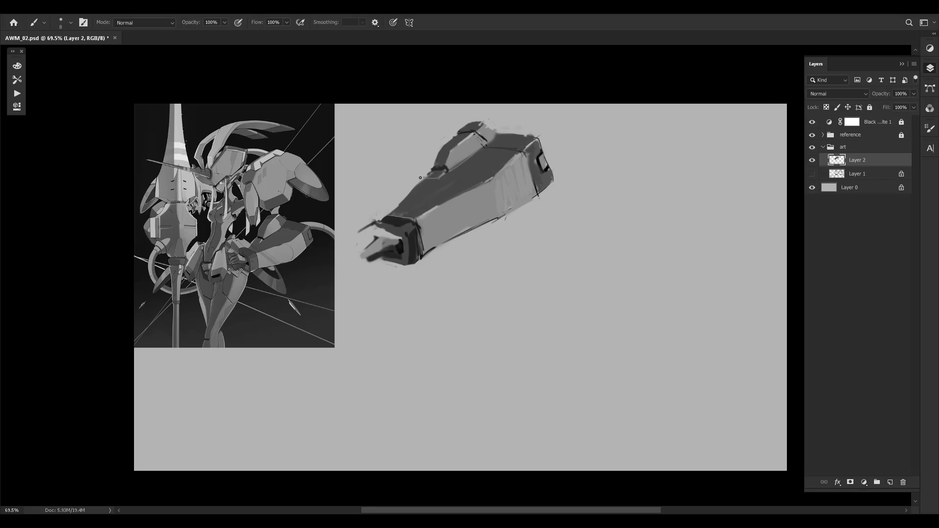
mouse_move(420, 178)
left_mouse_down()
mouse_move(495, 111)
mouse_move(473, 175)
mouse_move(427, 149)
mouse_move(474, 121)
mouse_move(495, 131)
mouse_move(431, 179)
left_mouse_up()
key("ctrl+z")
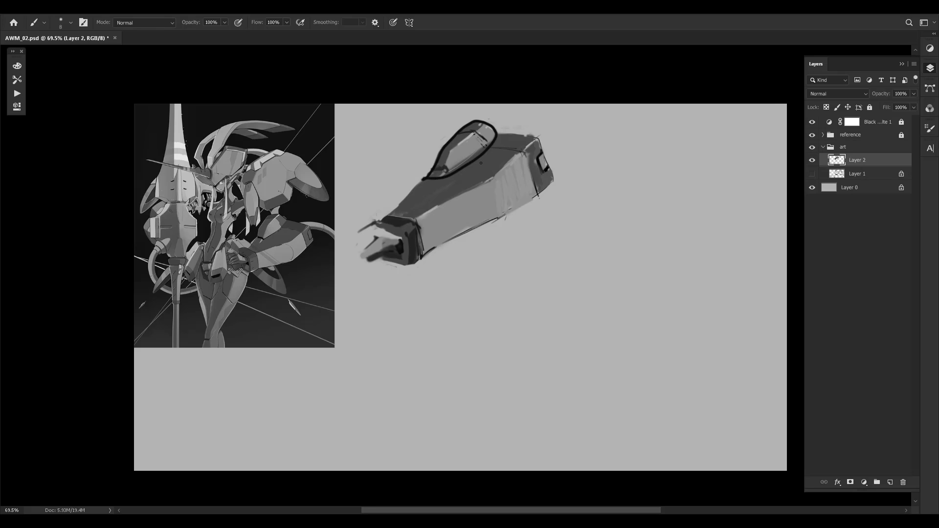
key("ctrl+z")
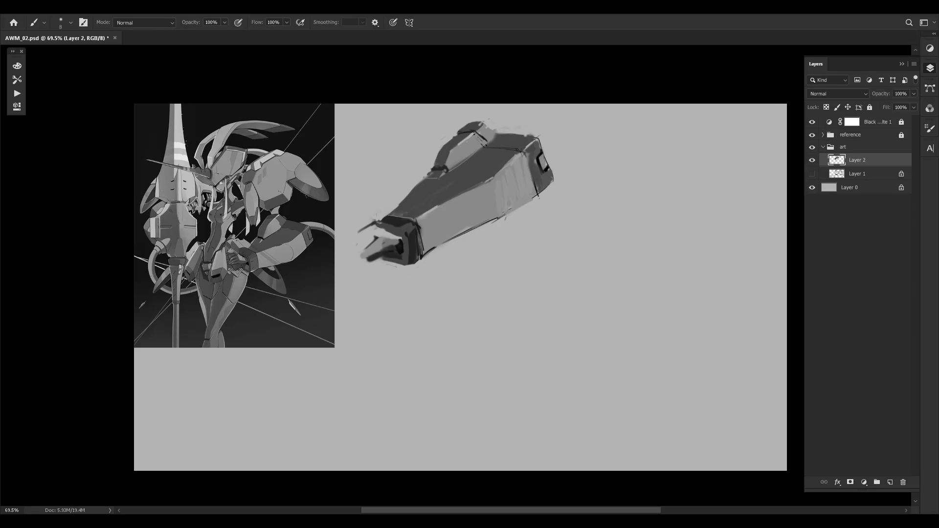
key("ctrl+shift+h")
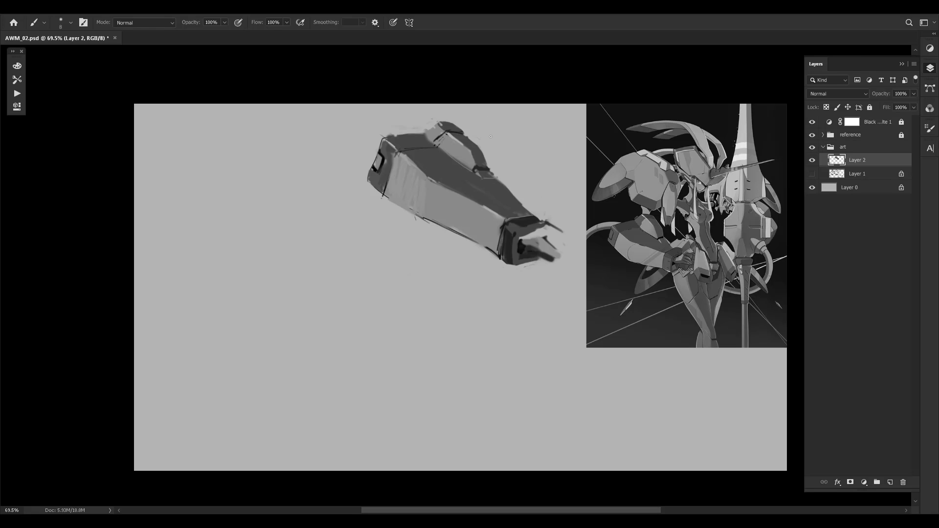
key("ctrl+shift+h")
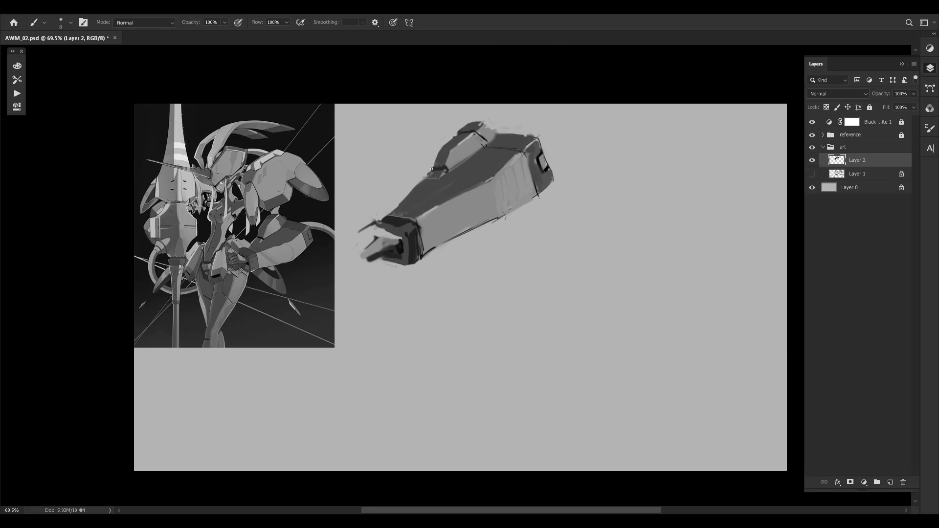
Try thick black strokes marking the seams of the raised plate and the forearm's rear end, and undo them
left_click_drag(431, 169, 451, 173)
mouse_move(466, 134)
left_mouse_down()
mouse_move(528, 151)
mouse_move(536, 205)
left_mouse_up()
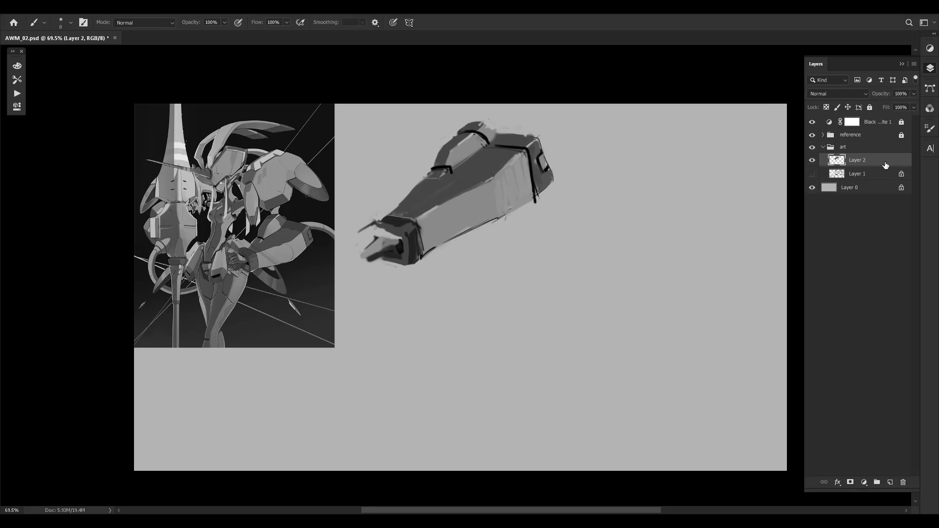
key("ctrl+space")
mouse_move(585, 257)
left_mouse_down()
mouse_move(595, 258)
mouse_move(584, 258)
left_mouse_up()
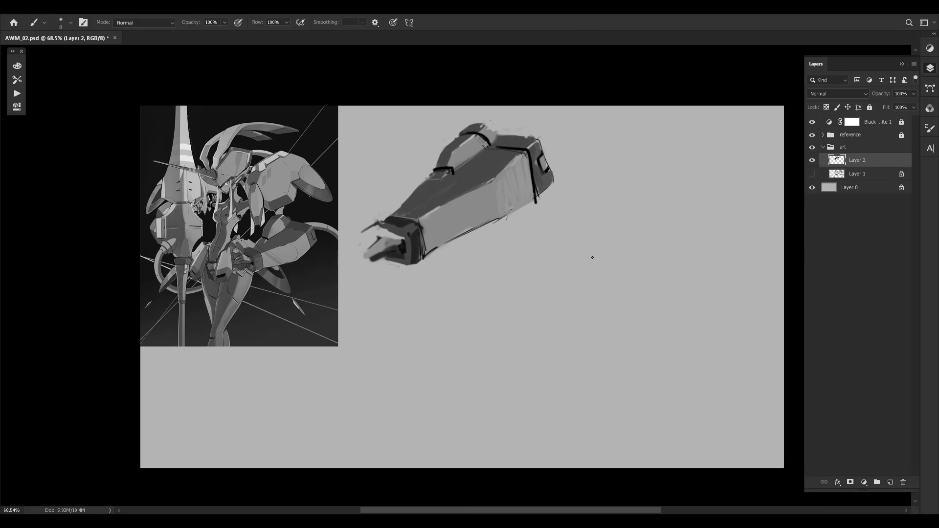
key("ctrl+z")
key("ctrl+z")
key("ctrl+z")
key("ctrl+z")
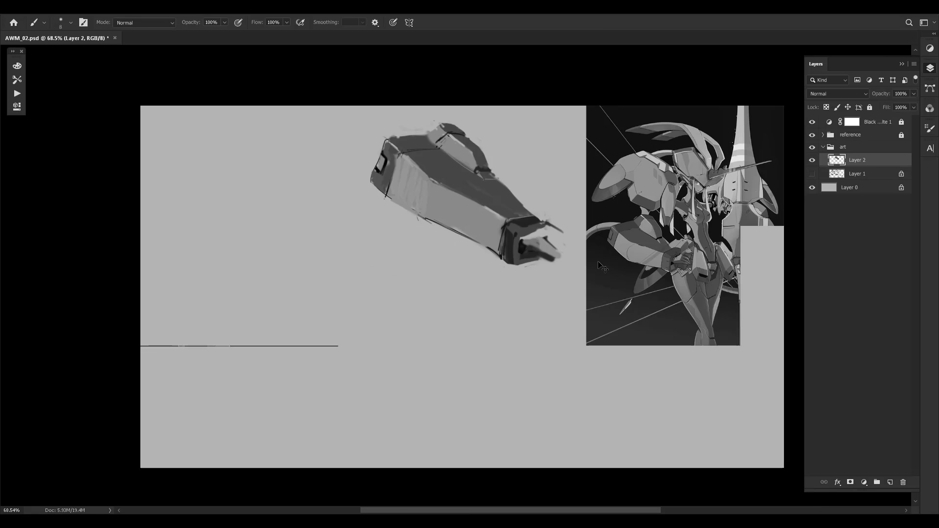
key("h")
left_click_drag(587, 273, 576, 268)
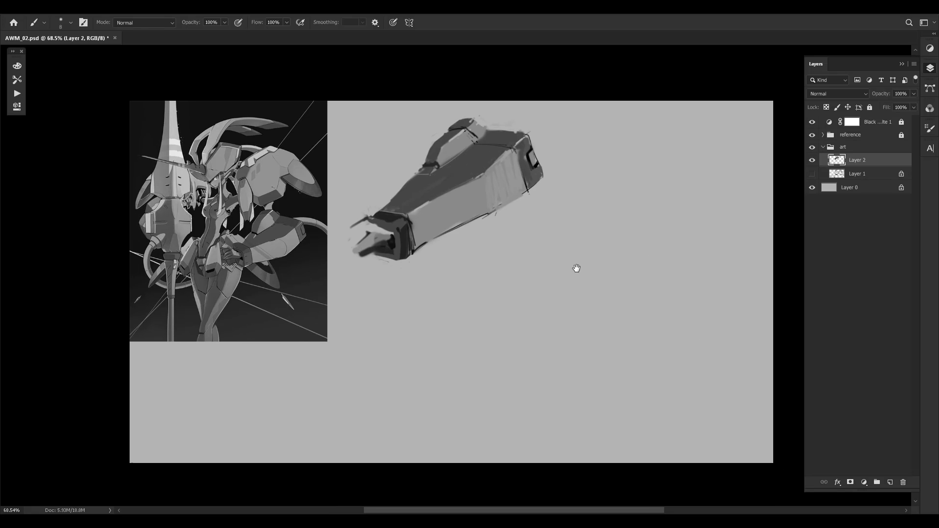
Smooth the forearm's side plane near the wrist with sampled grays, adjusting the brush size
key("z")
left_click_drag(414, 259, 422, 258)
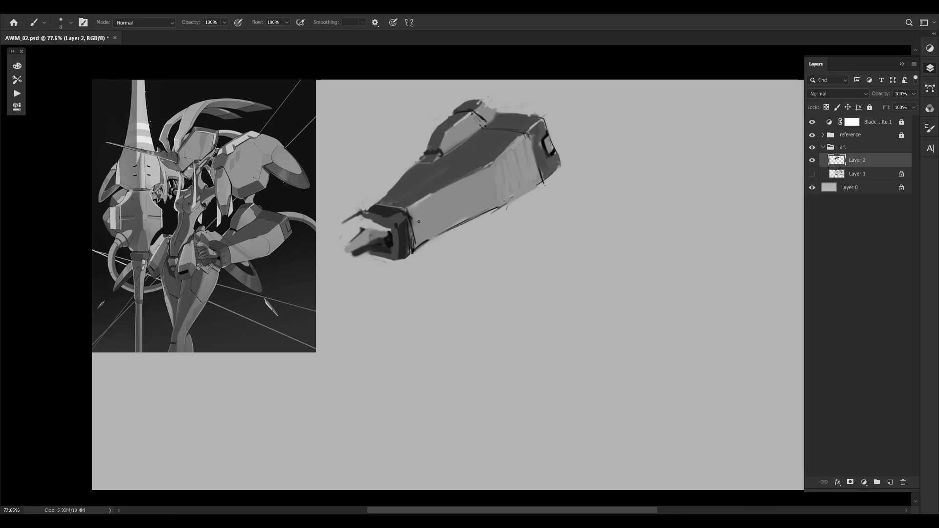
left_click(407, 223, "alt")
left_click(433, 232, "alt")
left_click(469, 220, "alt")
left_click(426, 234, "alt")
key("bracketright")
key("bracketright")
key("bracketright")
key("bracketright")
key("bracketright")
key("bracketright")
key("bracketright")
key("bracketright")
key("bracketright")
key("bracketright")
key("bracketleft")
key("bracketleft")
key("bracketleft")
key("bracketleft")
key("bracketleft")
key("bracketleft")
key("bracketleft")
Tidy the forearm's lower rear edge, end cap and upper plate joint with sampled tones
left_click(501, 205, "alt")
left_click(541, 179, "alt")
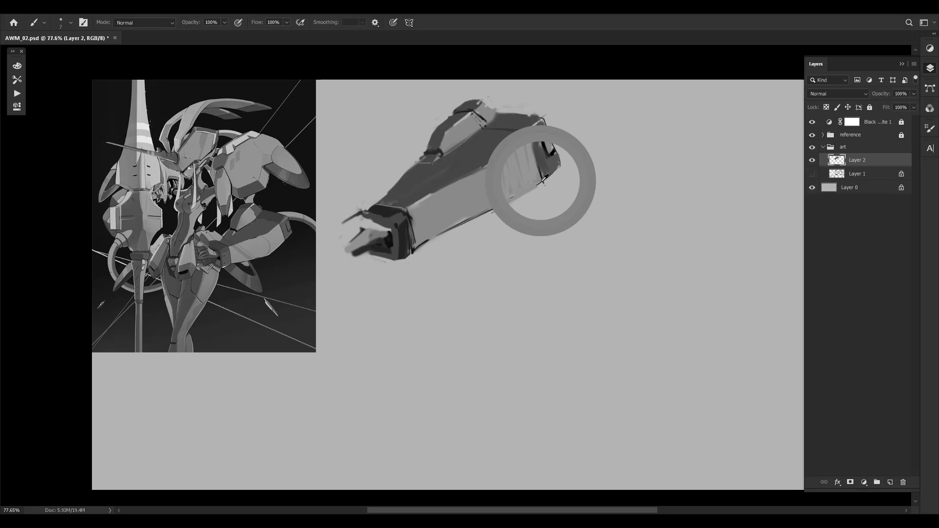
left_click(550, 153, "alt")
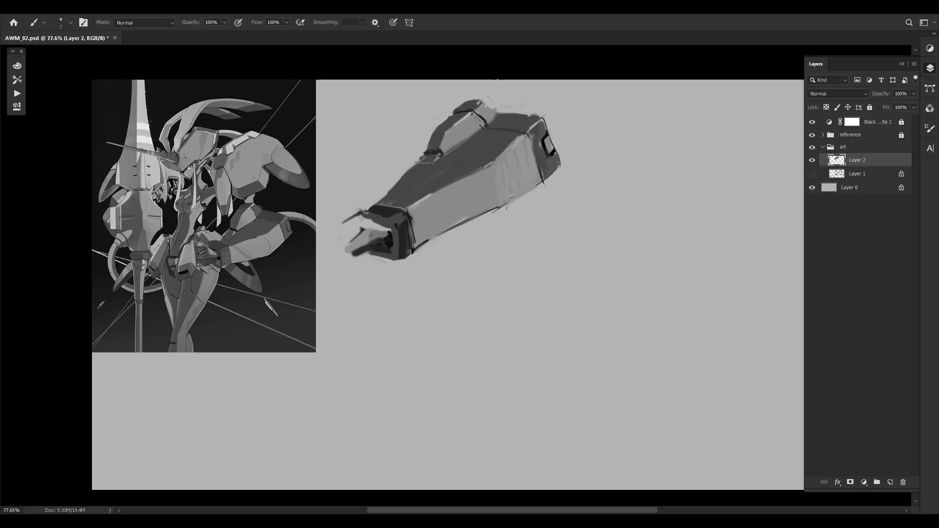
left_click(484, 116, "alt")
left_click(533, 121, "alt")
Repaint the upper finger extending from the wrist cuff as a longer tapered form in sampled gray
left_click(424, 195, "alt")
mouse_move(343, 222)
left_mouse_down()
mouse_move(331, 228)
mouse_move(356, 219)
mouse_move(376, 229)
left_mouse_up()
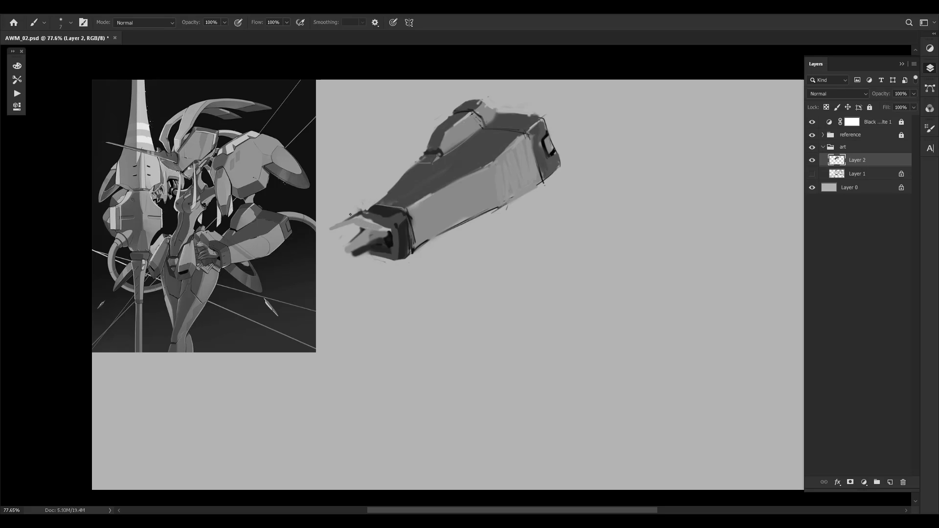
left_click(370, 213, "alt")
left_click(363, 214, "alt")
left_click(375, 221, "alt")
Reshape the wrist cuff's upper front corner above the fingers with sampled dark tones
key("z")
mouse_move(225, 257)
left_mouse_down()
mouse_move(298, 213)
mouse_move(220, 221)
left_mouse_up()
mouse_move(340, 234)
left_mouse_down()
mouse_move(271, 234)
mouse_move(294, 234)
left_mouse_up()
key("b")
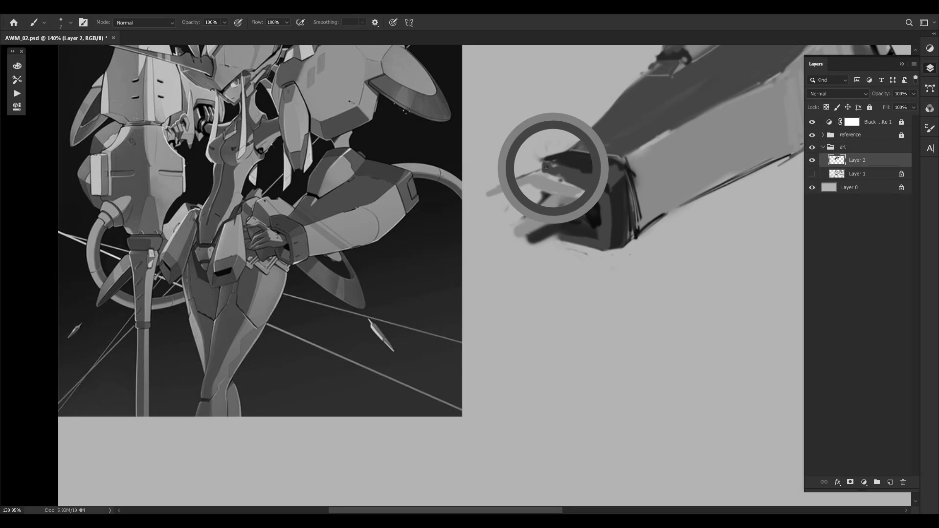
left_click(553, 168, "alt")
left_click(552, 167, "alt")
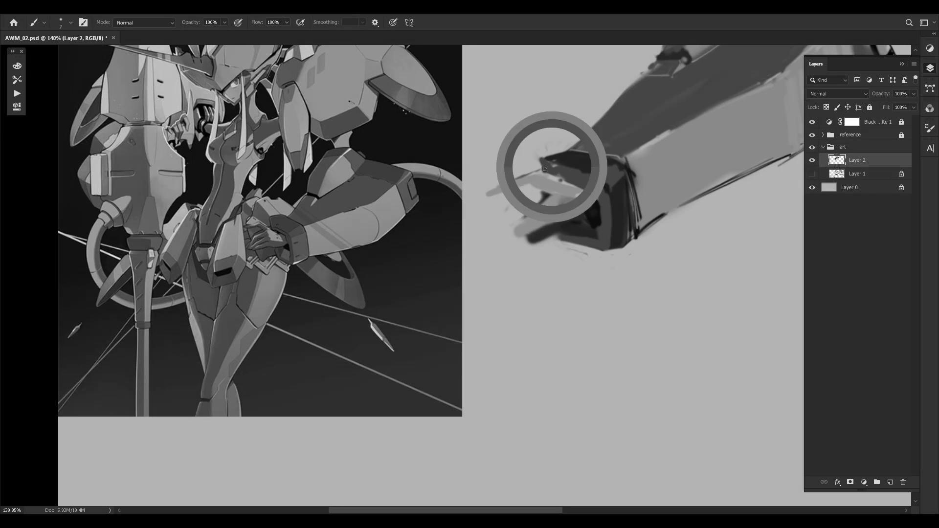
left_click(594, 182, "alt")
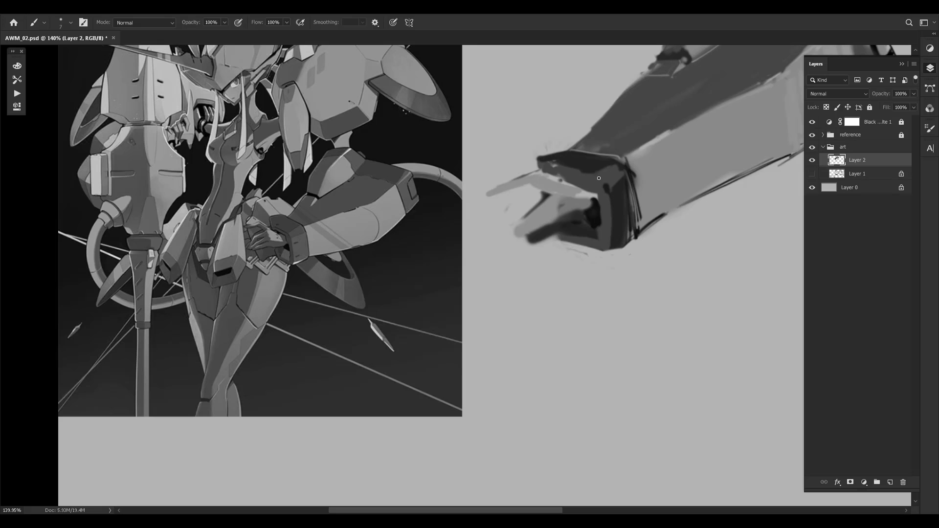
Sample grays from the reference forearm and the painted cuff to match the cuff's front rim and side tones
mouse_move(661, 174)
left_mouse_down()
mouse_move(578, 227)
mouse_move(552, 228)
left_mouse_up()
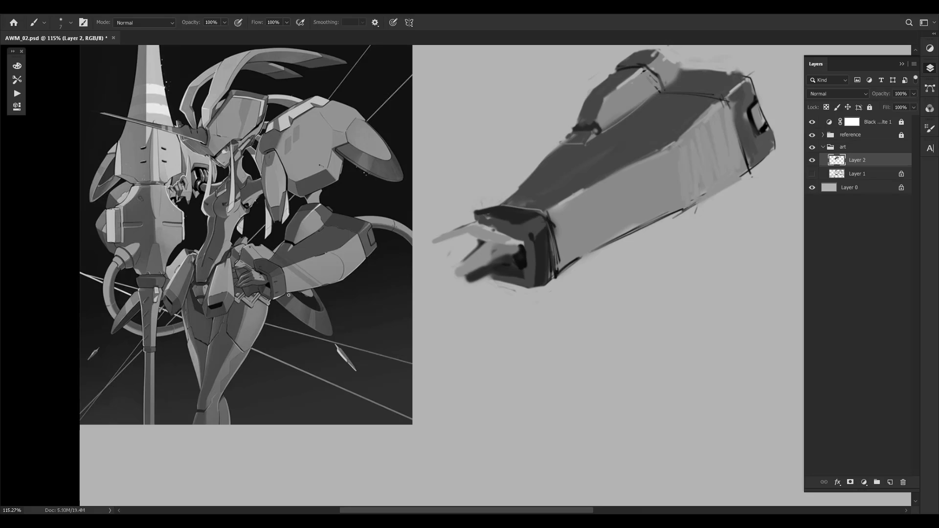
left_click(329, 250, "alt")
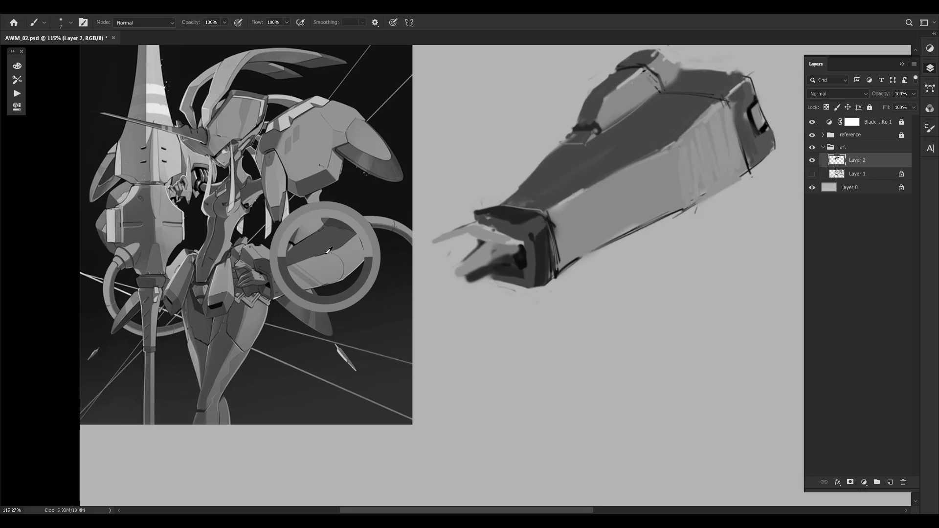
left_click(529, 218, "alt")
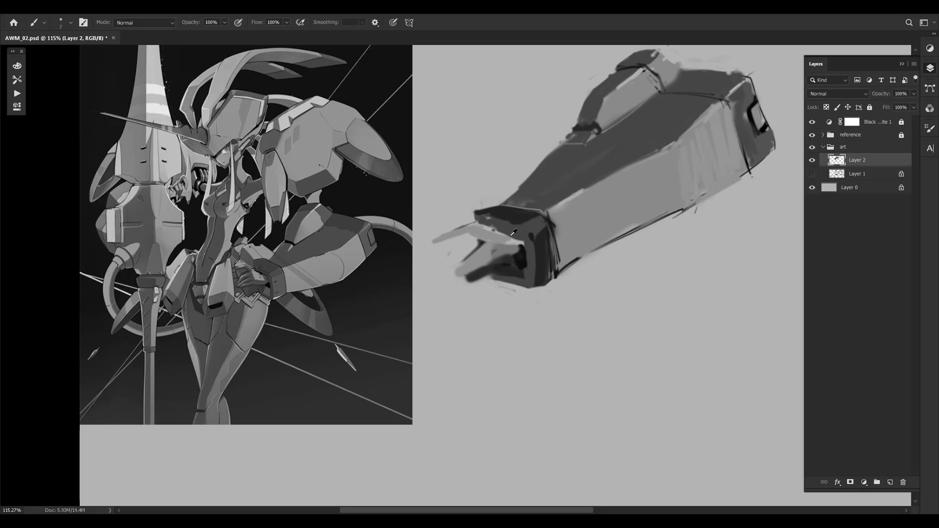
left_click(504, 258, "alt")
left_click(550, 231, "alt")
left_click(538, 240, "alt")
left_click(538, 217, "alt")
left_click(529, 220, "alt")
Try fine strokes along the wrist cuff's upper rear corner with sampled tones, and undo them
key("bracketleft")
mouse_move(531, 217)
left_mouse_down()
mouse_move(524, 227)
mouse_move(542, 226)
mouse_move(537, 212)
mouse_move(532, 232)
mouse_move(544, 227)
left_mouse_up()
left_click(537, 220, "alt")
left_click(540, 234, "alt")
key("ctrl+z")
key("ctrl+z")
Repaint the wrist cuff's side plane down from its upper rear corner in sampled dark gray
left_click(536, 229, "alt")
left_click(667, 176, "alt")
left_click(551, 236, "alt")
mouse_move(547, 230)
left_mouse_down()
mouse_move(546, 274)
mouse_move(538, 276)
left_mouse_up()
left_click(544, 227, "alt")
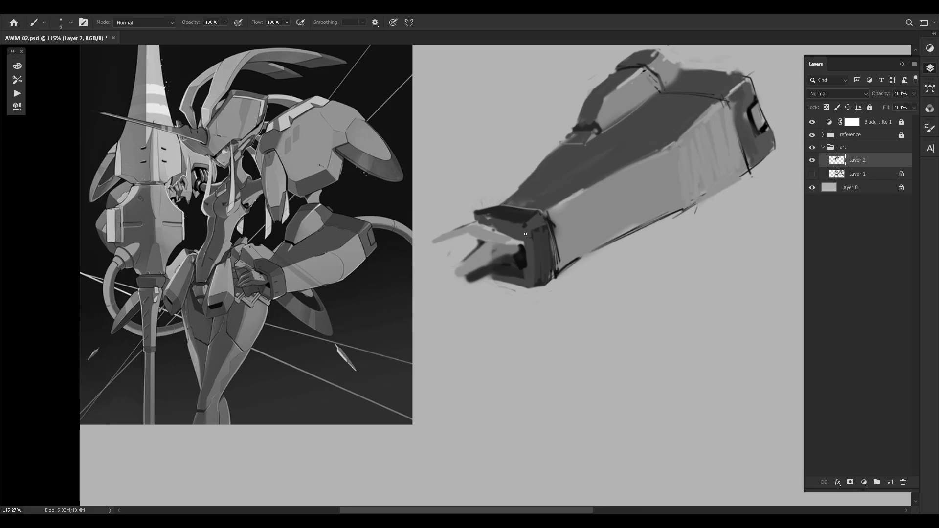
Darken the wrist cuff's front rim down its side edge and along the underside of its upper edge with sampled near-black
left_click_drag(526, 229, 528, 281)
left_click(519, 249, "alt")
left_click_drag(528, 227, 528, 277)
mouse_move(518, 235)
left_mouse_down()
mouse_move(489, 220)
mouse_move(508, 221)
mouse_move(500, 226)
left_mouse_up()
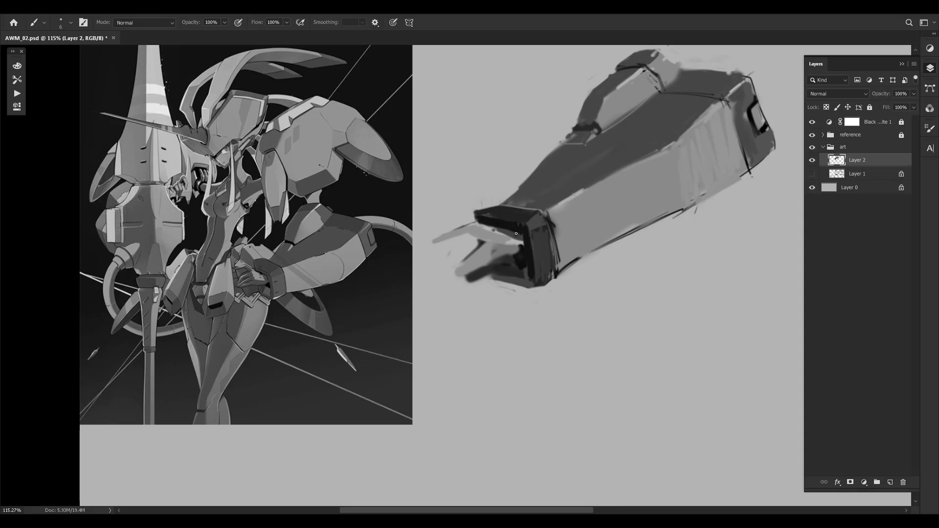
Refine the dark cavity inside the wrist cuff behind the fingers with sampled tones and a smaller brush
left_click(67, 337, "alt")
left_click_drag(514, 260, 524, 263)
left_click(526, 269, "alt")
key("bracketleft")
key("bracketleft")
key("bracketleft")
left_click(530, 266, "alt")
left_click(528, 272, "alt")
left_click(524, 260, "alt")
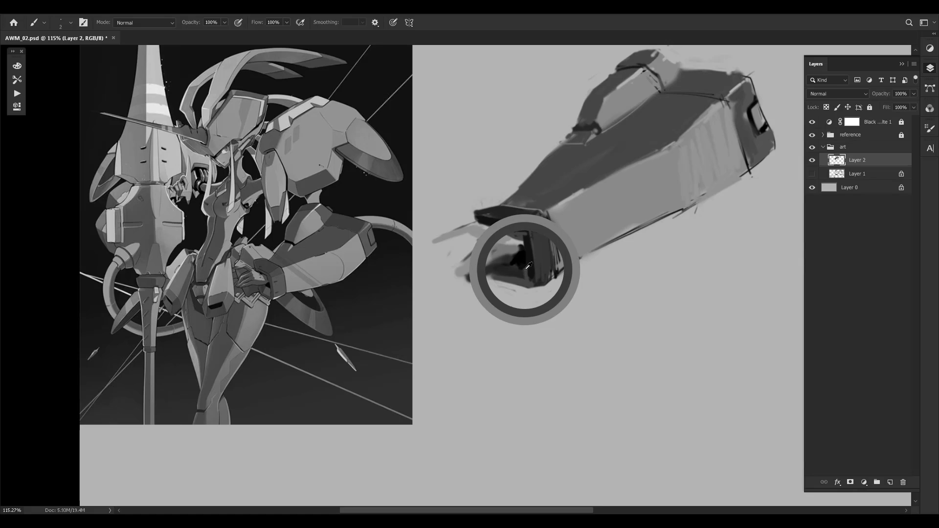
left_click_drag(524, 249, 527, 267)
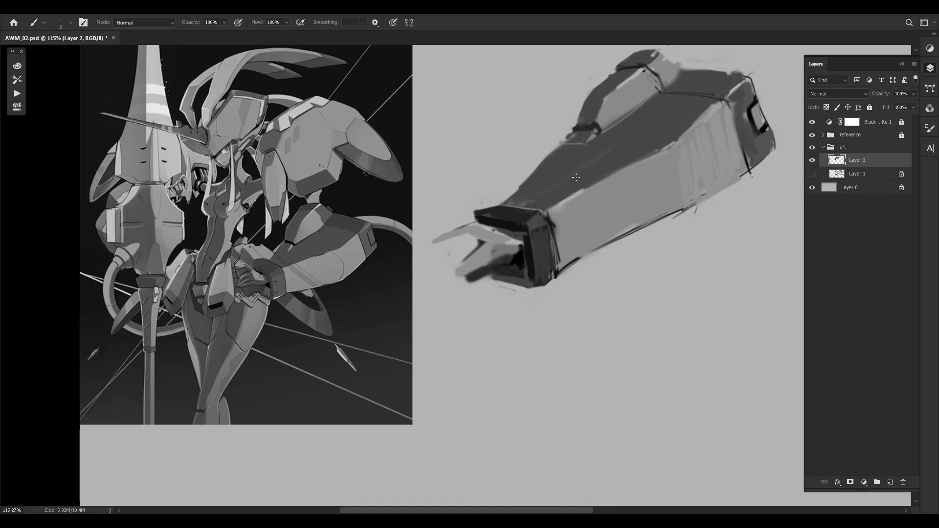
Rework the lower finger's upper plane with a mid gray sampled from the fingers
left_click(521, 236, "alt")
left_click_drag(613, 201, 511, 274)
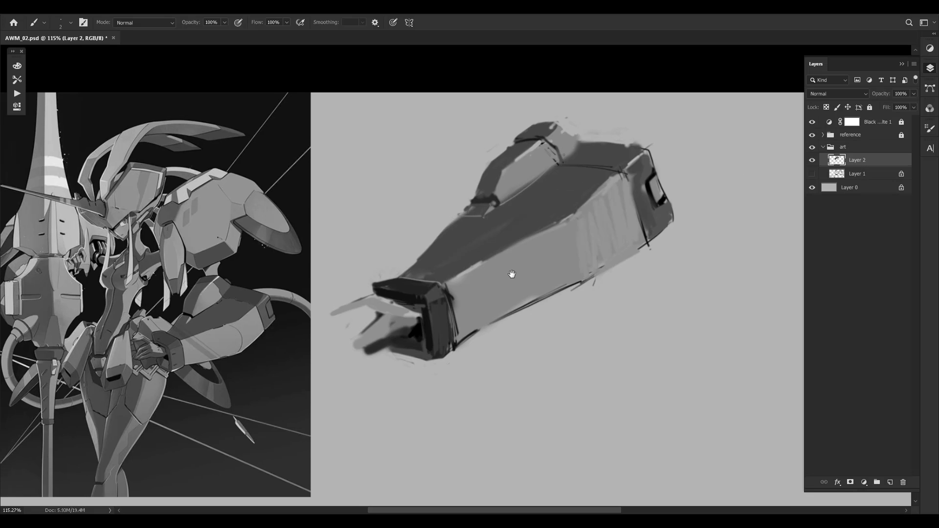
left_click_drag(436, 326, 503, 296)
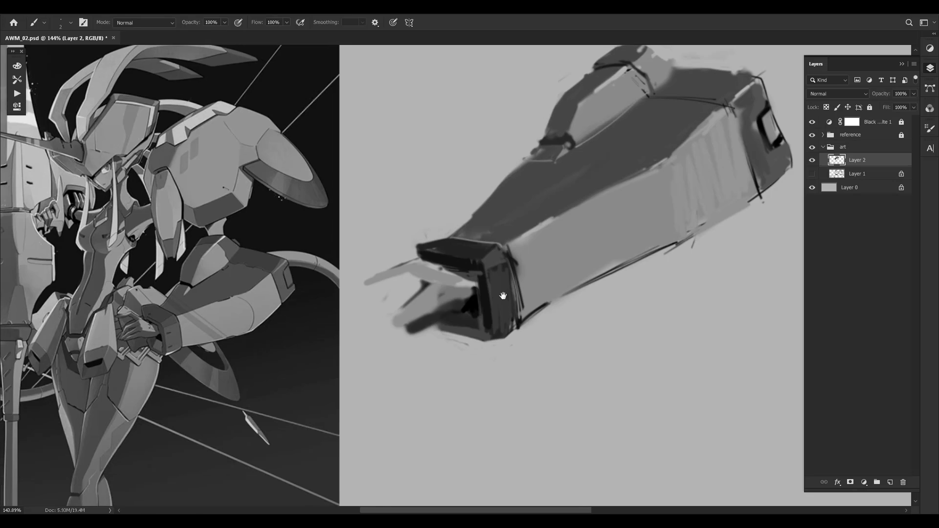
scroll(503, 295, "down", 2)
left_click(455, 286, "alt")
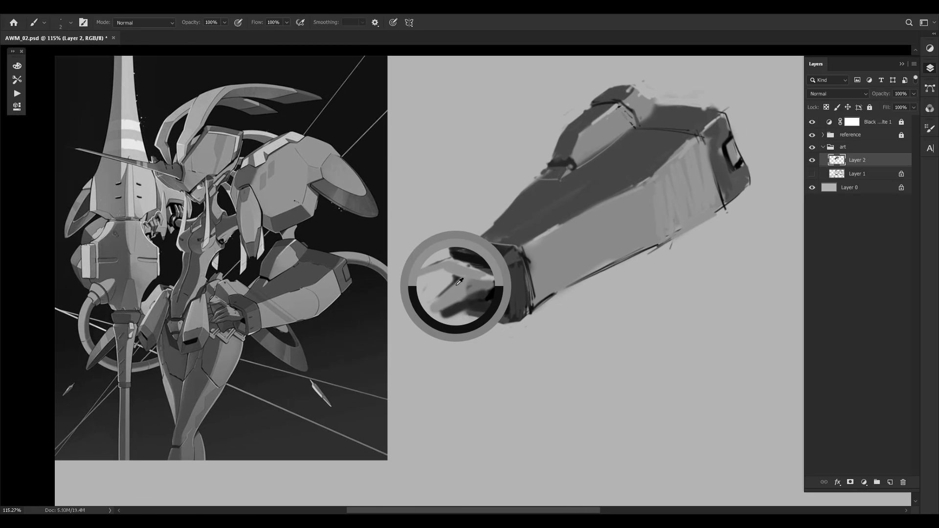
left_click_drag(442, 281, 436, 299)
key("]")
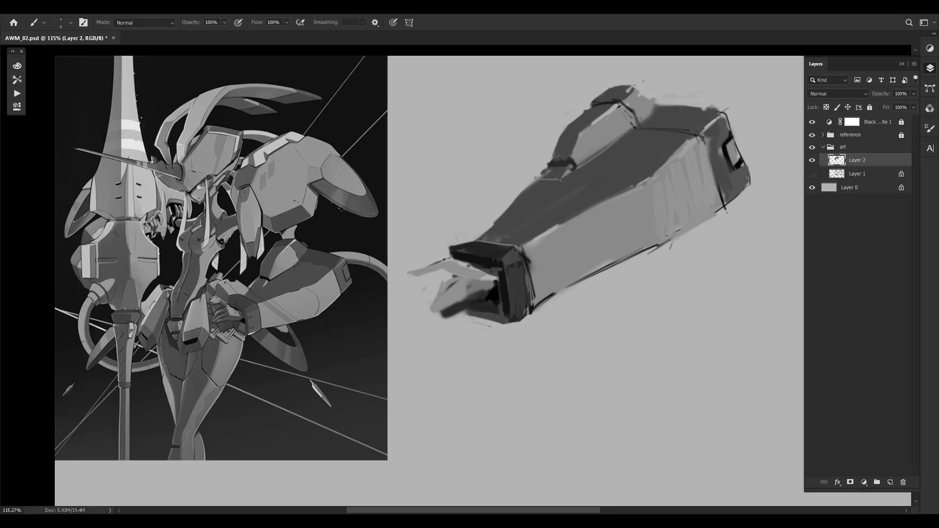
Touch up the upper finger's edge, sampling the background, finger grays and the dark cuff rim tones
left_click_drag(425, 267, 440, 260)
left_click(439, 254, "alt")
left_click(495, 279, "alt")
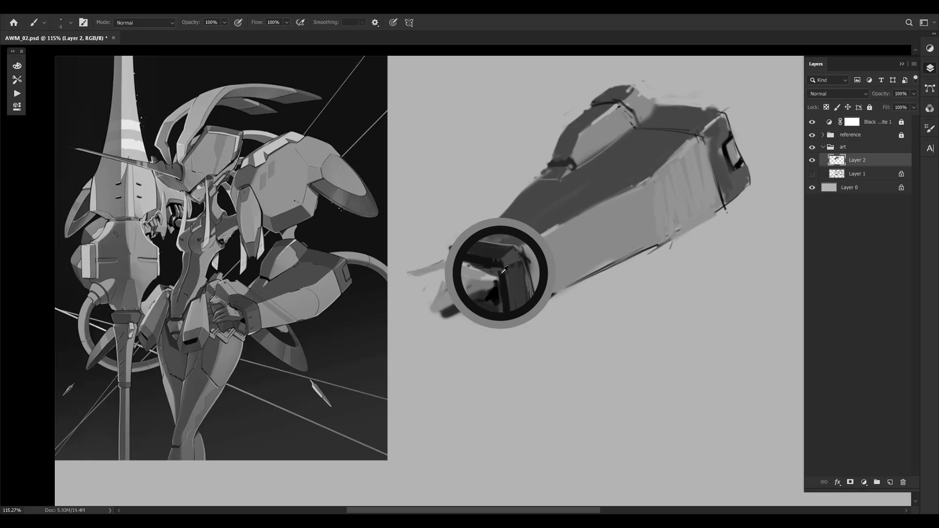
left_click(498, 293, "alt")
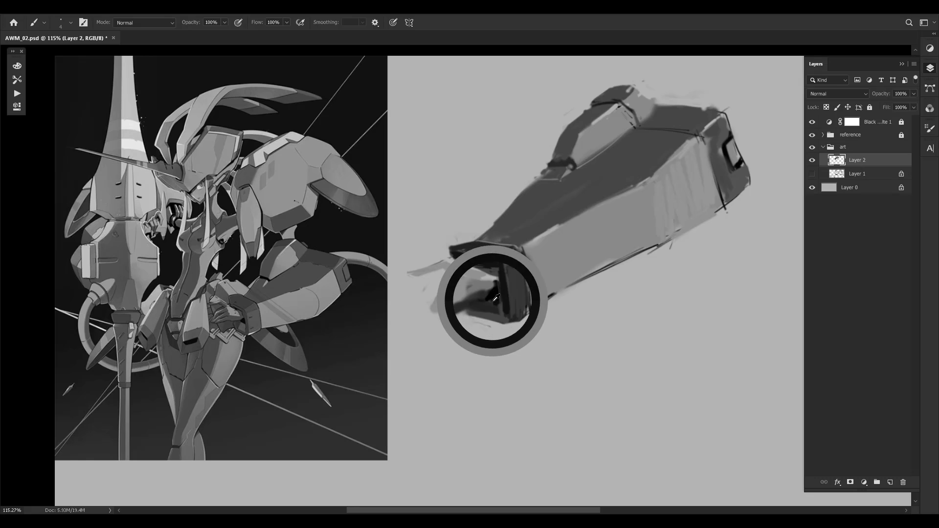
left_click(483, 267, "alt")
left_click(489, 262, "alt")
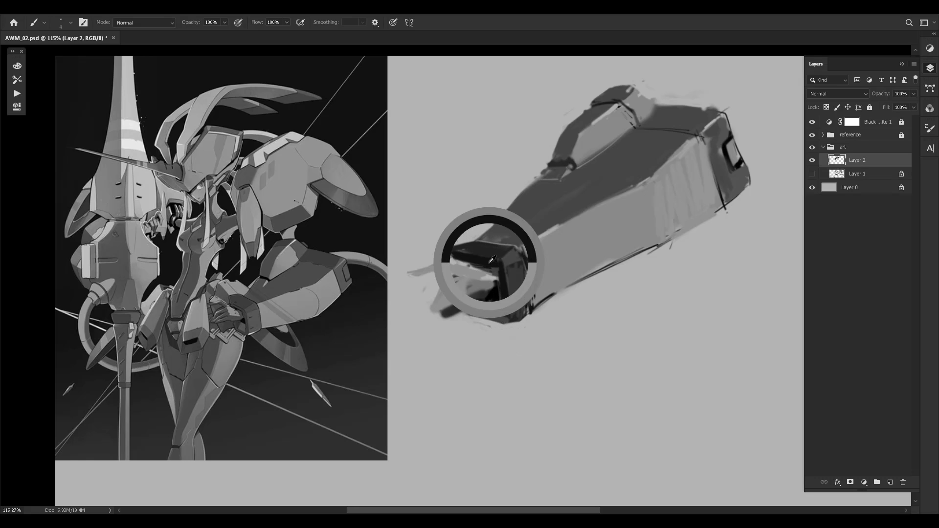
left_click(491, 264, "alt")
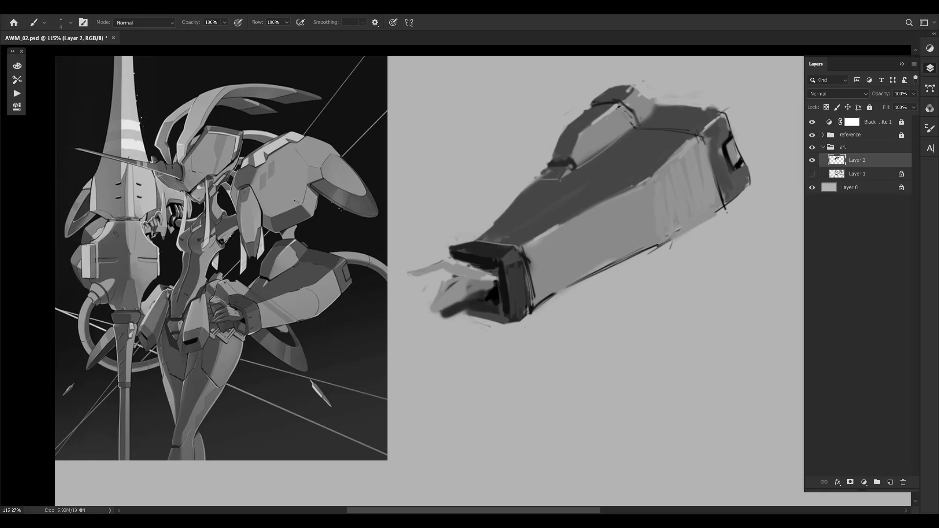
mouse_move(236, 328)
left_mouse_down()
mouse_move(313, 329)
mouse_move(235, 317)
left_mouse_up()
left_click_drag(454, 262, 406, 262)
left_click_drag(521, 252, 424, 254)
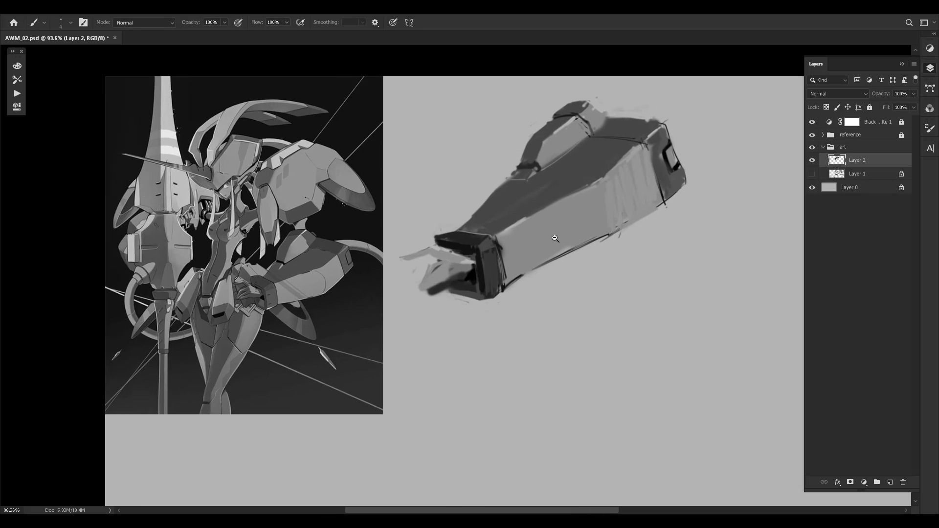
left_click_drag(552, 239, 559, 239)
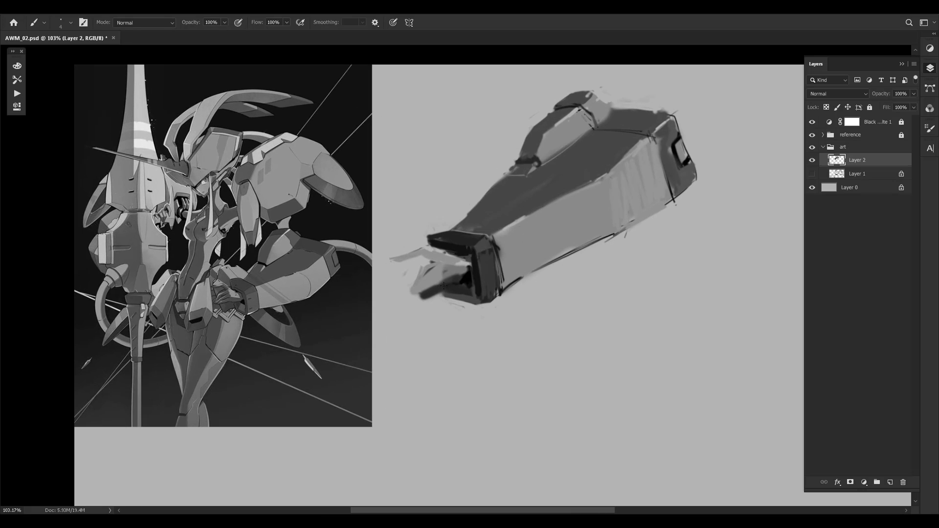
Paint over the lower finger where it enters the cuff with a sampled gray and a larger brush
key("bracketright")
key("bracketright")
key("bracketright")
left_click_drag(454, 288, 459, 289)
left_click(459, 288, "alt")
key("bracketright")
key("bracketright")
key("bracketright")
key("bracketright")
key("bracketright")
Adjust the transition between the lower finger and the cuff's dark cavity with repeatedly sampled tones
left_click(467, 288, "alt")
left_click(464, 287, "alt")
left_click(450, 290, "alt")
key("bracketleft")
key("bracketleft")
left_click(466, 286, "alt")
key("bracketright")
Examine the wrist cuff, hand and shoulder armor up close in the reference image
key("ctrl+space")
left_click_drag(249, 310, 318, 263)
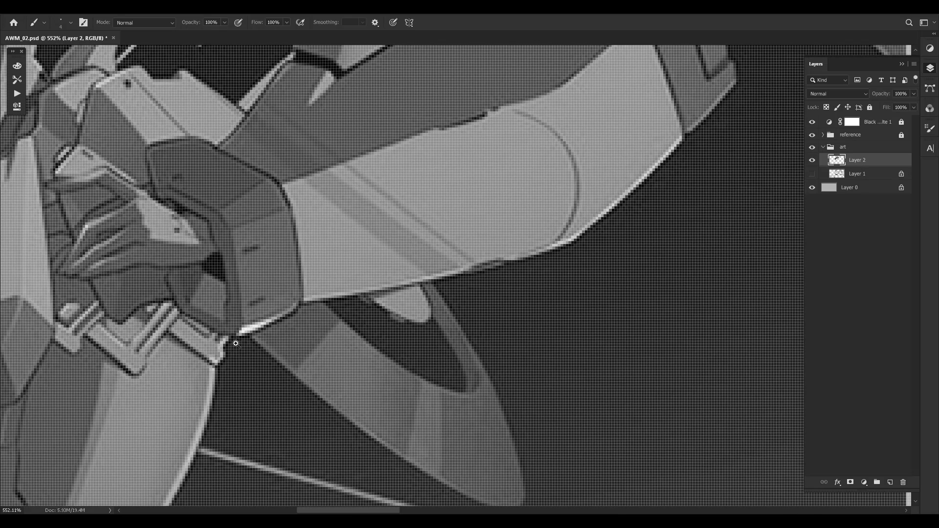
key("ctrl+space")
left_click_drag(484, 172, 401, 318)
key("space")
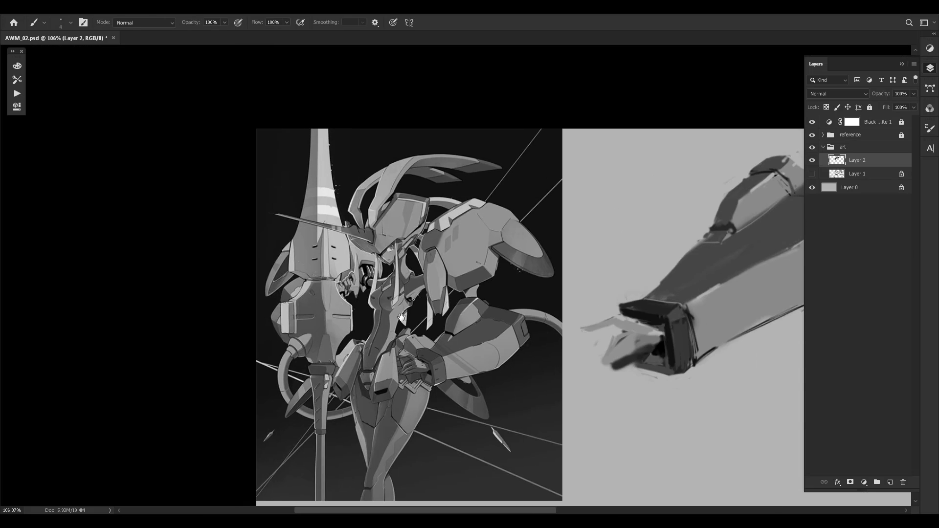
key("ctrl+space")
left_click_drag(393, 411, 432, 353)
key("space")
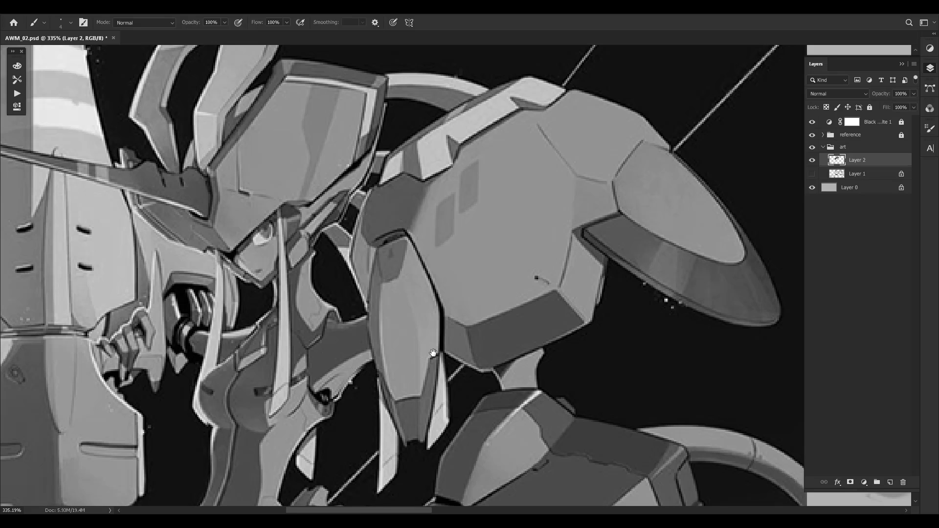
Check the reference in color by briefly hiding the Black & White adjustment, and toggle the reference group off and on
left_click(812, 122)
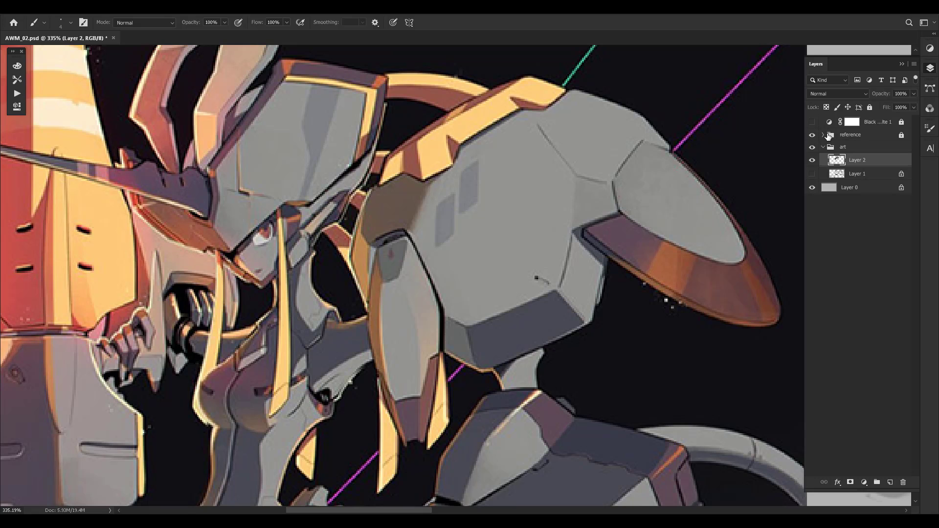
left_click(812, 135)
left_click(813, 135)
left_click(812, 122)
Save the document
key("ctrl+space")
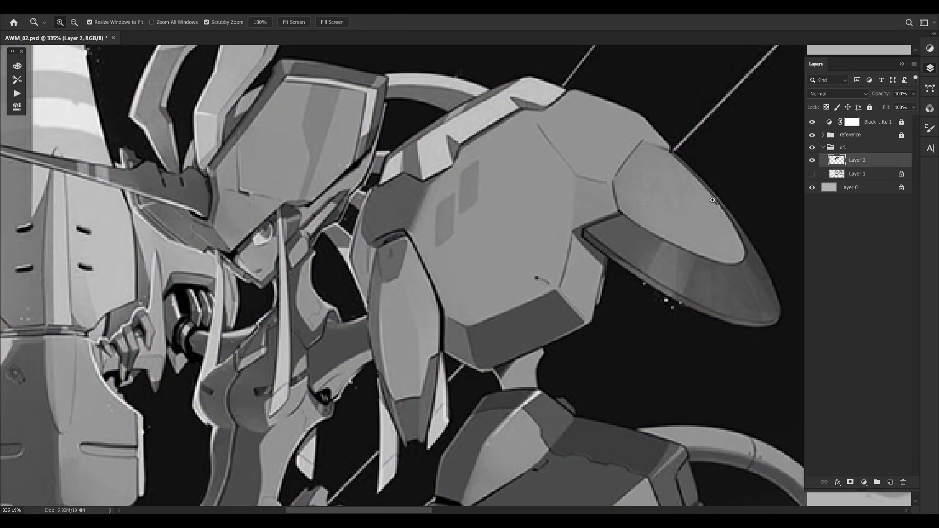
left_click_drag(740, 193, 536, 191)
key("space")
mouse_move(709, 164)
left_mouse_down()
mouse_move(737, 149)
mouse_move(651, 172)
mouse_move(695, 183)
left_mouse_up()
key("ctrl+s")
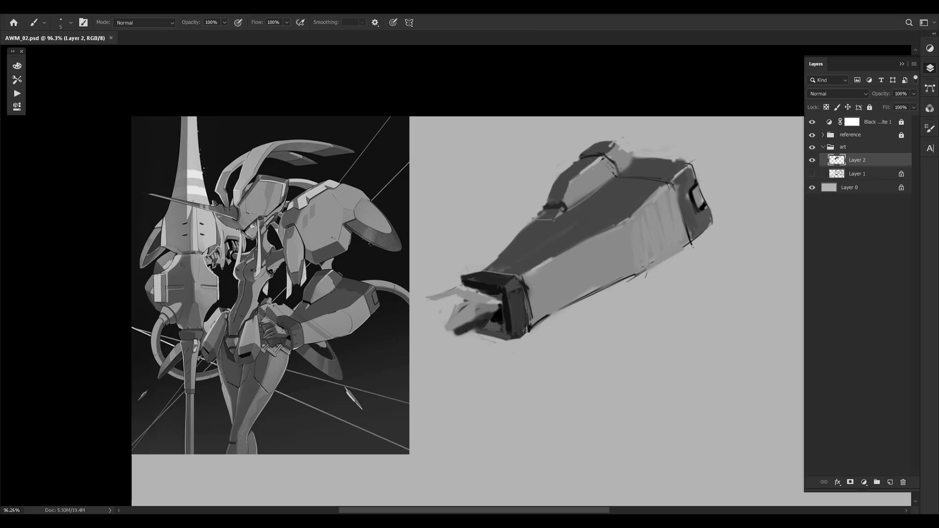
Tighten the lower contours of the fingertip, wrist cuff and forearm underside with fine strokes
left_click_drag(475, 332, 458, 333)
left_click_drag(528, 333, 516, 339)
left_click_drag(626, 277, 549, 315)
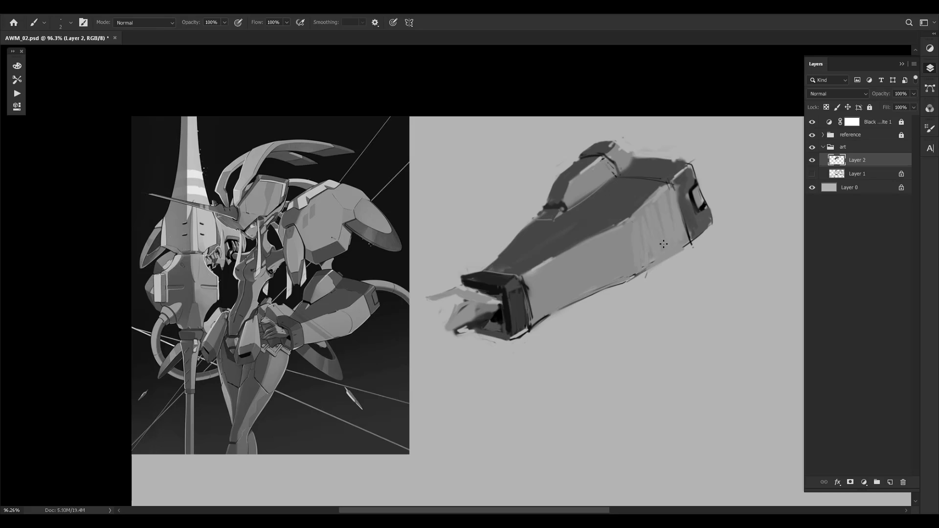
left_click(655, 179, "alt")
left_click_drag(535, 258, 513, 237)
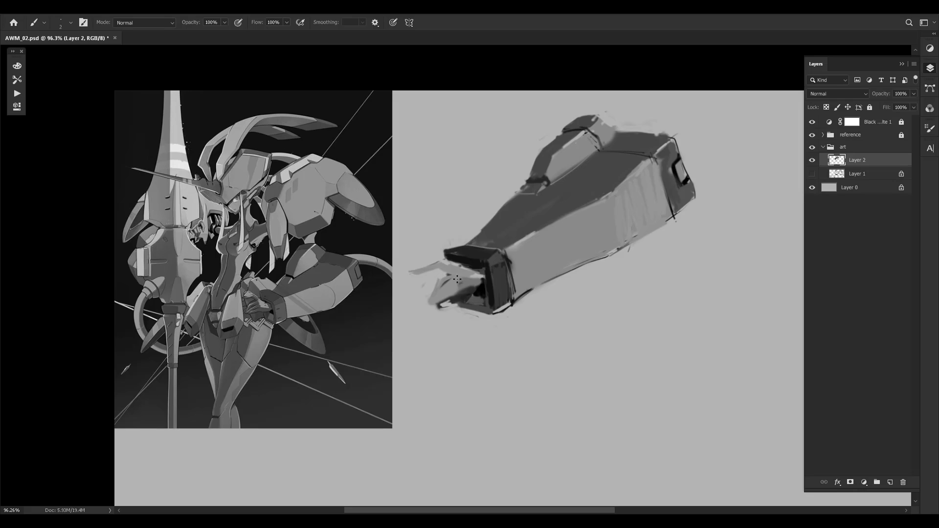
Shape the shadow under the lower finger inside the cuff with tones sampled from the cavity
left_click(478, 285, "alt")
left_click(479, 288, "alt")
left_click(482, 289, "alt")
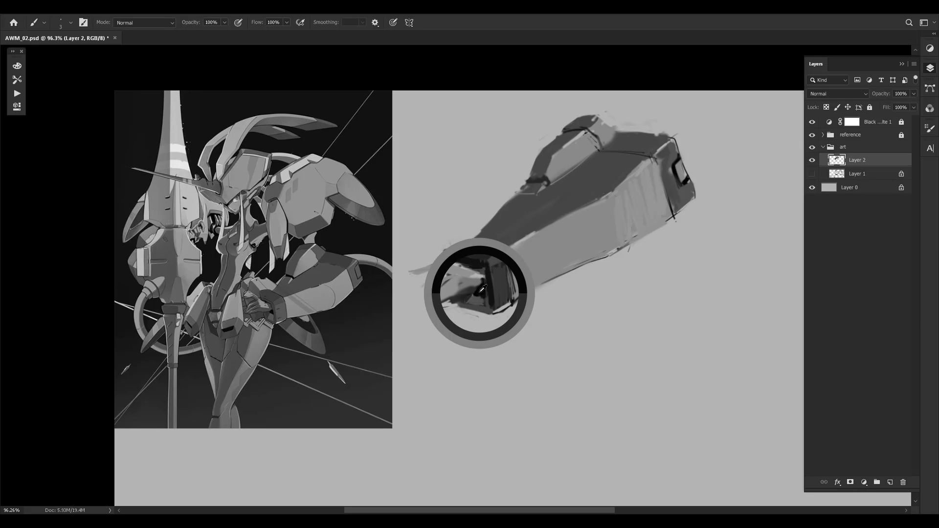
left_click(475, 298, "alt")
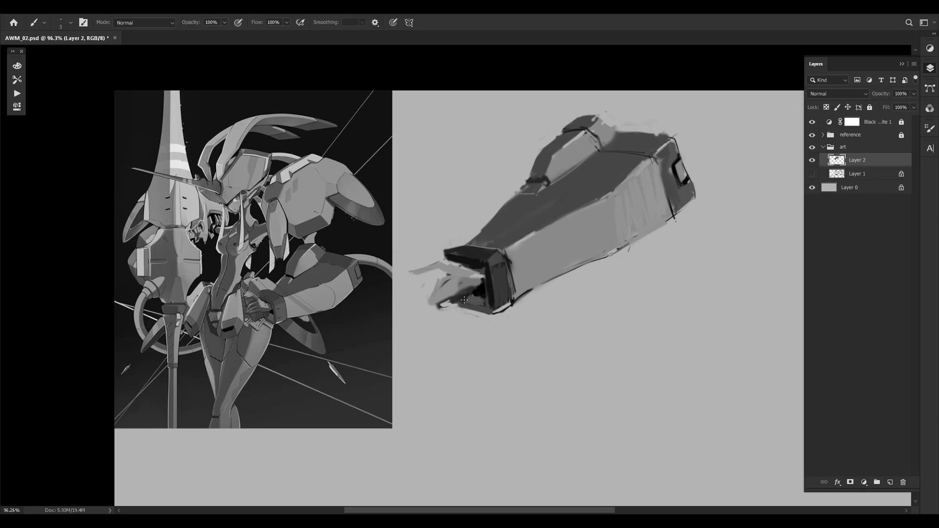
left_click(462, 300, "alt")
Refine the edges and tone of the raised plate's rear cap with sampled grays, undoing a stray stroke
mouse_move(616, 135)
left_mouse_down()
mouse_move(679, 140)
mouse_move(641, 135)
left_mouse_up()
key("ctrl+z")
left_click(664, 125, "alt")
left_click(615, 129, "alt")
key("ctrl+space")
mouse_move(611, 128)
left_mouse_down()
mouse_move(677, 127)
mouse_move(649, 87)
left_mouse_up()
key("ctrl+space")
key("b")
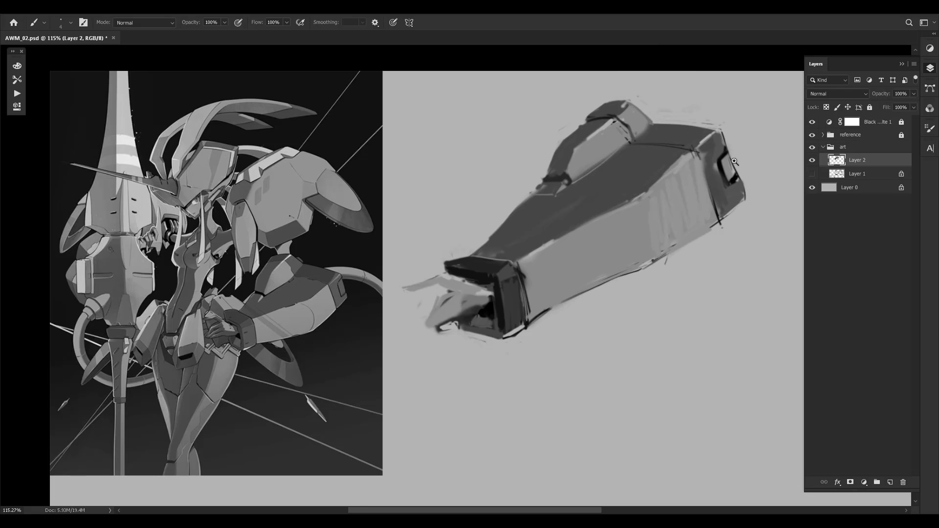
Clean up the sketchy lines around the forearm armor's upper rear corner with sampled background and armor grays
key("ctrl+space")
left_click_drag(735, 161, 789, 103)
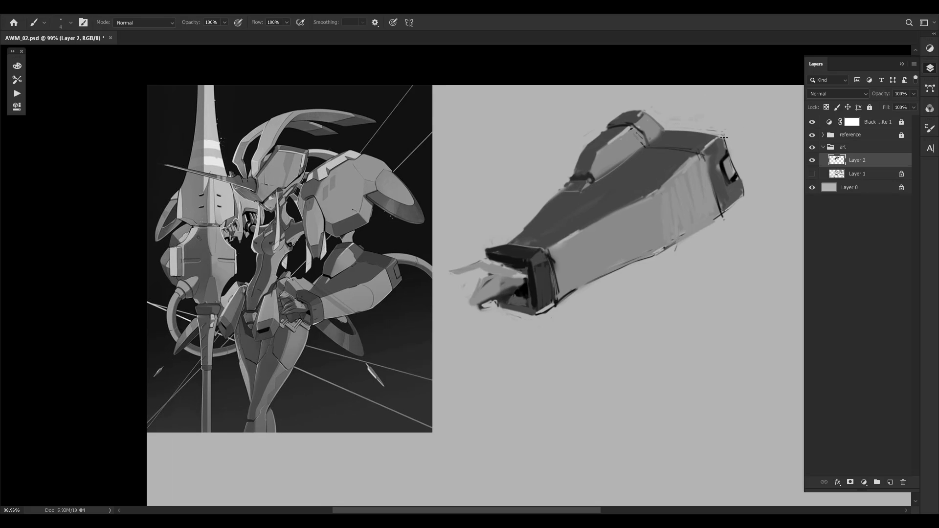
left_click(731, 132, "alt")
key("ctrl+space")
left_click_drag(714, 128, 744, 97)
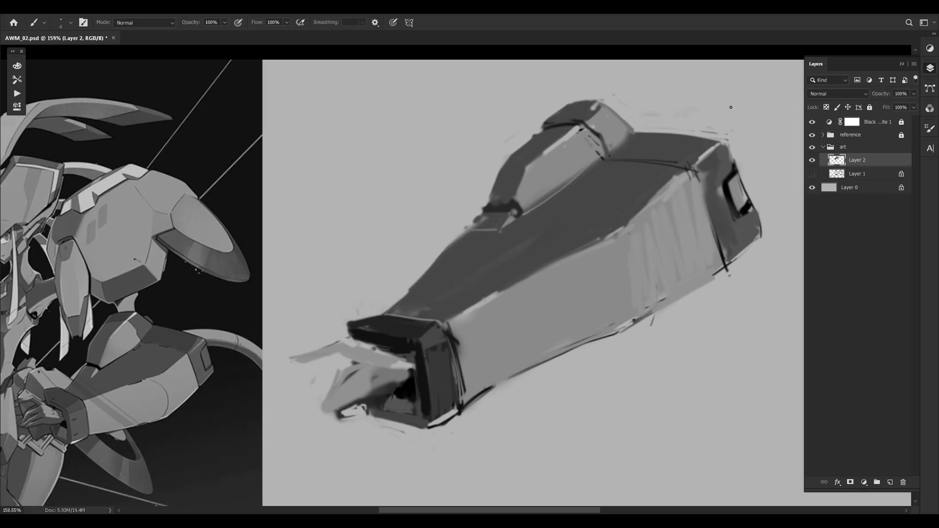
left_click(729, 154, "alt")
scroll(776, 139, "down", 3)
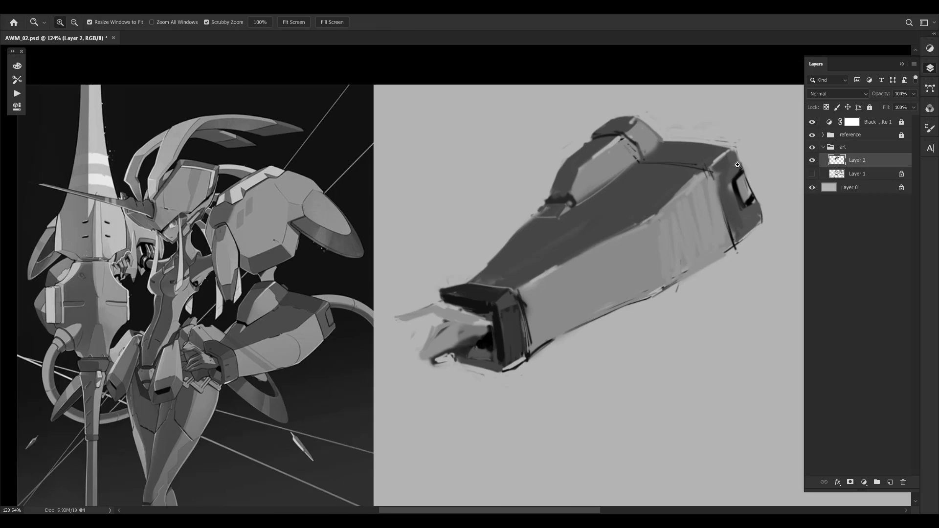
Trim the overshooting line at the armor's lower rear corner with sampled background gray, undoing the last stroke
left_click_drag(744, 222, 710, 227)
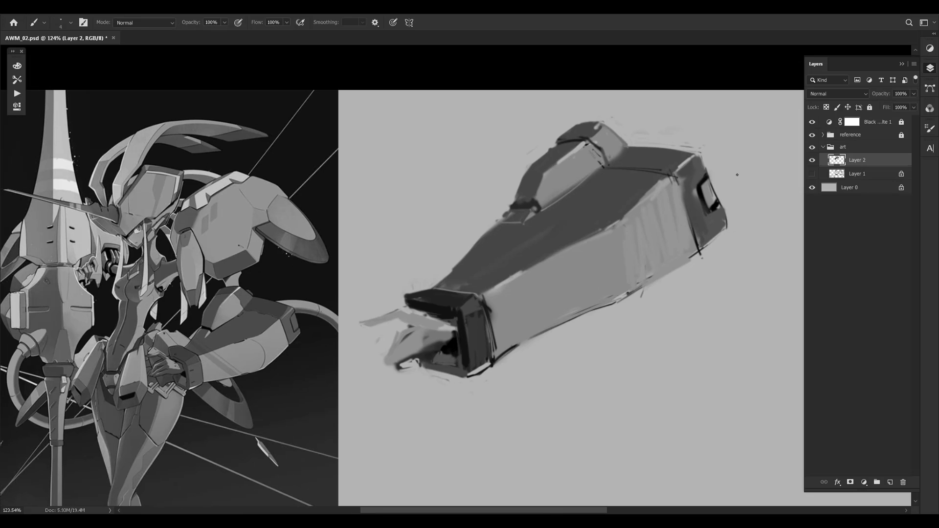
left_click(732, 205, "alt")
left_click(748, 204, "alt")
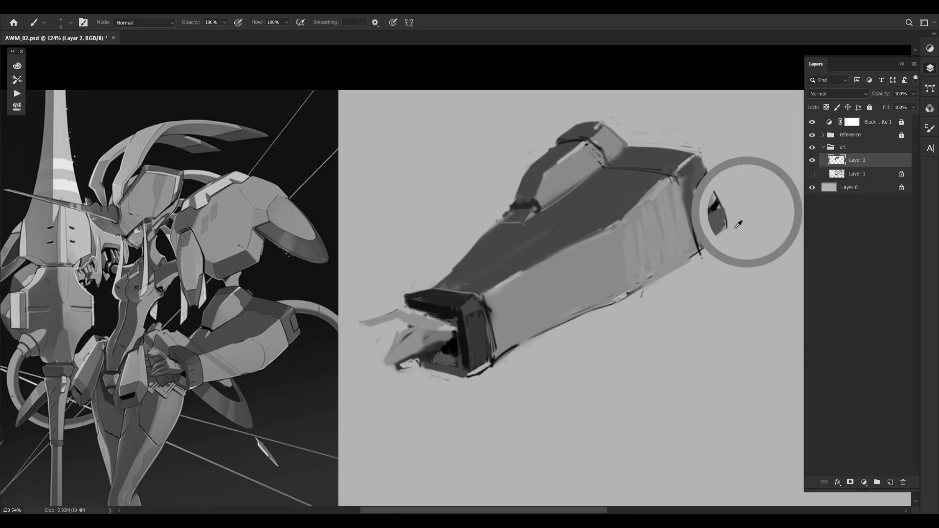
left_click_drag(690, 257, 727, 224)
key("ctrl+z")
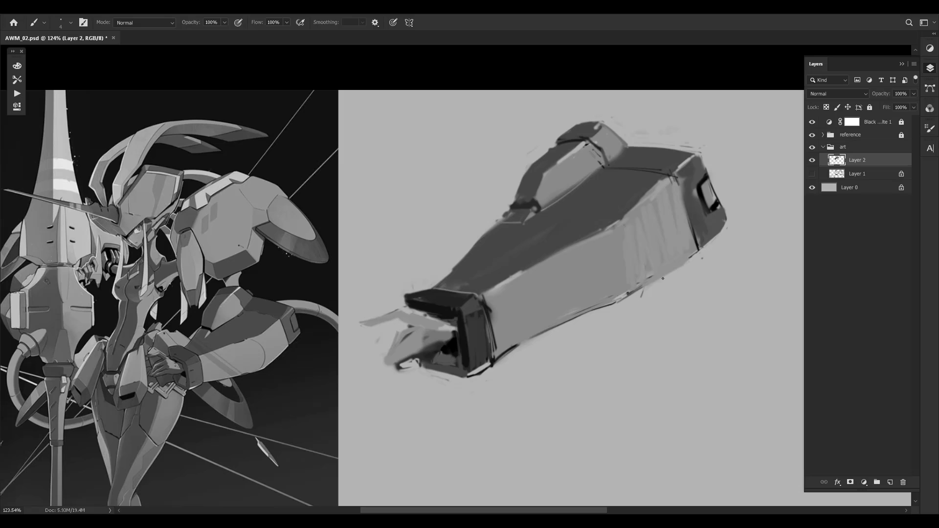
Redefine the forearm's lower edge toward the rear end plate with sampled tones and a larger brush
left_click(629, 290, "alt")
left_click(629, 290, "alt")
left_click_drag(647, 285, 695, 250)
left_click(700, 243, "alt")
key("bracketright")
key("bracketright")
left_click(695, 245, "alt")
left_click(691, 251, "alt")
key("ctrl+space")
mouse_move(713, 239)
left_mouse_down()
mouse_move(683, 252)
mouse_move(725, 250)
left_mouse_up()
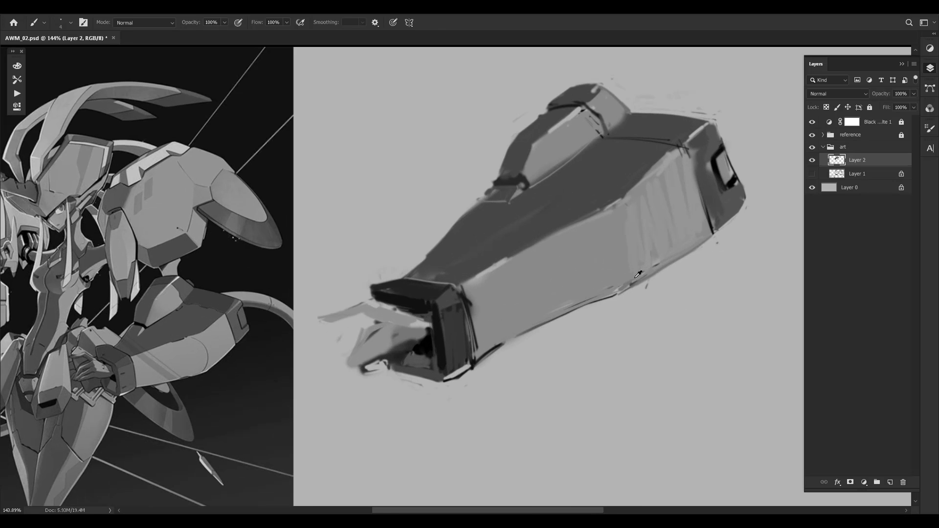
Save the progress on the forearm painting
key("ctrl+space")
mouse_move(669, 265)
left_mouse_down()
mouse_move(624, 272)
mouse_move(641, 278)
mouse_move(570, 246)
mouse_move(531, 269)
left_mouse_up()
key("ctrl+t")
key("ctrl+z")
mouse_move(531, 269)
left_mouse_down()
mouse_move(613, 213)
mouse_move(597, 214)
left_mouse_up()
key("space")
mouse_move(493, 267)
left_mouse_down()
mouse_move(555, 228)
mouse_move(490, 259)
mouse_move(587, 259)
left_mouse_up()
key("ctrl+space")
key("space")
left_click_drag(509, 215, 551, 256)
left_click_drag(545, 256, 506, 257)
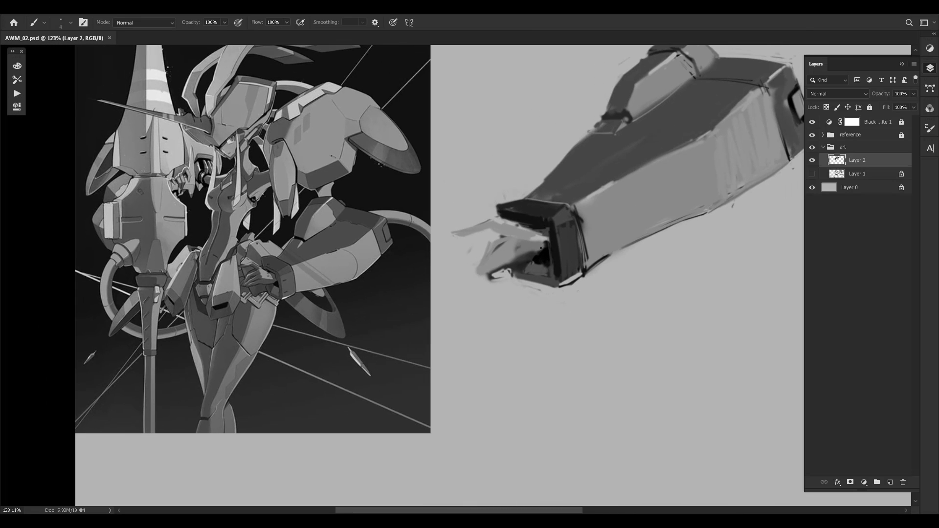
Rework the fingertip's underside and the cuff's lower front rim with sampled tones, undoing unwanted strokes
left_click(525, 268, "alt")
left_click_drag(526, 267, 522, 271)
key("ctrl+z")
left_click(519, 274, "alt")
left_click(523, 269, "alt")
left_click(516, 275, "alt")
left_click(553, 269, "alt")
left_click(558, 274, "alt")
mouse_move(551, 280)
left_mouse_down()
mouse_move(523, 277)
mouse_move(556, 283)
left_mouse_up()
key("ctrl+z")
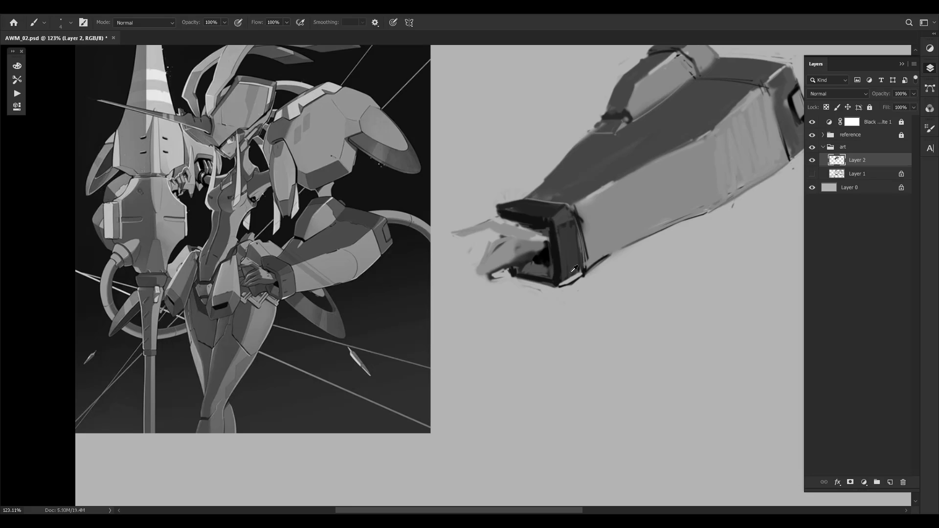
Define the wrist cuff's lower corner and darken its upper front edge above the fingers
left_click_drag(583, 271, 566, 280)
left_click(521, 270, "alt")
left_click_drag(495, 201, 499, 217)
left_click_drag(504, 220, 501, 208)
key("z")
mouse_move(243, 251)
left_mouse_down()
mouse_move(285, 252)
mouse_move(264, 243)
left_mouse_up()
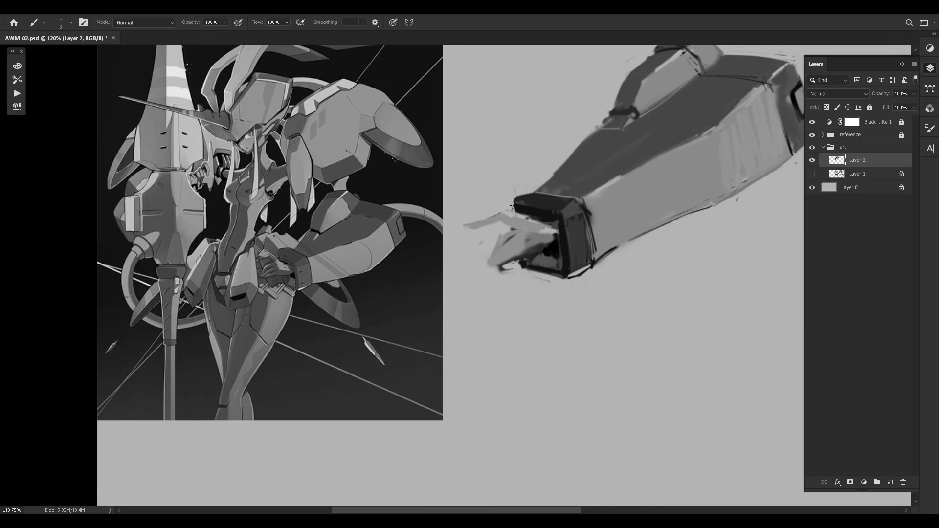
scroll(597, 199, "right", 2)
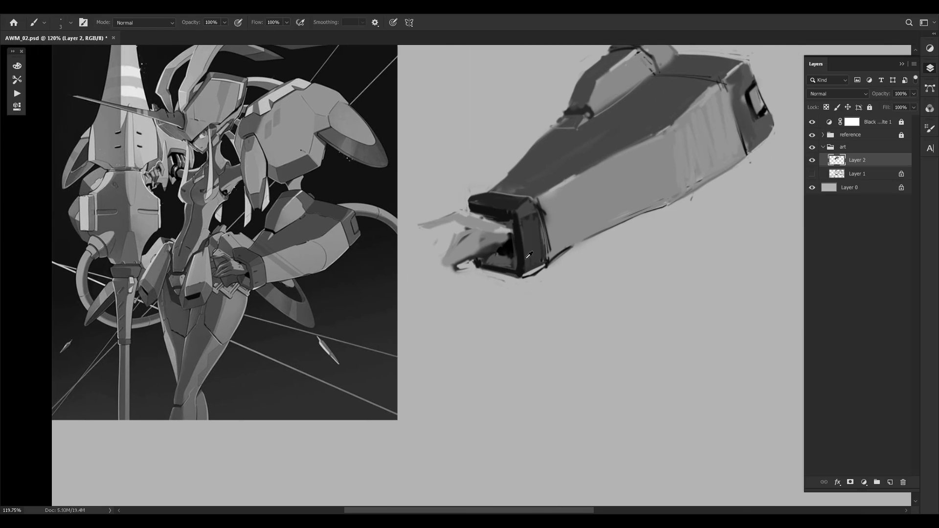
Clean up the wrist cuff's lower rear corner and bottom edge with sampled tones
key("z")
mouse_move(528, 274)
left_mouse_down()
mouse_move(567, 273)
mouse_move(661, 195)
left_mouse_up()
mouse_move(558, 260)
left_mouse_down()
mouse_move(522, 278)
mouse_move(532, 272)
left_mouse_up()
left_click(545, 273, "alt")
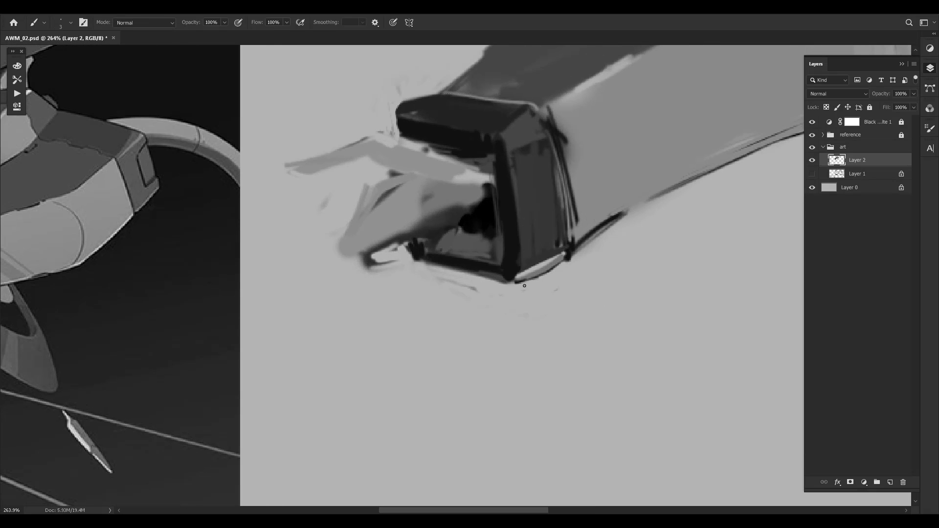
left_click(543, 267, "alt")
left_click(548, 266, "alt")
left_click(556, 248, "alt")
mouse_move(563, 250)
left_mouse_down()
mouse_move(503, 251)
mouse_move(565, 237)
left_mouse_up()
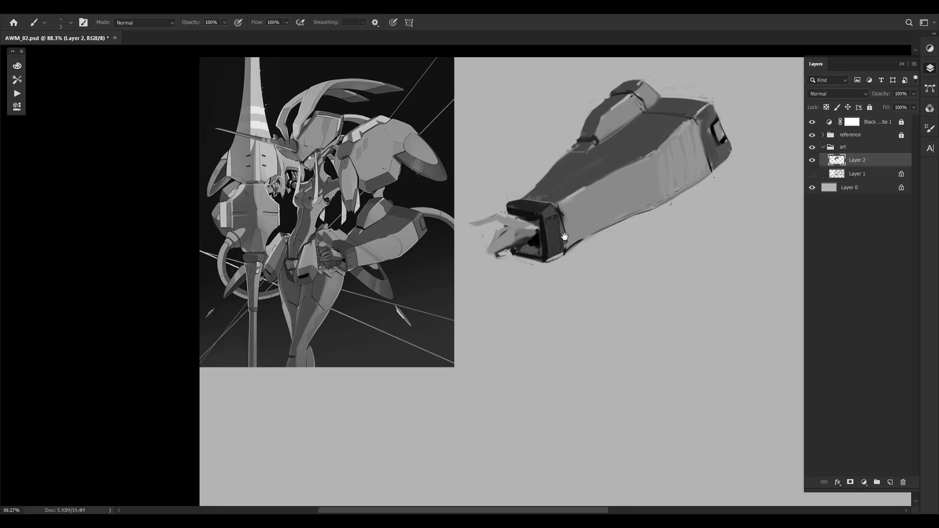
Redefine the vertical seam between the wrist cuff and the forearm with sampled tones and save the painting
scroll(564, 236, "up", 2)
left_click(556, 268, "alt")
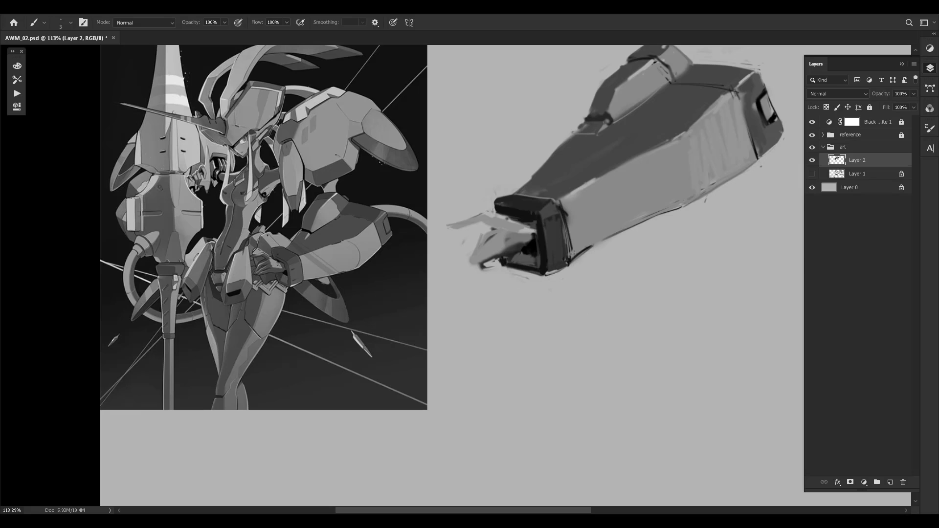
left_click(567, 274, "alt")
left_click(575, 247, "alt")
left_click(571, 223, "alt")
left_click(569, 207, "alt")
left_click_drag(566, 207, 569, 249)
left_click_drag(565, 211, 569, 227)
mouse_move(608, 197)
left_mouse_down()
mouse_move(593, 198)
mouse_move(607, 202)
left_mouse_up()
key("ctrl+s")
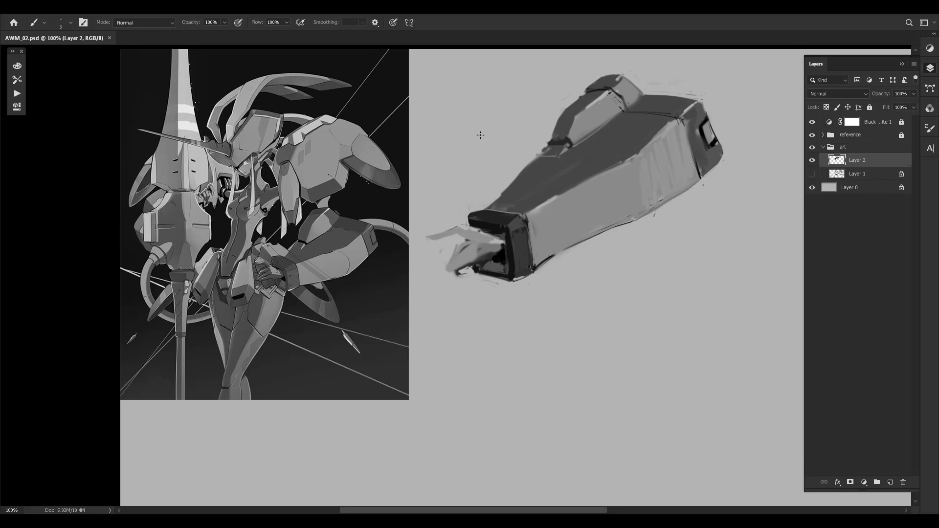
Touch up the cuff's side face and the forearm's edge beside it with sampled tones
left_click(581, 166, "alt")
left_click(585, 210, "alt")
left_click(516, 241, "alt")
left_click_drag(519, 235, 516, 232)
left_click_drag(547, 264, 533, 263)
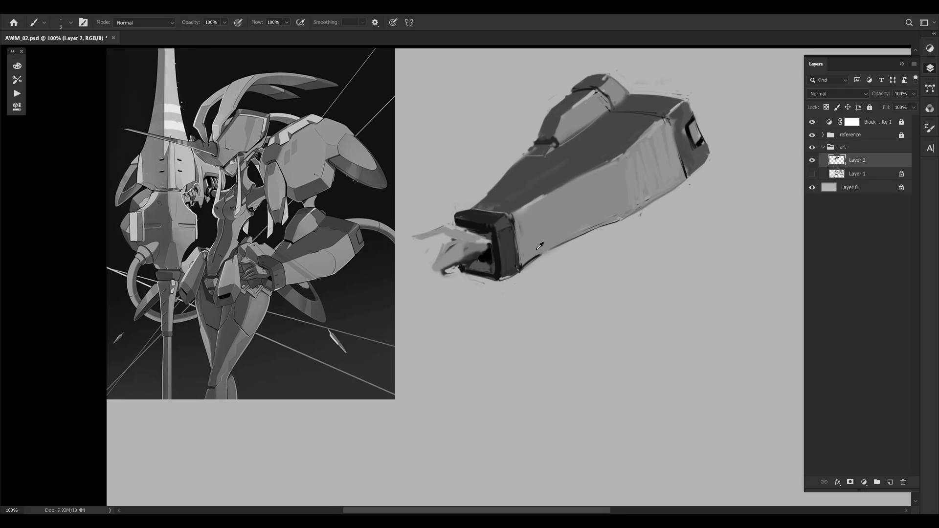
Refine the forearm's lower contour from the cuff toward the middle with sampled tones, undoing an unwanted stroke
left_click(556, 230, "alt")
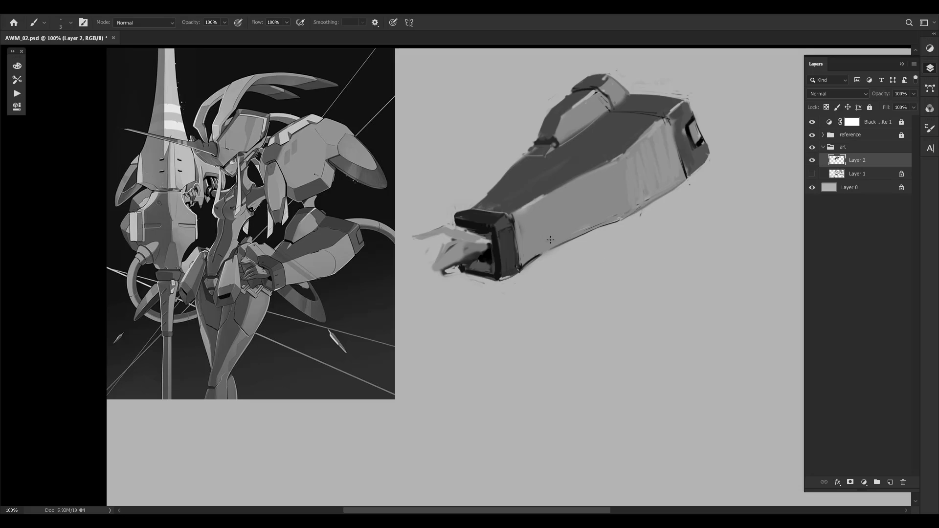
left_click(538, 249, "alt")
left_click(607, 223, "alt")
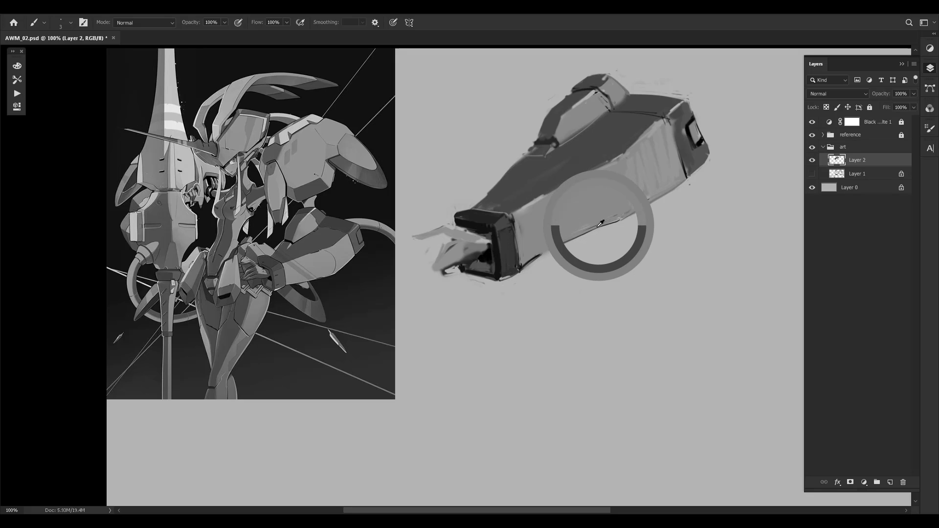
left_click(571, 239, "alt")
left_click_drag(542, 254, 631, 216)
key("ctrl+z")
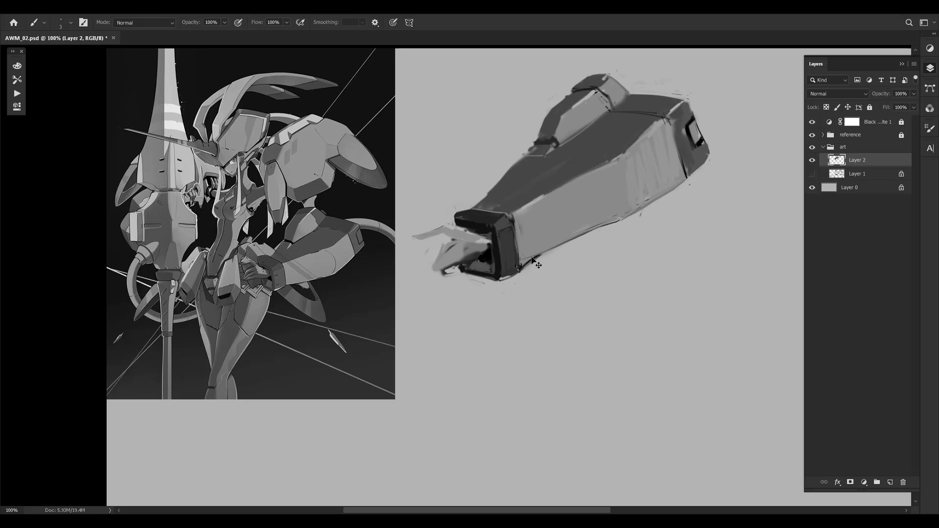
left_click_drag(524, 262, 552, 249)
left_click_drag(613, 222, 626, 216)
Rework the edges of the end plate's recessed slot and the area above it with sampled tones
left_click(700, 160, "alt")
left_click(690, 163, "alt")
left_click(692, 157, "alt")
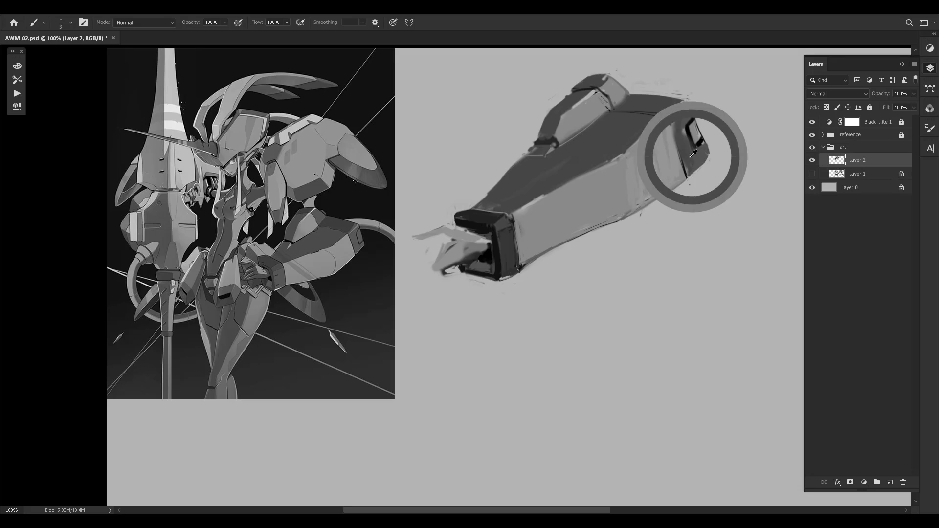
left_click_drag(705, 148, 697, 143)
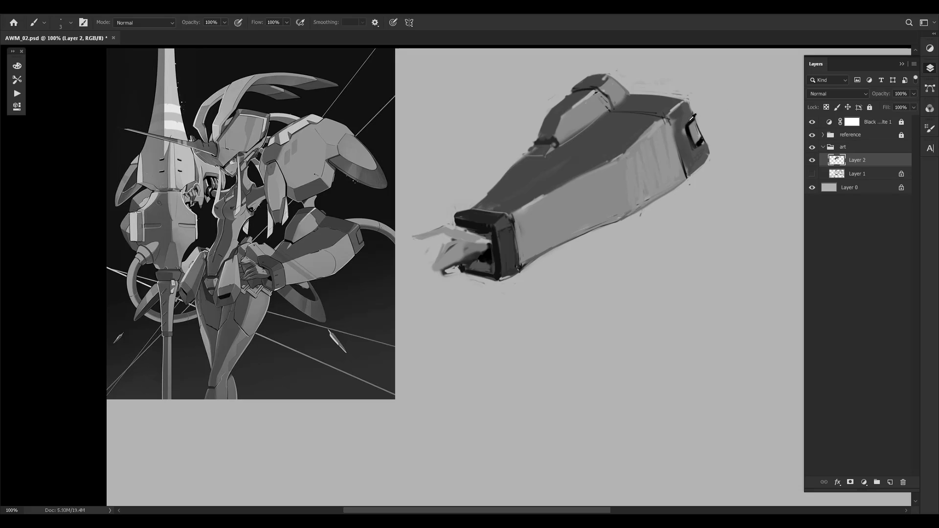
left_click(689, 121, "alt")
key("z")
left_click(691, 119, "alt")
left_click_drag(692, 120, 699, 121)
Check the forearm's shape in a horizontally mirrored view and restore the original orientation
key("ctrl+comma")
key("ctrl+comma")
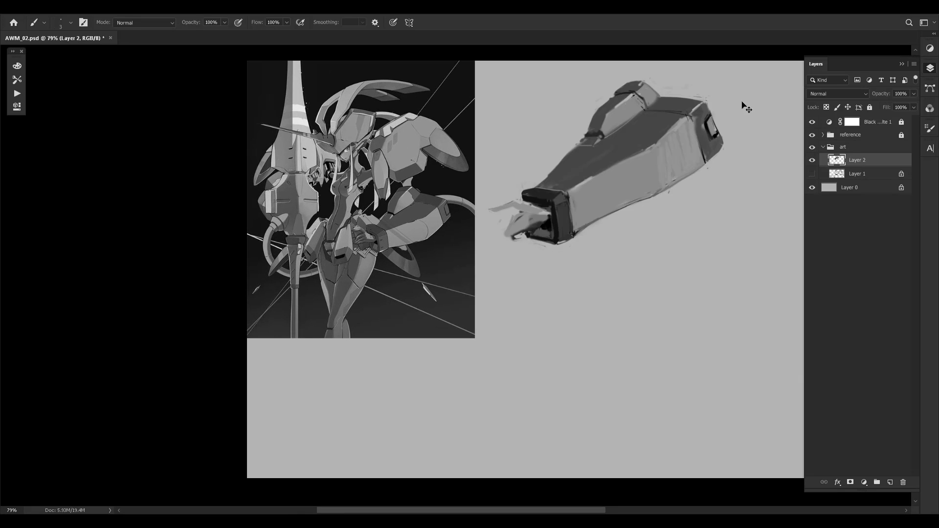
key("ctrl+shift+h")
key("z")
left_click_drag(714, 165, 731, 159)
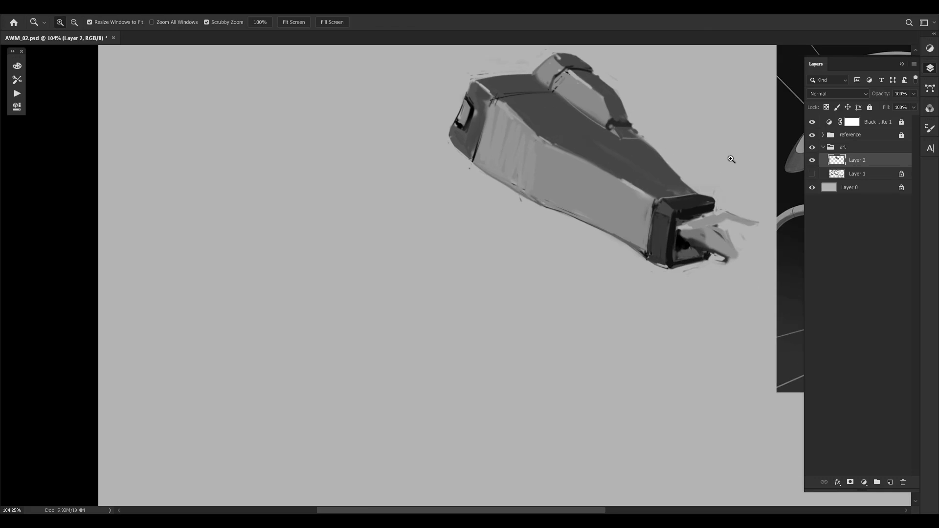
key("space")
left_click_drag(715, 191, 601, 220)
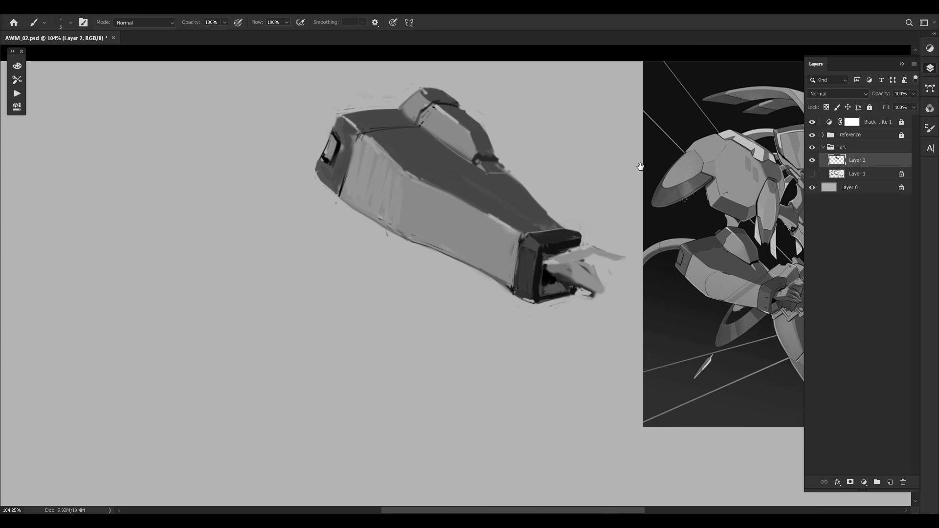
key("ctrl+shift+h")
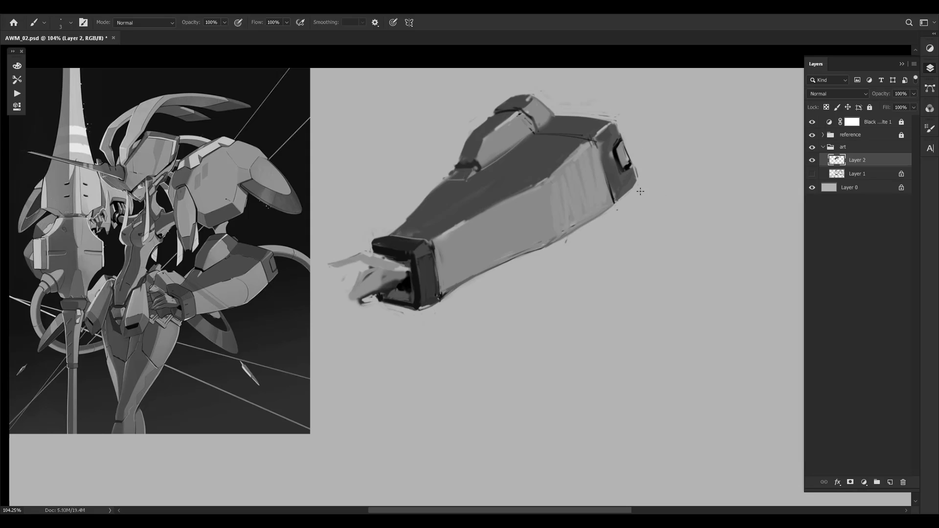
Touch up the end plate's outer edge and upper corner with sampled tones, comparing them with the reference
mouse_move(632, 162)
left_mouse_down()
mouse_move(640, 193)
mouse_move(636, 180)
left_mouse_up()
left_click(603, 129, "alt")
key("z")
left_click_drag(262, 280, 317, 273)
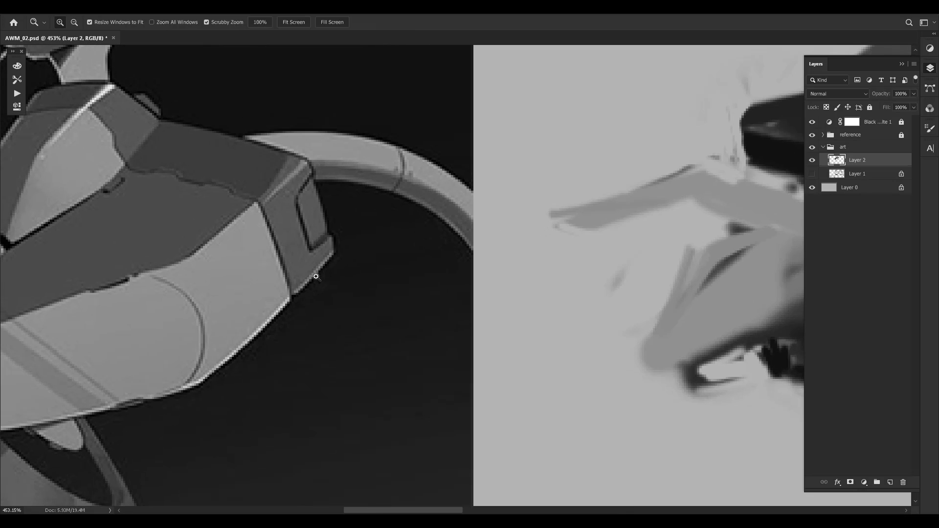
key("z")
left_click_drag(395, 244, 332, 243)
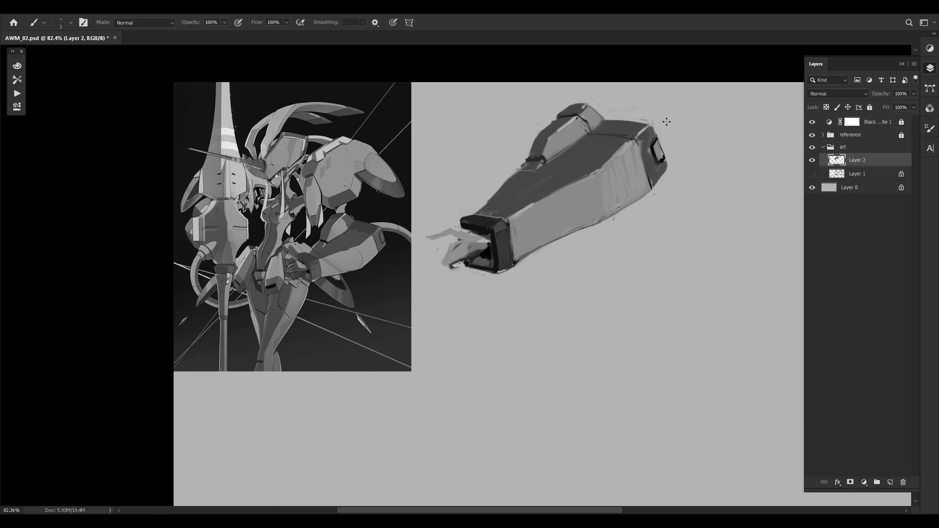
key("z")
mouse_move(652, 125)
left_mouse_down()
mouse_move(673, 123)
mouse_move(652, 124)
left_mouse_up()
left_click(636, 129, "alt")
key("z")
key("b")
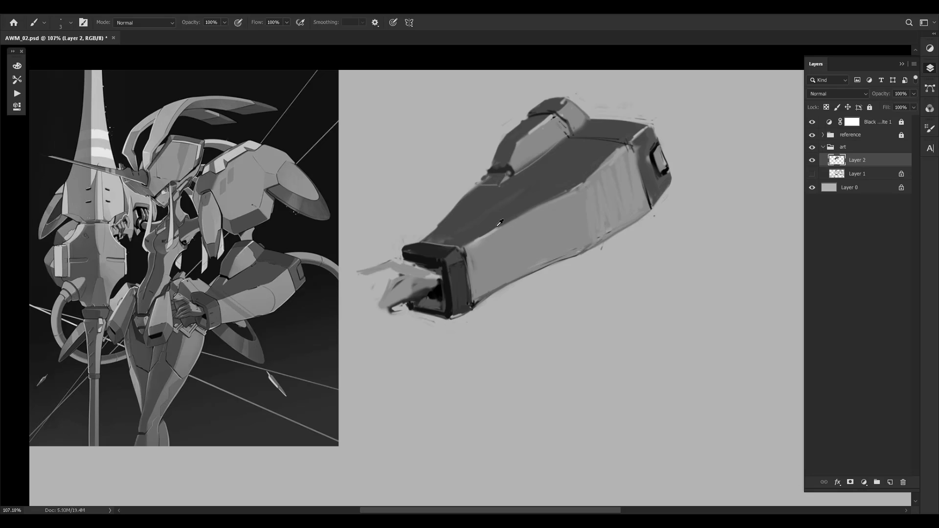
Examine the stepped panel seam across the top of the reference's forearm
left_click(500, 224, "alt")
left_click(496, 229, "alt")
key("z")
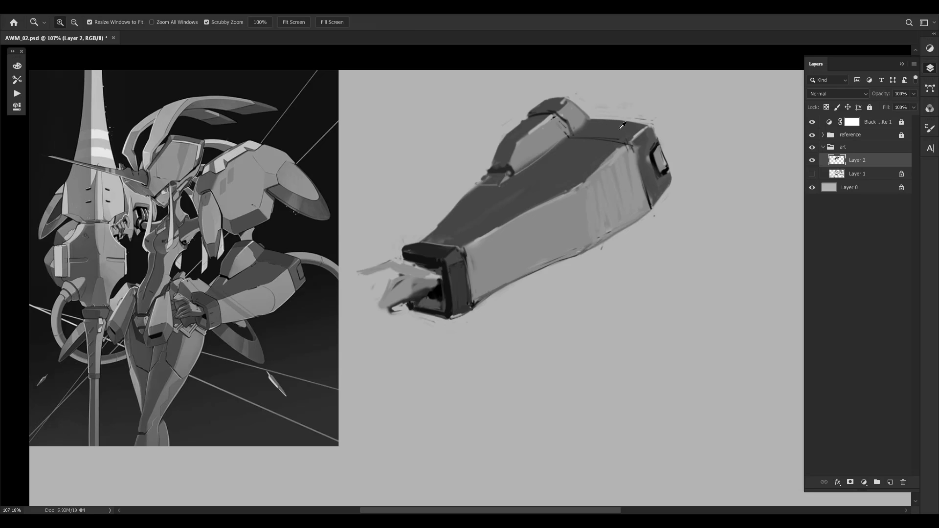
mouse_move(278, 267)
left_mouse_down()
mouse_move(344, 231)
mouse_move(282, 238)
left_mouse_up()
key("z")
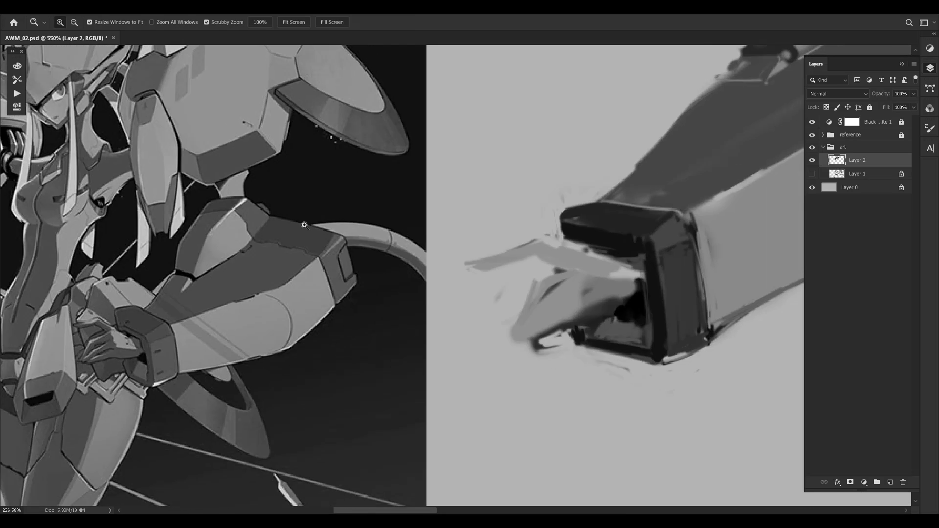
left_click_drag(399, 223, 372, 223)
key("z")
left_click_drag(709, 94, 730, 93)
Draw a dark notched seam across the forearm's top face from the raised plate to the end plate
left_click(697, 98, "alt")
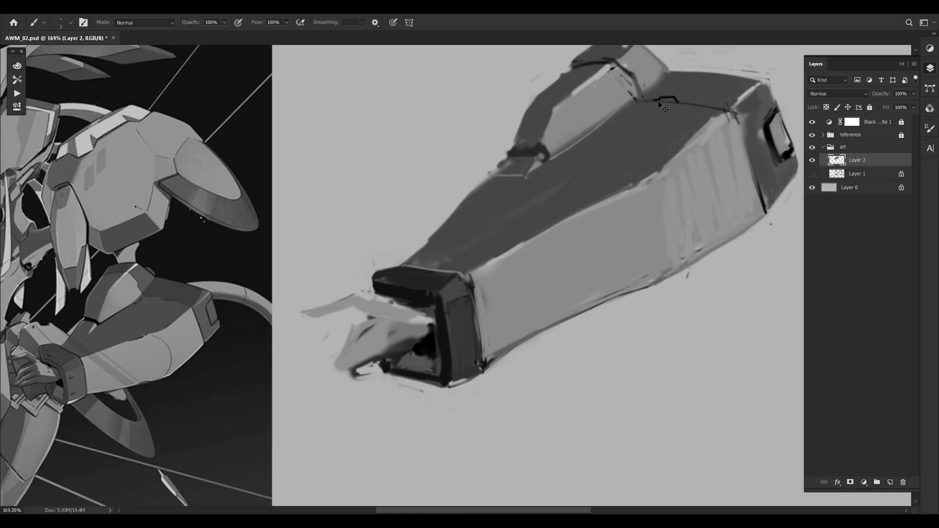
mouse_move(657, 99)
left_mouse_down()
mouse_move(712, 102)
mouse_move(682, 104)
left_mouse_up()
key("ctrl+z")
key("ctrl+z")
key("ctrl+z")
mouse_move(695, 100)
left_mouse_down()
mouse_move(708, 103)
mouse_move(636, 100)
left_mouse_up()
left_click_drag(723, 111, 713, 108)
left_click_drag(728, 104, 709, 61)
left_click_drag(733, 121, 668, 121)
left_click_drag(638, 82, 643, 82)
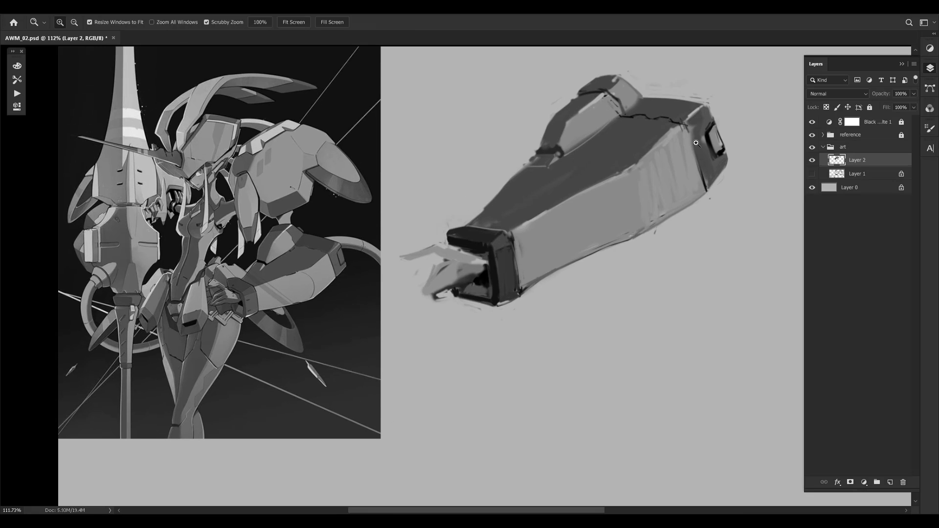
Try redrawing the line down the end plate's front edge in a sampled tone
left_click(708, 179, "alt")
left_click_drag(689, 128, 701, 171)
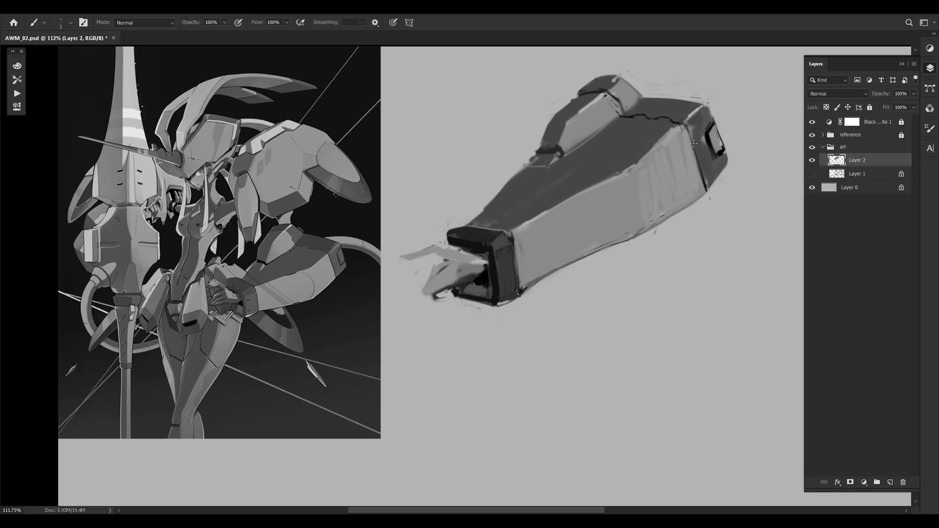
key("ctrl+z")
left_click_drag(687, 128, 701, 171)
key("ctrl+z")
left_click_drag(688, 128, 706, 184)
key("ctrl+z")
key("ctrl+z")
Compare the painted end plate and notched seam with the reference's forearm
key("z")
left_click_drag(644, 134, 656, 128)
left_click_drag(229, 292, 245, 274)
left_click_drag(704, 111, 673, 116)
key("b")
left_click_drag(614, 237, 497, 362)
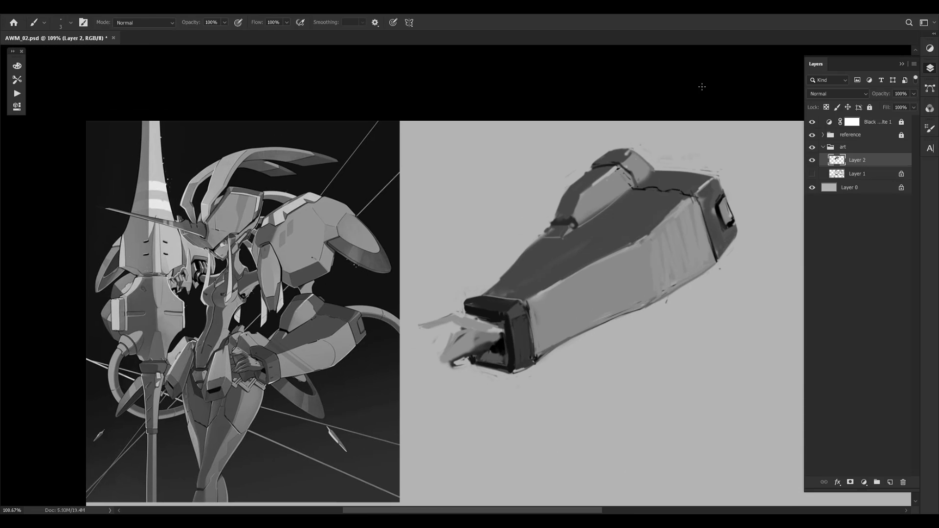
left_click(702, 189, "alt")
key("z")
left_click_drag(714, 173, 725, 169)
key("b")
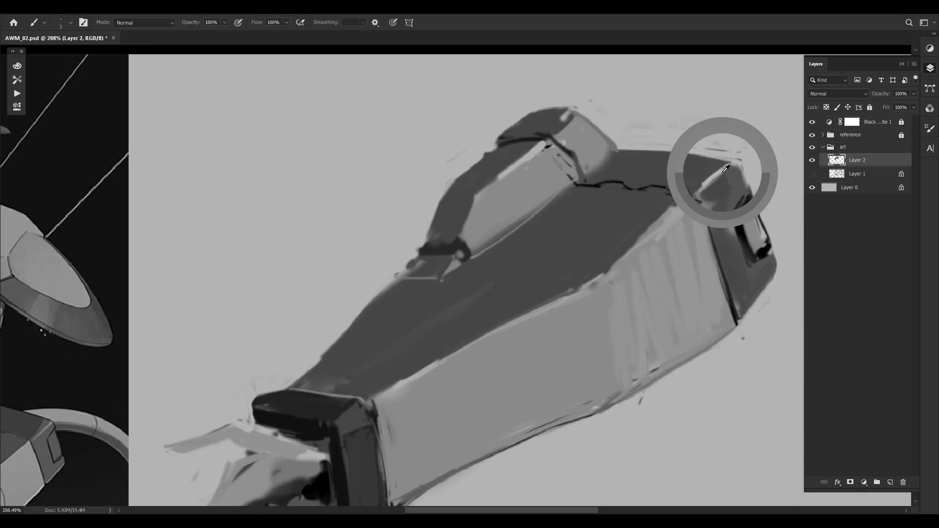
Work a thin lighter edge along the notched seam with a sampled tone, undoing unwanted strokes
left_click(602, 162, "alt")
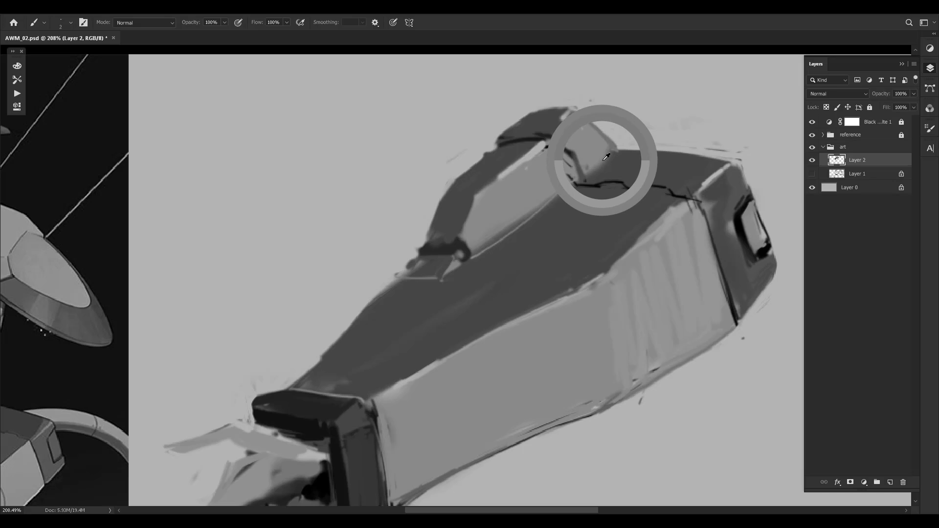
left_click_drag(587, 183, 621, 180)
key("ctrl+z")
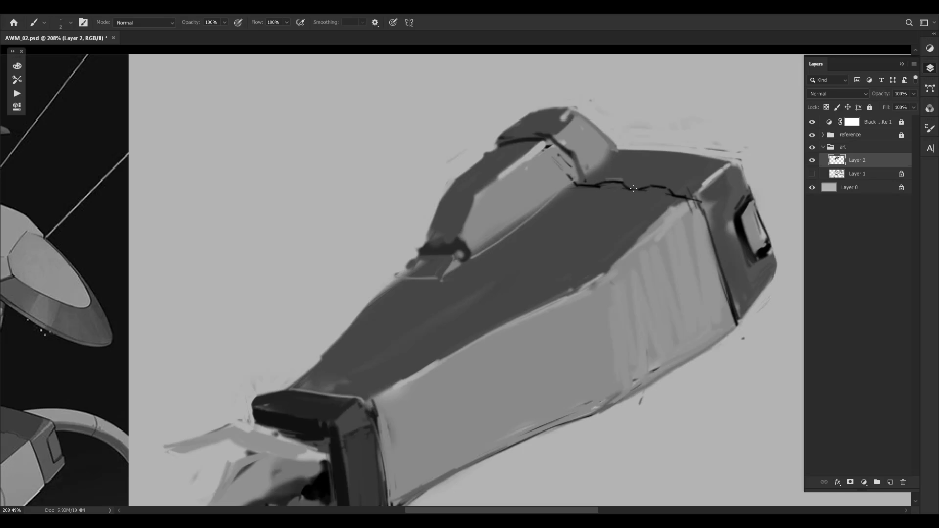
key("ctrl+z")
mouse_move(425, 185)
left_mouse_down()
mouse_move(695, 218)
mouse_move(551, 214)
mouse_move(465, 226)
left_mouse_up()
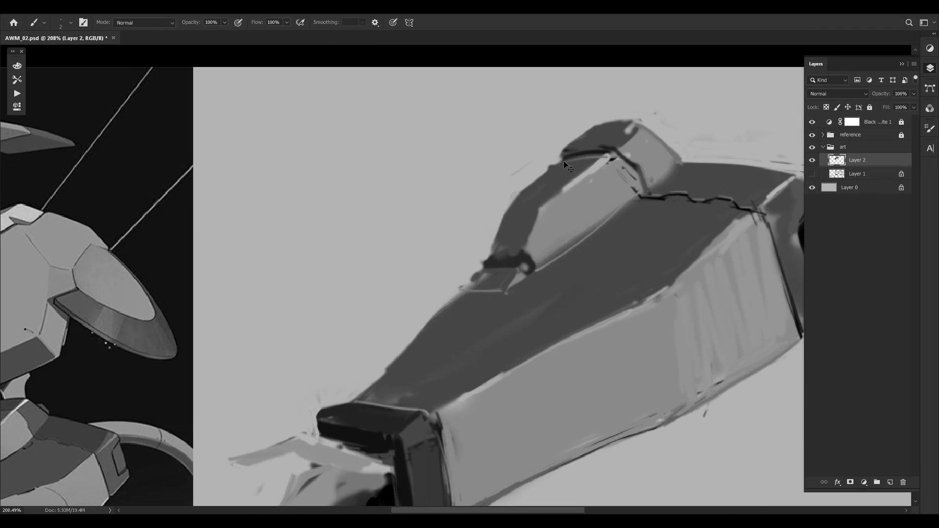
Try a thin line down the end plate's face just behind its front seam
left_click_drag(758, 196, 626, 164)
left_click_drag(654, 225, 669, 286)
key("ctrl+z")
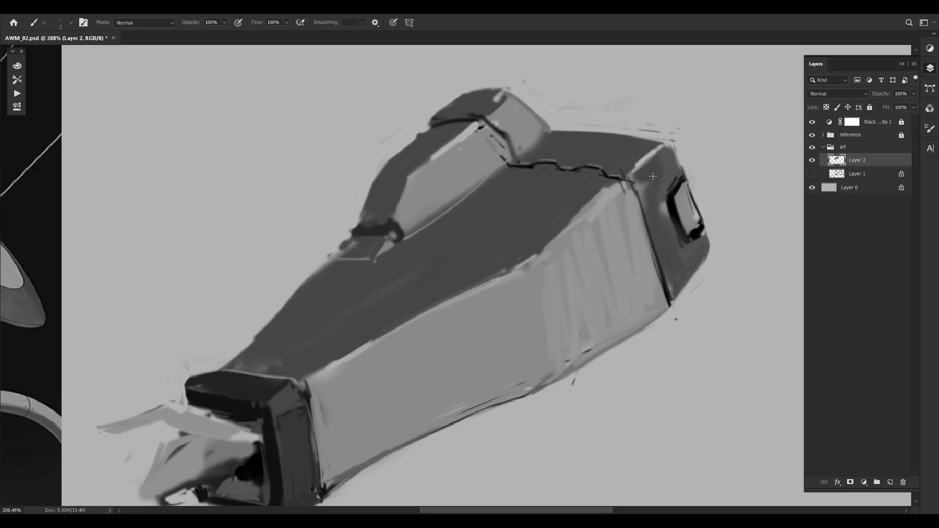
Try sketching the end plate's recessed slot outline on empty canvas beside the enlarged reference
left_click_drag(669, 179, 654, 180)
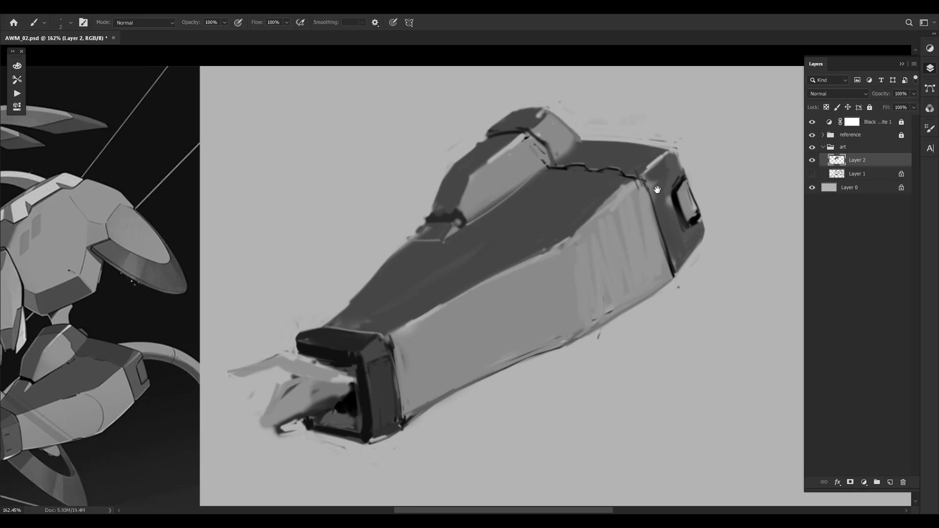
left_click_drag(724, 174, 743, 171)
left_click_drag(262, 313, 543, 228)
left_click_drag(320, 338, 363, 318)
left_click(311, 285, "alt")
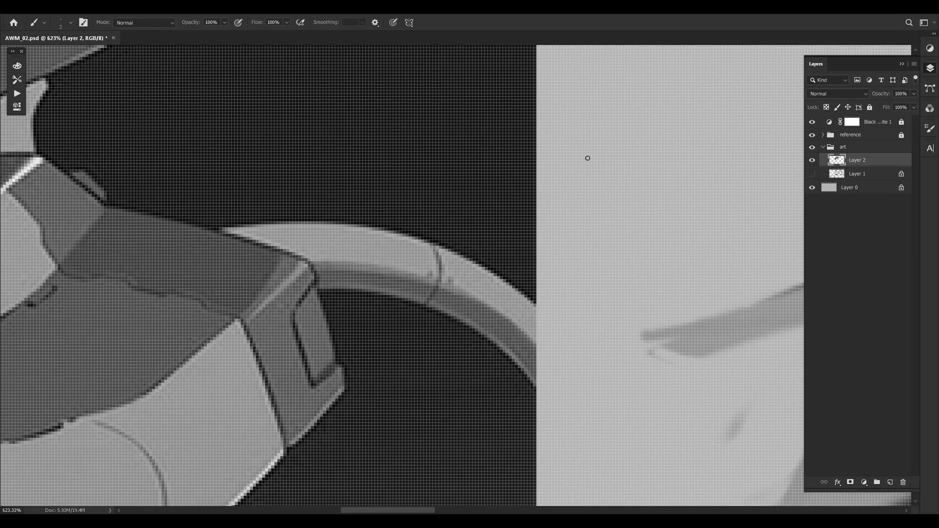
mouse_move(590, 146)
left_mouse_down()
mouse_move(600, 168)
mouse_move(589, 181)
mouse_move(620, 254)
mouse_move(650, 274)
mouse_move(601, 174)
left_mouse_up()
key("ctrl+z")
mouse_move(631, 249)
left_mouse_down()
mouse_move(596, 178)
mouse_move(610, 187)
left_mouse_up()
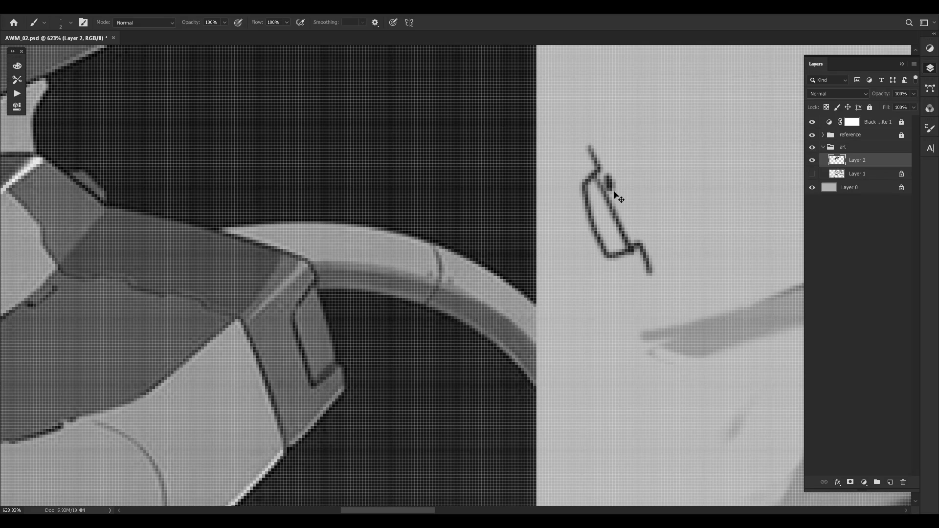
key("ctrl+z")
key("ctrl+z")
key("ctrl+z")
key("ctrl+z")
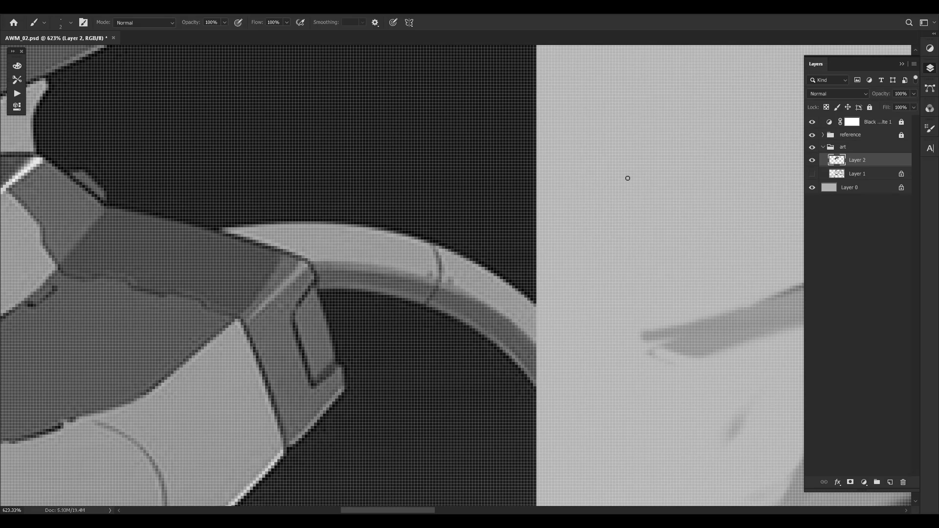
Paint out the dark line on the slot's outer side and refine the end plate's outer edge with sampled tones
left_click_drag(673, 145, 587, 145)
left_click_drag(585, 199, 366, 264)
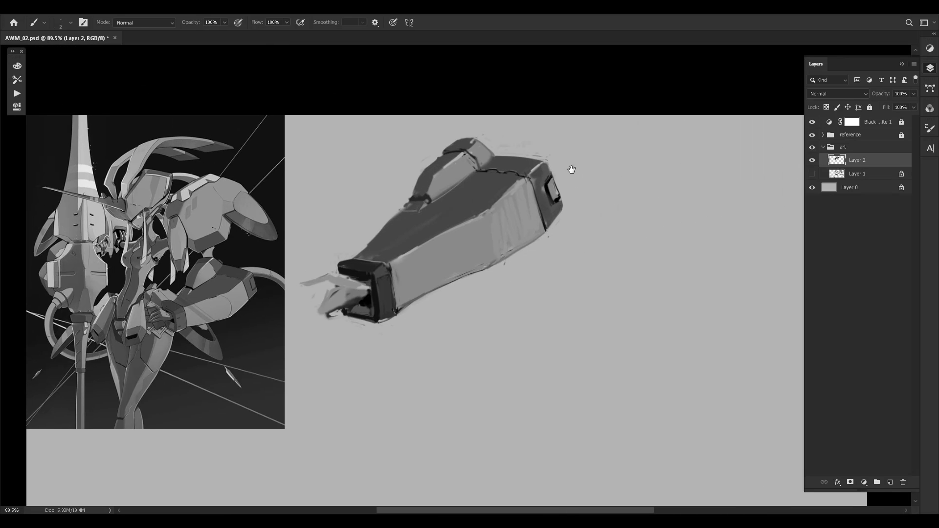
scroll(571, 169, "up", 3)
scroll(540, 176, "up", 1)
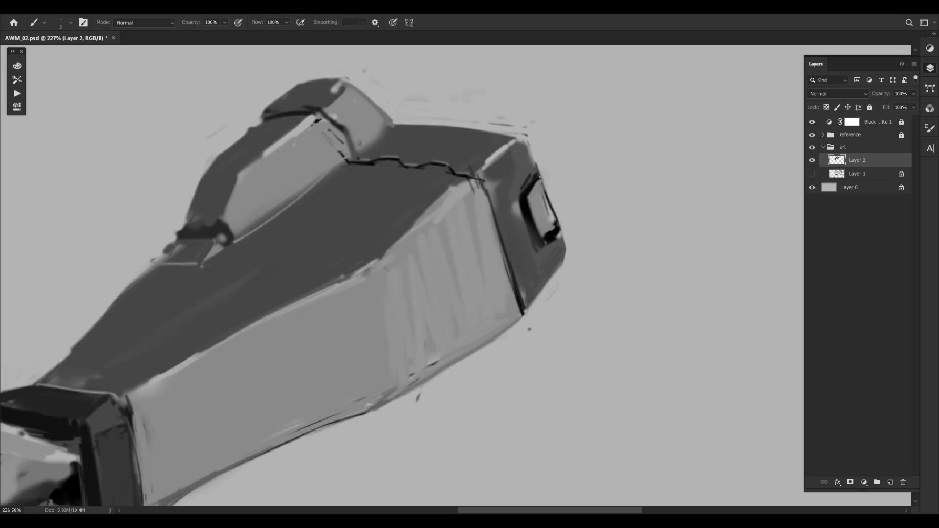
left_click(542, 167, "alt")
left_click(539, 160, "alt")
left_click_drag(539, 176, 560, 232)
left_click_drag(527, 148, 537, 168)
left_click(530, 151, "alt")
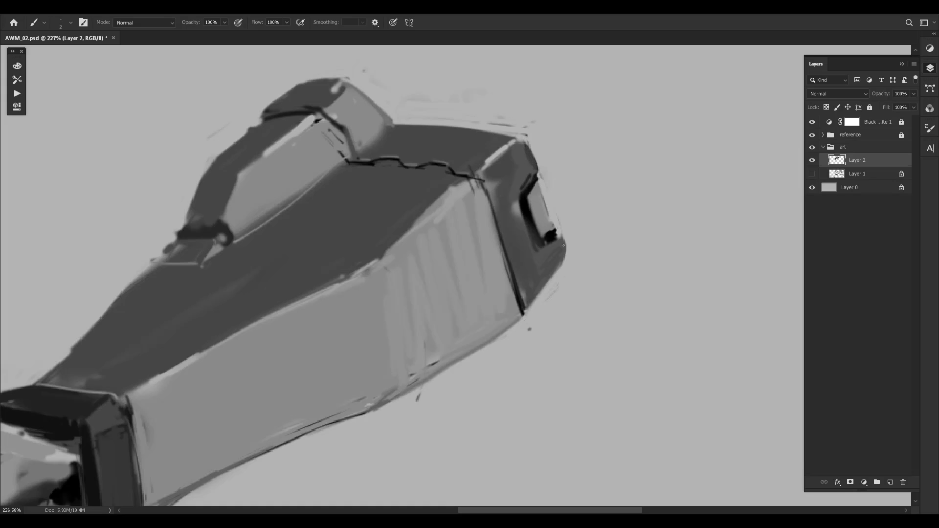
left_click_drag(562, 237, 565, 247)
key("ctrl+z")
Flip the canvas horizontally to examine the whole forearm's shape, and restore its original orientation
left_click_drag(571, 211, 544, 228)
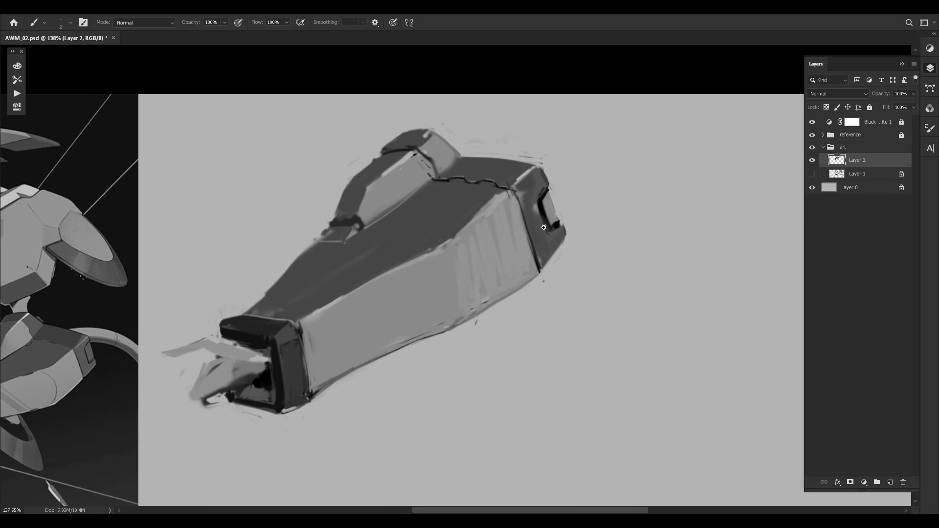
key("ctrl+comma")
key("ctrl+comma")
key("ctrl+comma")
key("ctrl+comma")
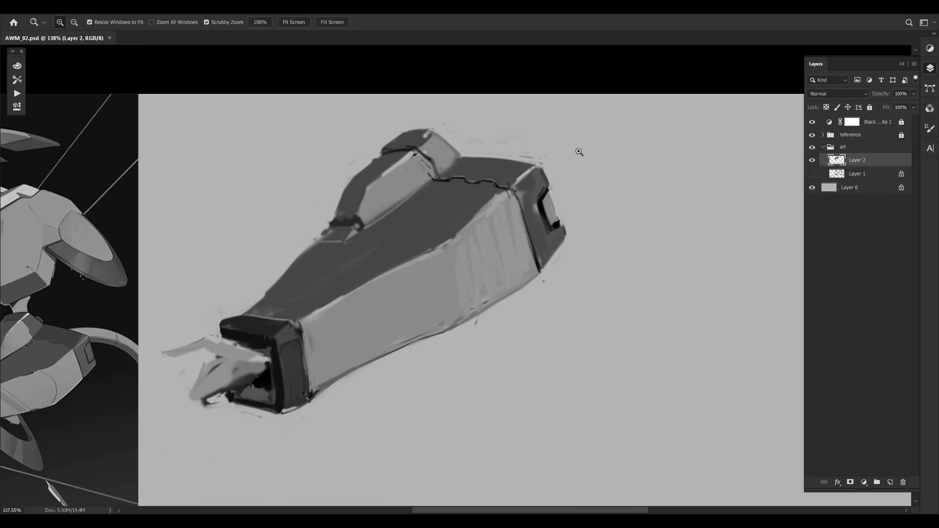
left_click_drag(609, 144, 574, 117)
key("ctrl+shift+h")
left_click_drag(598, 174, 510, 170)
left_click_drag(352, 178, 403, 111)
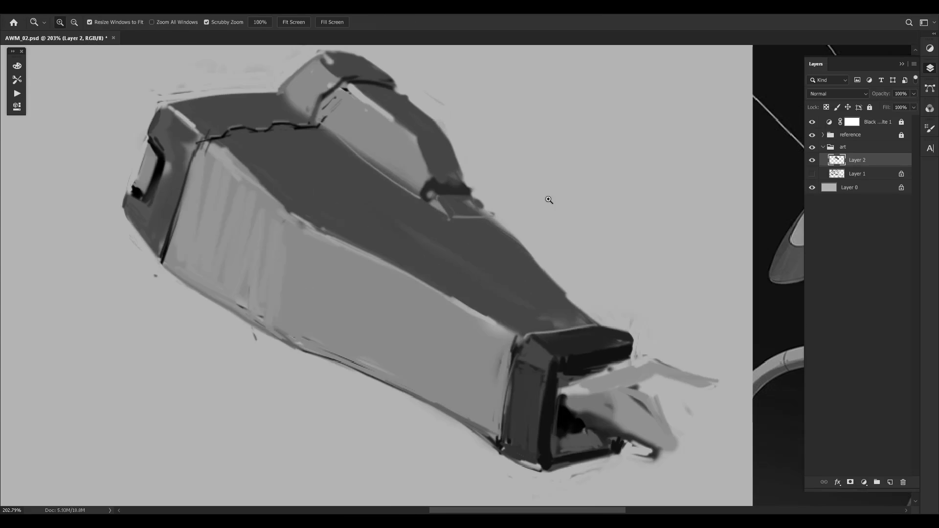
left_click_drag(548, 198, 509, 181)
left_click_drag(598, 149, 566, 130)
key("ctrl+shift+h")
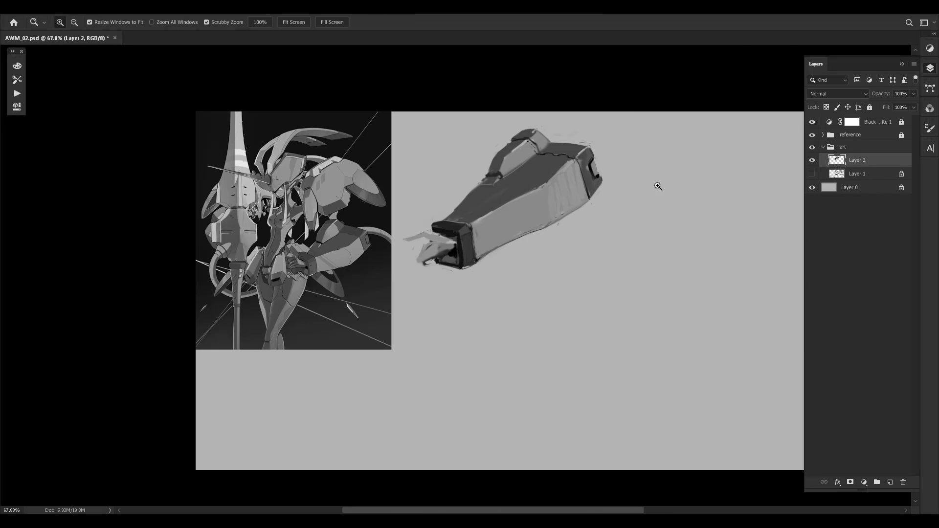
Paint a thin light edge along the ridge of the raised fin's top block, undoing a stray stroke
left_click_drag(656, 184, 662, 88)
mouse_move(532, 158)
left_mouse_down()
mouse_move(542, 141)
mouse_move(591, 129)
mouse_move(542, 117)
mouse_move(557, 109)
left_mouse_up()
mouse_move(558, 108)
left_mouse_down()
mouse_move(569, 100)
mouse_move(576, 133)
left_mouse_up()
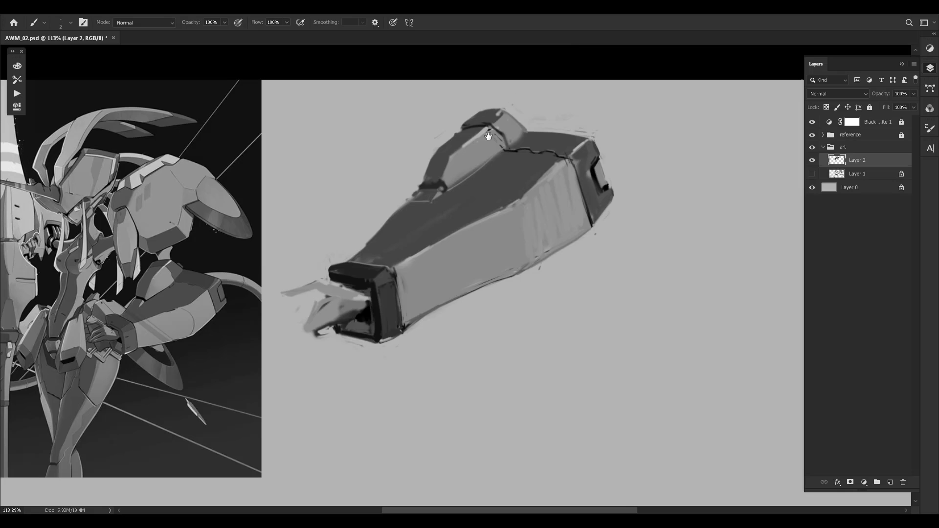
left_click_drag(488, 136, 521, 138)
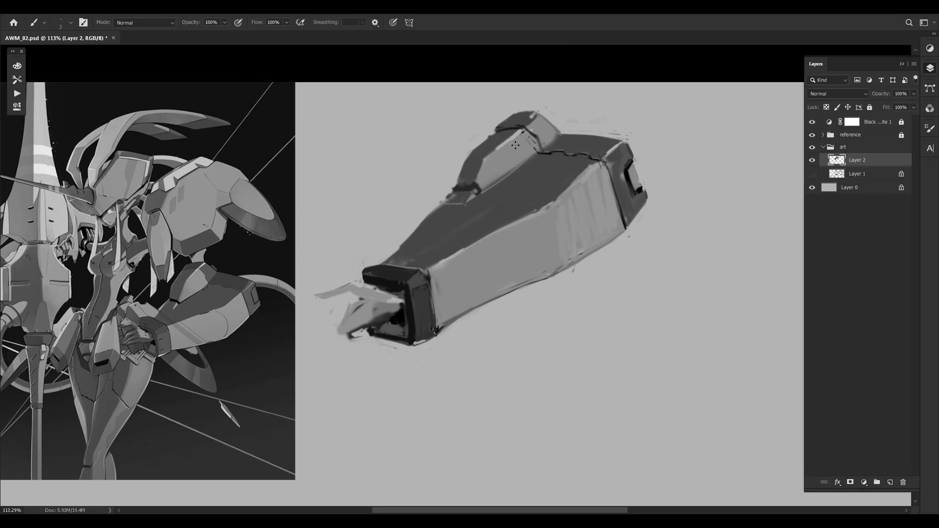
left_click(530, 119, "alt")
left_click(549, 114, "alt")
key("z")
left_click_drag(202, 272, 215, 240)
left_click_drag(481, 129, 459, 128)
mouse_move(638, 79)
left_mouse_down()
mouse_move(551, 93)
mouse_move(552, 103)
left_mouse_up()
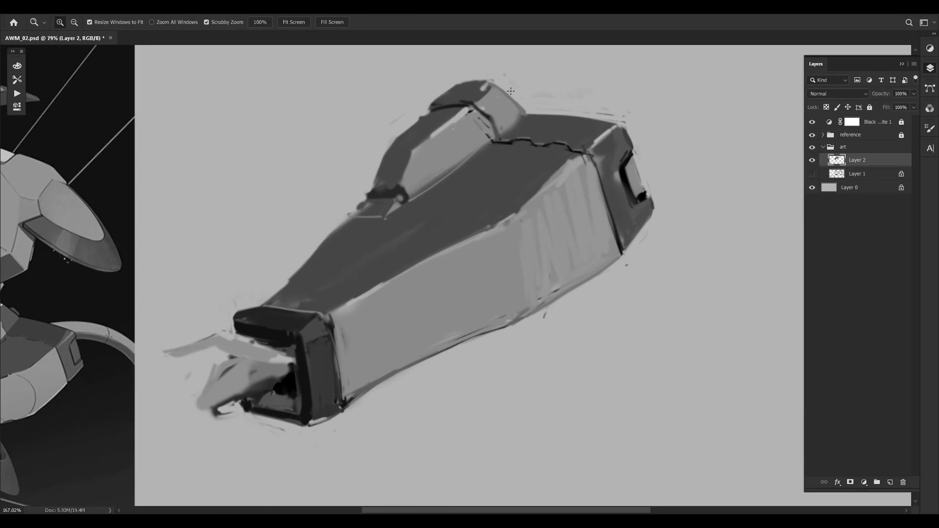
left_click(460, 113, "alt")
mouse_move(468, 115)
left_mouse_down()
mouse_move(492, 92)
mouse_move(465, 115)
mouse_move(489, 88)
mouse_move(477, 100)
left_mouse_up()
key("ctrl+z")
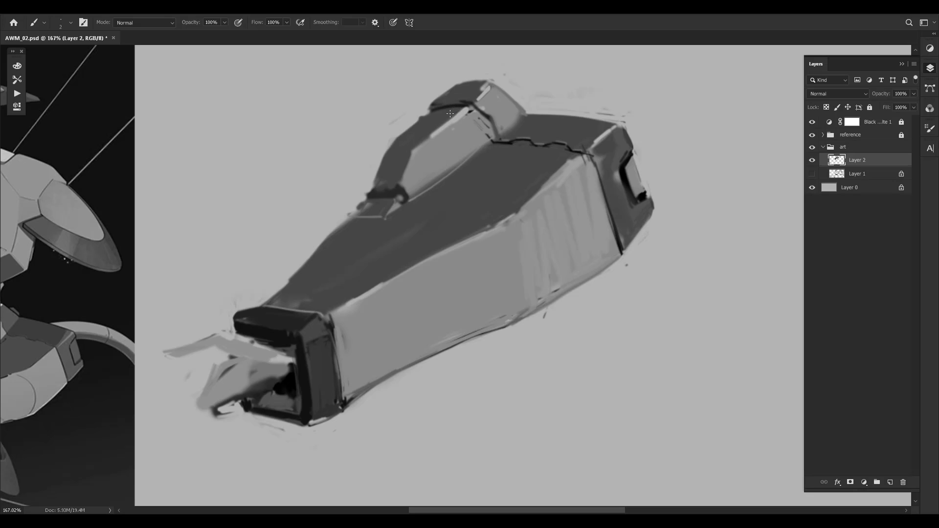
Clean up the raised fin's dark upper band and its light inner edge with sampled tones
left_click(446, 113, "alt")
left_click(452, 129, "alt")
mouse_move(434, 135)
left_mouse_down()
mouse_move(458, 117)
mouse_move(426, 141)
left_mouse_up()
left_click(431, 132, "alt")
left_click(465, 110, "alt")
left_click(466, 104, "alt")
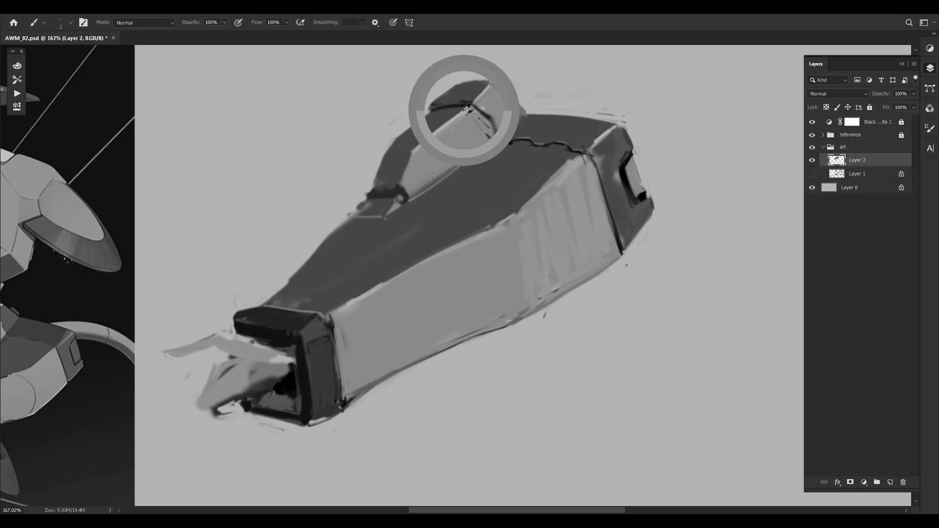
left_click(523, 77, "alt")
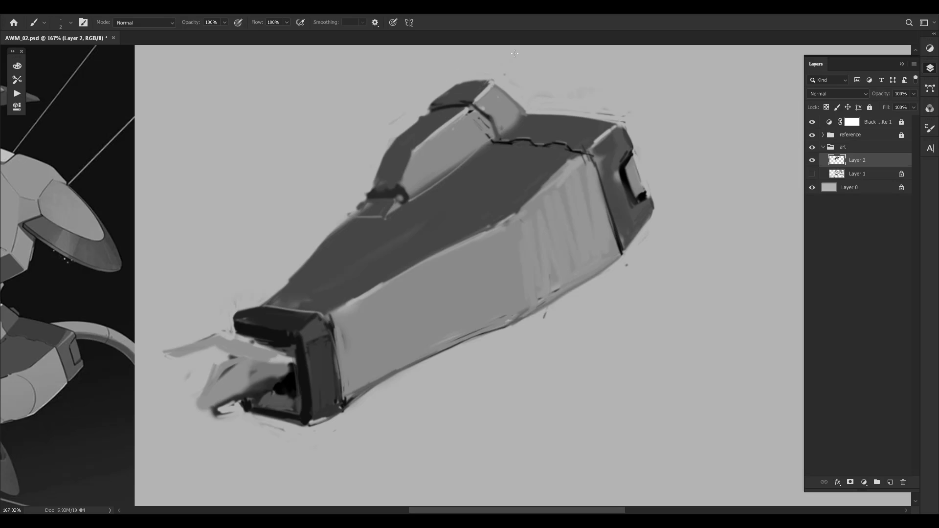
Trim the forearm's upper contour between the wrist cuff and the fin with a sampled tone, undoing unwanted strokes
left_click_drag(587, 150, 553, 148)
left_click_drag(509, 178, 519, 177)
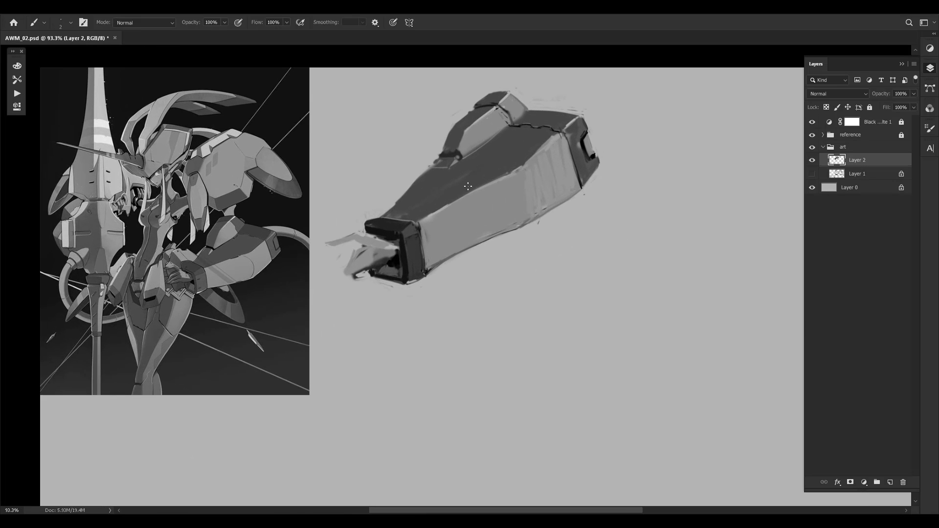
left_click_drag(439, 244, 458, 245)
mouse_move(467, 184)
left_mouse_down()
mouse_move(473, 146)
mouse_move(529, 153)
mouse_move(459, 172)
mouse_move(477, 174)
left_mouse_up()
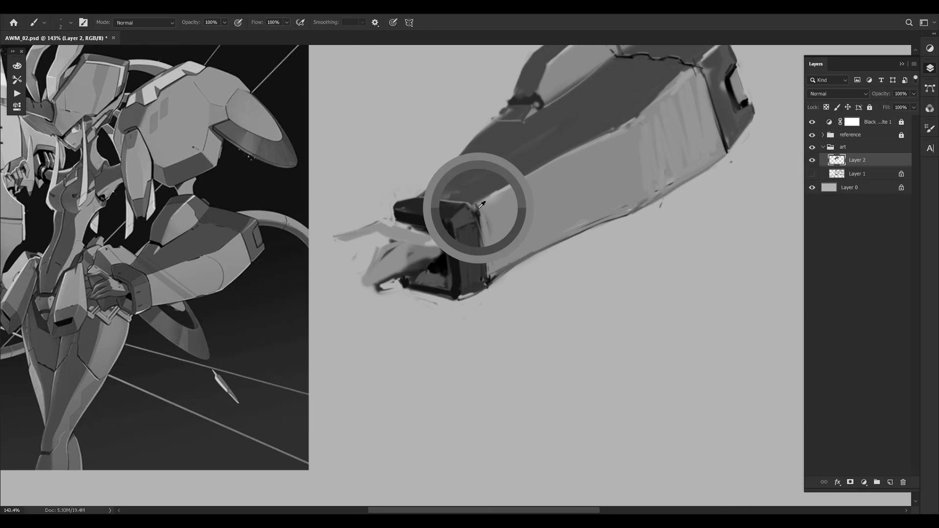
left_click_drag(421, 198, 446, 174)
key("ctrl+z")
left_click(474, 210, "alt")
key("ctrl+z")
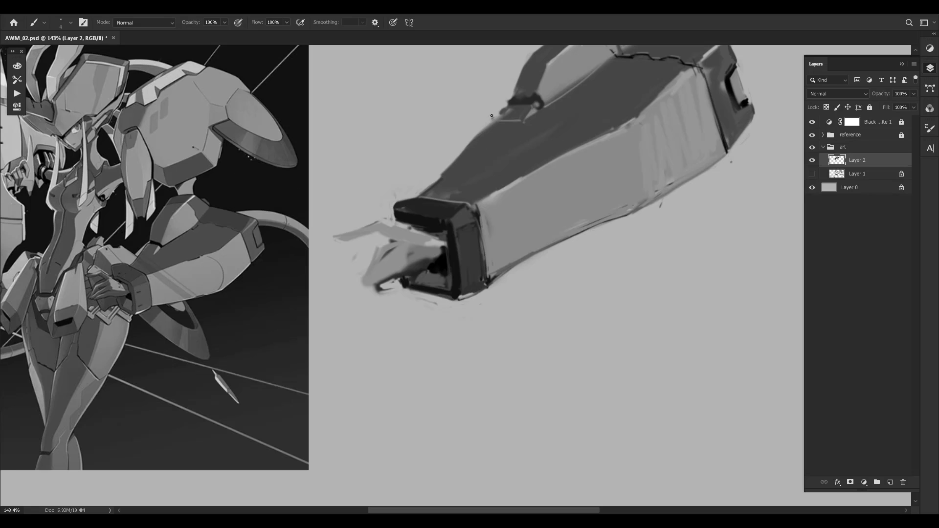
left_click_drag(428, 186, 513, 106)
Work a thin dark outline along the forearm's upper edge from the cuff towards the fin, undoing unwanted attempts
left_click_drag(649, 103, 558, 155)
left_click(377, 251, "alt")
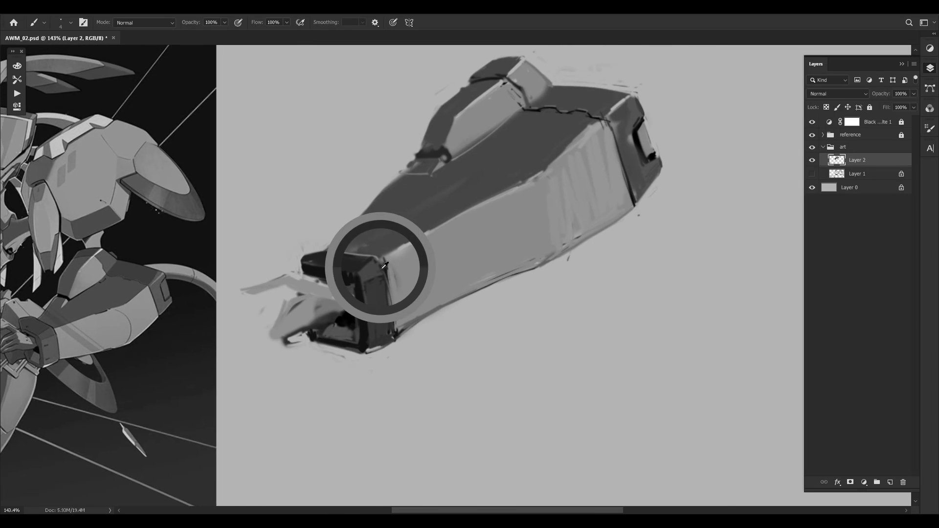
left_click(383, 266, "alt")
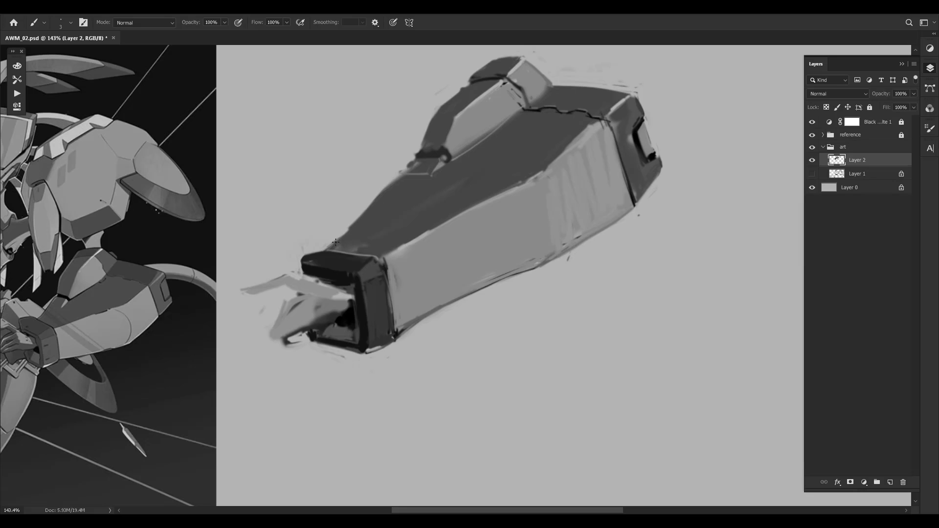
left_click_drag(336, 242, 399, 175)
key("ctrl+z")
left_click_drag(327, 247, 416, 159)
key("ctrl+z")
Paint over the light patch below the fin's lower joint with a sampled dark tone, leaving a small light wedge
mouse_move(455, 164)
left_mouse_down()
mouse_move(486, 167)
mouse_move(476, 167)
left_mouse_up()
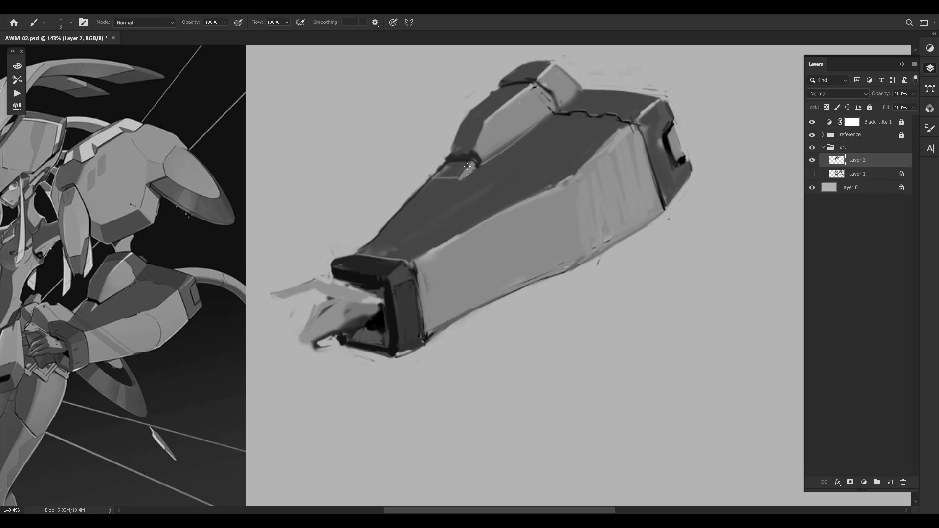
left_click_drag(463, 175, 477, 161)
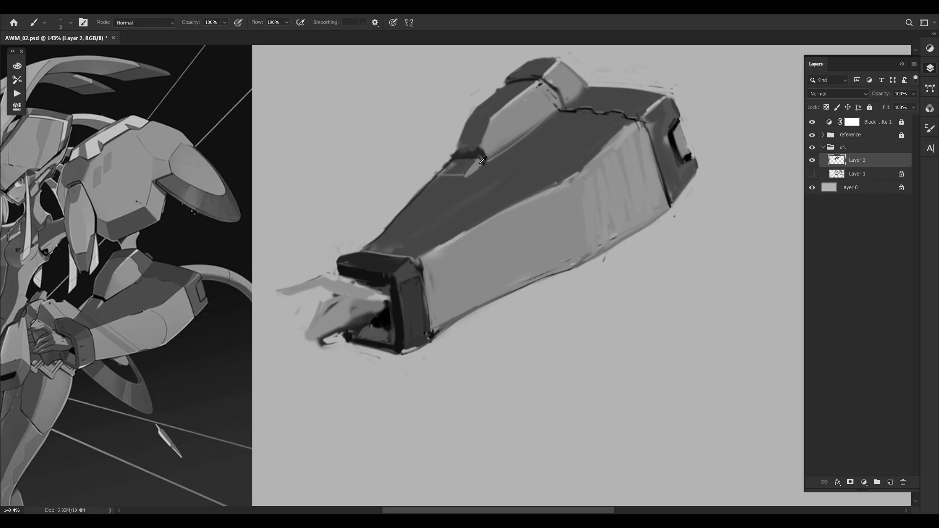
left_click(454, 163, "alt")
left_click_drag(444, 163, 433, 174)
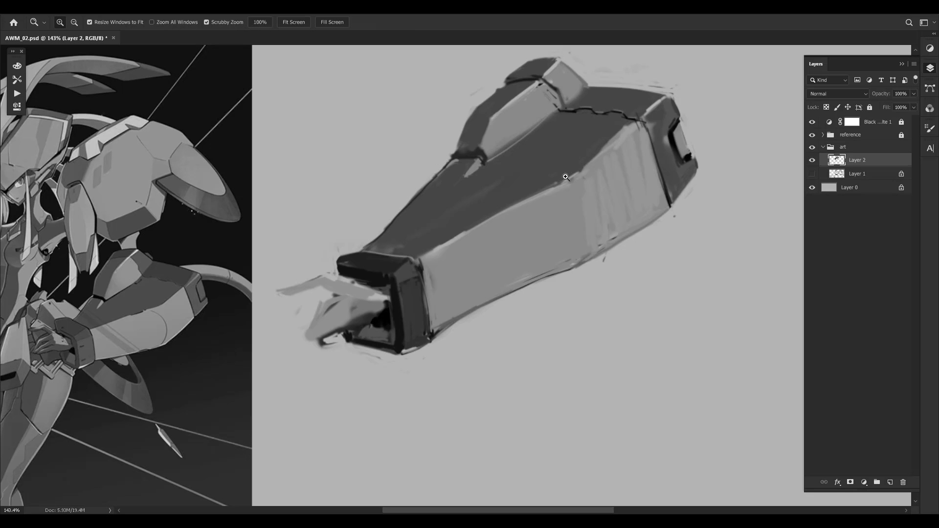
Configure the brush with Texture and Transfer enabled and Shape Dynamics and Color Dynamics disabled
left_click_drag(586, 169, 543, 174, "ctrl")
left_click_drag(643, 149, 680, 142, "ctrl")
left_click_drag(468, 201, 443, 240)
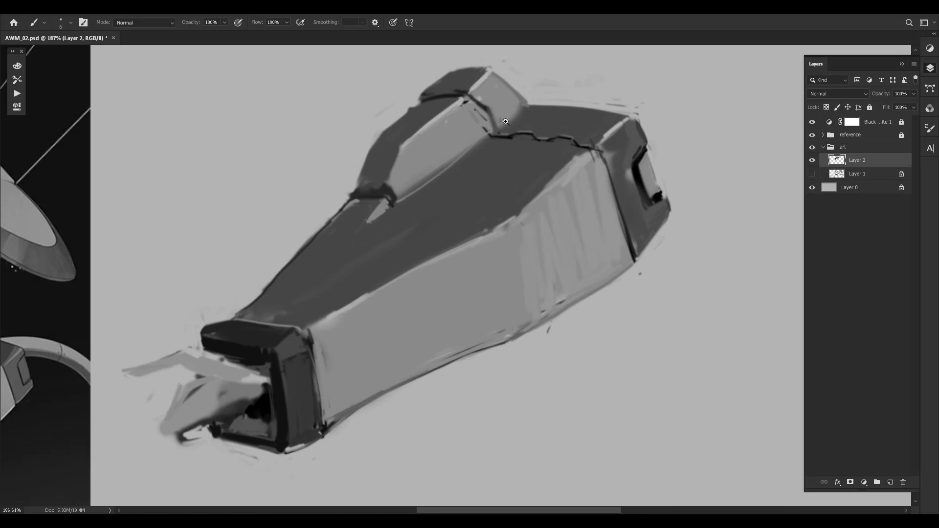
left_click_drag(601, 189, 547, 191, "ctrl")
left_click(930, 129)
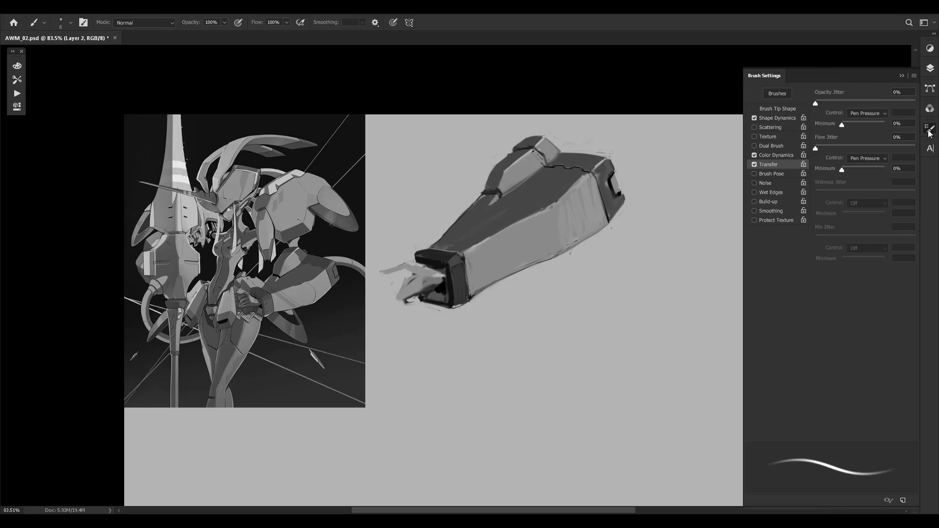
key("z")
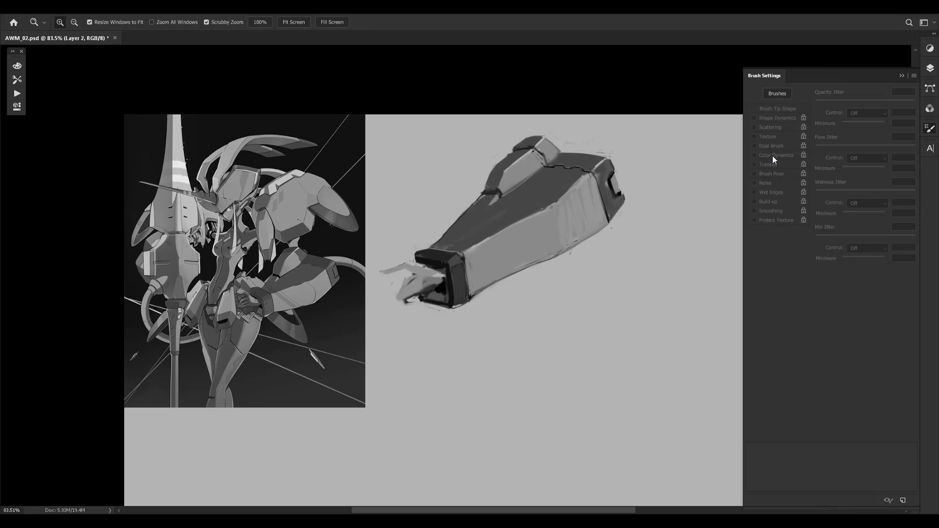
key("b")
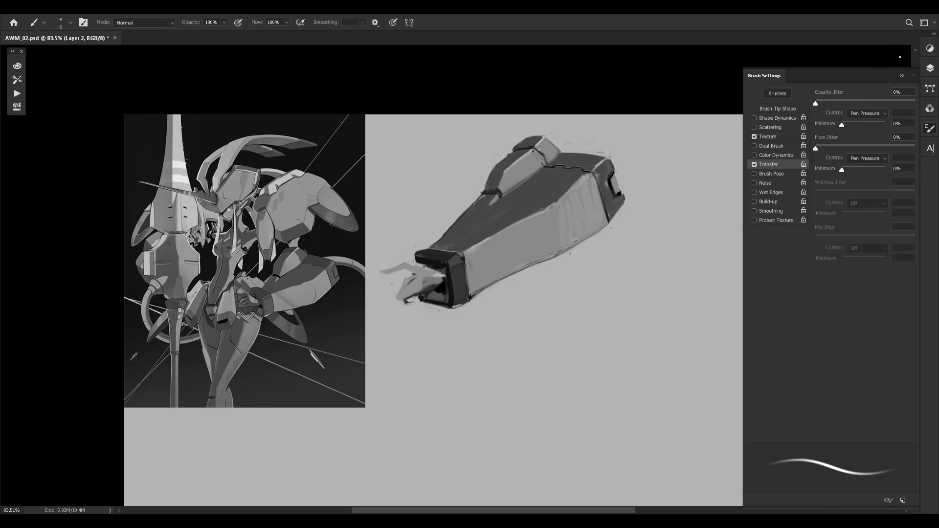
left_click(930, 68)
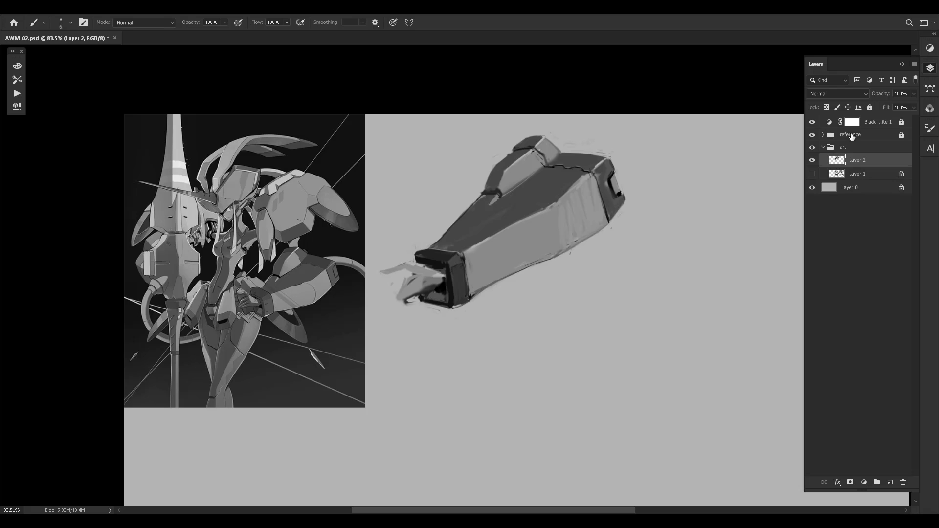
Examine the painted forearm up close and at a distance beside the reference robot
key("z")
left_click_drag(508, 223, 531, 146)
key("b")
mouse_move(600, 187)
left_mouse_down()
mouse_move(639, 171)
mouse_move(644, 126)
left_mouse_up()
key("z")
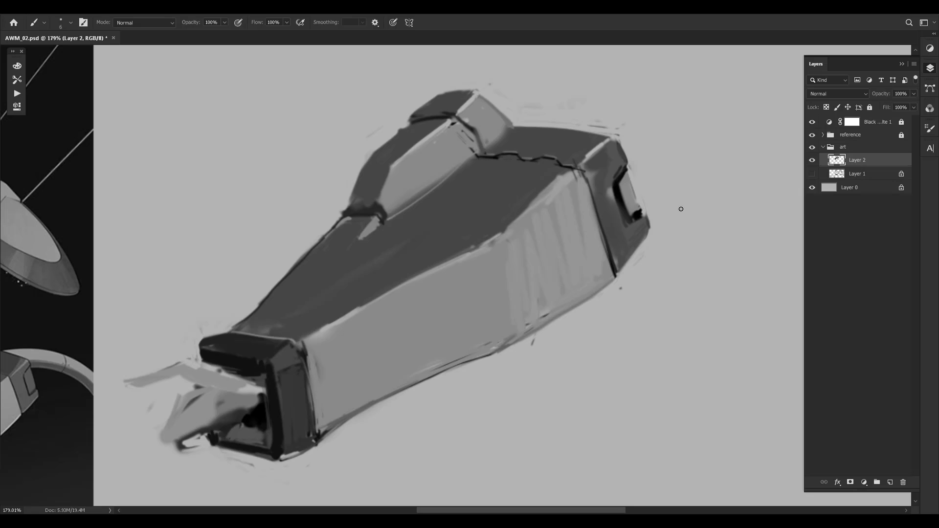
key("z")
left_click_drag(659, 188, 638, 103)
left_click_drag(658, 169, 656, 167)
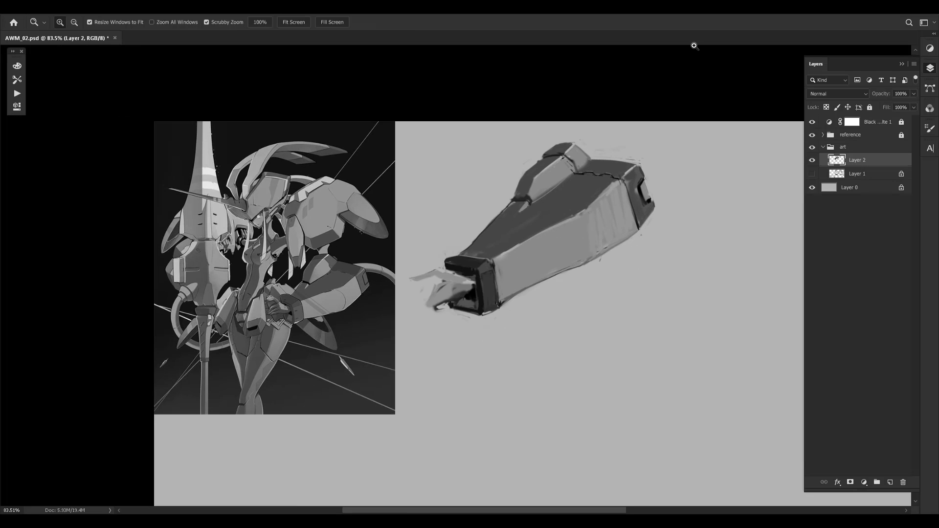
Mirror the canvas to check the forearm's silhouette and cuff from the opposite direction, and mirror it back
key("ctrl+shift+h")
left_click_drag(617, 241, 557, 213)
left_click_drag(552, 215, 556, 217)
key("z")
mouse_move(537, 251)
left_mouse_down()
mouse_move(555, 204)
mouse_move(525, 187)
left_mouse_up()
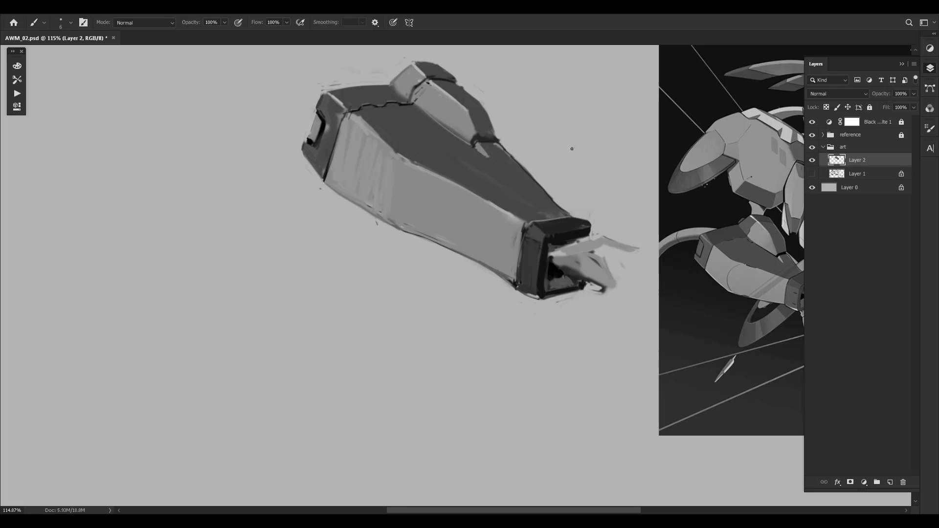
left_click_drag(530, 221, 543, 221)
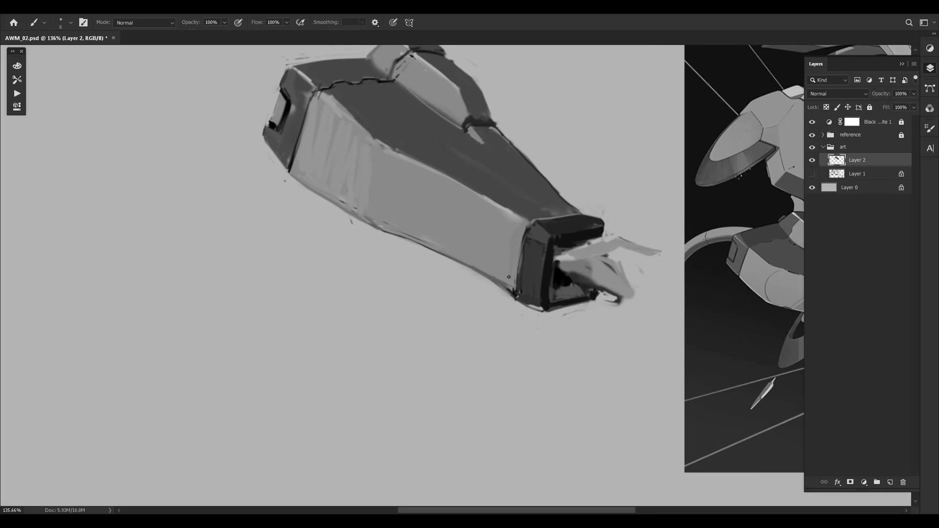
mouse_move(575, 183)
left_mouse_down()
mouse_move(545, 180)
mouse_move(547, 145)
left_mouse_up()
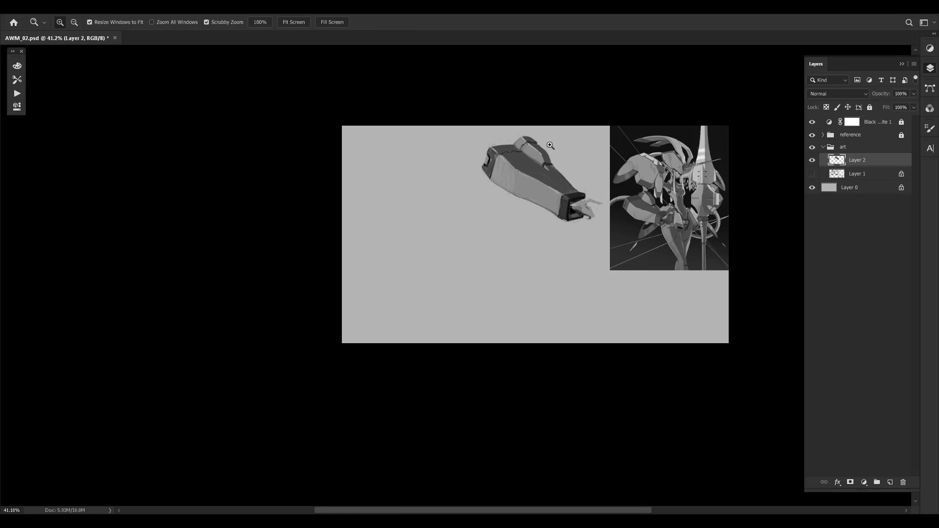
mouse_move(549, 196)
left_mouse_down()
mouse_move(619, 167)
mouse_move(551, 221)
left_mouse_up()
left_click_drag(599, 159, 531, 157)
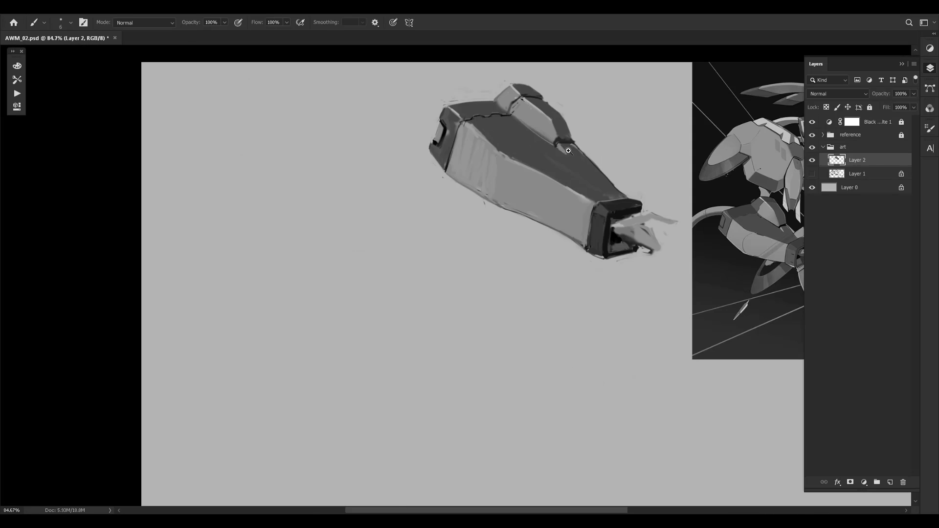
key("ctrl+shift+h")
Paint a thin light curved line down the wrist cuff's side face and along its corner next to the forearm
left_click_drag(716, 189, 643, 198)
left_click_drag(409, 216, 511, 236)
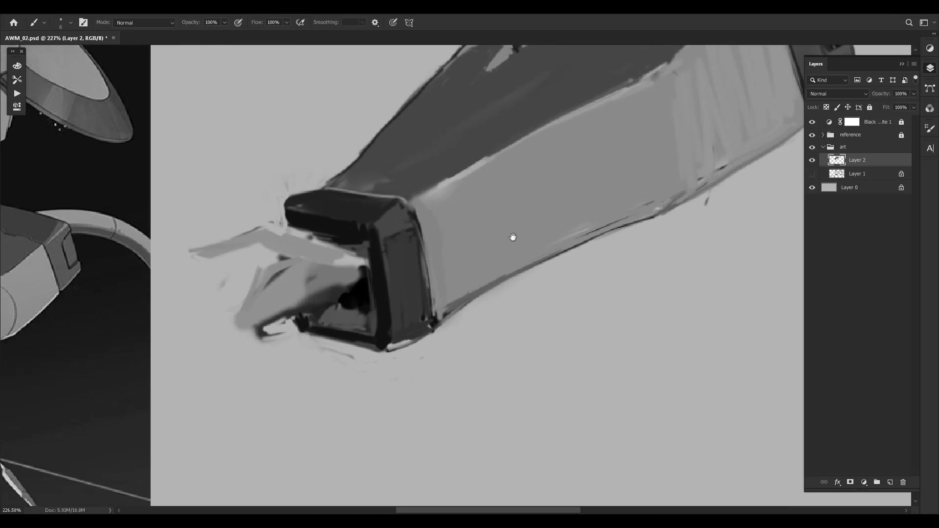
left_click_drag(424, 270, 572, 257)
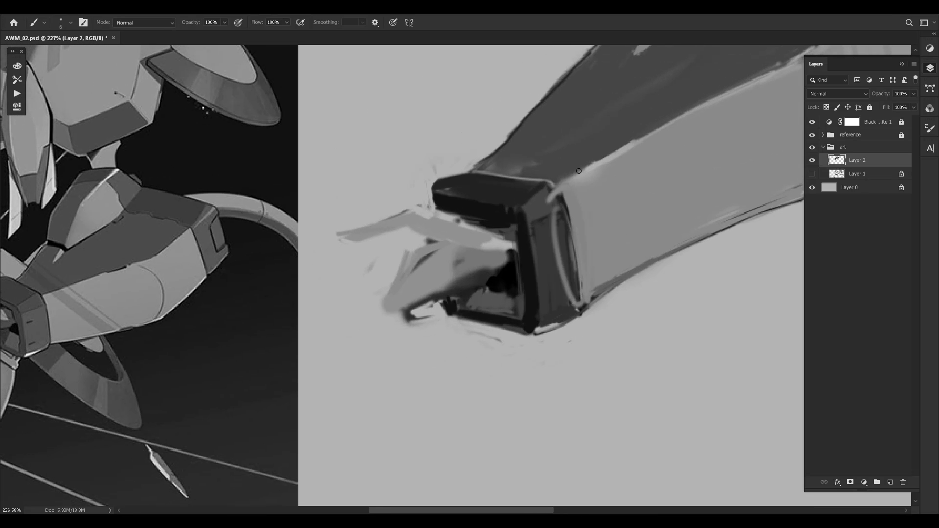
left_click_drag(733, 108, 450, 296)
key("z")
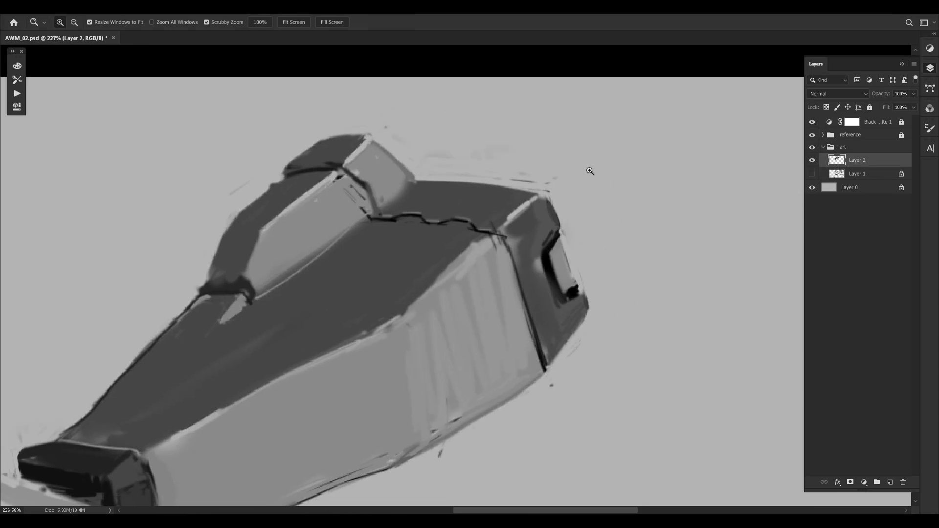
Draw two small dark arrows, one pointing up at the wrist cuff's lower corner and one pointing down at the end plate
mouse_move(607, 161)
left_mouse_down()
mouse_move(514, 269)
mouse_move(541, 272)
left_mouse_up()
key("b")
left_click(483, 245, "alt")
left_click_drag(501, 315, 498, 277)
key("ctrl+z")
mouse_move(671, 127)
left_mouse_down()
mouse_move(656, 172)
mouse_move(649, 157)
left_mouse_up()
key("ctrl+z")
left_click_drag(648, 152, 654, 153)
Examine the painted forearm at a distance and compare it with the arm and shoulder armor on the reference robot
key("z")
key("b")
mouse_move(598, 234)
left_mouse_down()
mouse_move(610, 233)
mouse_move(590, 199)
mouse_move(629, 179)
left_mouse_up()
key("z")
key("b")
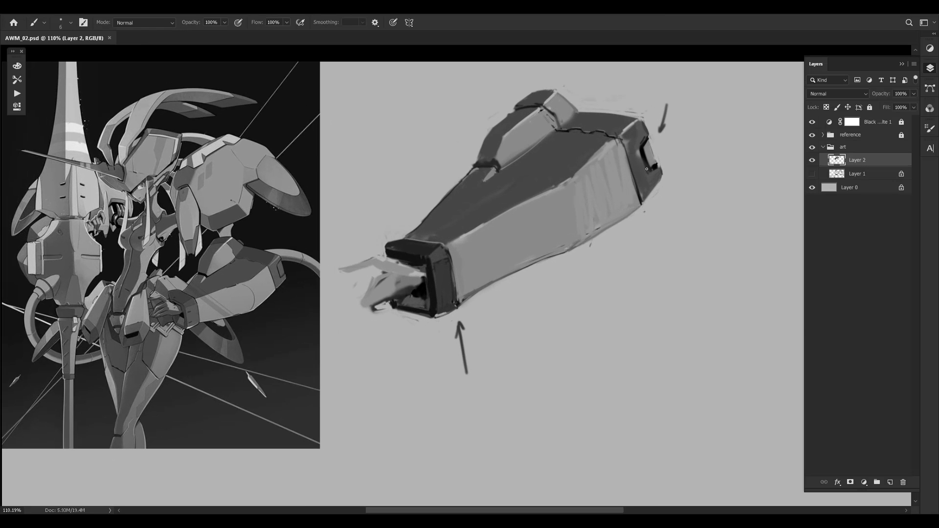
key("z")
mouse_move(394, 292)
left_mouse_down()
mouse_move(430, 279)
mouse_move(381, 272)
left_mouse_up()
left_click_drag(440, 267, 474, 260)
key("b")
left_click_drag(555, 217, 470, 267)
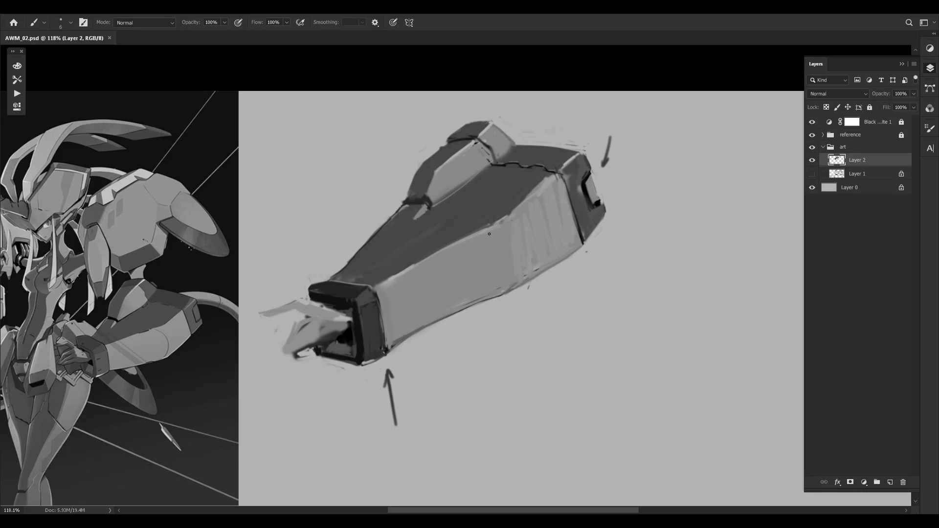
left_click_drag(430, 241, 720, 163)
left_click_drag(335, 184, 415, 181)
left_click_drag(582, 116, 534, 193)
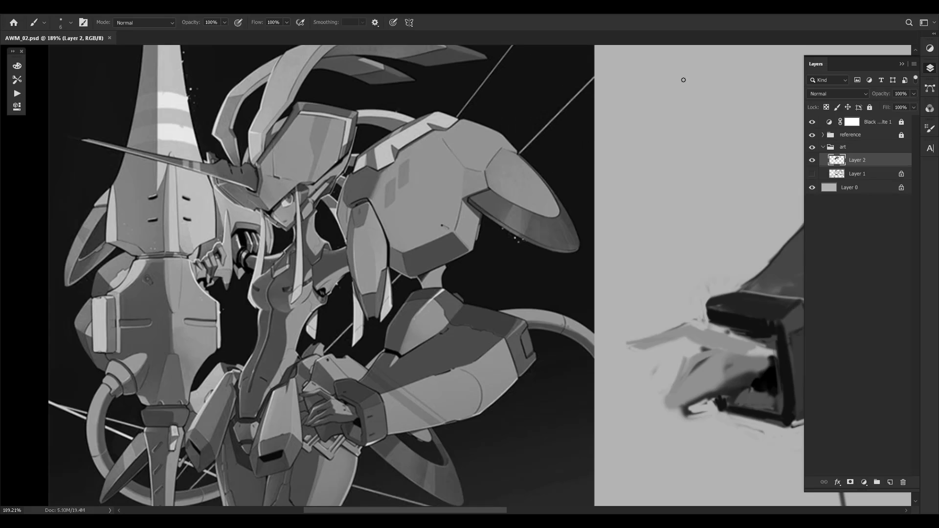
Try to draw a dark arrow on the blank canvas pointing toward the reference robot's shoulder armor
mouse_move(681, 79)
left_mouse_down()
mouse_move(594, 129)
mouse_move(597, 118)
left_mouse_up()
key("ctrl+z")
key("ctrl+z")
mouse_move(714, 70)
left_mouse_down()
mouse_move(632, 103)
mouse_move(676, 103)
left_mouse_up()
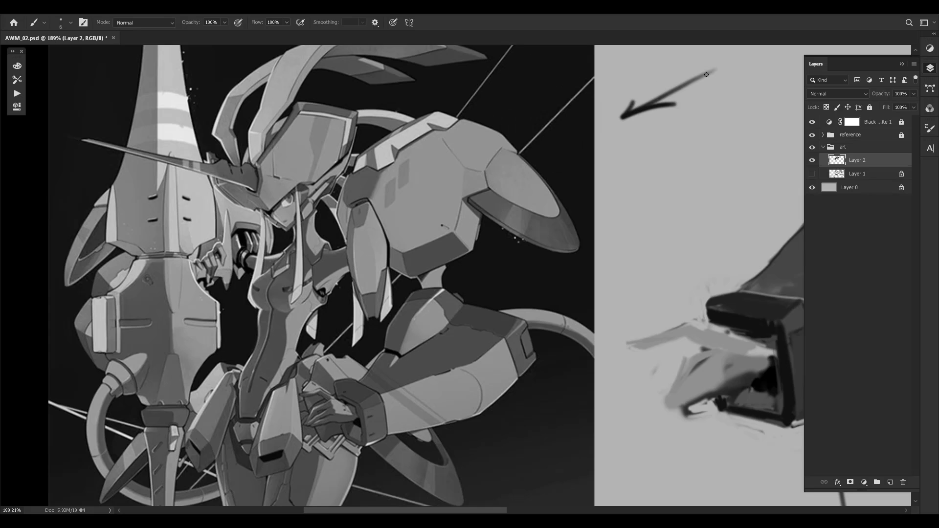
scroll(706, 75, "down", 3)
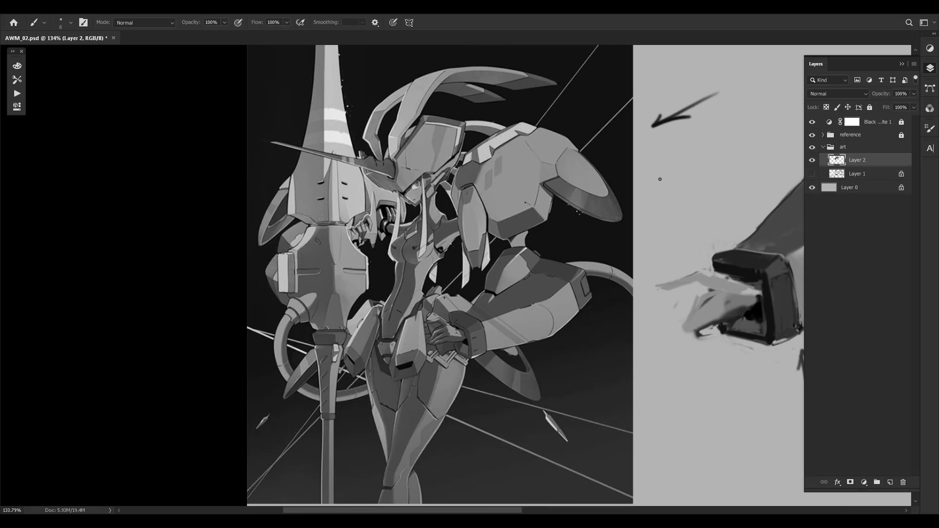
mouse_move(659, 231)
left_mouse_down()
mouse_move(590, 253)
mouse_move(572, 239)
mouse_move(461, 278)
left_mouse_up()
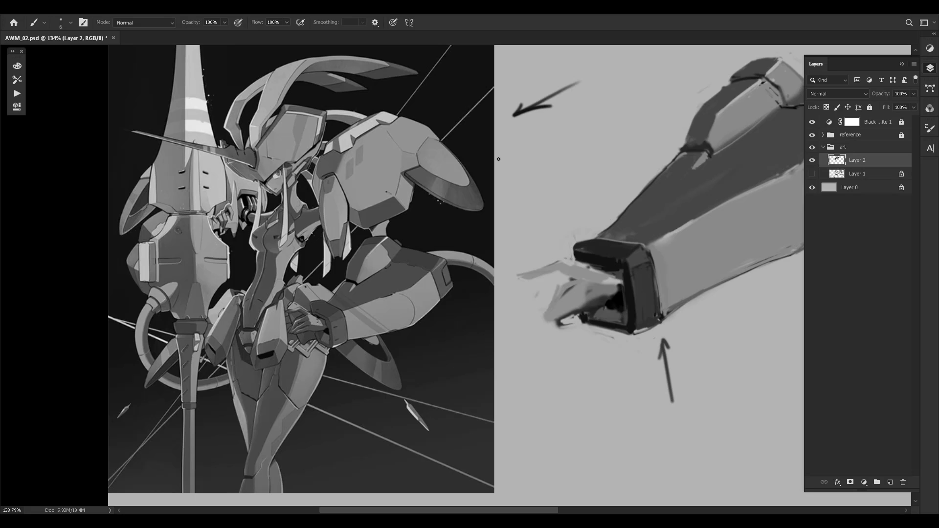
key("ctrl+z")
key("ctrl+z")
Repaint the end plate's recess with sampled grays, thinning its dark outline and covering the black patch at its lower corner
left_click_drag(669, 176, 318, 150)
left_click_drag(590, 171, 566, 240)
left_click_drag(566, 185, 665, 181)
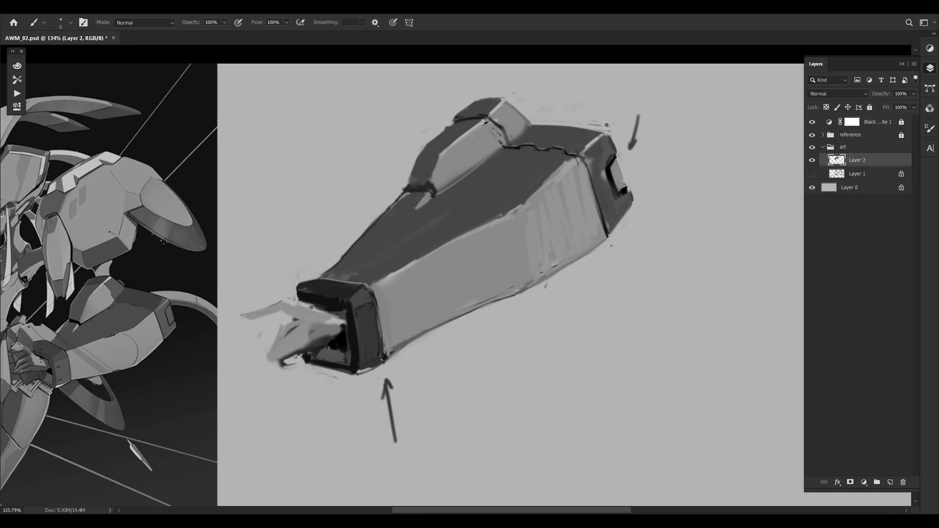
scroll(615, 177, "up", 2)
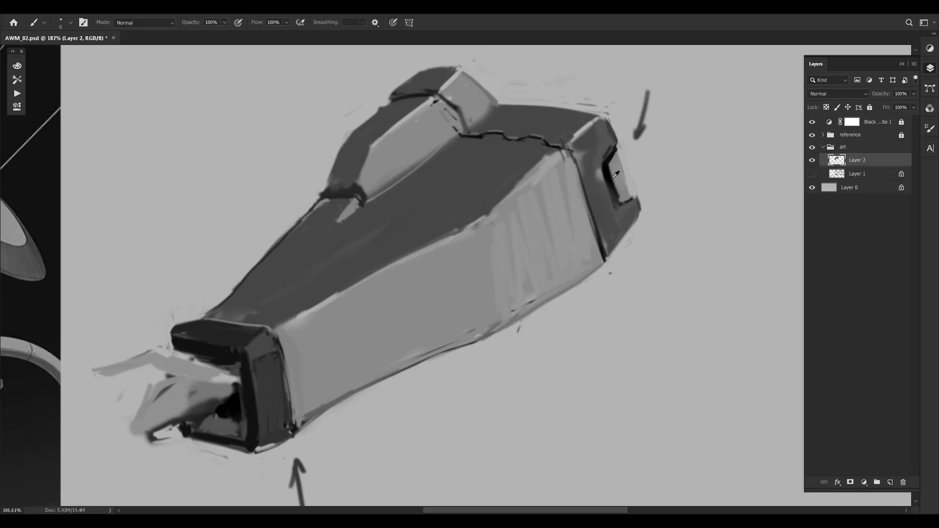
left_click(609, 177, "alt")
mouse_move(612, 165)
left_mouse_down()
mouse_move(619, 198)
mouse_move(608, 157)
mouse_move(611, 171)
mouse_move(618, 154)
mouse_move(611, 163)
left_mouse_up()
left_click(609, 160, "alt")
left_click_drag(641, 193, 666, 195)
key("ctrl+space")
mouse_move(655, 150)
left_mouse_down()
mouse_move(629, 154)
mouse_move(640, 156)
left_mouse_up()
left_click(670, 160, "alt")
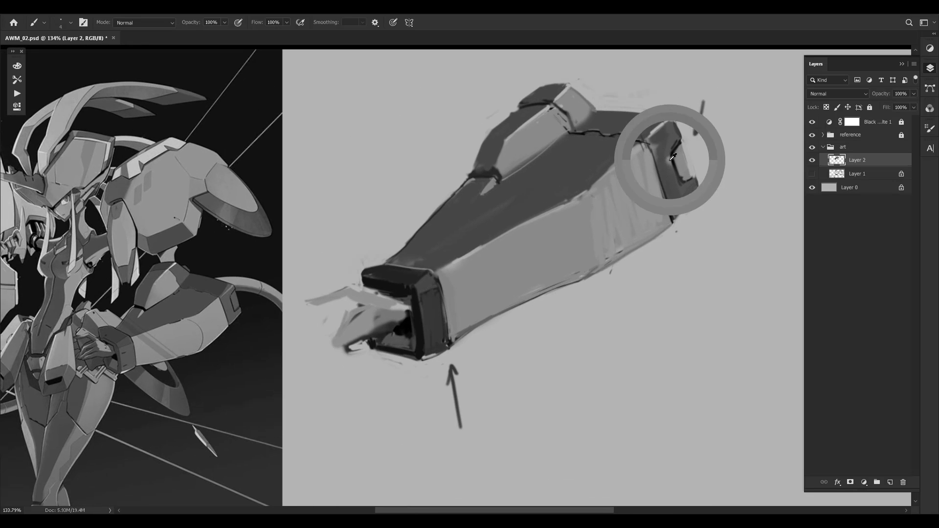
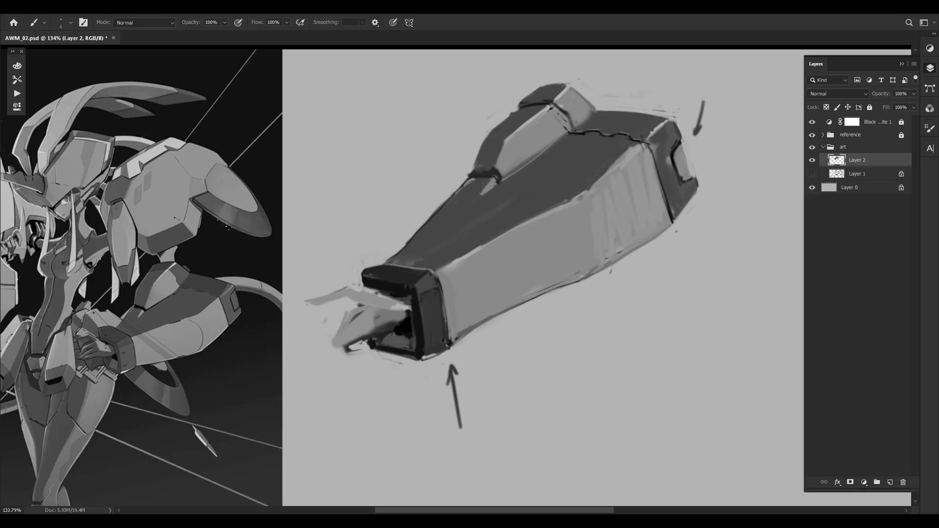
Clean up the end plate's upper corner and light top edge with sampled armor and background grays
left_click_drag(656, 124, 650, 135)
key("z")
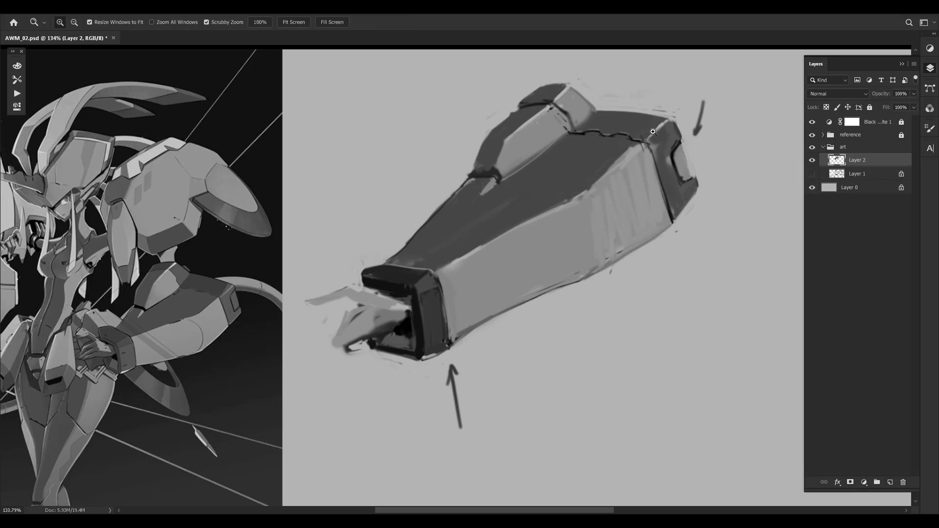
key("b")
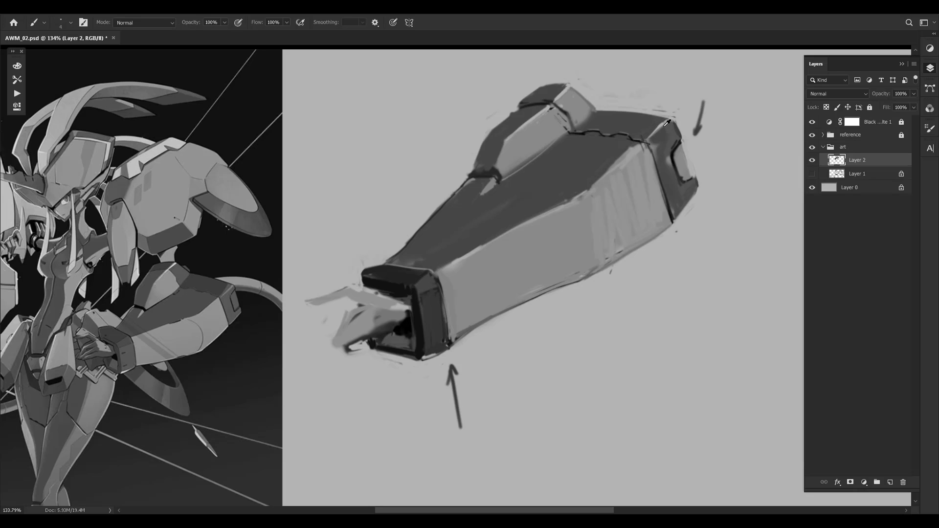
left_click(667, 123, "alt")
left_click(665, 120, "alt")
left_click(687, 120, "alt")
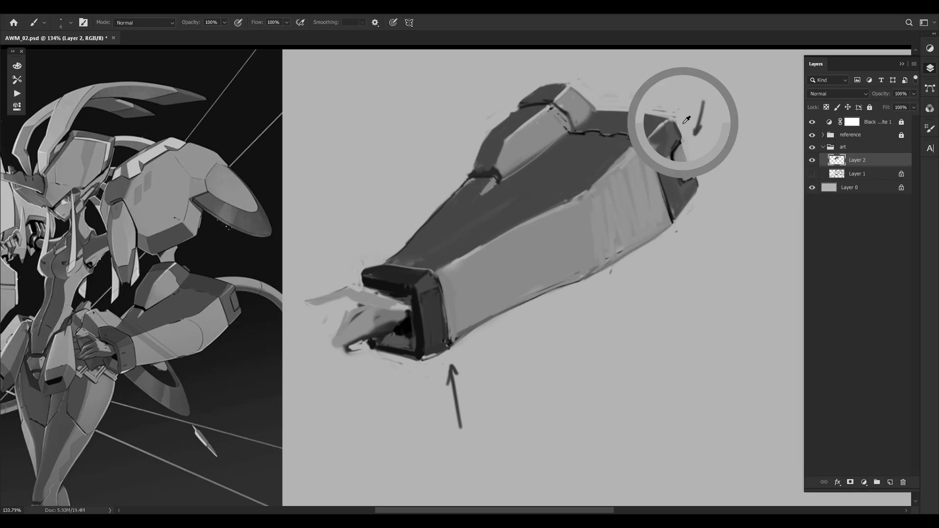
Refine the end plate's notch and lower outer corner with alternating light, dark and background grays sampled around it
left_click(677, 149, "alt")
left_click(688, 175, "alt")
left_click(691, 178, "alt")
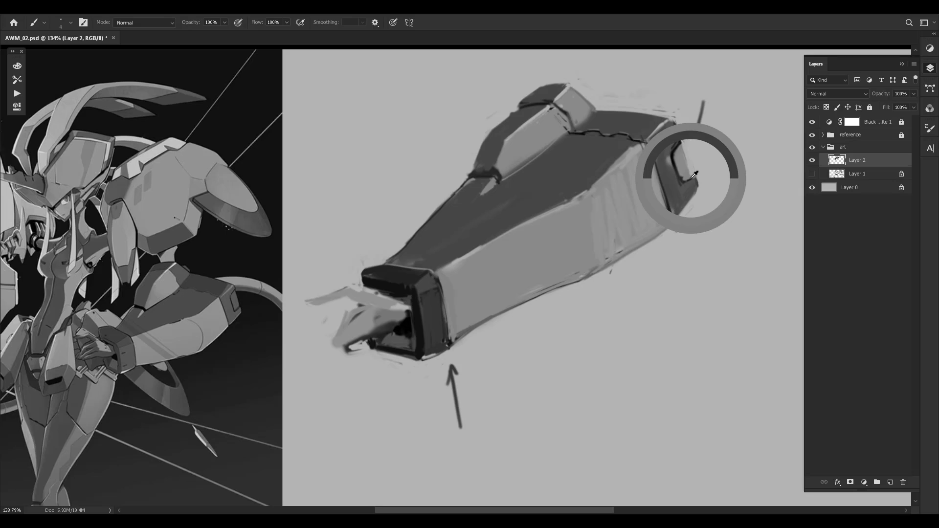
left_click(681, 176, "alt")
left_click(676, 150, "alt")
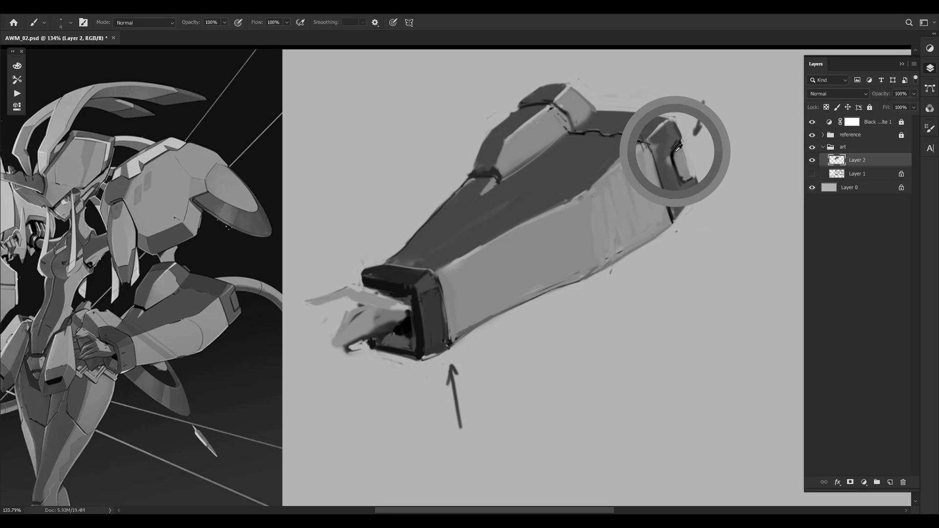
left_click(677, 151, "alt")
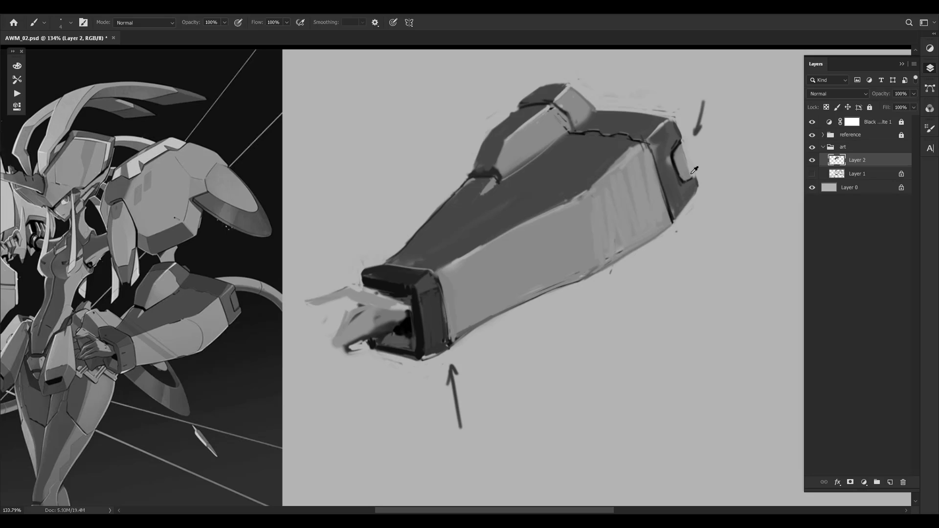
left_click(684, 175, "alt")
left_click(679, 143, "alt")
left_click(701, 189, "alt")
Tidy the seam behind the raised fin and the fin's lower edge with grays sampled from the surrounding planes
left_click(575, 132, "alt")
left_click(590, 128, "alt")
left_click(545, 142, "alt")
left_click(594, 115, "alt")
Sharpen the dark inner contour of the end plate's notch and check it against the whole forearm
left_click_drag(703, 171, 698, 147)
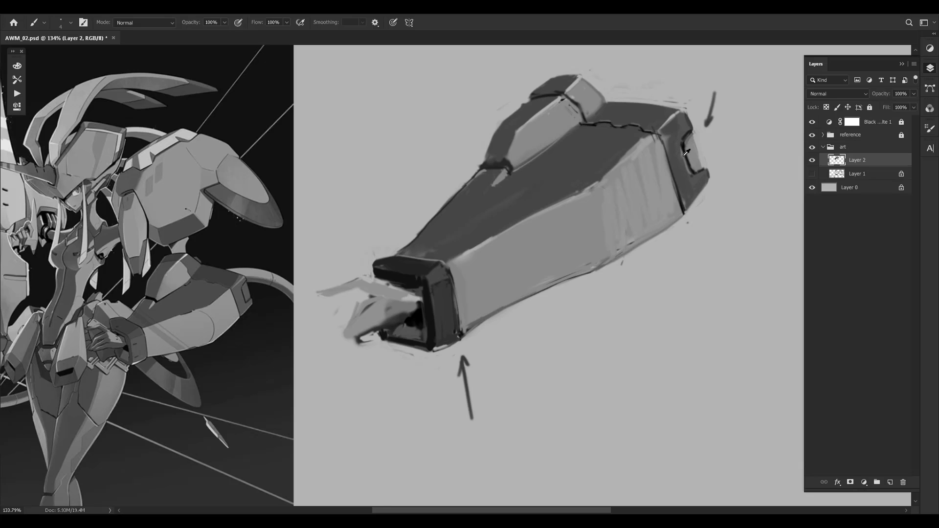
left_click(693, 167, "alt")
mouse_move(704, 187)
left_mouse_down()
mouse_move(691, 205)
mouse_move(671, 194)
mouse_move(709, 197)
mouse_move(674, 132)
mouse_move(767, 93)
mouse_move(694, 161)
mouse_move(725, 232)
mouse_move(692, 209)
mouse_move(684, 153)
mouse_move(674, 168)
left_mouse_up()
key("ctrl+z")
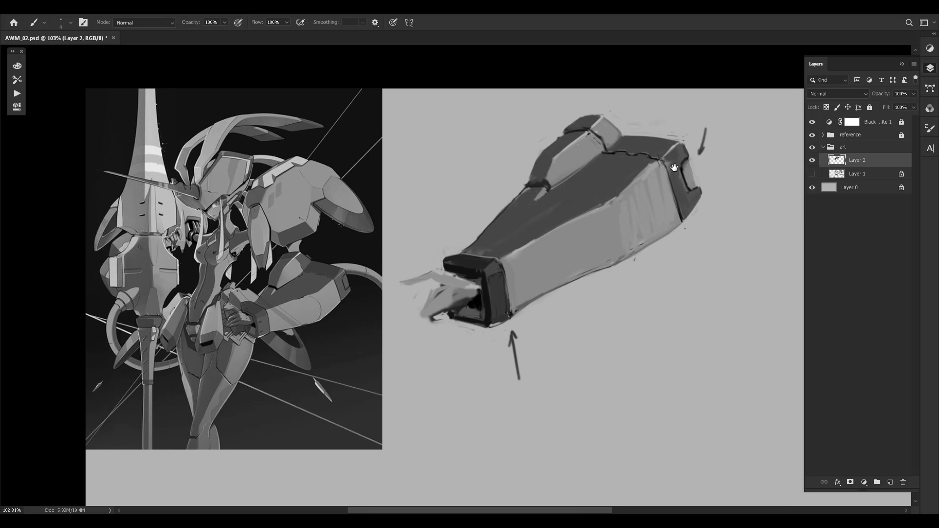
key("ctrl+comma")
key("ctrl+comma")
key("ctrl+space")
mouse_move(659, 182)
left_mouse_down()
mouse_move(684, 181)
mouse_move(661, 180)
mouse_move(687, 163)
left_mouse_up()
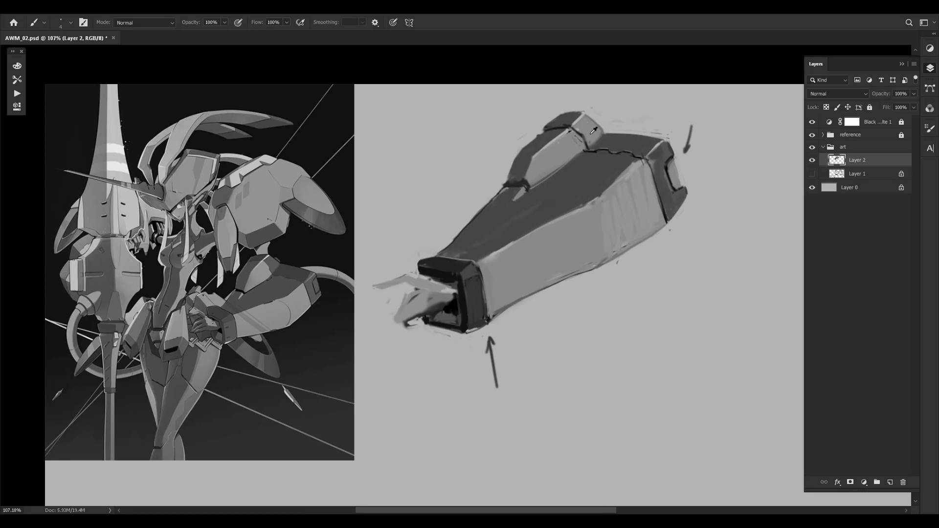
Touch up the raised fin's rear face and its outer edge with sampled light and background grays
left_click(591, 134, "alt")
left_click(593, 131, "alt")
left_click(607, 129, "alt")
left_click(597, 132, "alt")
Mirror the canvas to check the forearm's overall shape beside the reference, and mirror it back
key("F4")
key("z")
key("space")
left_click_drag(688, 170, 483, 141)
key("z")
left_click_drag(717, 134, 667, 146)
key("F4")
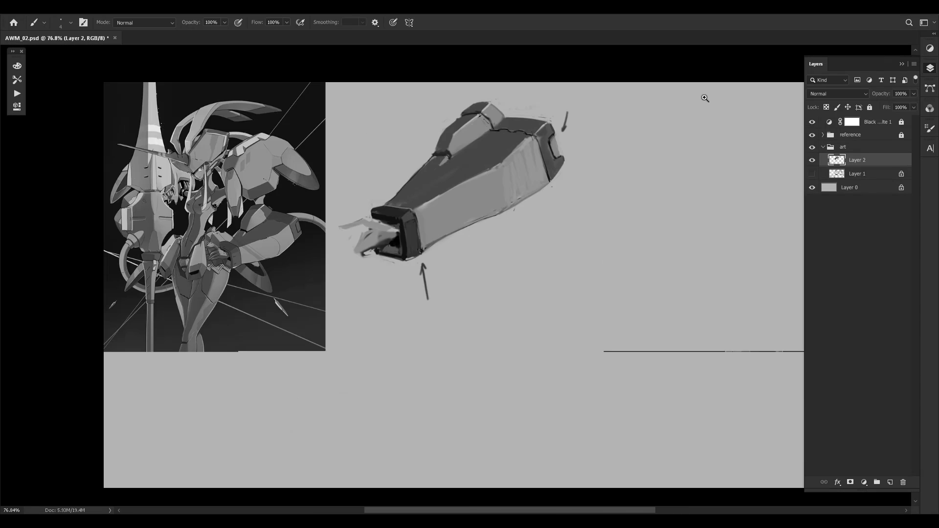
key("z")
left_click(414, 223)
key("space")
left_click_drag(483, 182, 499, 137)
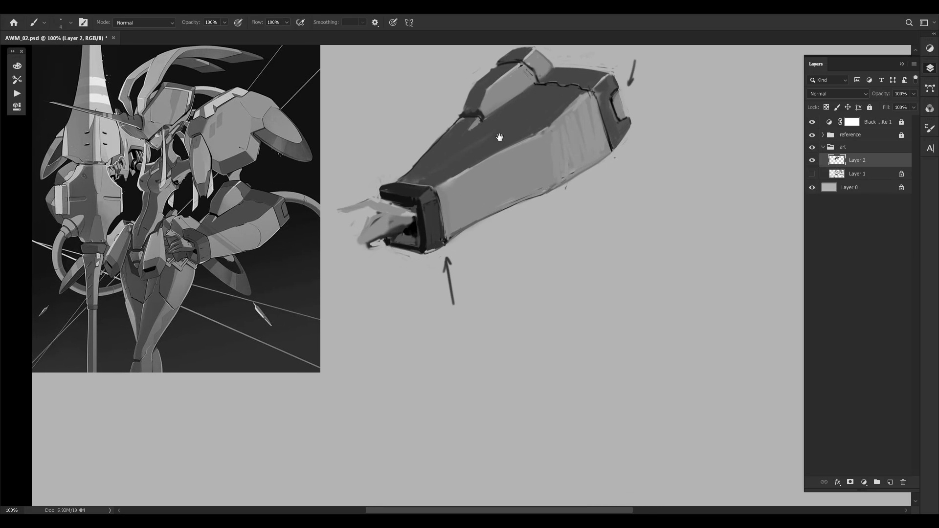
Show the handwritten notes on Layer 1 in place of Layer 2 and review the studies, design and story list
left_click(812, 160)
left_click(812, 173)
key("z")
left_click_drag(705, 200, 667, 201)
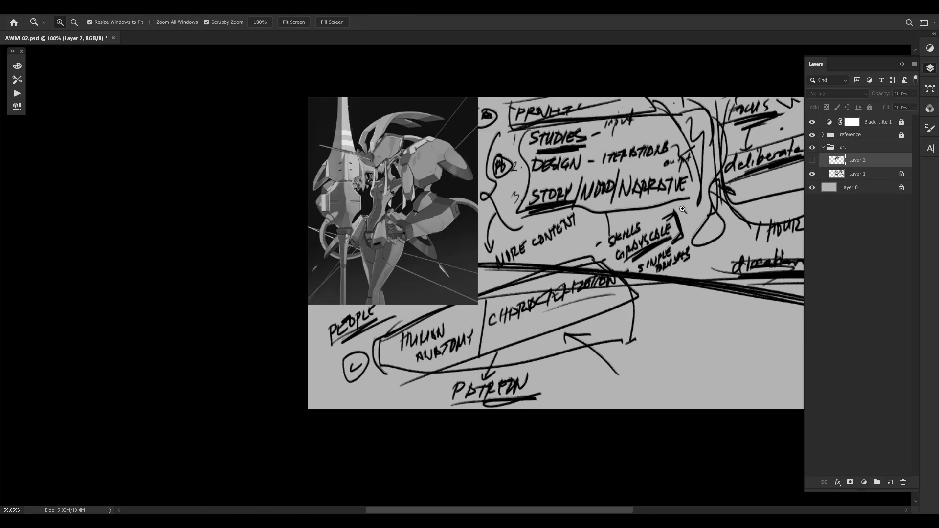
left_click_drag(577, 166, 597, 102)
key("b")
left_click_drag(646, 78, 528, 132)
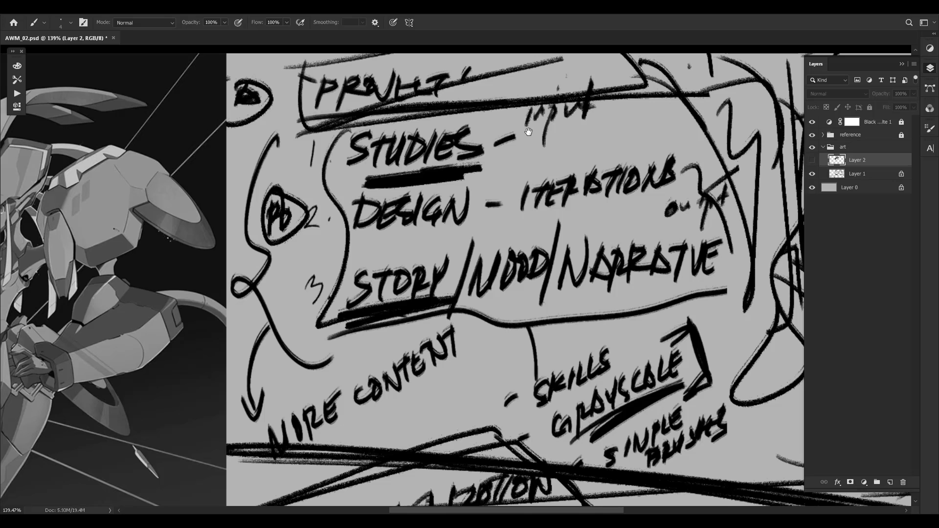
left_click_drag(569, 165, 607, 112)
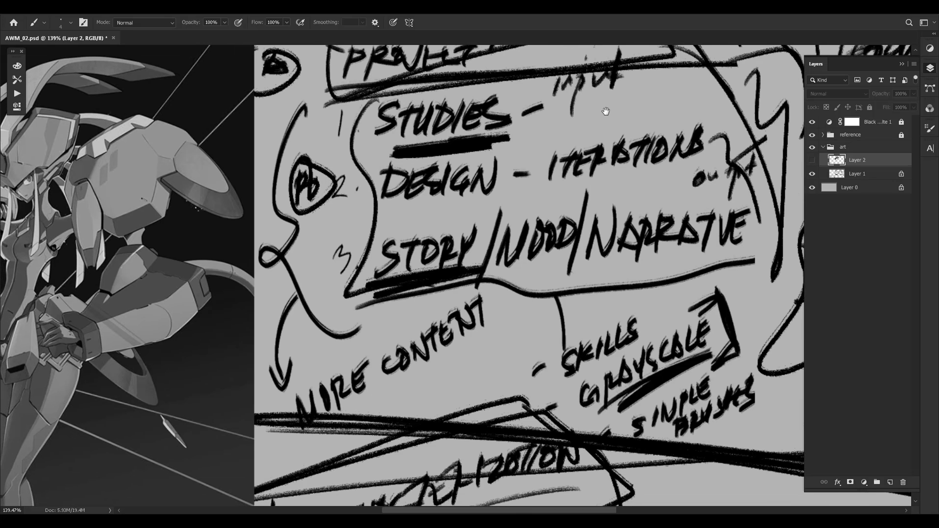
key("z")
left_click_drag(512, 267, 472, 262)
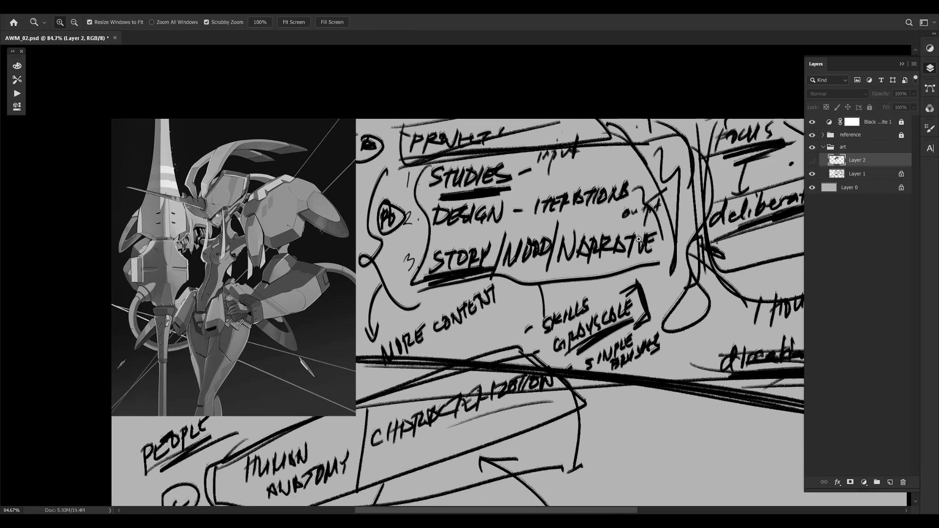
mouse_move(561, 281)
left_mouse_down()
mouse_move(578, 276)
mouse_move(545, 273)
mouse_move(533, 238)
left_mouse_up()
key("b")
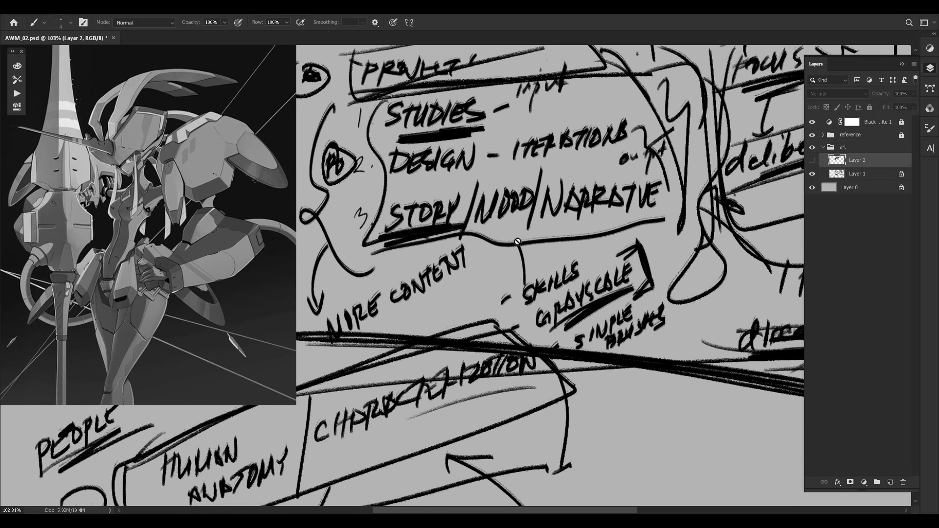
key("z")
mouse_move(704, 196)
left_mouse_down()
mouse_move(678, 195)
mouse_move(723, 208)
mouse_move(716, 190)
left_mouse_up()
key("b")
Hide Layer 1, show the painted forearm on Layer 2 and save the document
left_click(812, 173)
left_click(812, 160)
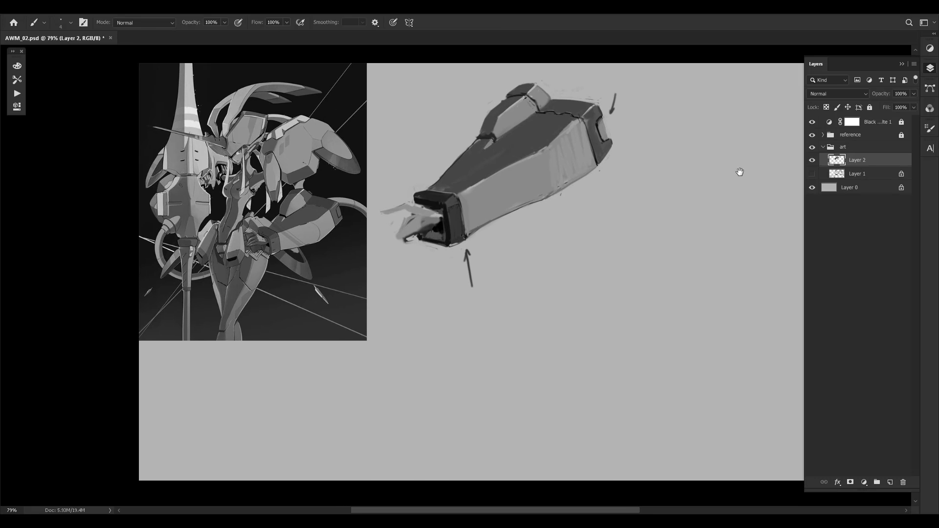
key("ctrl+s")
Touch up the wrist cuff with a gray sampled beside its edge
key("z")
left_click_drag(632, 224, 623, 196)
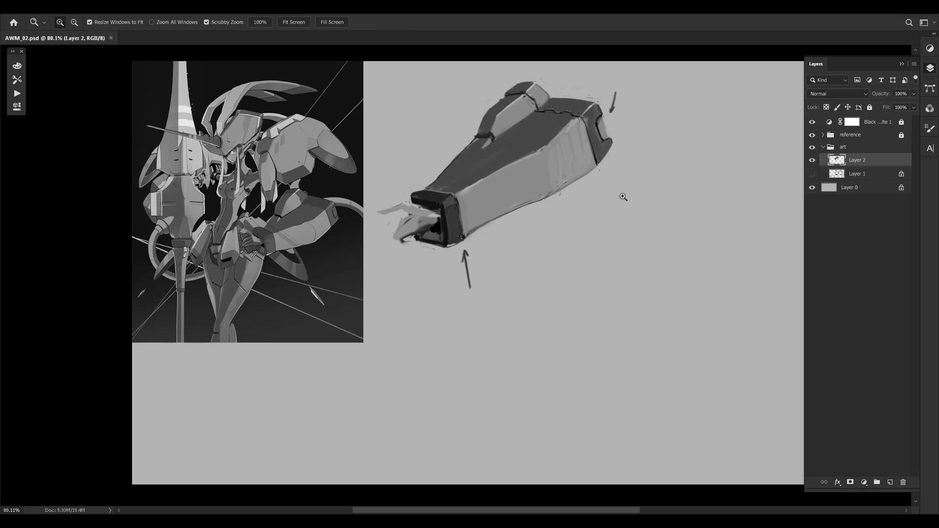
mouse_move(435, 202)
left_mouse_down()
mouse_move(491, 210)
mouse_move(511, 200)
left_mouse_up()
key("b")
left_click(484, 200, "alt")
key("z")
key("b")
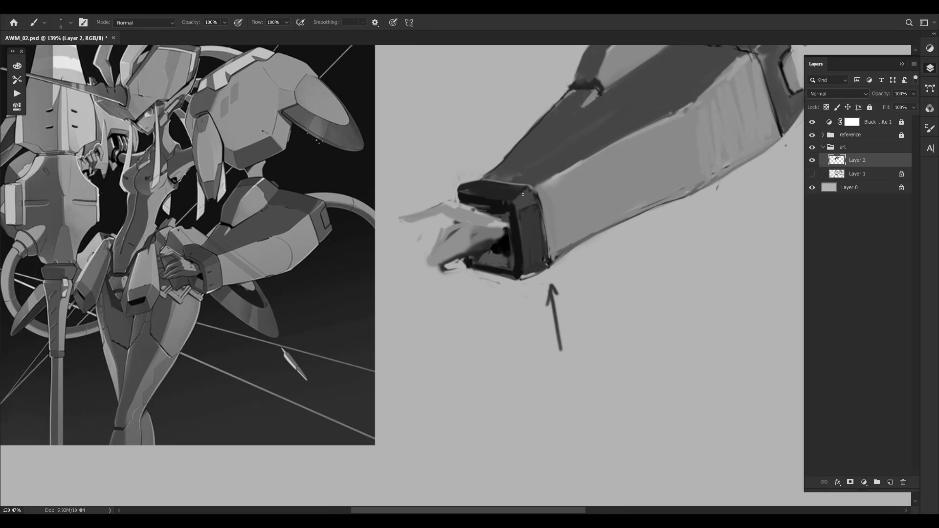
Swap visibility to the Layer 1 notes for another look at them, and return to the forearm with Layer 2 active
left_click(812, 160)
left_click(812, 173)
left_click(839, 175)
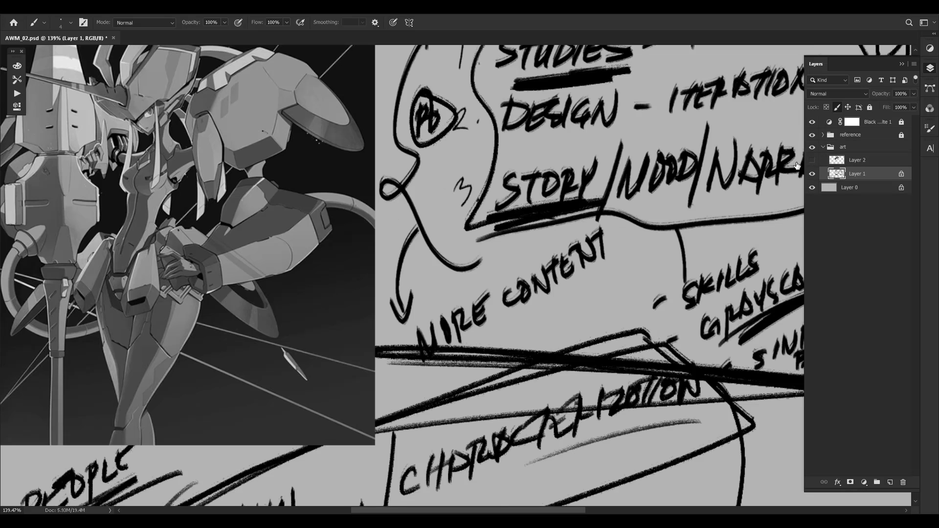
key("z")
left_click_drag(673, 166, 637, 167)
key("b")
left_click_drag(709, 193, 641, 200)
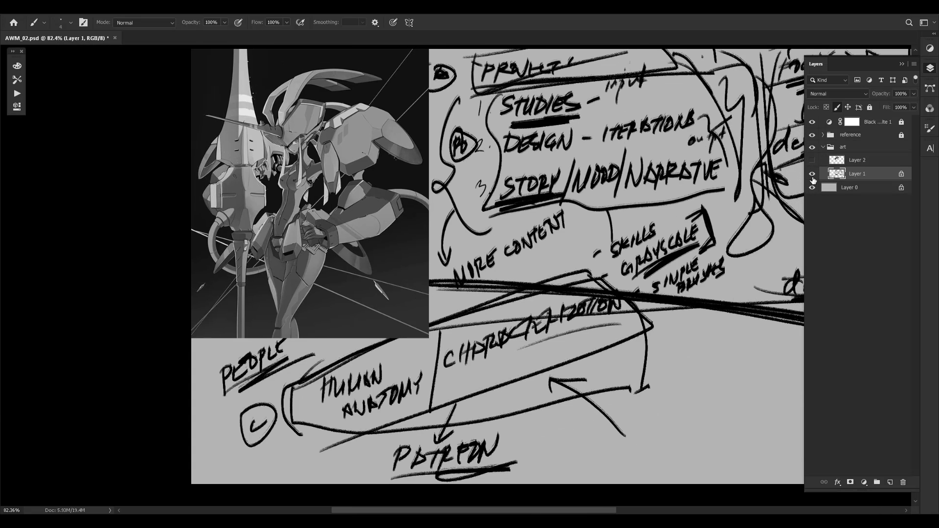
left_click(811, 174)
left_click(812, 160)
left_click(839, 161)
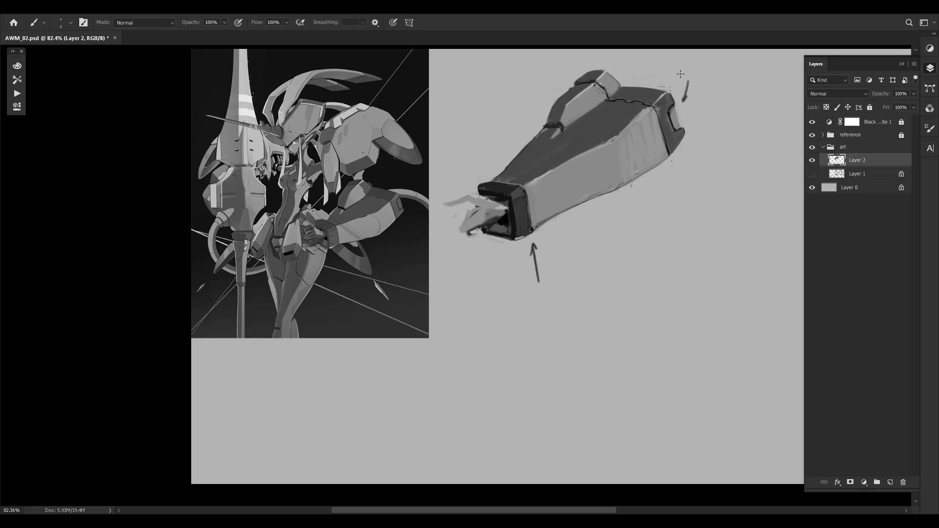
Repaint the joint where the raised fin's lower end meets the forearm with sampled grays, and check it from a distance
left_click_drag(610, 160, 615, 176)
left_click_drag(631, 118, 634, 123)
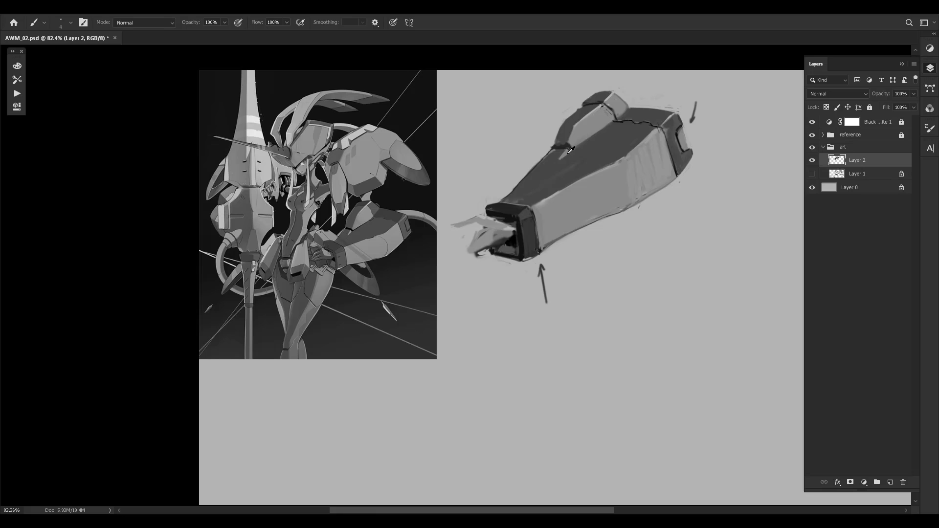
left_click(562, 151, "alt")
left_click(559, 150, "alt")
left_click(560, 140, "alt")
left_click(571, 122, "alt")
left_click_drag(632, 172, 561, 131)
key("z")
left_click_drag(702, 180, 645, 180)
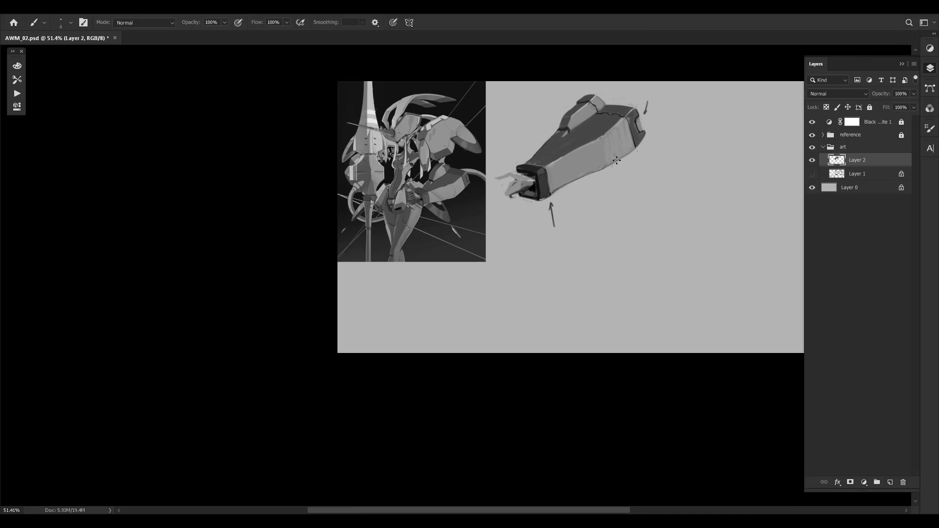
key("z")
left_click_drag(467, 193, 504, 193)
left_click_drag(650, 118, 504, 184)
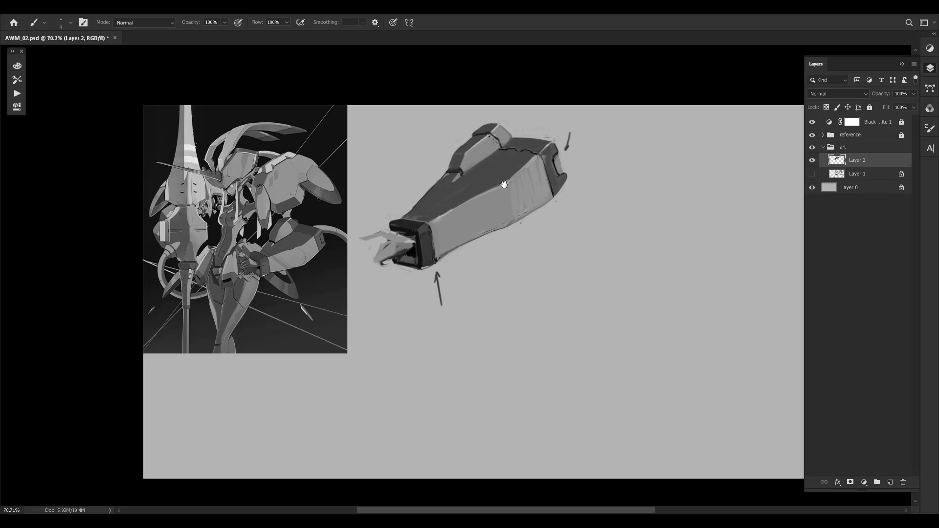
Hide Layer 2, show Layer 1, and examine its handwritten notes on studies, design iterations, story and grayscale skills
left_click_drag(476, 194, 542, 170)
left_click(515, 186, "alt")
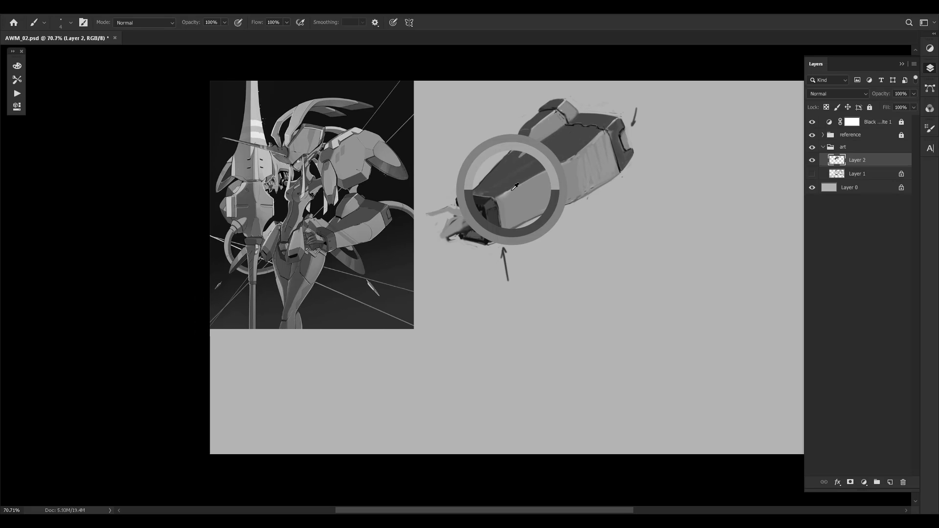
left_click(812, 160)
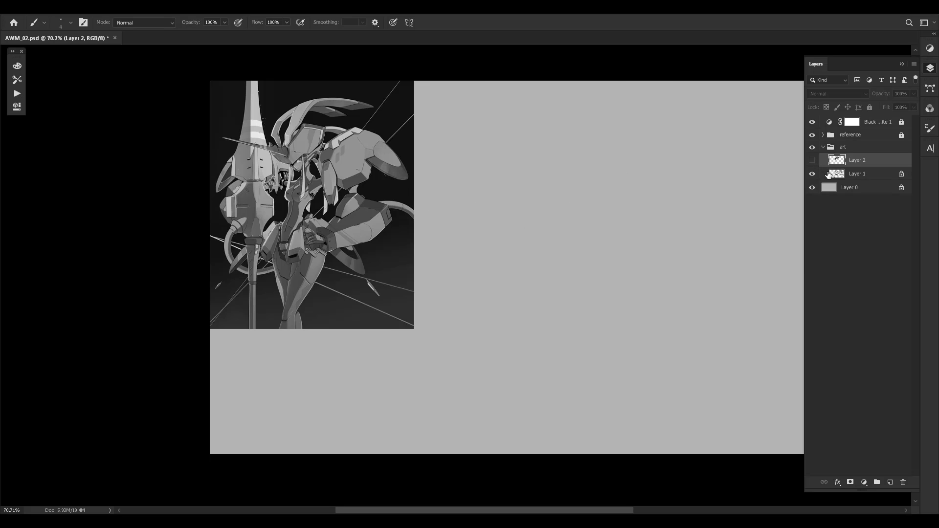
left_click(811, 174)
key("z")
left_click_drag(531, 181, 585, 180)
left_click_drag(648, 193, 574, 191)
mouse_move(574, 191)
left_mouse_down()
mouse_move(464, 219)
mouse_move(521, 230)
mouse_move(503, 230)
left_mouse_up()
key("ctrl+space")
mouse_move(649, 192)
left_mouse_down()
mouse_move(531, 203)
mouse_move(547, 214)
left_mouse_up()
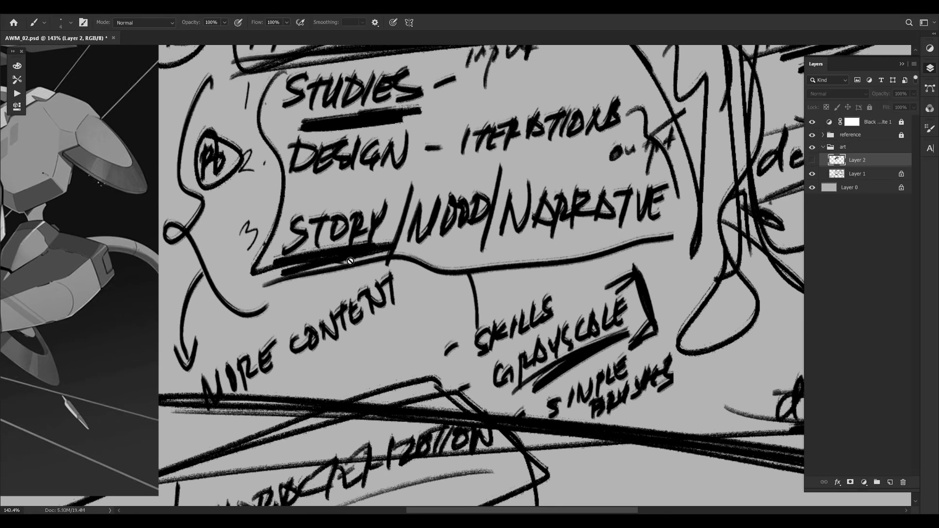
Hide the Layer 1 notes, show the Layer 2 forearm painting again, and look over its overall shape
left_click(813, 174)
left_click(812, 160)
key("ctrl+space")
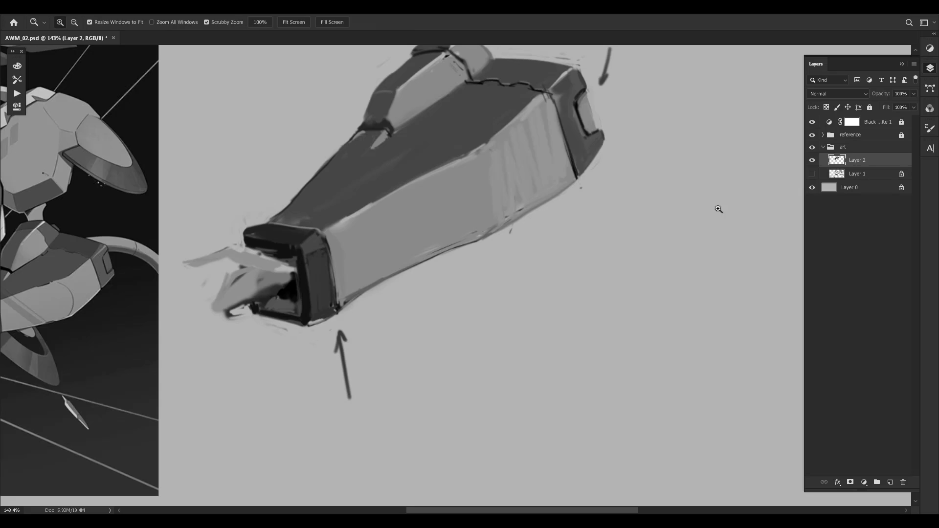
left_click_drag(719, 210, 651, 201)
key("ctrl+z")
key("ctrl+shift+z")
key("ctrl+space")
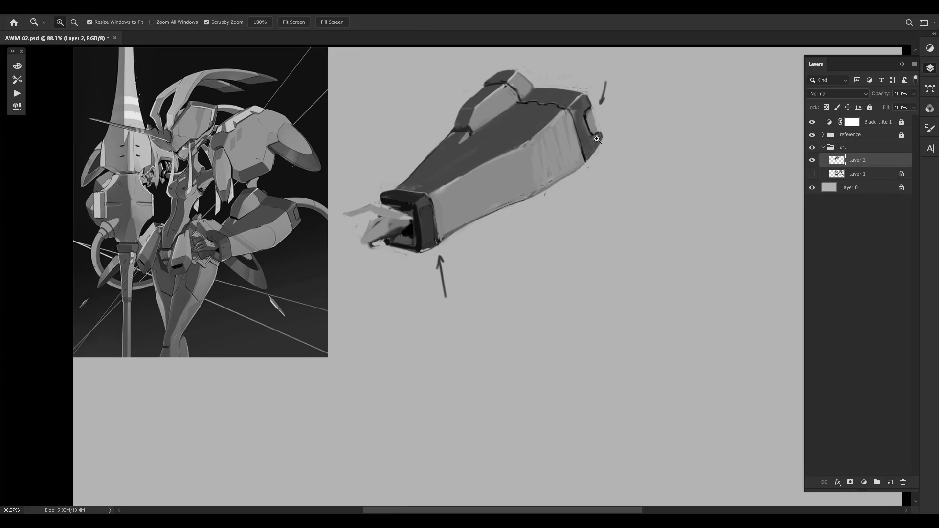
left_click_drag(653, 83, 679, 82)
left_click_drag(582, 132, 637, 163)
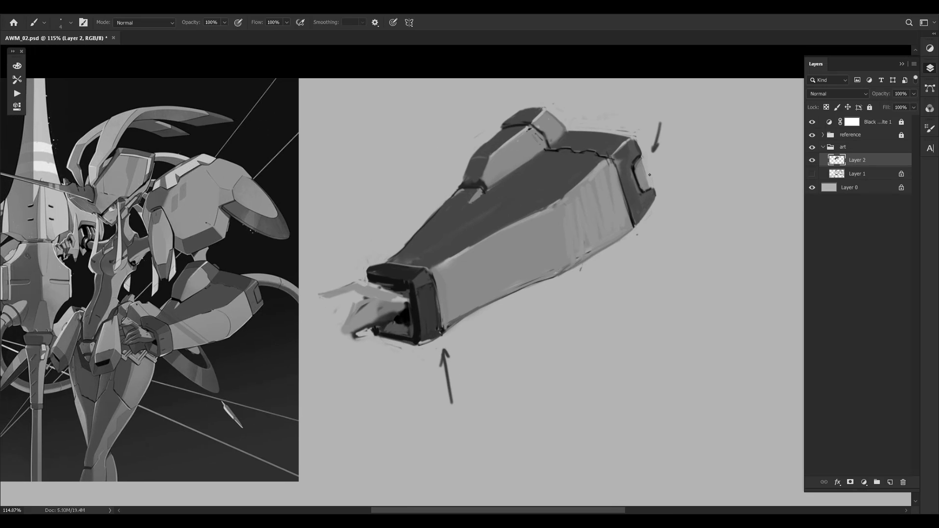
left_click_drag(638, 195, 695, 172)
Compare the painted wrist cuff and end plate closely with the forearm in the reference
key("ctrl+space")
left_click_drag(294, 241, 339, 214)
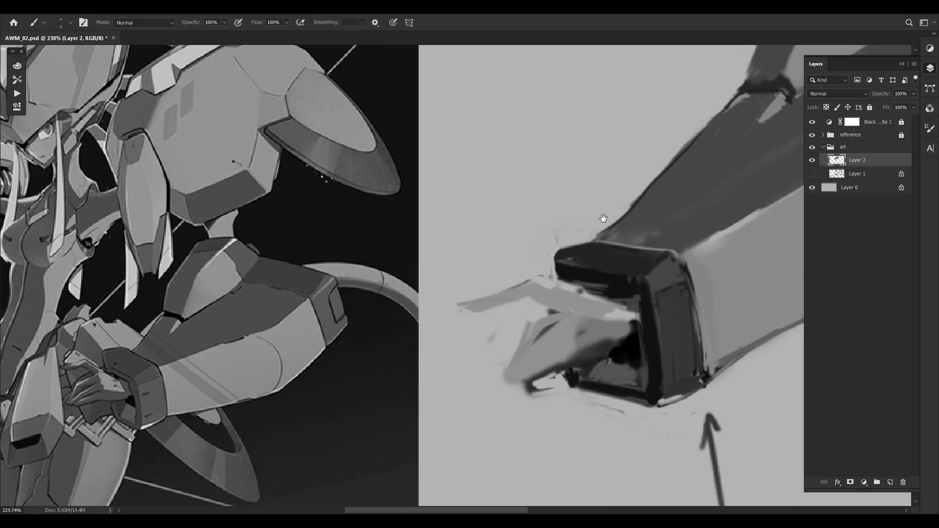
left_click_drag(646, 214, 470, 216)
key("ctrl+space")
left_click_drag(736, 157, 719, 157)
left_click_drag(739, 142, 650, 191)
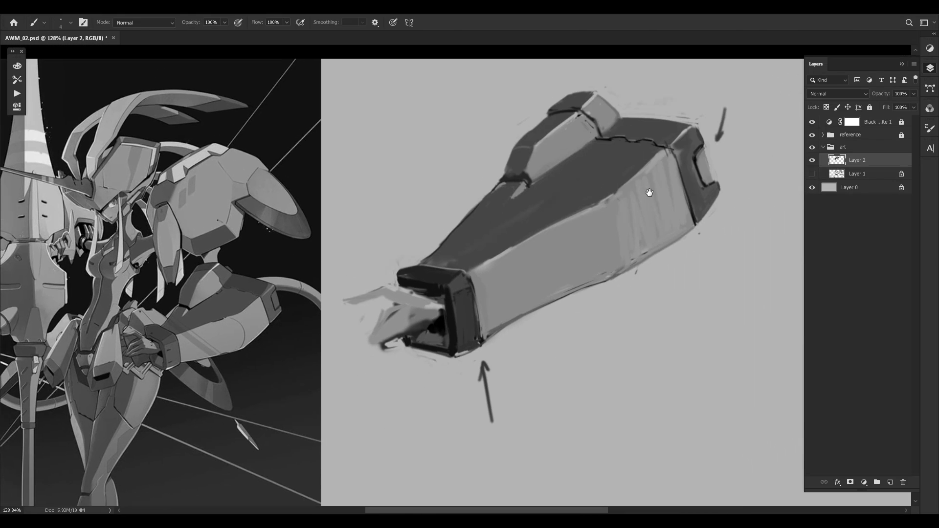
key("ctrl+space")
scroll(712, 162, "up", 1)
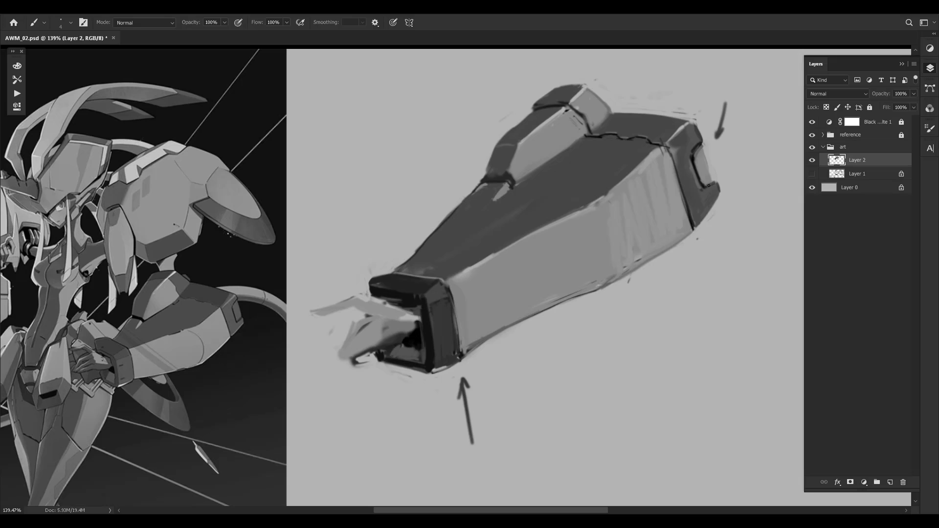
Touch up the rim of the end plate's notch with grays sampled from around it
left_click_drag(708, 185, 713, 181)
left_click(705, 184, "alt")
left_click(710, 184, "alt")
left_click(685, 164, "alt")
left_click(701, 152, "alt")
left_click(694, 149, "alt")
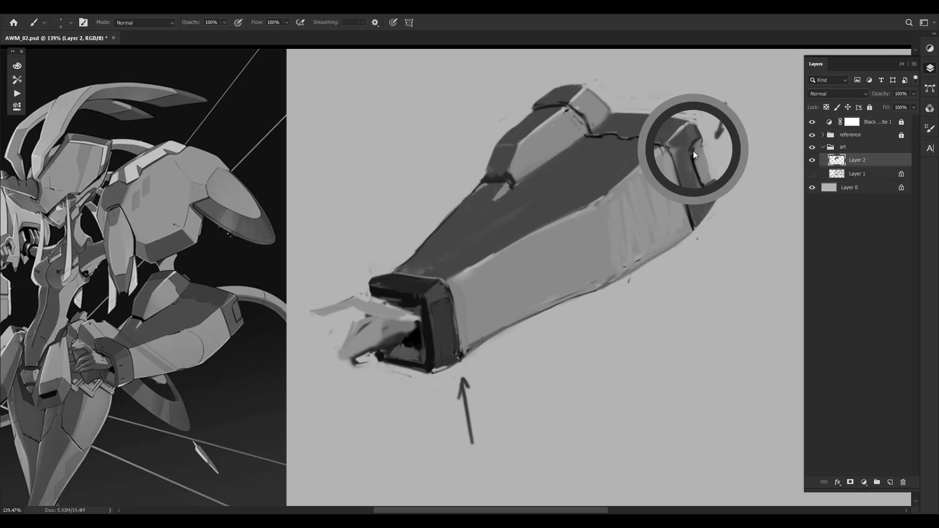
key("ctrl+z")
left_click_drag(696, 145, 703, 139)
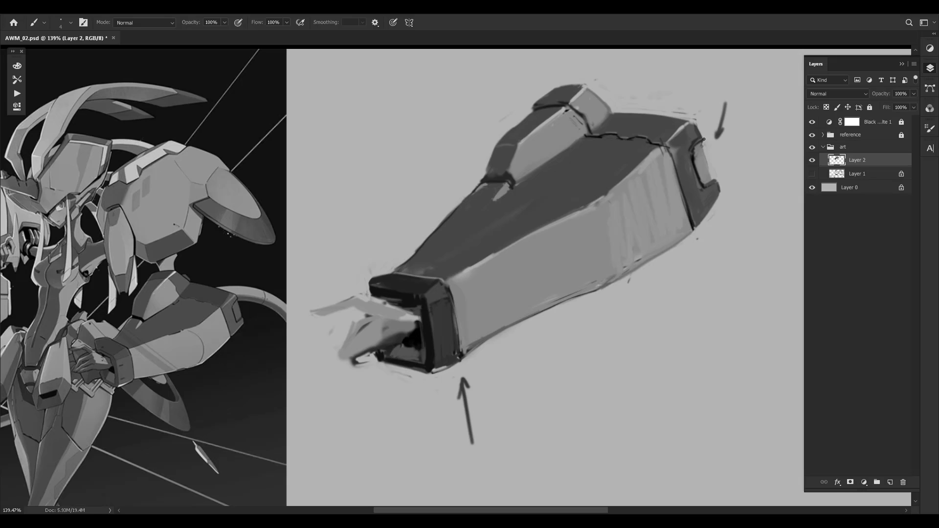
Clean up the end plate's upper corner and the forearm's top edge behind the raised fin with sampled grays
left_click(694, 138, "alt")
left_click(687, 124, "alt")
left_click(694, 145, "alt")
left_click_drag(614, 114, 677, 119)
left_click_drag(615, 115, 687, 120)
key("ctrl+z")
left_click_drag(615, 113, 688, 120)
Refine the end plate's front face and the lower lip of its notch with sampled grays
left_click(684, 125, "alt")
left_click(681, 147, "alt")
left_click(714, 177, "alt")
left_click(709, 180, "alt")
left_click(707, 184, "alt")
left_click(710, 188, "alt")
Flip the canvas view horizontally and frame the mirrored forearm closely to check its shape
left_click_drag(302, 465, 611, 124)
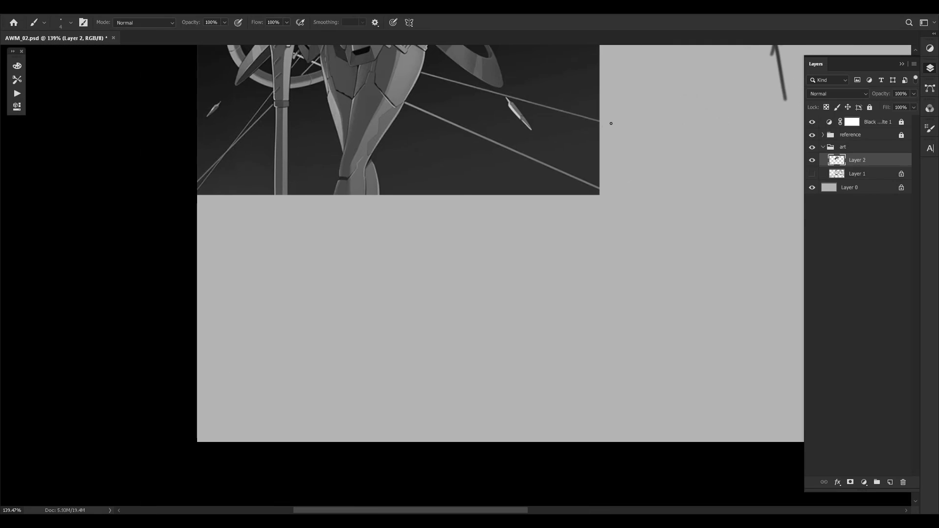
key("ctrl+space")
left_click_drag(749, 130, 743, 130)
left_click_drag(683, 155, 538, 223)
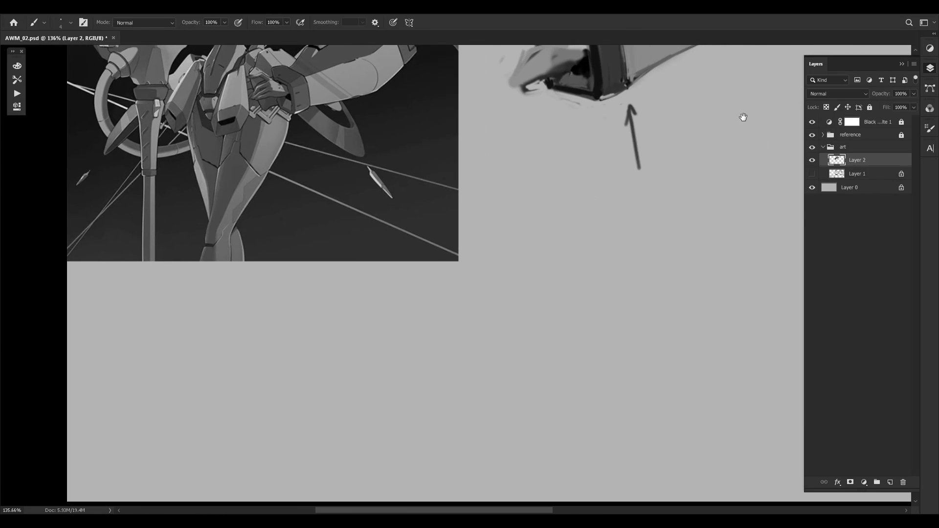
left_click_drag(742, 118, 726, 128)
key("ctrl+space")
left_click_drag(739, 116, 709, 115)
key("F2")
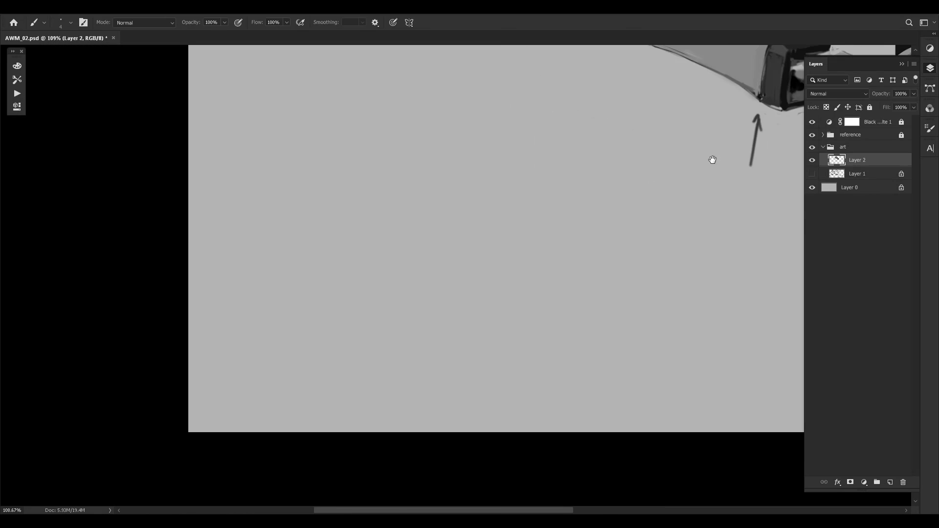
left_click_drag(713, 159, 461, 279)
mouse_move(598, 131)
left_mouse_down()
mouse_move(633, 234)
mouse_move(571, 234)
left_mouse_up()
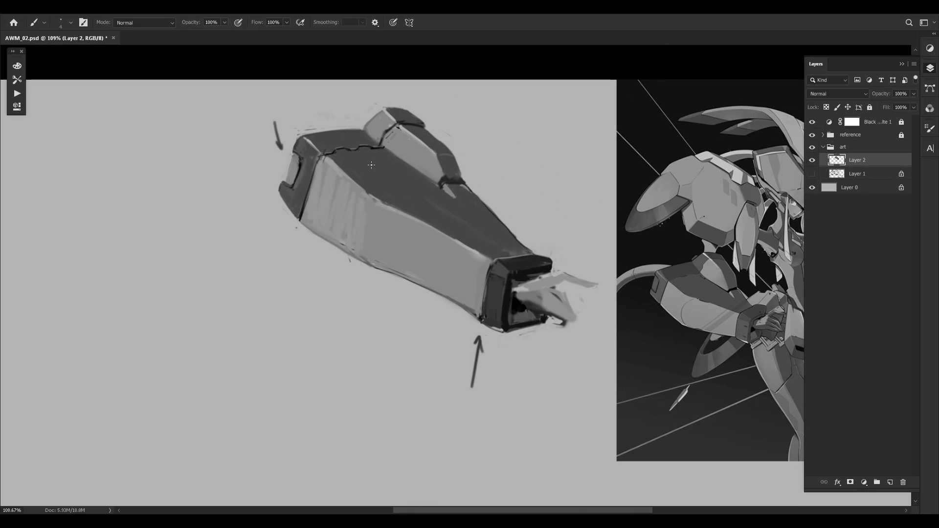
left_click_drag(338, 215, 363, 232)
key("ctrl+space")
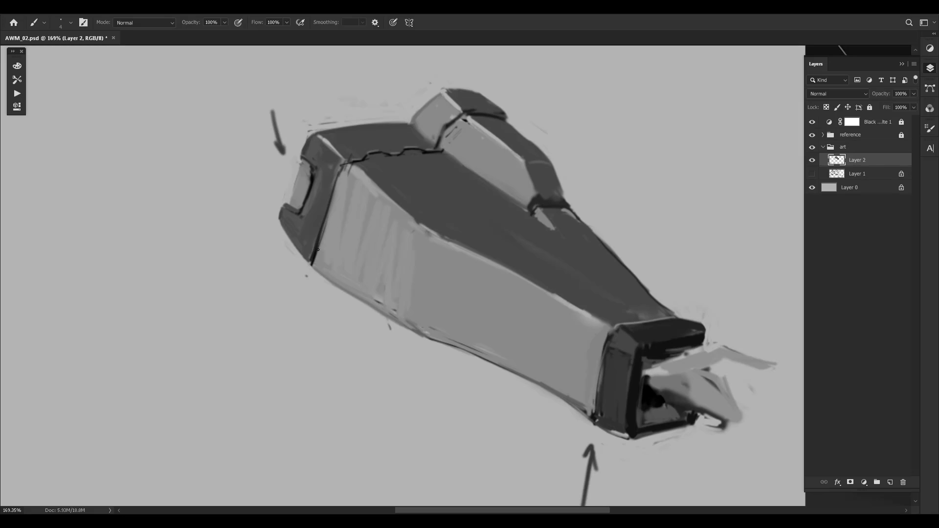
Clean up the lower end of the seam between the end plate and forearm with sampled grays
left_click(313, 264, "alt")
left_click(318, 255, "alt")
left_click_drag(503, 211, 467, 244)
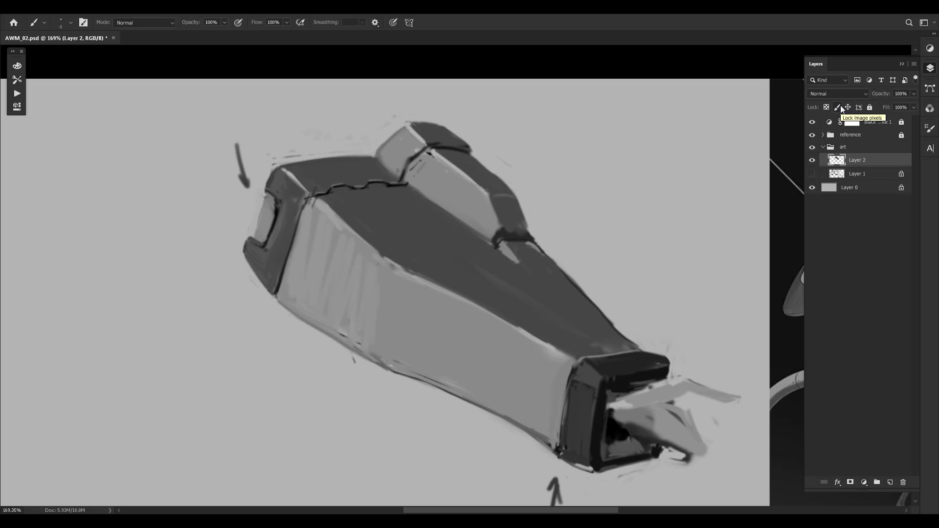
Check the Layer 1 overlay briefly, and compare the mirrored forearm with the reference
left_click(812, 174)
left_click(813, 175)
left_click_drag(634, 192, 590, 141)
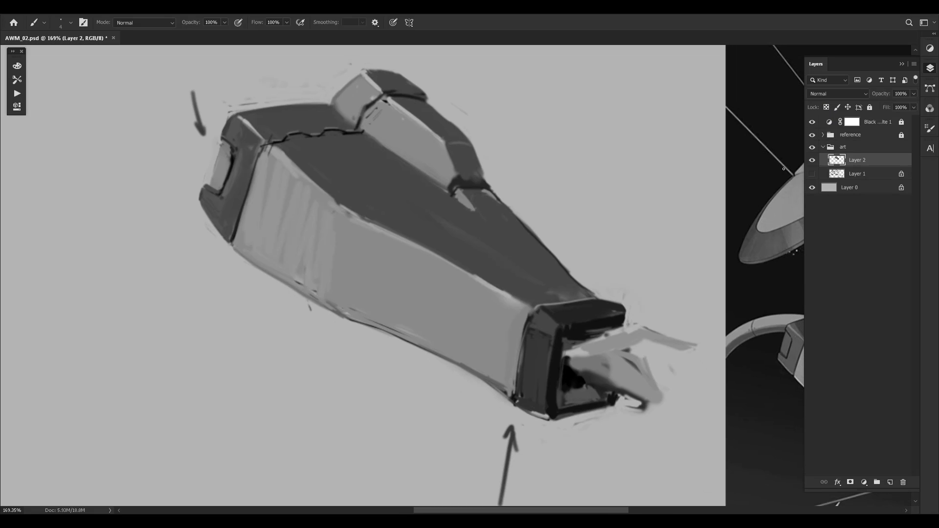
left_click_drag(744, 174, 698, 171)
left_click_drag(595, 159, 375, 134)
left_click_drag(522, 158, 605, 101)
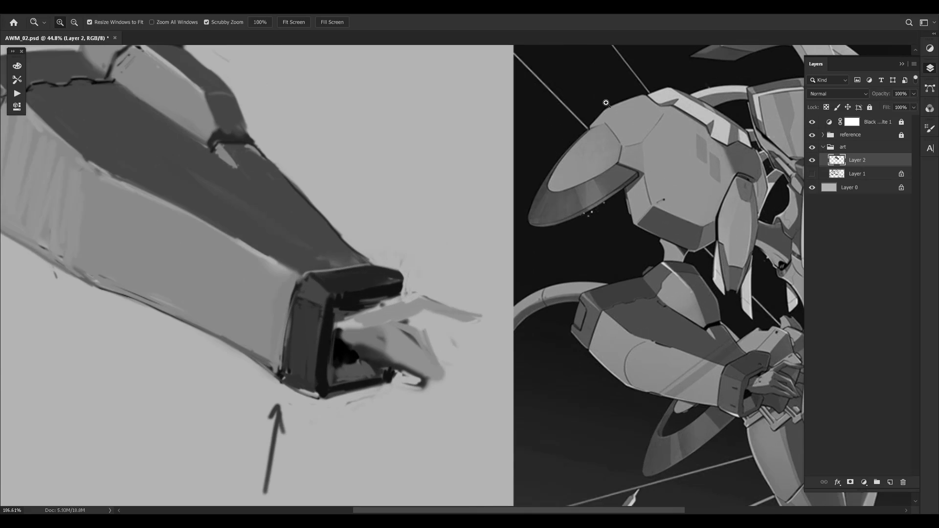
left_click_drag(196, 128, 553, 189)
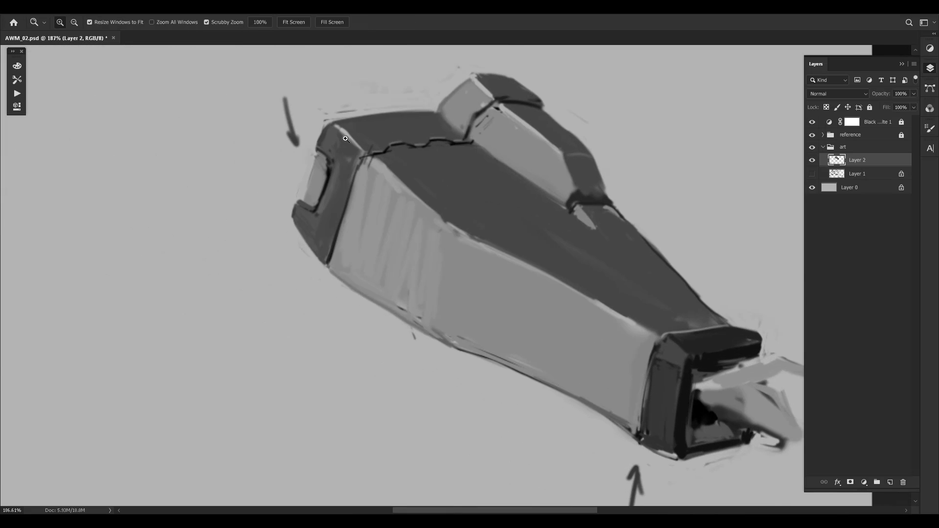
left_click_drag(347, 144, 364, 143)
Rework the end plate's outer edge around the notch with sampled grays, undoing strokes that miss
left_click(323, 173, "alt")
left_click(326, 169, "alt")
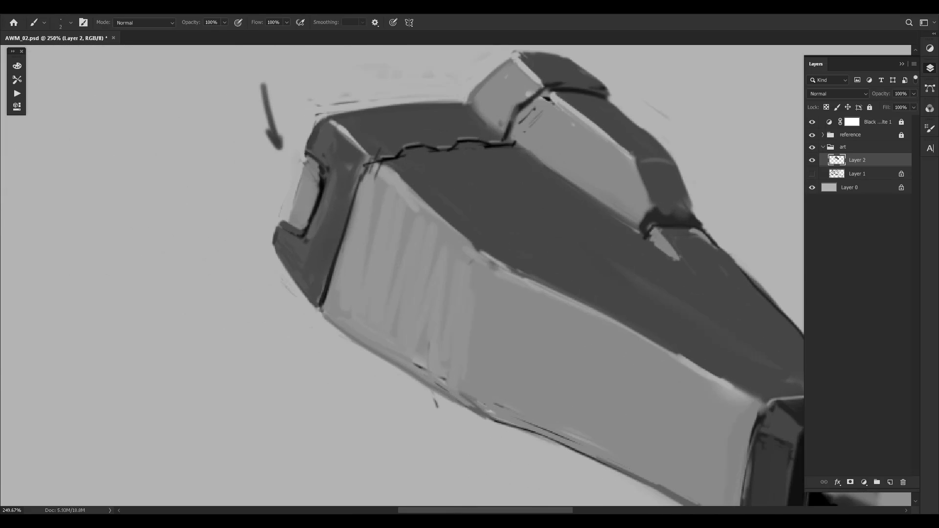
left_click(323, 185, "alt")
mouse_move(321, 120)
left_mouse_down()
mouse_move(306, 153)
mouse_move(320, 125)
left_mouse_up()
key("ctrl+z")
key("ctrl+z")
key("ctrl+z")
mouse_move(281, 220)
left_mouse_down()
mouse_move(287, 236)
mouse_move(288, 223)
left_mouse_up()
key("ctrl+z")
left_click_drag(459, 137, 396, 136)
mouse_move(625, 128)
left_mouse_down()
mouse_move(504, 123)
mouse_move(684, 317)
left_mouse_up()
scroll(504, 123, "up", 5)
left_click_drag(409, 178, 593, 220)
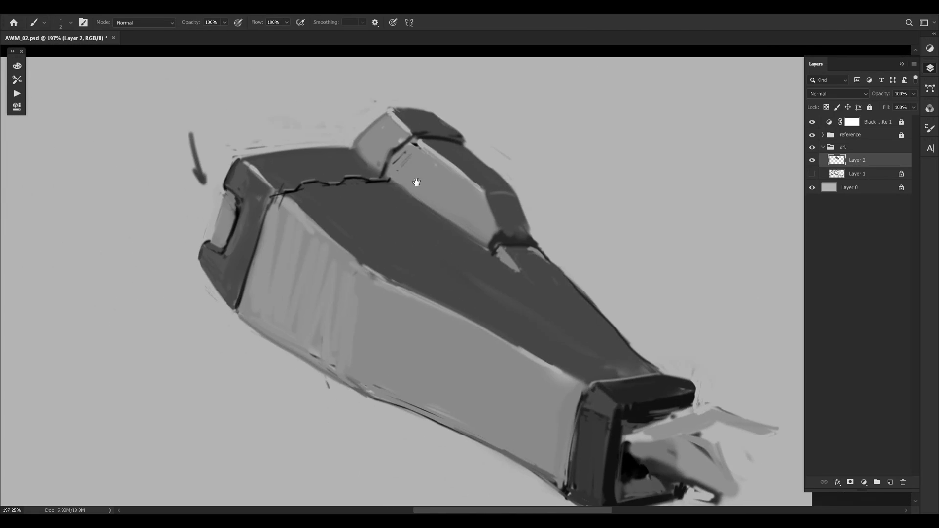
left_click_drag(241, 192, 286, 188)
left_click_drag(208, 238, 285, 225)
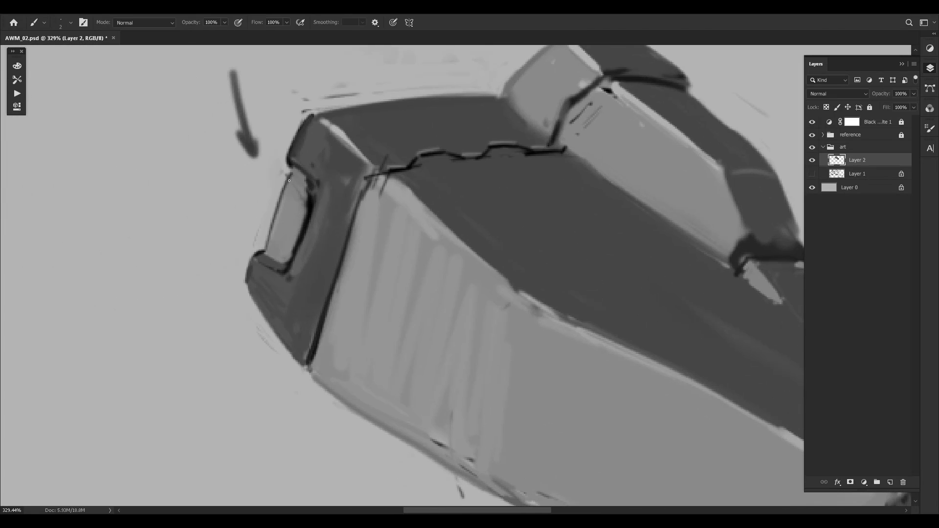
left_click(285, 185, "alt")
left_click_drag(291, 175, 266, 250)
key("ctrl+z")
key("ctrl+z")
key("ctrl+z")
mouse_move(272, 213)
left_mouse_down()
mouse_move(283, 185)
mouse_move(272, 242)
left_mouse_up()
left_click(289, 187, "alt")
key("ctrl+z")
Curve the outer edge of the end plate's notch panel, and fill its face with an even sampled gray
left_click_drag(295, 181, 270, 243)
left_click_drag(294, 185, 273, 240)
mouse_move(289, 205)
left_mouse_down()
mouse_move(293, 185)
mouse_move(287, 223)
left_mouse_up()
left_click_drag(301, 190, 296, 210)
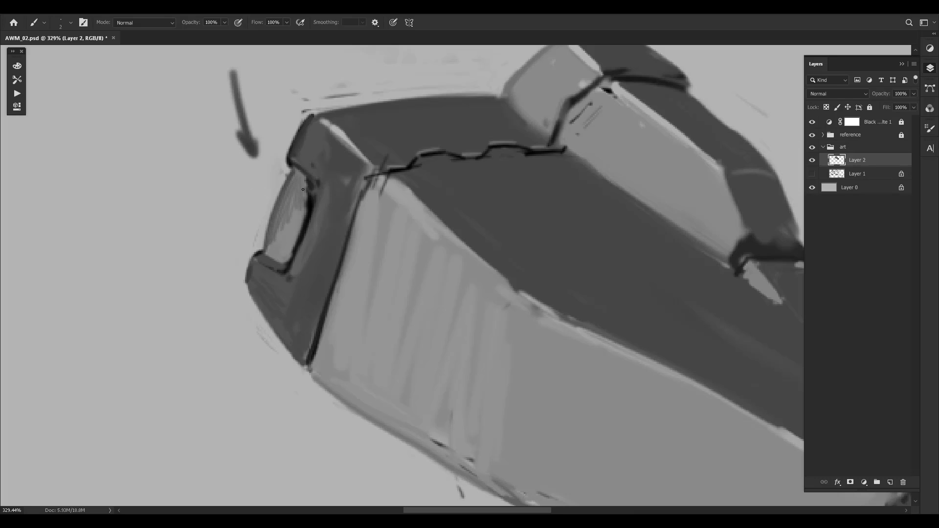
left_click(283, 235, "alt")
mouse_move(279, 241)
left_mouse_down()
mouse_move(299, 214)
mouse_move(303, 181)
mouse_move(302, 196)
mouse_move(297, 186)
mouse_move(289, 200)
mouse_move(295, 182)
mouse_move(286, 201)
mouse_move(296, 178)
mouse_move(304, 182)
mouse_move(307, 200)
mouse_move(296, 188)
mouse_move(278, 215)
left_mouse_up()
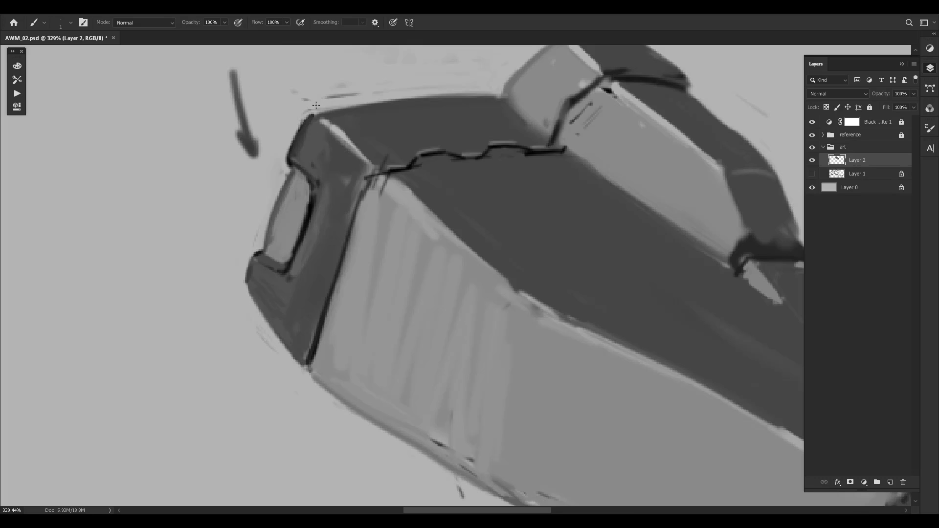
Undo the last stroke, flip the canvas view back, and touch up the raised fin's upper edge with a sampled gray
left_click_drag(349, 105, 317, 98)
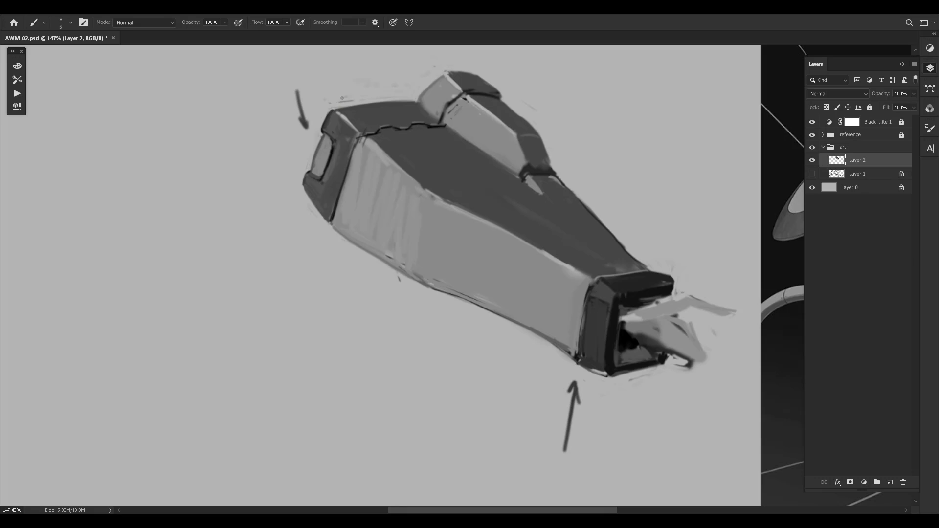
key("ctrl+z")
key("ctrl+shift+h")
left_click_drag(625, 195, 645, 210)
left_click_drag(582, 173, 623, 210)
left_click(610, 137, "alt")
left_click_drag(621, 133, 594, 151)
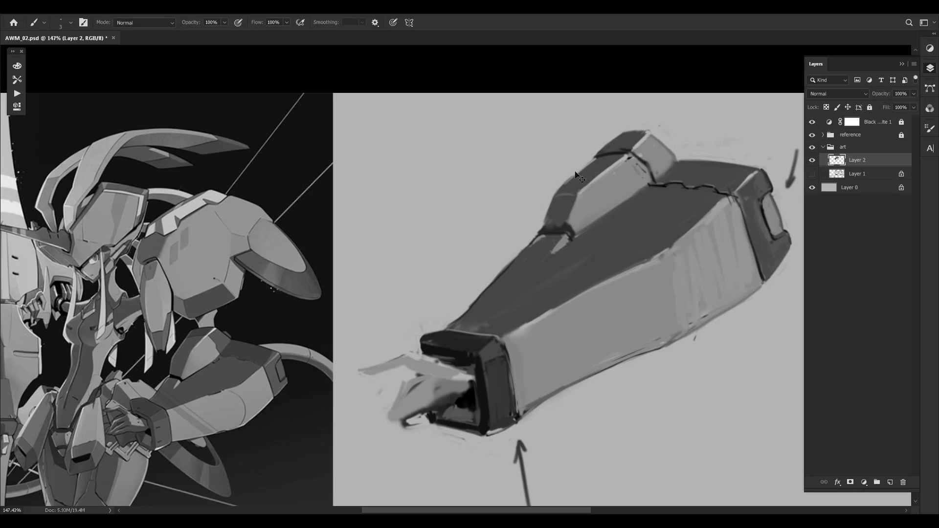
left_click(623, 133, "alt")
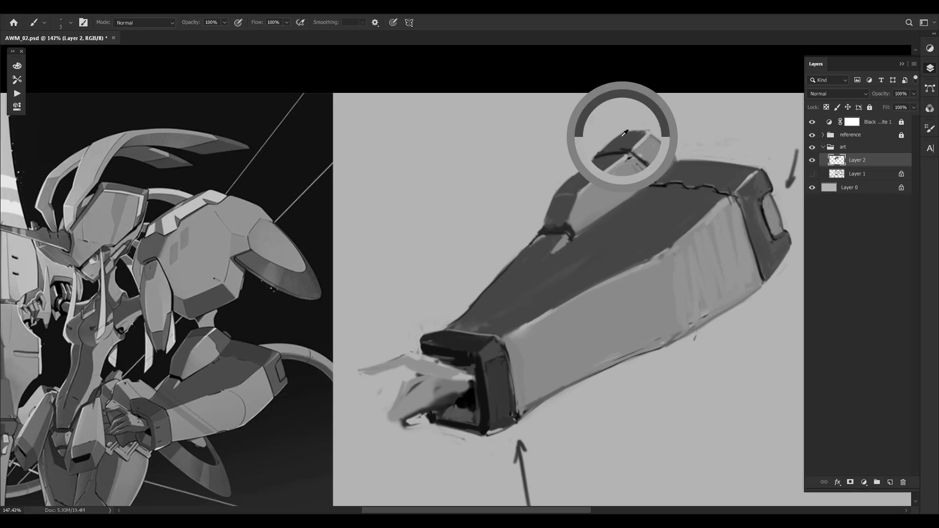
left_click(602, 148, "alt")
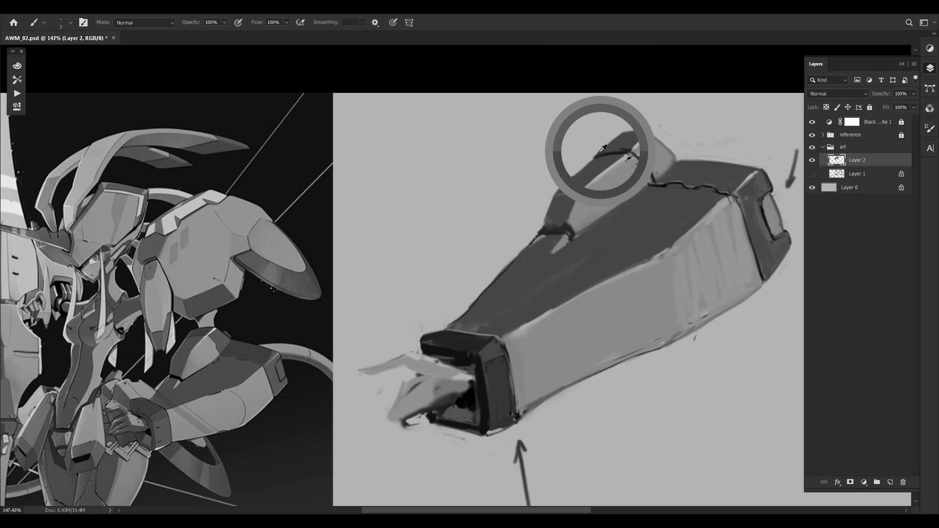
mouse_move(622, 134)
left_mouse_down()
mouse_move(601, 157)
mouse_move(598, 151)
left_mouse_up()
key("ctrl+z")
key("ctrl+z")
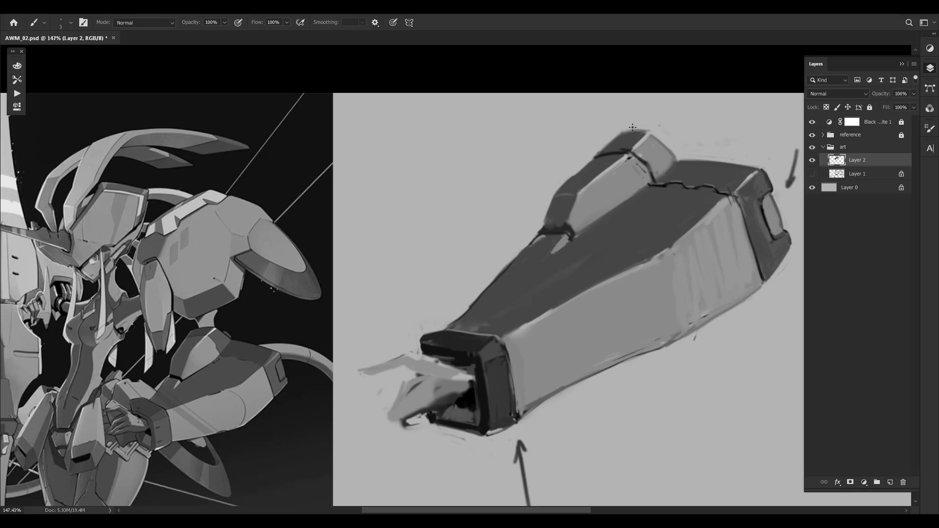
Examine the whole forearm armor painting beside the reference while toggling the visibility of Layer 2
key("z")
left_click_drag(681, 120, 648, 121)
key("b")
left_click_drag(710, 190, 669, 174)
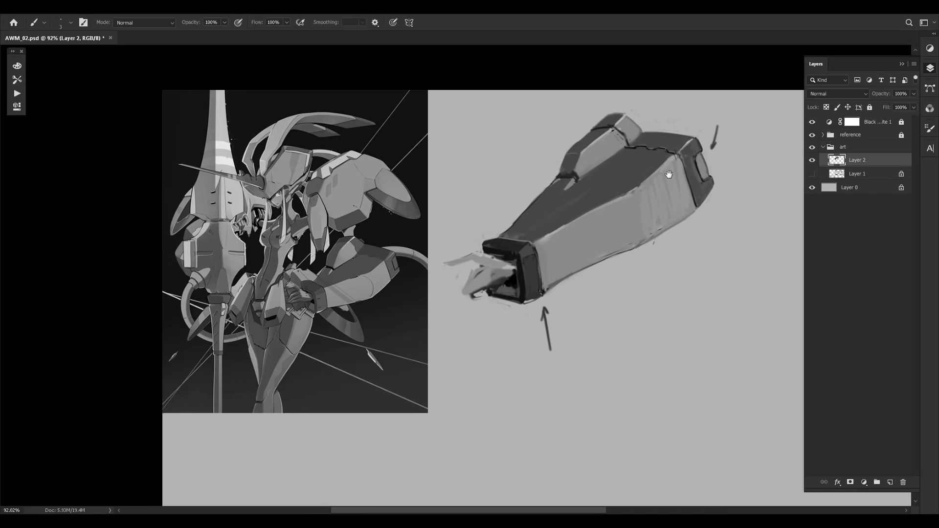
key("ctrl+comma")
key("ctrl+comma")
key("ctrl+comma")
key("ctrl+comma")
key("ctrl+comma")
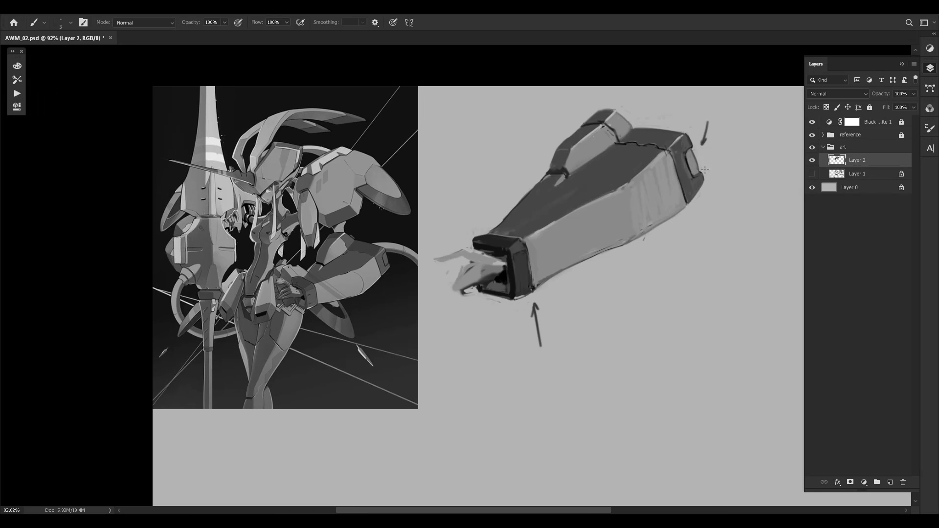
key("z")
mouse_move(665, 243)
left_mouse_down()
mouse_move(679, 220)
mouse_move(628, 222)
mouse_move(558, 289)
mouse_move(535, 288)
left_mouse_up()
key("b")
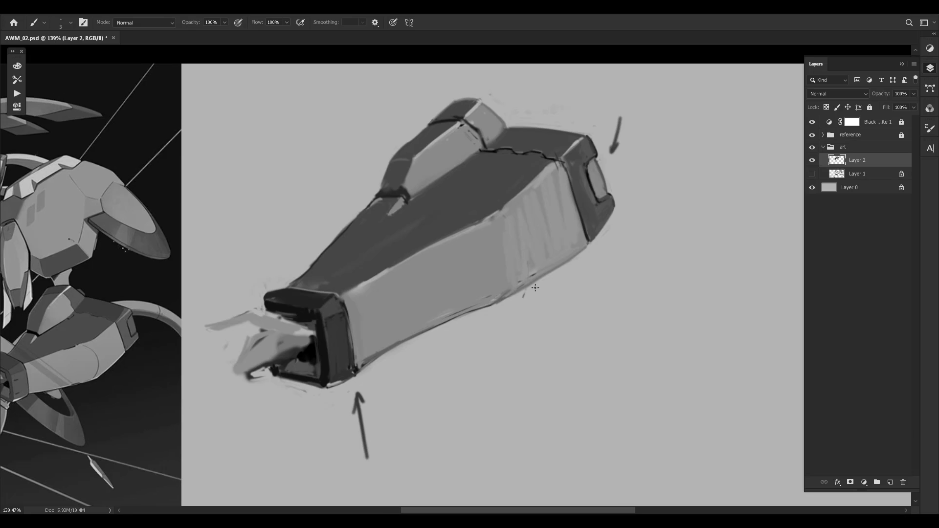
key("z")
left_click_drag(677, 200, 651, 206)
key("b")
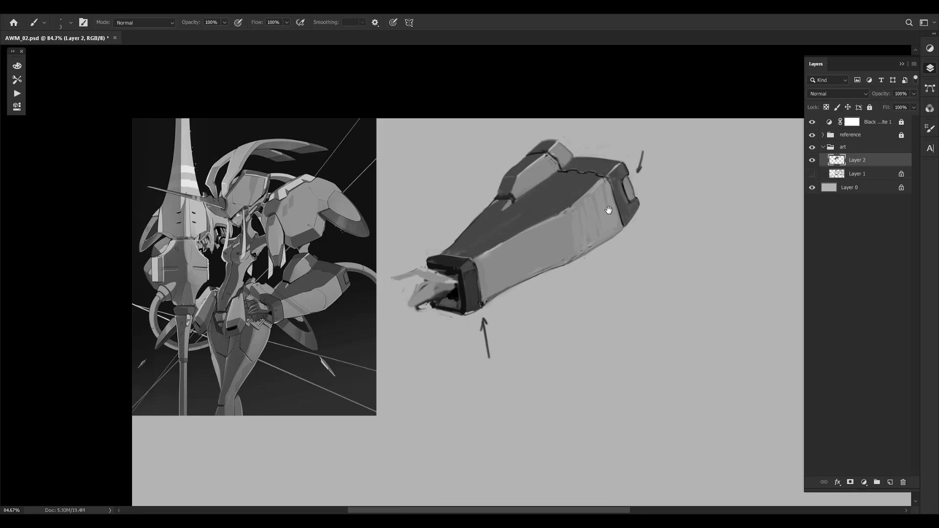
left_click_drag(650, 268, 595, 191)
Retouch the outline where the front base of the raised fin meets the forearm's dark top surface, using greys sampled there
key("z")
left_click_drag(412, 190, 440, 182)
key("b")
left_click_drag(519, 146, 493, 217)
left_click_drag(456, 128, 577, 162)
key("z")
key("b")
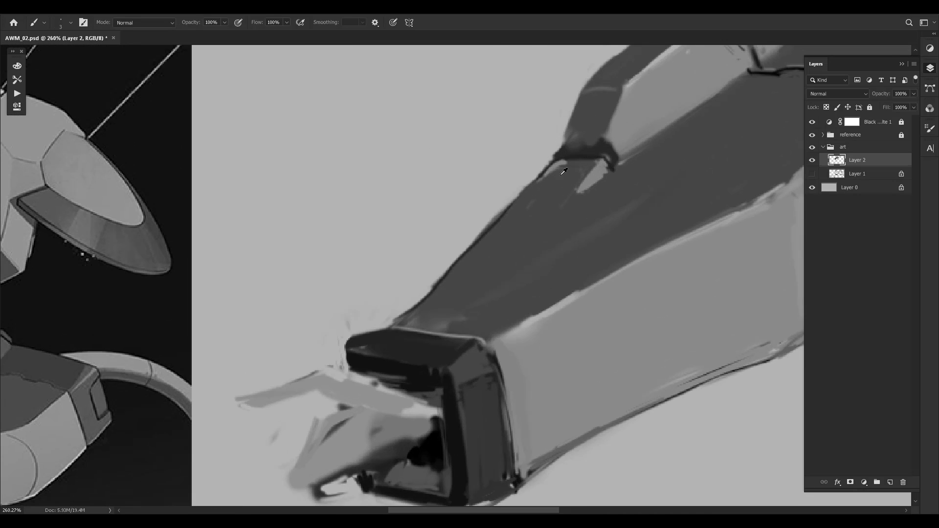
left_click(560, 176, "alt")
left_click_drag(599, 200, 567, 199)
key("ctrl+comma")
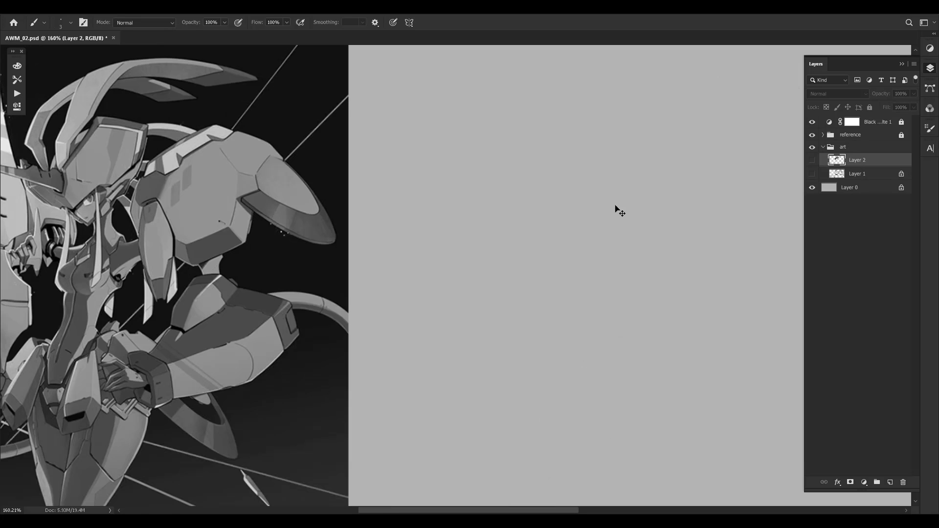
key("ctrl+comma")
scroll(581, 170, "up", 5)
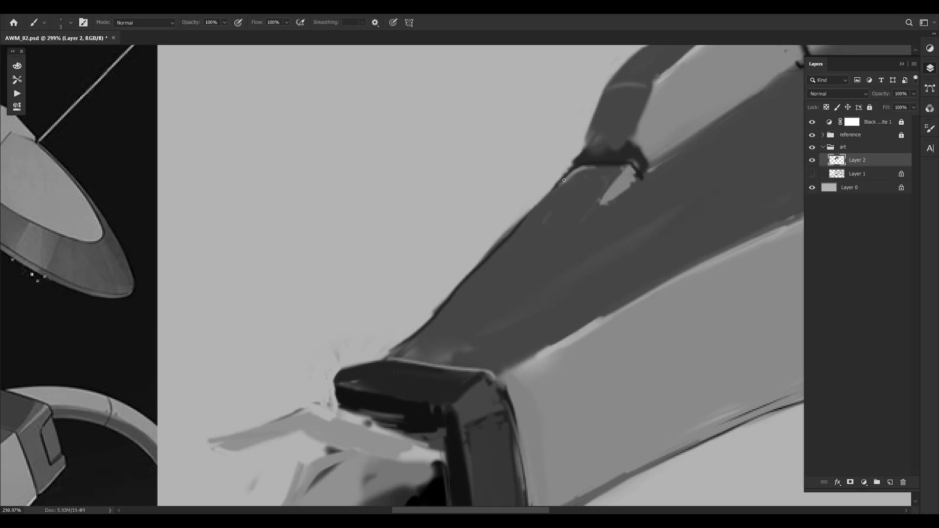
left_click(601, 171, "alt")
Toggle the visibility of Layer 2 to review the retouched forearm at a wider view
key("z")
left_click_drag(633, 166, 538, 127)
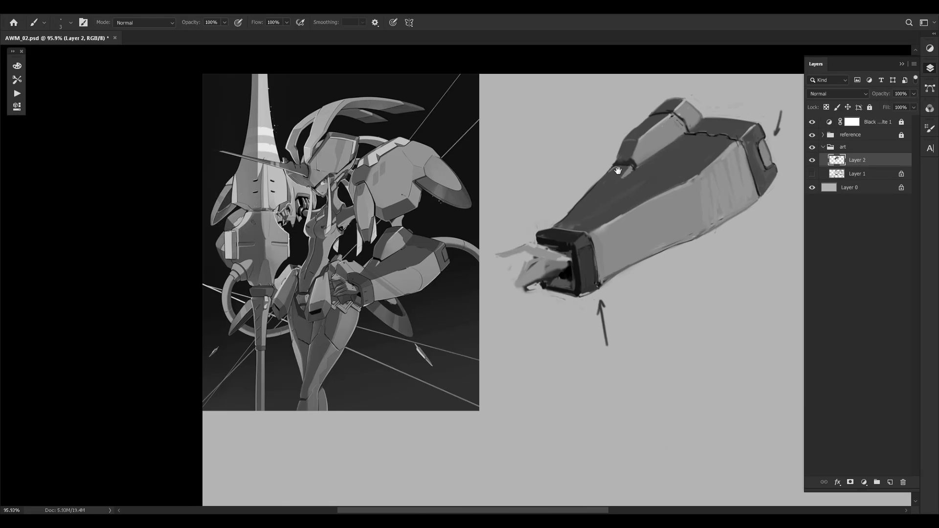
left_click_drag(735, 151, 670, 134)
left_click_drag(656, 90, 657, 90)
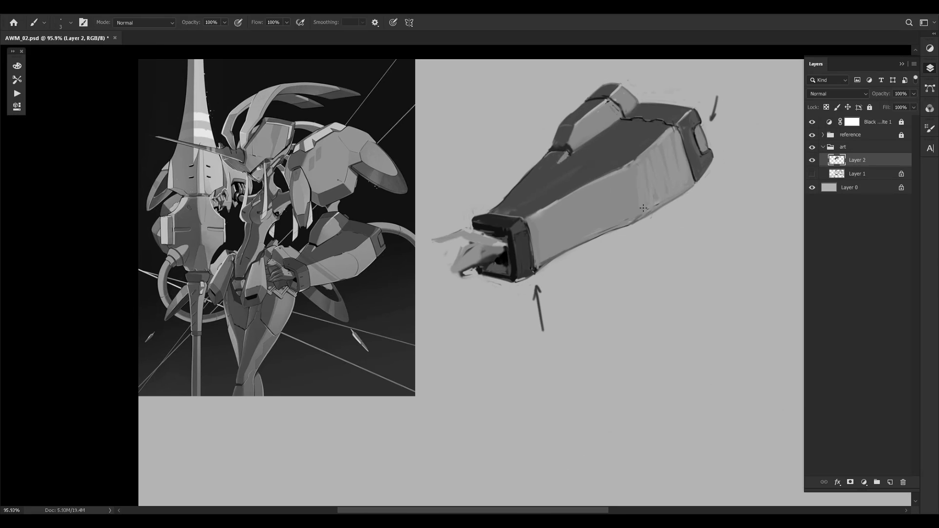
key("ctrl+comma")
key("ctrl+comma")
key("ctrl+comma")
key("ctrl+comma")
Refine the upper outer corner of the forearm's rear cap above the window recess, with tones sampled from the cap and its surroundings
key("z")
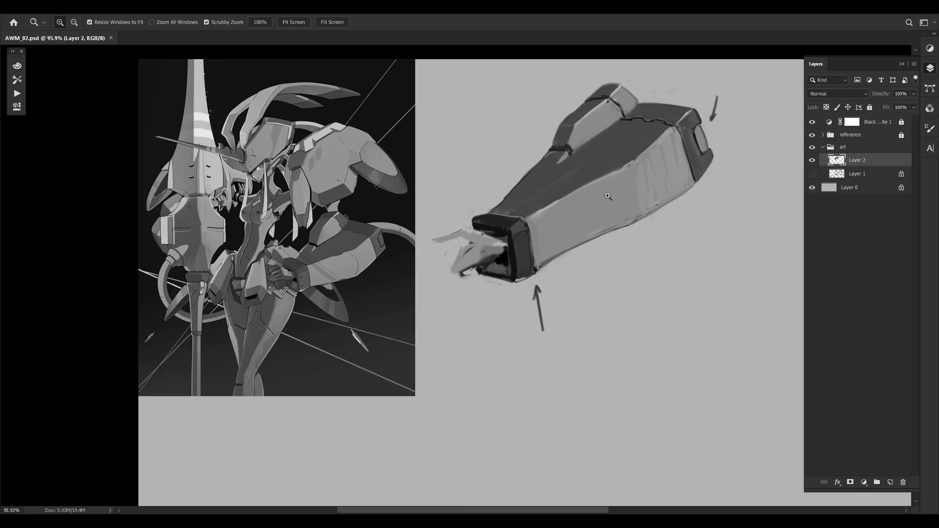
left_click_drag(613, 197, 638, 153)
left_click_drag(713, 108, 547, 182)
left_click_drag(641, 118, 639, 74)
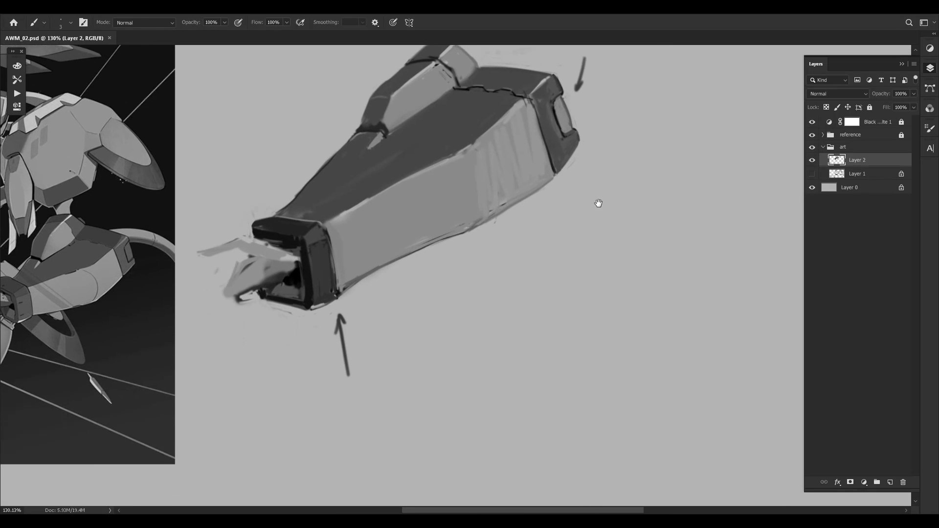
key("z")
mouse_move(575, 87)
left_mouse_down()
mouse_move(599, 174)
mouse_move(617, 179)
mouse_move(578, 172)
left_mouse_up()
key("b")
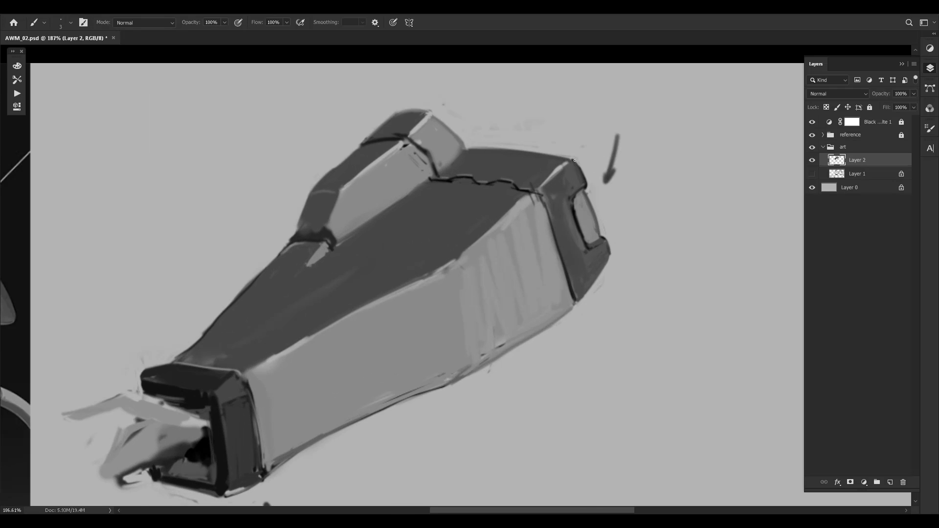
left_click_drag(579, 165, 587, 186)
left_click(587, 194, "alt")
left_click(575, 162, "alt")
left_click(587, 188, "alt")
Paint a sampled light tone along the front part of the edge between the dark top and the light side panel
left_click_drag(604, 180, 700, 74)
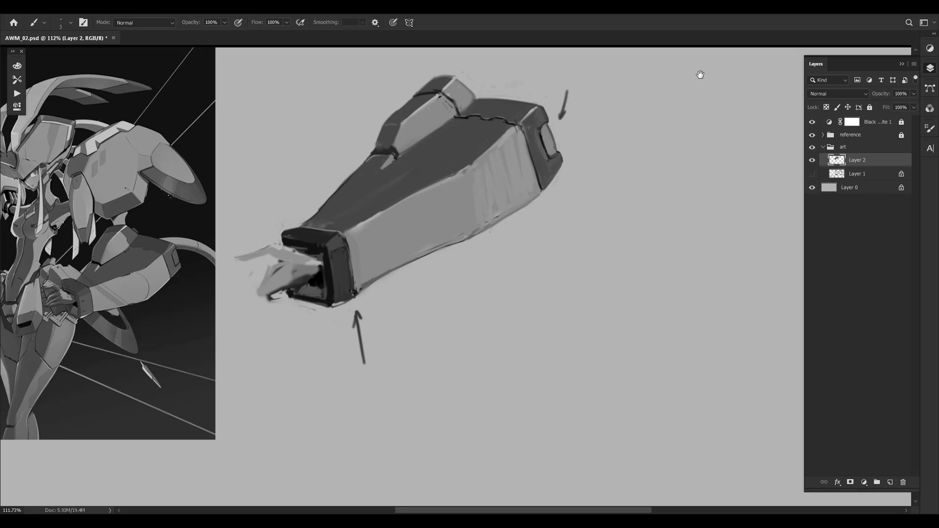
left_click_drag(550, 231, 562, 216)
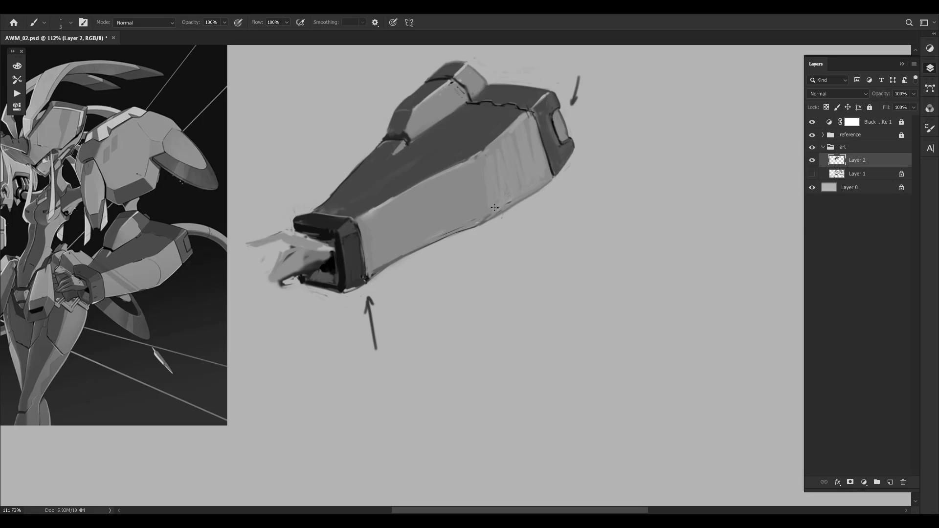
left_click_drag(523, 184, 541, 218)
left_click(490, 199, "alt")
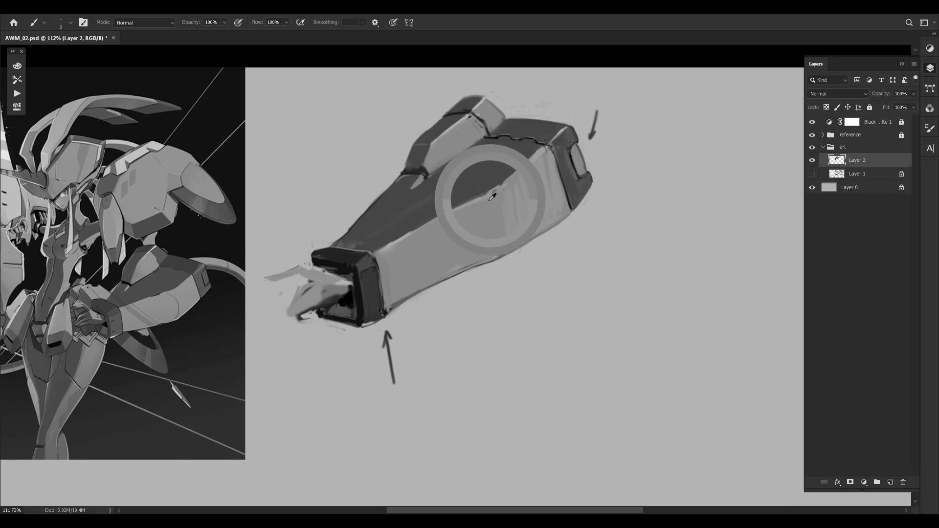
left_click_drag(484, 189, 397, 239)
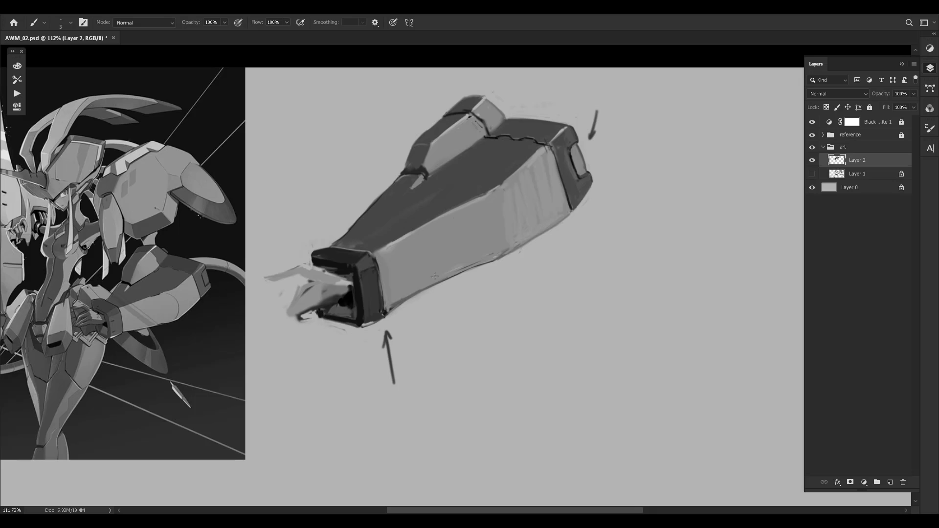
Clean up the side panel's lower contour towards the black wrist cuff, using greys sampled from the edge and panel
left_click_drag(488, 267, 520, 254)
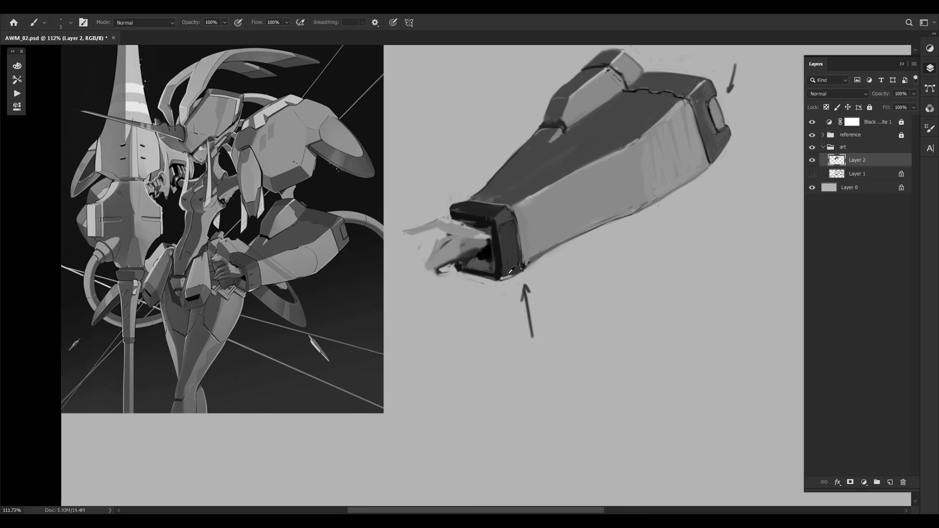
left_click(518, 261, "alt")
left_click_drag(616, 240, 592, 262)
left_click_drag(499, 292, 420, 309)
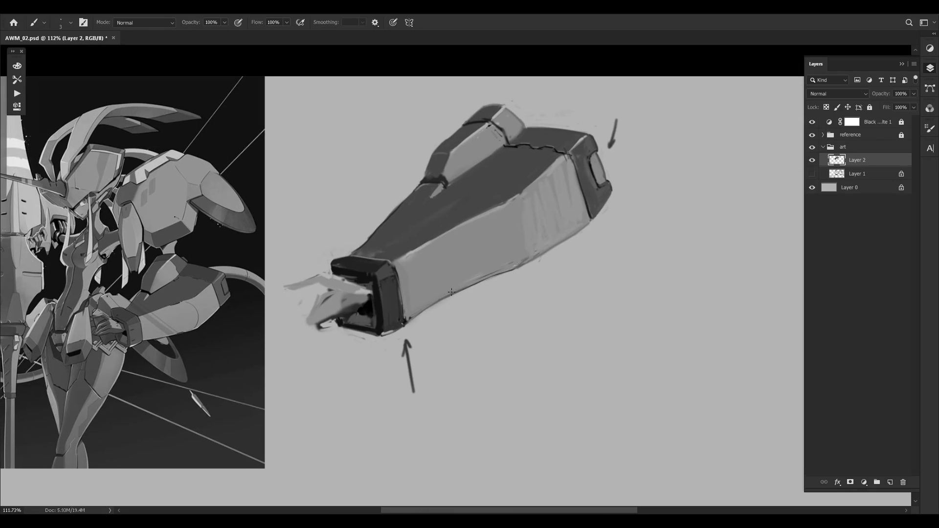
left_click_drag(551, 189, 616, 150)
left_click(523, 239, "alt")
left_click(524, 252, "alt")
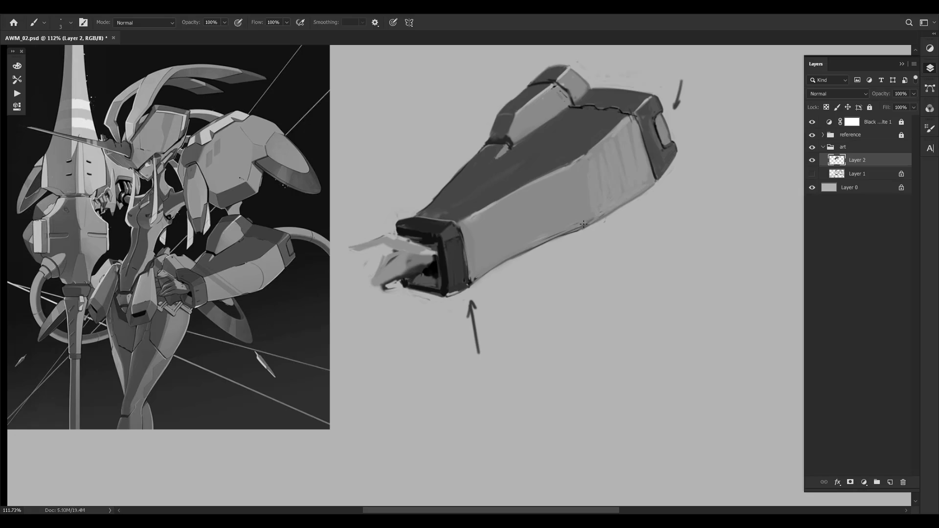
mouse_move(549, 240)
left_mouse_down()
mouse_move(654, 184)
mouse_move(605, 212)
left_mouse_up()
key("ctrl+z")
left_click_drag(648, 190, 603, 215)
key("ctrl+z")
Even out the highlight along the ridge between the dark top and light side panel with greys sampled along the ridge
left_click(641, 189, "alt")
left_click(590, 155, "alt")
left_click(563, 166, "alt")
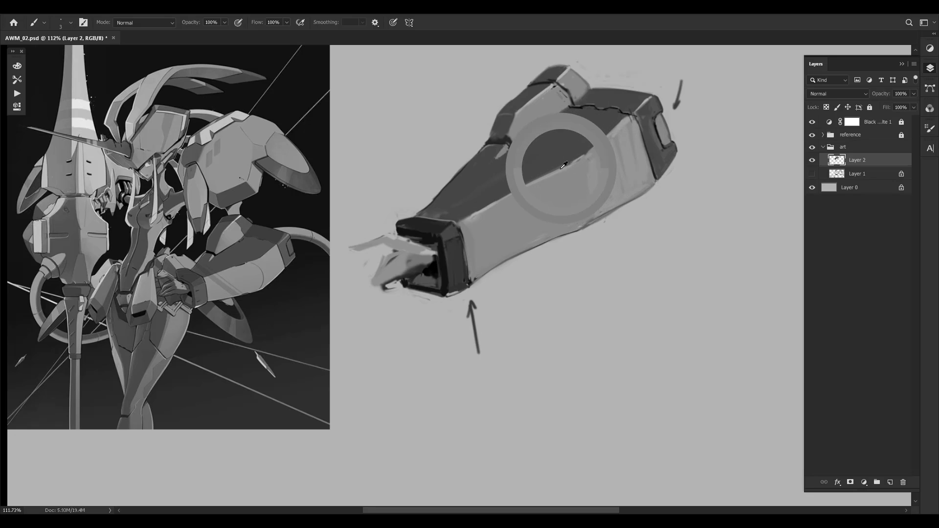
left_click(487, 205, "alt")
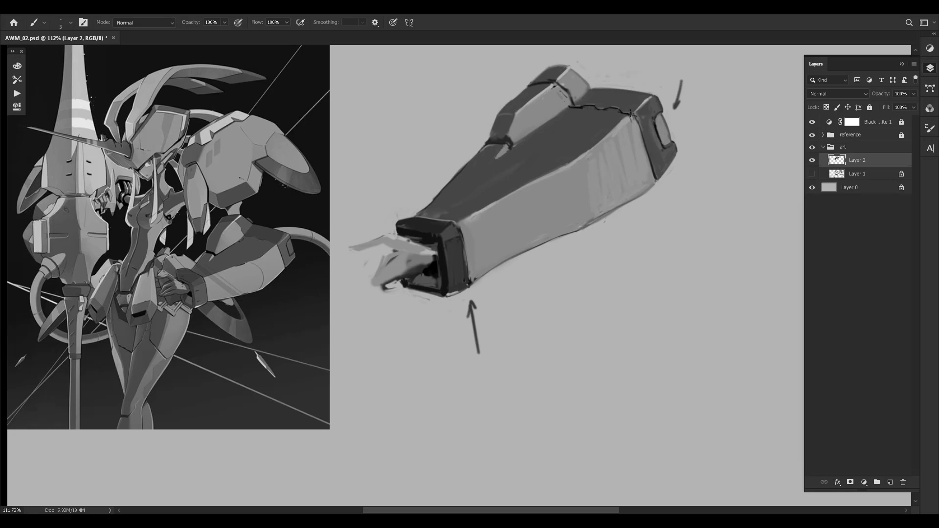
left_click_drag(534, 198, 543, 220)
left_click(489, 233, "alt")
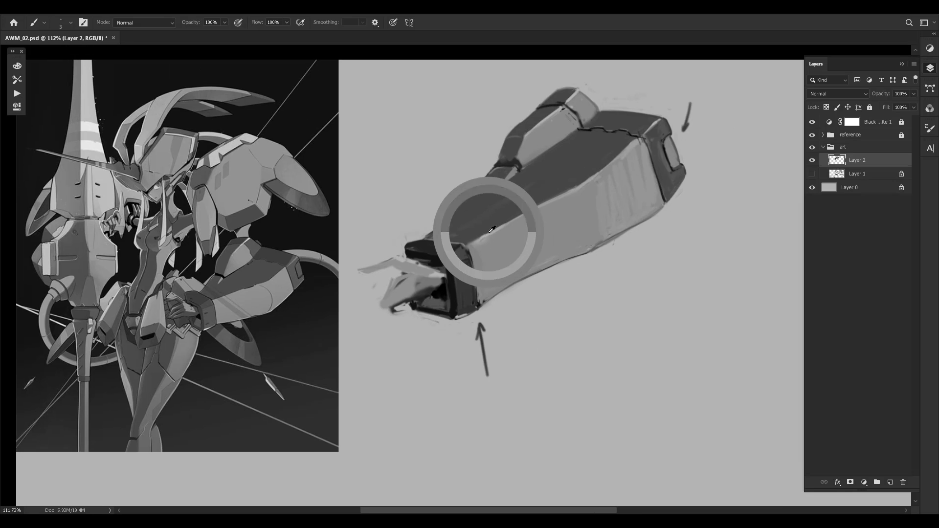
left_click_drag(554, 177, 608, 211)
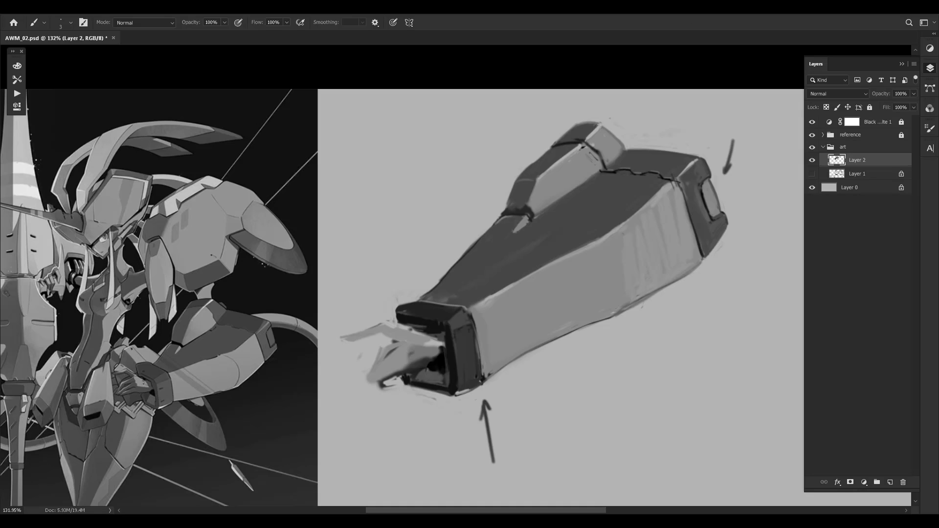
Examine the complete forearm painting against the character reference at several zoom levels
key("z")
mouse_move(673, 195)
left_mouse_down()
mouse_move(632, 198)
mouse_move(652, 191)
left_mouse_up()
key("z")
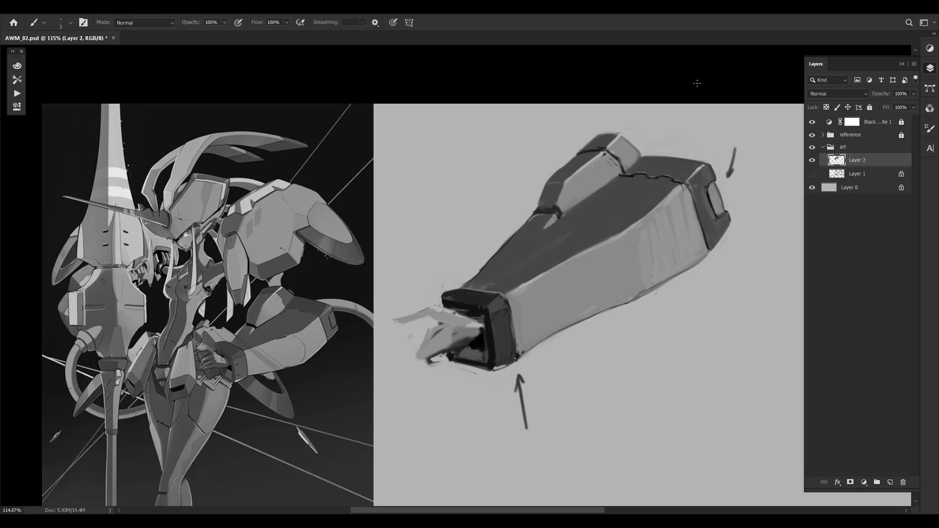
key("z")
left_click_drag(689, 165, 656, 167)
key("space")
left_click_drag(658, 210, 629, 204)
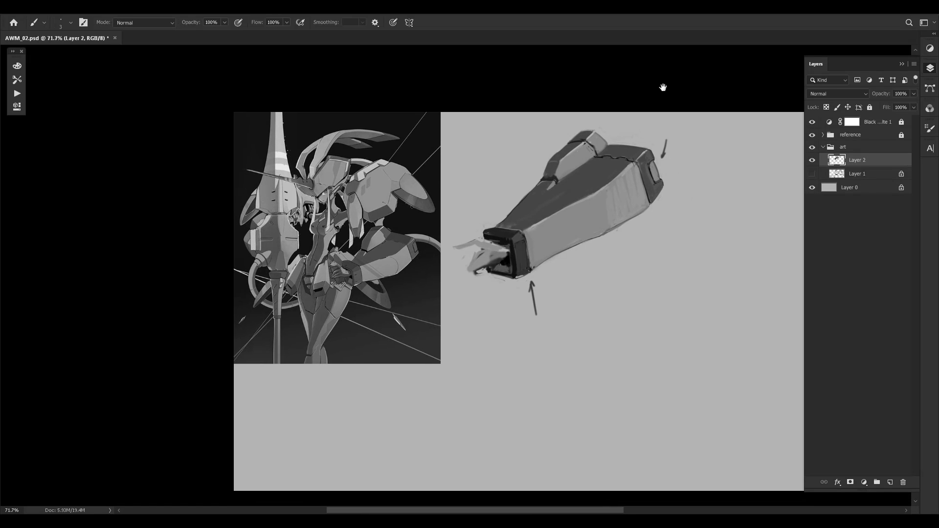
scroll(539, 219, "up", 2)
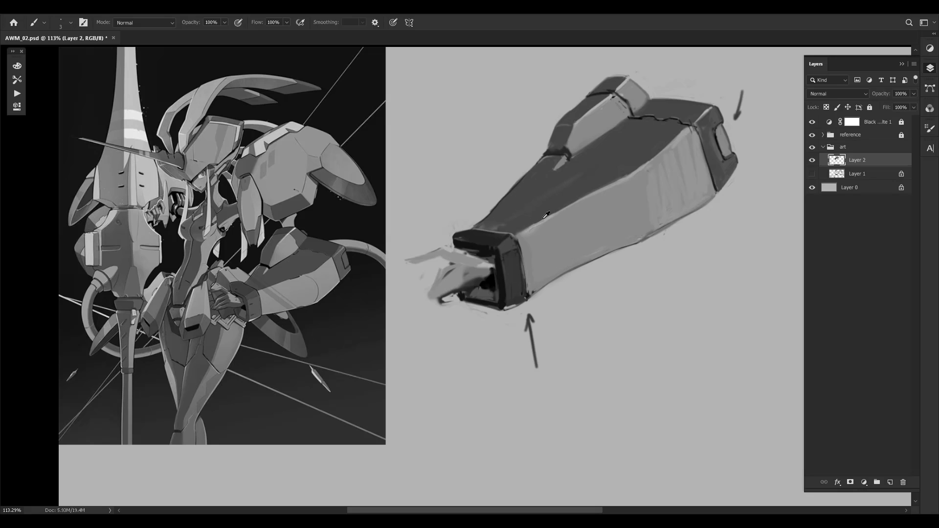
Touch up the rear end of the side panel and the rear cap with sampled tones, and save the file
left_click(680, 137, "alt")
left_click(704, 113, "alt")
left_click(730, 171, "alt")
mouse_move(667, 205)
left_mouse_down()
mouse_move(609, 167)
mouse_move(678, 209)
mouse_move(576, 224)
left_mouse_up()
key("ctrl+s")
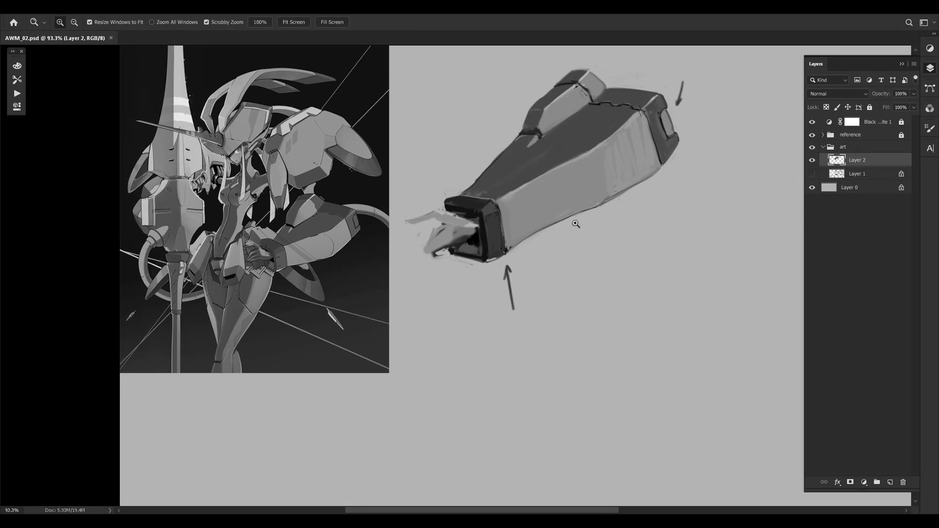
Sharpen the lower corner of the rear cap's window recess and the adjoining outer edge with sampled greys
mouse_move(506, 261)
left_mouse_down()
mouse_move(546, 220)
mouse_move(488, 310)
mouse_move(507, 272)
mouse_move(525, 266)
left_mouse_up()
left_click_drag(701, 171, 635, 207)
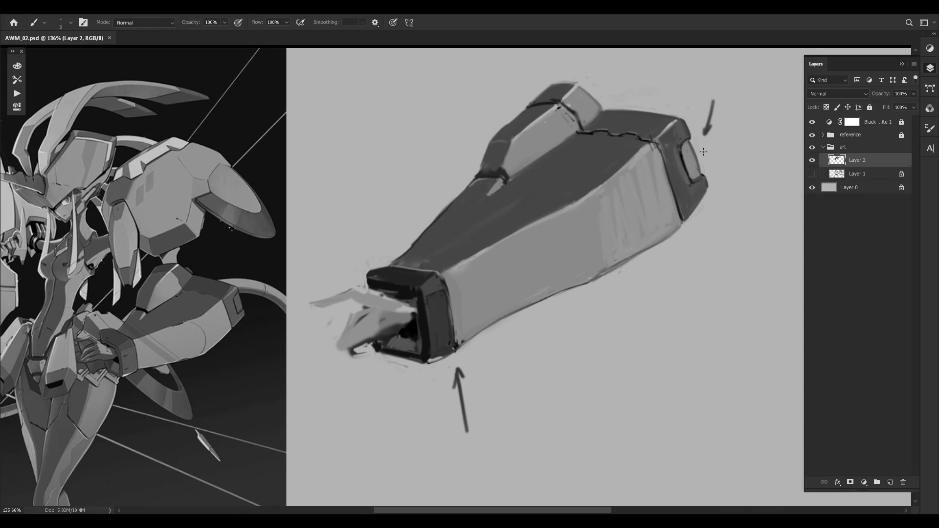
scroll(704, 167, "up", 2)
left_click(714, 165, "alt")
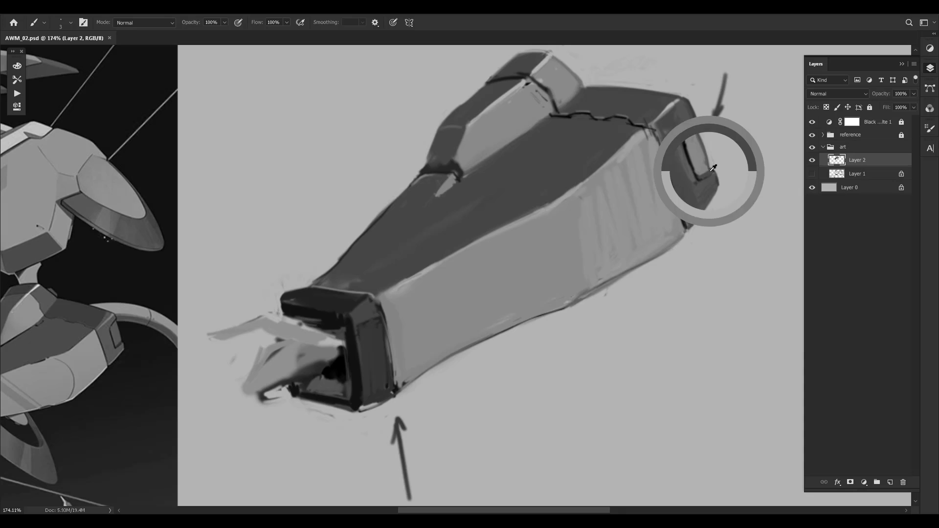
left_click_drag(711, 169, 705, 175)
left_click(707, 189, "alt")
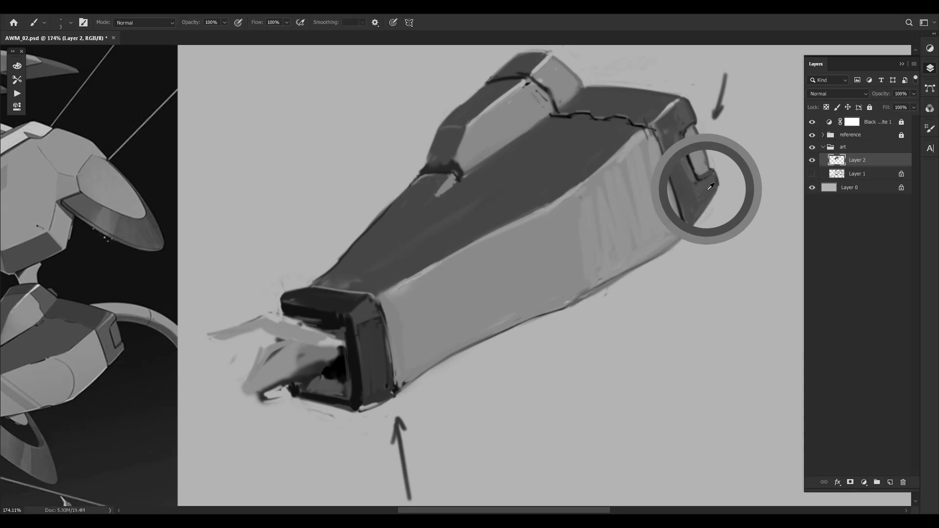
left_click(701, 198, "alt")
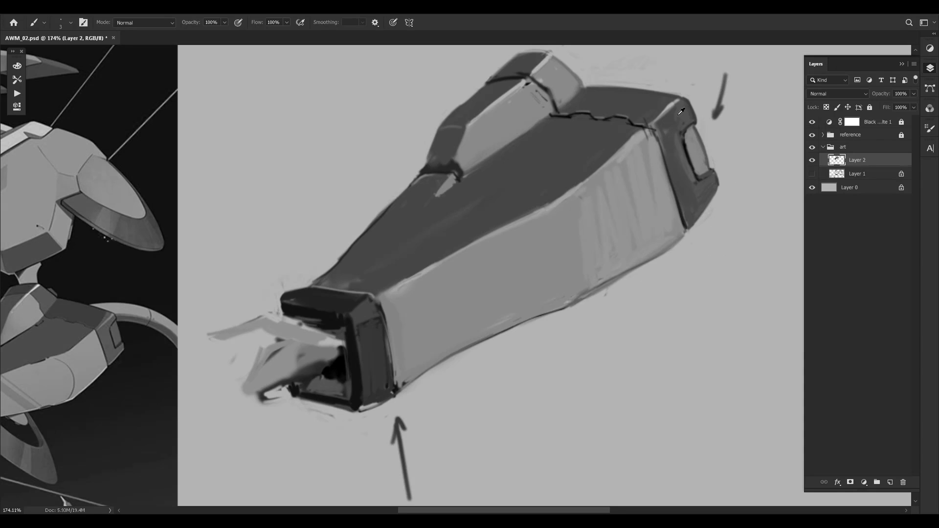
Touch up the rear cap's upper corner above the window recess using a smaller brush and sampled greys
left_click(673, 111, "alt")
key("[")
left_click(696, 121, "alt")
key("z")
left_click_drag(751, 130, 725, 131)
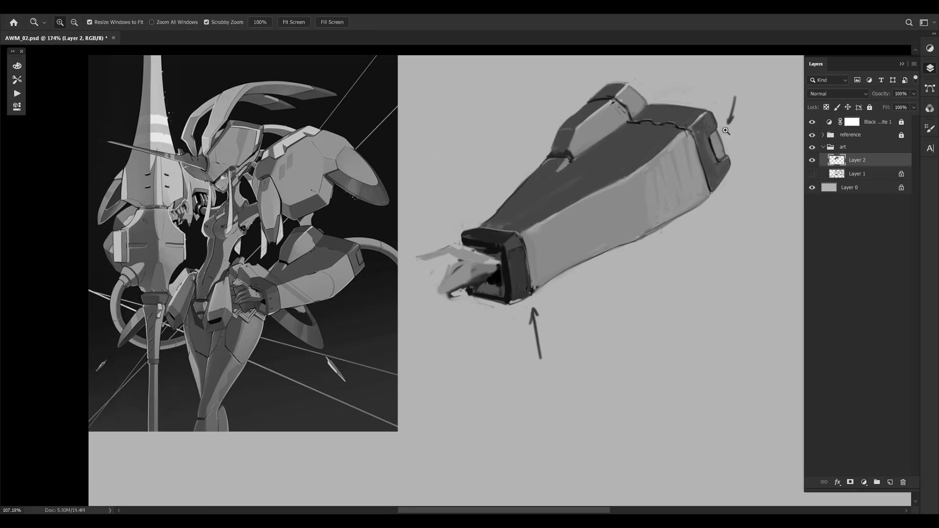
Toggle Layer 2's visibility and examine the forearm painting against the character reference at several zoom levels
key("b")
key("ctrl+comma")
key("ctrl+comma")
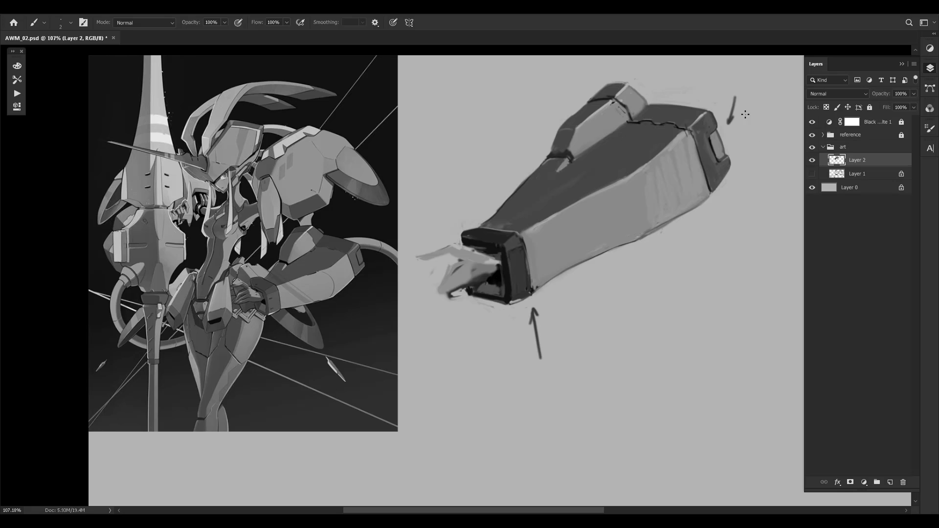
key("z")
left_click_drag(656, 173, 677, 173)
key("b")
left_click_drag(701, 118, 682, 122)
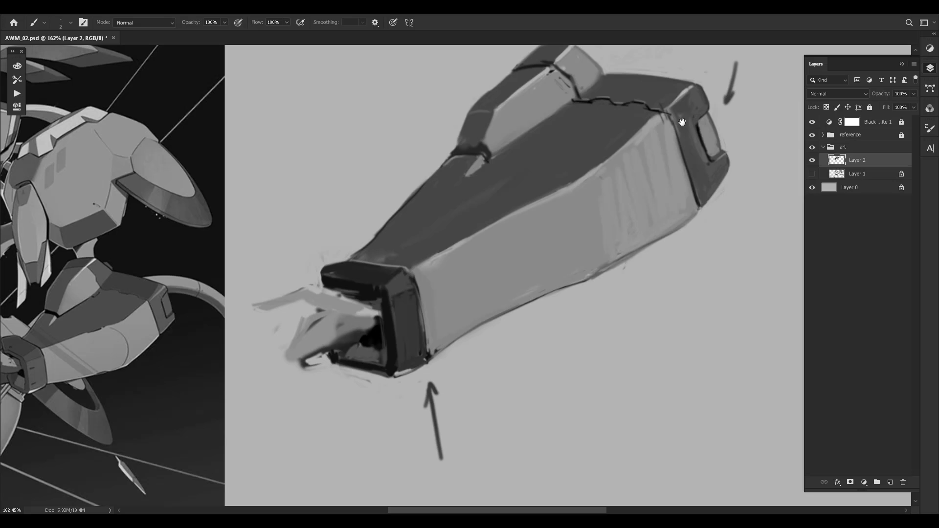
key("z")
left_click_drag(467, 162, 524, 132)
key("b")
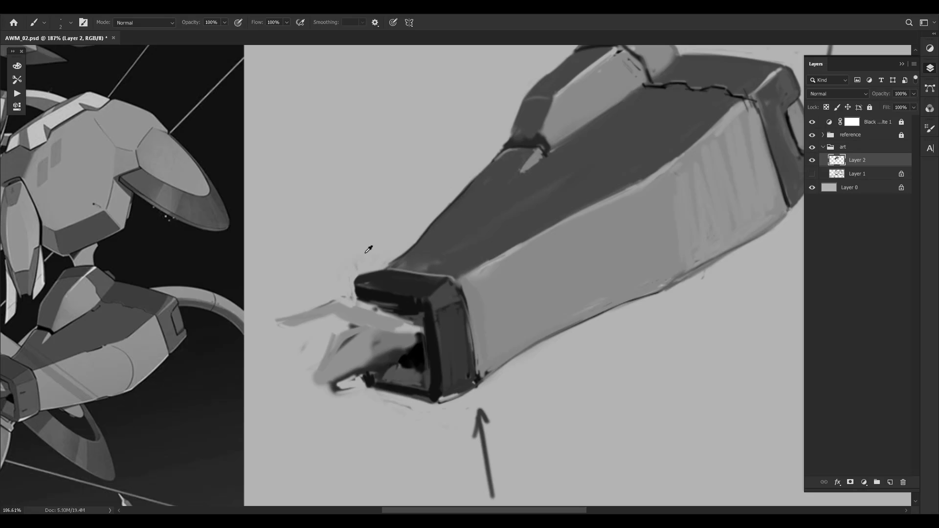
Clean the stray marks along the side panel's lower edge near its rear end with sampled greys
key("z")
left_click_drag(428, 240, 412, 240)
key("b")
left_click(608, 250, "alt")
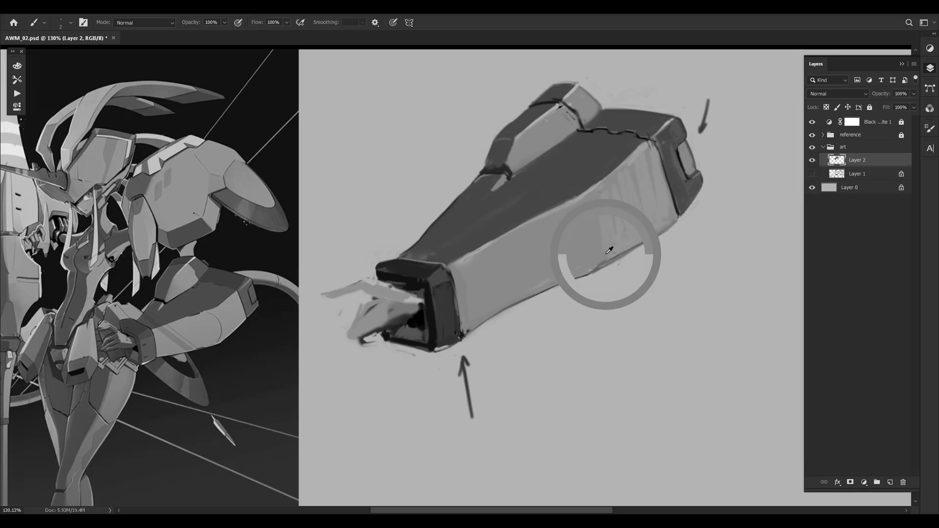
left_click_drag(629, 243, 639, 228)
left_click_drag(603, 303, 600, 300)
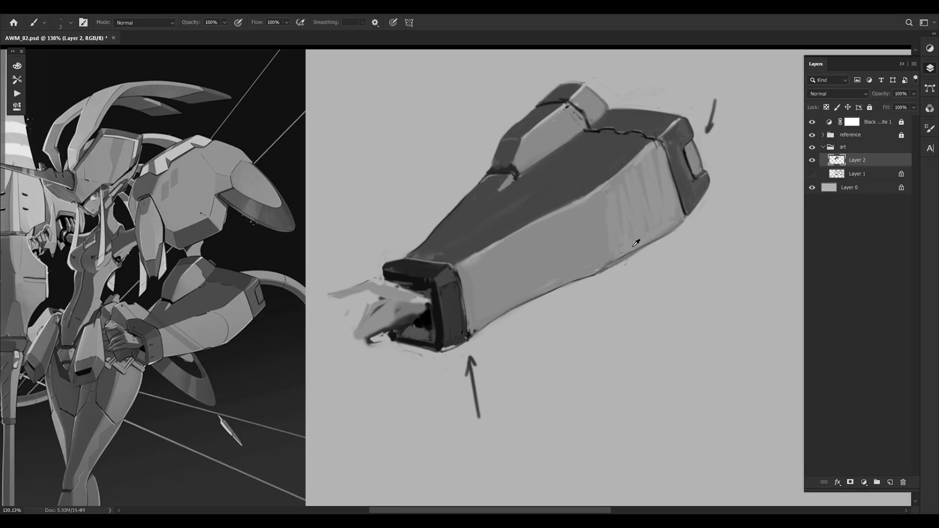
left_click(636, 243, "alt")
left_click(641, 247, "alt")
left_click(652, 236, "alt")
left_click(654, 237, "alt")
left_click(654, 237, "alt")
left_click(651, 240, "alt")
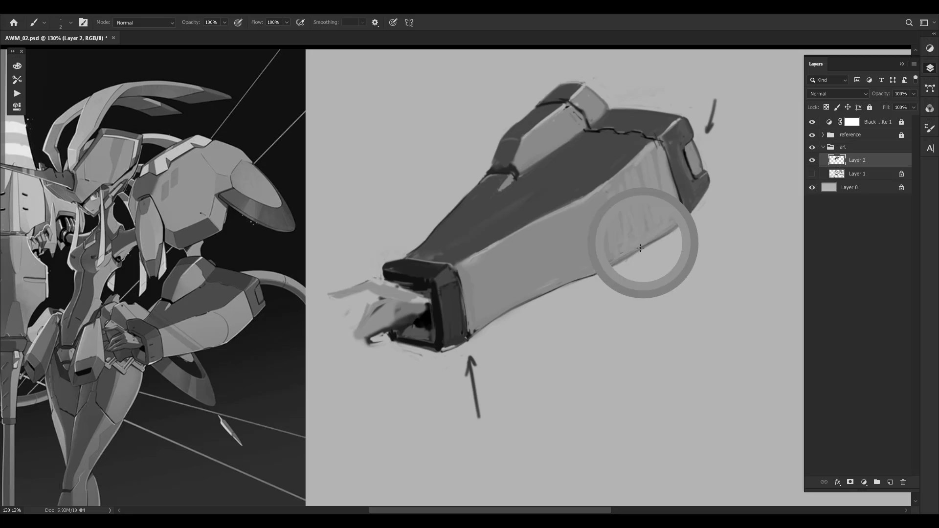
Define the side panel's lower edge from the rear cap's corner toward the middle using sampled greys
left_click(679, 224, "alt")
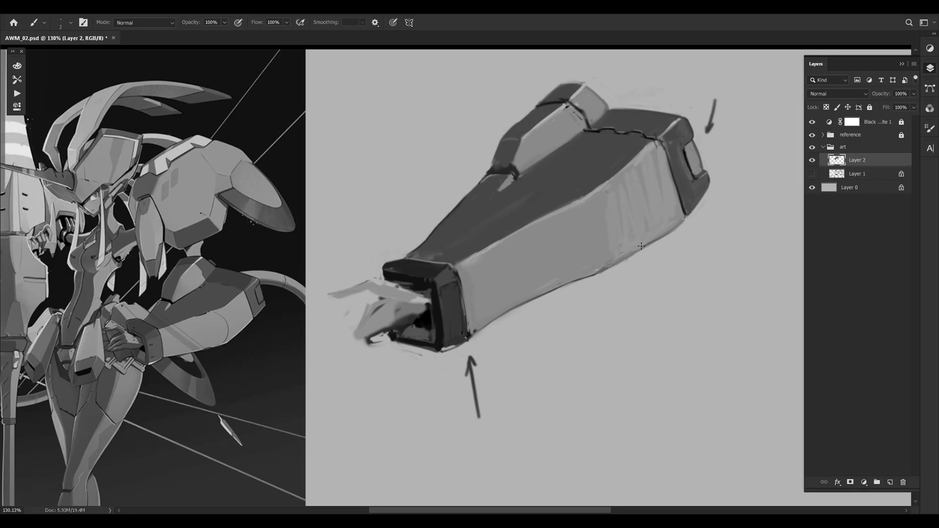
left_click(652, 241, "alt")
left_click(629, 254, "alt")
left_click(618, 263, "alt")
Retouch the middle of the side panel's lower edge and soften its light rear section with sampled tones
left_click_drag(548, 270, 585, 249)
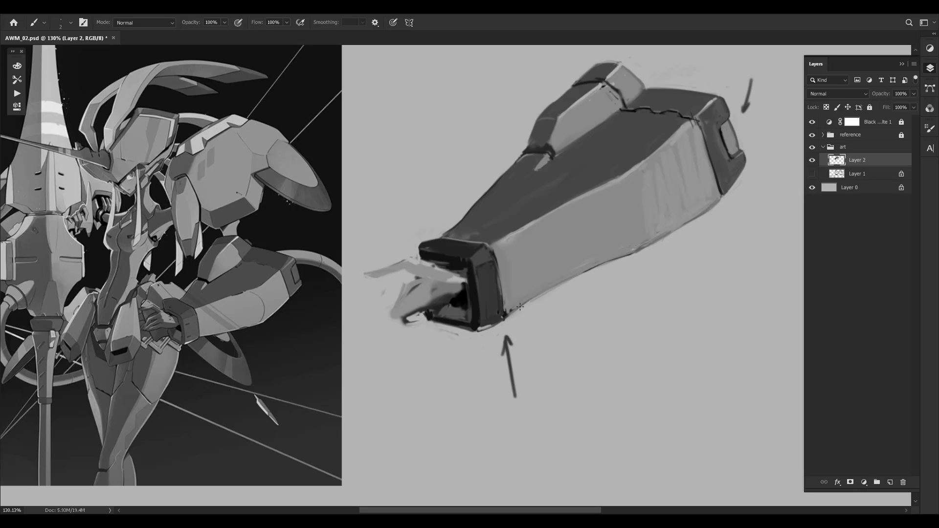
left_click(593, 258, "alt")
left_click(594, 262, "alt")
left_click(642, 246, "alt")
left_click(672, 152, "alt")
left_click(642, 166, "alt")
Refine the front cuff's lower corner and bottom edge with sampled tones, discarding the trial stroke down its rear side
left_click_drag(573, 299, 635, 306)
left_click(574, 326, "alt")
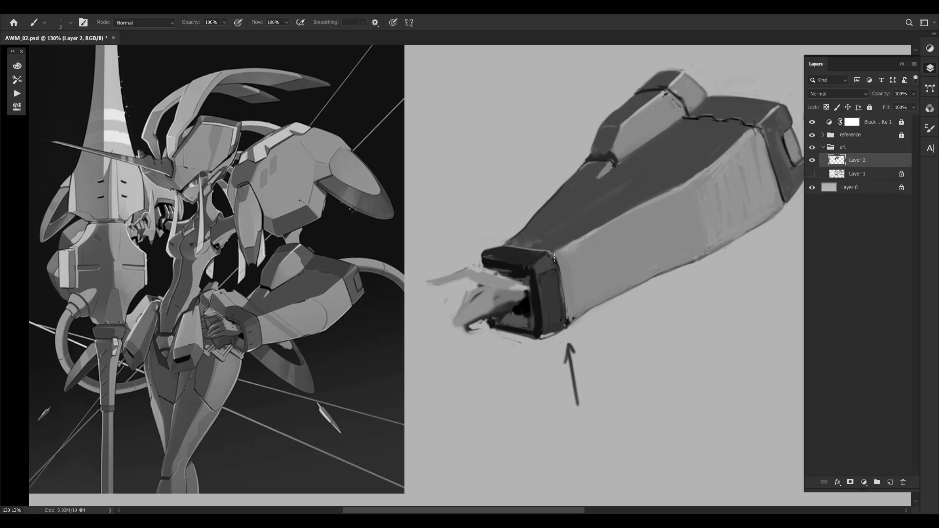
left_click_drag(557, 267, 567, 321)
key("ctrl+z")
left_click_drag(581, 268, 578, 226)
left_click_drag(645, 152, 588, 165)
left_click_drag(545, 226, 556, 210)
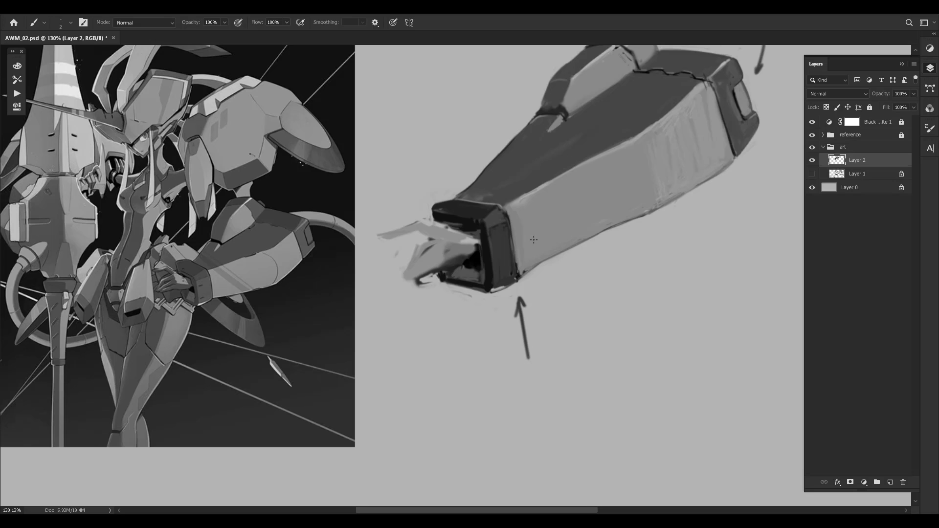
mouse_move(523, 257)
left_mouse_down()
mouse_move(562, 259)
mouse_move(573, 248)
left_mouse_up()
left_click(528, 292, "alt")
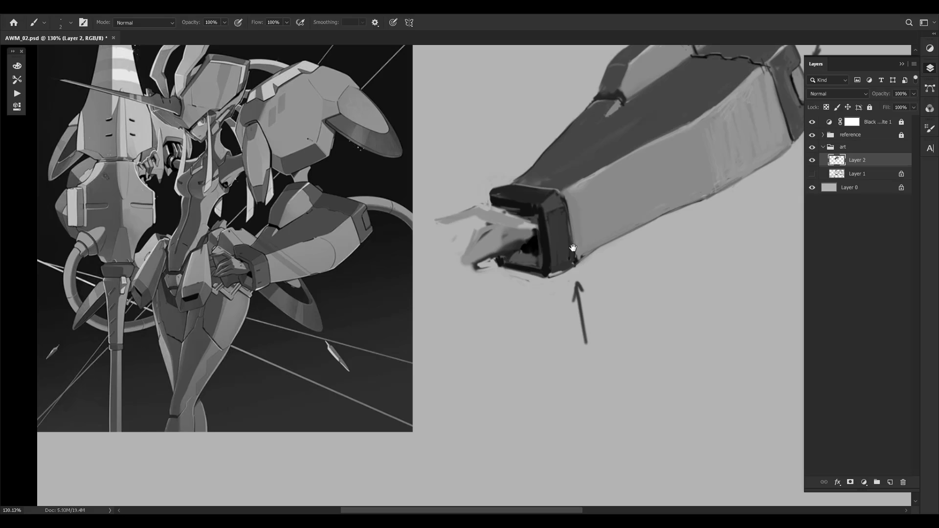
left_click(563, 269, "alt")
left_click(564, 267, "alt")
Clean up the hand's underside against the cuff opening's dark interior with sampled greys
left_click(527, 251, "alt")
left_click(492, 263, "alt")
left_click(521, 238, "alt")
left_click(511, 242, "alt")
left_click(505, 246, "alt")
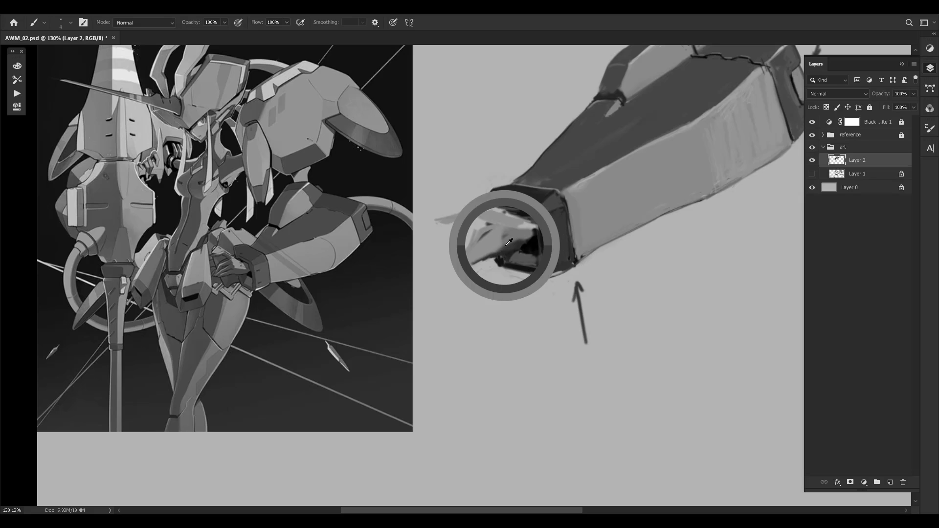
left_click(506, 216, "alt")
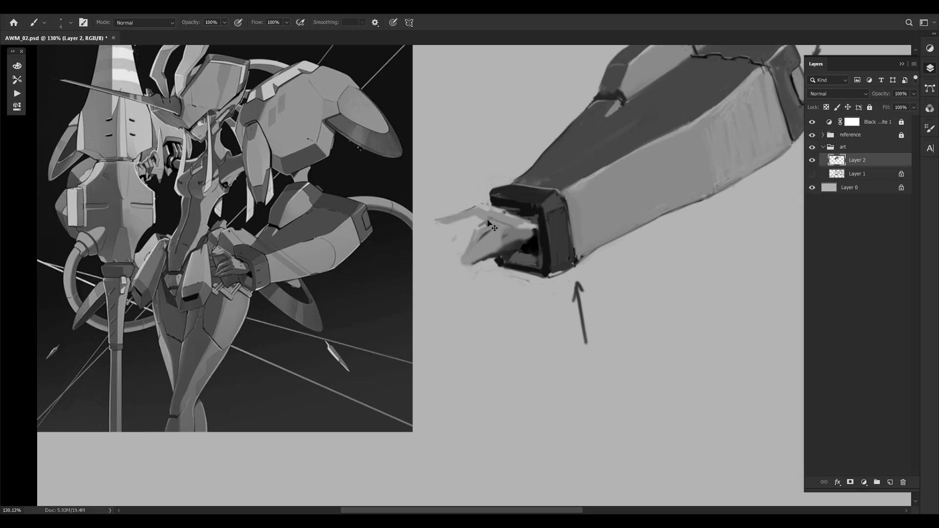
Repaint the back of the hand and the gap between the fingers with sampled mid greys
left_click(488, 222, "alt")
left_click(513, 223, "alt")
left_click(517, 232, "alt")
left_click(503, 223, "alt")
left_click(512, 230, "alt")
left_click(479, 234, "alt")
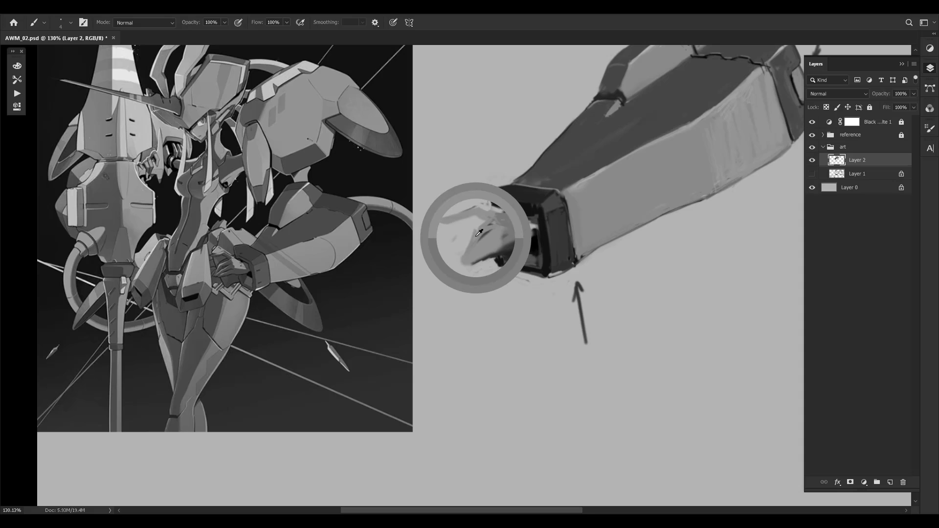
left_click(468, 232, "alt")
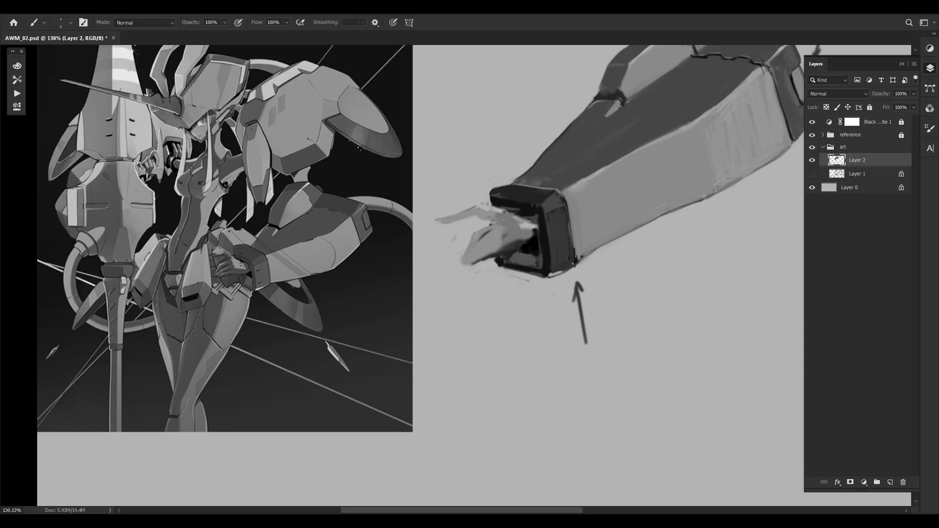
left_click(486, 230, "alt")
Sharpen the front cuff's lower rear corner where it meets the side panel using sampled tones
left_click(559, 270, "alt")
left_click(559, 270, "alt")
left_click(566, 261, "alt")
left_click(569, 252, "alt")
left_click(579, 252, "alt")
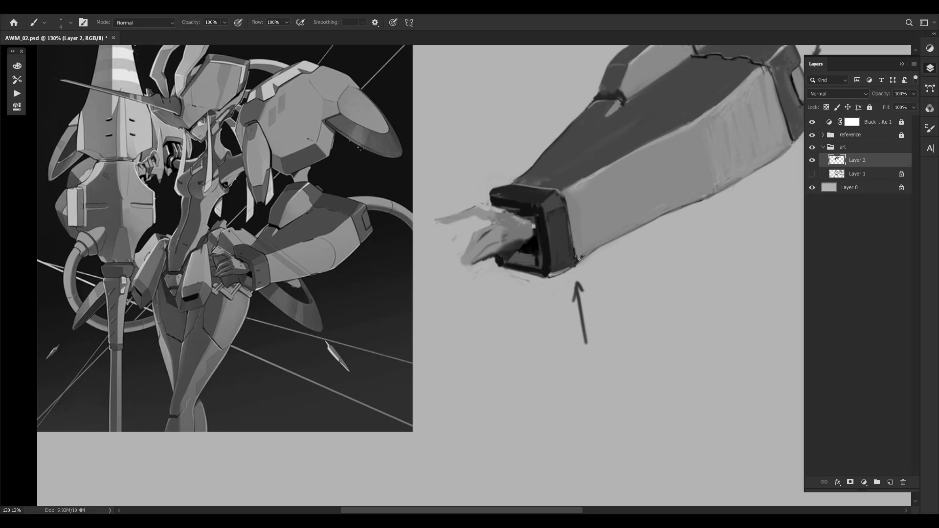
Paint lighter vertical strokes on the side panel's front end beside the cuff with sampled greys
left_click_drag(734, 134, 619, 218)
left_click(604, 227, "alt")
left_click(452, 277, "alt")
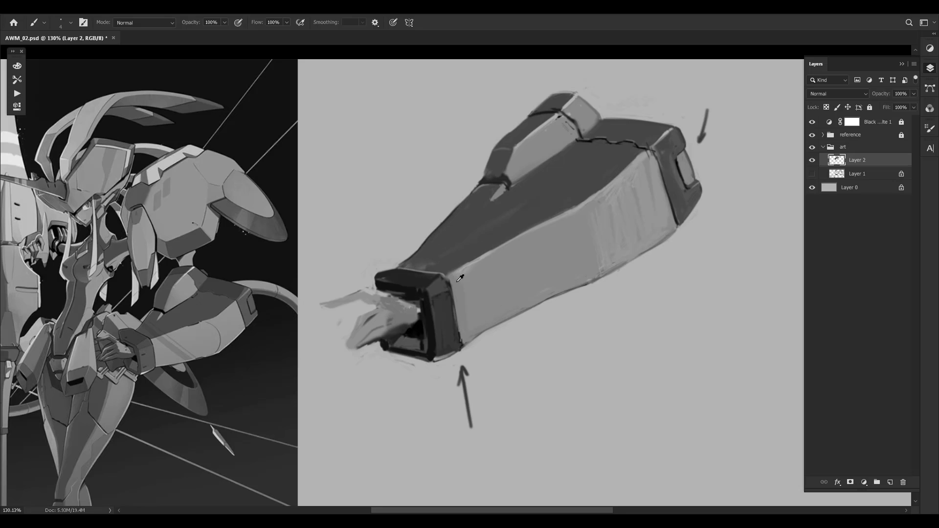
left_click(456, 278, "alt")
mouse_move(464, 293)
left_mouse_down()
mouse_move(471, 271)
mouse_move(471, 302)
left_mouse_up()
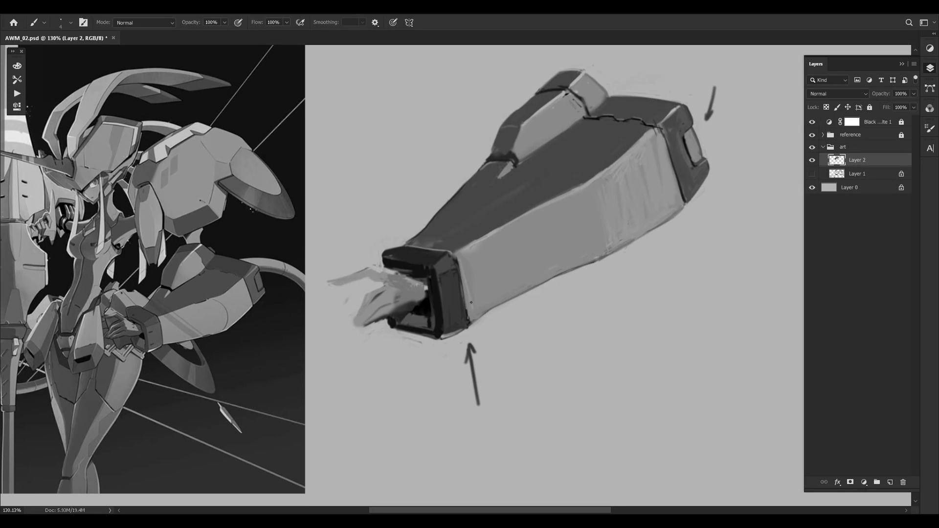
left_click(460, 265, "alt")
mouse_move(470, 308)
left_mouse_down()
mouse_move(464, 264)
mouse_move(472, 285)
mouse_move(536, 239)
left_mouse_up()
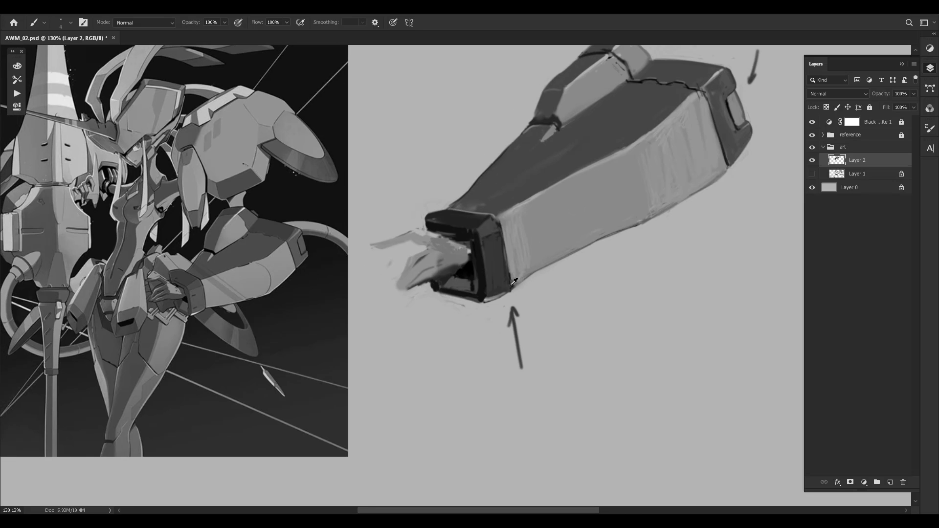
Check the cuff in the reference and refine the painted cuff's lower rear corner and bottom edge with sampled tones
key("z")
mouse_move(177, 310)
left_mouse_down()
mouse_move(276, 285)
mouse_move(239, 279)
left_mouse_up()
left_click_drag(528, 247, 470, 247)
key("b")
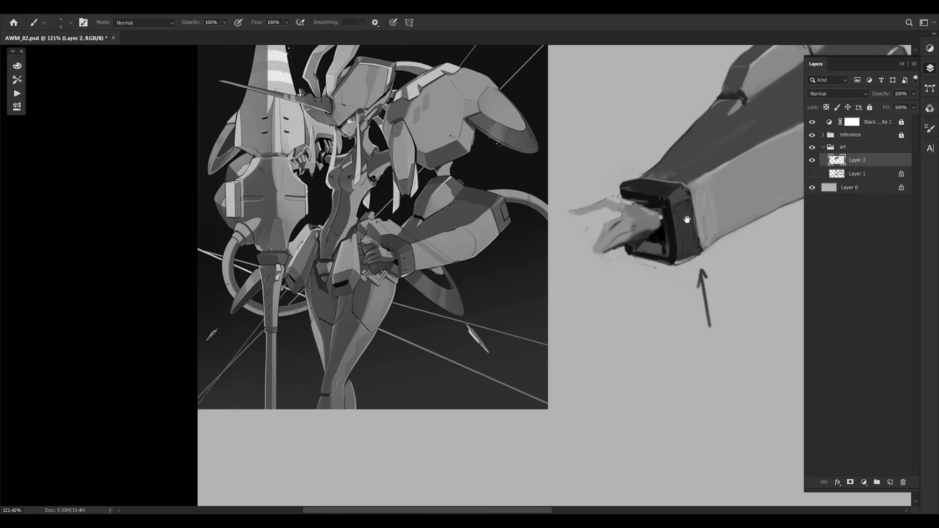
mouse_move(685, 218)
left_mouse_down()
mouse_move(384, 309)
mouse_move(288, 350)
mouse_move(487, 195)
left_mouse_up()
key("z")
left_click_drag(479, 226, 492, 220)
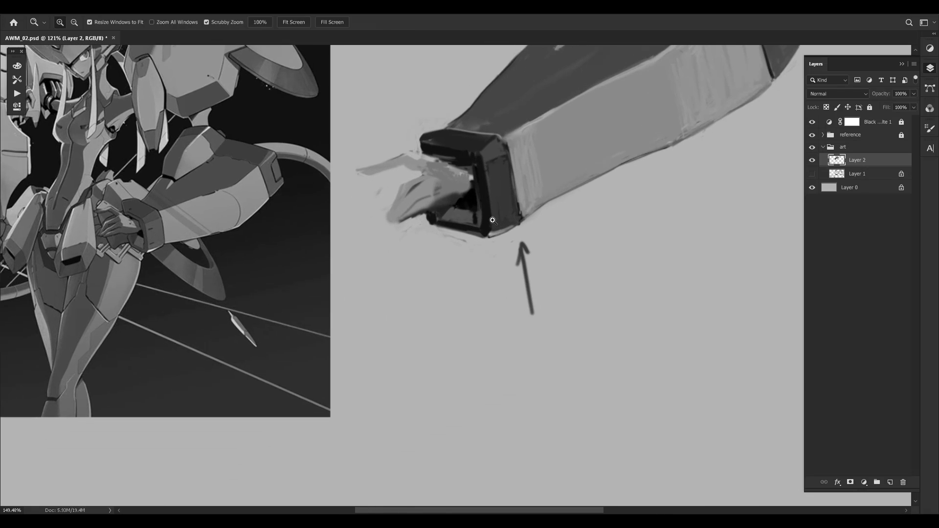
key("b")
left_click(562, 205, "alt")
left_click(518, 215, "alt")
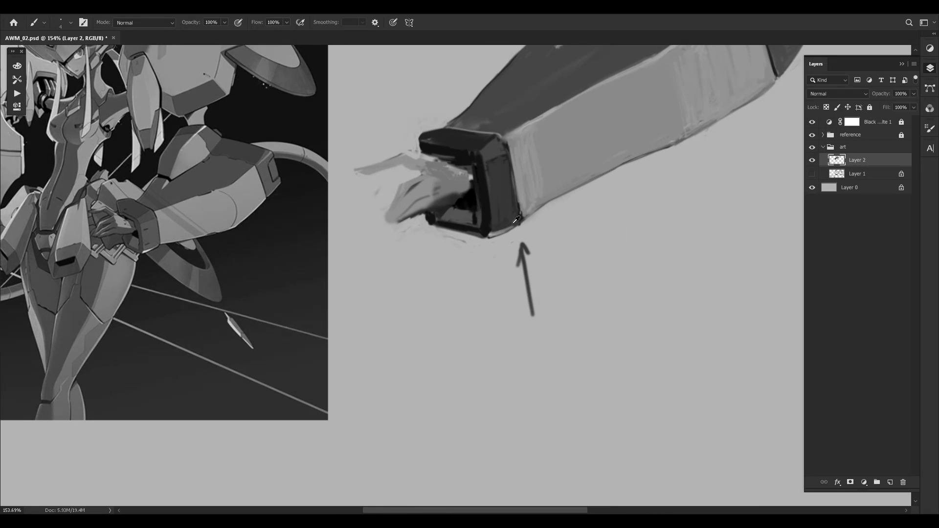
left_click(518, 221, "alt")
left_click_drag(521, 224, 491, 238)
key("ctrl+z")
left_click(496, 233, "alt")
left_click(518, 218, "alt")
left_click(514, 199, "alt")
Compare the forearm with the character reference at different zoom levels, toggling Layer 2's visibility
key("ctrl+space")
left_click_drag(548, 151, 528, 151)
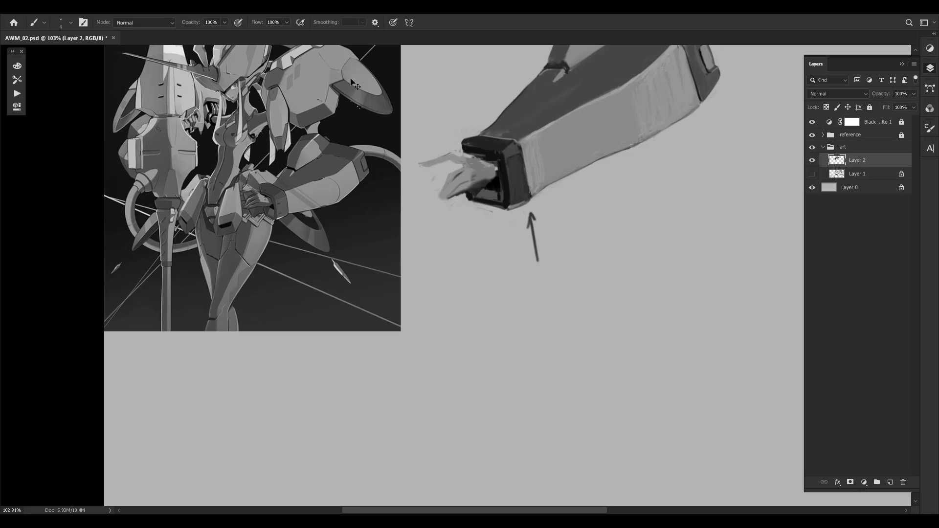
key("space")
left_click_drag(320, 150, 299, 208)
key("ctrl+space")
left_click_drag(409, 170, 421, 145)
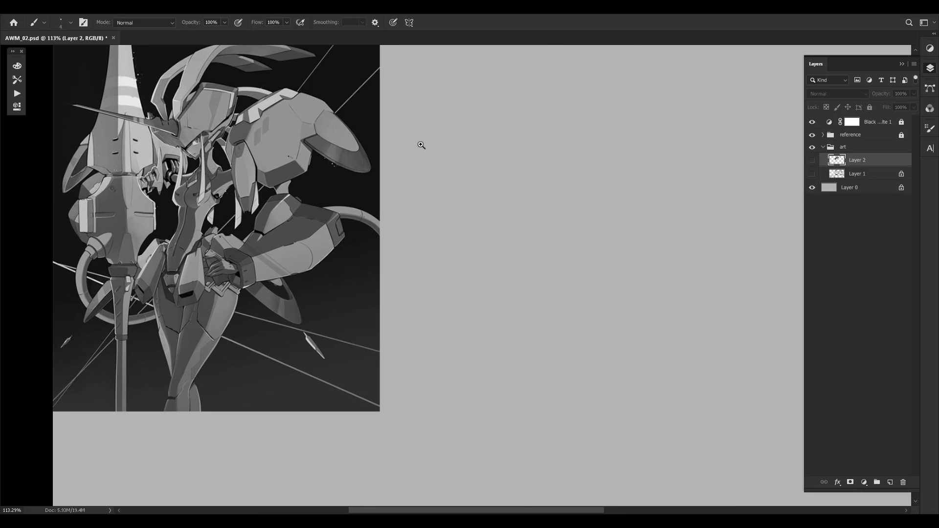
key("ctrl+space")
left_click_drag(584, 155, 599, 155)
left_click_drag(425, 197, 478, 191)
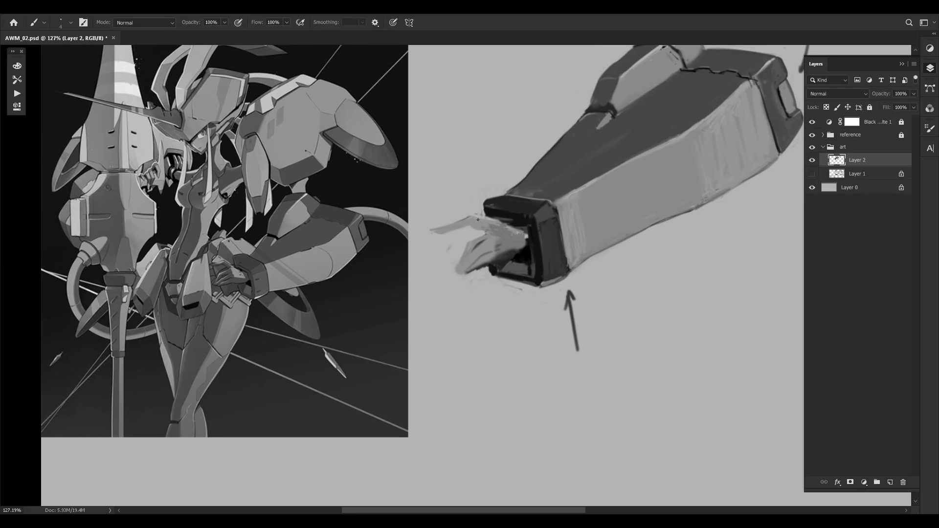
Touch up the upper finger and the back of the hand with a sampled grey
left_click(503, 229, "alt")
left_click_drag(467, 224, 450, 229)
left_click_drag(498, 233, 514, 247)
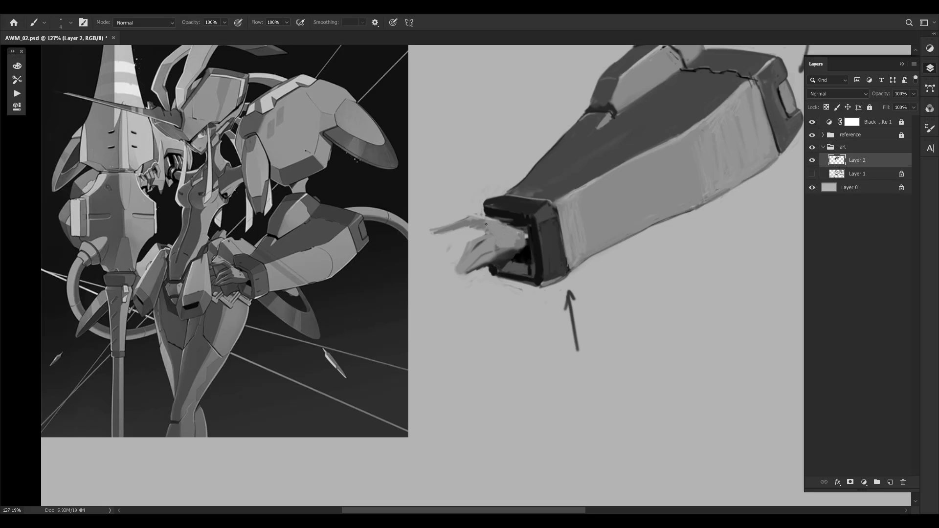
Flip the canvas horizontally and clean the cuff's upper front corner above the hand with sampled tones
key("F2")
left_click_drag(634, 219, 482, 228)
left_click(604, 208, "alt")
left_click_drag(548, 250, 626, 246)
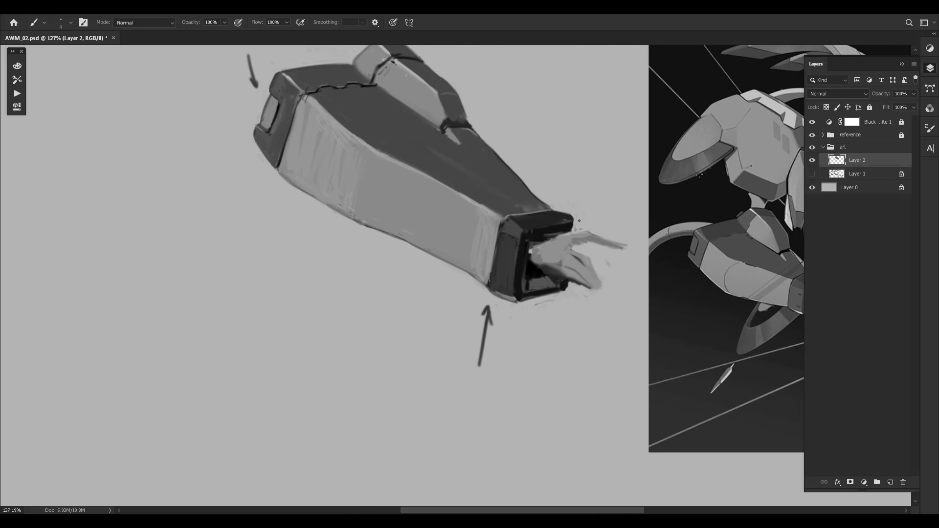
left_click(570, 232, "alt")
left_click(563, 227, "alt")
mouse_move(574, 241)
left_mouse_down()
mouse_move(452, 302)
mouse_move(393, 315)
left_mouse_up()
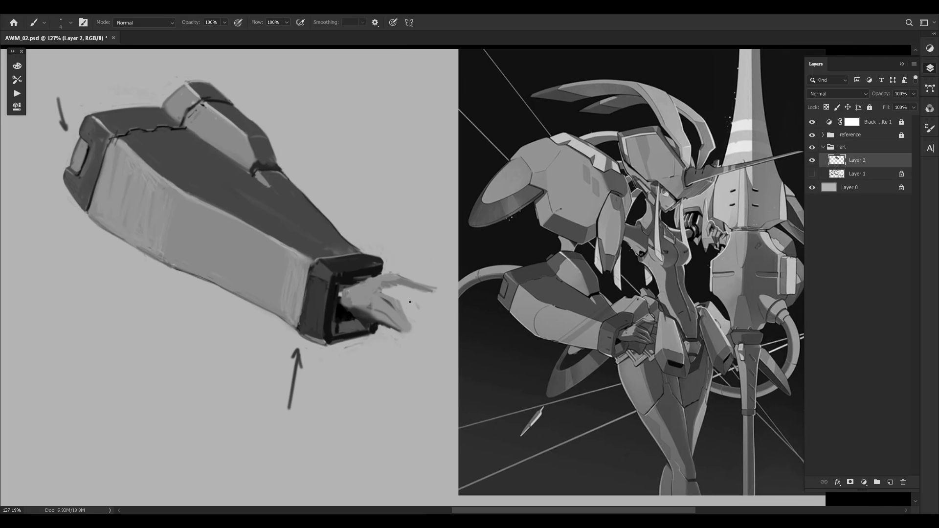
Reshape the upper finger into a cleaner taper using sampled hand and background greys
left_click(398, 292, "alt")
left_click(399, 277, "alt")
left_click_drag(408, 278, 430, 287)
left_click(406, 293, "alt")
left_click(406, 283, "alt")
left_click_drag(415, 281, 434, 279)
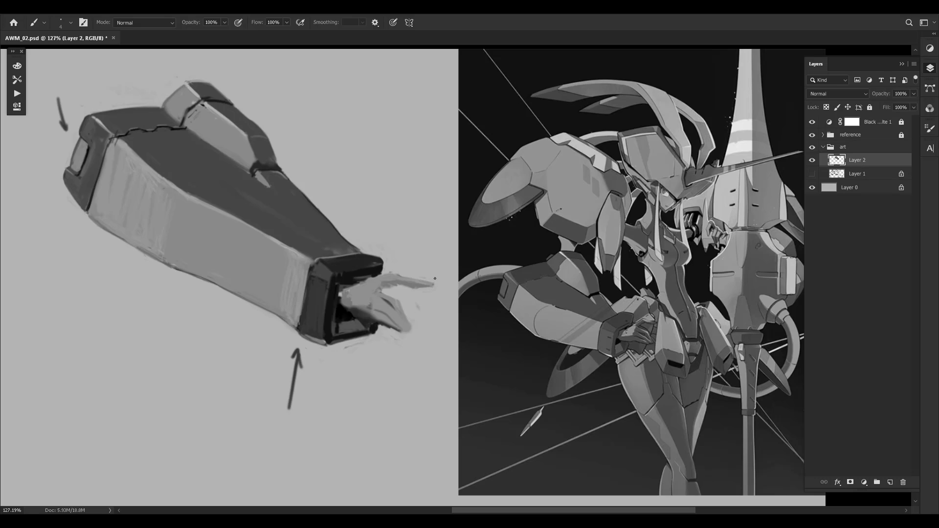
Touch up the cuff opening's rim and the dark interior beneath the hand with sampled darks
left_click(378, 275, "alt")
left_click(372, 323, "alt")
left_click(370, 319, "alt")
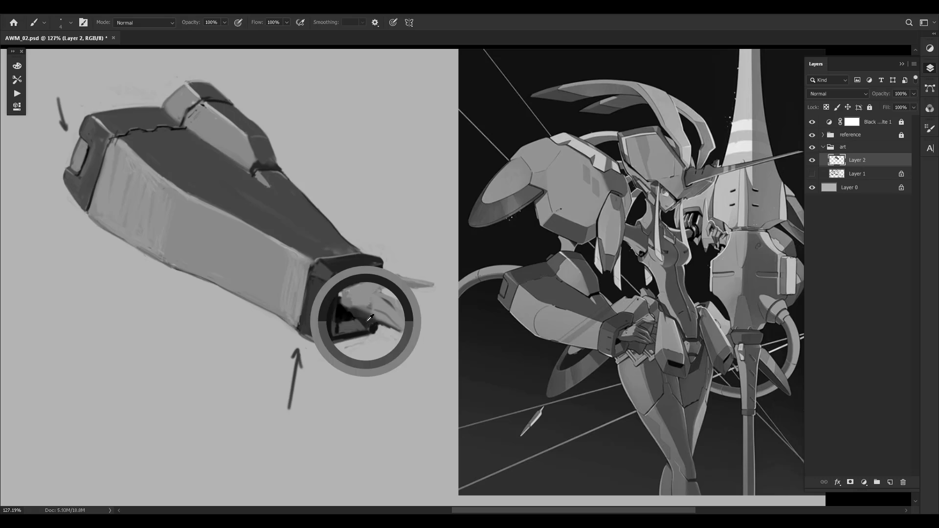
left_click(350, 301, "alt")
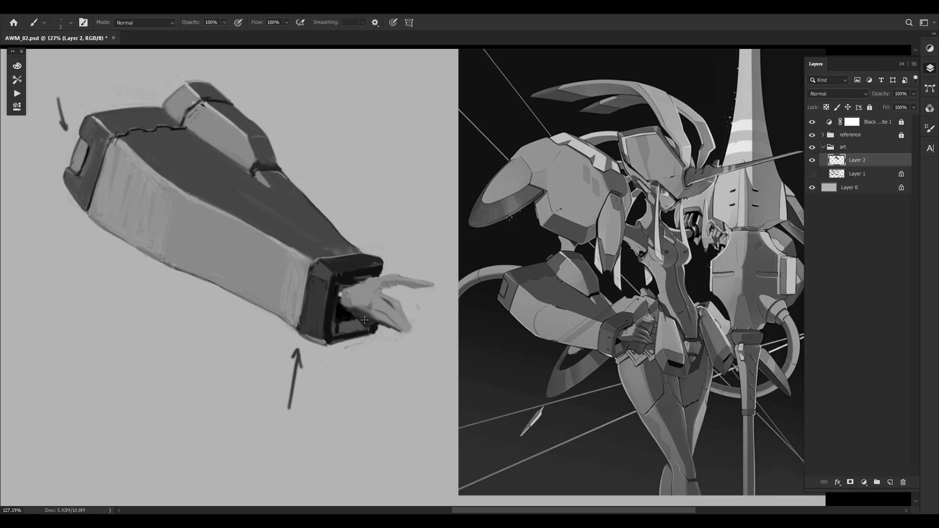
Paint over the light spot where the hand enters the cuff and tidy the opening's inner upper edge
left_click(345, 295, "alt")
left_click(340, 295, "alt")
left_click(344, 292, "alt")
left_click(345, 299, "alt")
left_click_drag(355, 281, 365, 279)
Save the file and flip the canvas back to its original orientation
left_click_drag(421, 322, 391, 322)
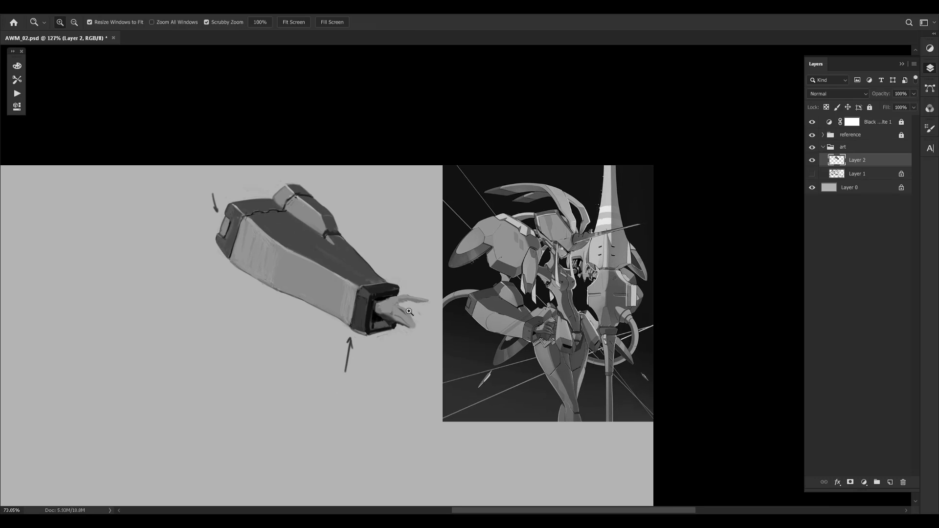
key("ctrl+s")
key("ctrl+shift+h")
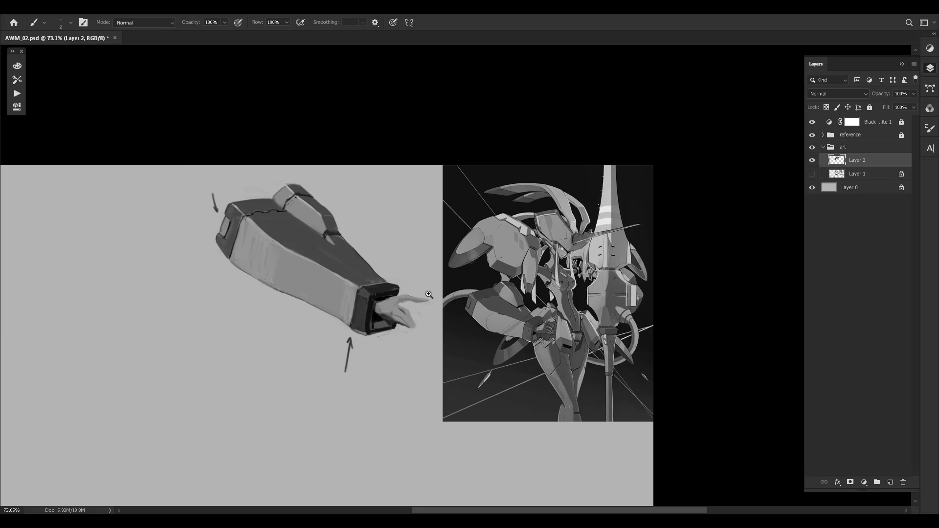
Examine the forearm painting from several rotation angles and zoom levels beside the reference
key("z")
left_click_drag(368, 246, 471, 206)
left_click_drag(542, 215, 359, 181)
key("r")
key("z")
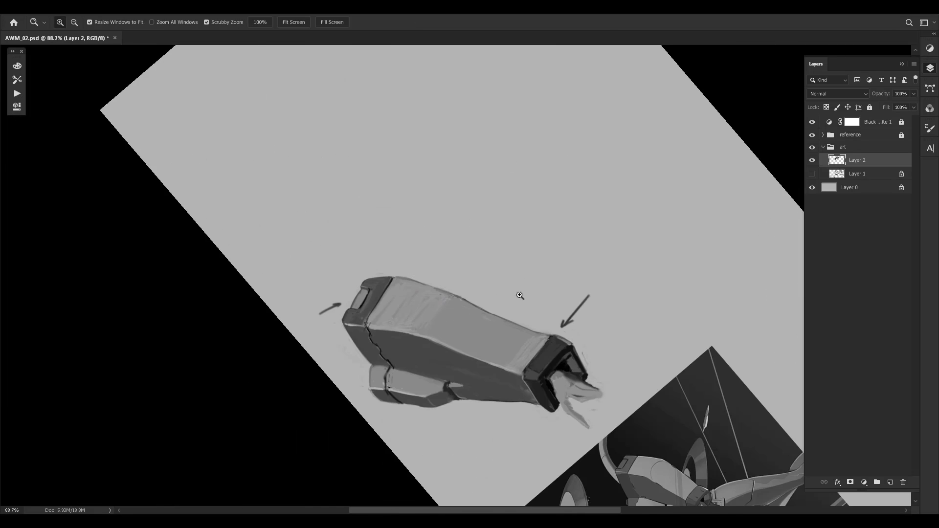
left_click_drag(520, 295, 580, 295)
left_click_drag(526, 360, 513, 126)
key("z")
left_click_drag(562, 160, 477, 191)
key("r")
left_click_drag(631, 118, 606, 452)
left_click_drag(626, 338, 547, 65)
key("z")
left_click_drag(538, 137, 568, 138)
key("r")
left_click_drag(562, 167, 602, 235)
left_click_drag(590, 119, 580, 250)
key("r")
mouse_move(585, 175)
left_mouse_down()
mouse_move(592, 184)
mouse_move(597, 163)
left_mouse_up()
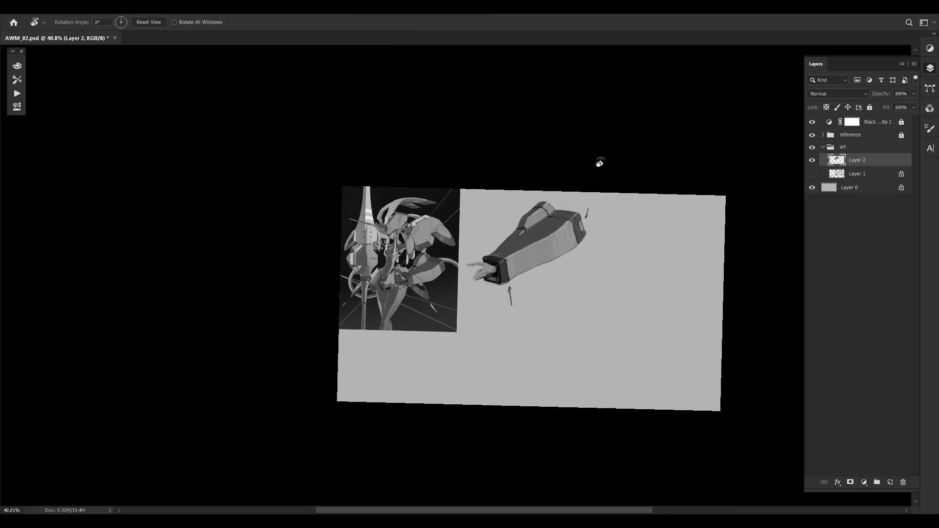
Straighten the canvas rotation and touch up the corner where the rear cap's seam meets the side panel with sampled greys
key("z")
scroll(637, 210, "up", 3)
key("r")
left_click_drag(677, 210, 680, 210)
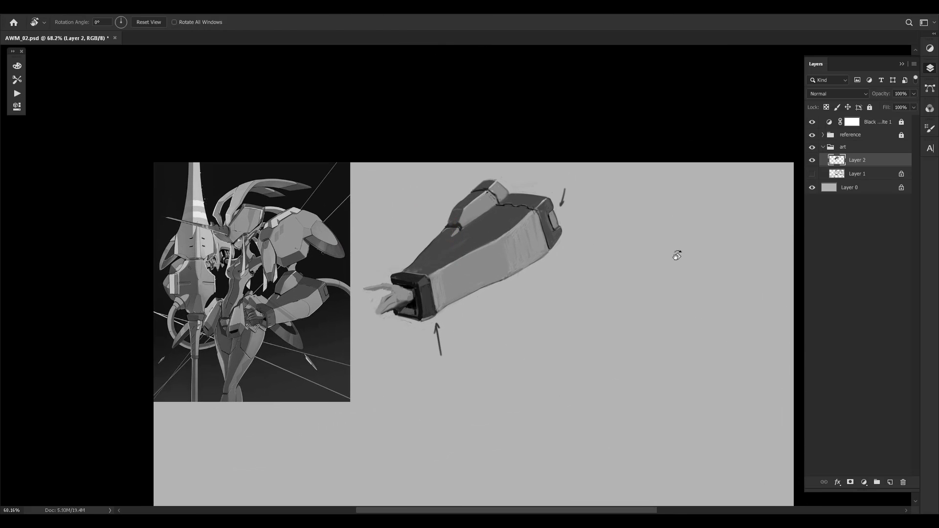
key("z")
left_click_drag(667, 260, 650, 142)
scroll(454, 209, "up", 3)
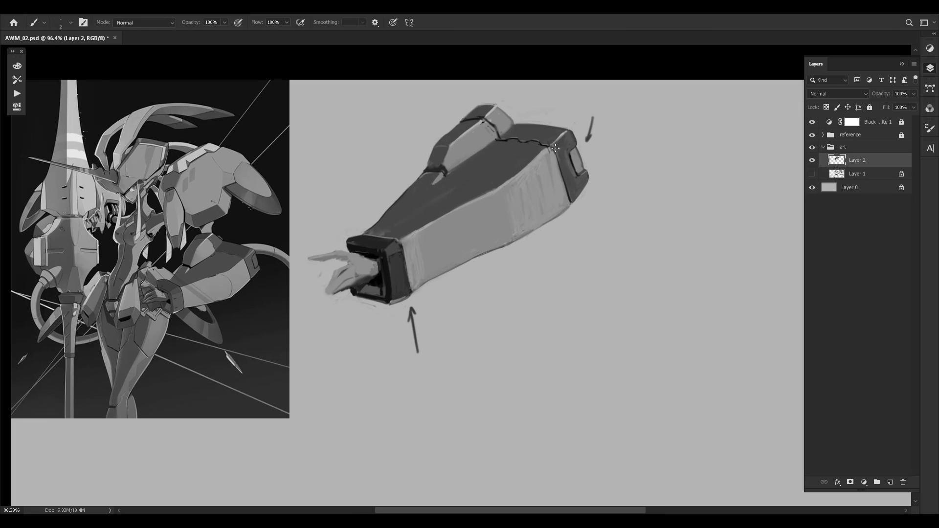
key("b")
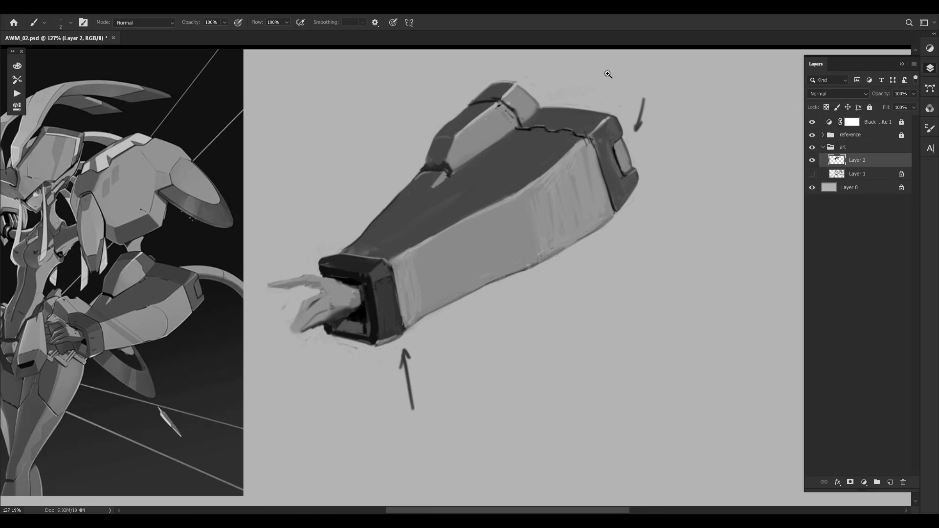
left_click_drag(606, 150, 660, 144)
left_click(639, 150, "alt")
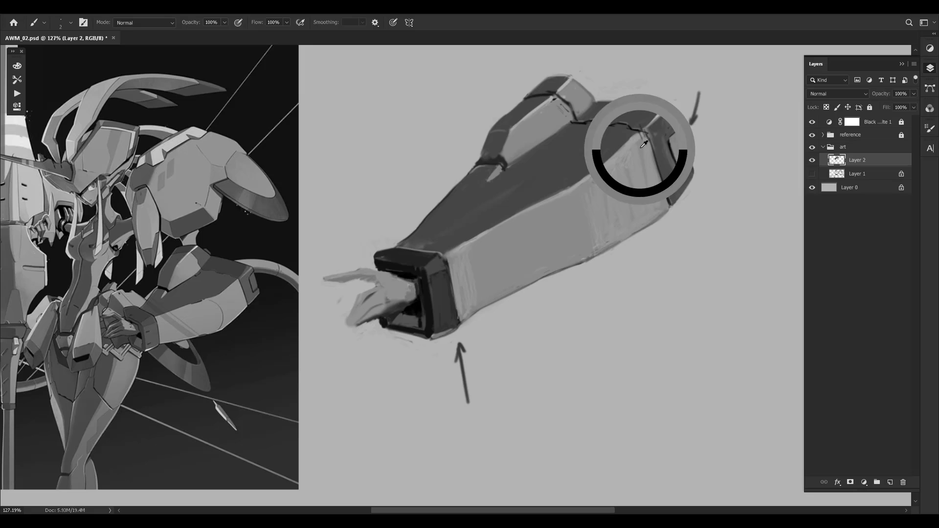
left_click(641, 118, "alt")
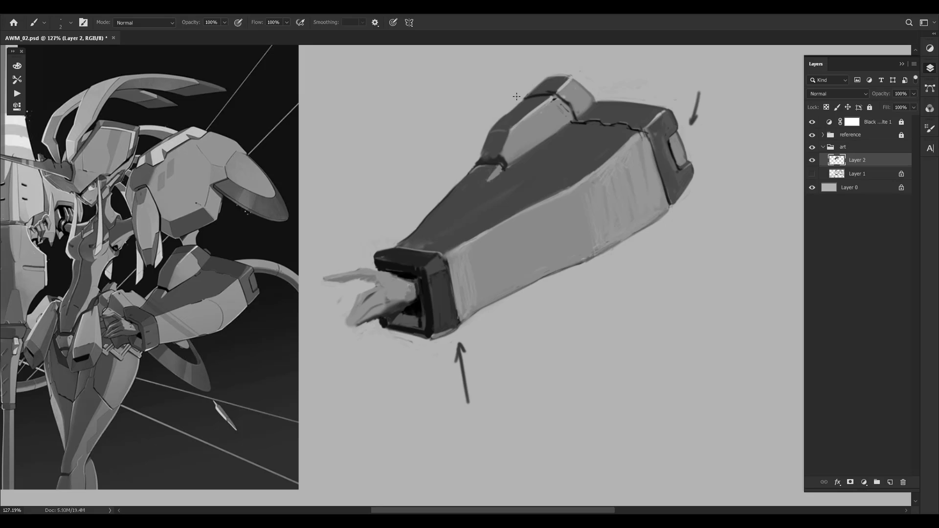
Examine the forearm's upper fin, cuff and lower edge up close against the reference arm
left_click_drag(517, 96, 552, 75)
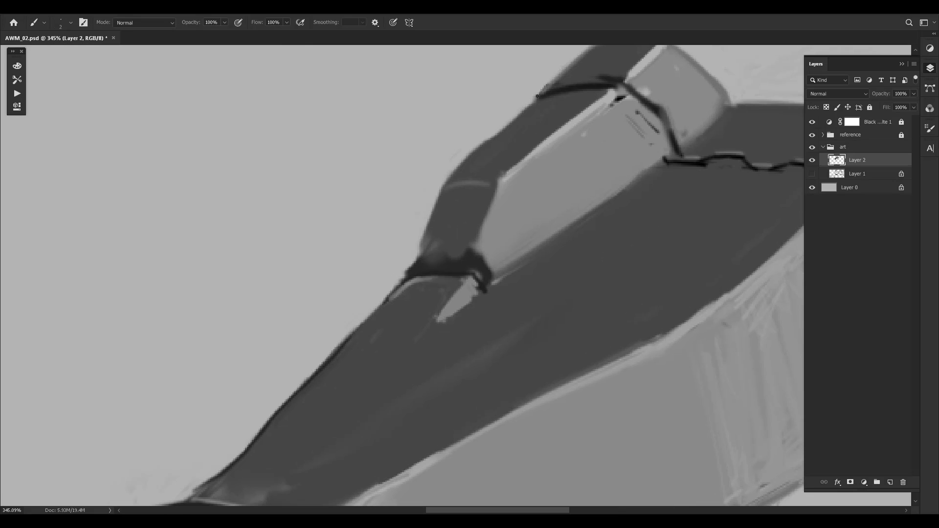
key("z")
left_click_drag(570, 118, 546, 122)
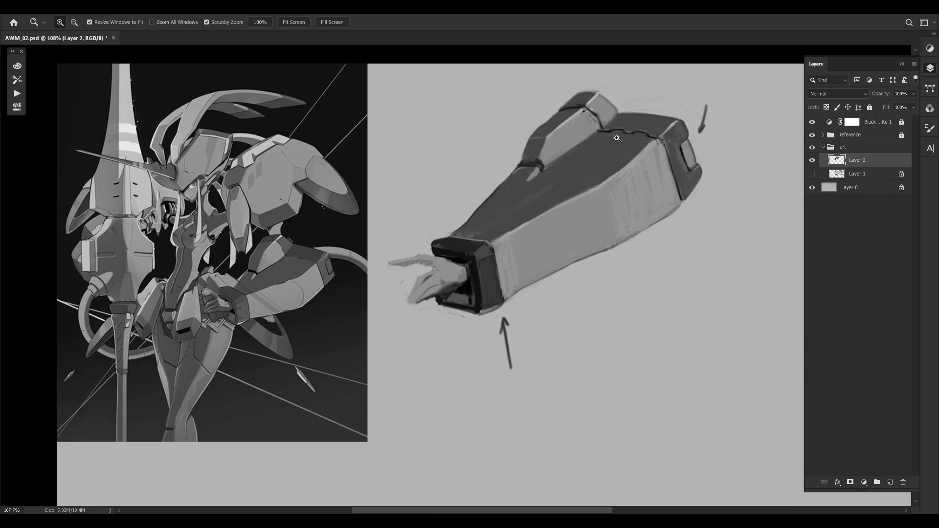
left_click_drag(618, 138, 627, 138)
left_click_drag(477, 323, 493, 324)
key("z")
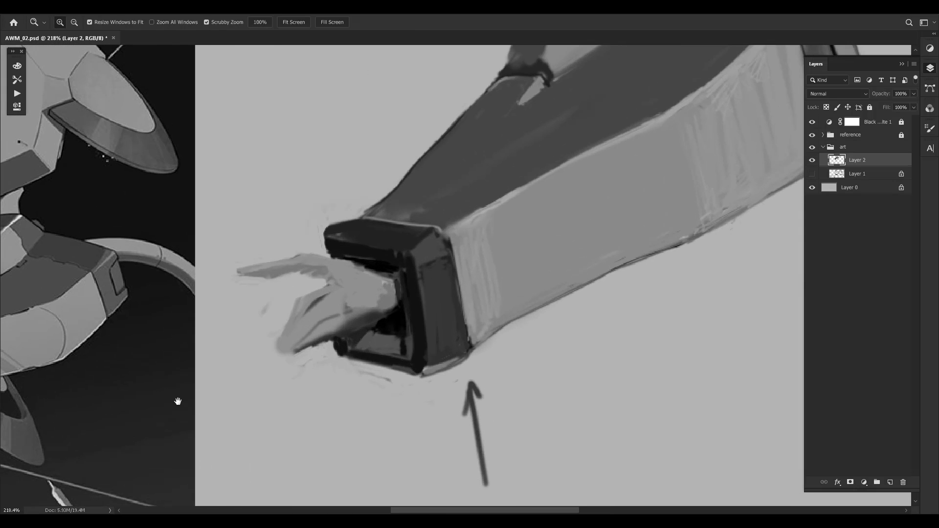
left_click_drag(111, 391, 451, 259)
left_click_drag(263, 260, 291, 253)
scroll(291, 253, "down", 4)
scroll(325, 256, "up", 7)
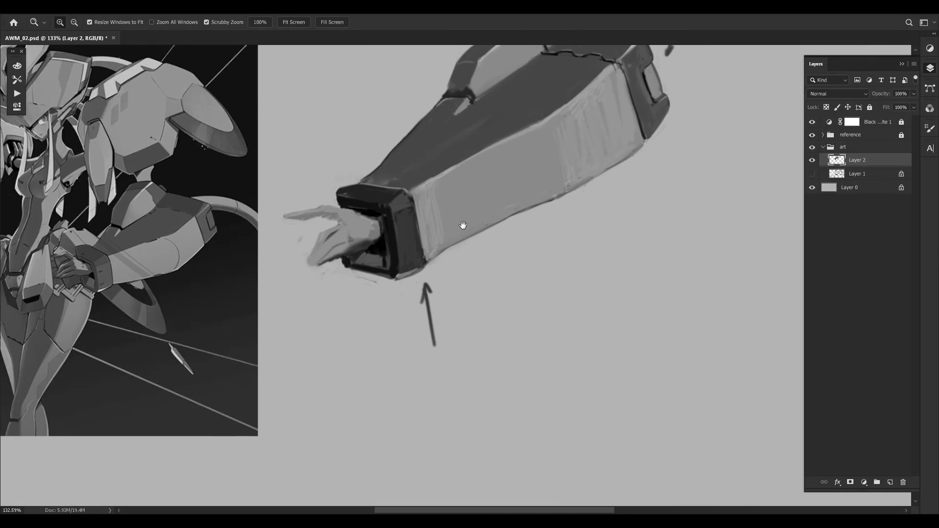
Clean the cuff's lower outer corner with sampled background grey and sharpen its rear edge with sampled dark
left_click(304, 322, "alt")
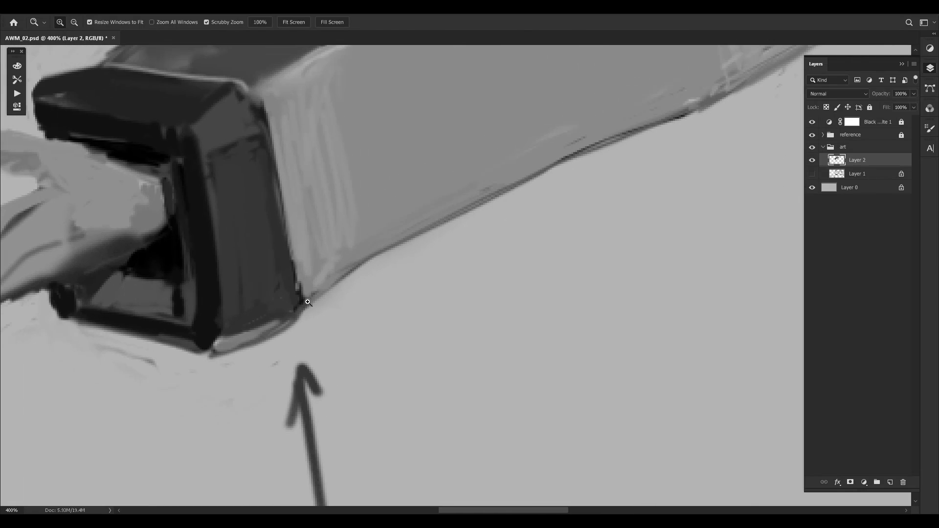
key("b")
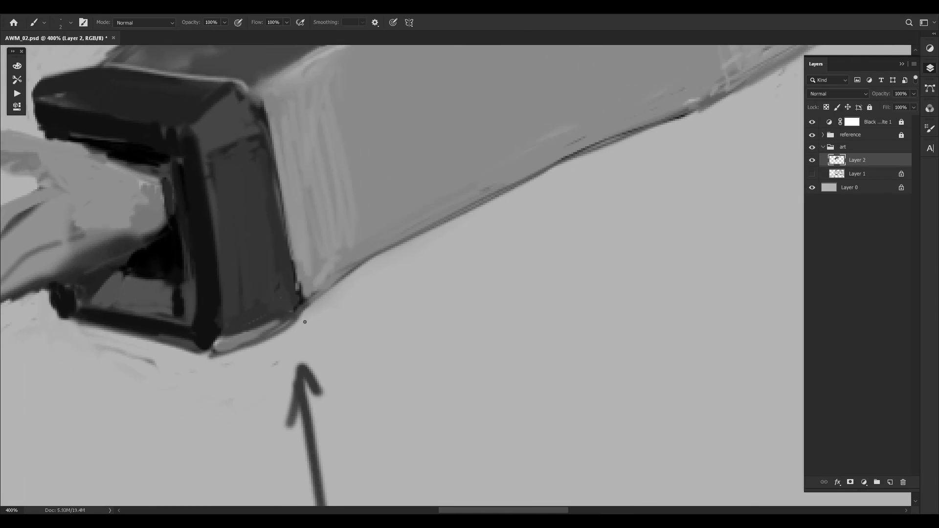
left_click_drag(305, 307, 298, 318)
left_click(297, 297, "alt")
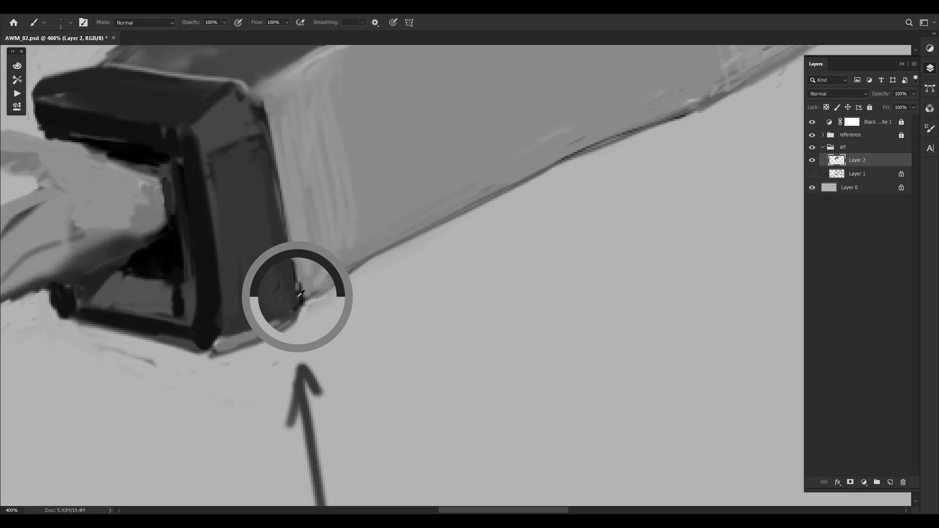
left_click_drag(291, 263, 297, 298)
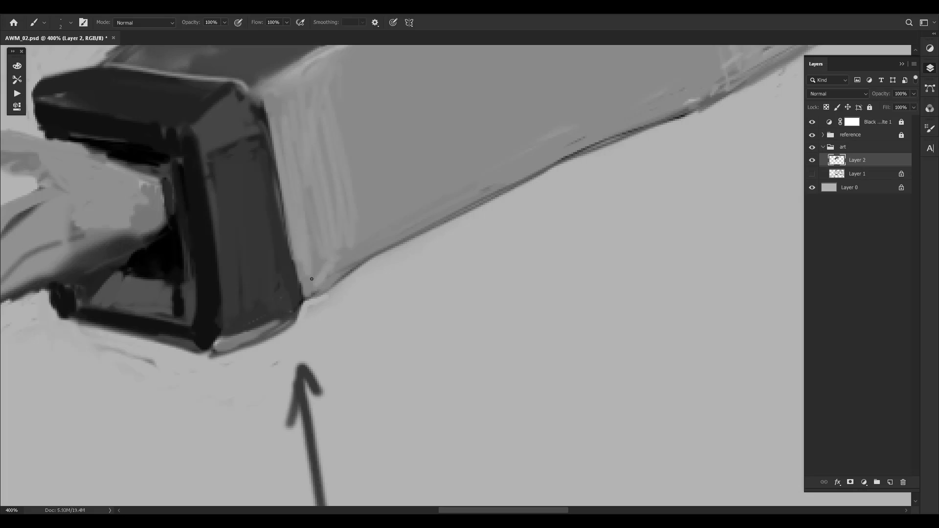
left_click(234, 333, "alt")
mouse_move(224, 341)
left_mouse_down()
mouse_move(292, 318)
mouse_move(282, 321)
mouse_move(264, 280)
left_mouse_up()
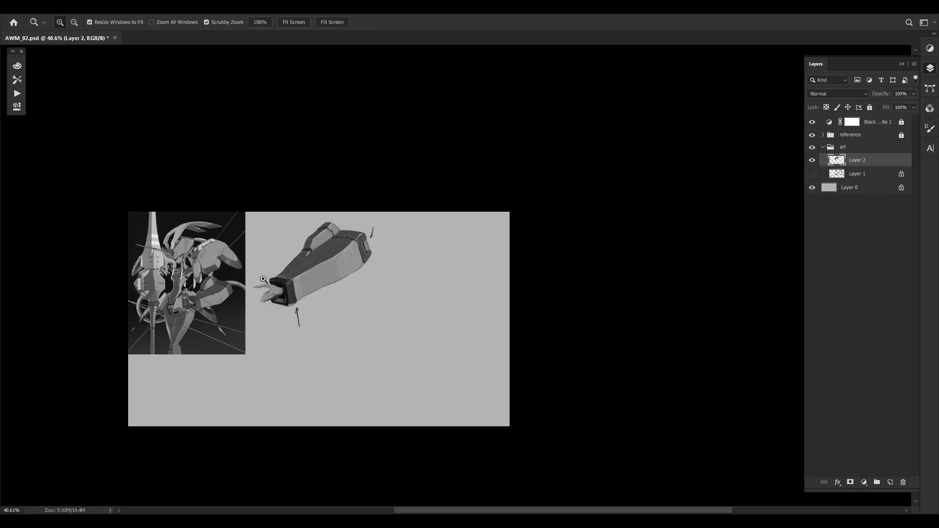
Paint out the stray marks around the hand and cuff with the sampled background grey
left_click_drag(400, 268, 412, 241)
left_click_drag(311, 288, 536, 199)
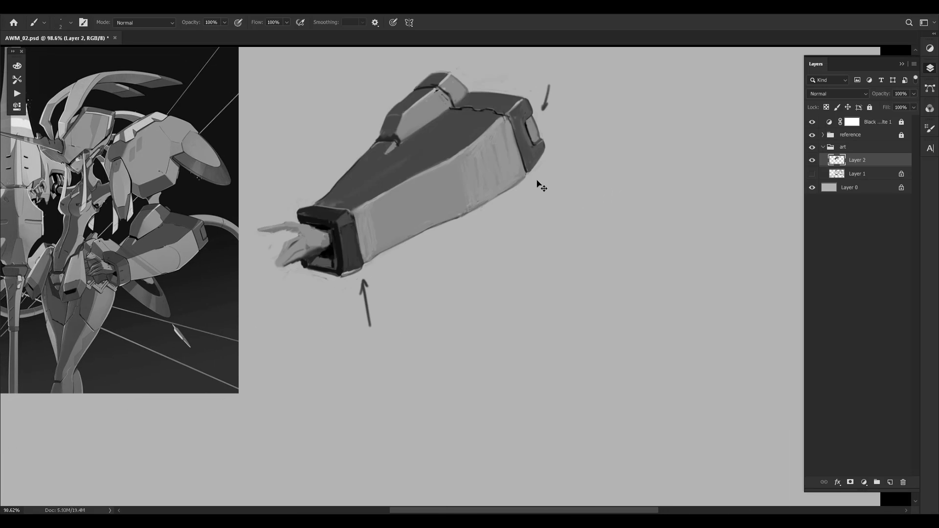
left_click(283, 234, "alt")
left_click_drag(532, 246, 463, 266)
Hide and reshow Layer 2 to check the background for leftover marks, and save the file
key("ctrl+comma")
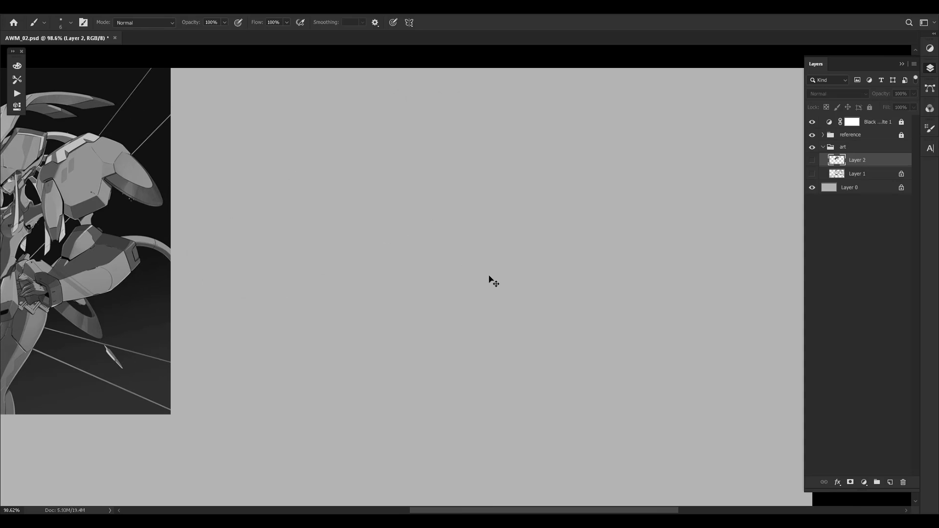
key("ctrl+comma")
key("ctrl+s")
left_click_drag(364, 318, 434, 318)
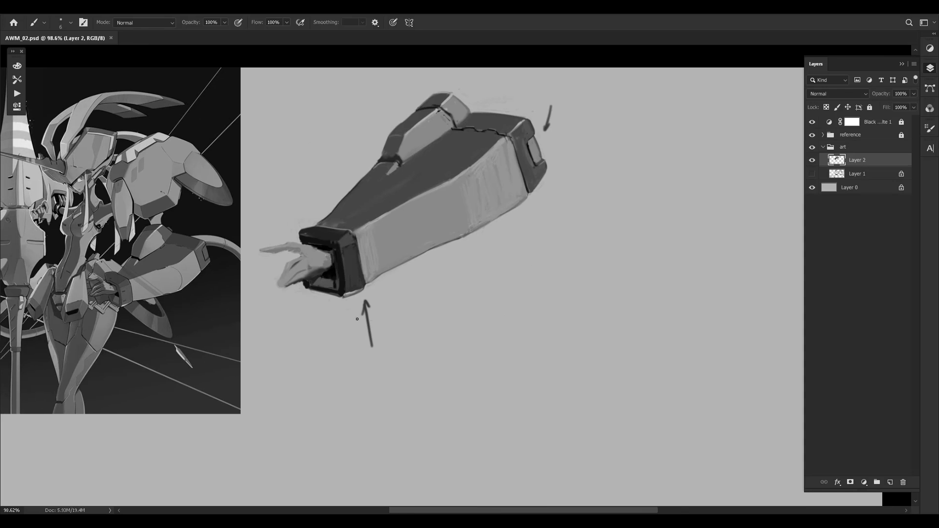
Enlarge the brush, paint out the arrow marks below the cuff and above the rear cap, and save the file
key("bracketright")
key("bracketright")
key("bracketright")
key("bracketright")
key("bracketright")
key("bracketright")
key("bracketright")
key("bracketright")
mouse_move(380, 300)
left_mouse_down()
mouse_move(339, 326)
mouse_move(376, 318)
mouse_move(385, 293)
mouse_move(372, 341)
left_mouse_up()
key("bracketright")
key("bracketright")
left_click_drag(555, 127, 544, 88)
key("ctrl+space")
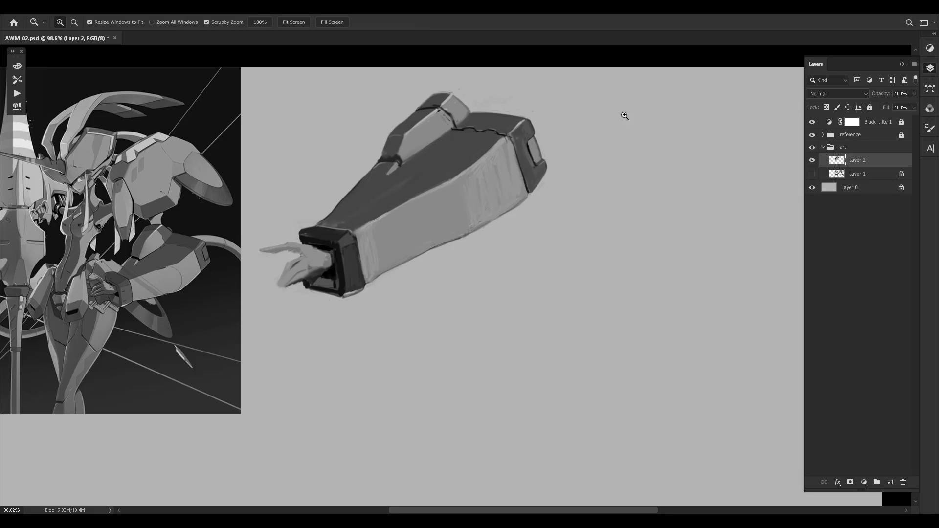
left_click_drag(656, 111, 608, 112)
key("ctrl+s")
key("b")
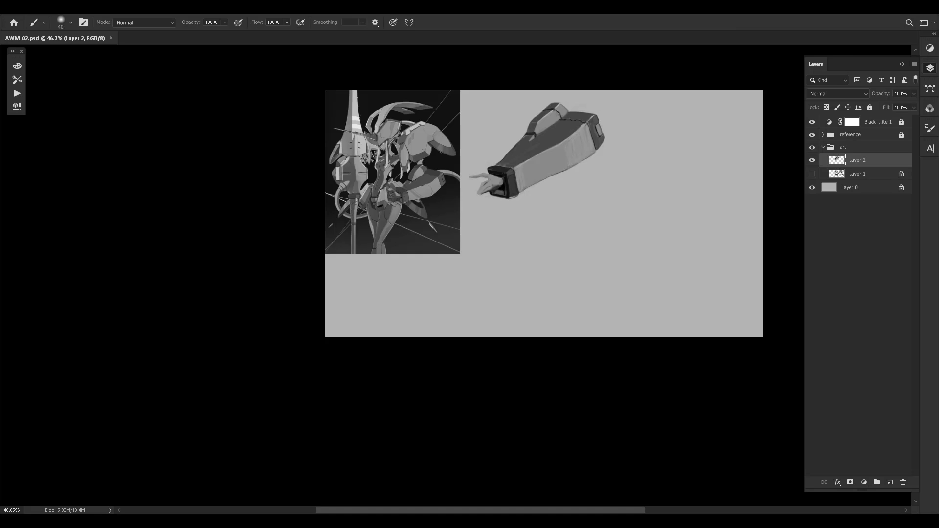
Move the forearm painting away from the reference to the canvas's upper-right area and lock Layer 2's image pixels
left_click_drag(575, 236, 597, 233)
left_click_drag(625, 212, 524, 303)
key("v")
mouse_move(392, 206)
left_mouse_down()
mouse_move(651, 210)
mouse_move(627, 205)
left_mouse_up()
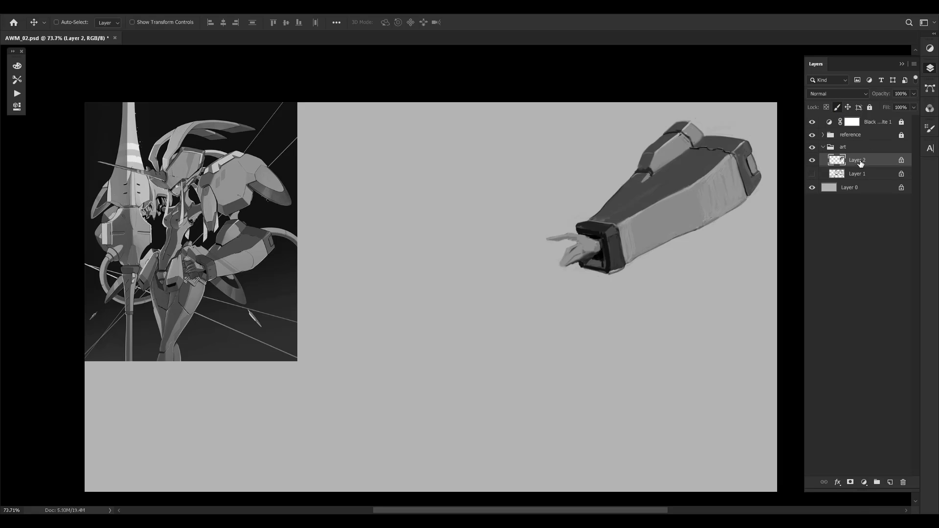
Test the brush on the pixel-locked Layer 2 and shift the forearm slightly inward from the canvas edge
key("b")
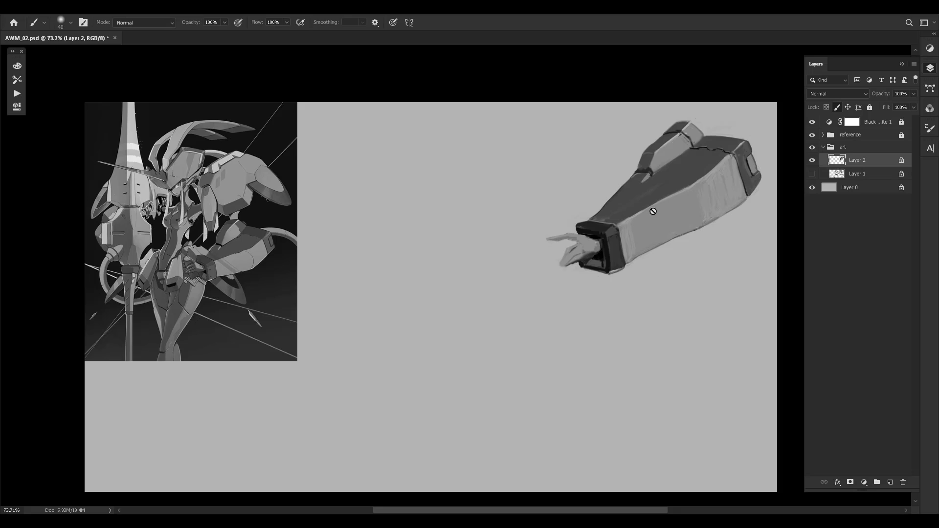
left_click(669, 186)
left_click(470, 192)
key("v")
mouse_move(730, 174)
left_mouse_down()
mouse_move(679, 201)
mouse_move(647, 372)
mouse_move(661, 231)
mouse_move(678, 195)
mouse_move(689, 195)
left_mouse_up()
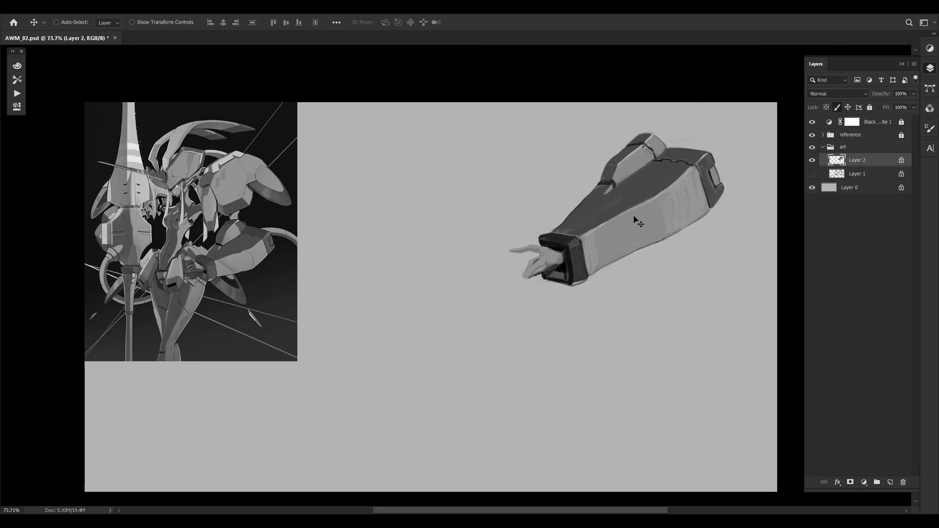
Lasso the whole forearm, unlock Layer 2's pixels and cut the selection to a new layer
key("l")
mouse_move(489, 282)
left_mouse_down()
mouse_move(491, 210)
mouse_move(647, 321)
mouse_move(513, 313)
mouse_move(694, 108)
mouse_move(498, 304)
mouse_move(494, 290)
left_mouse_up()
right_click(617, 208)
left_click(652, 285)
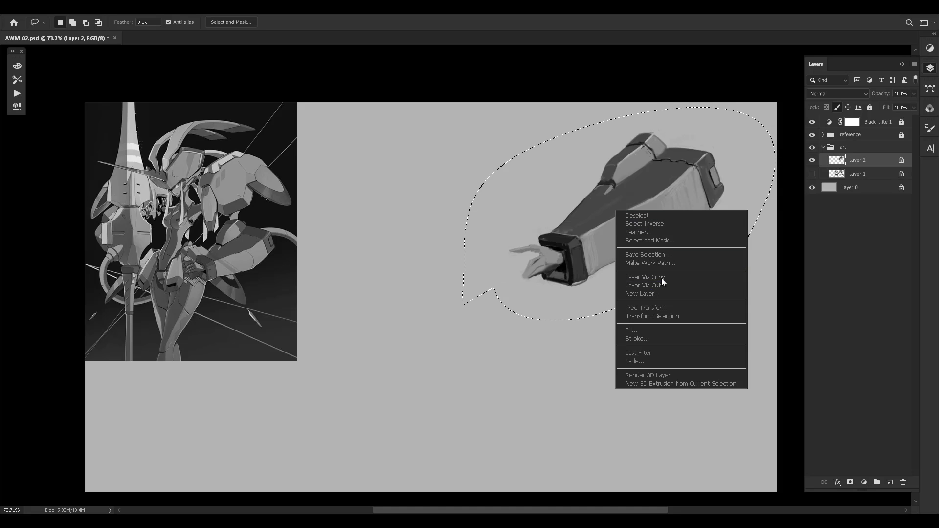
key("Return")
left_click(837, 108)
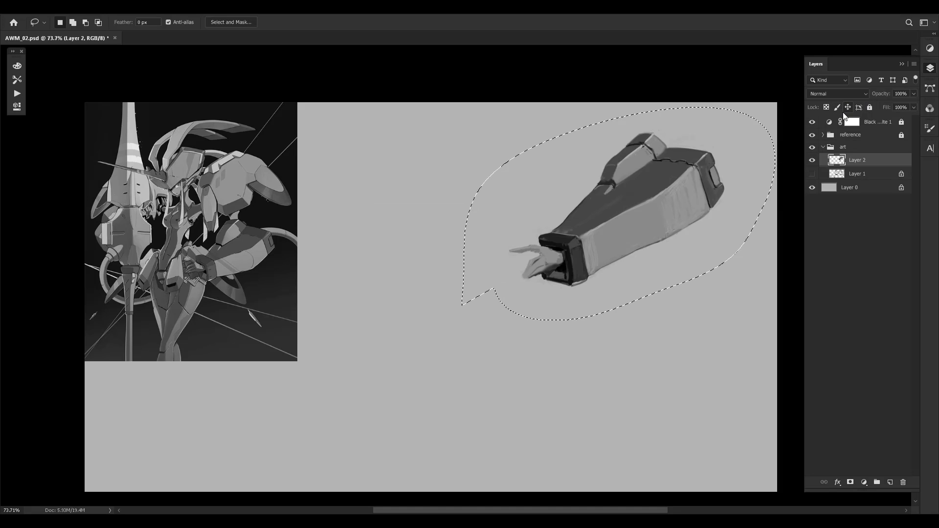
right_click(632, 207)
left_click(663, 284)
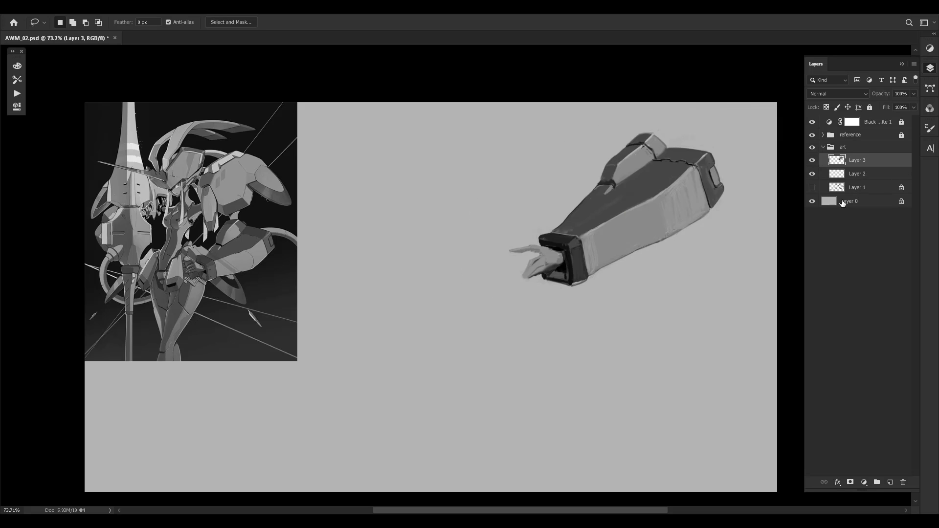
Delete the emptied Layer 2 and lock Layer 3's image pixels
left_click(880, 174)
left_click(876, 160)
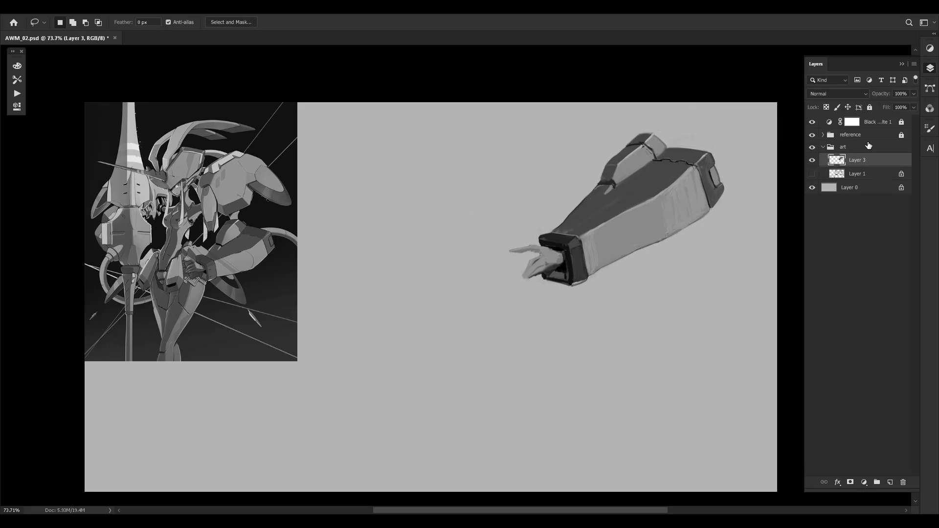
left_click(839, 107)
Reposition the forearm on Layer 3 close to the canvas's upper-right corner
key("v")
left_click_drag(690, 209, 536, 256)
left_click_drag(534, 256, 489, 274)
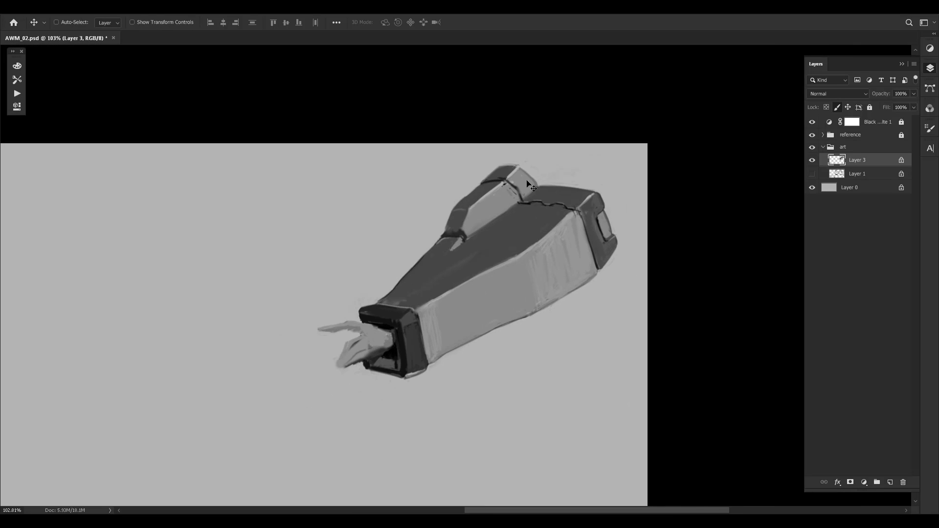
left_click_drag(437, 291, 554, 220)
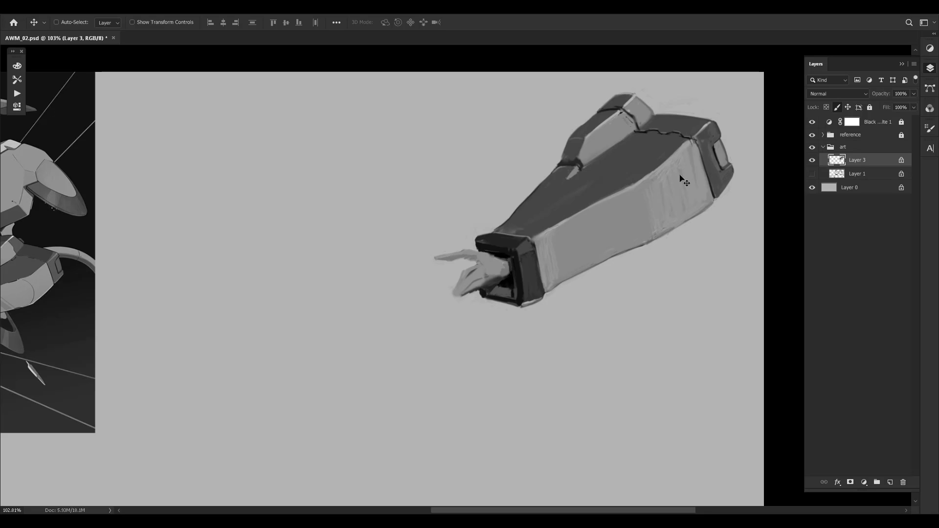
Examine the reference character's helmet, shoulder and arm armor up close and compare them with the forearm painting
scroll(293, 262, "up", 3)
left_click_drag(293, 263, 571, 293)
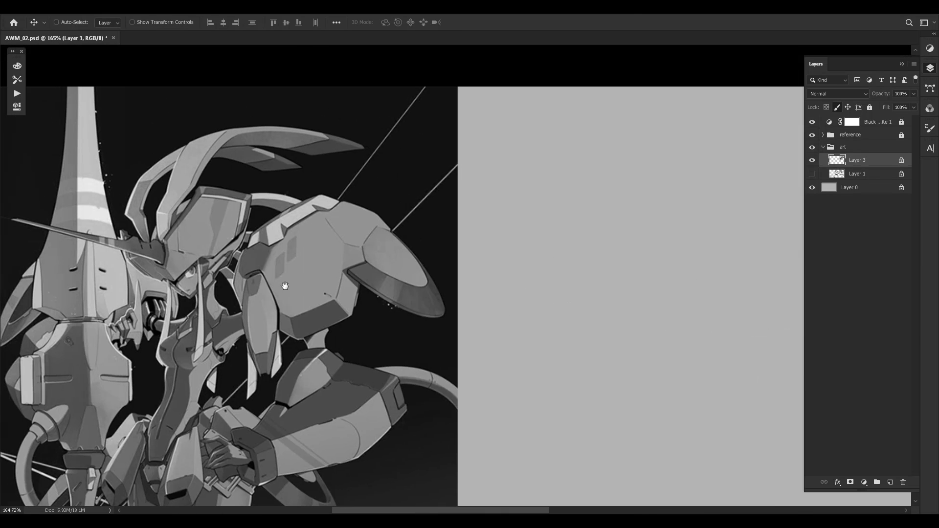
left_click_drag(632, 189, 623, 151)
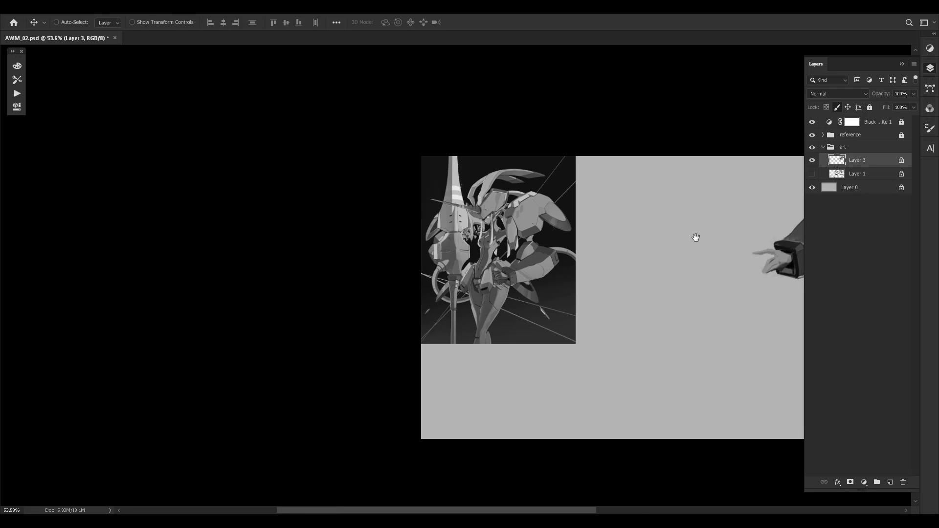
left_click_drag(695, 239, 485, 193)
left_click_drag(660, 192, 656, 176)
left_click_drag(358, 209, 524, 203)
left_click_drag(726, 242, 594, 223)
key("v")
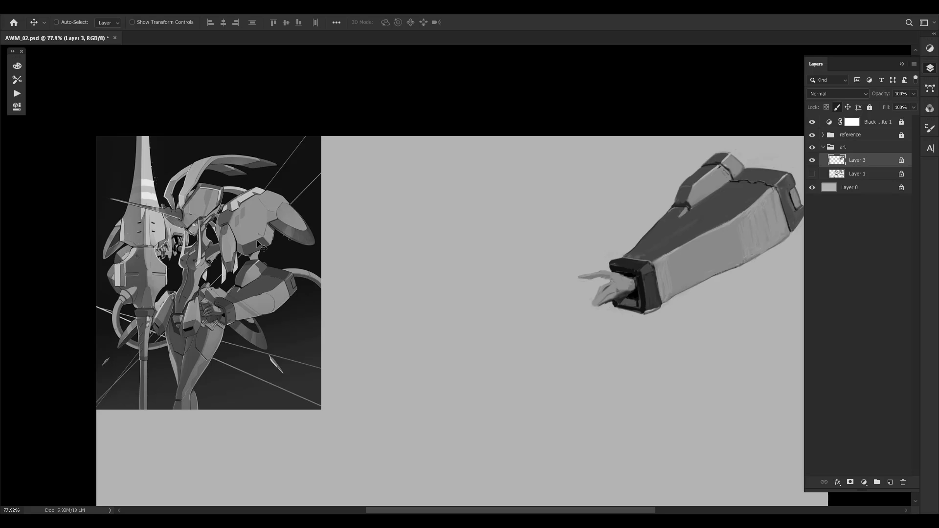
key("z")
left_click_drag(267, 238, 343, 175)
key("v")
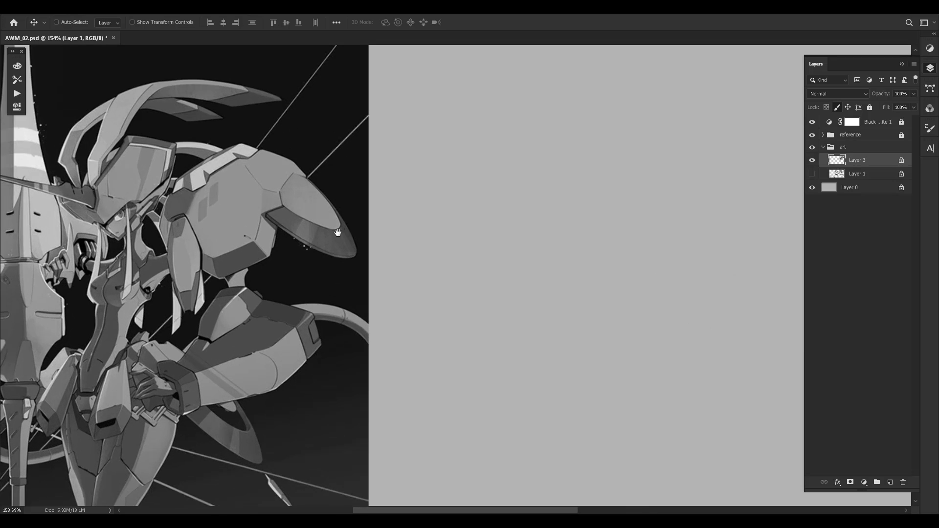
left_click_drag(361, 209, 290, 235)
key("z")
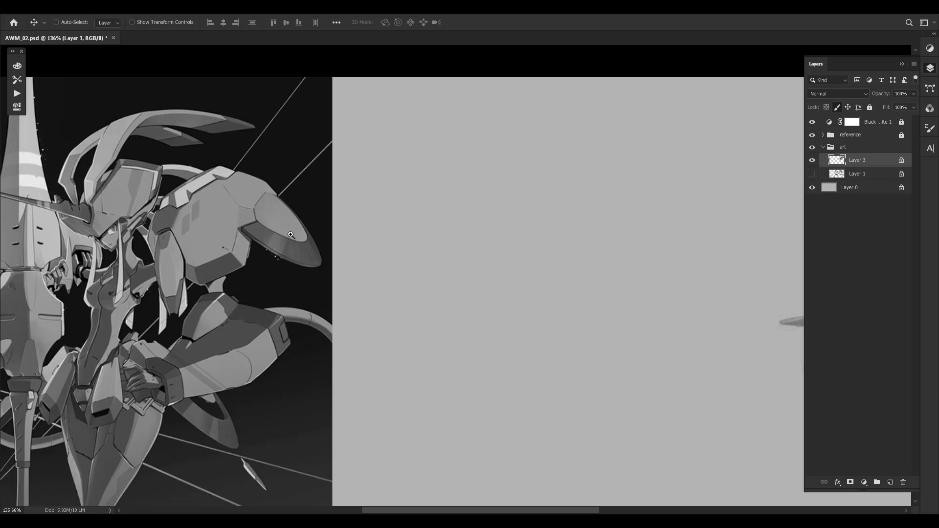
key("z")
left_click_drag(553, 291, 534, 298)
left_click_drag(681, 361, 504, 362)
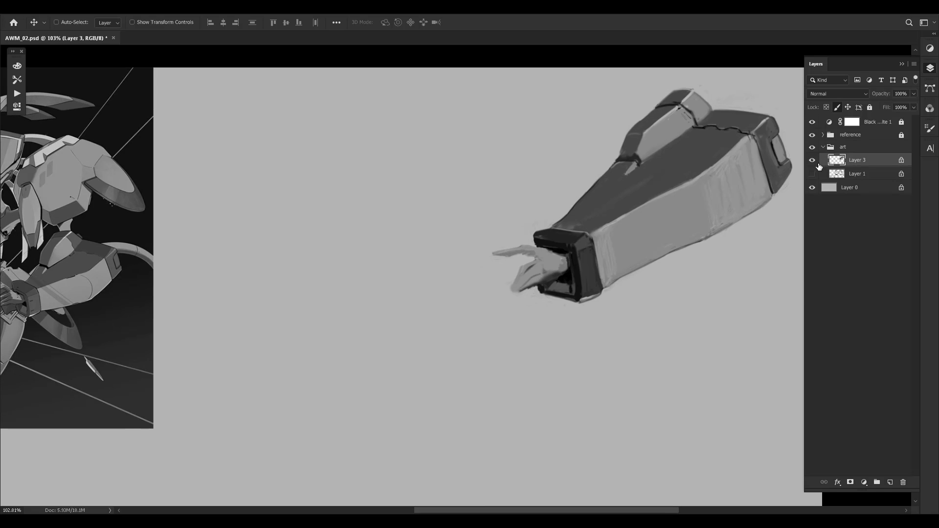
Show Layer 1 and read the handwritten notes on studies, design and story beside the reference
left_click(812, 173)
key("z")
left_click_drag(492, 271, 473, 273)
left_click_drag(421, 285, 439, 348)
key("ctrl+space")
left_click_drag(369, 259, 381, 259)
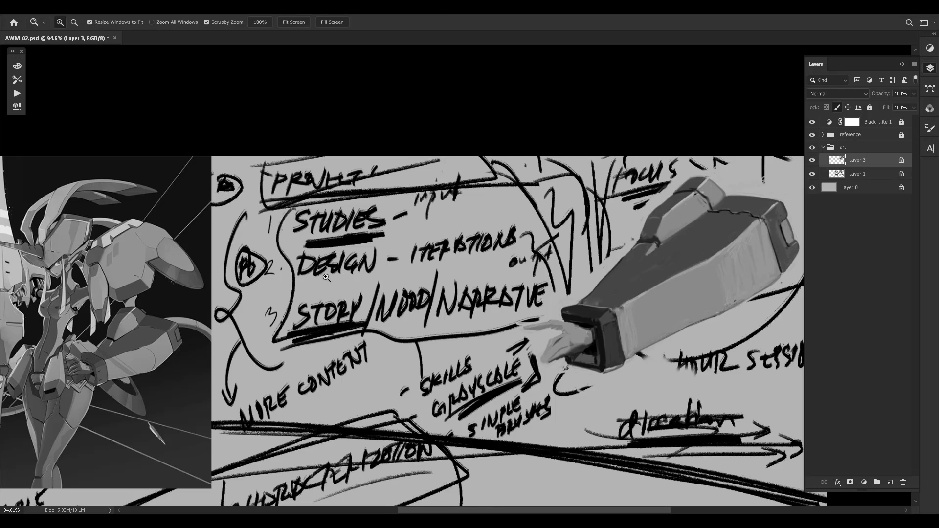
Read the studies, design and story notes beside the forearm up close, and hide Layer 1
left_click_drag(324, 272, 348, 272)
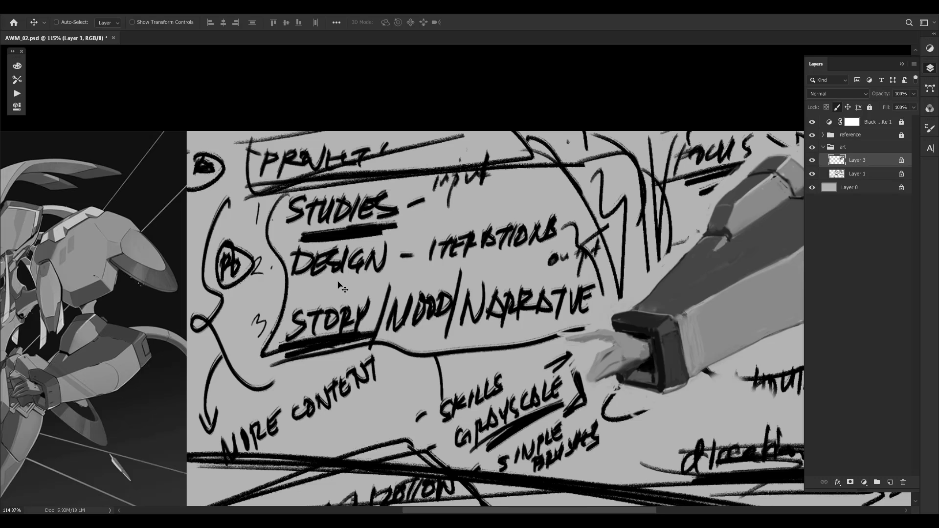
left_click_drag(338, 285, 311, 292)
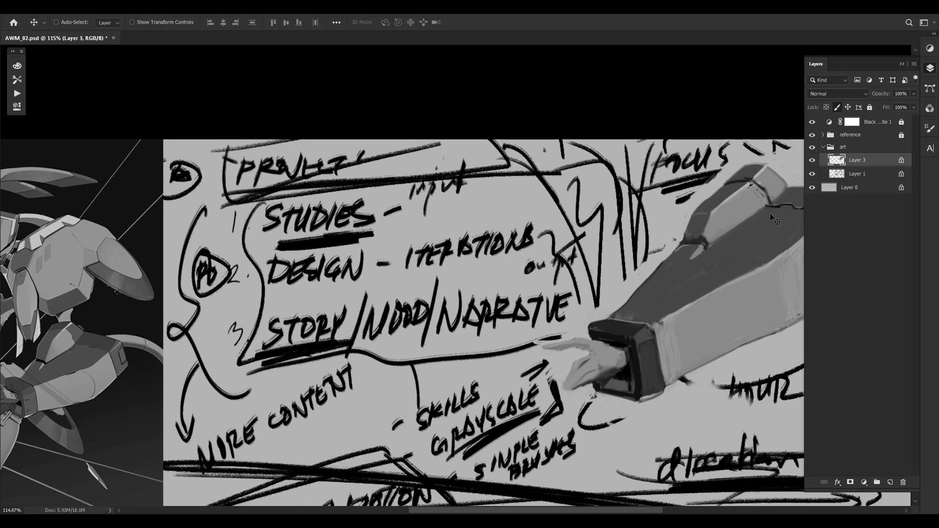
left_click(730, 226, "alt")
left_click_drag(632, 323, 391, 285)
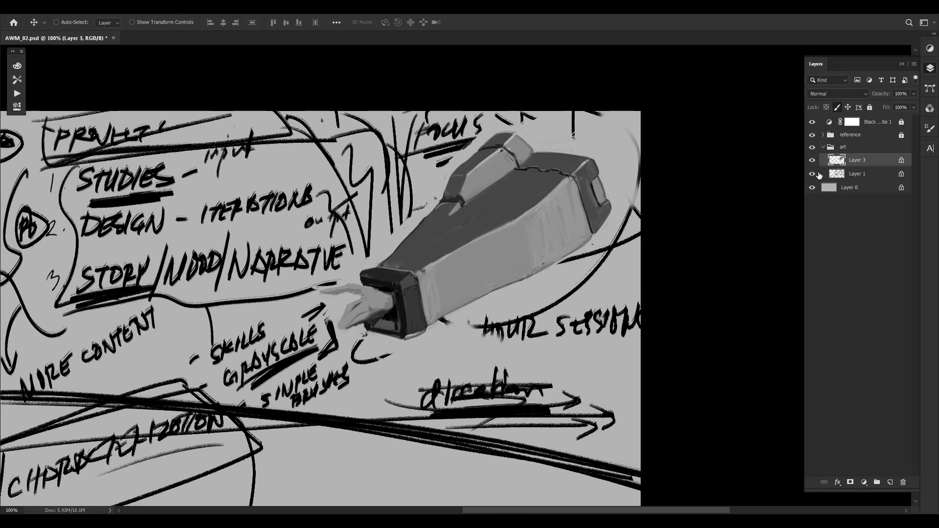
left_click(812, 174)
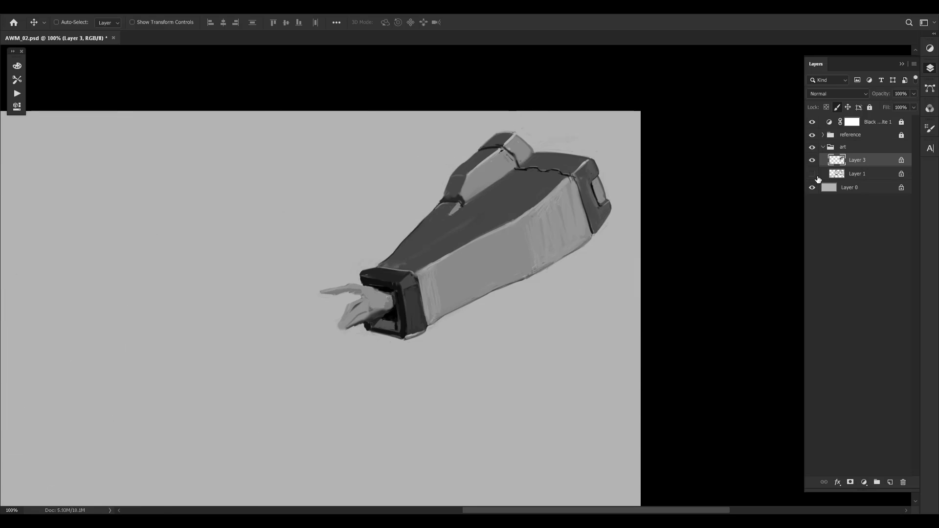
left_click_drag(372, 276, 323, 277)
Hide the reference group to view the forearm painting alone on the canvas, and show the group again
left_click(853, 135)
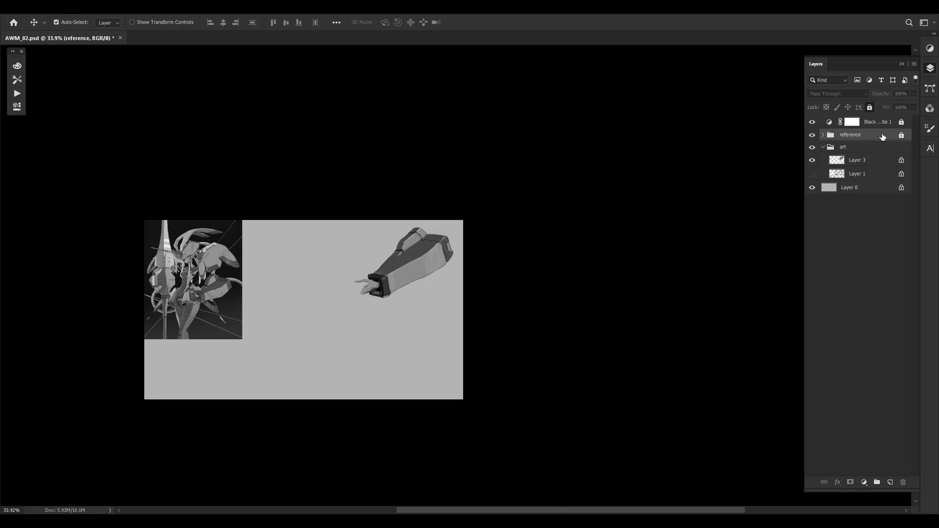
left_click(813, 135)
key("z")
left_click_drag(402, 300, 487, 265)
key("space")
left_click_drag(504, 234, 494, 277)
left_click_drag(424, 284, 458, 269)
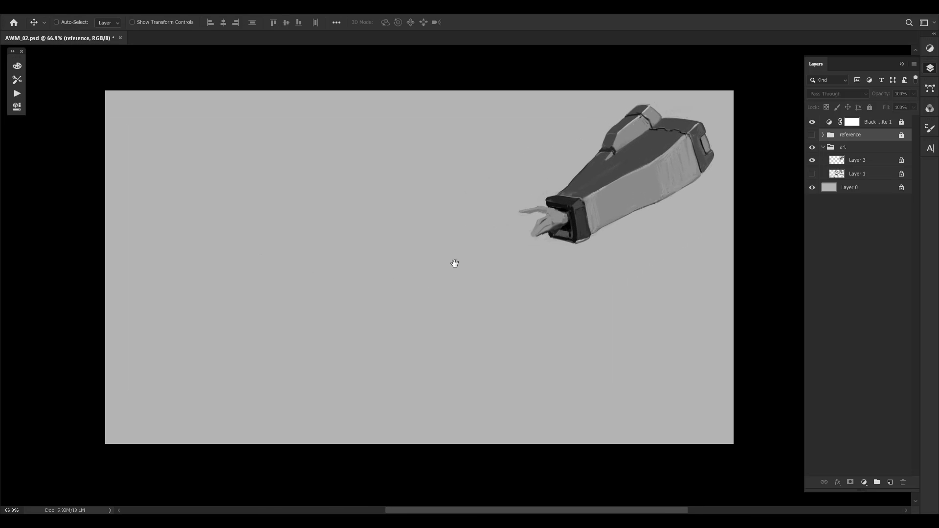
key("z")
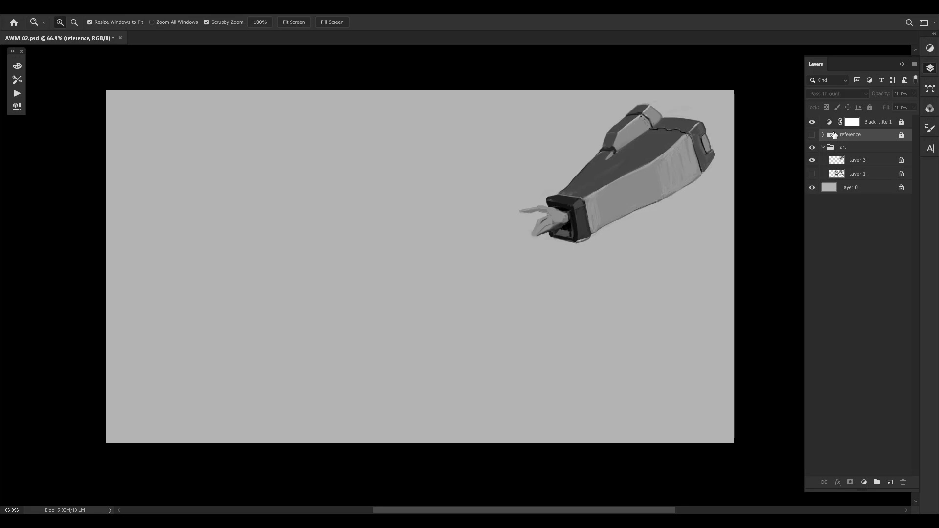
left_click(812, 135)
scroll(534, 220, "up", 1)
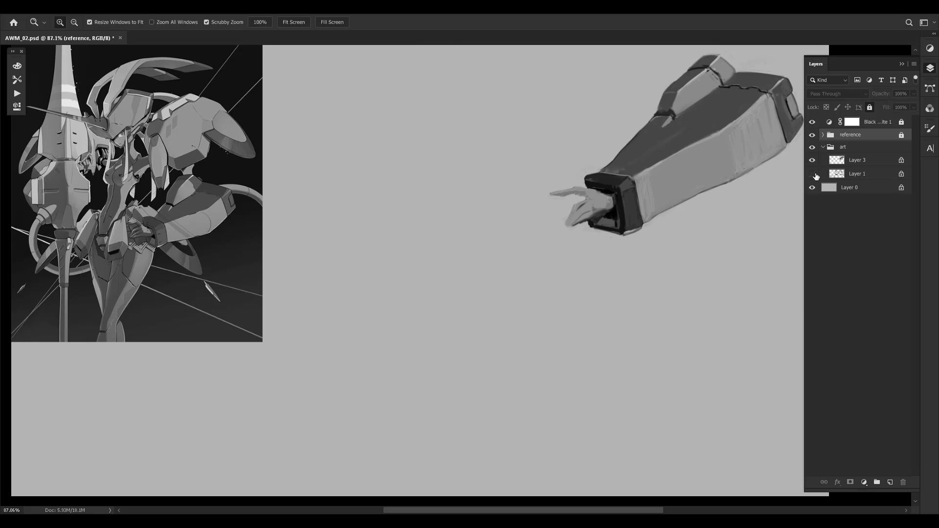
Briefly check Layer 1's notes and compare the forearm painting with the whole reference character
left_click(812, 174)
left_click(813, 174)
mouse_move(709, 206)
left_mouse_down()
mouse_move(658, 252)
mouse_move(712, 218)
left_mouse_up()
scroll(699, 211, "down", 2)
scroll(685, 208, "up", 1)
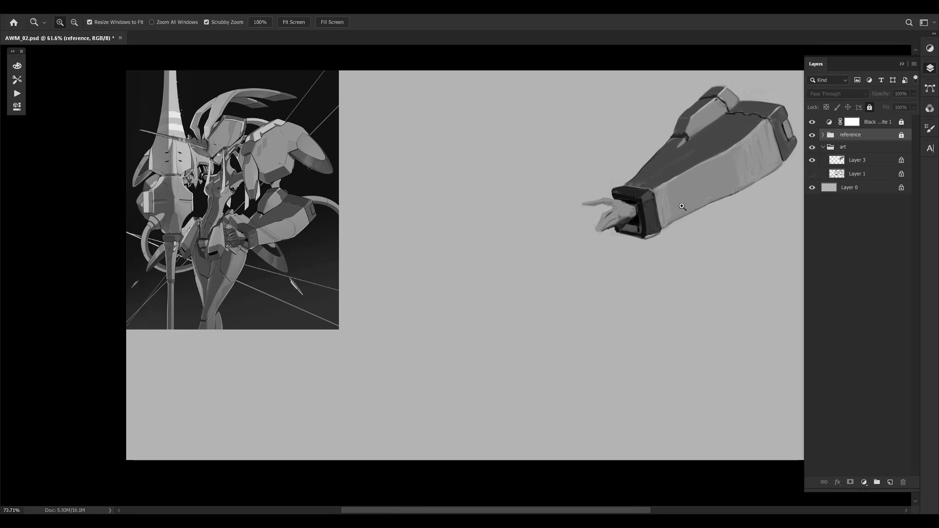
scroll(697, 181, "up", 1)
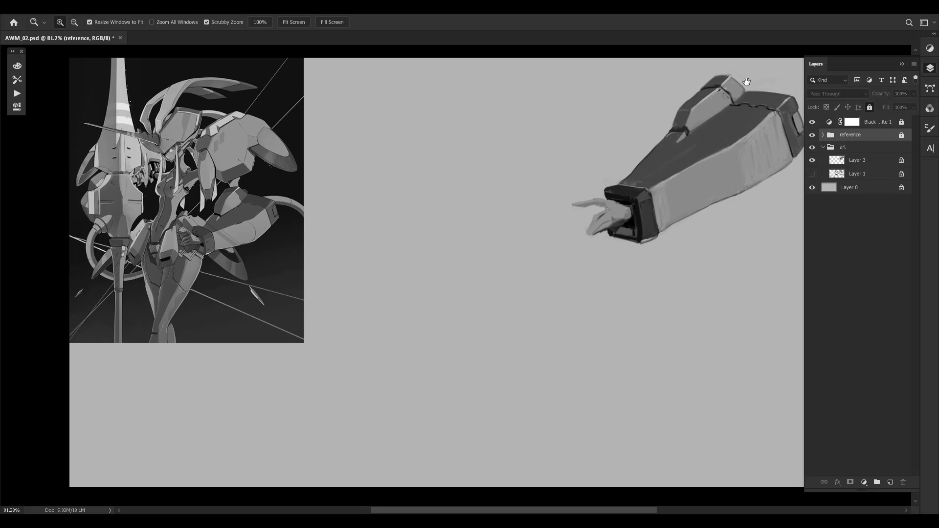
mouse_move(666, 276)
left_mouse_down()
mouse_move(604, 292)
mouse_move(645, 266)
mouse_move(561, 283)
mouse_move(643, 237)
mouse_move(657, 264)
mouse_move(639, 231)
mouse_move(650, 215)
mouse_move(663, 257)
mouse_move(626, 248)
left_mouse_up()
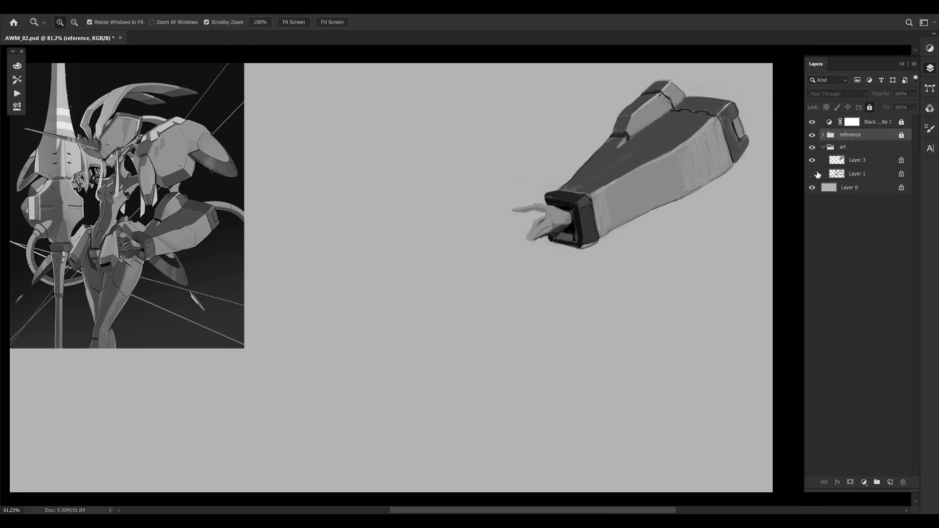
Show Layer 1's notes around the forearm, hide them again and inspect the finished forearm study closely
left_click(812, 174)
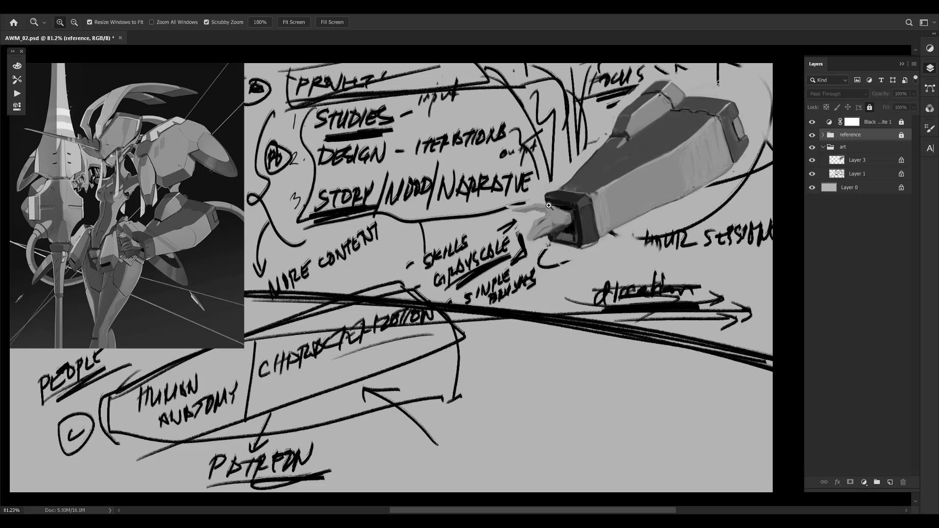
left_click(813, 173)
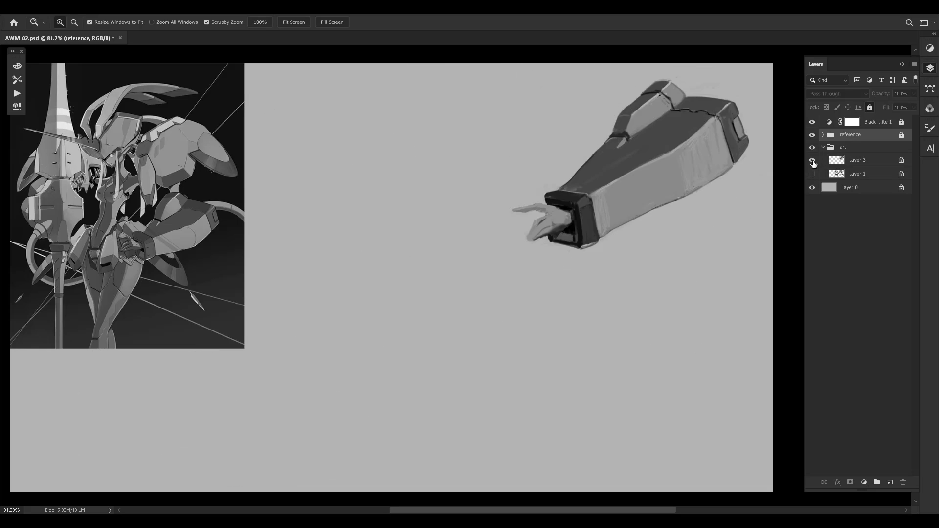
left_click_drag(651, 143, 702, 137)
left_click_drag(573, 229, 525, 229)
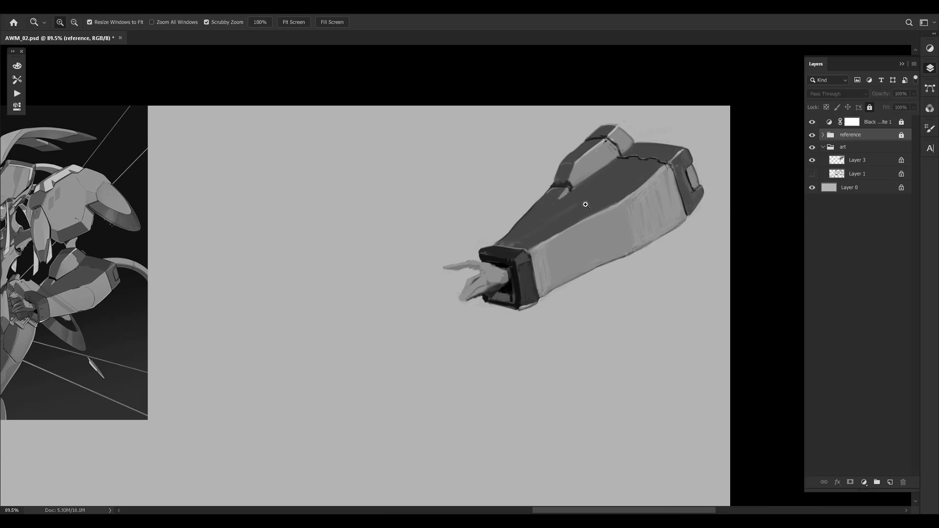
left_click_drag(662, 169, 612, 199)
left_click_drag(590, 180, 615, 179)
left_click_drag(517, 182, 530, 172)
scroll(531, 172, "down", 4)
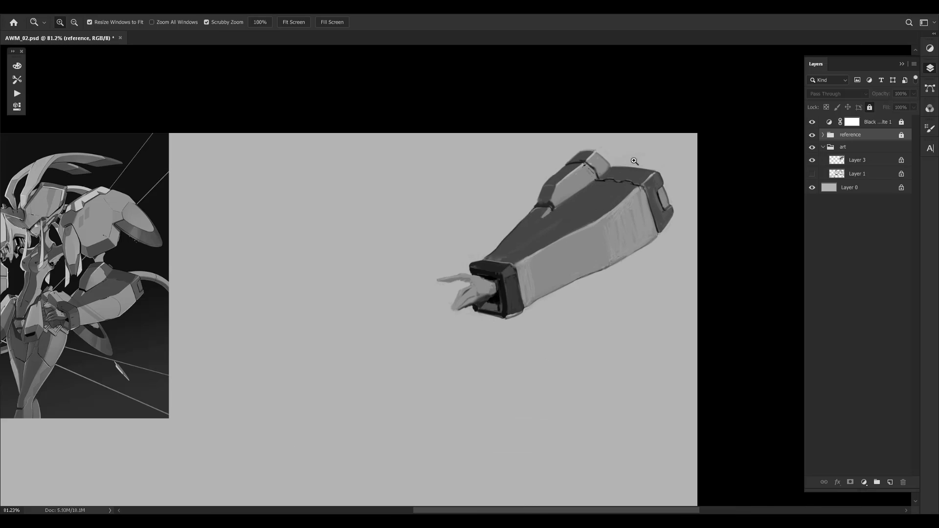
scroll(633, 157, "up", 1)
Hide Layer 3 and show Layer 1 to read the full planning notes without the forearm
left_click(812, 161)
left_click(812, 174)
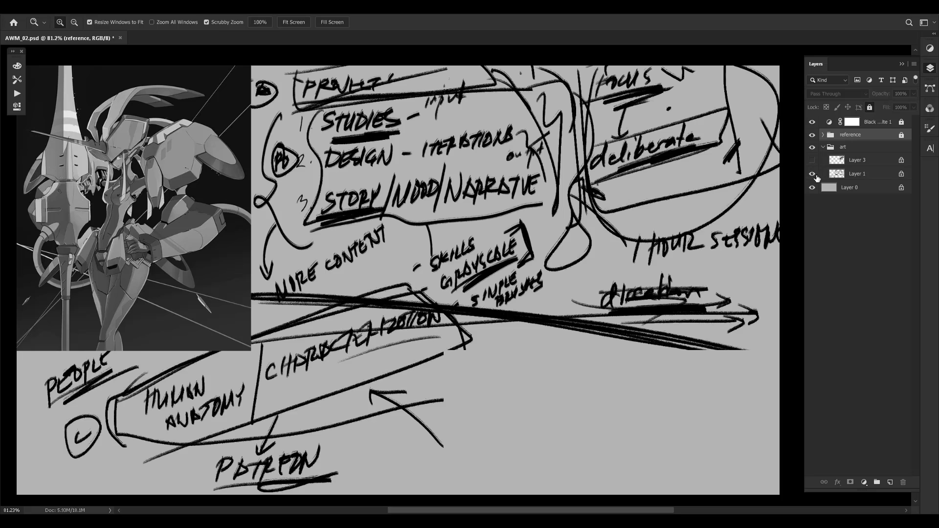
mouse_move(457, 228)
left_mouse_down()
mouse_move(516, 235)
mouse_move(475, 259)
left_mouse_up()
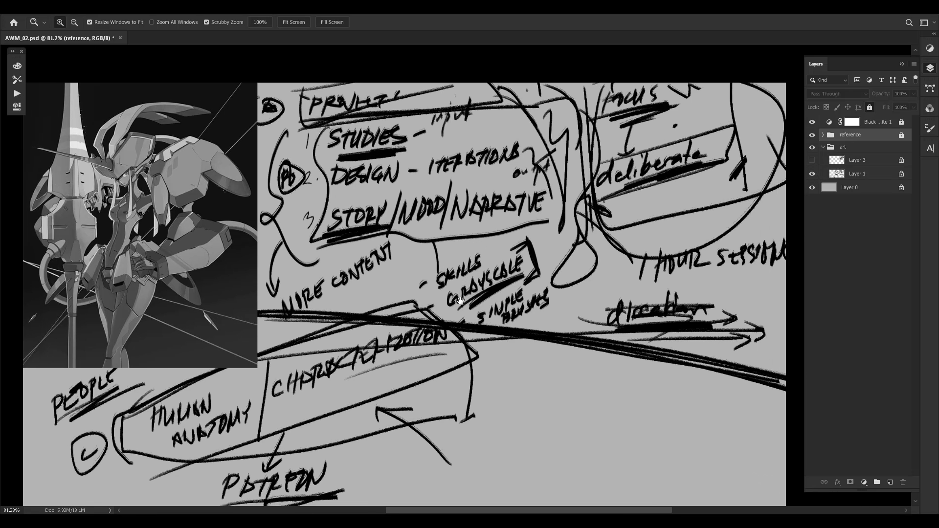
left_click_drag(461, 300, 447, 279)
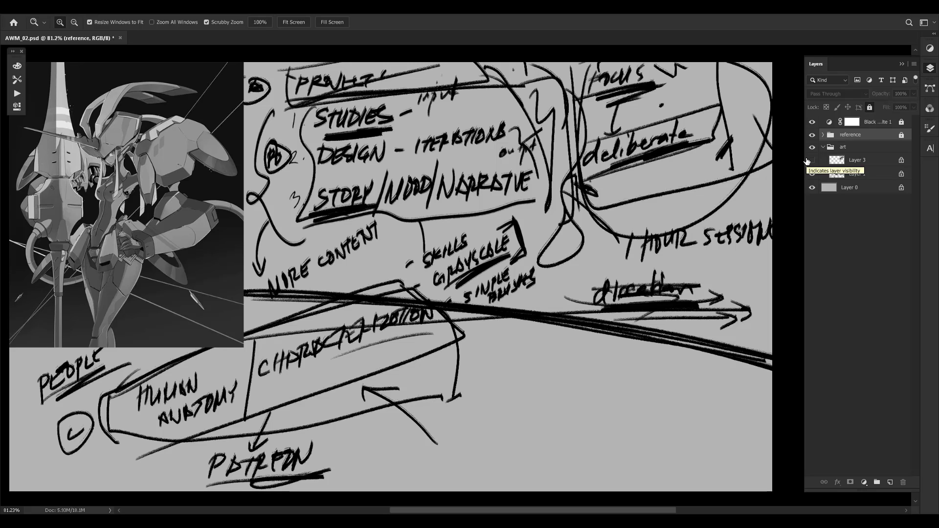
Hide Layer 1, bring back the forearm on Layer 3 and save the document
left_click(812, 174)
left_click(812, 160)
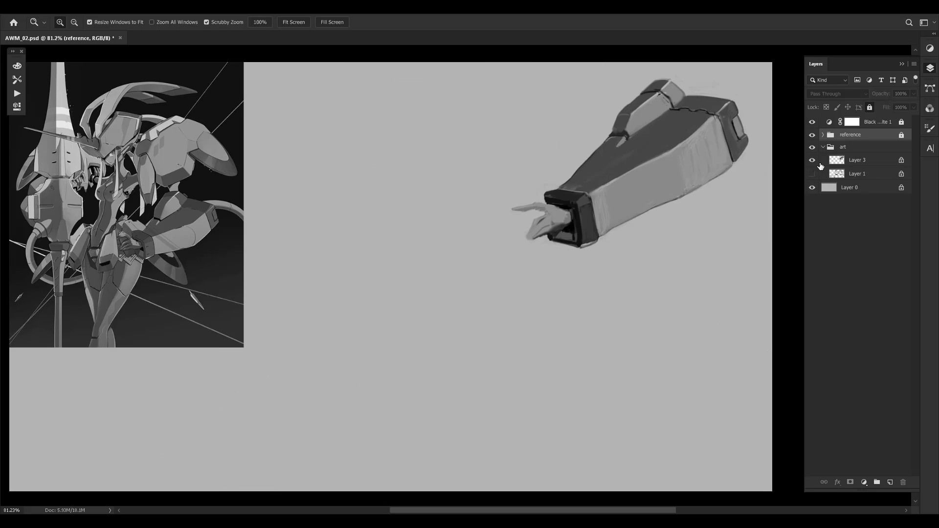
mouse_move(715, 219)
left_mouse_down()
mouse_move(680, 259)
mouse_move(711, 203)
mouse_move(742, 285)
mouse_move(741, 230)
left_mouse_up()
key("ctrl+s")
Swap the forearm layer for Layer 1 and review the focus, anatomy and characterization notes
left_click(812, 160)
left_click(811, 174)
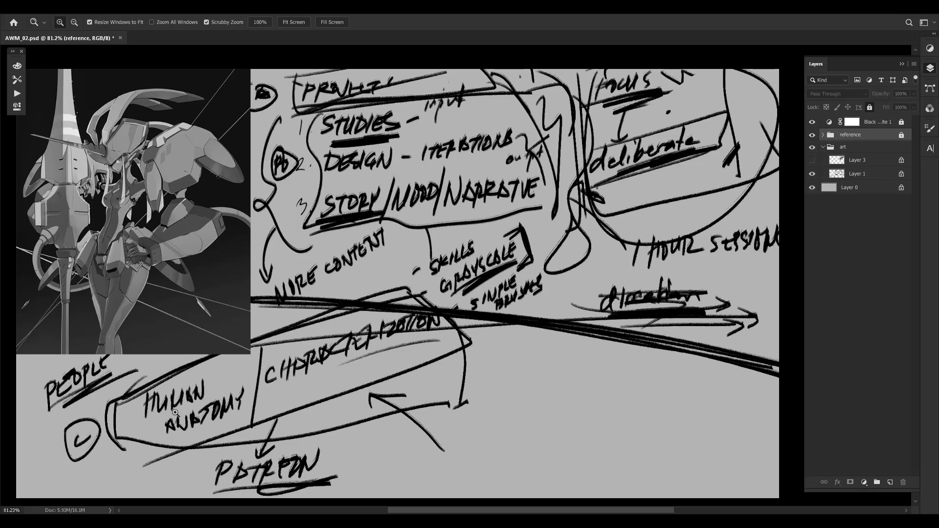
scroll(582, 254, "down", 2)
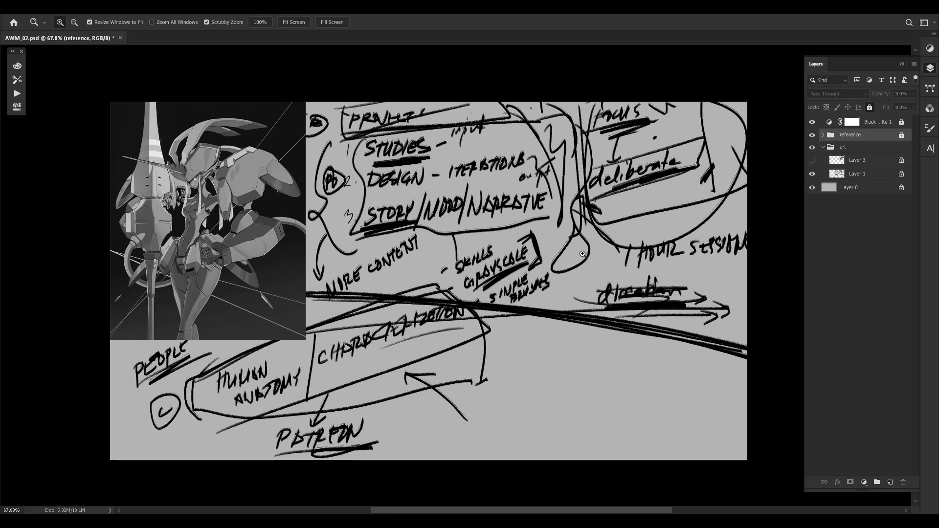
Hide the notes, show the forearm again, add a new empty layer above Layer 3 and save the document
left_click(812, 173)
left_click(855, 160)
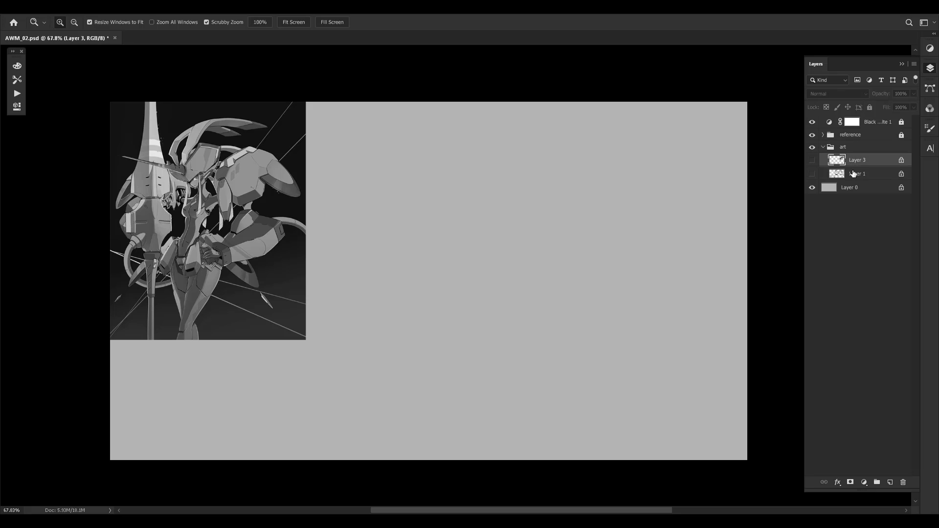
left_click(812, 160)
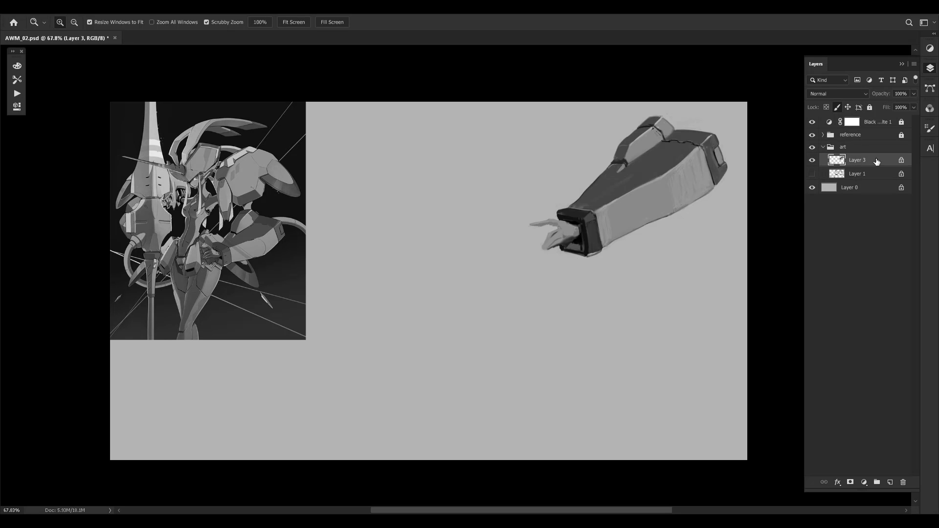
key("ctrl+shift+alt+n")
scroll(637, 237, "up", 2)
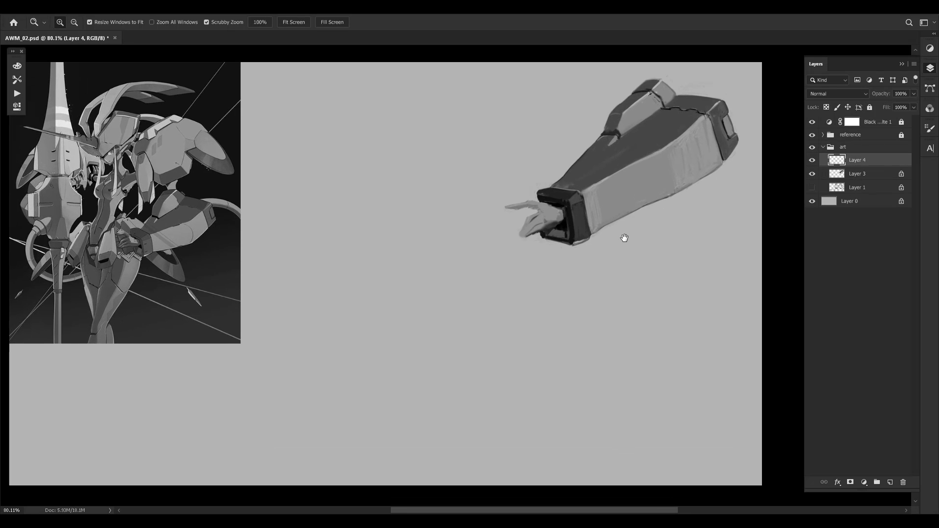
key("ctrl+s")
Paint a broad, soft mid-grey diagonal brush stroke on Layer 4 in the empty area beside the reference
scroll(625, 224, "down", 1)
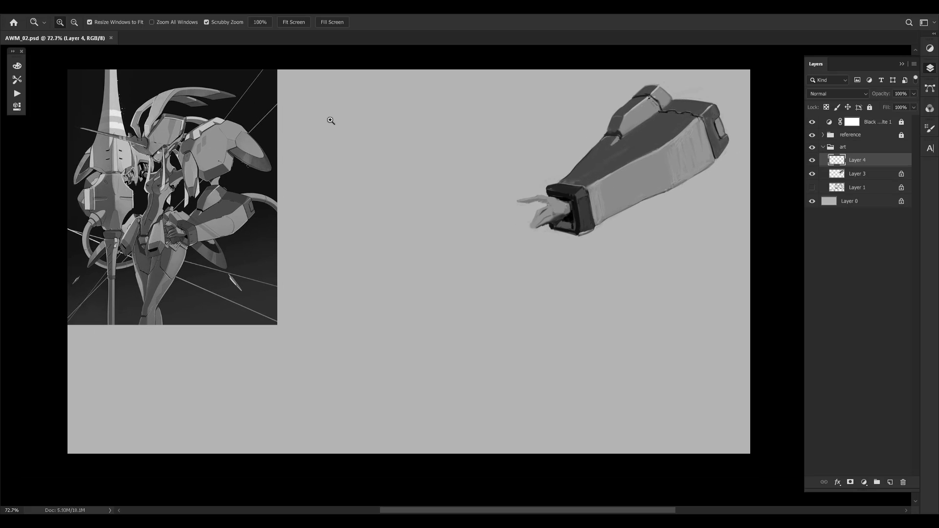
scroll(547, 324, "up", 1)
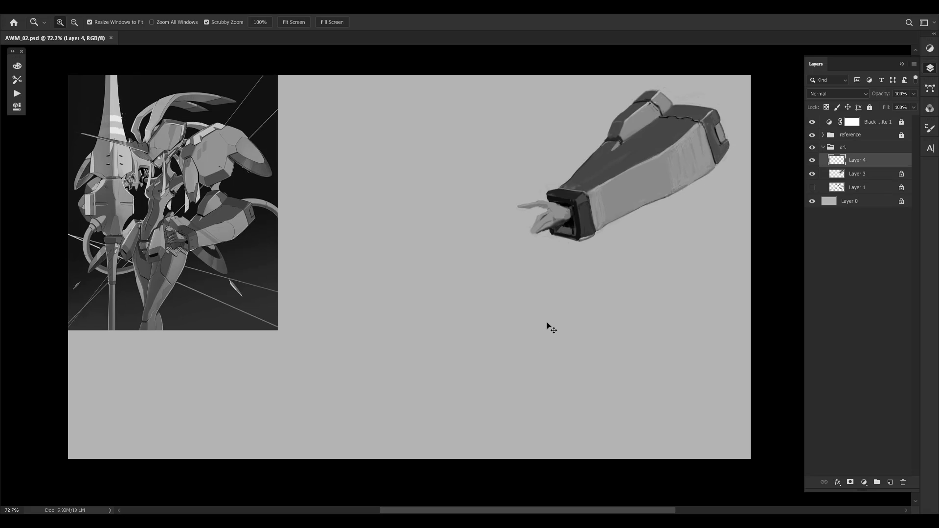
key("b")
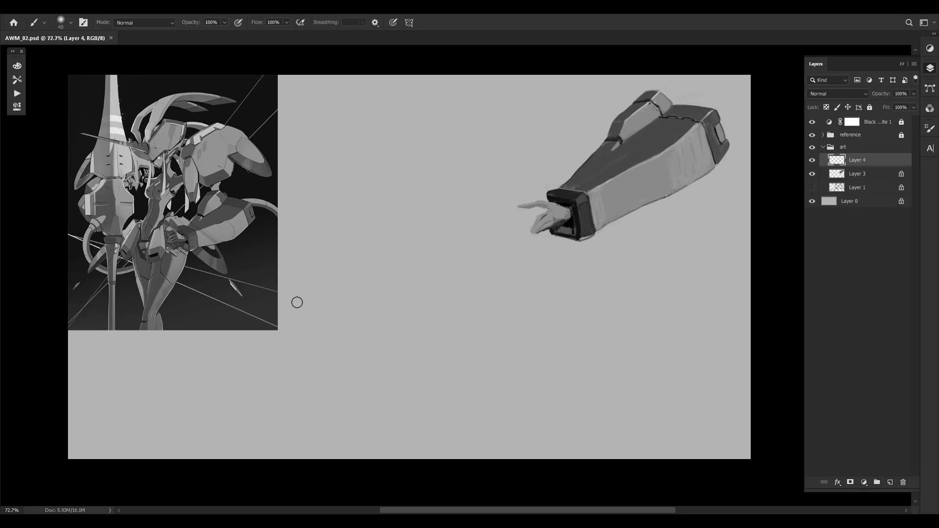
key("bracketright")
key("bracketright")
key("bracketright")
key("bracketright")
key("bracketright")
key("bracketleft")
key("bracketleft")
mouse_move(390, 141)
left_mouse_down()
mouse_move(350, 168)
mouse_move(409, 131)
left_mouse_up()
key("bracketleft")
key("bracketleft")
key("bracketleft")
key("bracketleft")
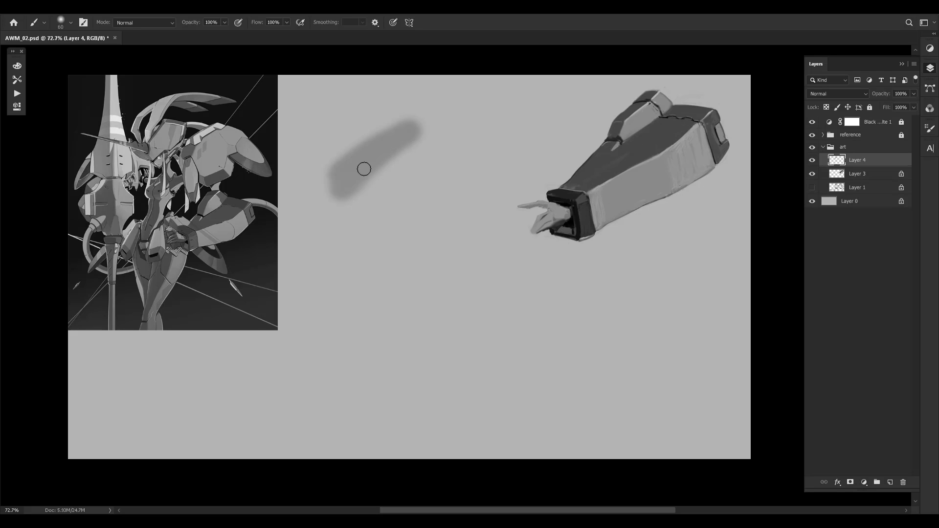
Extend the grey shape with a soft downward stroke from its lower end and a thin curved stroke beside it
left_click_drag(344, 195, 345, 258)
key("bracketleft")
key("bracketleft")
key("bracketleft")
key("bracketleft")
key("bracketleft")
left_click_drag(372, 215, 429, 206)
Fill the shape below the diagonal with broad downward grey strokes and brush an arm sloping down from its peak
key("bracketright")
key("bracketright")
key("bracketright")
key("bracketright")
key("bracketright")
left_click_drag(378, 163, 363, 215)
left_click_drag(384, 169, 373, 231)
left_click_drag(402, 163, 410, 215)
mouse_move(410, 151)
left_mouse_down()
mouse_move(458, 187)
mouse_move(443, 132)
mouse_move(409, 149)
mouse_move(474, 184)
left_mouse_up()
Reinforce the sloping grey arm from the peak to its tip using a size 30 brush
key("bracketleft")
key("bracketleft")
key("bracketleft")
key("bracketleft")
key("bracketleft")
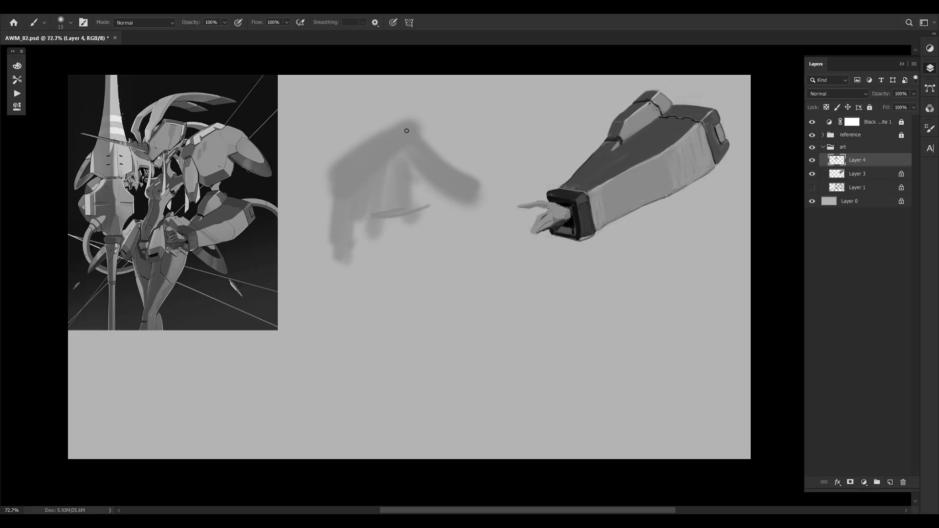
key("bracketright")
key("bracketright")
key("bracketright")
key("bracketright")
left_click_drag(410, 130, 476, 195)
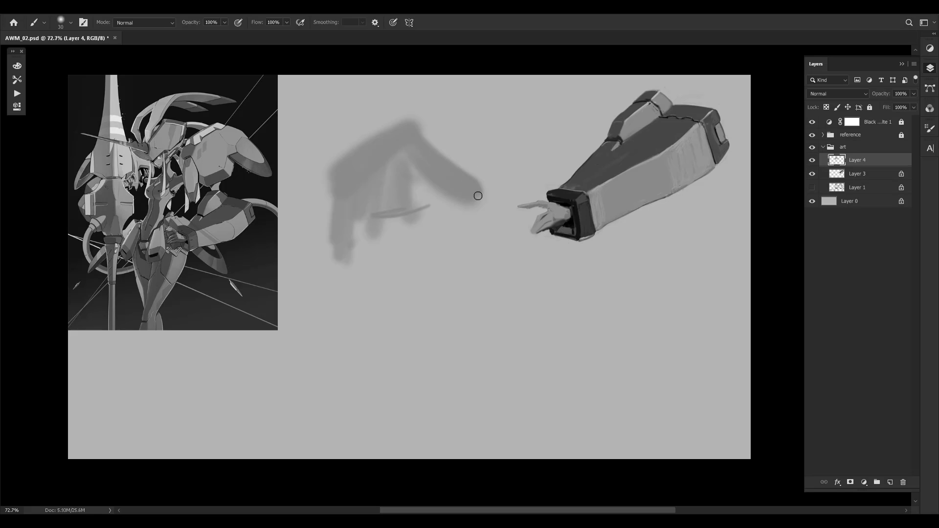
Sharpen the shape's upper edge with a thin size 15 grey stroke running past its peak
key("bracketleft")
key("bracketleft")
key("bracketleft")
key("bracketleft")
left_click_drag(344, 146, 444, 103)
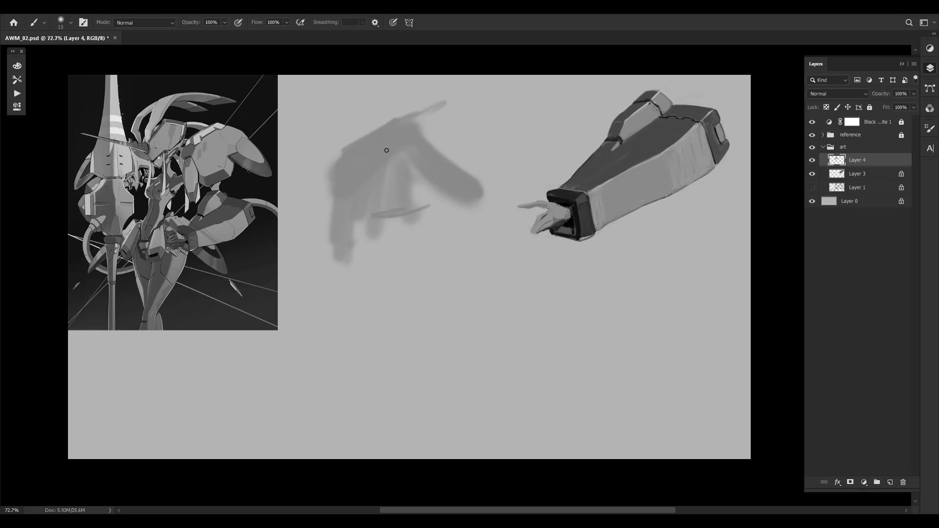
Show the color wheel, sample tones around the canvas edge and paint a thin black stroke above the grey shape
left_click(17, 66)
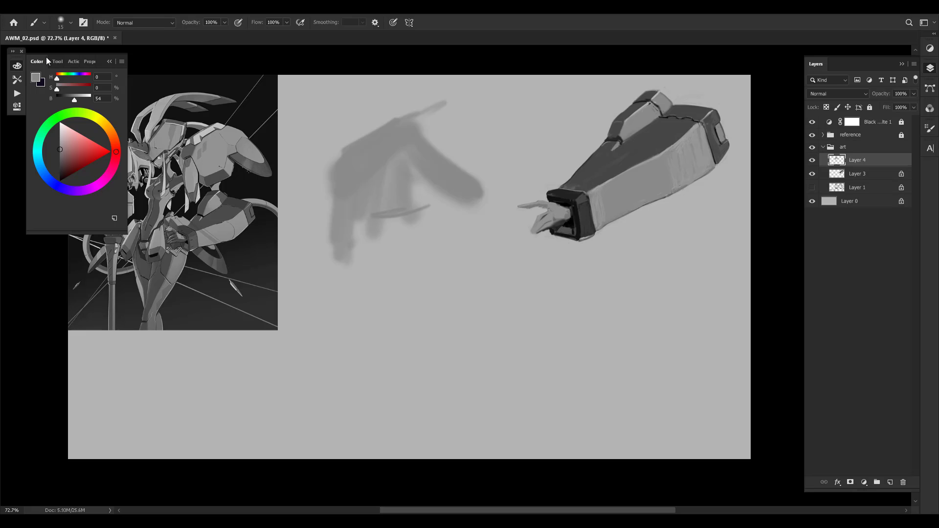
left_click(425, 53, "alt")
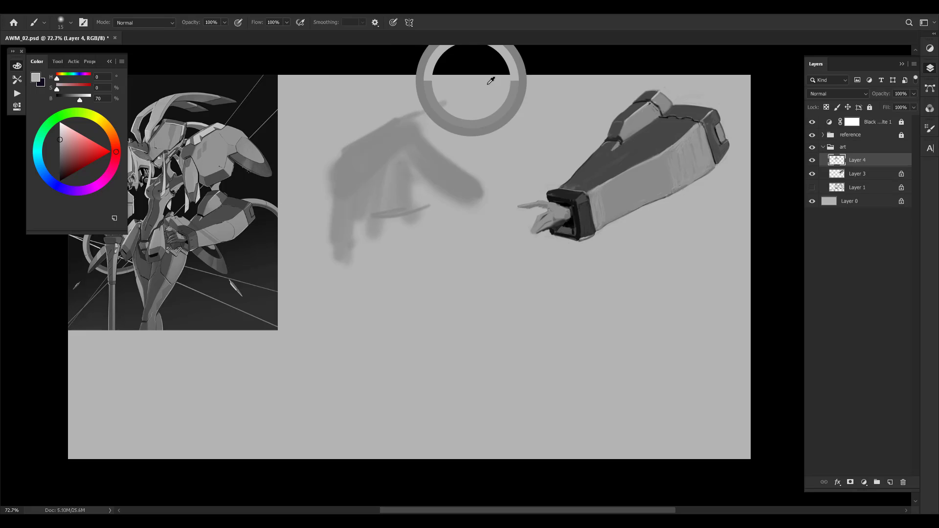
left_click(426, 76, "alt")
left_click_drag(423, 79, 427, 74)
left_click_drag(338, 136, 388, 100)
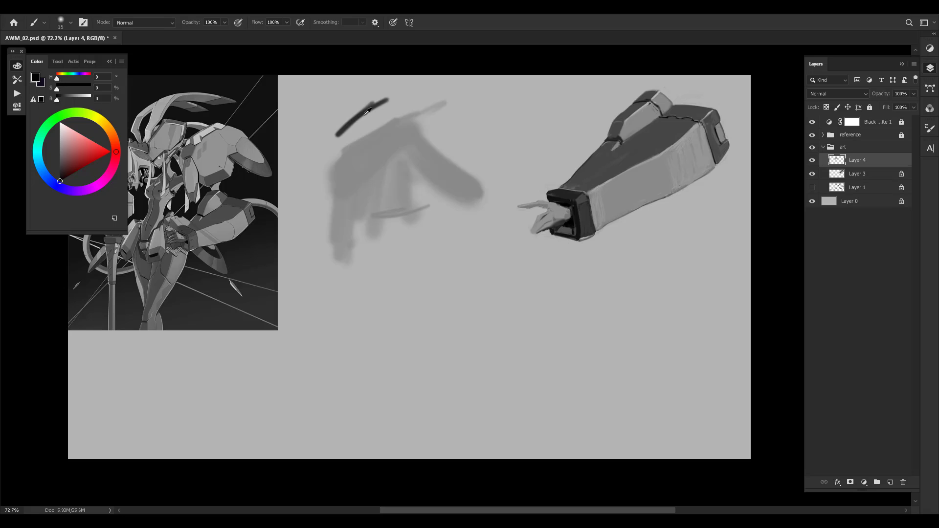
Sample a dark grey of 16% brightness, enlarge the brush to 70 and paint a thick swatch over the black stroke
left_click(363, 111, "alt")
key("bracketright")
key("bracketright")
key("bracketright")
mouse_move(335, 139)
left_mouse_down()
mouse_move(390, 102)
mouse_move(342, 132)
mouse_move(367, 101)
left_mouse_up()
key("bracketright")
key("bracketright")
key("bracketright")
key("bracketright")
key("bracketright")
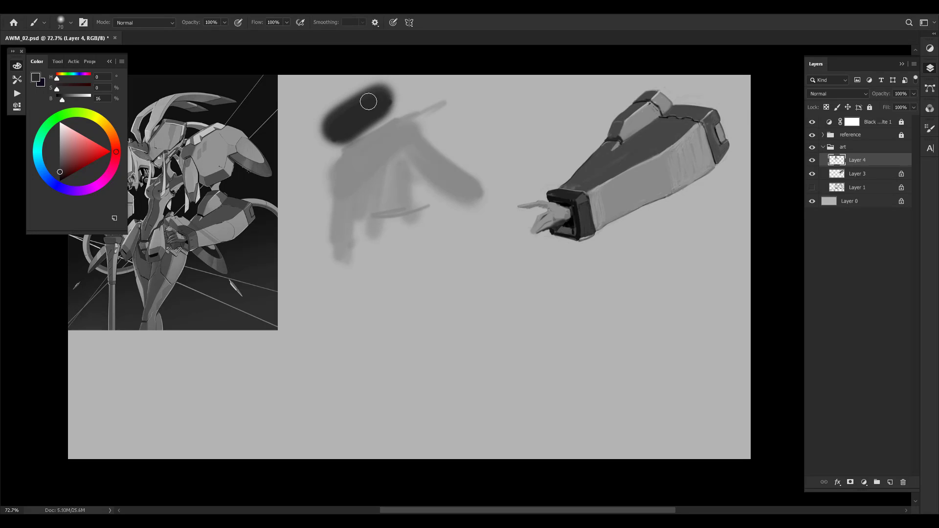
Reduce the brush to 8, paint a thin dark line along the swatch's lower edge and sample the 63% grey
key("bracketleft")
key("bracketleft")
key("bracketleft")
key("bracketleft")
key("bracketleft")
key("bracketleft")
key("bracketleft")
key("bracketleft")
key("bracketleft")
key("bracketleft")
key("bracketleft")
mouse_move(332, 146)
left_mouse_down()
mouse_move(386, 116)
mouse_move(378, 121)
left_mouse_up()
left_click(394, 113, "alt")
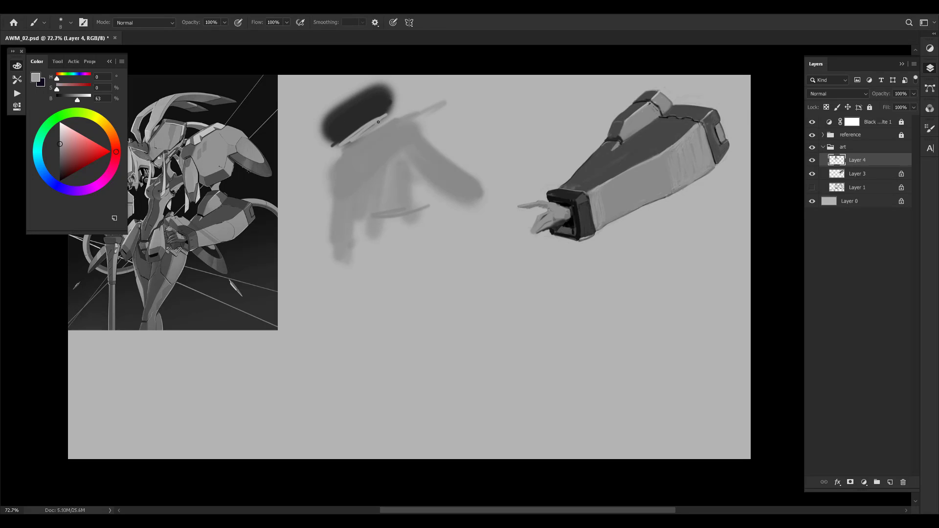
Sample the 16% dark grey from the swatch and outline the grey shape's left side and lower notch on Layer 4 using a size 3 brush
key("bracketleft")
key("bracketleft")
key("bracketleft")
key("bracketleft")
key("bracketleft")
left_click(362, 114, "alt")
key("bracketright")
key("bracketright")
key("alt+bracketleft")
key("bracketright")
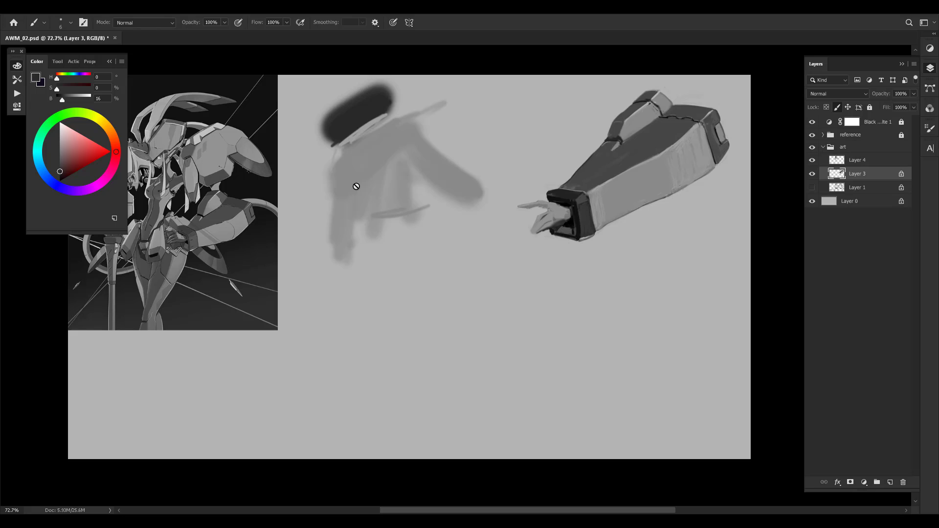
left_click(851, 158)
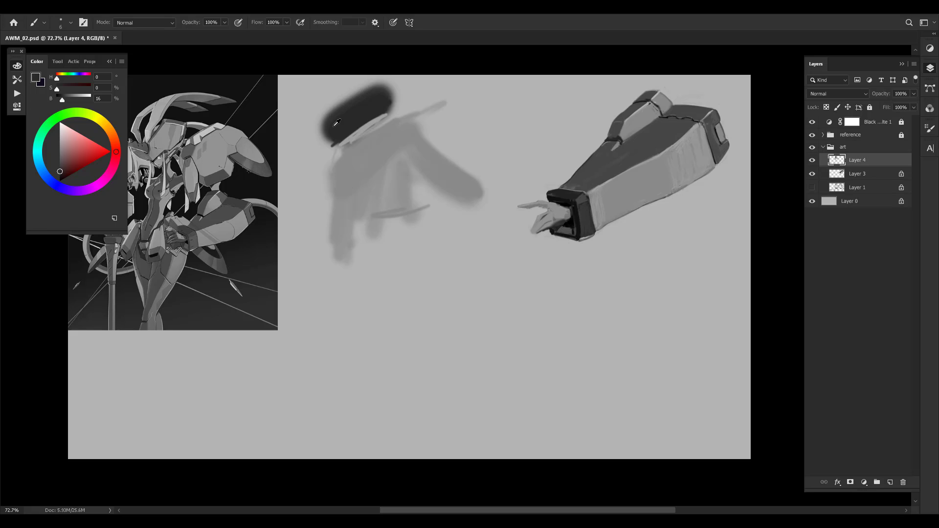
left_click(337, 122, "alt")
key("bracketleft")
key("bracketleft")
mouse_move(336, 150)
left_mouse_down()
mouse_move(329, 183)
mouse_move(350, 257)
mouse_move(336, 238)
mouse_move(356, 251)
left_mouse_up()
left_click_drag(418, 202, 375, 223)
mouse_move(377, 222)
left_mouse_down()
mouse_move(424, 198)
mouse_move(469, 204)
left_mouse_up()
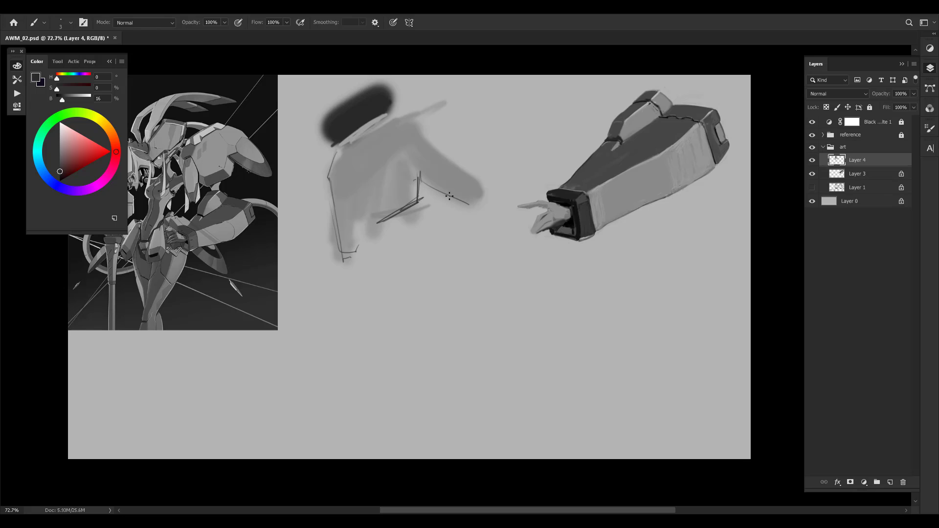
Complete the thin dark contour around the right flap, peak and left shoulder, with a sloping guide line beneath the shape
left_click_drag(419, 178, 470, 209)
left_click_drag(313, 273, 470, 209)
left_click_drag(412, 108, 476, 195)
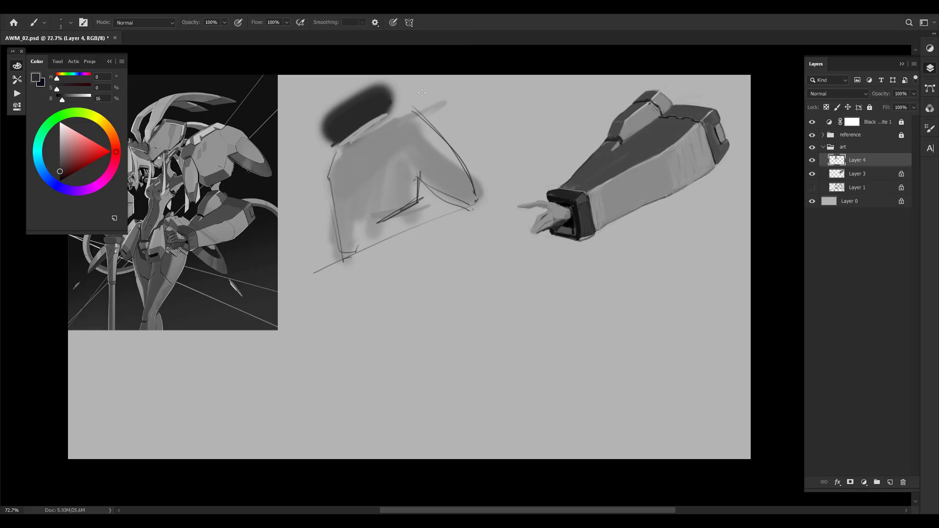
mouse_move(382, 114)
left_mouse_down()
mouse_move(430, 120)
mouse_move(449, 144)
left_mouse_up()
left_click_drag(339, 145, 329, 169)
left_click_drag(364, 219, 352, 253)
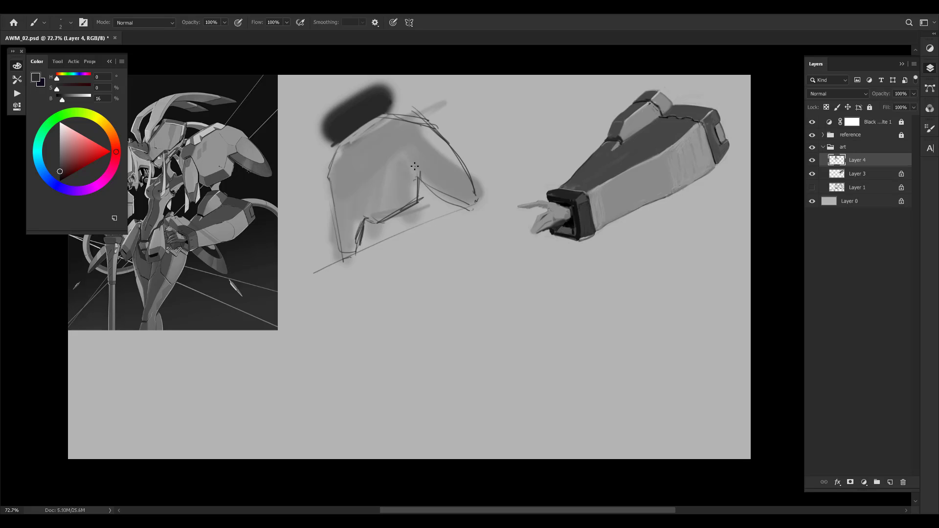
Sketch short plane lines below the shape's peak and an angled inner edge for its left panel
left_click_drag(397, 141, 410, 139)
mouse_move(400, 144)
left_mouse_down()
mouse_move(410, 151)
mouse_move(412, 136)
left_mouse_up()
key("bracketleft")
key("bracketright")
mouse_move(331, 178)
left_mouse_down()
mouse_move(351, 171)
mouse_move(364, 216)
left_mouse_up()
key("bracketright")
left_click_drag(367, 161, 429, 151)
left_click_drag(296, 169, 313, 158)
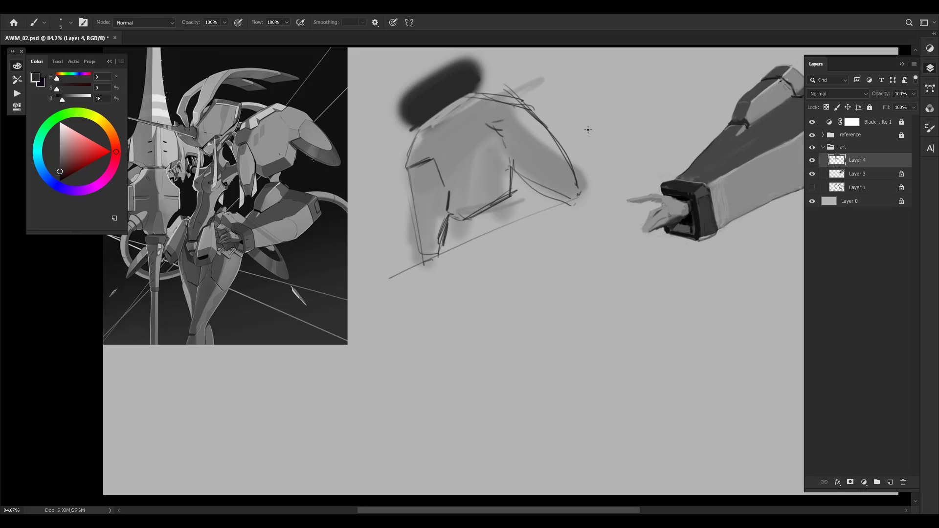
Sketch the seam beside the right flap, the lower panel edges and short lines extending beneath them
left_click_drag(510, 136, 491, 141)
mouse_move(503, 144)
left_mouse_down()
mouse_move(458, 171)
mouse_move(491, 162)
mouse_move(503, 136)
mouse_move(514, 146)
mouse_move(505, 143)
mouse_move(469, 183)
mouse_move(439, 196)
mouse_move(440, 217)
mouse_move(427, 209)
mouse_move(450, 222)
left_mouse_up()
mouse_move(445, 220)
left_mouse_down()
mouse_move(506, 212)
mouse_move(443, 223)
mouse_move(459, 245)
left_mouse_up()
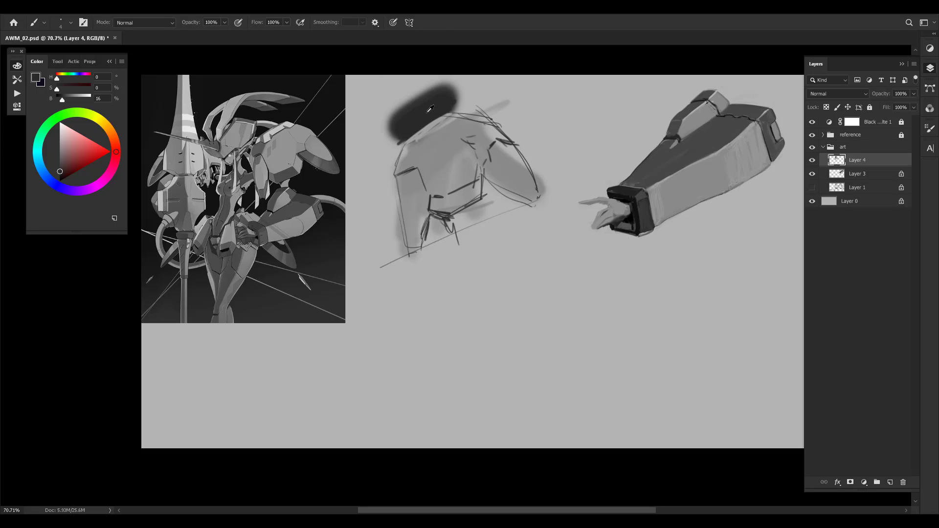
Enlarge the brush to 35 and paint a fan of dark vertical strokes beneath the center of the shape
key("]")
key("]")
key("]")
key("]")
key("]")
key("]")
left_click_drag(436, 214, 430, 273)
mouse_move(437, 228)
left_mouse_down()
mouse_move(430, 267)
mouse_move(438, 241)
mouse_move(454, 270)
left_mouse_up()
key("]")
key("]")
key("]")
key("]")
key("]")
left_click_drag(436, 227, 424, 264)
left_click_drag(439, 233, 445, 265)
left_click_drag(449, 247, 454, 259)
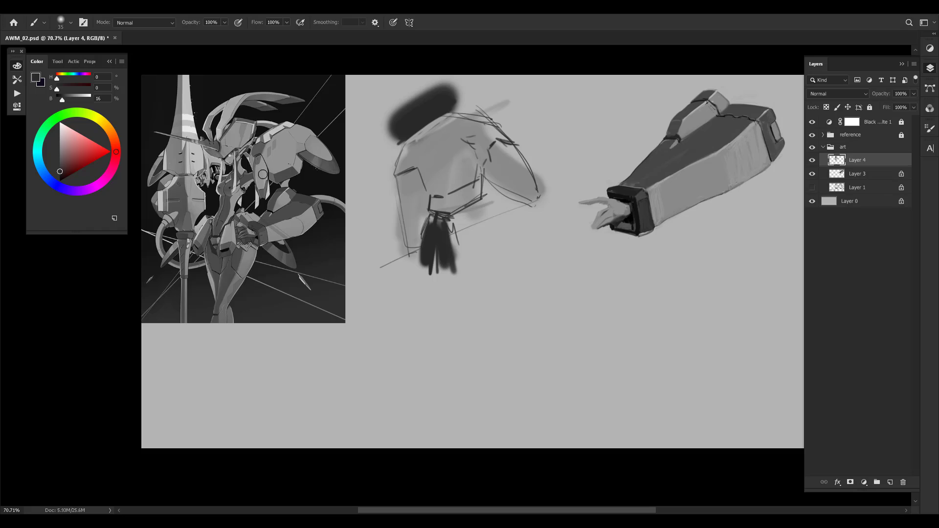
Paint dark strokes along the underside of the lower panel with a brush of about size 9
key("bracketleft")
key("bracketleft")
key("bracketleft")
key("bracketleft")
mouse_move(452, 225)
left_mouse_down()
mouse_move(487, 205)
mouse_move(455, 227)
left_mouse_up()
key("bracketright")
key("bracketleft")
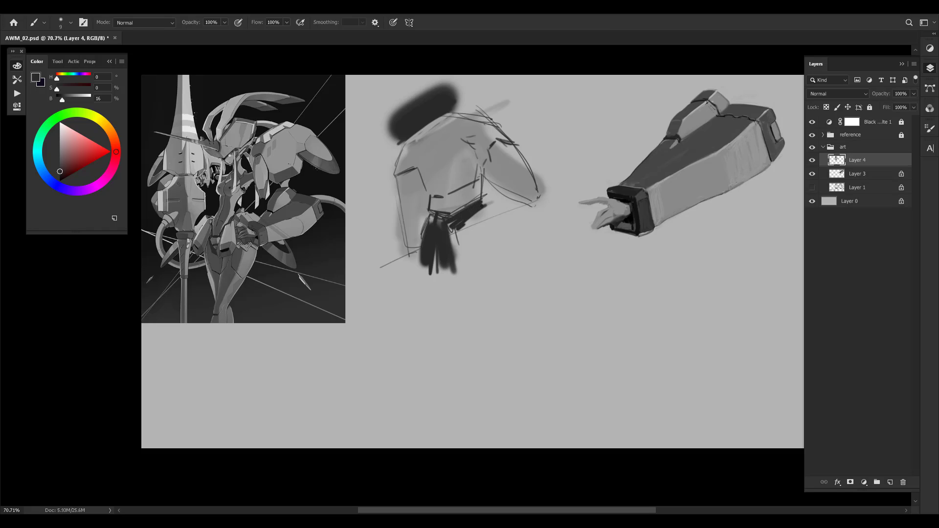
key("bracketright")
key("bracketleft")
Enlarge the brush to 25 and fill the area beneath the right flap with dark grey
left_click_drag(484, 182, 495, 210)
key("bracketright")
key("bracketright")
key("bracketright")
key("bracketright")
key("bracketright")
key("bracketright")
key("bracketright")
key("bracketright")
mouse_move(489, 187)
left_mouse_down()
mouse_move(510, 202)
mouse_move(485, 202)
mouse_move(515, 201)
left_mouse_up()
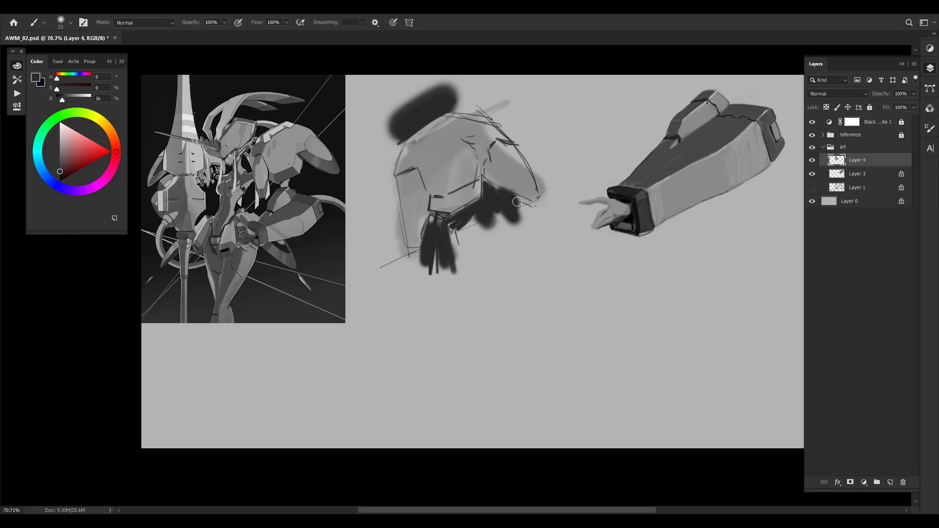
Paint a dark band against the outside of the shape's upper-right contour, from its peak down to the flap's tip
key("bracketright")
key("bracketleft")
key("bracketleft")
key("bracketleft")
key("bracketleft")
key("bracketleft")
key("bracketleft")
key("bracketleft")
key("bracketleft")
key("bracketleft")
mouse_move(488, 115)
left_mouse_down()
mouse_move(459, 102)
mouse_move(505, 114)
left_mouse_up()
key("bracketright")
key("bracketright")
key("bracketright")
mouse_move(525, 158)
left_mouse_down()
mouse_move(501, 113)
mouse_move(540, 176)
mouse_move(534, 158)
left_mouse_up()
Enlarge the brush to 30 and add soft dark patches outside the right contour and above the peak
key("bracketright")
key("bracketright")
key("bracketright")
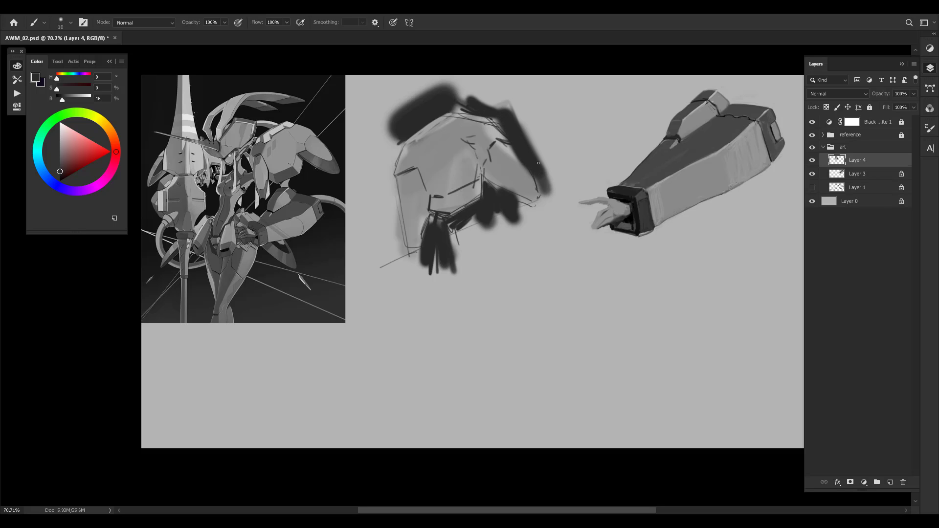
mouse_move(520, 108)
left_mouse_down()
mouse_move(546, 159)
mouse_move(491, 100)
mouse_move(465, 88)
left_mouse_up()
key("bracketleft")
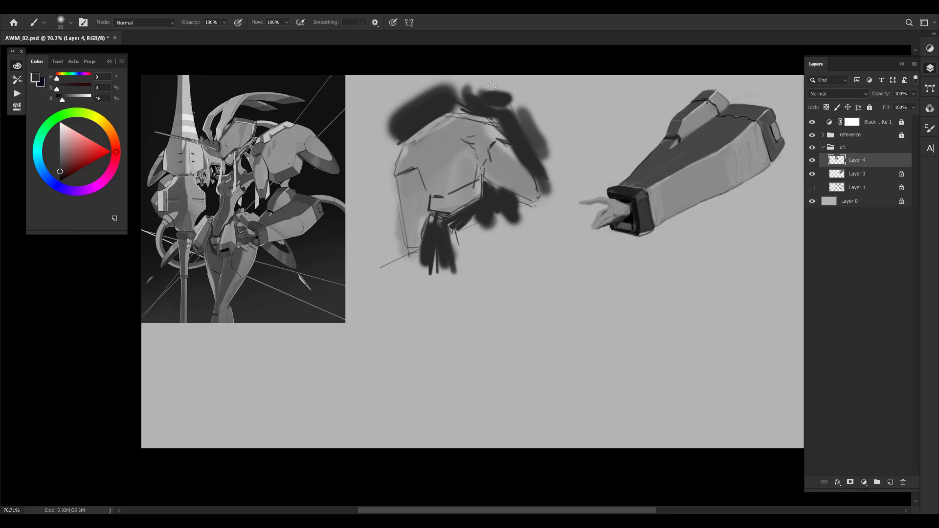
Sample the dark swatch's soft edge tone and brush a wide grey band down the outside of the shape's left side
key("bracketleft")
key("bracketleft")
key("bracketleft")
key("bracketleft")
left_click(402, 139, "alt")
key("bracketright")
key("bracketright")
key("bracketright")
key("bracketright")
key("bracketright")
key("bracketright")
left_click(400, 137, "alt")
mouse_move(398, 140)
left_mouse_down()
mouse_move(385, 170)
mouse_move(399, 246)
left_mouse_up()
Deepen the band along the lower left contour with a smaller brush
key("bracketleft")
key("bracketleft")
key("bracketleft")
key("bracketleft")
left_click_drag(394, 177, 397, 239)
Sample the dark grey under the shape and reinforce its left contour with thin strokes using a size 5 brush
left_click(442, 238, "alt")
key("bracketleft")
key("bracketleft")
key("bracketleft")
key("bracketleft")
key("bracketleft")
key("bracketleft")
key("bracketleft")
left_click_drag(396, 182, 404, 242)
left_click_drag(395, 179, 400, 245)
left_click(387, 166, "alt")
left_click(421, 241, "alt")
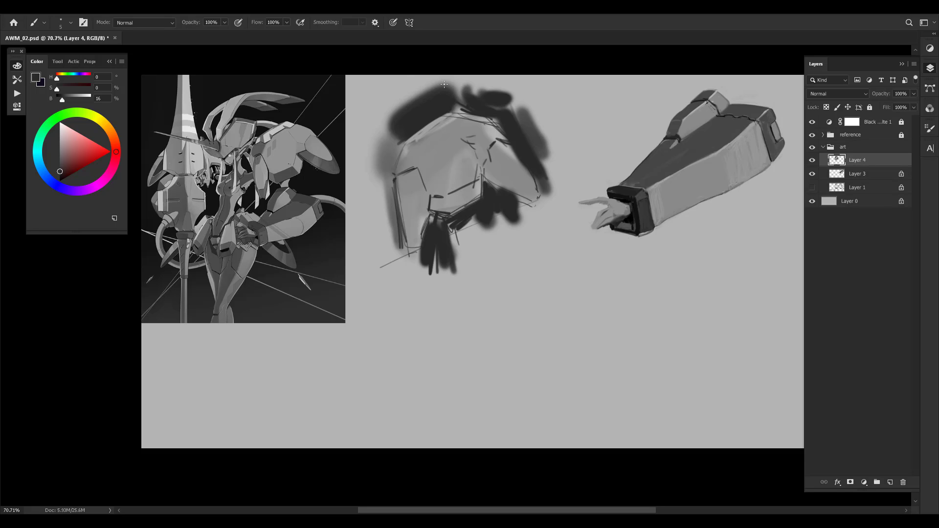
Sample tones from the reference's shoulder and the dark underside, and define the shape's upper-left edge with a thin dark stroke
left_click(420, 131, "alt")
left_click(286, 124, "alt")
left_click(282, 126, "alt")
key("bracketleft")
key("bracketleft")
key("bracketleft")
key("bracketleft")
left_click(442, 234, "alt")
key("bracketleft")
key("bracketleft")
mouse_move(409, 142)
left_mouse_down()
mouse_move(400, 147)
mouse_move(470, 116)
mouse_move(462, 112)
left_mouse_up()
Sample the 63% grey, refine the upper-left edge with a thin light stroke and resample the 16% dark grey
left_click(439, 120, "alt")
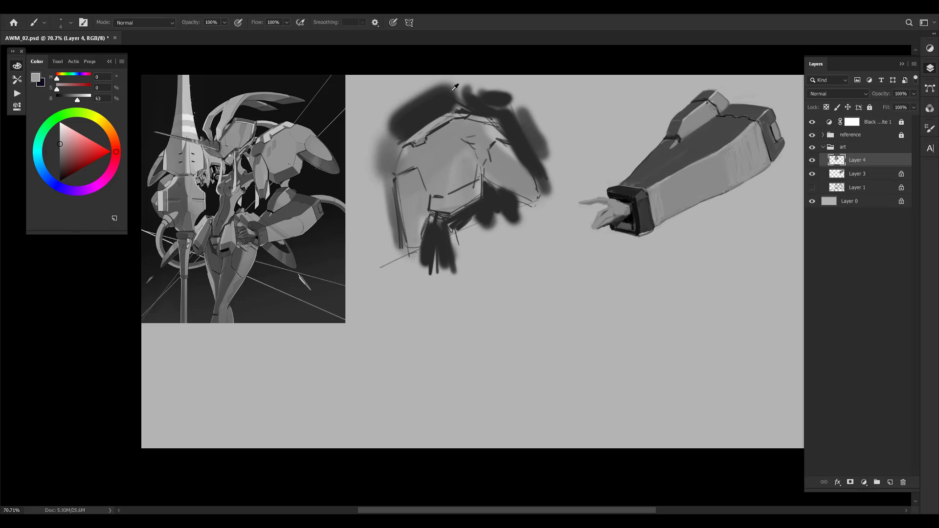
left_click(429, 129, "alt")
left_click_drag(418, 130, 448, 113)
left_click(454, 110, "alt")
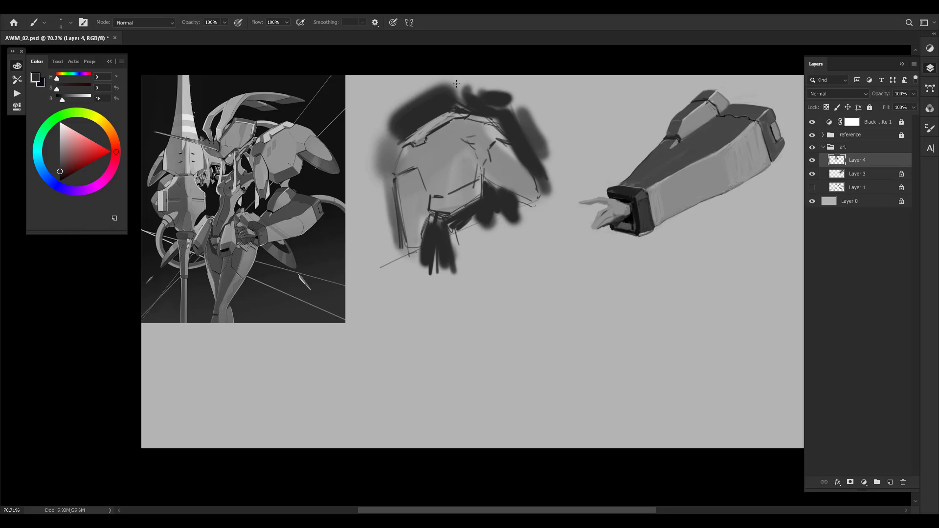
Enlarge the brush and paint short upward dark grey strokes fanning out from the shoulder shape's top edge
key("bracketright")
key("bracketright")
key("bracketright")
key("bracketright")
key("bracketright")
left_click_drag(457, 101, 476, 75)
left_click_drag(473, 95, 493, 76)
left_click_drag(488, 91, 502, 76)
Block in a thicker dark mass above the shoulder's upper-left edge with a larger soft brush
key("bracketright")
key("bracketright")
key("bracketright")
key("bracketright")
key("bracketright")
left_click_drag(441, 78, 457, 95)
mouse_move(460, 94)
left_mouse_down()
mouse_move(449, 59)
mouse_move(445, 98)
left_mouse_up()
mouse_move(445, 97)
left_mouse_down()
mouse_move(424, 69)
mouse_move(435, 55)
left_mouse_up()
Sample a mid grey from the armour and lay in the upper arm below it with a large soft brush
left_click(481, 82, "alt")
left_click(483, 85, "alt")
key("bracketright")
key("bracketright")
key("bracketright")
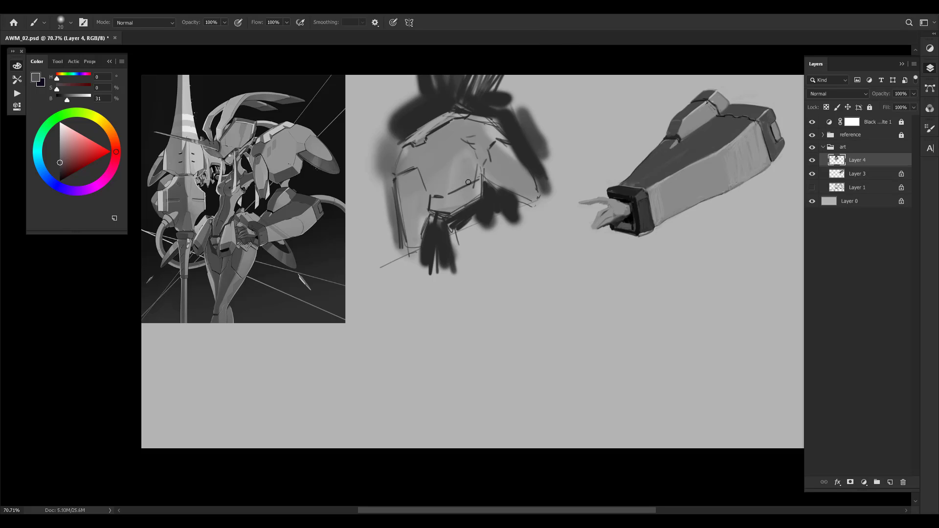
left_click(463, 201, "alt")
key("bracketright")
key("bracketright")
key("bracketright")
key("bracketright")
mouse_move(467, 218)
left_mouse_down()
mouse_move(473, 226)
mouse_move(421, 284)
left_mouse_up()
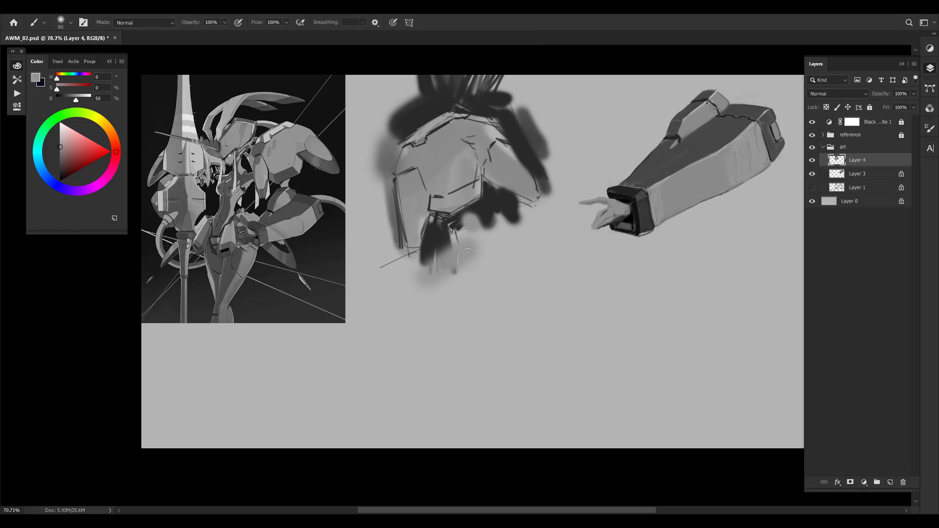
left_click_drag(471, 244, 433, 286)
Sample the dark grey and, with a smaller brush, paint bands along both sides of the mid-grey arm shape
left_click(442, 231, "alt")
key("bracketleft")
key("bracketleft")
left_click_drag(444, 237, 393, 293)
mouse_move(493, 236)
left_mouse_down()
mouse_move(515, 266)
mouse_move(507, 277)
left_mouse_up()
Sample the 16% dark grey and rough in short dark strokes for the elbow area beside the arm shape
left_click(432, 116, "alt")
key("bracketleft")
left_click(418, 112, "alt")
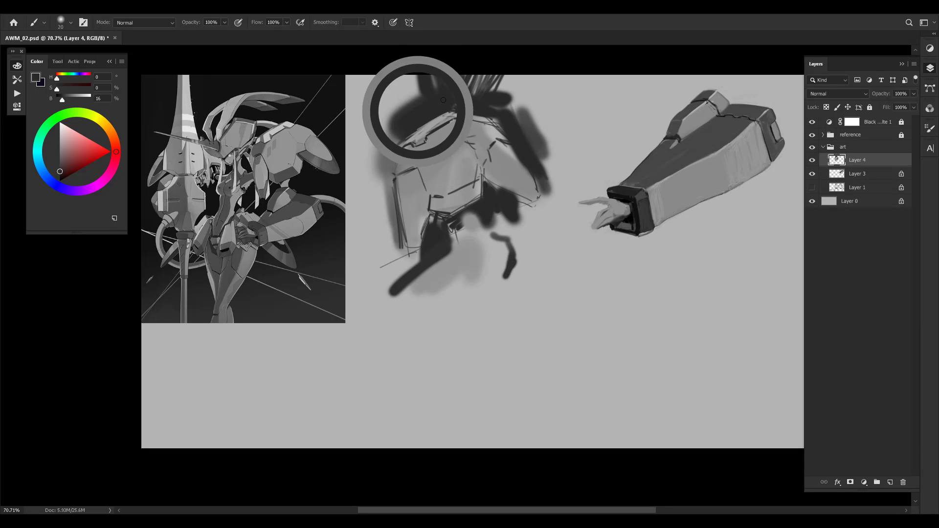
key("bracketleft")
mouse_move(500, 227)
left_mouse_down()
mouse_move(499, 248)
mouse_move(536, 250)
left_mouse_up()
key("bracketright")
key("bracketright")
mouse_move(526, 255)
left_mouse_down()
mouse_move(504, 254)
mouse_move(485, 284)
left_mouse_up()
Add a mid-grey stroke beneath the arm, resample the dark grey and draw an arrow pointing towards the finished forearm
left_click(482, 266, "alt")
mouse_move(509, 265)
left_mouse_down()
mouse_move(496, 282)
mouse_move(448, 312)
left_mouse_up()
left_click(511, 243, "alt")
key("bracketleft")
key("bracketleft")
key("bracketleft")
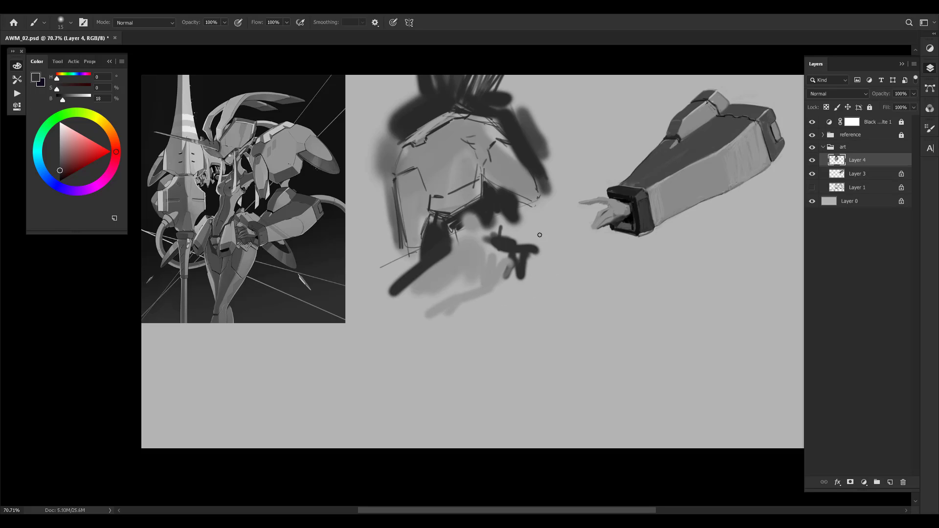
mouse_move(534, 236)
left_mouse_down()
mouse_move(557, 226)
mouse_move(554, 234)
left_mouse_up()
Scale the whole shoulder sketch up to about 104% and shift it slightly up and left
key("ctrl+t")
left_click_drag(560, 321, 568, 331)
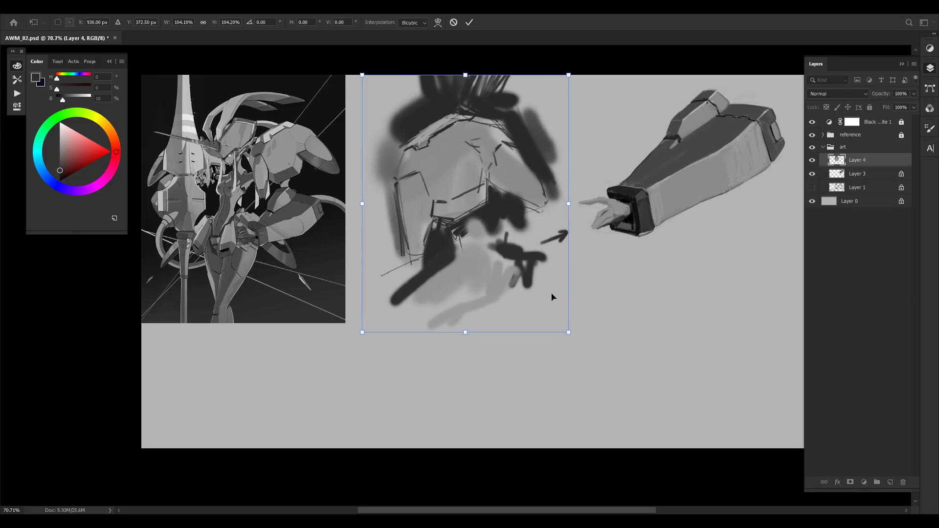
left_click_drag(559, 294, 557, 291)
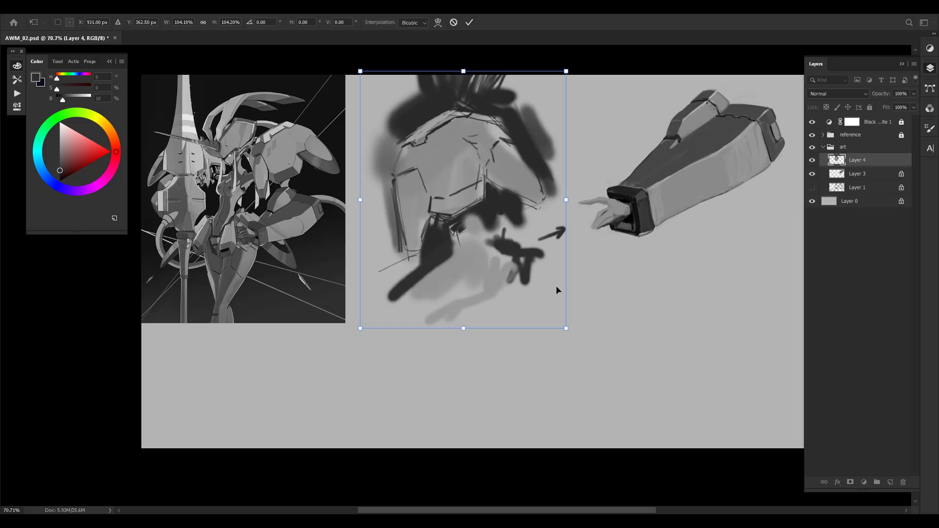
key("Return")
Hide and reshow Layer 4 to check it, and save the document
key("ctrl+comma")
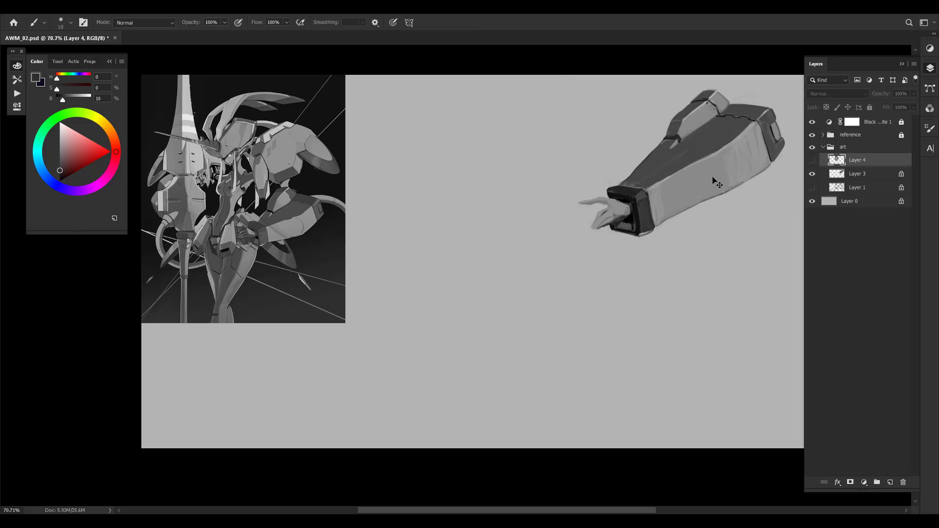
key("ctrl+comma")
key("ctrl+s")
Sample the 16% dark grey and touch up the lower tip of the shoulder's left plate with a size 5 brush
left_click(497, 206, "alt")
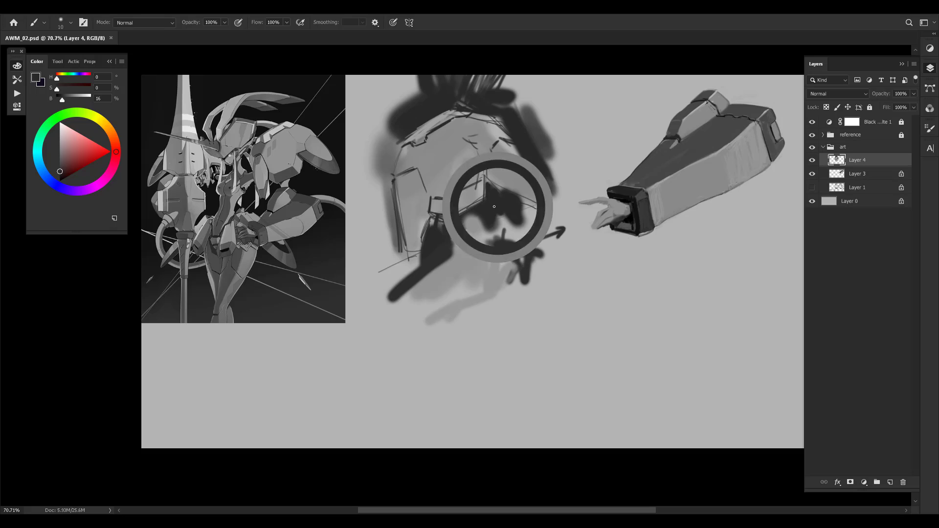
key("bracketleft")
key("bracketleft")
left_click_drag(412, 256, 419, 251)
key("bracketright")
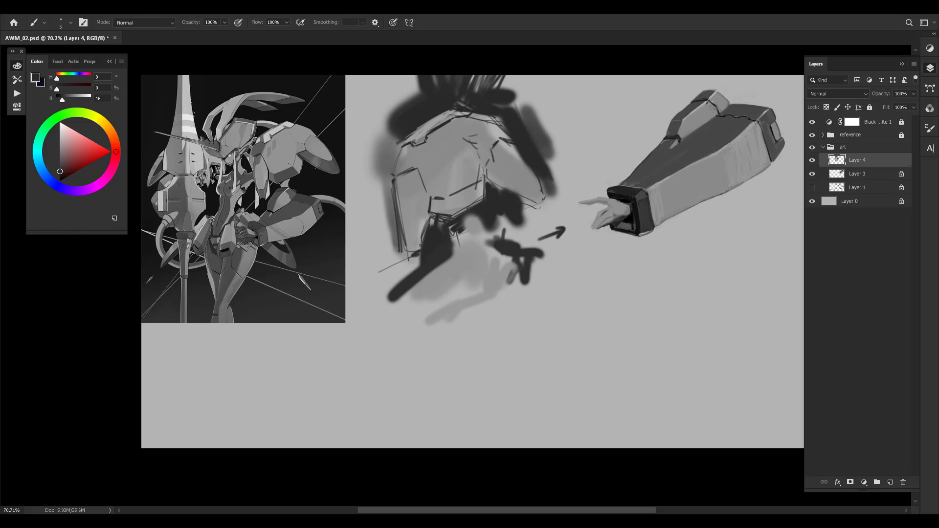
key("bracketright")
key("bracketleft")
key("bracketleft")
key("bracketright")
key("bracketright")
Paint a light highlight along the shoulder's upper-left edge and strengthen it with the brightness raised to 87%
left_click(429, 138, "alt")
mouse_move(444, 122)
left_mouse_down()
mouse_move(422, 133)
mouse_move(451, 113)
left_mouse_up()
key("bracketright")
key("bracketright")
key("bracketright")
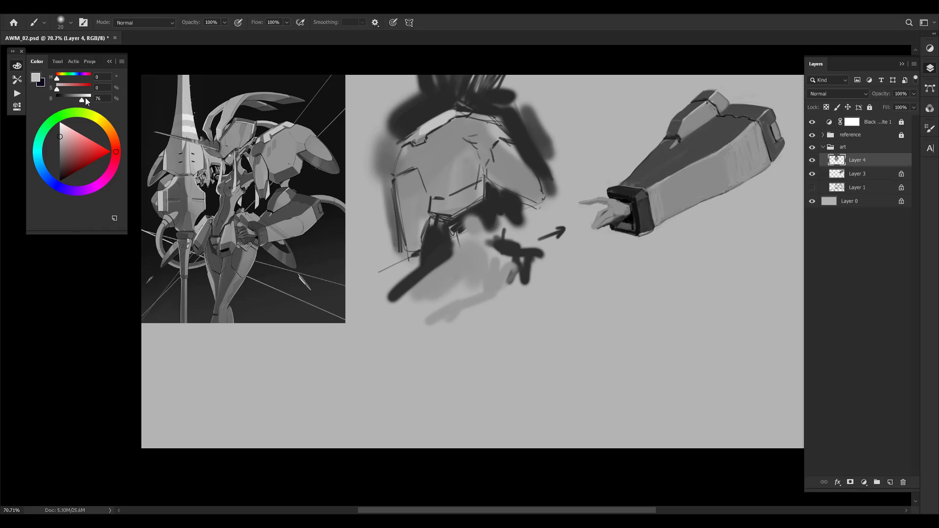
left_click(85, 98)
mouse_move(432, 127)
left_mouse_down()
mouse_move(453, 111)
mouse_move(417, 133)
left_mouse_up()
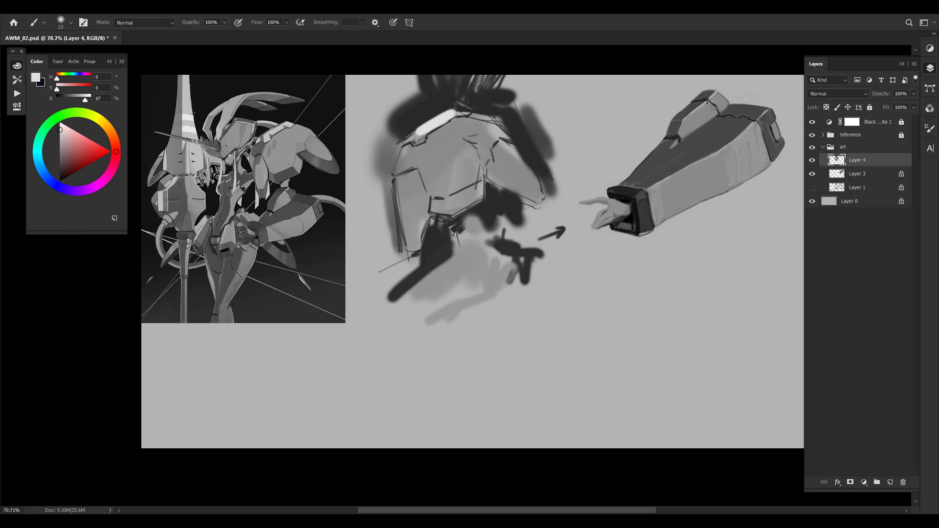
Paint 87% light strokes along both lower edges of the shoulder's left plate, using a wider brush on the outer side
key("bracketleft")
mouse_move(429, 224)
left_mouse_down()
mouse_move(418, 259)
mouse_move(396, 255)
left_mouse_up()
key("bracketleft")
key("bracketright")
key("bracketright")
key("bracketright")
key("bracketright")
left_click_drag(397, 261, 398, 225)
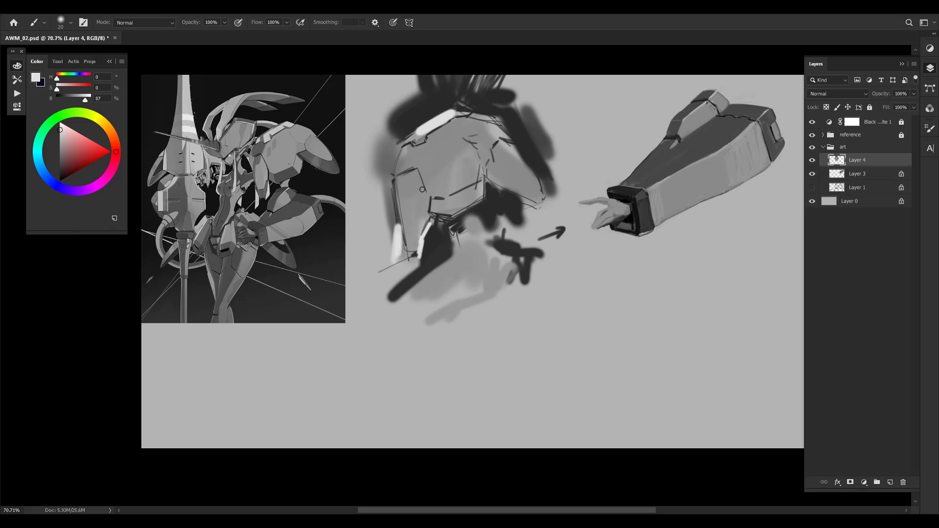
Sample the 16% dark grey and draw the left plate's inner contour with a thin brush
key("bracketleft")
key("bracketleft")
key("bracketleft")
key("bracketleft")
left_click(434, 229, "alt")
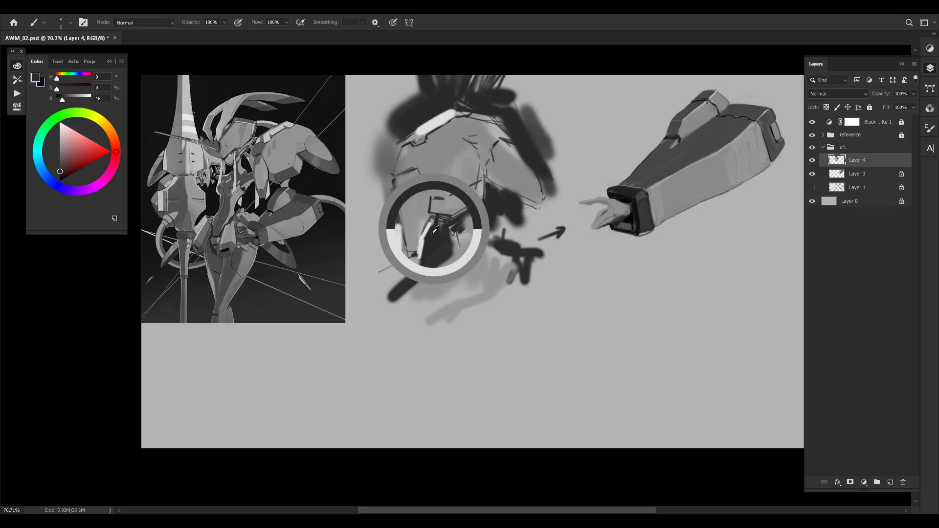
key("bracketleft")
mouse_move(398, 173)
left_mouse_down()
mouse_move(414, 170)
mouse_move(429, 203)
left_mouse_up()
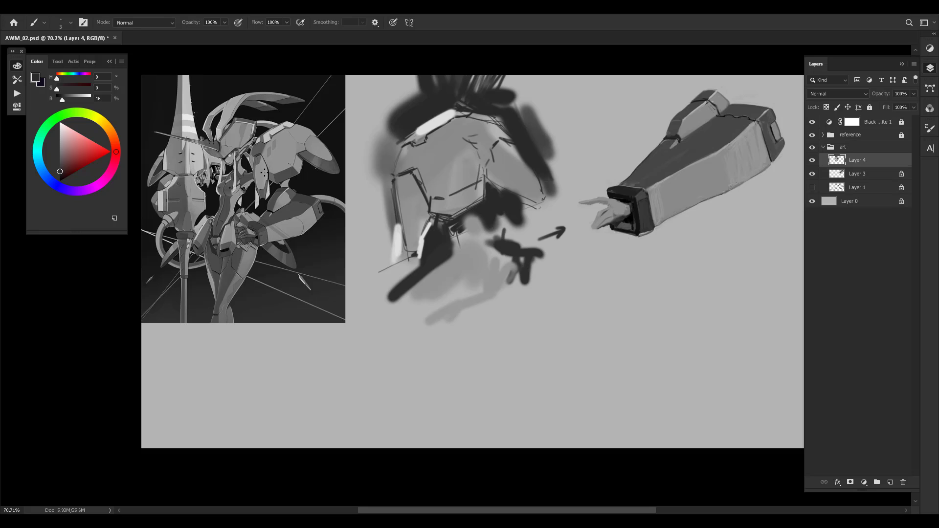
Check the reference's shoulder up close, sample tones around the left plate and refine its inner contour with thin strokes
scroll(264, 173, "up", 6)
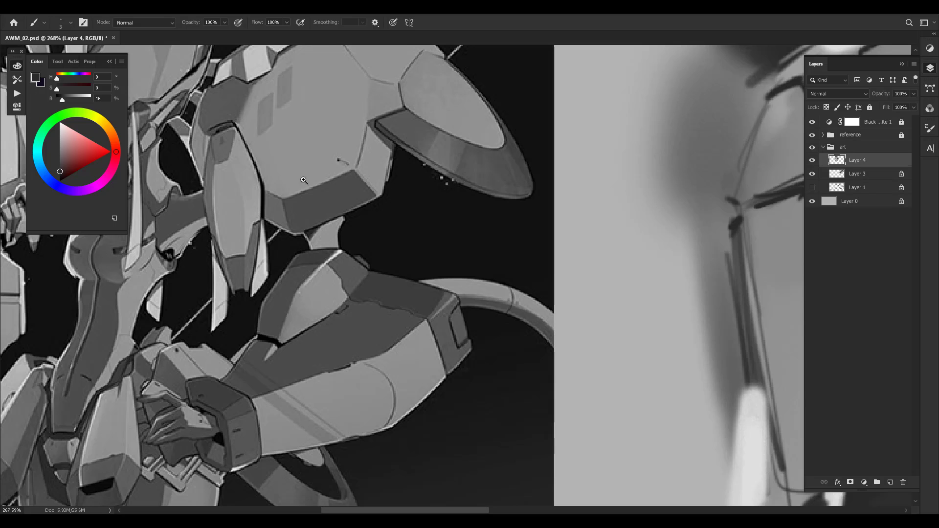
scroll(304, 181, "down", 4)
mouse_move(506, 207)
left_mouse_down()
mouse_move(449, 199)
mouse_move(497, 212)
left_mouse_up()
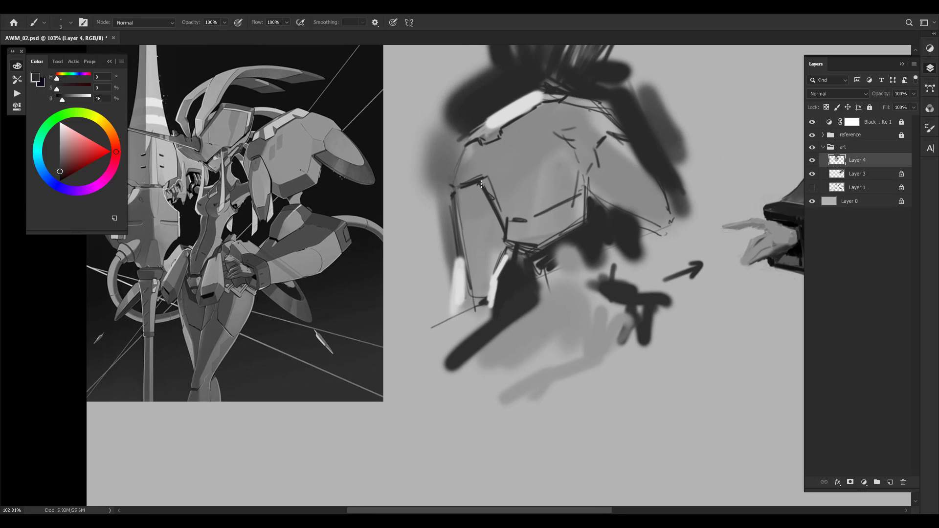
left_click(477, 164, "alt")
left_click(471, 183, "alt")
left_click(502, 167, "alt")
left_click(498, 175, "alt")
left_click(507, 227, "alt")
left_click(497, 213, "alt")
left_click(476, 143, "alt")
left_click(614, 143, "alt")
Sample the 16% dark grey and trim the light stroke on the left plate's inner lower edge
left_click_drag(667, 163, 596, 175)
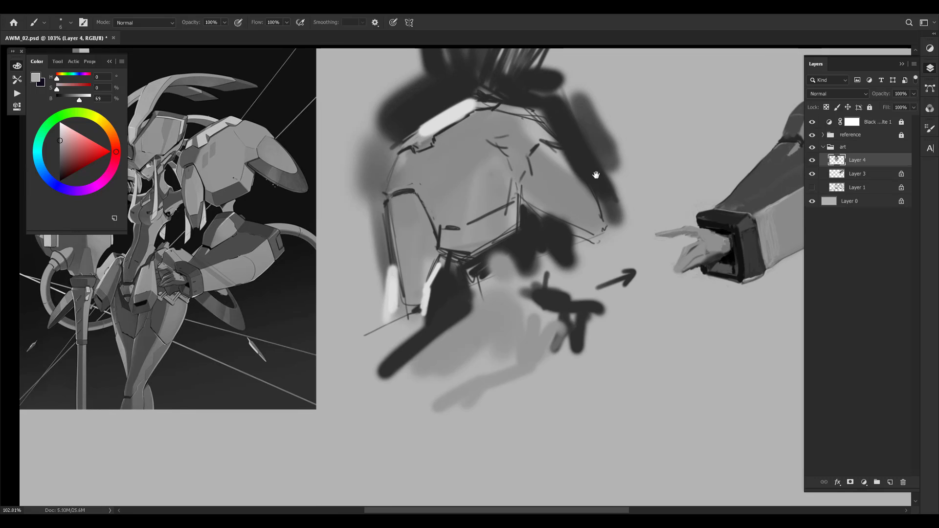
left_click_drag(536, 383, 511, 384)
mouse_move(527, 380)
left_mouse_down()
mouse_move(490, 350)
mouse_move(492, 362)
left_mouse_up()
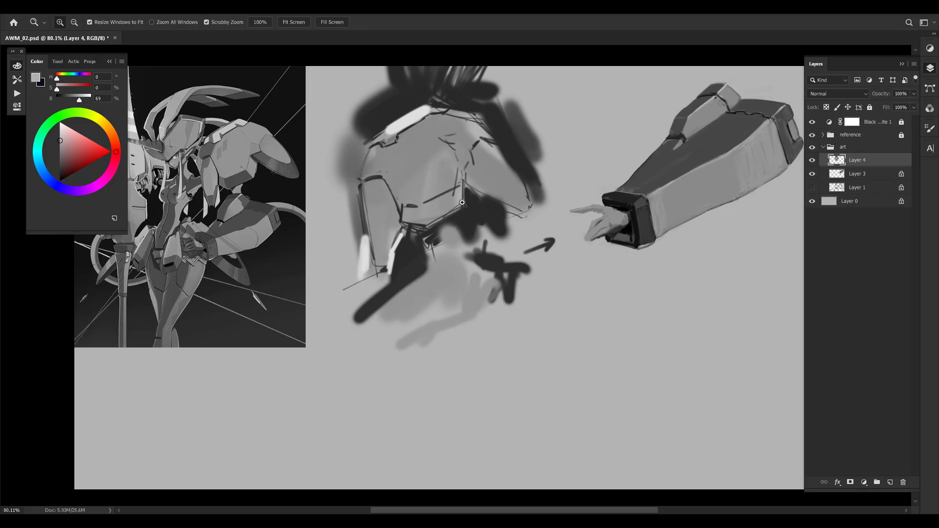
left_click_drag(472, 182, 477, 183)
left_click_drag(544, 166, 562, 160)
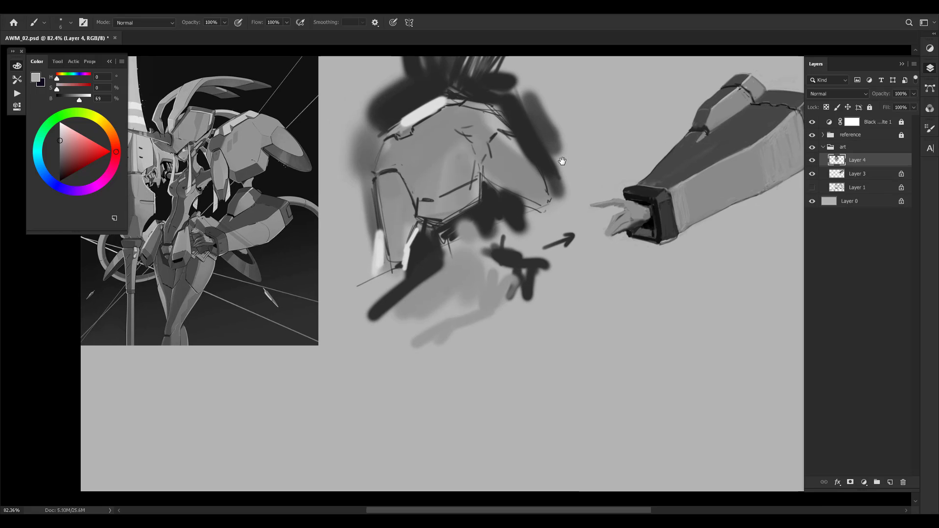
left_click(430, 237, "alt")
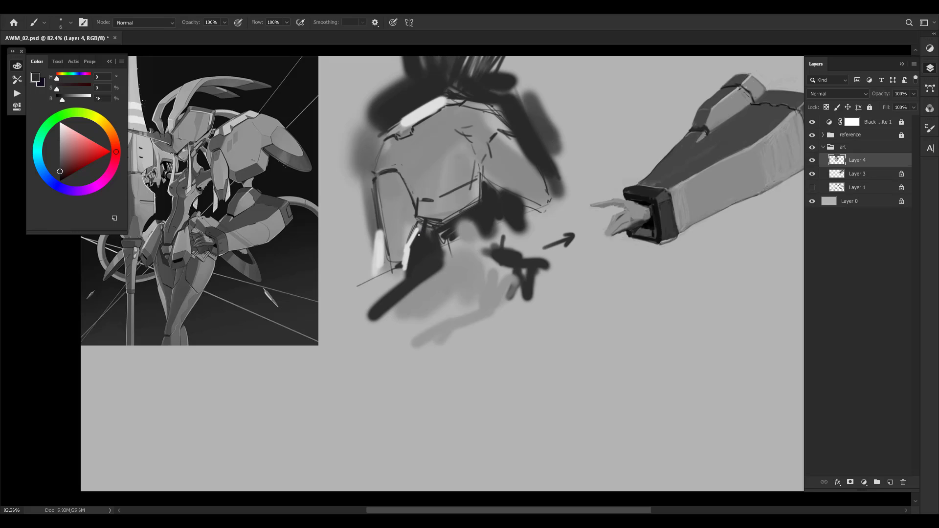
left_click_drag(421, 239, 400, 262)
Sample the dark and mid greys around the left plate and tidy its inner edge with thin strokes
left_click_drag(443, 218, 496, 217)
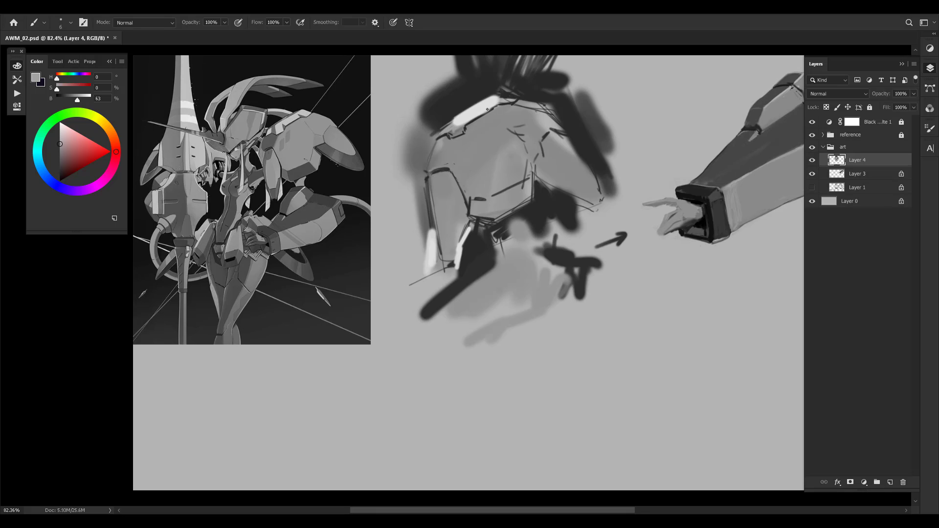
left_click(472, 236, "alt")
left_click(478, 240, "alt")
left_click_drag(468, 205, 469, 218)
left_click(465, 172, "alt")
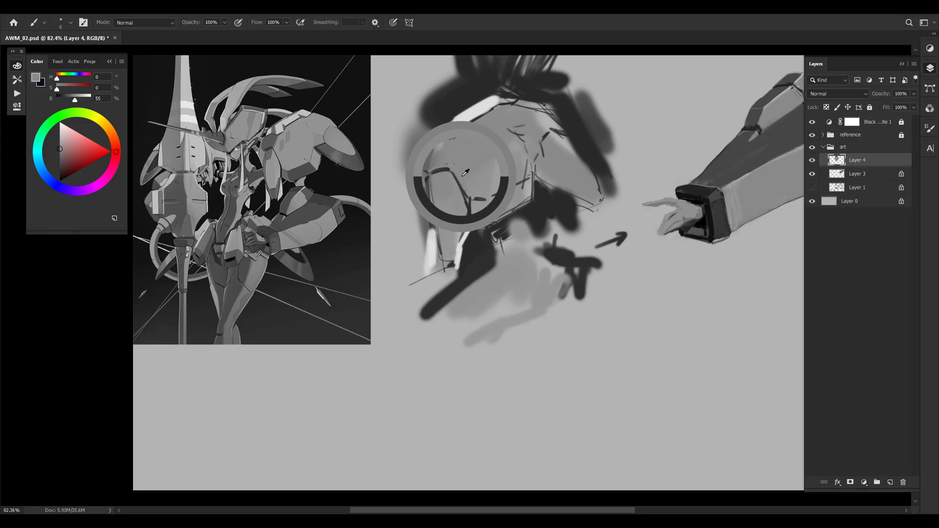
left_click(466, 171, "alt")
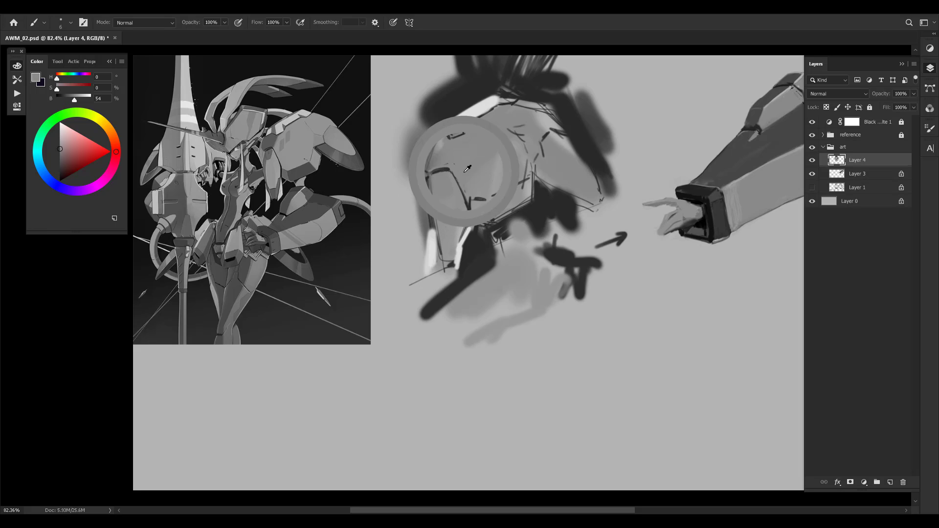
left_click(526, 171, "alt")
left_click(525, 179, "alt")
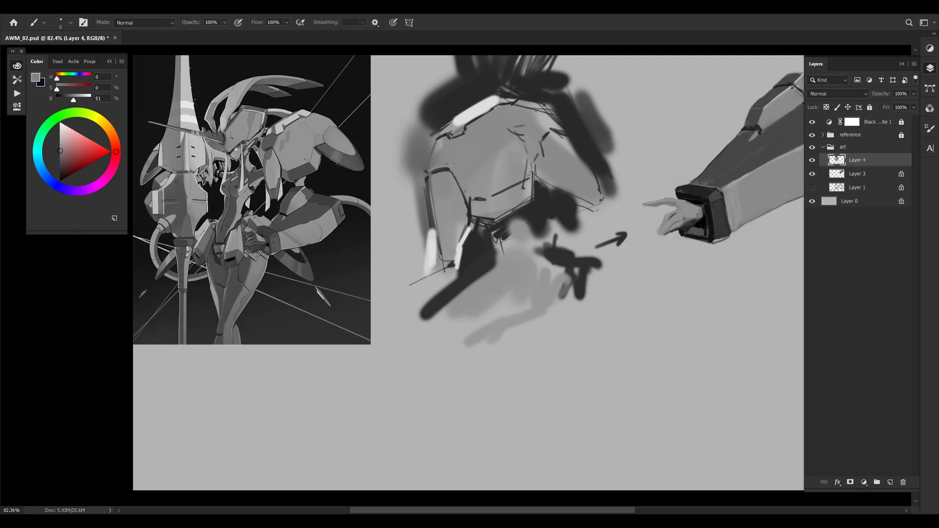
Sample a darker grey and block in the underside plane along the shoulder's lower right edge with a larger brush
left_click(527, 190, "alt")
key("bracketright")
key("bracketright")
key("bracketright")
key("bracketright")
key("bracketright")
mouse_move(526, 180)
left_mouse_down()
mouse_move(497, 209)
mouse_move(510, 190)
mouse_move(473, 199)
mouse_move(500, 220)
mouse_move(498, 204)
mouse_move(518, 192)
mouse_move(498, 199)
left_mouse_up()
Sample greys around the underside plane and extend its shading towards the left plate with a smaller brush
key("bracketleft")
key("bracketleft")
key("bracketleft")
key("bracketleft")
key("bracketleft")
left_click(490, 204, "alt")
left_click(498, 219, "alt")
key("bracketright")
key("bracketright")
key("bracketright")
left_click(495, 208, "alt")
left_click(479, 207, "alt")
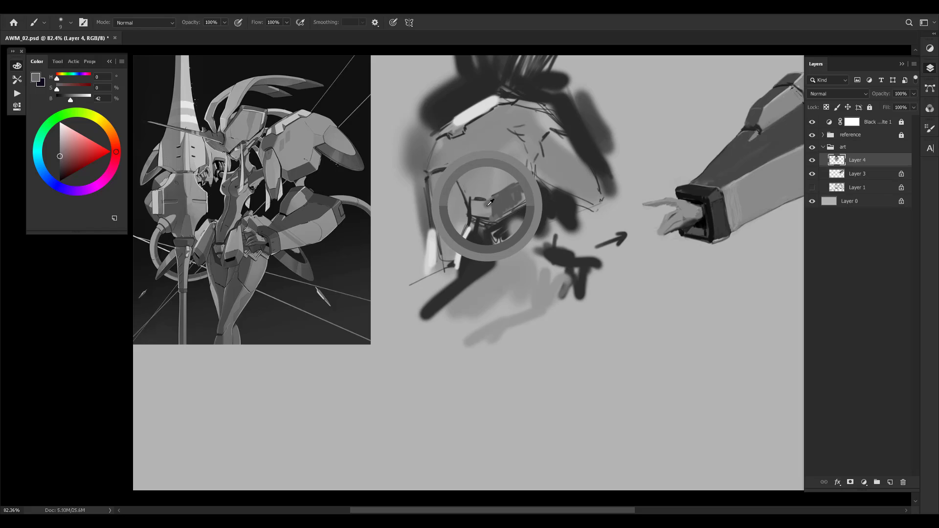
Blend the underside plane's left corner with sampled mid greys and refine its upper edge with the 35% grey
key("bracketright")
key("bracketright")
left_click(482, 208, "alt")
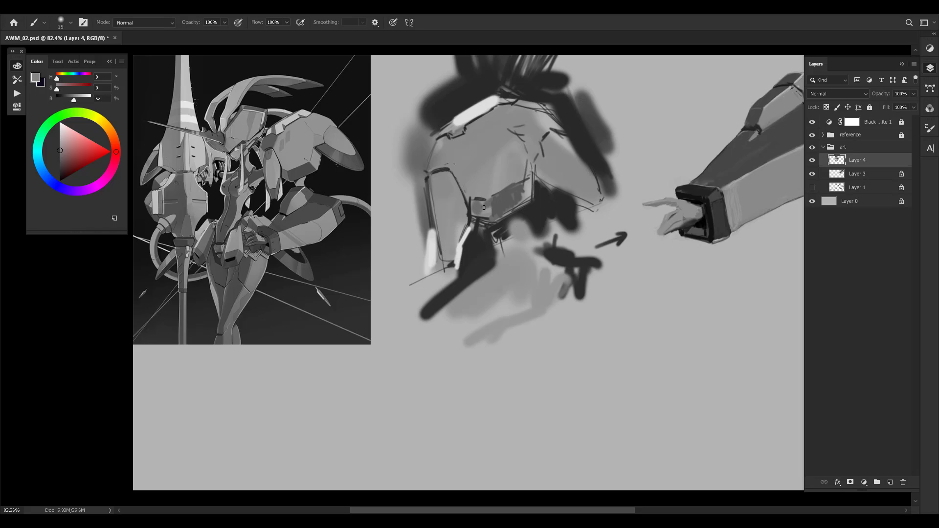
left_click(482, 206, "alt")
left_click(489, 203, "alt")
key("bracketleft")
left_click(489, 206, "alt")
key("bracketleft")
key("bracketleft")
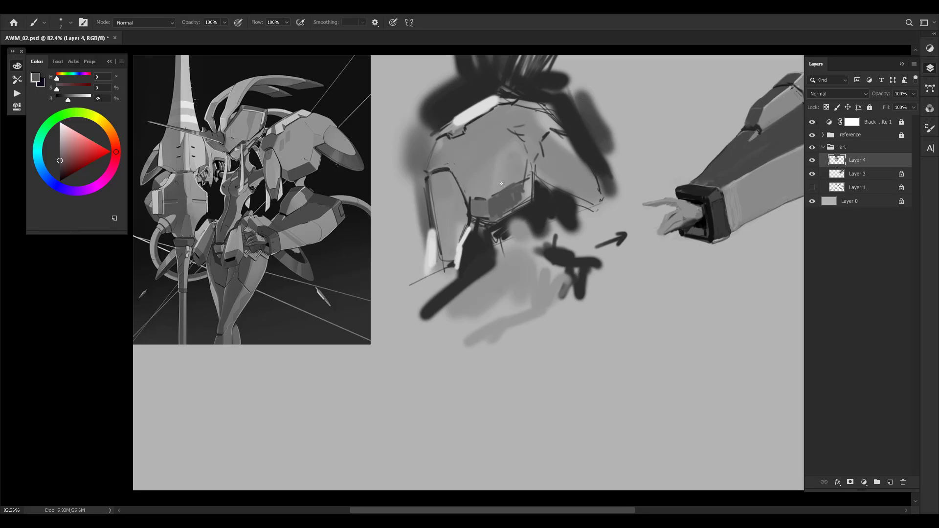
left_click(516, 193, "alt")
left_click(520, 194, "alt")
Sample tones along the shoulder's upper-left edge and reshape its 87% light highlight, adding a notch and extending it across the top
left_click_drag(648, 157, 562, 126)
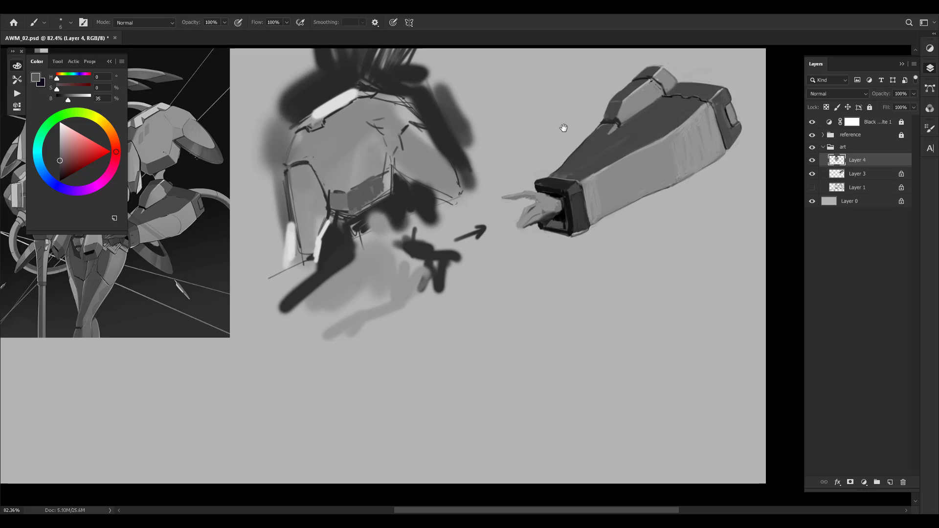
left_click_drag(420, 183, 477, 192)
left_click_drag(469, 154, 532, 128)
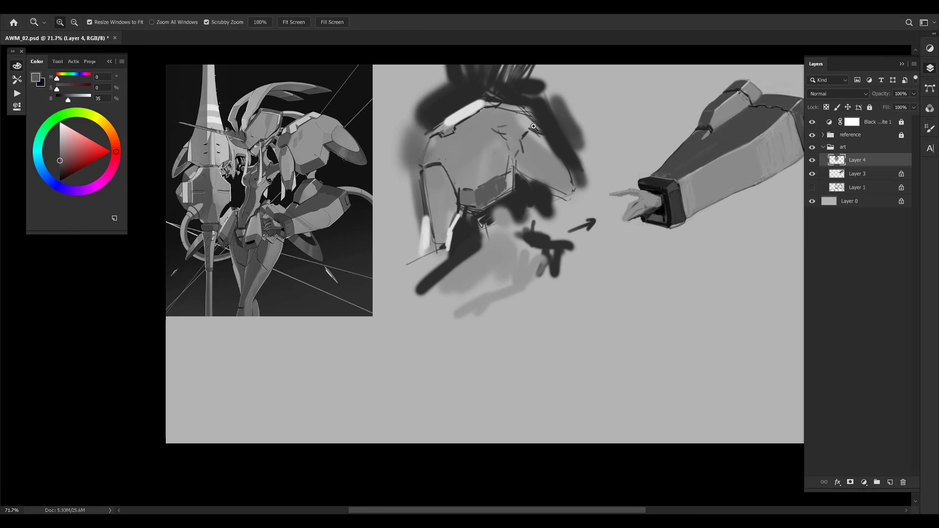
left_click_drag(512, 168, 541, 105)
left_click_drag(640, 133, 562, 161)
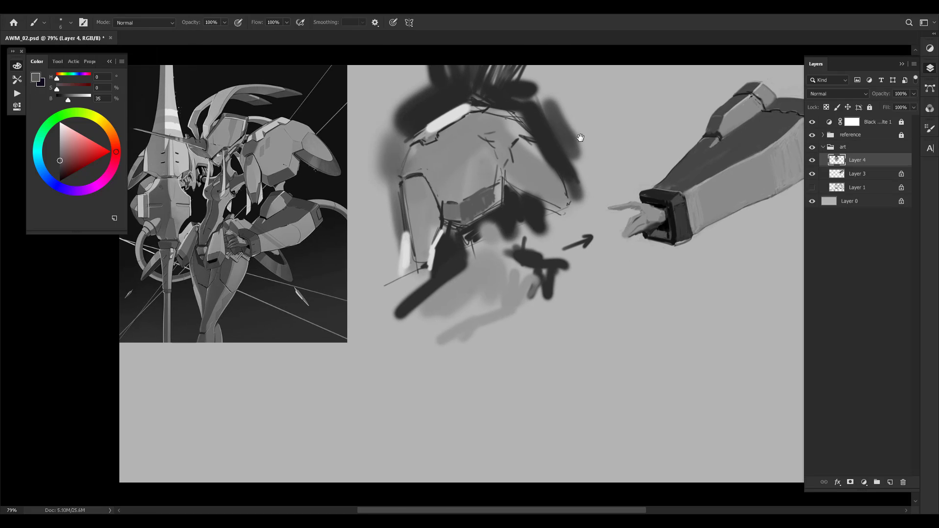
left_click(416, 121, "alt")
left_click(404, 141, "alt")
left_click(402, 142, "alt")
left_click(413, 115, "alt")
left_click(421, 122, "alt")
left_click(497, 189, "alt")
left_click(424, 177, "alt")
left_click(430, 130, "alt")
left_click_drag(473, 106, 486, 108)
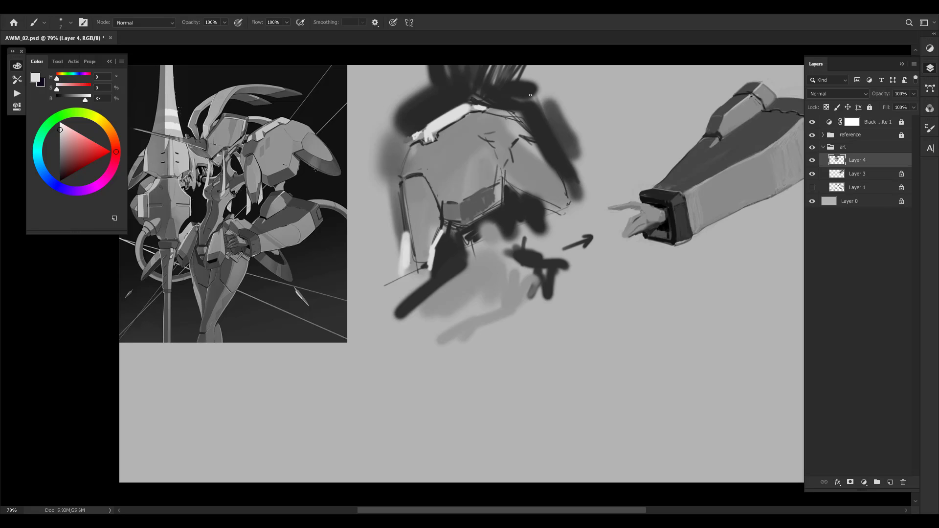
Sample greys around the joint and draw finer panel lines between the shoulder's main plate, top plane and right fin
left_click(507, 162, "alt")
left_click(488, 196, "alt")
left_click(526, 238, "alt")
key("bracketleft")
key("bracketleft")
mouse_move(489, 185)
left_mouse_down()
mouse_move(487, 187)
mouse_move(510, 155)
mouse_move(511, 144)
mouse_move(499, 162)
left_mouse_up()
key("bracketright")
left_click_drag(474, 120, 489, 143)
key("ctrl+z")
key("ctrl+z")
left_click(477, 140, "alt")
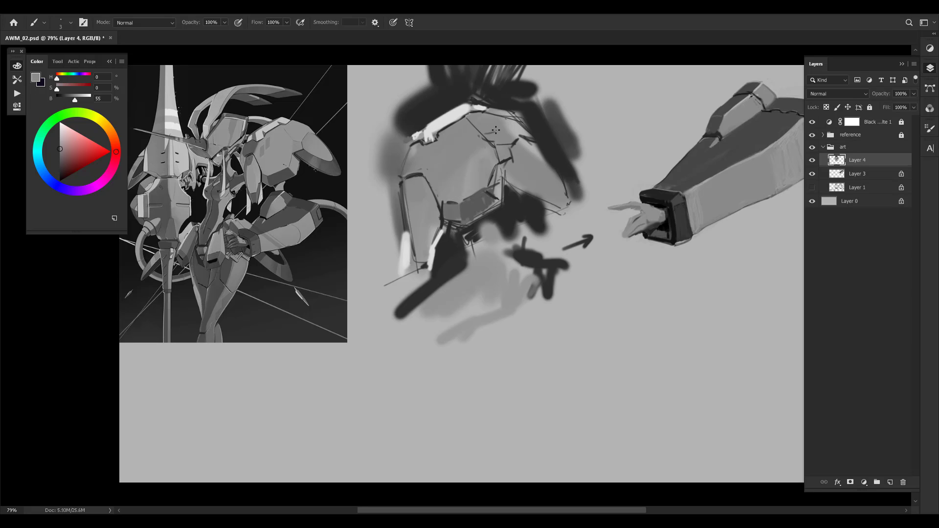
Examine the reference's shoulder armour up close, including its panel lines, underside plane and side fin
left_click_drag(688, 164, 539, 165)
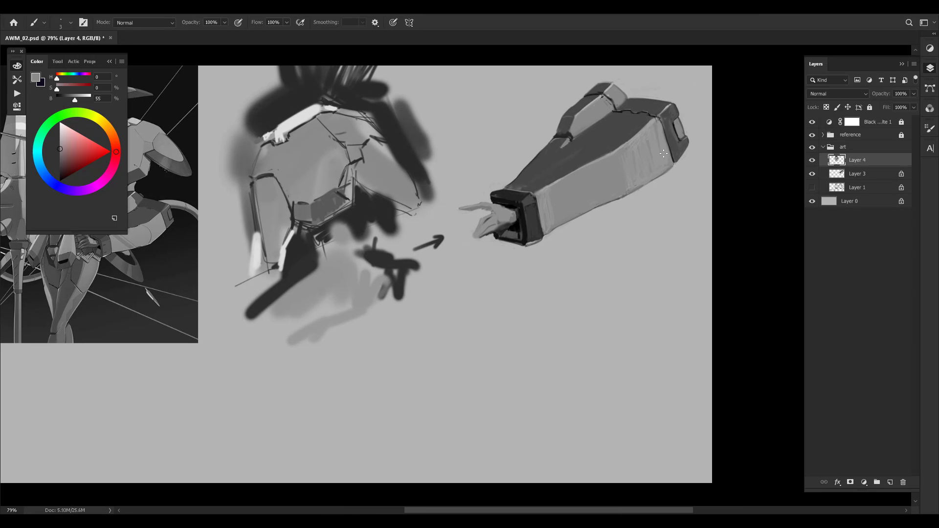
scroll(449, 124, "left", 4)
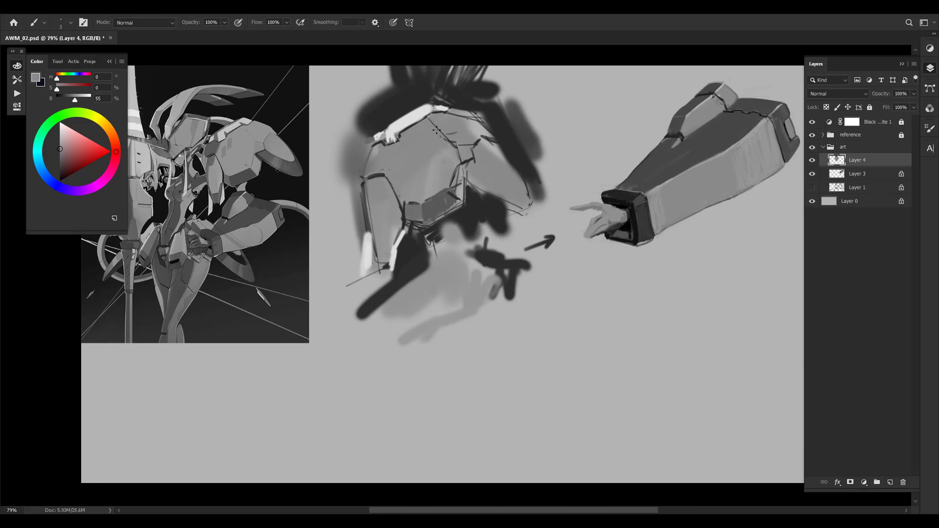
key("z")
left_click_drag(282, 109, 342, 129)
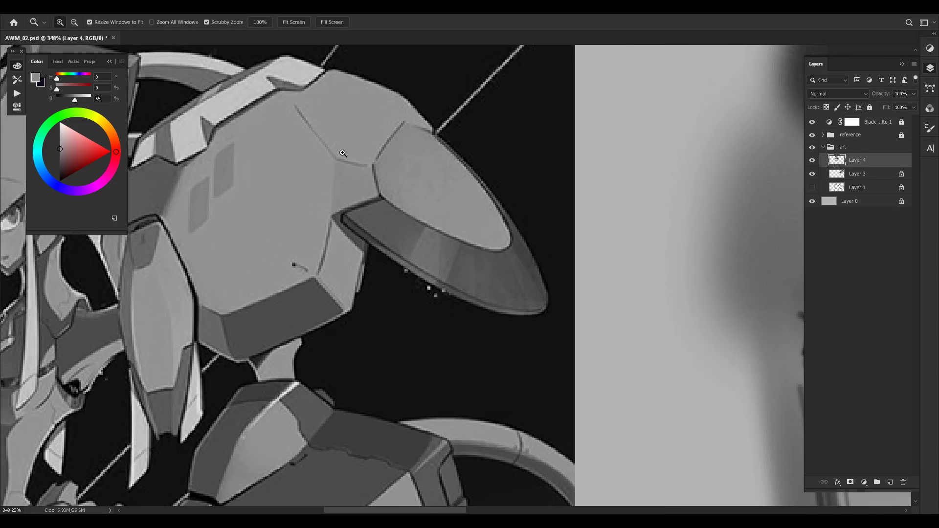
left_click_drag(358, 164, 349, 165)
left_click_drag(225, 214, 338, 176)
key("z")
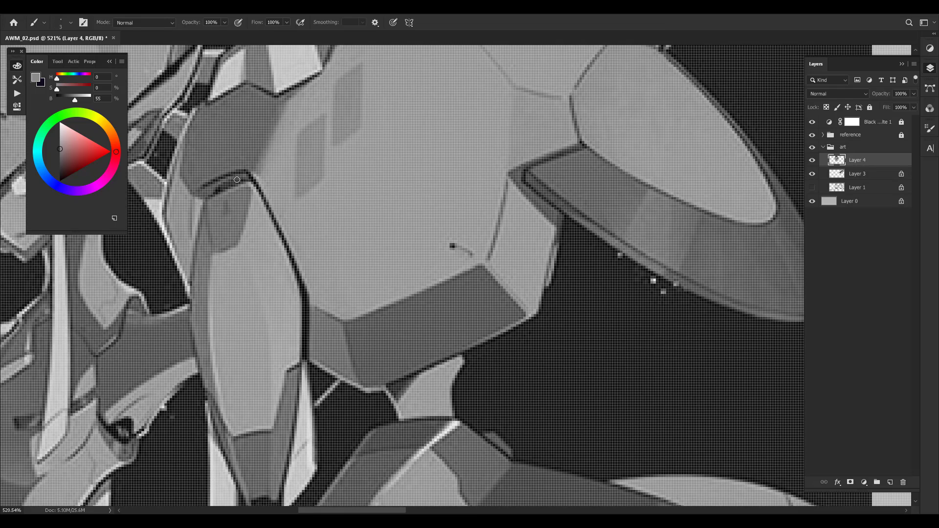
left_click_drag(446, 194, 308, 332)
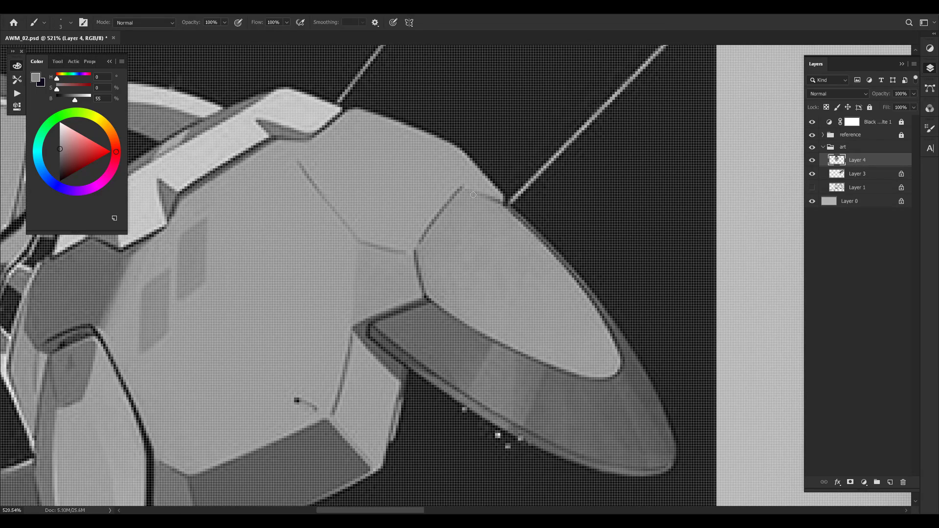
key("z")
left_click_drag(459, 175, 304, 174)
left_click_drag(606, 171, 495, 153)
key("z")
key("z")
left_click(477, 148)
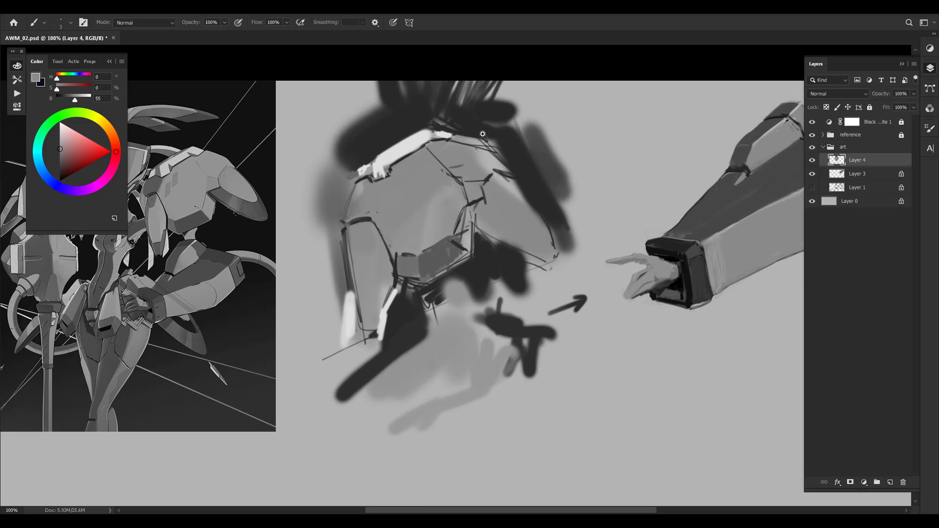
Compare the artwork with the painting layer hidden and shown, save the document, and flip the canvas horizontally
key("ctrl+comma")
key("ctrl+comma")
key("ctrl+s")
key("shift+h")
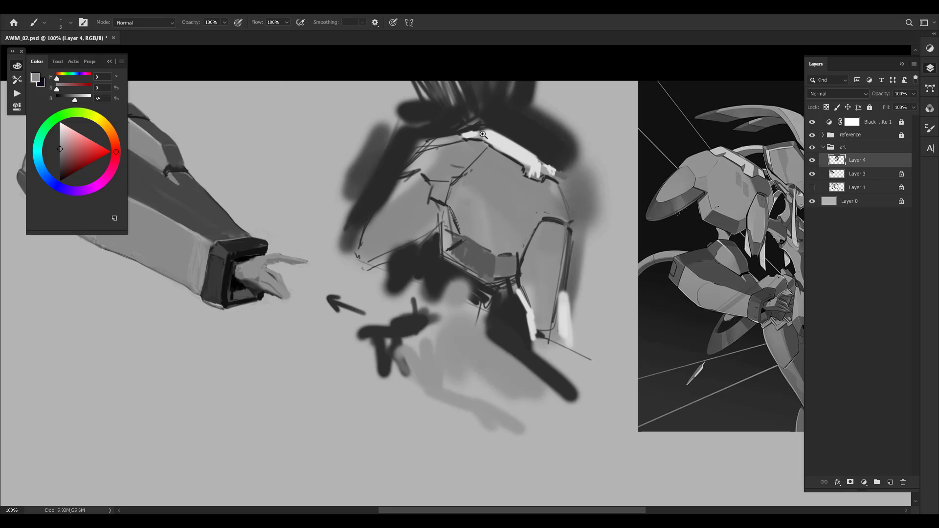
Compare the flipped shoulder painting with the finished forearm and the reference character
left_click_drag(452, 290, 507, 267)
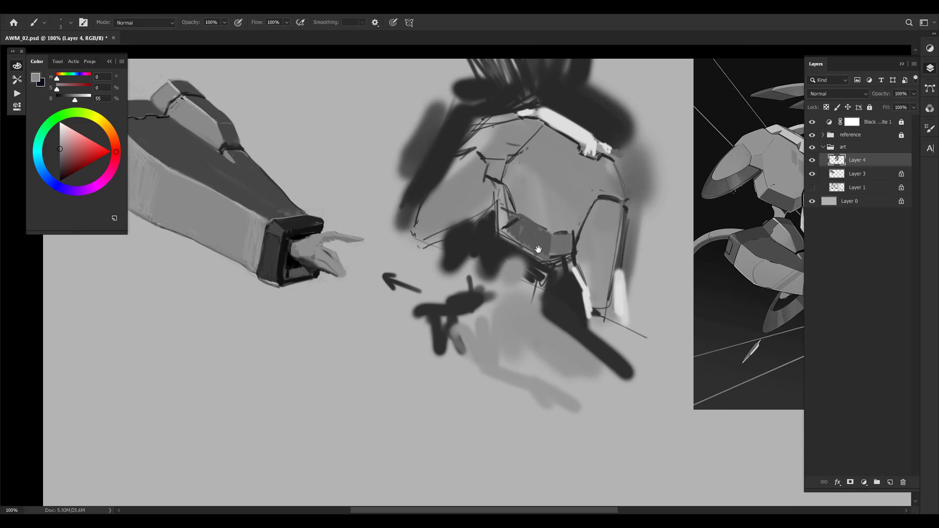
left_click_drag(675, 246, 502, 278)
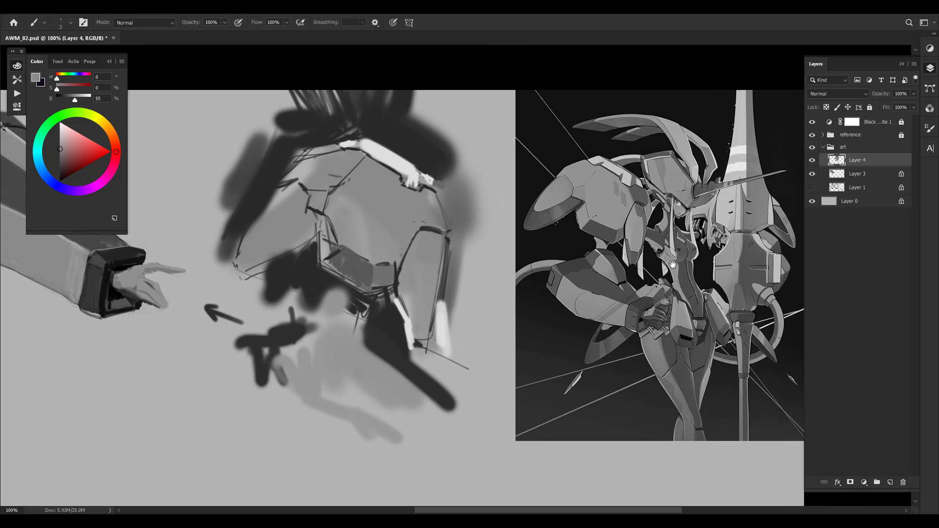
left_click_drag(656, 254, 567, 261)
left_click_drag(649, 282, 670, 280)
left_click_drag(438, 304, 691, 300)
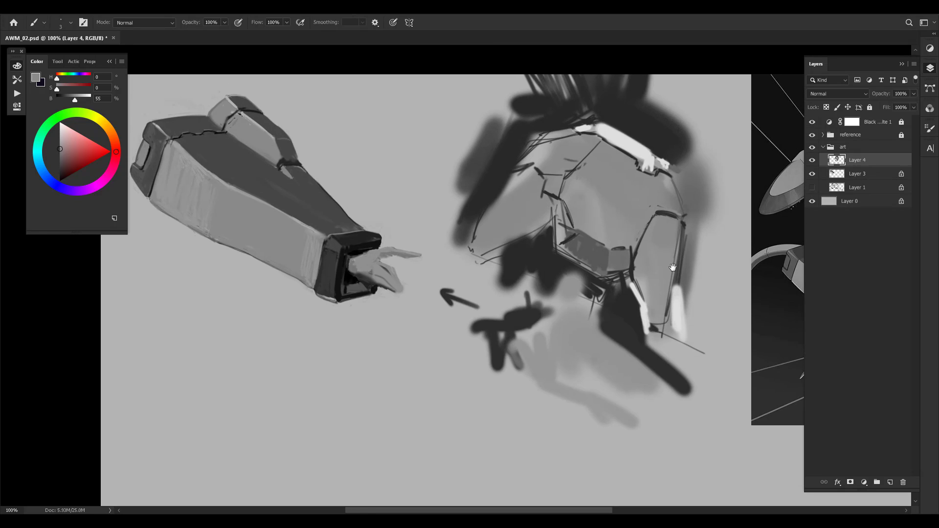
left_click_drag(653, 268, 576, 289)
left_click_drag(469, 308, 391, 275)
left_click_drag(457, 256, 493, 258)
left_click_drag(663, 263, 739, 238)
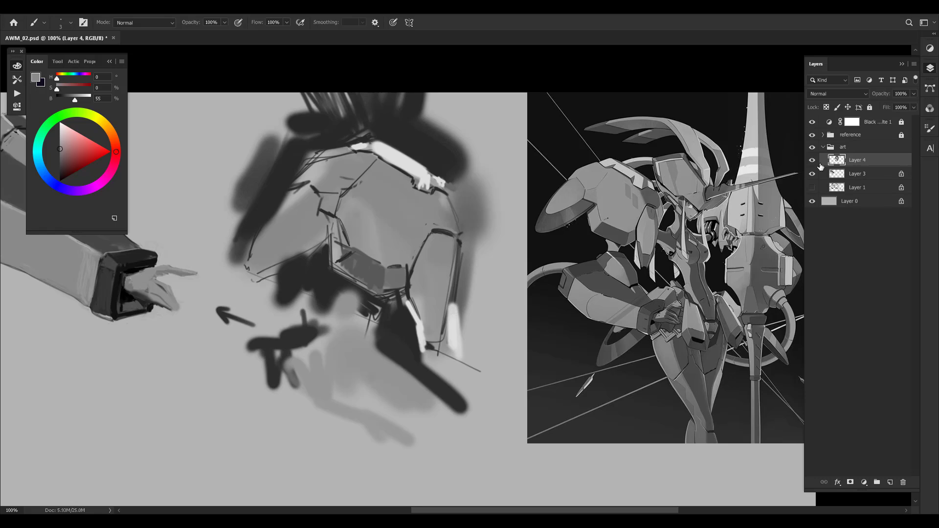
Inspect the reference in colour up close by temporarily hiding the Black & White adjustment layer
left_click(812, 123)
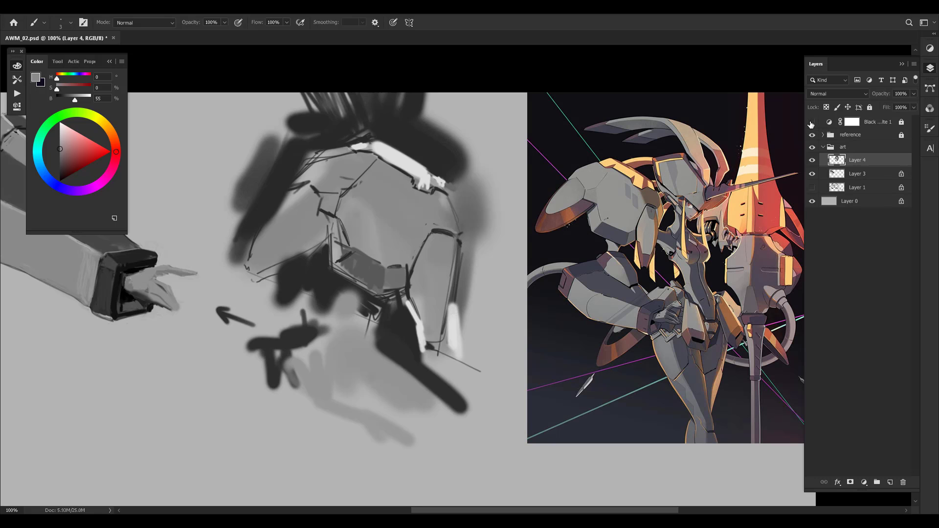
left_click(811, 122)
left_click(812, 122)
key("z")
left_click_drag(704, 241, 728, 231)
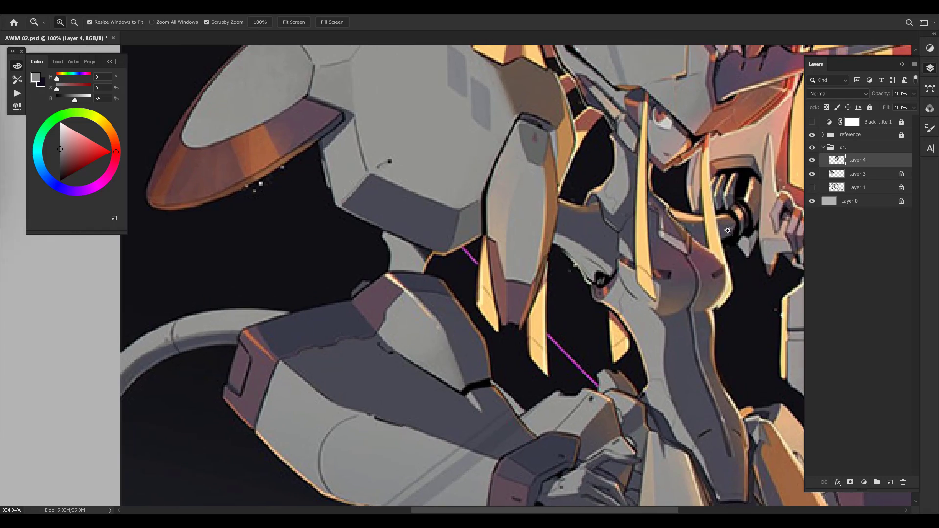
key("ctrl+0")
key("b")
left_click(811, 122)
Check the shoulder's overall shape and values against the greyscale reference and the forearm study
left_click_drag(770, 192, 731, 192)
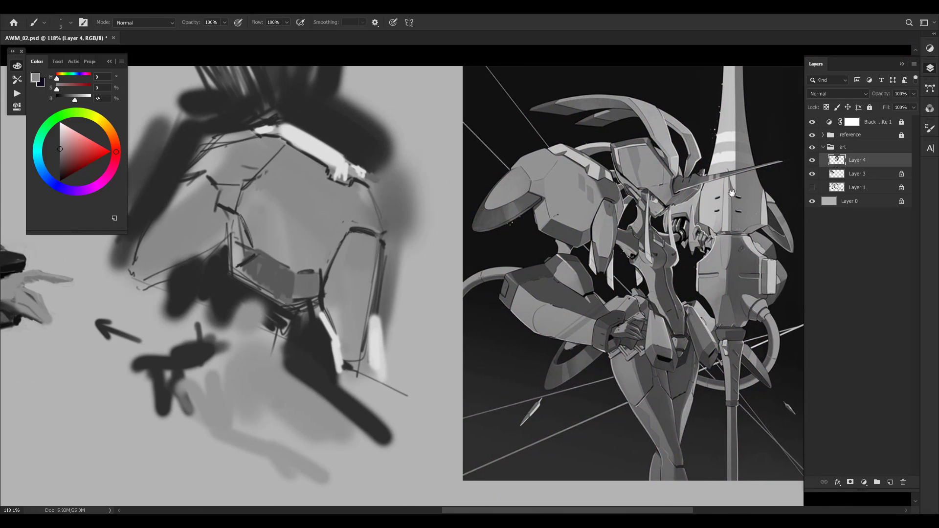
left_click_drag(398, 269, 694, 294)
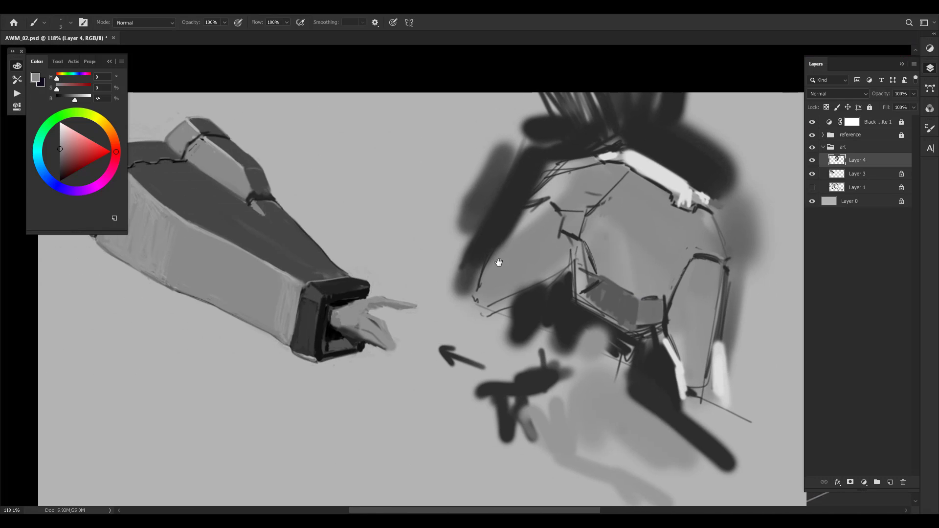
left_click_drag(733, 258, 351, 244)
key("z")
left_click_drag(547, 253, 519, 261)
key("b")
left_click_drag(439, 308, 517, 260)
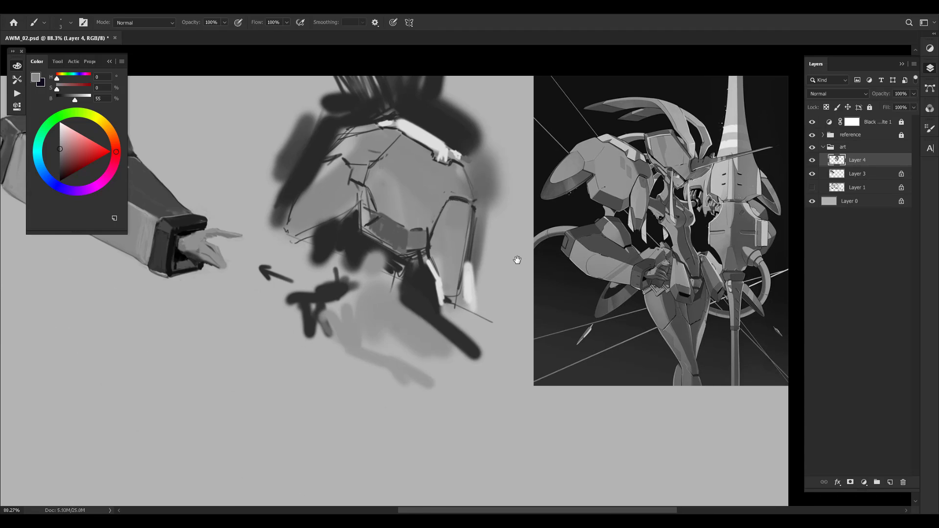
left_click_drag(401, 209, 452, 264)
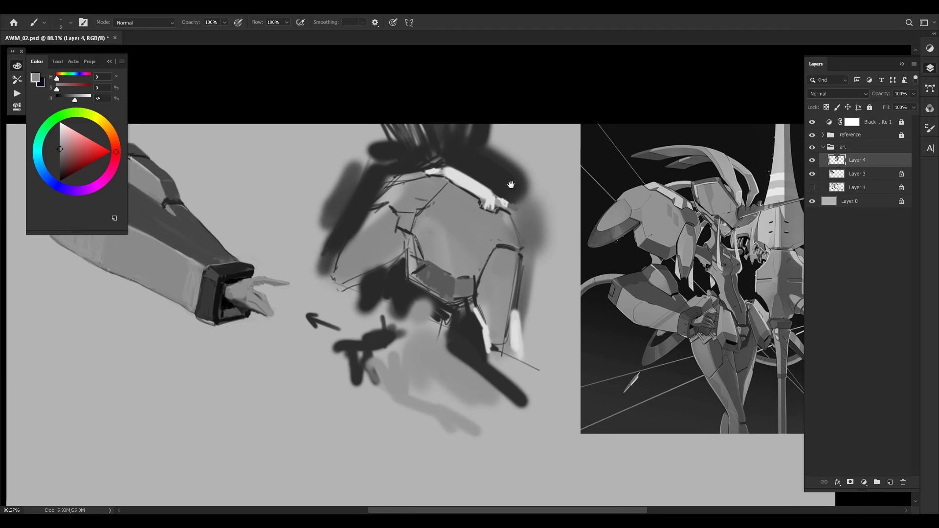
left_click_drag(510, 185, 426, 208)
left_click_drag(220, 215, 446, 193)
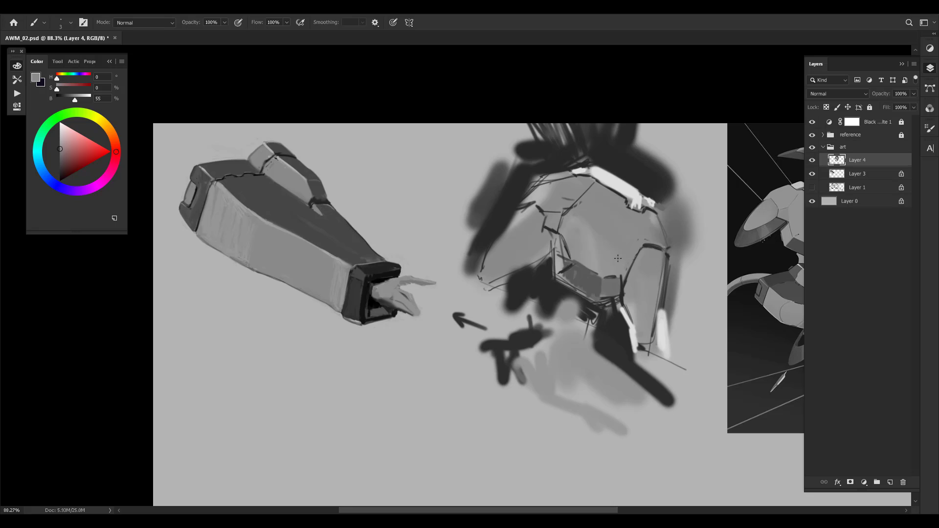
mouse_move(618, 258)
left_mouse_down()
mouse_move(646, 244)
mouse_move(584, 252)
mouse_move(562, 267)
mouse_move(468, 272)
left_mouse_up()
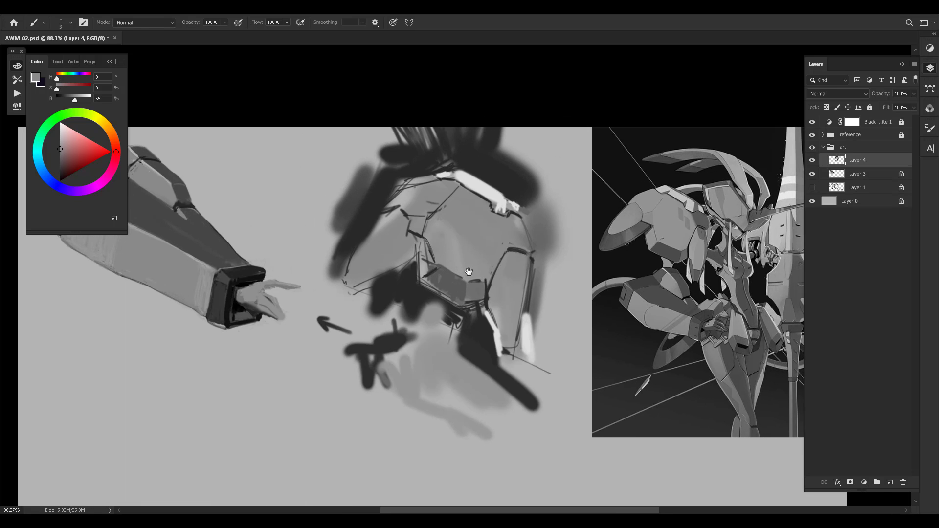
left_click_drag(526, 248, 548, 247)
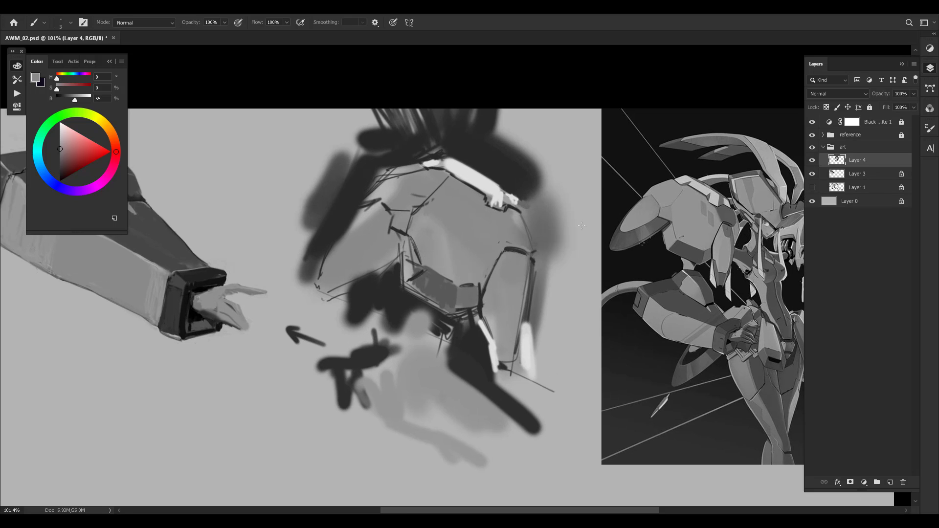
left_click_drag(570, 214, 535, 197)
left_click_drag(631, 241, 544, 242)
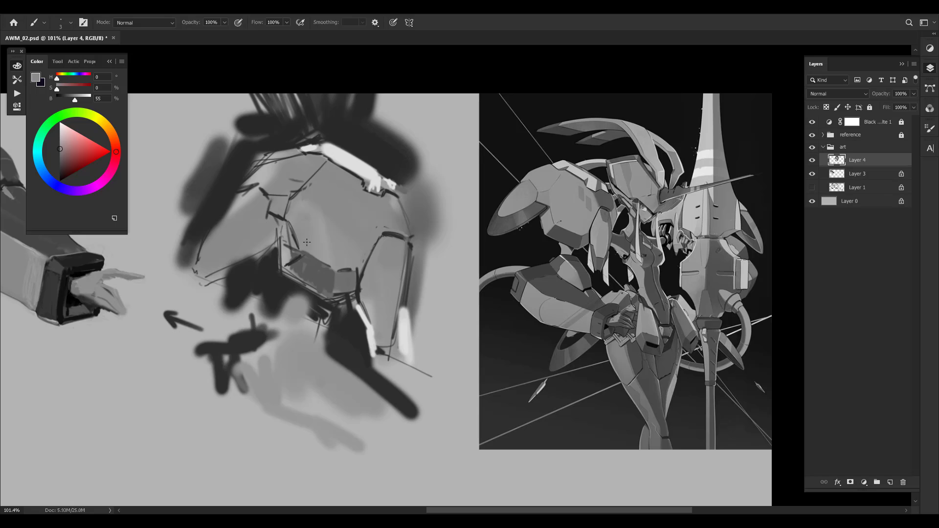
Sample mid greys from the main shoulder plate and smooth its surface beside the joint with a larger brush
left_click(318, 183, "alt")
left_click(305, 208, "alt")
left_click(320, 197, "alt")
left_click(321, 208, "alt")
key("bracketright")
key("bracketright")
key("bracketright")
key("bracketright")
key("bracketright")
key("bracketright")
left_click_drag(337, 209, 344, 220)
Paint over the sketch lines on the plane above the fin with sampled 54–55% greys and a smaller brush
key("bracketleft")
key("bracketleft")
key("bracketright")
key("bracketleft")
key("bracketleft")
key("bracketleft")
left_click(350, 179, "alt")
left_click(282, 171, "alt")
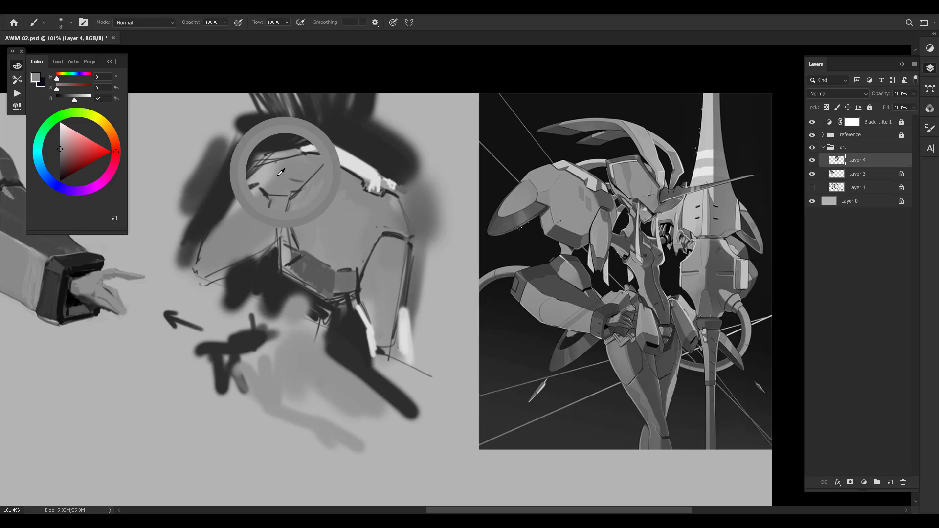
key("bracketleft")
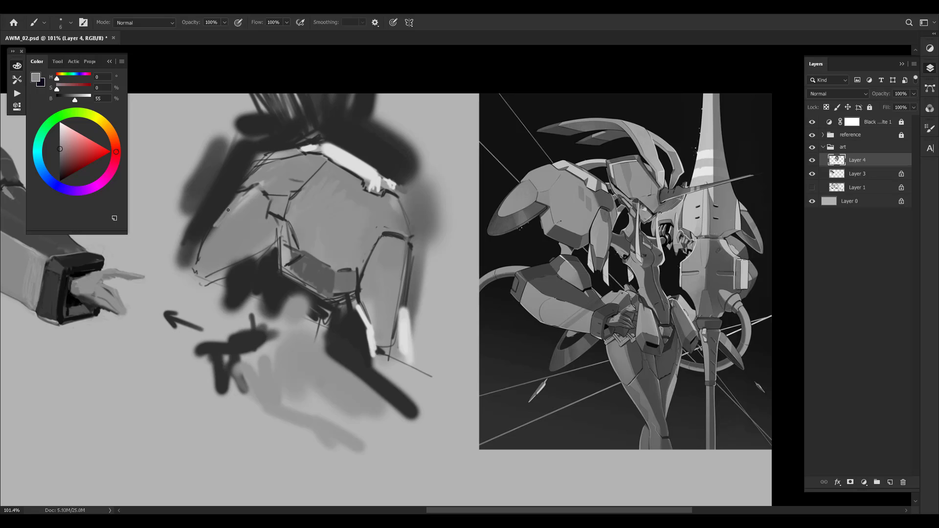
Outline the fin with a sampled 16% dark grey and try outer rim lines sweeping along its upper edge to the tip
left_click(342, 318, "alt")
mouse_move(266, 218)
left_mouse_down()
mouse_move(288, 232)
mouse_move(265, 252)
mouse_move(280, 245)
mouse_move(277, 237)
mouse_move(229, 265)
mouse_move(270, 240)
mouse_move(204, 276)
left_mouse_up()
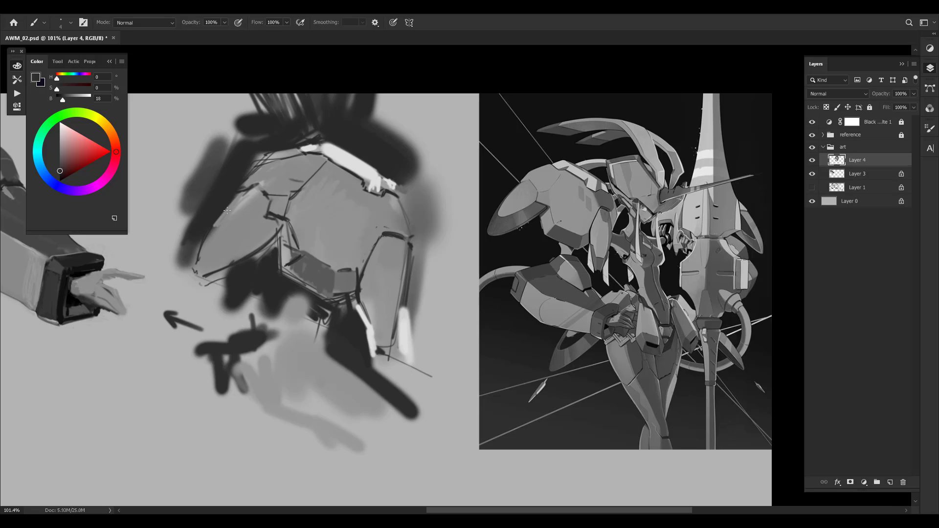
left_click(202, 234, "alt")
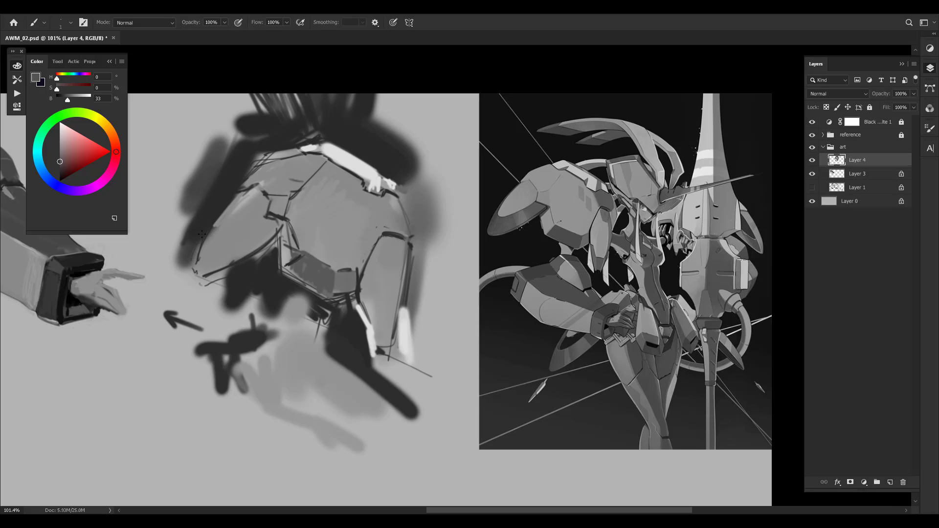
left_click(257, 177, "alt")
left_click_drag(244, 188, 193, 266)
key("ctrl+z")
mouse_move(237, 189)
left_mouse_down()
mouse_move(185, 263)
mouse_move(228, 210)
mouse_move(187, 259)
left_mouse_up()
key("ctrl+z")
mouse_move(234, 197)
left_mouse_down()
mouse_move(187, 263)
mouse_move(210, 238)
mouse_move(185, 271)
left_mouse_up()
key("ctrl+z")
Sample greys around the fin's tip, joint and upper edge and refine the fin's rim and inner outline
left_click(202, 276, "alt")
left_click(204, 275, "alt")
left_click(277, 218, "alt")
left_click(248, 194, "alt")
left_click(264, 202, "alt")
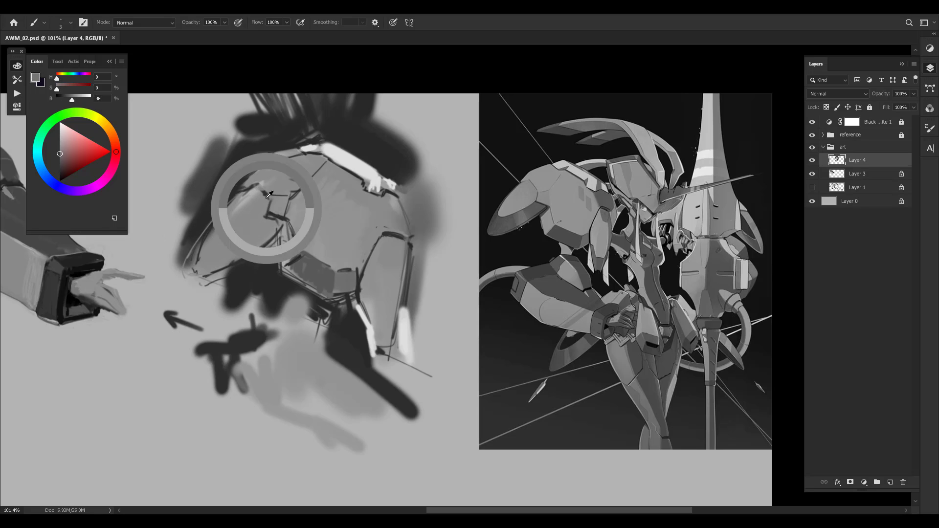
left_click(250, 184, "alt")
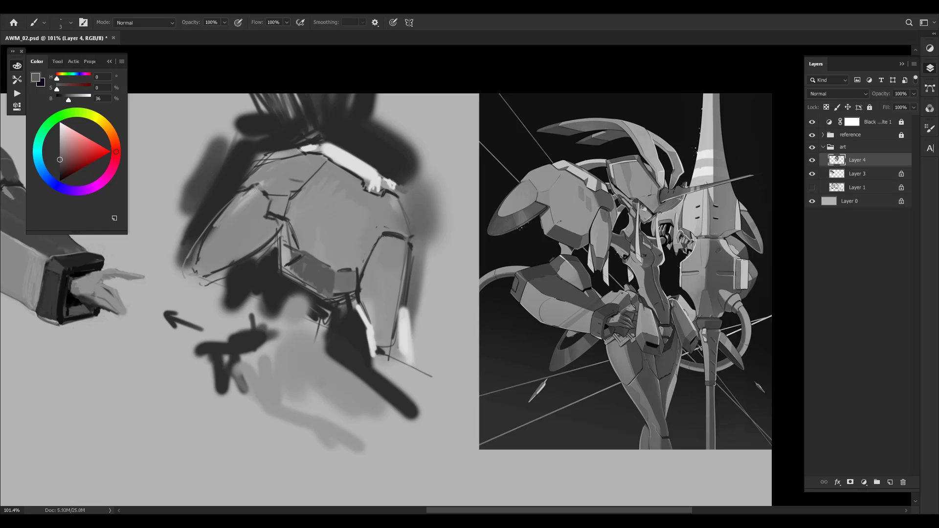
Sample tones along the fin's lower edge and the joint and tidy the edge where the fin meets the shoulder
left_click(268, 255, "alt")
left_click(265, 263, "alt")
left_click_drag(252, 264, 275, 242)
key("ctrl+z")
left_click(267, 267, "alt")
left_click(273, 231, "alt")
left_click(265, 222, "alt")
left_click(281, 213, "alt")
left_click(287, 205, "alt")
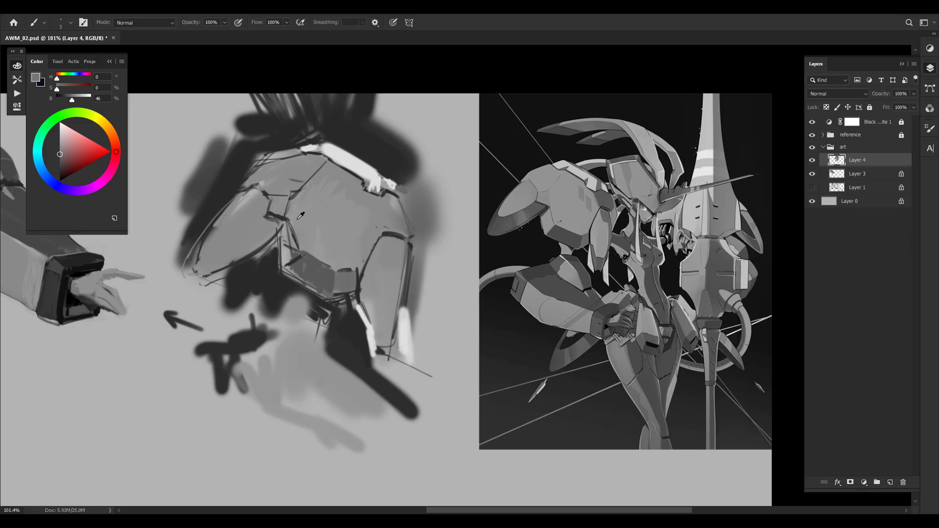
Sample a 22% dark grey and try seam lines from the joint down to the underside plane
left_click(296, 260, "alt")
left_click(285, 202, "alt")
left_click(301, 257, "alt")
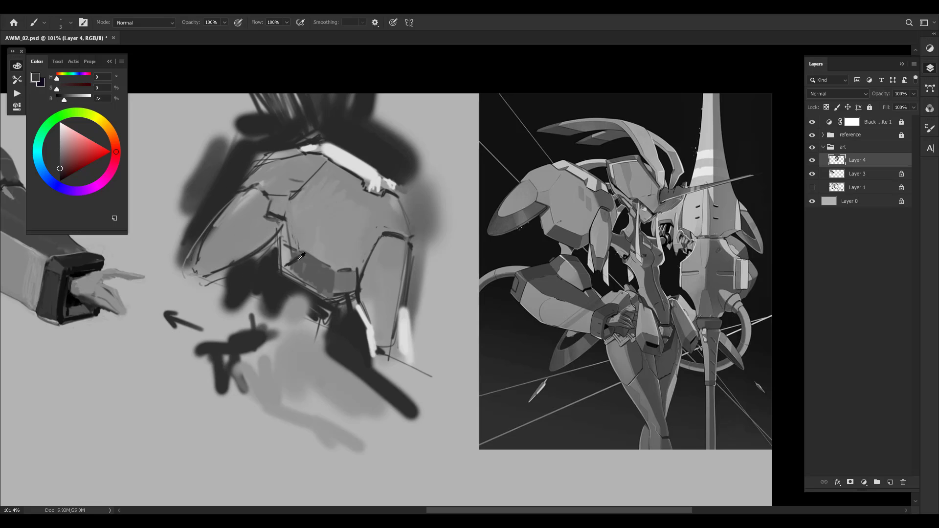
left_click_drag(286, 197, 293, 246)
key("ctrl+z")
left_click_drag(287, 194, 296, 251)
key("ctrl+z")
Sample a 54% grey and paint over the panel line running from the joint towards the top highlight
left_click(275, 194, "alt")
left_click(299, 173, "alt")
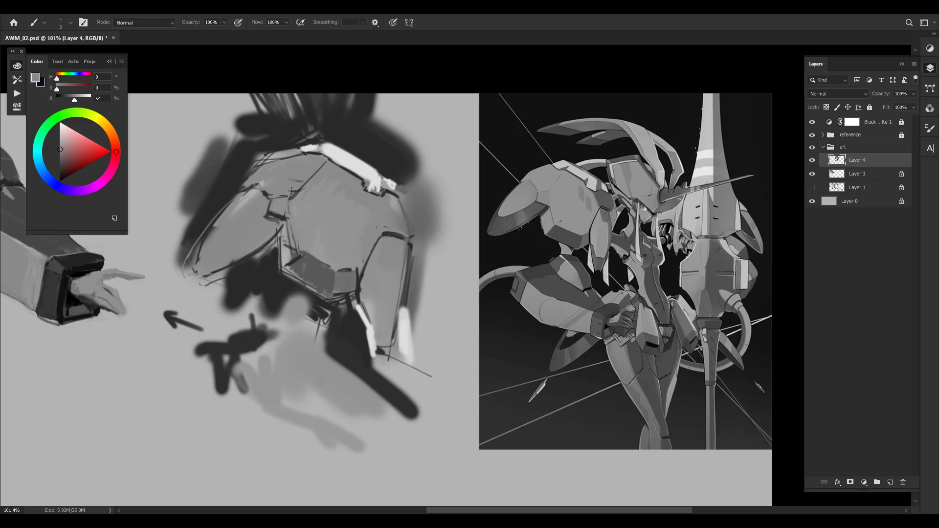
mouse_move(294, 196)
left_mouse_down()
mouse_move(324, 165)
mouse_move(298, 191)
left_mouse_up()
left_click_drag(305, 186, 313, 176)
Check the artwork with the painting layer hidden and shown, and save the document
key("ctrl+comma")
key("ctrl+comma")
key("z")
mouse_move(482, 341)
left_mouse_down()
mouse_move(456, 340)
mouse_move(483, 337)
left_mouse_up()
key("b")
key("ctrl+s")
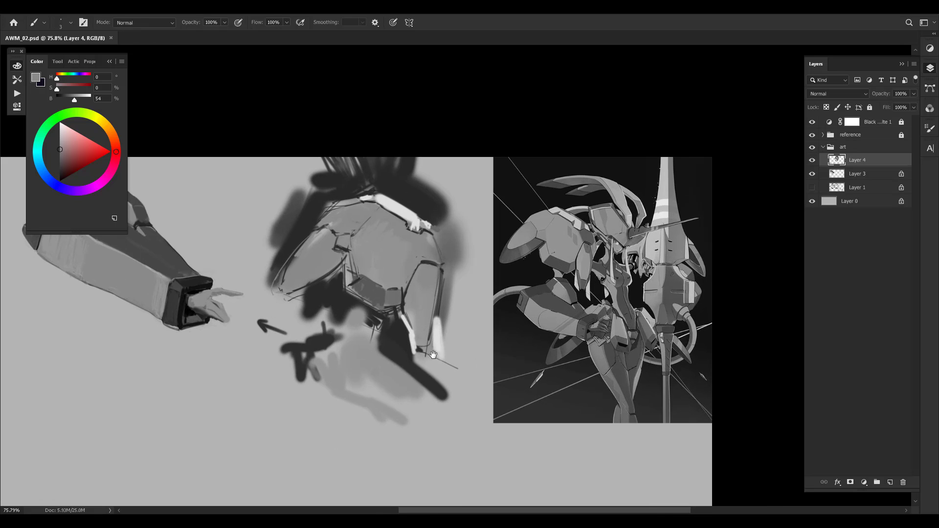
left_click_drag(426, 352, 415, 353)
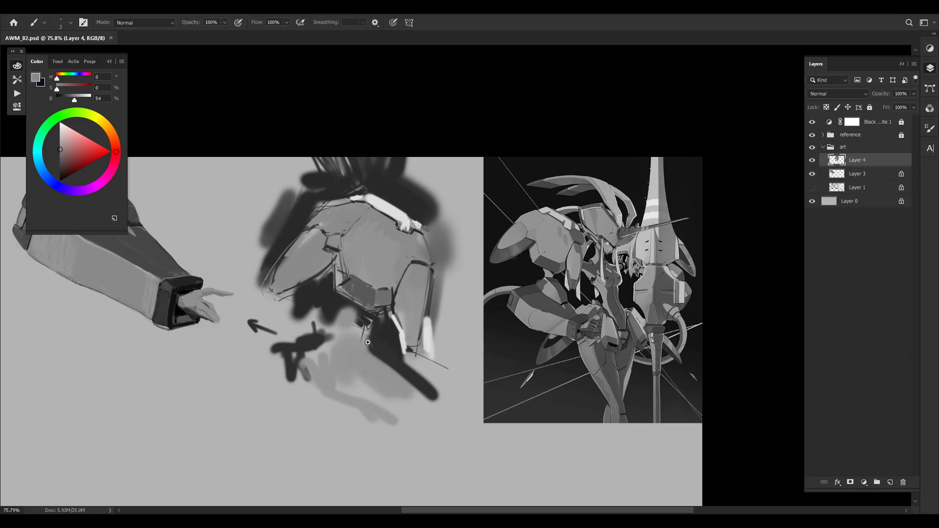
scroll(380, 347, "up", 2)
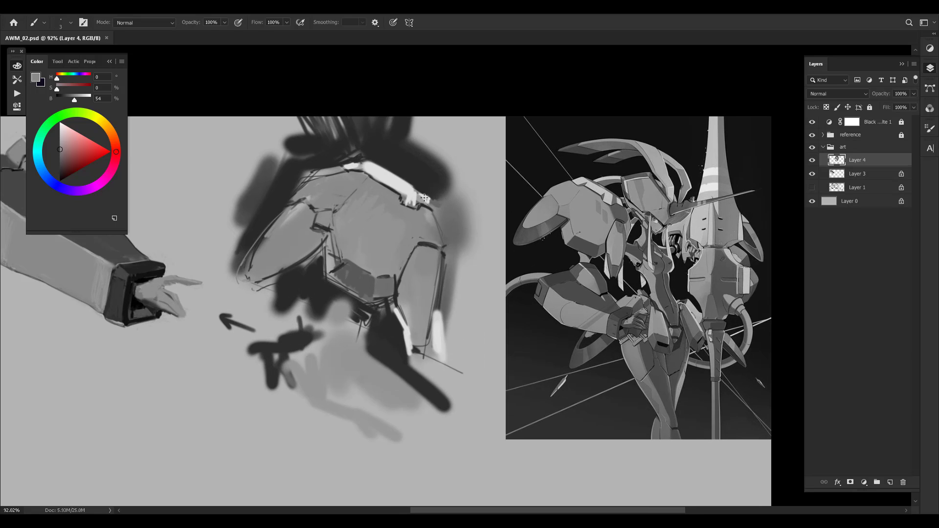
Sample a dark grey from the joint and mark off the fin's lower band with a curved line and hatching
left_click(315, 226, "alt")
left_click_drag(307, 230, 261, 267)
key("ctrl+z")
mouse_move(308, 232)
left_mouse_down()
mouse_move(265, 255)
mouse_move(256, 251)
mouse_move(287, 207)
mouse_move(267, 236)
mouse_move(311, 229)
mouse_move(251, 260)
mouse_move(260, 249)
mouse_move(254, 269)
mouse_move(280, 250)
mouse_move(273, 256)
mouse_move(284, 272)
mouse_move(269, 259)
mouse_move(276, 270)
mouse_move(300, 256)
mouse_move(294, 246)
mouse_move(309, 251)
mouse_move(304, 241)
mouse_move(327, 235)
left_mouse_up()
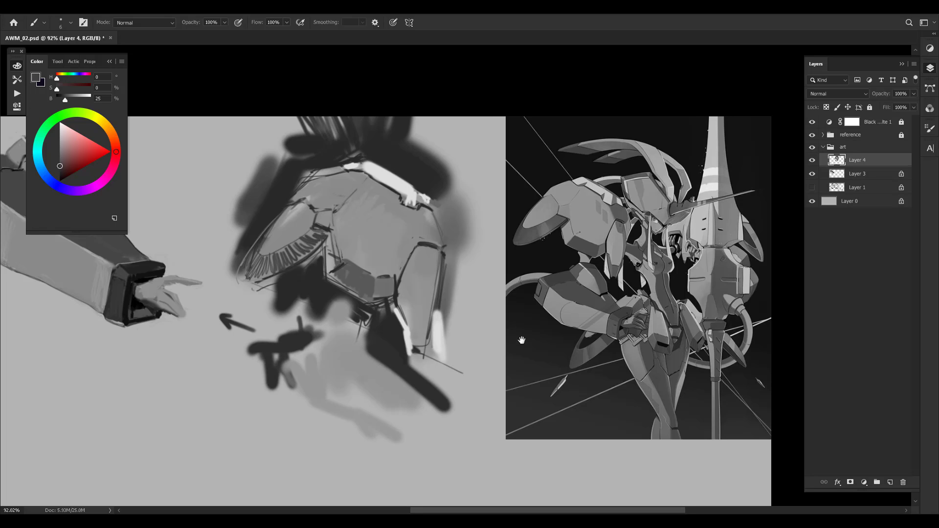
Flip the canvas horizontally to check the painting mirrored, and save the document
left_click_drag(600, 330, 583, 294)
key("ctrl+s")
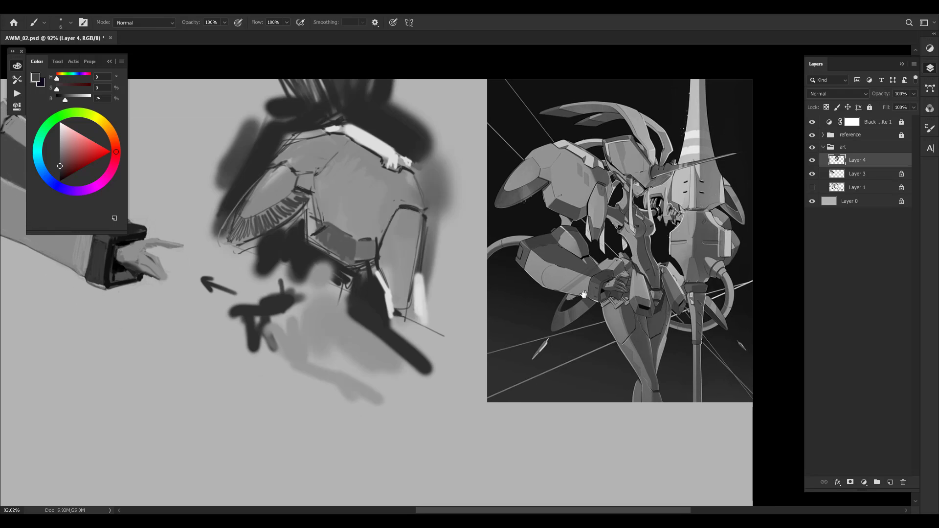
mouse_move(609, 258)
left_mouse_down()
mouse_move(621, 268)
mouse_move(602, 267)
left_mouse_up()
key("z")
key("b")
key("ctrl+shift+h")
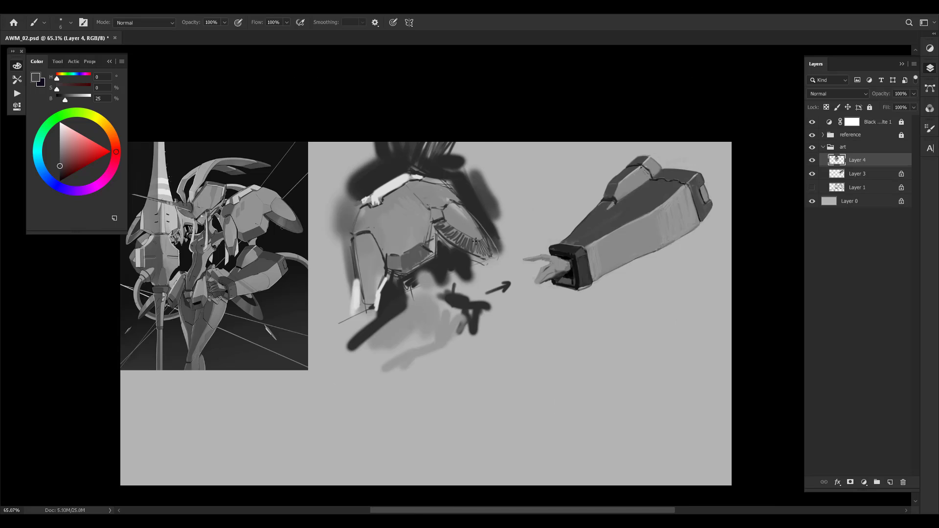
left_click_drag(537, 221, 492, 195)
key("ctrl+s")
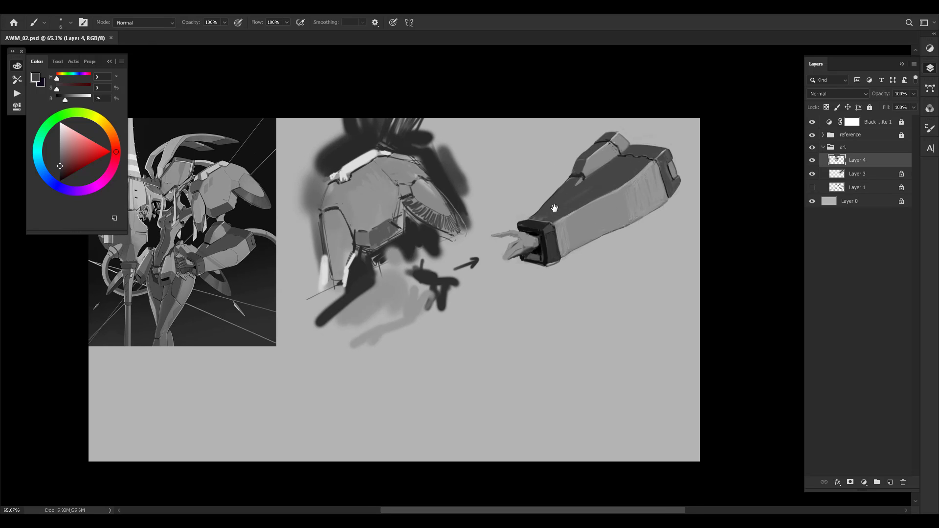
left_click_drag(549, 188, 595, 231)
left_click_drag(338, 150, 366, 144)
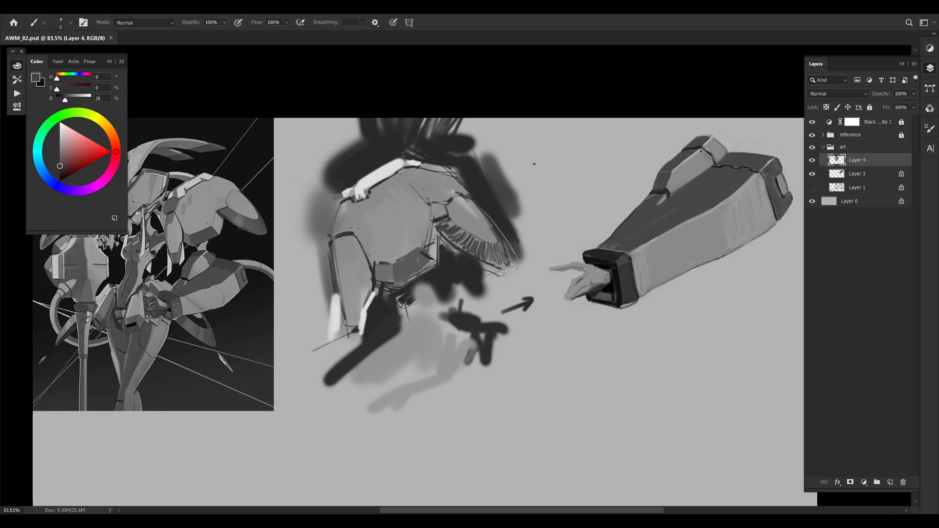
Sample a 17% dark grey beside the white highlight and touch up the shoulder edge below its lower end
left_click(343, 176, "alt")
key("ctrl+s")
left_click(336, 190, "alt")
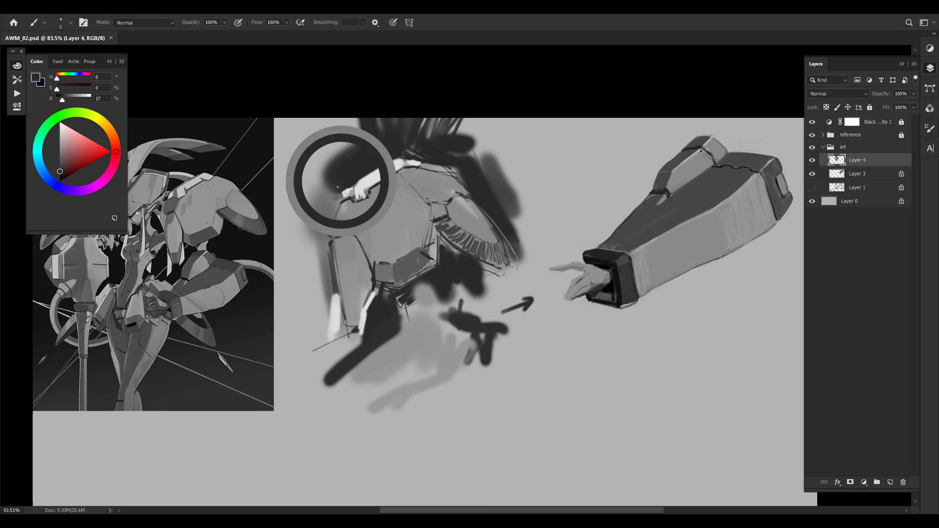
left_click_drag(335, 198, 338, 194)
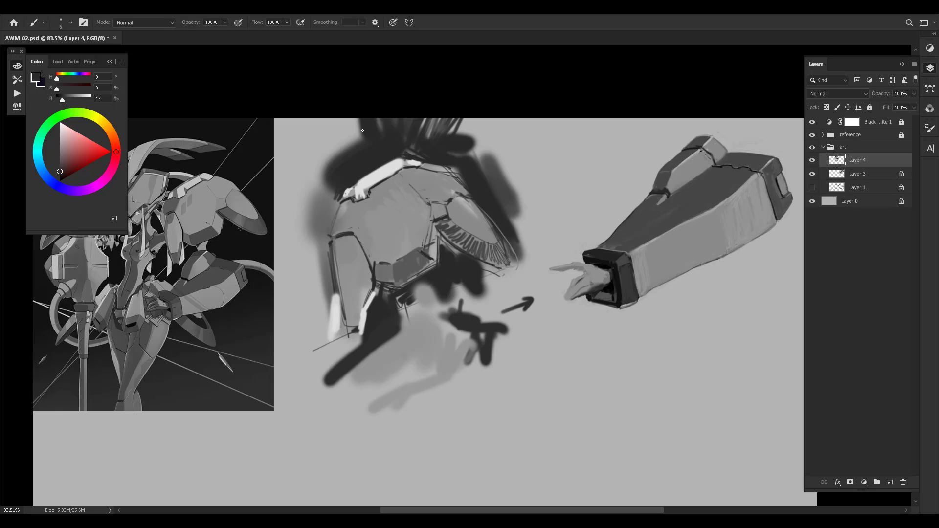
Sample a 1% near-black from the forearm cuff opening and scribble it over the background above the white highlight
mouse_move(498, 195)
left_mouse_down()
mouse_move(496, 215)
mouse_move(644, 125)
left_mouse_up()
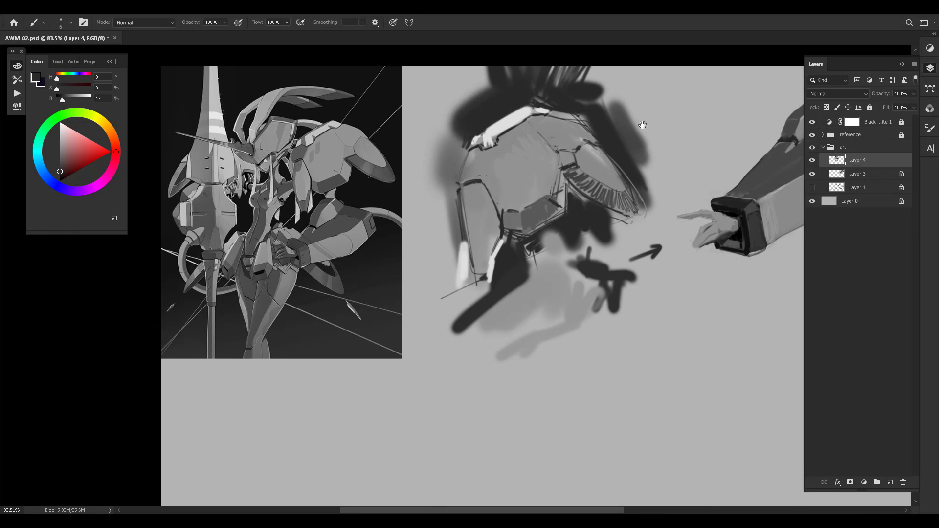
left_click_drag(682, 174, 677, 186)
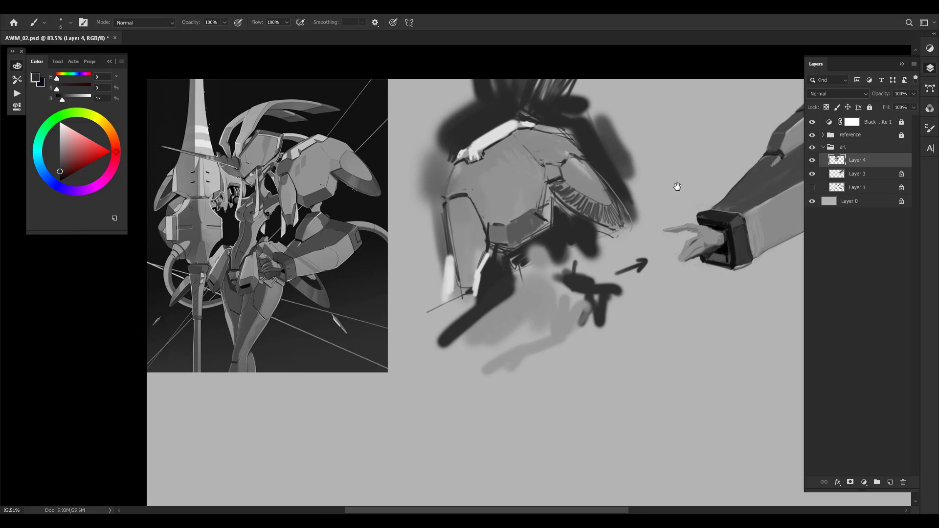
left_click_drag(677, 186, 607, 201)
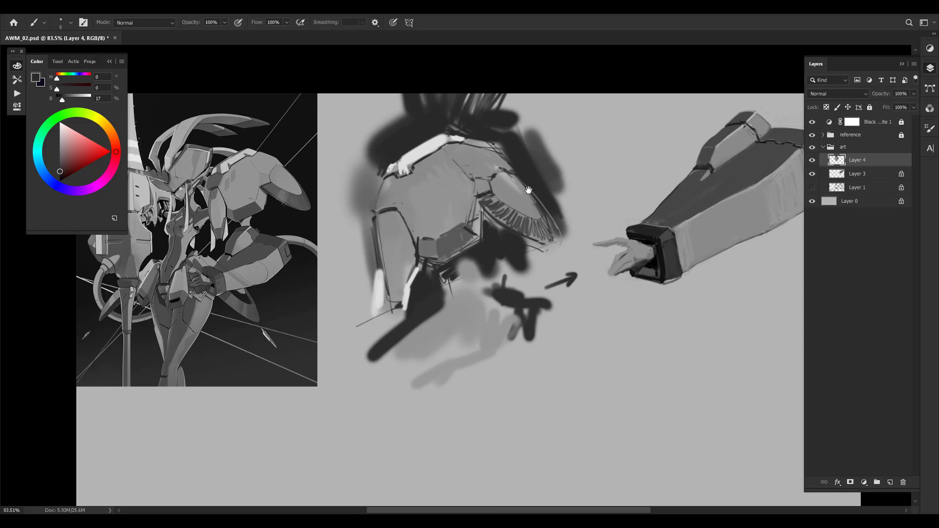
left_click_drag(539, 164, 511, 163)
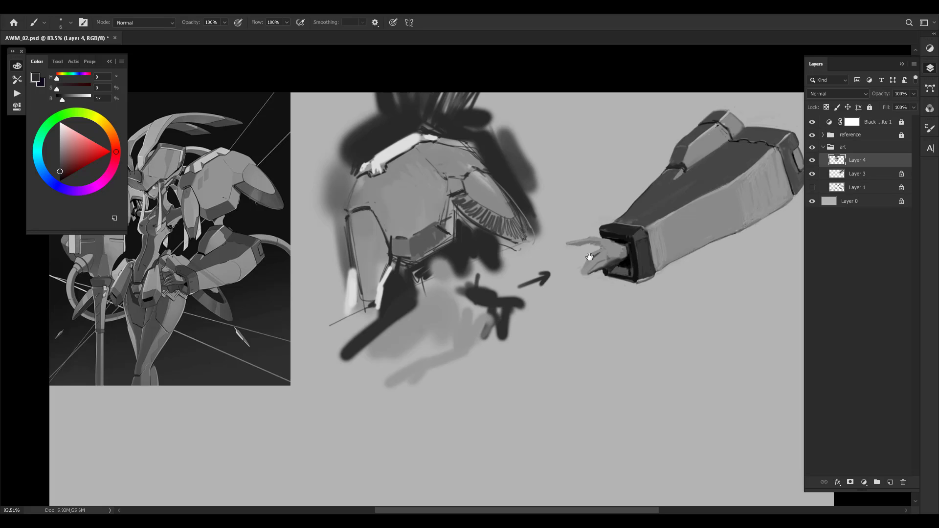
left_click_drag(499, 269, 542, 261)
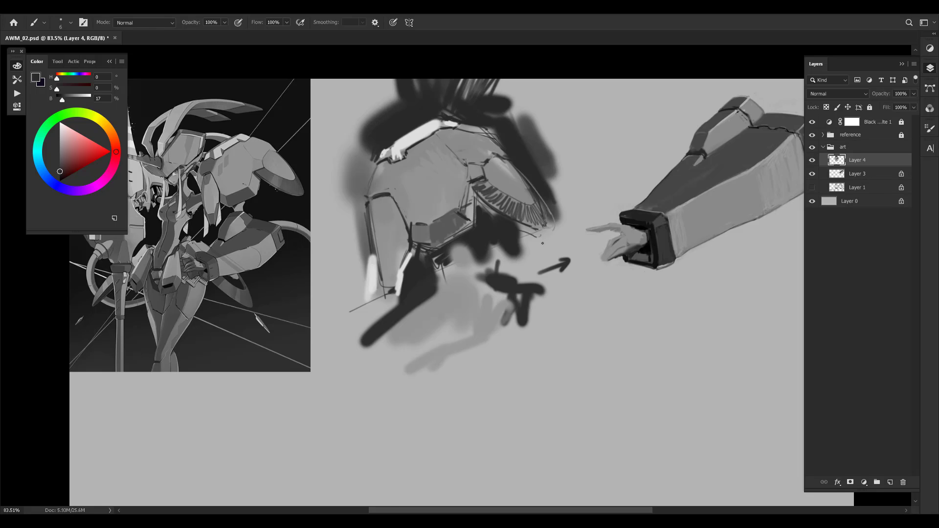
left_click_drag(550, 261, 522, 312)
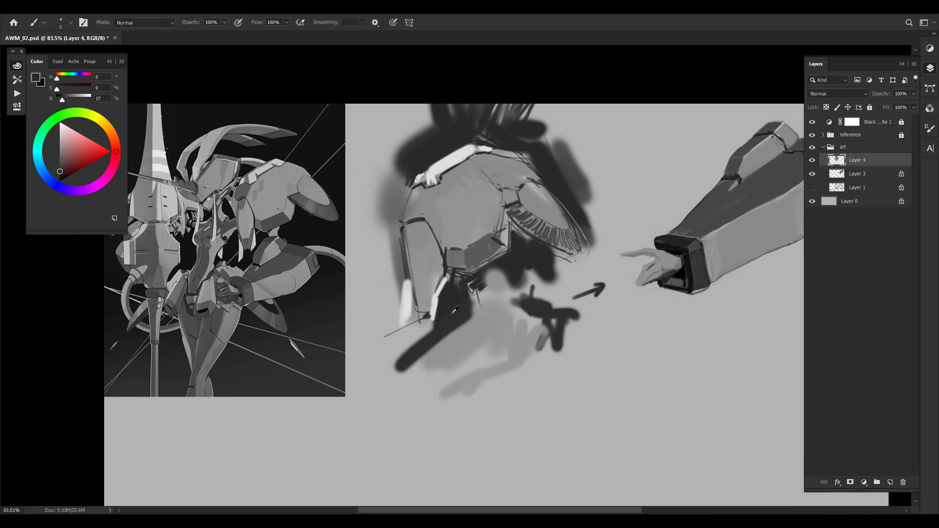
left_click_drag(446, 302, 369, 319)
left_click(649, 274, "alt")
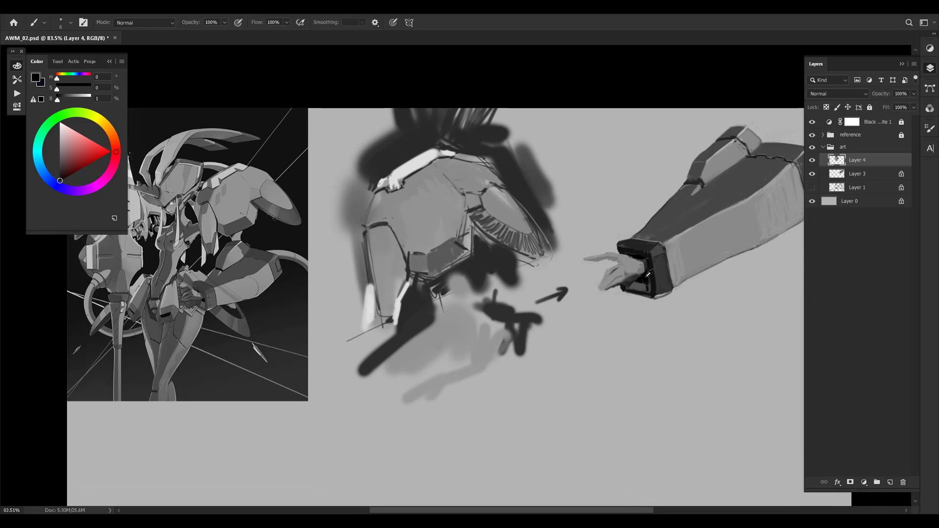
left_click(648, 274, "alt")
left_click_drag(412, 134, 483, 191)
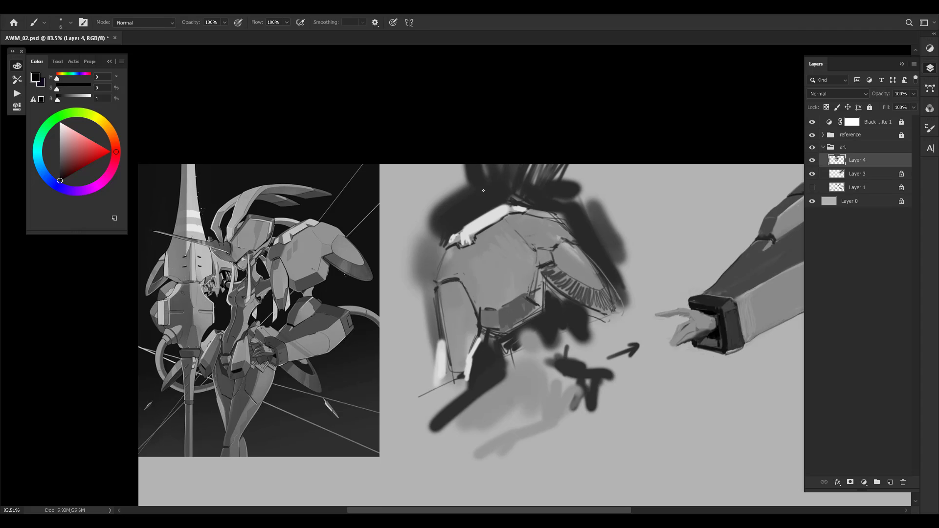
mouse_move(453, 225)
left_mouse_down()
mouse_move(478, 209)
mouse_move(489, 176)
left_mouse_up()
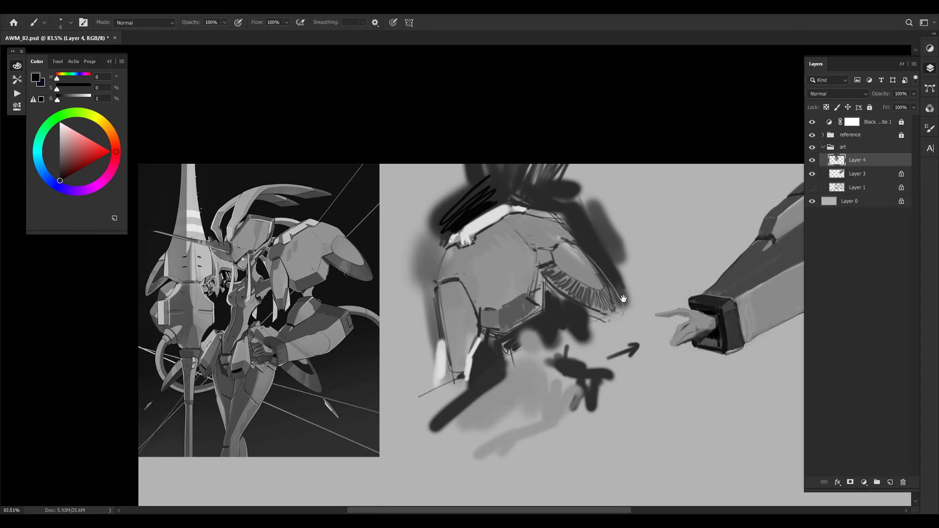
Fill the gap beside the front panel, below the shoulder's underside, with near-black from the cuff using a larger brush
left_click_drag(623, 300, 577, 251)
left_click(675, 279, "alt")
left_click_drag(435, 302, 439, 302)
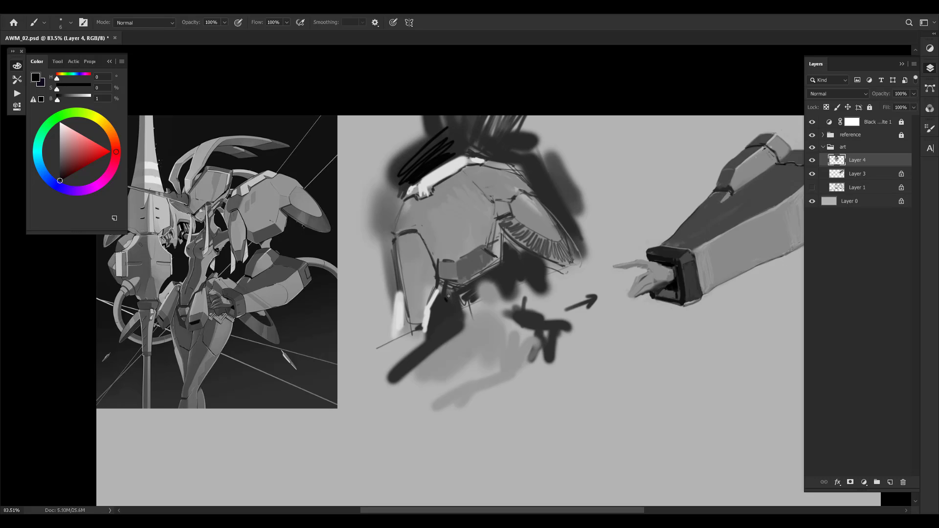
left_click_drag(449, 291, 438, 316)
mouse_move(452, 296)
left_mouse_down()
mouse_move(440, 322)
mouse_move(458, 320)
left_mouse_up()
key("]")
key("]")
key("]")
key("]")
left_click_drag(455, 298, 440, 327)
key("[")
Paint a near-black shadow patch beneath the fin next to the underside plane
mouse_move(508, 268)
left_mouse_down()
mouse_move(491, 276)
mouse_move(505, 248)
mouse_move(504, 268)
mouse_move(525, 279)
left_mouse_up()
key("]")
key("]")
key("[")
key("[")
key("[")
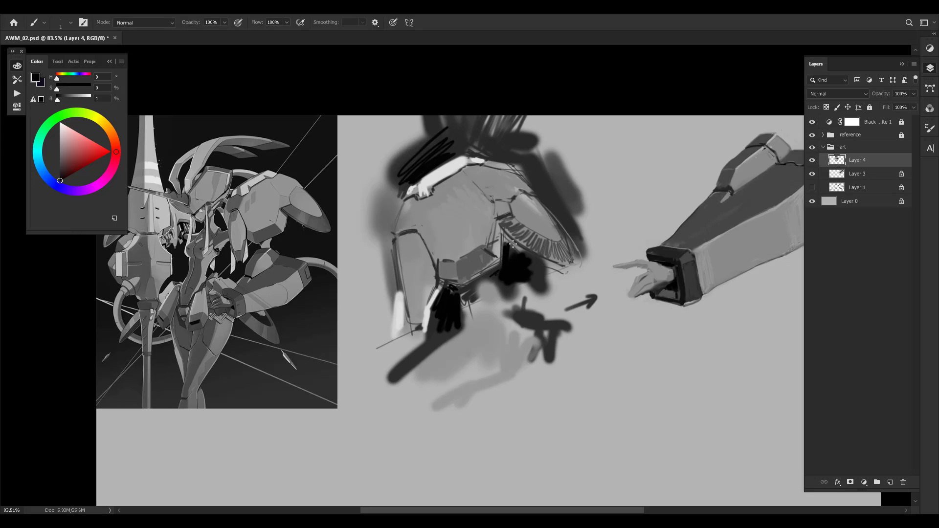
Sample a 1% near-black beside the white highlight and tidy the dark background along its upper edge
left_click(432, 302, "alt")
left_click(413, 187, "alt")
left_click(419, 180, "alt")
left_click(418, 182, "alt")
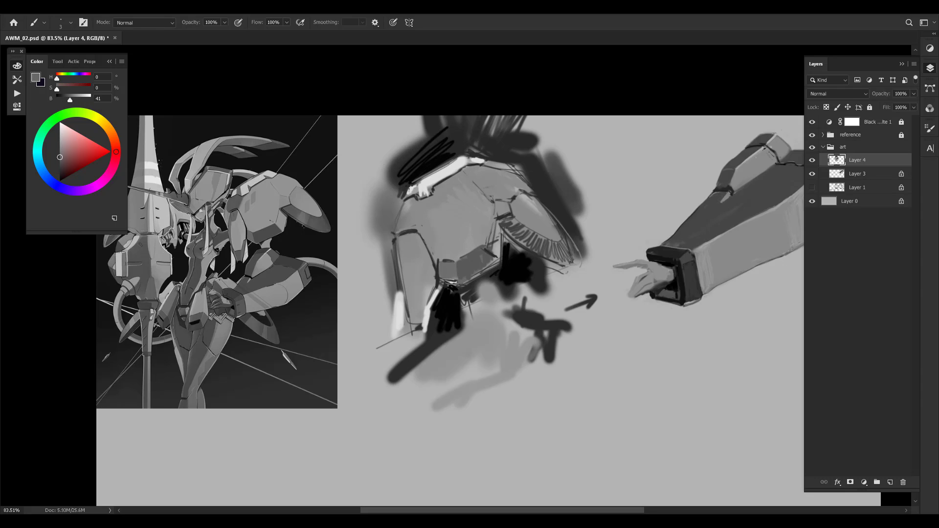
left_click(416, 174, "alt")
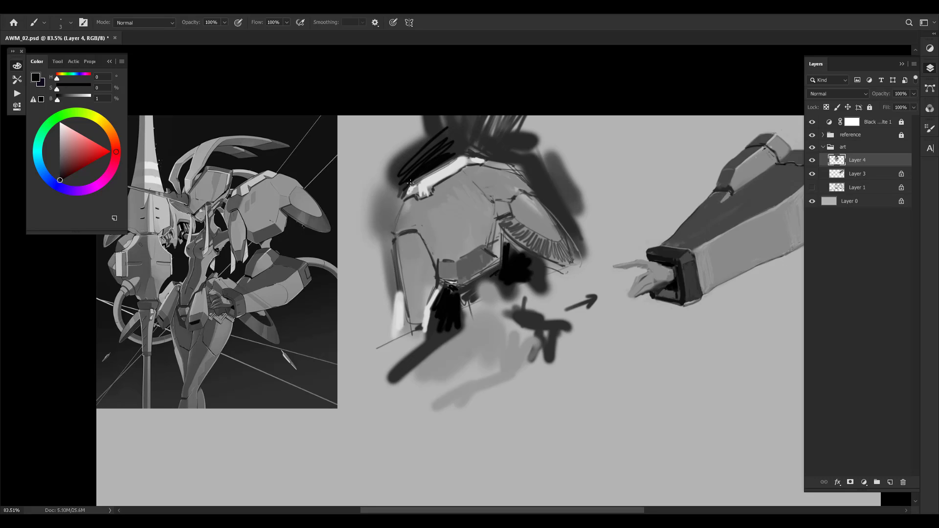
left_click(451, 162, "alt")
left_click(455, 154, "alt")
key("bracketright")
key("bracketright")
key("bracketleft")
key("bracketleft")
key("bracketleft")
key("bracketleft")
Sample the near-black under the fin and extend the shadow patch downward with a softer, larger brush
left_click(487, 284, "alt")
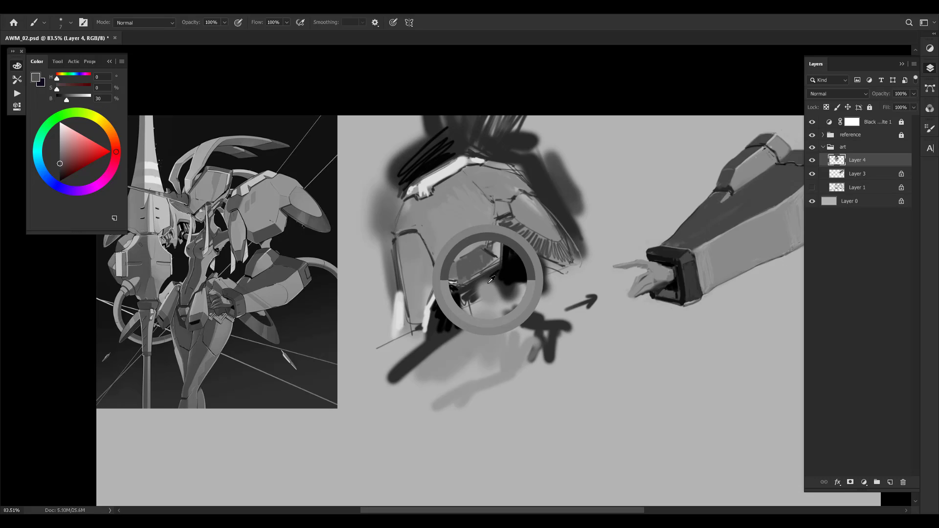
key("bracketleft")
left_click(514, 269, "alt")
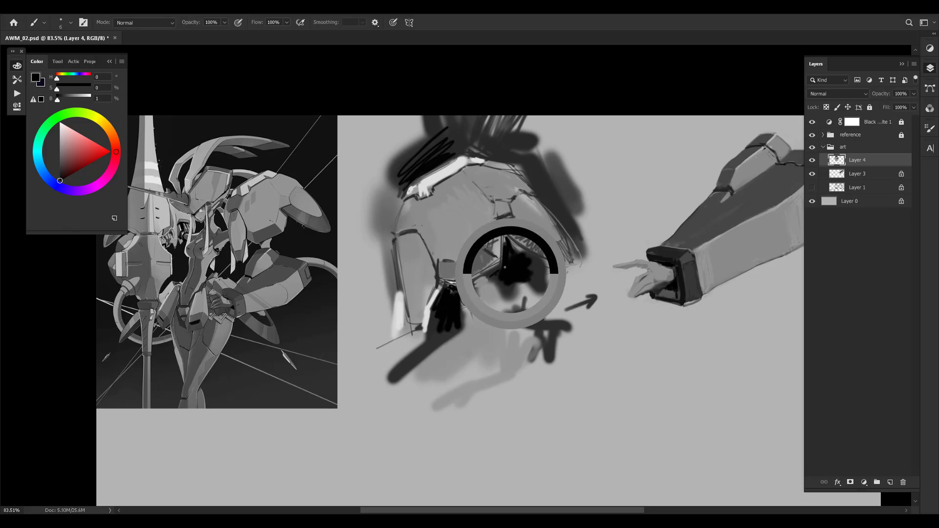
mouse_move(508, 284)
left_mouse_down()
mouse_move(512, 295)
mouse_move(523, 280)
mouse_move(537, 305)
left_mouse_up()
key("bracketright")
key("bracketright")
key("bracketright")
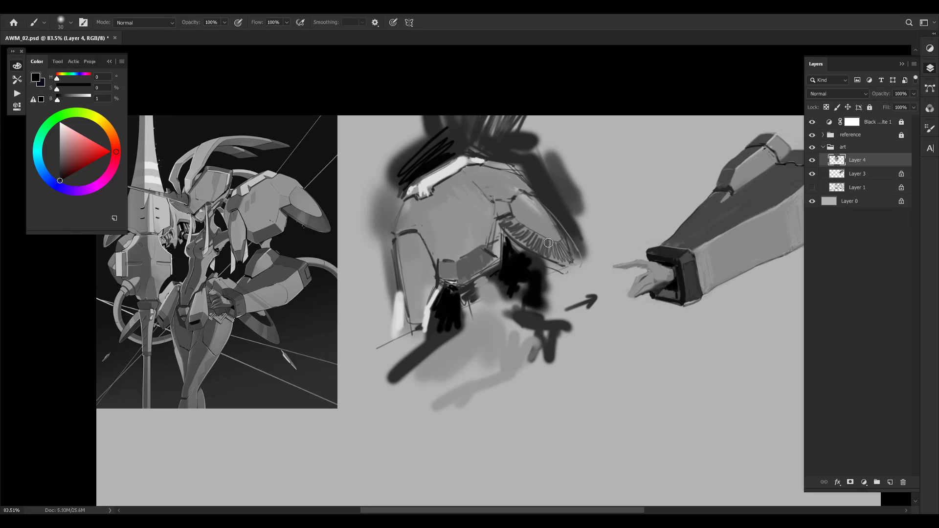
Reinforce the fin's outer edge with thin near-black strokes
key("bracketleft")
key("bracketleft")
key("bracketleft")
key("bracketleft")
left_click_drag(515, 167, 568, 230)
left_click_drag(553, 197, 574, 233)
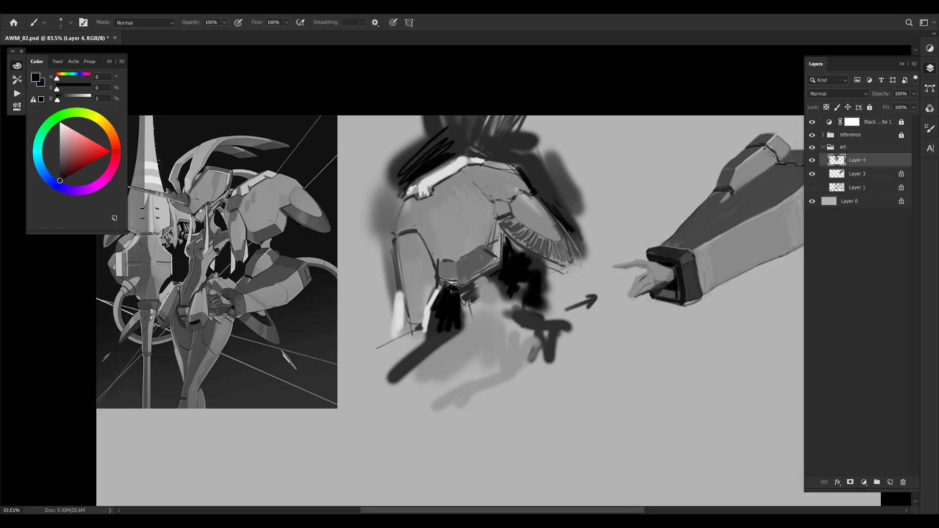
Check the artwork flipped and back, and darken the background along the shoulder's top edge with sampled near-black
key("ctrl+shift+h")
key("ctrl+shift+h")
left_click(523, 165, "alt")
mouse_move(489, 151)
left_mouse_down()
mouse_move(510, 132)
mouse_move(480, 140)
mouse_move(501, 105)
mouse_move(446, 155)
mouse_move(486, 112)
mouse_move(468, 148)
left_mouse_up()
left_click(448, 154, "alt")
key("bracketright")
key("bracketright")
key("bracketleft")
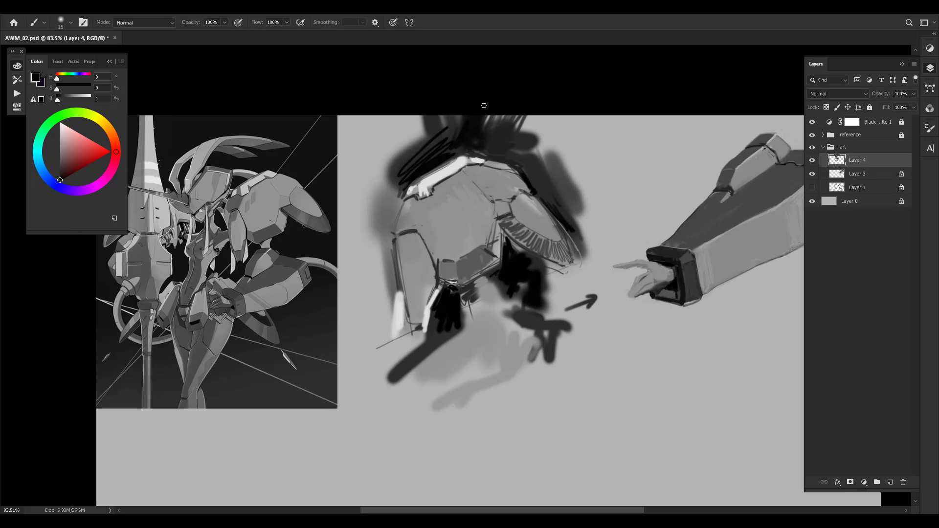
Sample a 3% near-black and darken the background above the white highlight with a soft size 50 brush
left_click(484, 130, "alt")
key("bracketleft")
key("bracketleft")
left_click(434, 128, "alt")
key("bracketright")
key("bracketright")
key("bracketright")
key("bracketright")
key("bracketright")
key("bracketright")
key("bracketright")
key("bracketright")
key("bracketright")
mouse_move(422, 125)
left_mouse_down()
mouse_move(424, 156)
mouse_move(435, 145)
mouse_move(424, 147)
left_mouse_up()
left_click(426, 149, "alt")
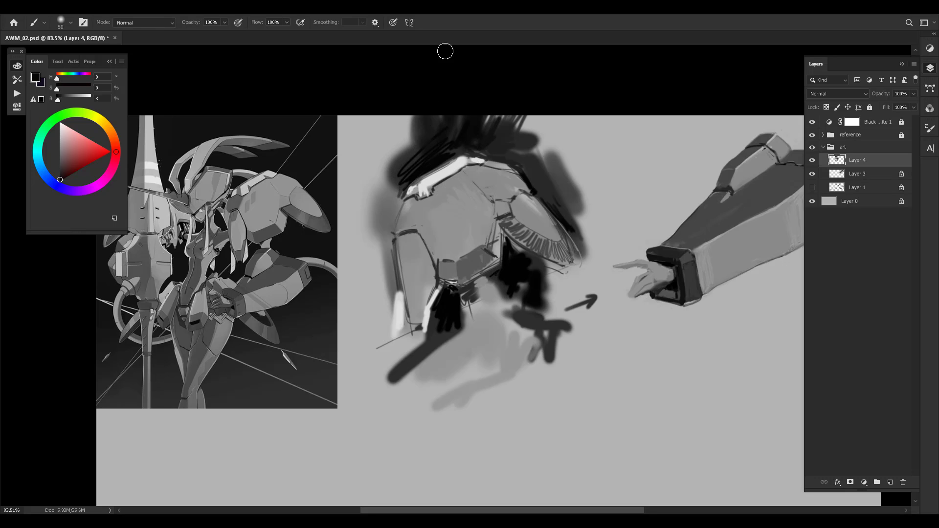
Extend the dark background outward above the highlight's lower end with a soft size 100 brush
left_click(416, 149, "alt")
key("bracketright")
key("bracketright")
key("bracketright")
mouse_move(398, 105)
left_mouse_down()
mouse_move(396, 152)
mouse_move(410, 115)
mouse_move(395, 170)
mouse_move(386, 142)
left_mouse_up()
key("bracketright")
key("bracketright")
left_click(440, 162, "alt")
Reselect Layer 4, reduce the brush to a fine size and sample a 7% near-black above the shoulder's top edge
key("alt+bracketleft")
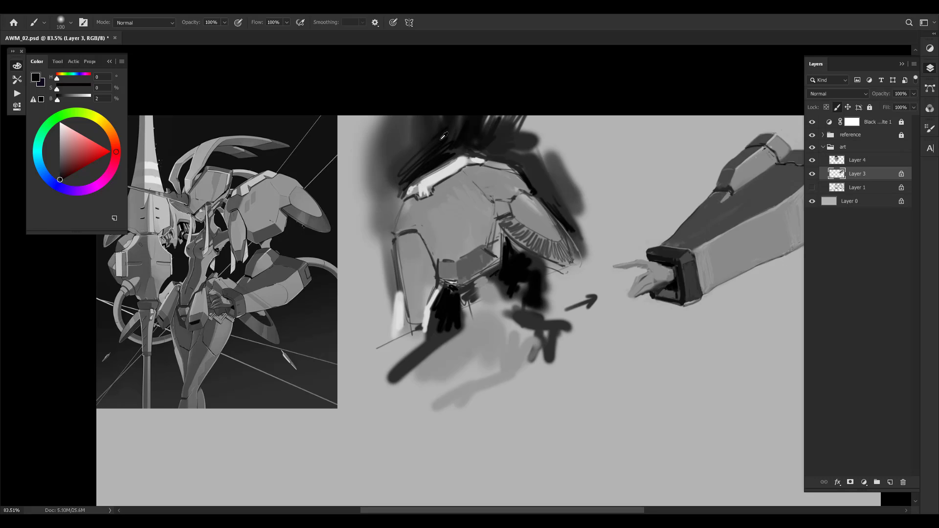
key("bracketleft")
key("bracketleft")
key("bracketleft")
left_click(866, 160)
key("bracketleft")
key("bracketleft")
key("bracketleft")
left_click(482, 154, "alt")
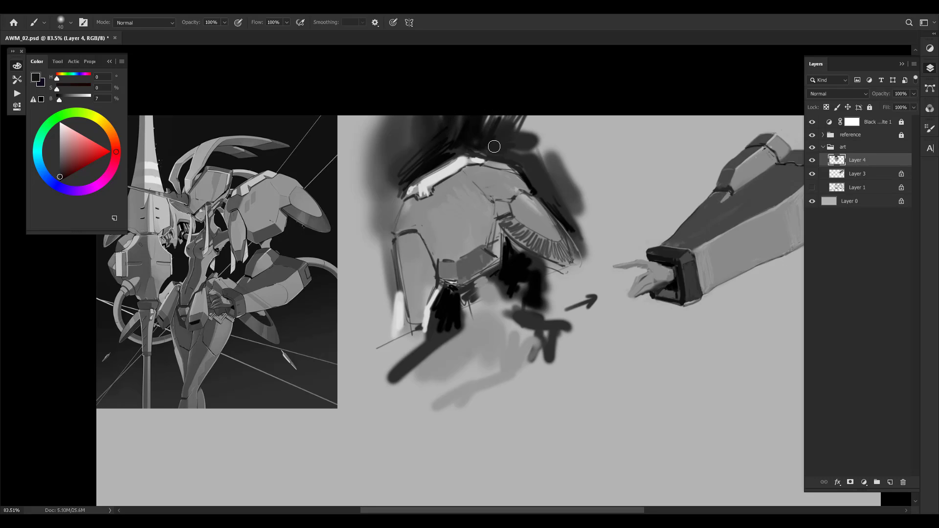
key("bracketleft")
key("bracketleft")
key("bracketleft")
key("bracketleft")
key("bracketleft")
left_click_drag(514, 218, 480, 197)
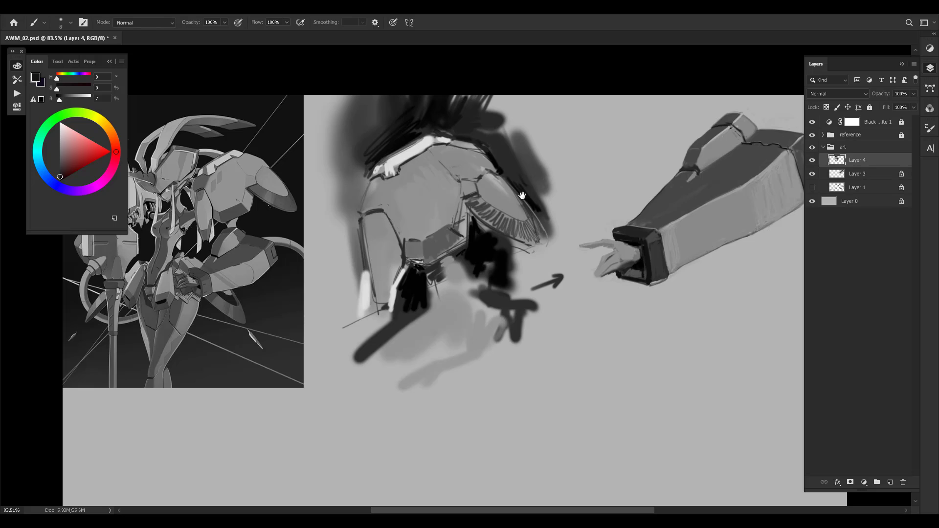
left_click_drag(466, 331, 470, 300)
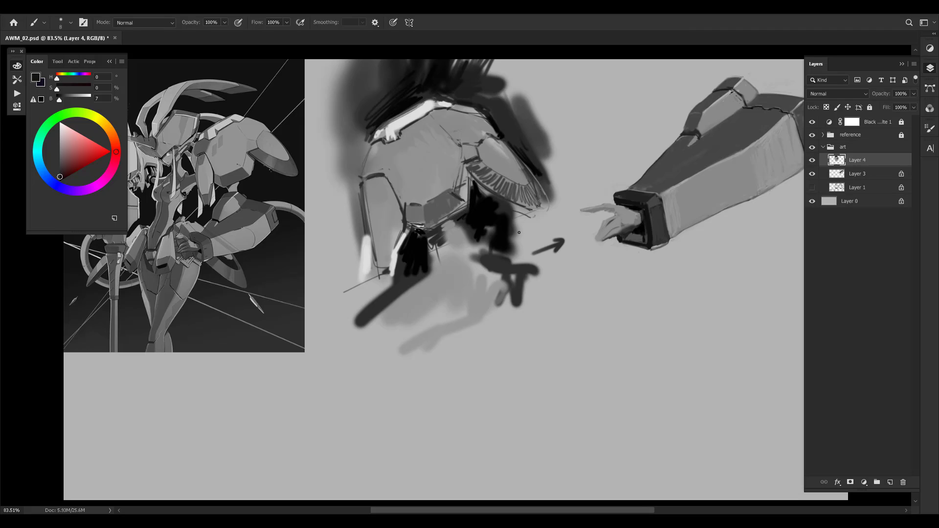
Sample the tone at the edge of the black patch beneath the fin and hatch over it to soften the shape
left_click(514, 233, "alt")
left_click(513, 231, "alt")
left_click_drag(519, 228, 509, 252)
mouse_move(524, 225)
left_mouse_down()
mouse_move(514, 267)
mouse_move(493, 248)
left_mouse_up()
mouse_move(507, 219)
left_mouse_down()
mouse_move(493, 244)
mouse_move(498, 199)
left_mouse_up()
Sample a 1% near-black from the shadow under the fin and touch up the fin's upper outer edge
key("bracketleft")
key("bracketleft")
key("bracketleft")
left_click(467, 231, "alt")
left_click(471, 215, "alt")
key("bracketright")
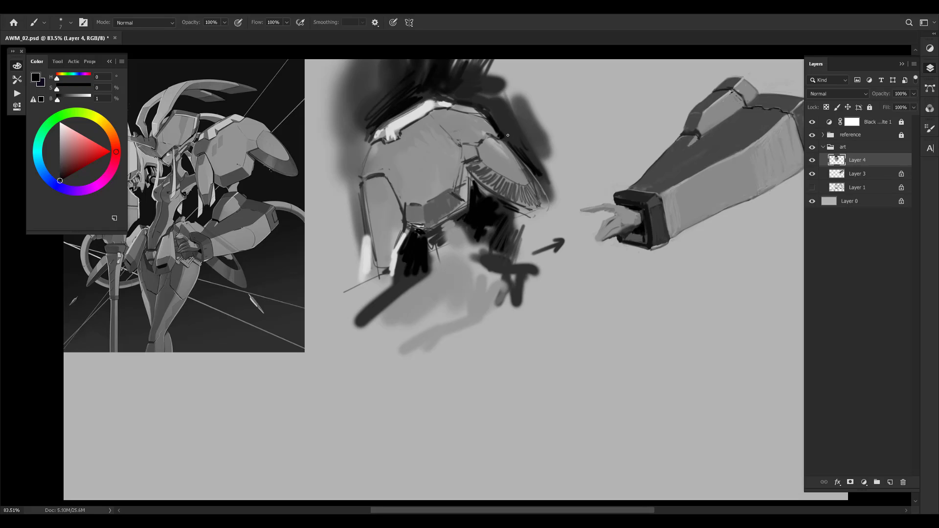
left_click_drag(505, 136, 511, 142)
key("bracketright")
key("bracketright")
key("bracketleft")
key("bracketleft")
Examine the shoulder armour and fin in the reference image up close
left_click_drag(393, 123, 399, 122)
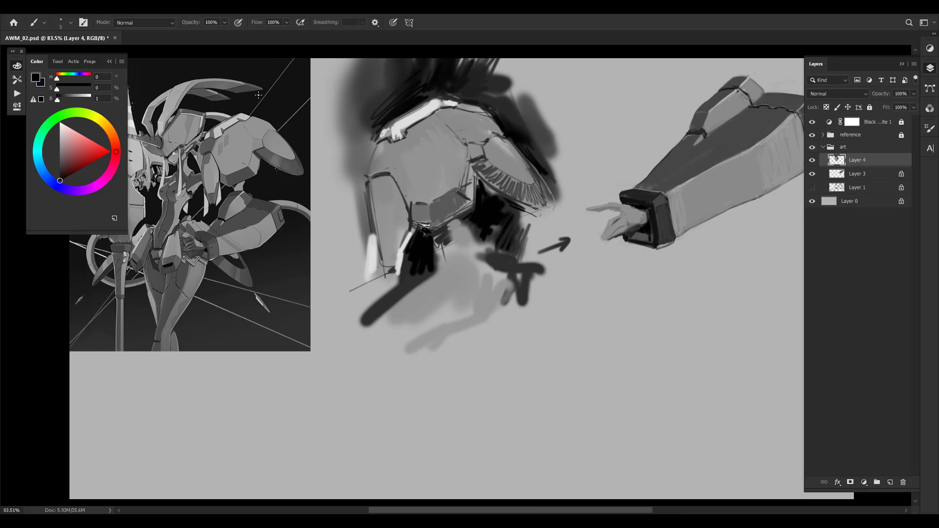
key("z")
mouse_move(201, 153)
left_mouse_down()
mouse_move(255, 117)
mouse_move(258, 125)
left_mouse_up()
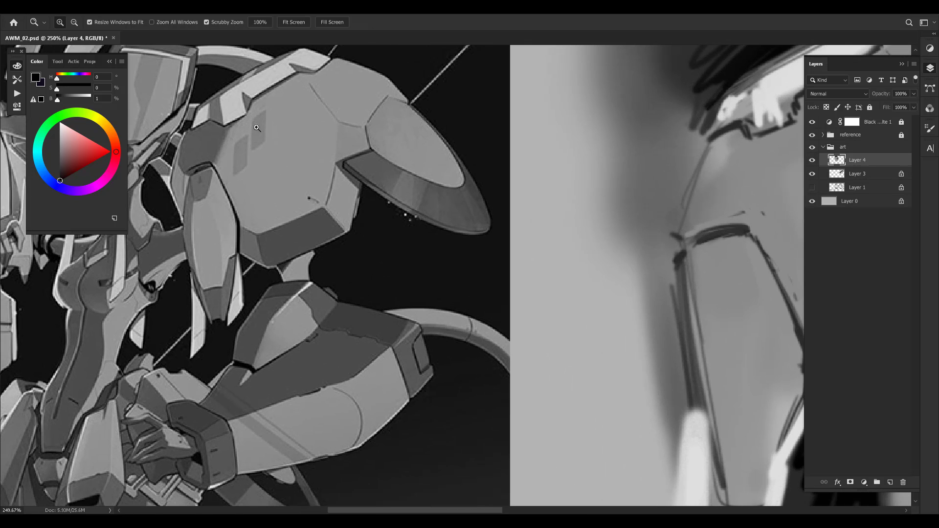
key("b")
mouse_move(237, 168)
left_mouse_down()
mouse_move(539, 170)
mouse_move(534, 126)
mouse_move(444, 127)
left_mouse_up()
key("z")
key("b")
key("z")
key("b")
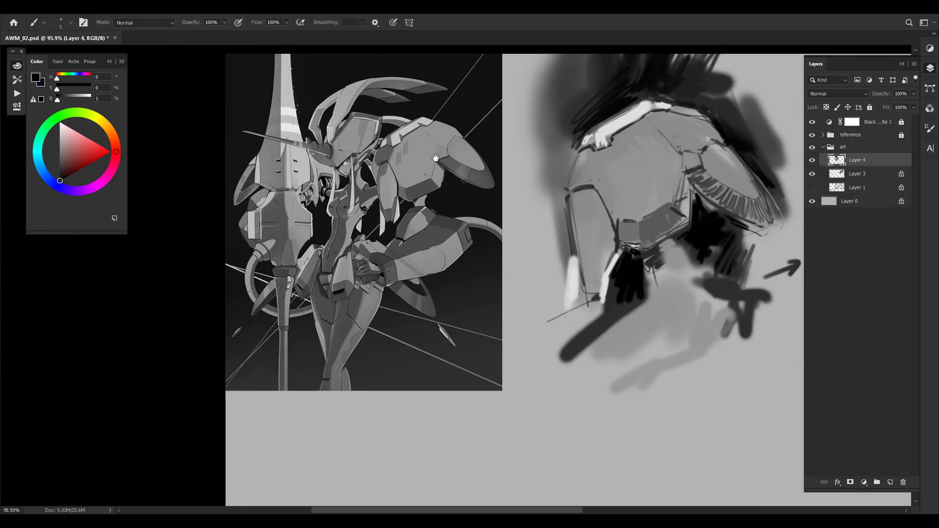
Build up the shoulder armour's outer front edge with a sampled 49% grey and outline it down the front plate in 85% light grey
left_click_drag(563, 113, 486, 144)
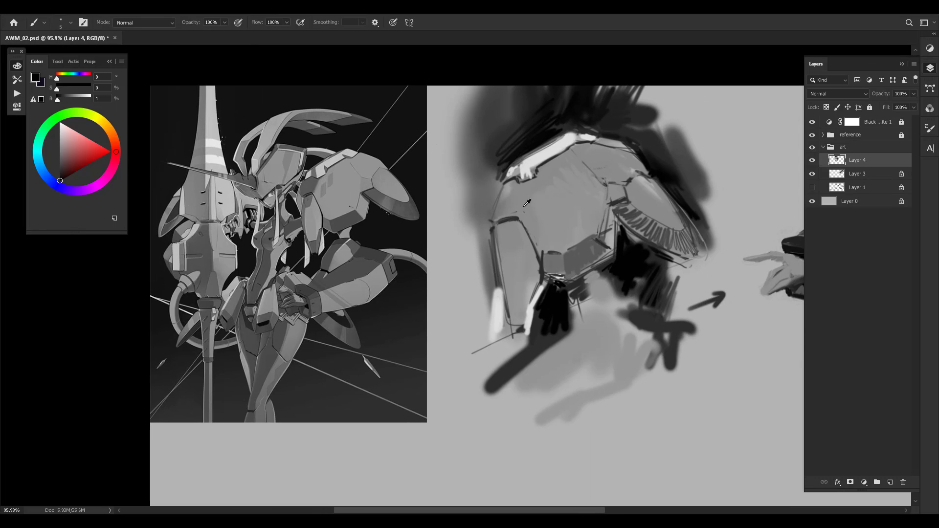
left_click(509, 213, "alt")
left_click_drag(486, 222, 484, 212)
left_click(504, 206, "alt")
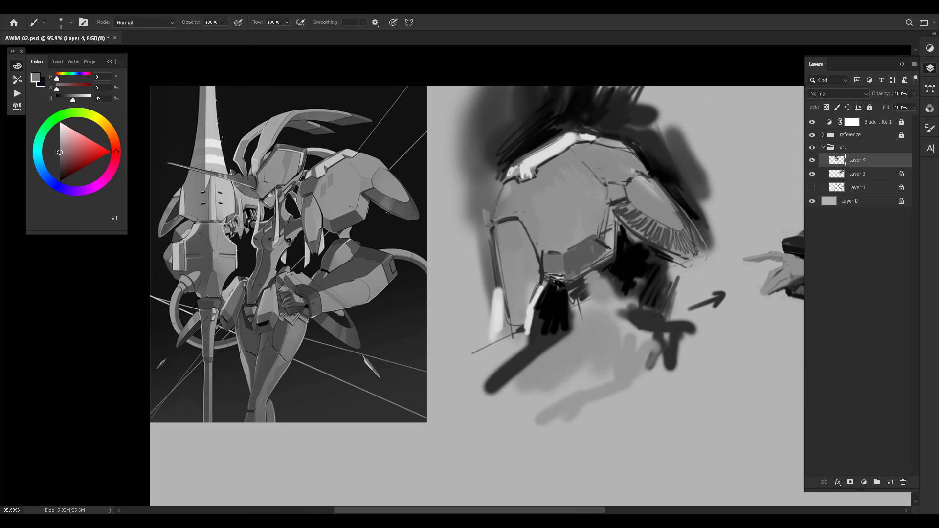
left_click(528, 163, "alt")
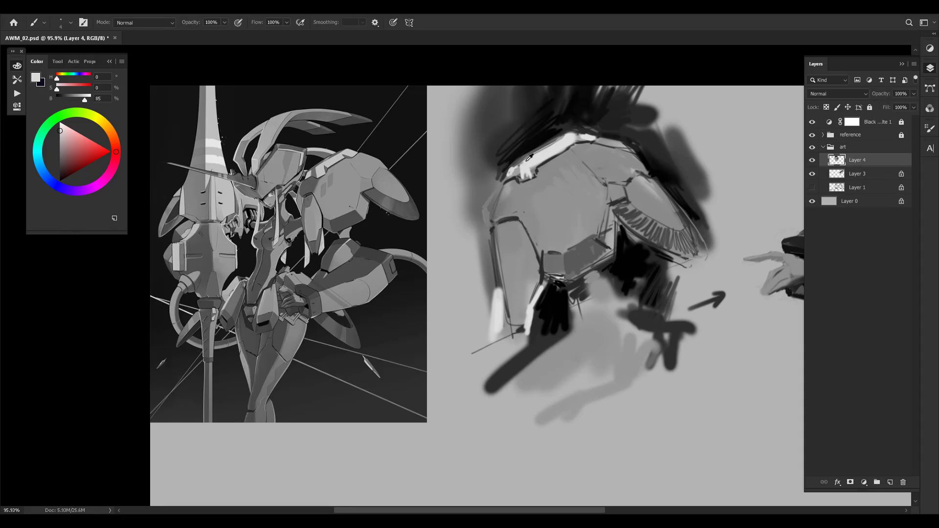
mouse_move(495, 186)
left_mouse_down()
mouse_move(481, 206)
mouse_move(491, 196)
mouse_move(482, 224)
mouse_move(487, 238)
mouse_move(483, 217)
mouse_move(496, 253)
mouse_move(497, 238)
mouse_move(491, 253)
mouse_move(515, 336)
left_mouse_up()
With a finer brush, touch up the front plate's upper corner using a sampled near-black and an 86% light grey
key("[")
left_click(550, 297, "alt")
left_click_drag(494, 226, 498, 246)
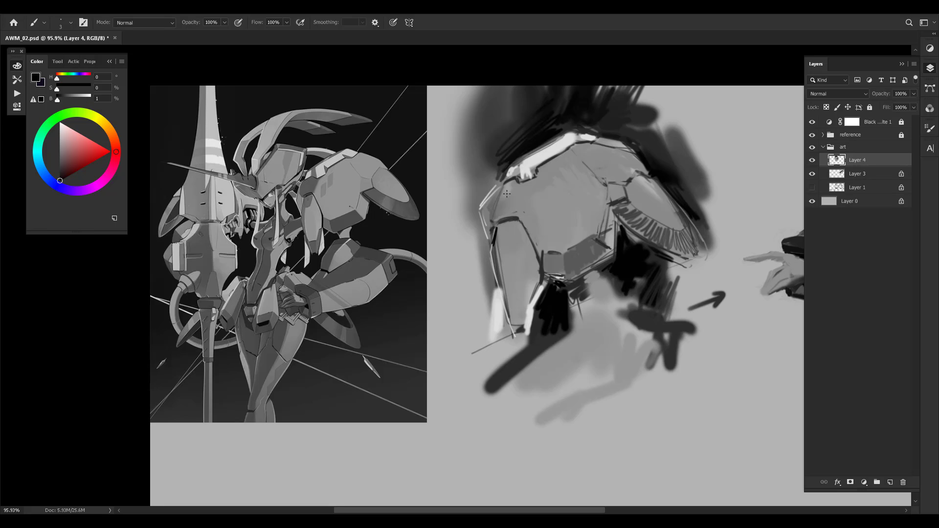
left_click(497, 221, "alt")
left_click(497, 294, "alt")
left_click_drag(496, 223, 490, 242)
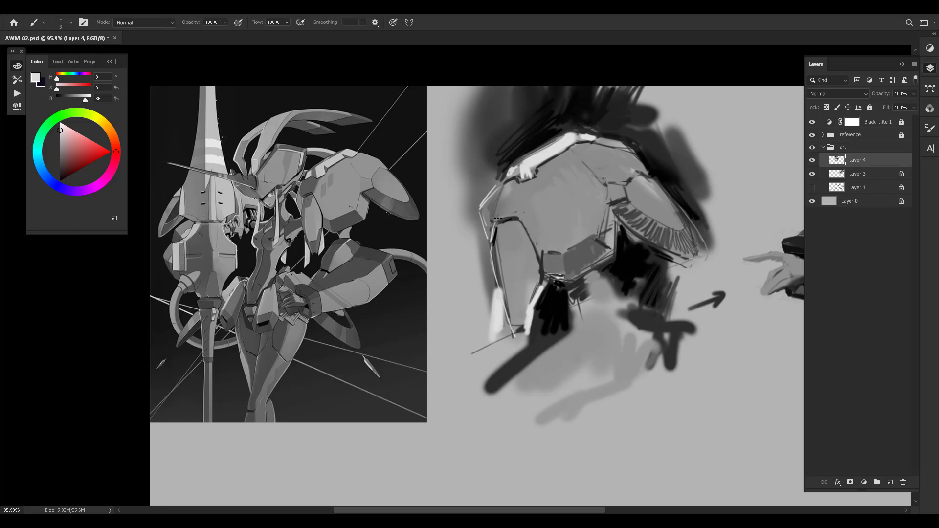
Save the document
left_click_drag(666, 291, 659, 288)
key("ctrl+")
key("ctrl+")
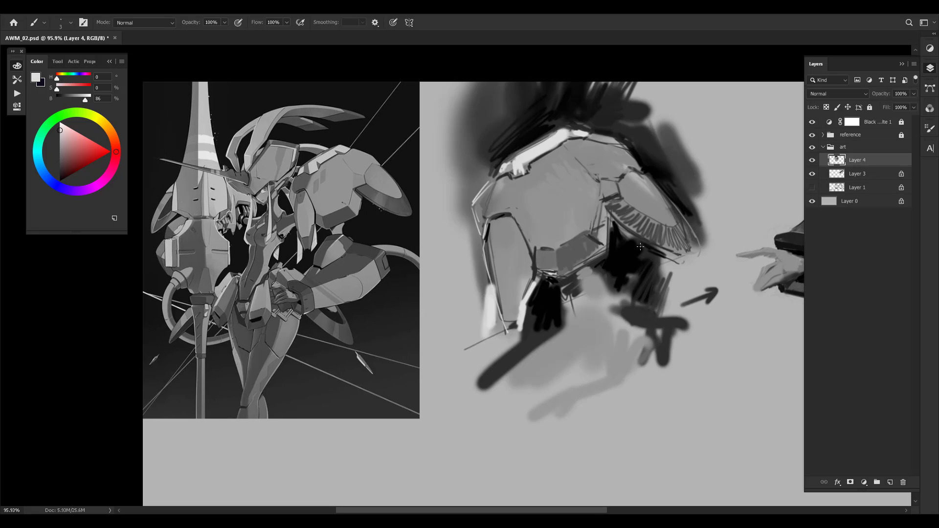
left_click_drag(586, 263, 510, 266)
mouse_move(544, 235)
left_mouse_down()
mouse_move(601, 230)
mouse_move(553, 230)
left_mouse_up()
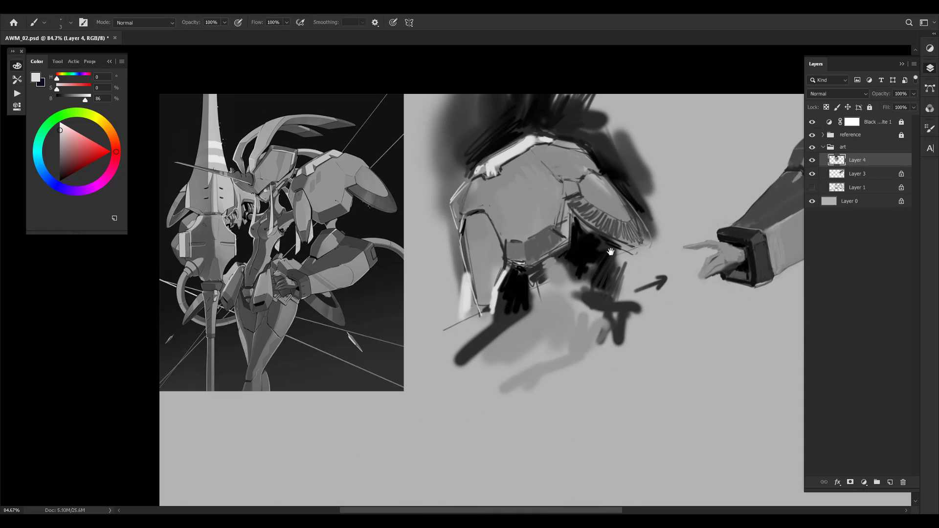
left_click_drag(629, 245, 595, 248)
key("ctrl+s")
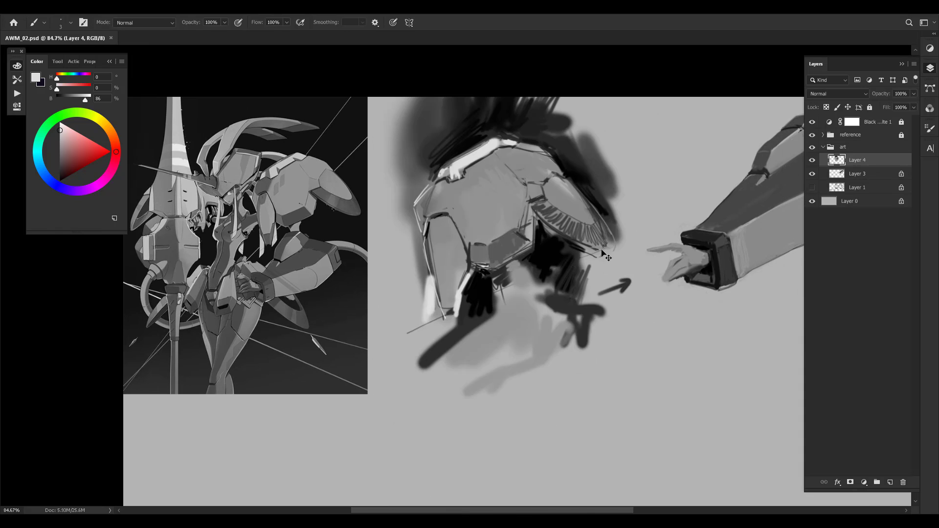
Review the brush's Transfer and Texture settings and the available texture patterns
left_click_drag(500, 261, 492, 236)
scroll(573, 259, "down", 5)
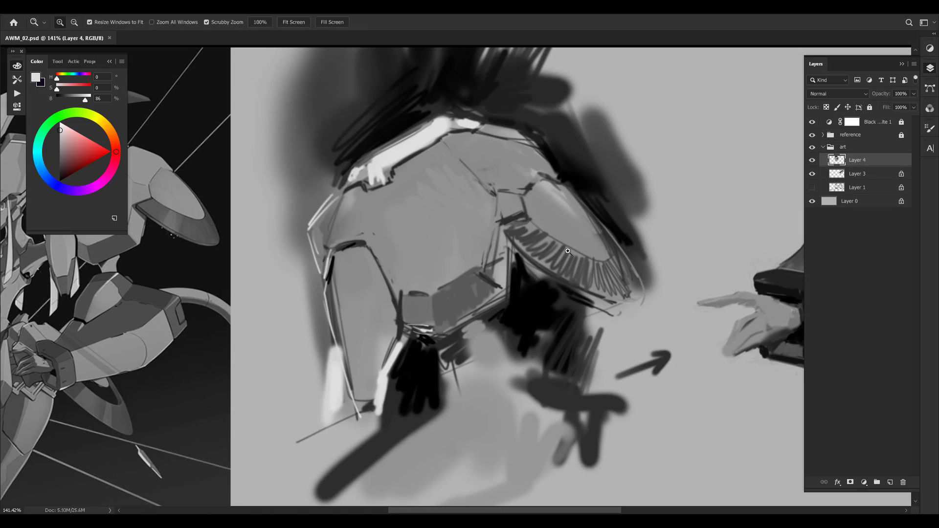
scroll(573, 260, "up", 1)
key("b")
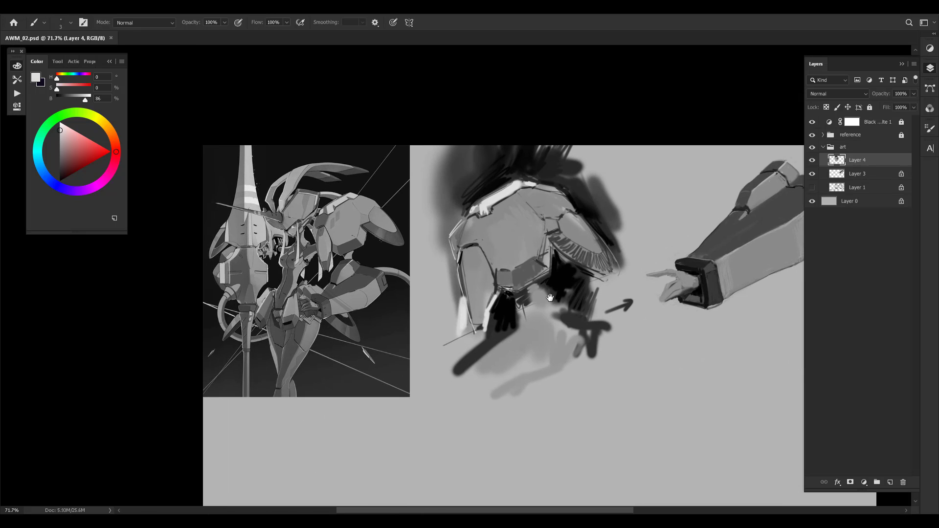
left_click(930, 128)
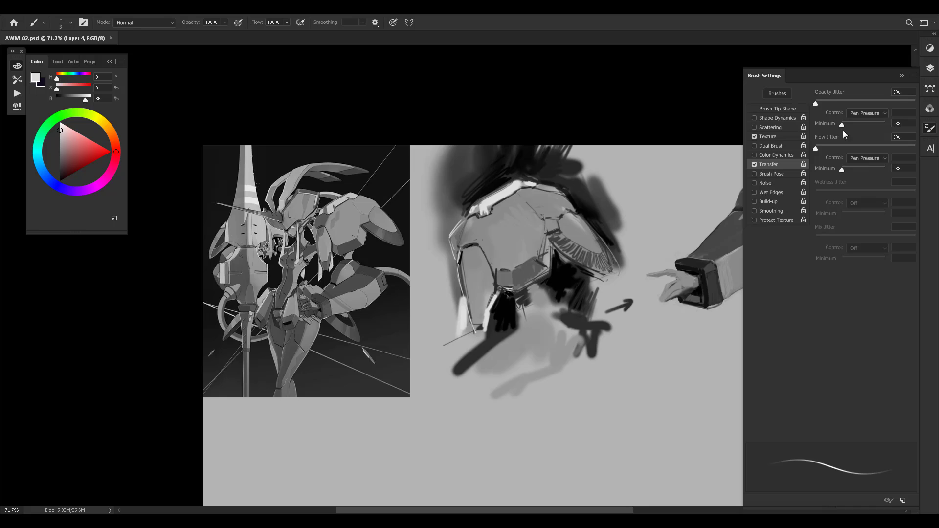
left_click(783, 136)
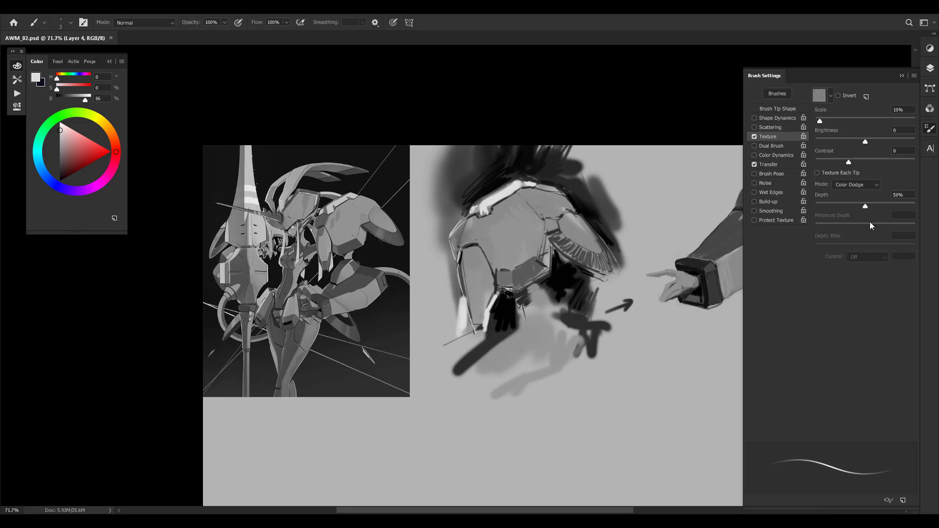
left_click(775, 164)
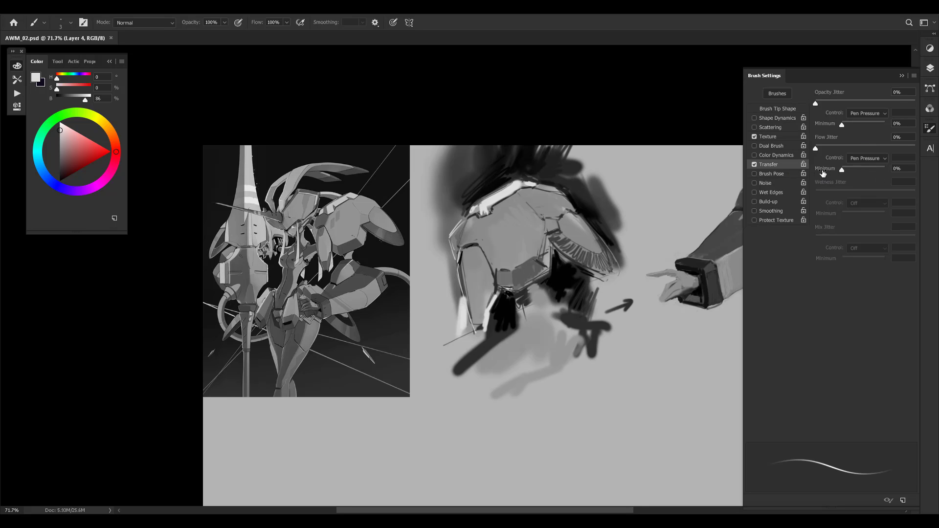
left_click(779, 137)
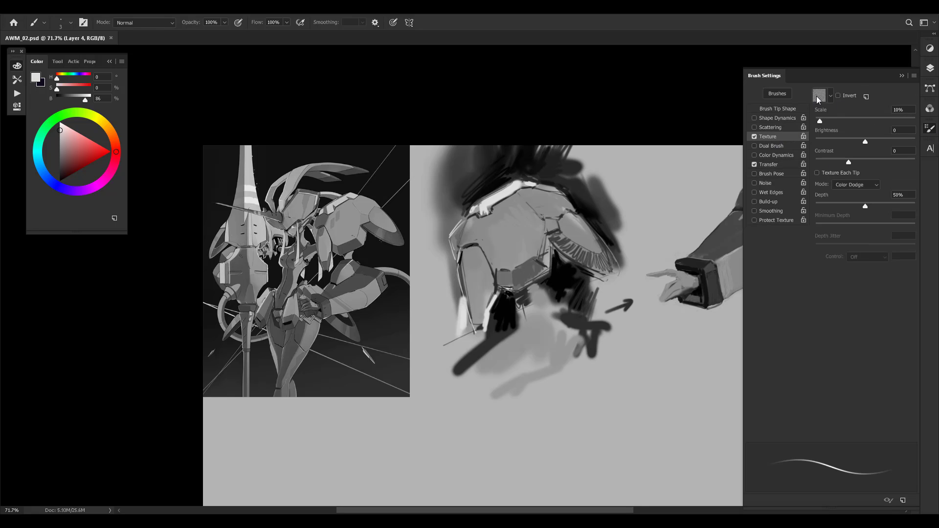
left_click(821, 96)
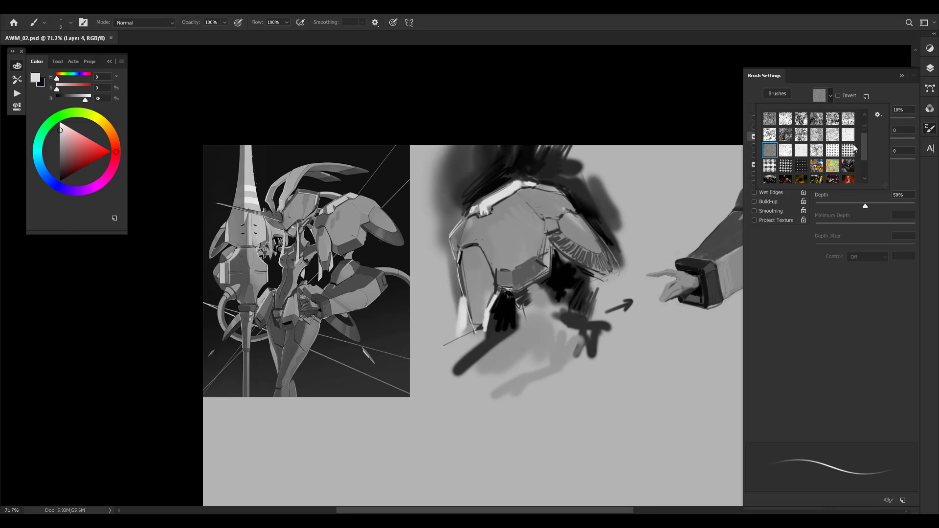
left_click(825, 97)
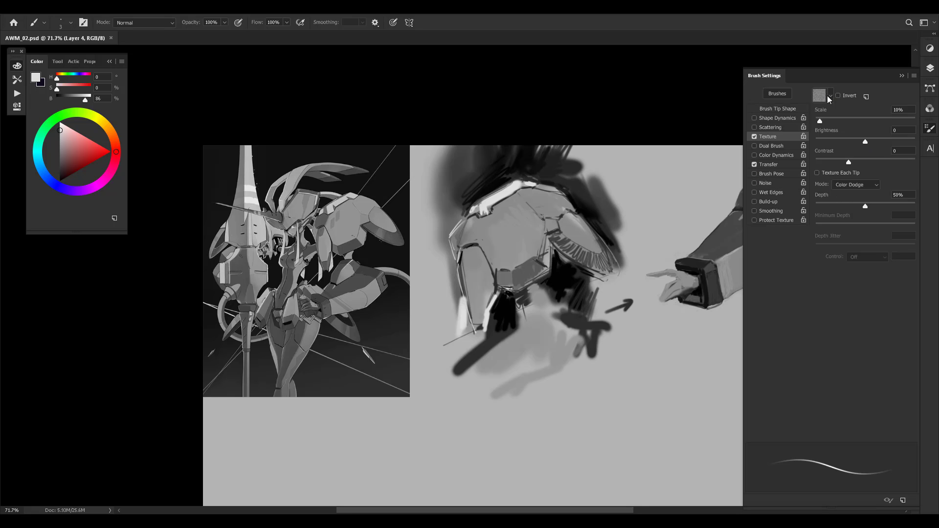
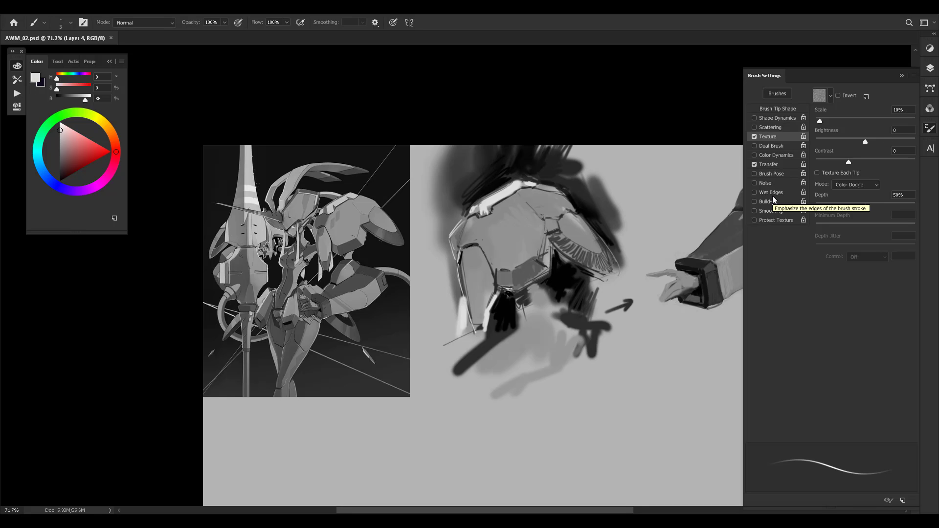
Try a size 400 brush without texture by painting a broad, soft 86% light grey stroke on the empty canvas below the arm
left_click_drag(561, 309, 520, 291)
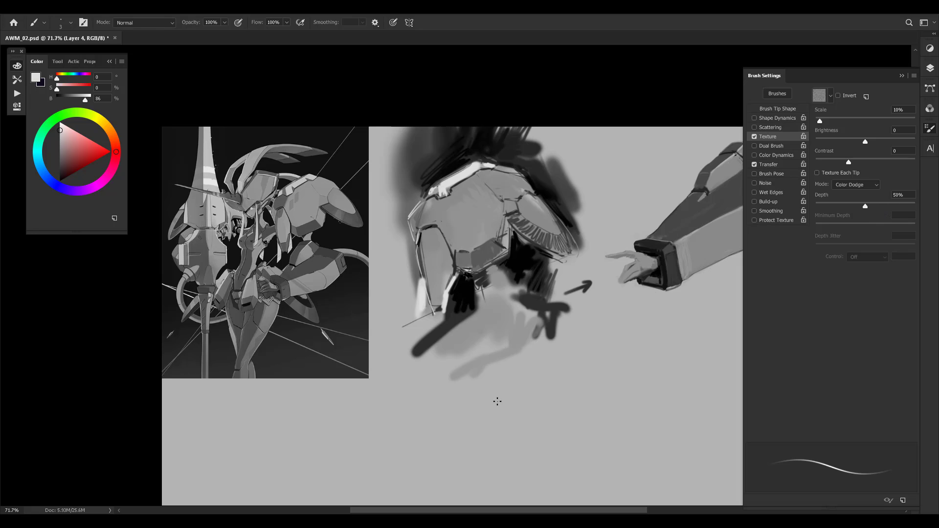
key("bracketright")
key("bracketright")
key("bracketright")
key("bracketright")
key("bracketright")
key("bracketright")
key("bracketright")
key("bracketright")
key("bracketright")
key("bracketright")
key("bracketright")
key("bracketright")
key("bracketright")
key("bracketright")
key("bracketright")
key("bracketright")
key("bracketright")
key("bracketright")
key("bracketright")
key("bracketright")
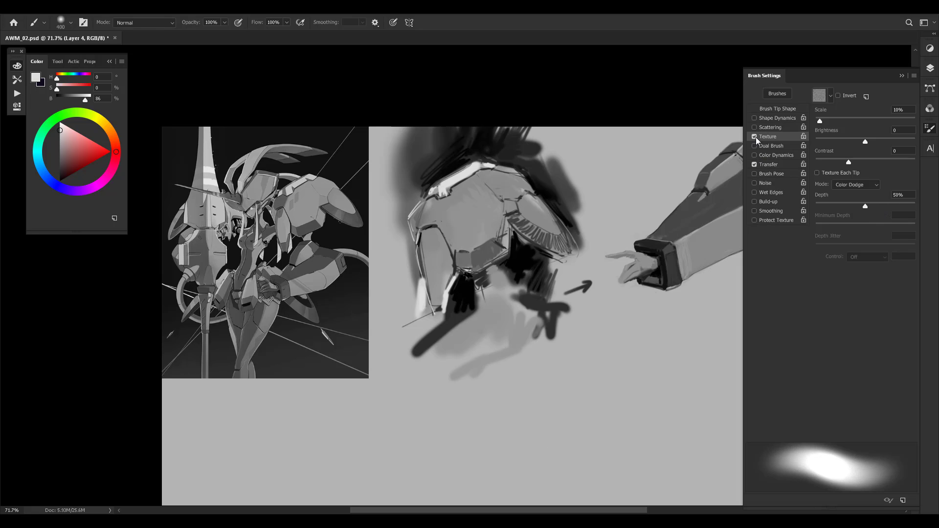
left_click(755, 137)
mouse_move(623, 377)
left_mouse_down()
mouse_move(610, 388)
mouse_move(640, 362)
left_mouse_up()
key("ctrl+z")
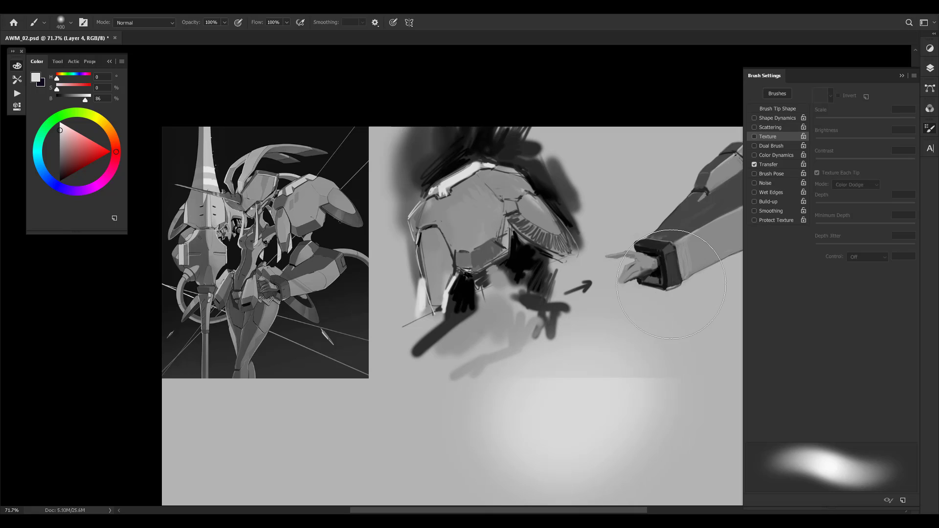
key("ctrl+z")
Sample a 22% dark grey from the arm's cuff and paint a soft test patch below the shoulder with a size 150 brush
left_click(666, 273, "alt")
key("bracketleft")
key("bracketleft")
key("bracketleft")
key("bracketleft")
key("bracketleft")
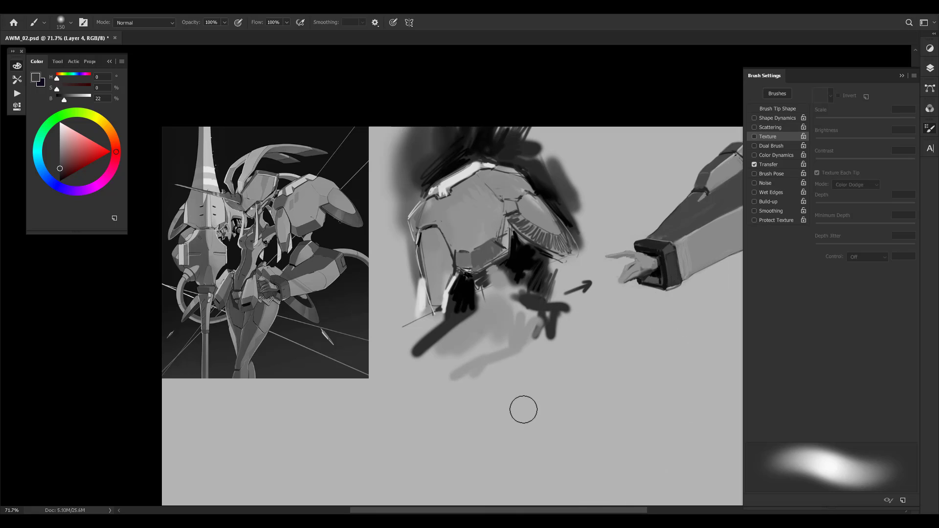
mouse_move(520, 412)
left_mouse_down()
mouse_move(562, 397)
mouse_move(527, 446)
mouse_move(544, 447)
mouse_move(586, 395)
mouse_move(520, 415)
mouse_move(590, 402)
mouse_move(591, 435)
left_mouse_up()
Carve into the test patch with the 70% background grey at brush size 90
key("bracketleft")
key("bracketleft")
key("bracketleft")
left_click(628, 418, "alt")
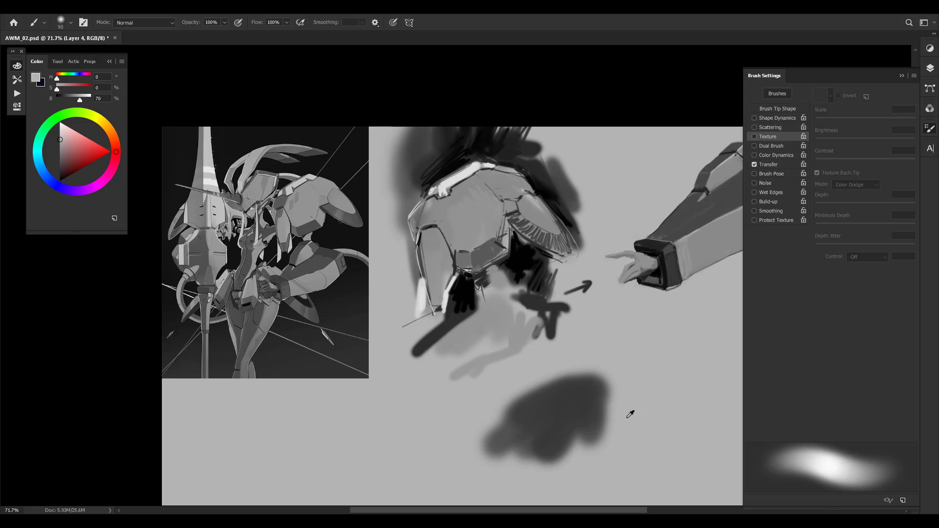
mouse_move(594, 402)
left_mouse_down()
mouse_move(568, 442)
mouse_move(548, 431)
mouse_move(574, 452)
left_mouse_up()
Undo the test patch strokes and turn the brush texture back on
key("ctrl+z")
key("ctrl+z")
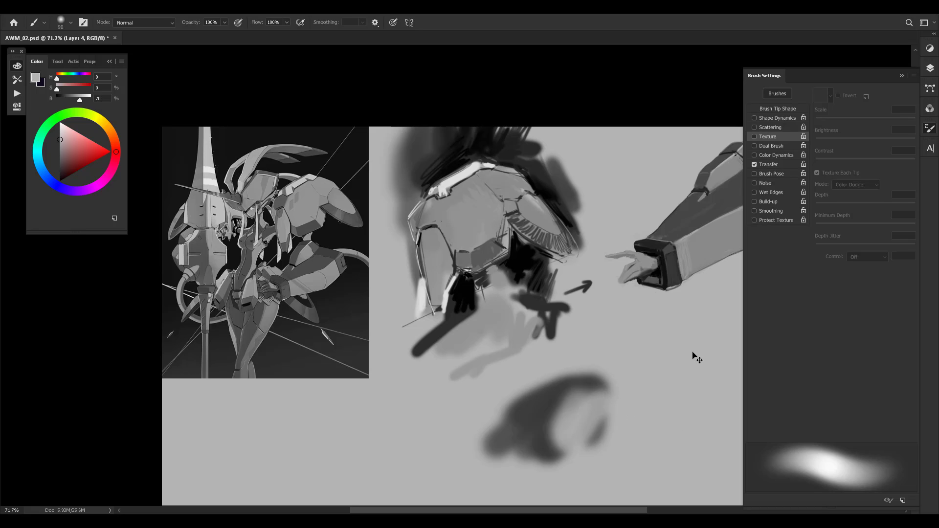
key("ctrl+z")
key("ctrl+z")
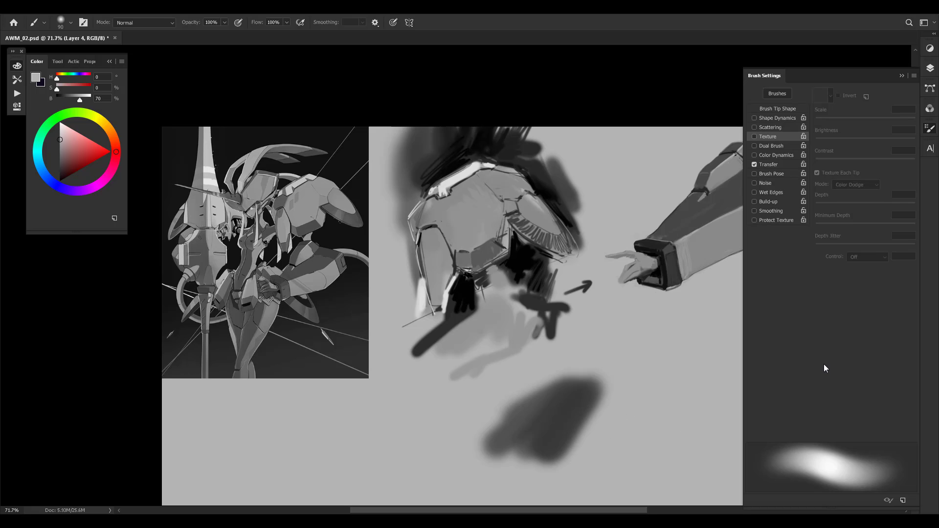
key("ctrl+z")
key("ctrl+z")
key("ctrl+z")
key("ctrl+z")
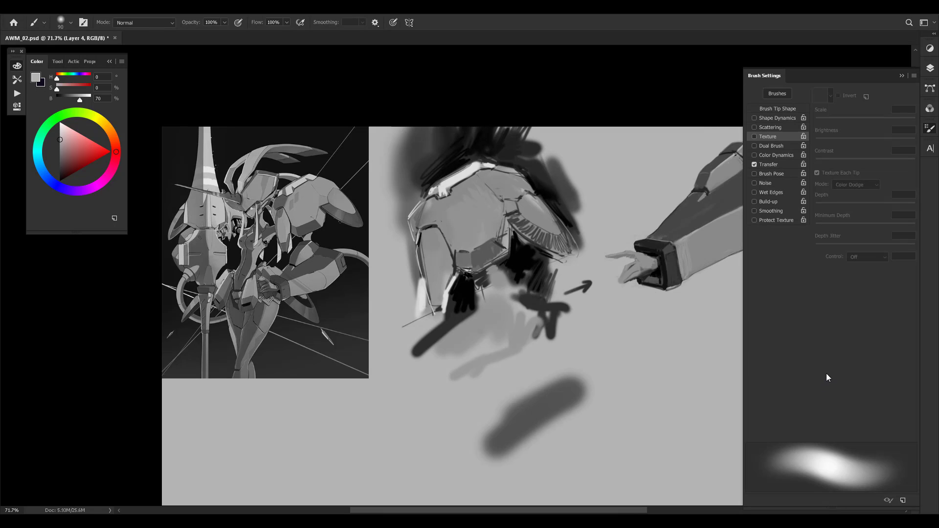
key("ctrl+z")
left_click(769, 137)
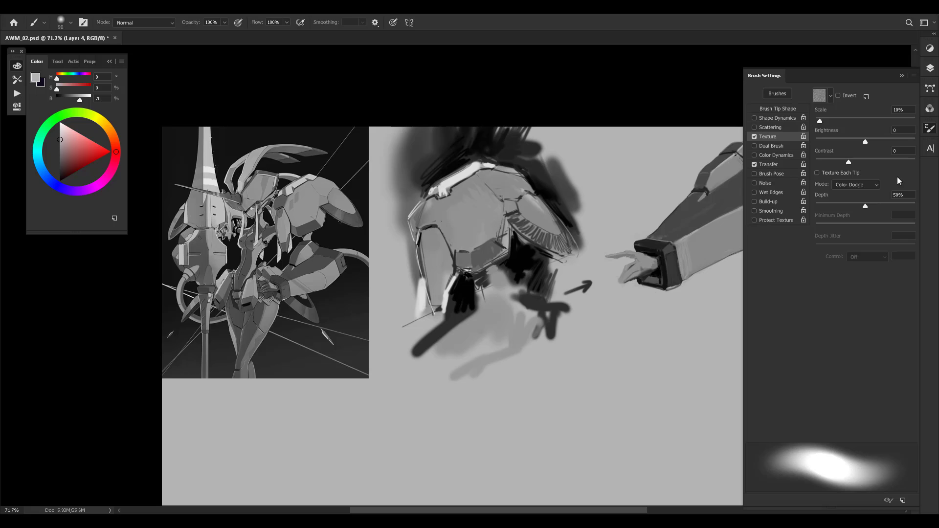
Sample the near-black beneath the fin and paint a fan of dark strokes on the empty canvas below with a size 40 brush
left_click(531, 269, "alt")
key("[")
key("[")
key("[")
key("bracketleft")
key("bracketleft")
mouse_move(590, 370)
left_mouse_down()
mouse_move(534, 402)
mouse_move(593, 430)
left_mouse_up()
mouse_move(558, 406)
left_mouse_down()
mouse_move(548, 435)
mouse_move(505, 415)
mouse_move(484, 422)
left_mouse_up()
left_click_drag(597, 418, 539, 442)
left_click_drag(608, 414, 595, 455)
mouse_move(628, 392)
left_mouse_down()
mouse_move(609, 430)
mouse_move(655, 416)
left_mouse_up()
mouse_move(615, 383)
left_mouse_down()
mouse_move(685, 389)
mouse_move(689, 372)
left_mouse_up()
Sample a 23% grey from the dark fan and draw progressively finer strokes across its upper ridge
left_click(619, 388, "alt")
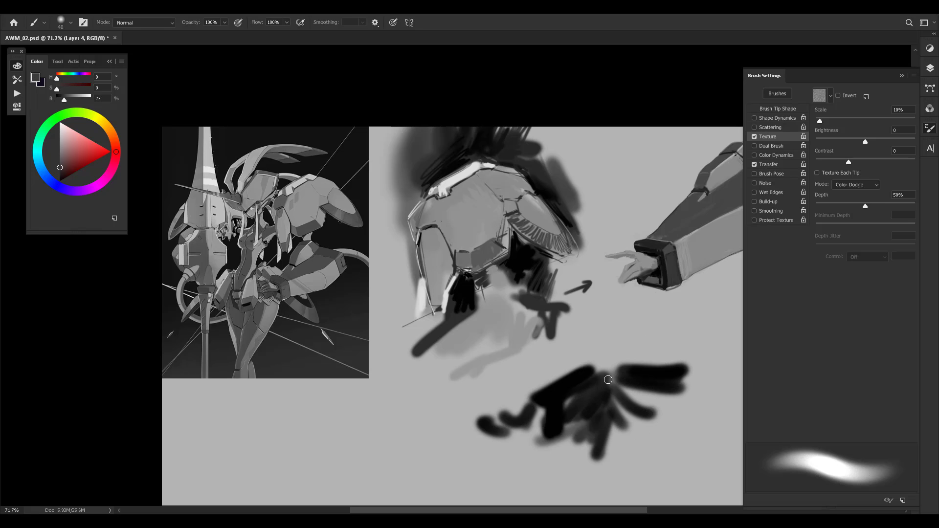
key("bracketleft")
key("bracketleft")
mouse_move(611, 371)
left_mouse_down()
mouse_move(592, 394)
mouse_move(541, 389)
mouse_move(558, 389)
left_mouse_up()
key("bracketleft")
mouse_move(605, 371)
left_mouse_down()
mouse_move(605, 406)
mouse_move(621, 416)
mouse_move(587, 396)
left_mouse_up()
left_click(608, 403, "alt")
key("bracketleft")
Sample an 87% light grey from the shoulder's top highlight and scribble fine highlights around the fan's peak and along its upper strokes
left_click(606, 355, "alt")
left_click(481, 199, "alt")
left_click_drag(480, 199, 465, 175)
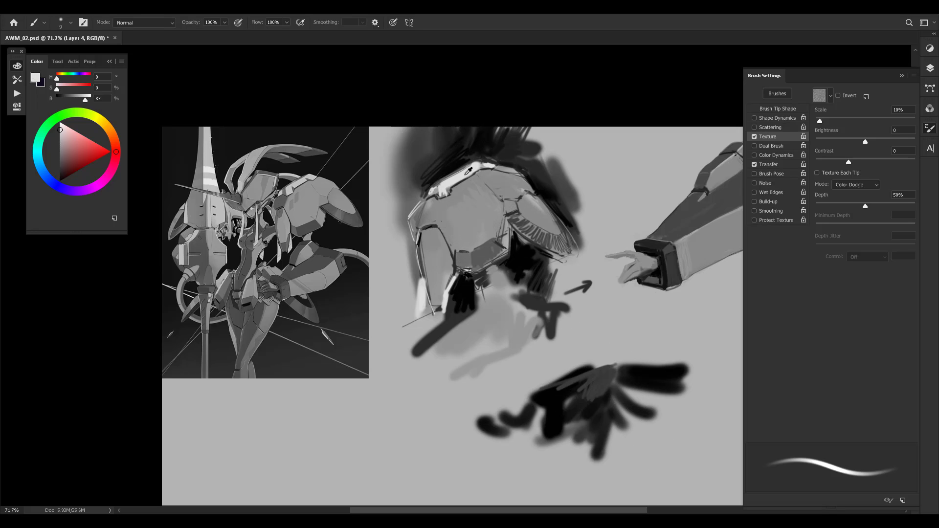
key("bracketright")
mouse_move(592, 378)
left_mouse_down()
mouse_move(566, 386)
mouse_move(593, 371)
left_mouse_up()
mouse_move(607, 369)
left_mouse_down()
mouse_move(600, 398)
mouse_move(594, 384)
mouse_move(599, 373)
mouse_move(599, 393)
mouse_move(608, 375)
mouse_move(615, 404)
left_mouse_up()
key("bracketleft")
key("bracketleft")
key("bracketleft")
key("bracketleft")
key("bracketleft")
key("bracketleft")
key("bracketleft")
key("bracketleft")
key("bracketright")
mouse_move(615, 373)
left_mouse_down()
mouse_move(619, 395)
mouse_move(626, 392)
left_mouse_up()
key("bracketright")
key("bracketright")
left_click_drag(617, 376, 673, 385)
Sample a tone from the middle of the fan, enlarge the brush and add grey strokes along its lower edge
left_click(580, 400, "alt")
key("bracketright")
key("bracketright")
key("bracketright")
key("bracketright")
key("bracketright")
key("bracketright")
key("bracketright")
left_click_drag(533, 417, 503, 445)
left_click_drag(578, 431, 587, 468)
Fill the gaps between the fan's right-hand strokes with soft dark shading, using a progressively larger brush
key("bracketleft")
key("bracketleft")
mouse_move(613, 424)
left_mouse_down()
mouse_move(608, 451)
mouse_move(658, 419)
mouse_move(636, 426)
left_mouse_up()
key("bracketright")
key("bracketright")
key("bracketright")
key("bracketright")
key("bracketright")
key("bracketright")
key("bracketright")
key("bracketright")
key("bracketright")
Sample the dark tone from the fan's soft shading, reduce the brush and add strokes across the fan's left part
left_click(648, 409, "alt")
key("bracketleft")
key("bracketleft")
key("bracketleft")
key("bracketleft")
key("bracketleft")
key("bracketleft")
key("bracketleft")
mouse_move(554, 406)
left_mouse_down()
mouse_move(549, 456)
mouse_move(534, 434)
left_mouse_up()
key("bracketright")
left_click_drag(543, 397, 524, 440)
Sample a 35% dark grey from the fan's middle, reduce the brush and sketch fine lines across the fan's lower part
left_click(574, 427, "alt")
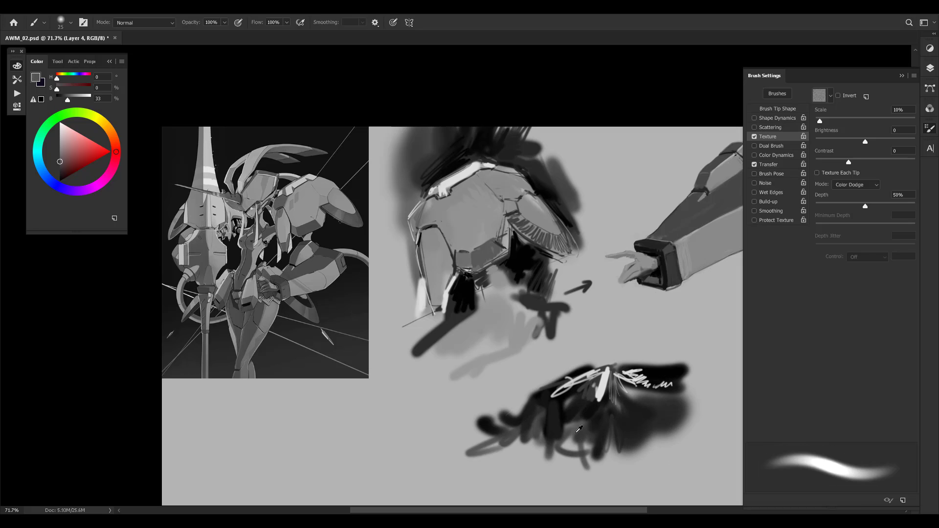
left_click(582, 420, "alt")
key("bracketleft")
key("bracketleft")
key("bracketleft")
key("bracketleft")
key("bracketleft")
key("bracketleft")
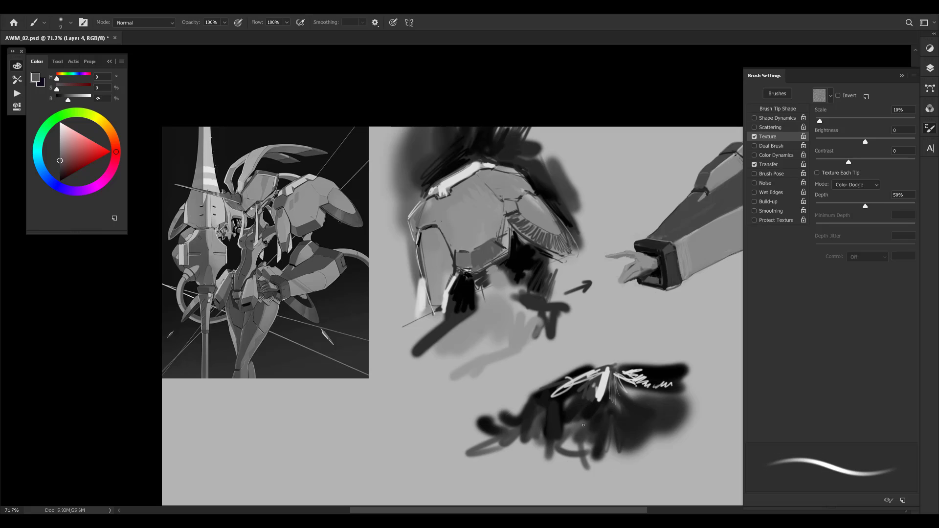
mouse_move(576, 426)
left_mouse_down()
mouse_move(613, 422)
mouse_move(568, 427)
mouse_move(626, 424)
mouse_move(595, 450)
left_mouse_up()
key("bracketleft")
mouse_move(621, 426)
left_mouse_down()
mouse_move(593, 445)
mouse_move(562, 422)
left_mouse_up()
key("bracketright")
key("bracketright")
Lasso and delete the fan-shaped test strokes below the painting, clear the selection and save the document
key("l")
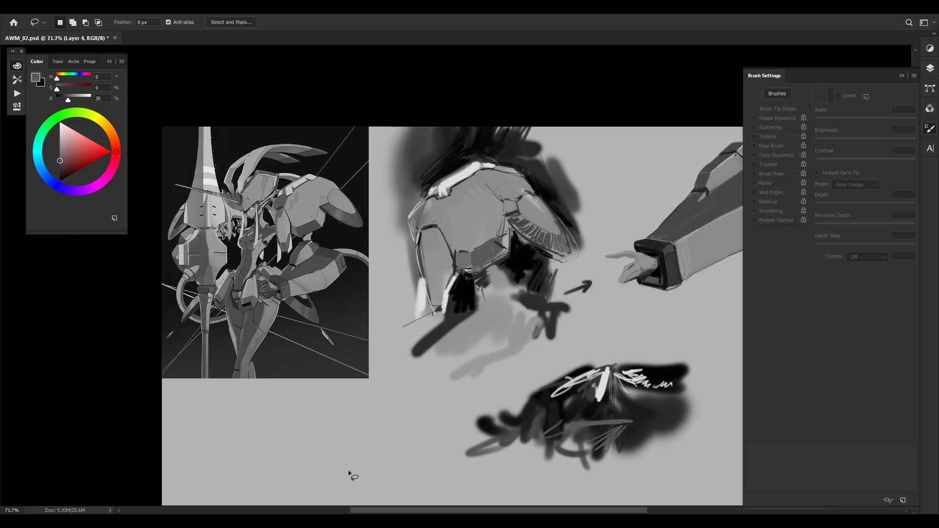
mouse_move(344, 474)
left_mouse_down()
mouse_move(535, 387)
mouse_move(713, 352)
mouse_move(414, 401)
left_mouse_up()
key("Delete")
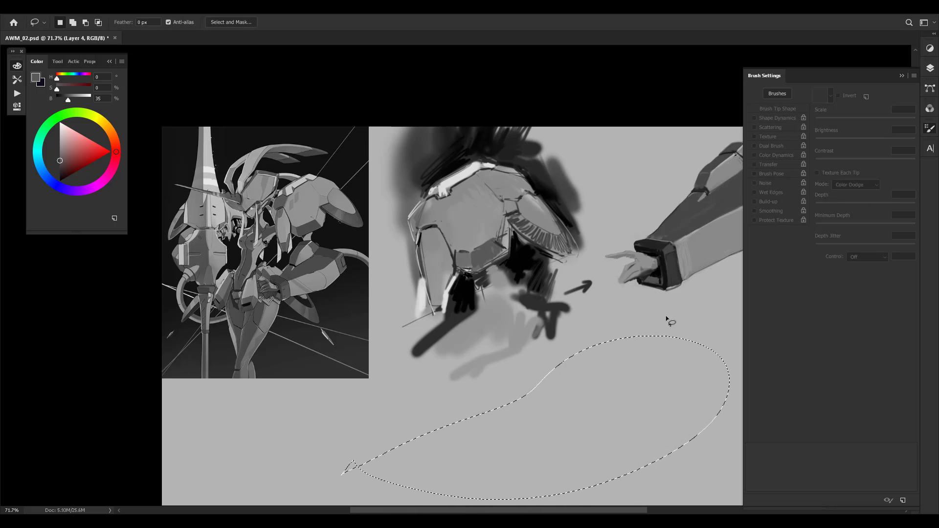
key("ctrl+d")
left_click_drag(509, 391, 441, 419)
key("ctrl+d")
key("ctrl+s")
left_click_drag(607, 273, 560, 292)
left_click_drag(576, 360, 541, 335)
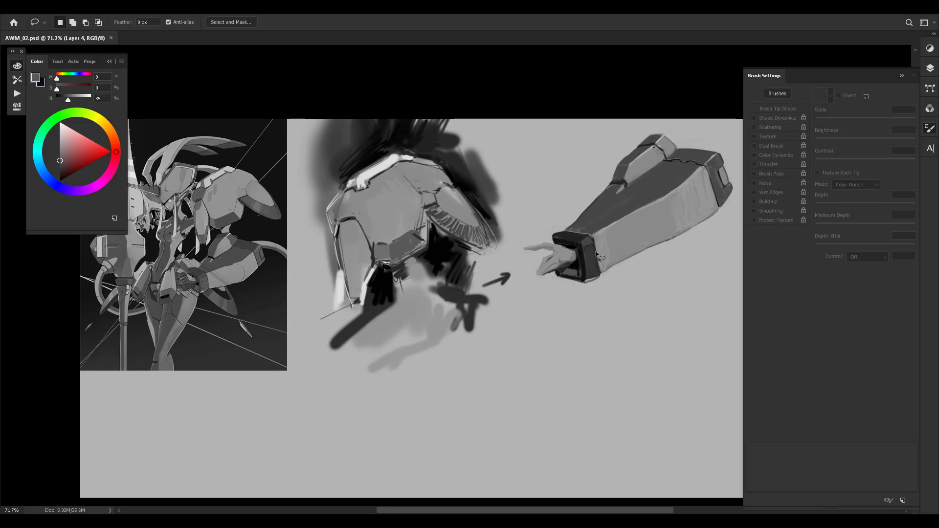
scroll(641, 244, "up", 3)
mouse_move(683, 198)
left_mouse_down()
mouse_move(581, 257)
mouse_move(668, 217)
mouse_move(591, 230)
mouse_move(609, 237)
mouse_move(538, 264)
left_mouse_up()
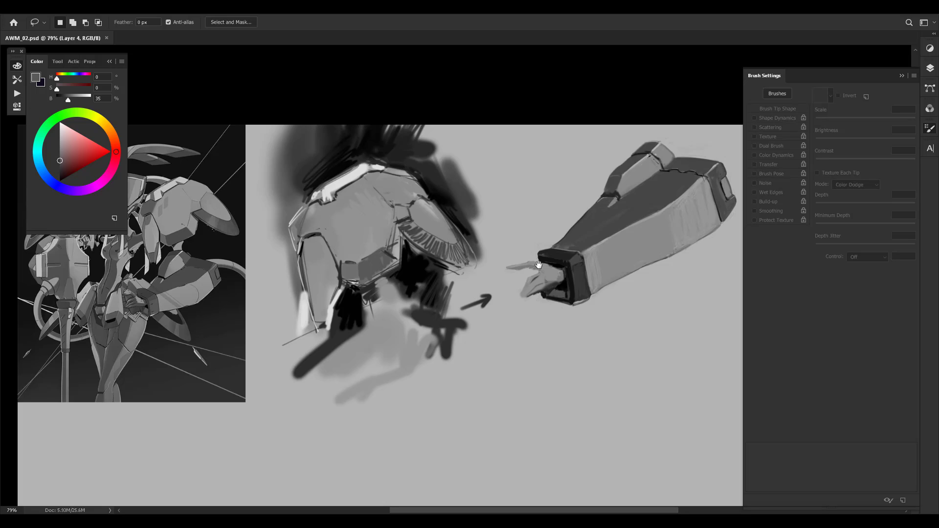
mouse_move(441, 358)
left_mouse_down()
mouse_move(457, 348)
mouse_move(393, 347)
mouse_move(448, 350)
left_mouse_up()
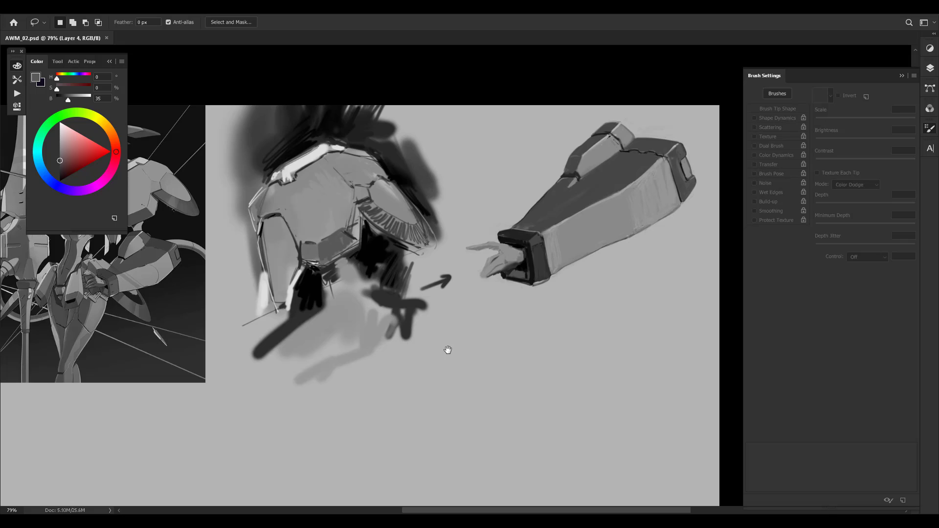
Return to the brush, sample the 70% background grey and paint along the outer edge of the dark diagonal stroke below the shoulder
key("b")
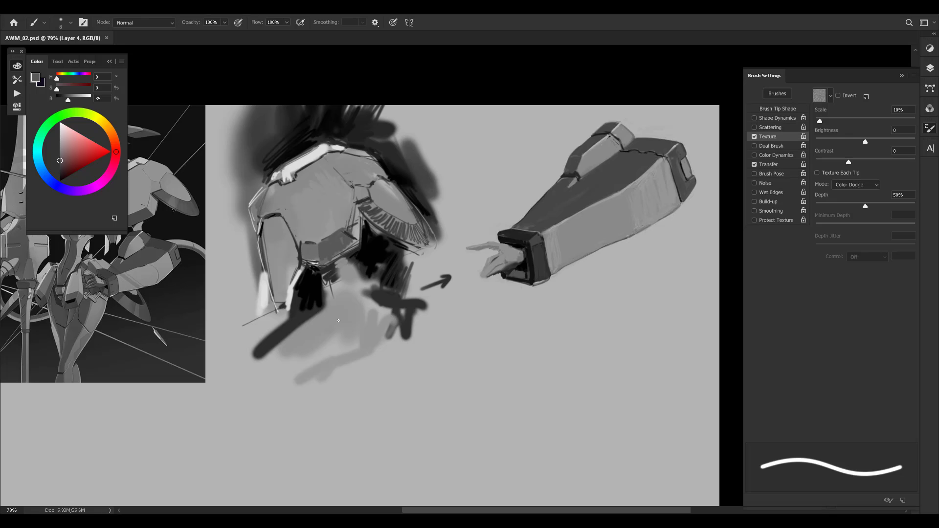
key("]")
left_click_drag(332, 303, 371, 322)
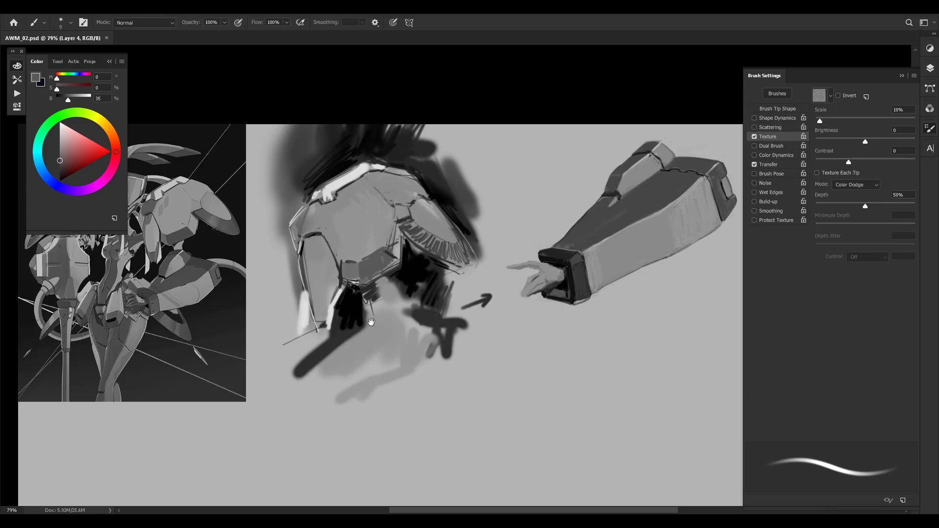
mouse_move(316, 346)
left_mouse_down()
mouse_move(336, 351)
mouse_move(392, 398)
mouse_move(418, 322)
left_mouse_up()
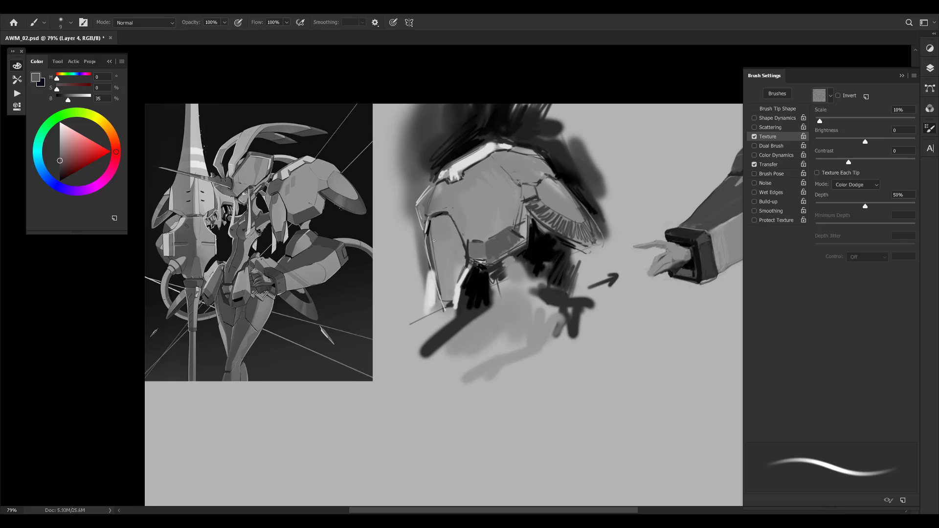
left_click_drag(402, 358, 396, 361)
left_click(394, 314, "alt")
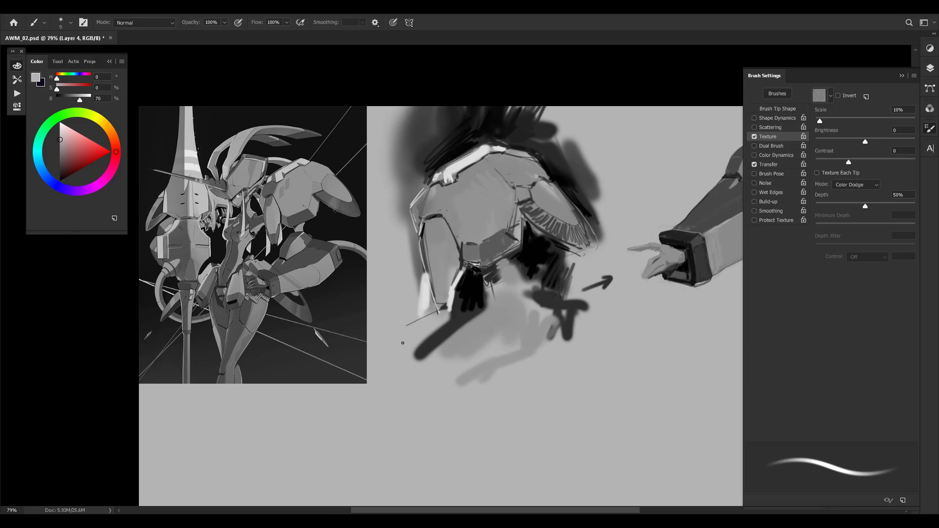
left_click_drag(423, 326, 378, 374)
left_click_drag(475, 332, 586, 323)
left_click_drag(527, 311, 472, 310)
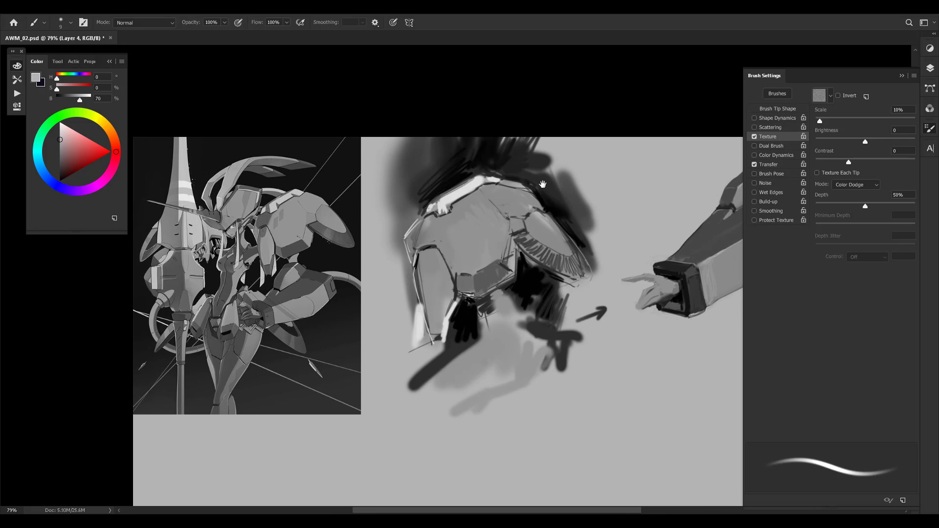
left_click_drag(570, 291, 452, 301)
left_click_drag(603, 254, 522, 263)
left_click_drag(530, 325, 619, 304)
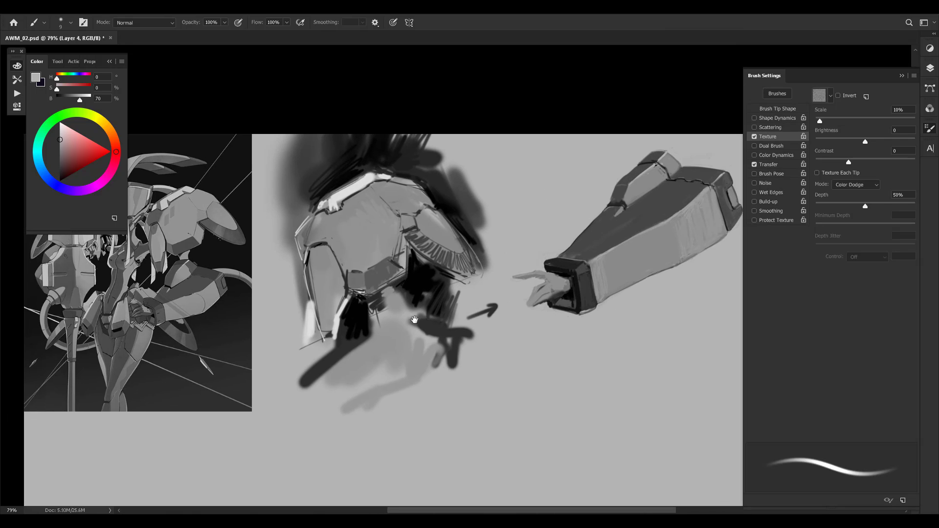
mouse_move(415, 320)
left_mouse_down()
mouse_move(519, 321)
mouse_move(524, 298)
left_mouse_up()
Sample an 8% near-black from the gap under the shoulder and darken the diagonal stroke and the forked stroke beneath the fin
left_click(466, 338, "alt")
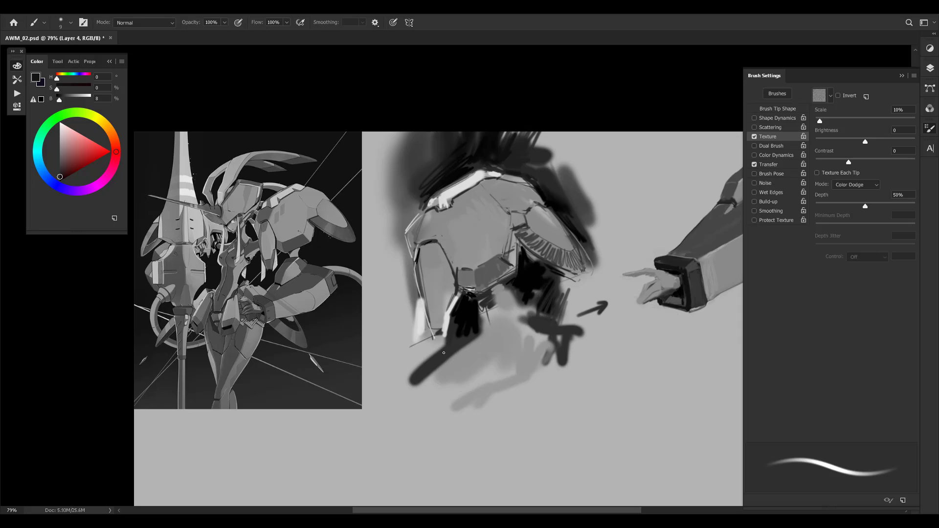
left_click_drag(403, 392, 468, 342)
left_click_drag(559, 329, 540, 362)
key("ctrl+z")
Sample the dark tones beneath the fin and extend its shadow down to the forked stroke with a 7% near-black
left_click(547, 352, "alt")
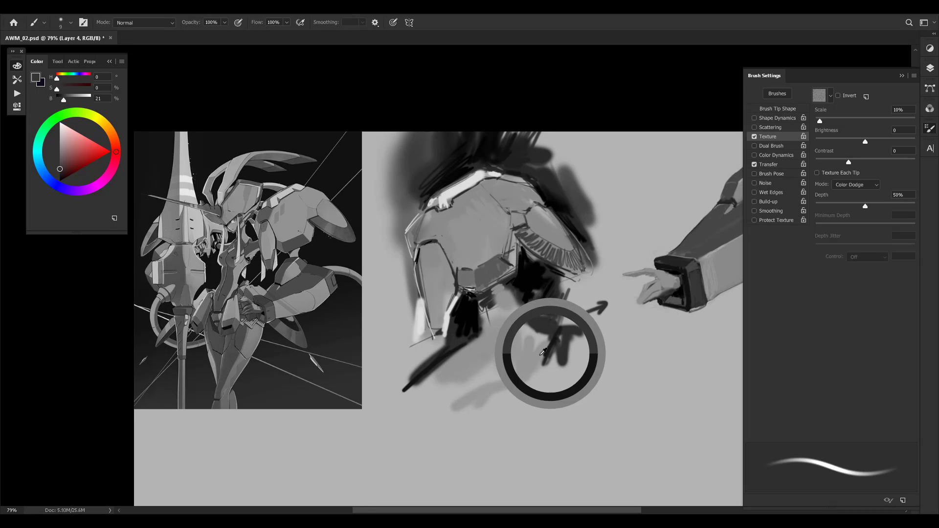
left_click(553, 351, "alt")
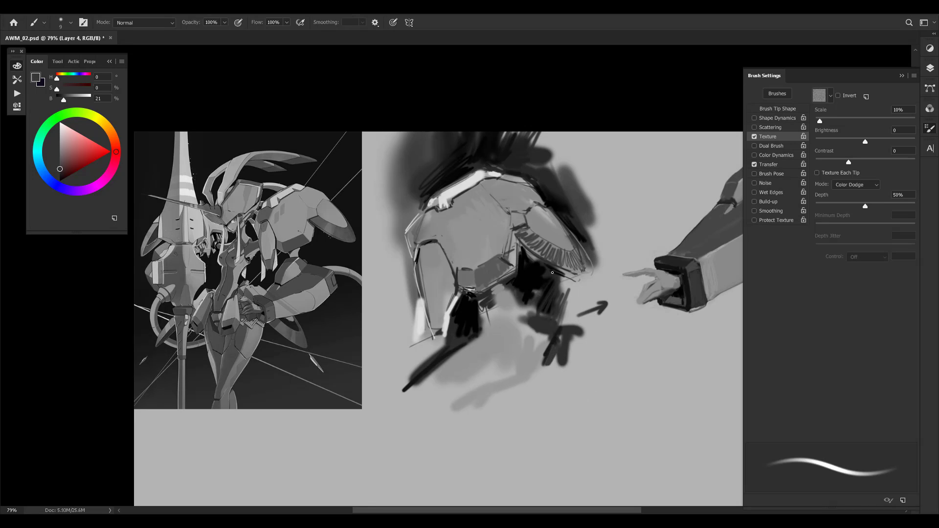
left_click(562, 325, "alt")
left_click(543, 298, "alt")
left_click_drag(536, 326, 549, 337)
left_click_drag(538, 297, 534, 336)
key("bracketright")
key("bracketright")
key("bracketright")
key("bracketright")
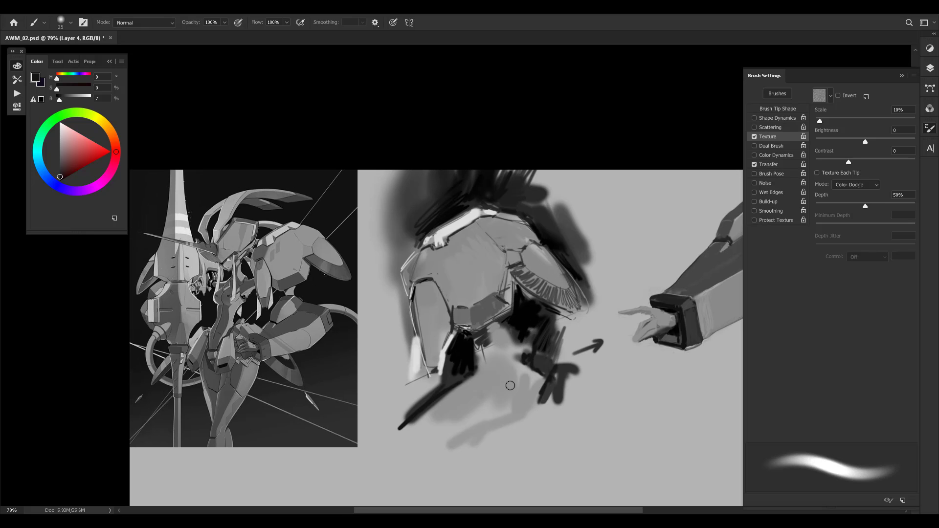
key("bracketright")
key("bracketright")
key("bracketright")
left_click_drag(558, 378, 456, 379)
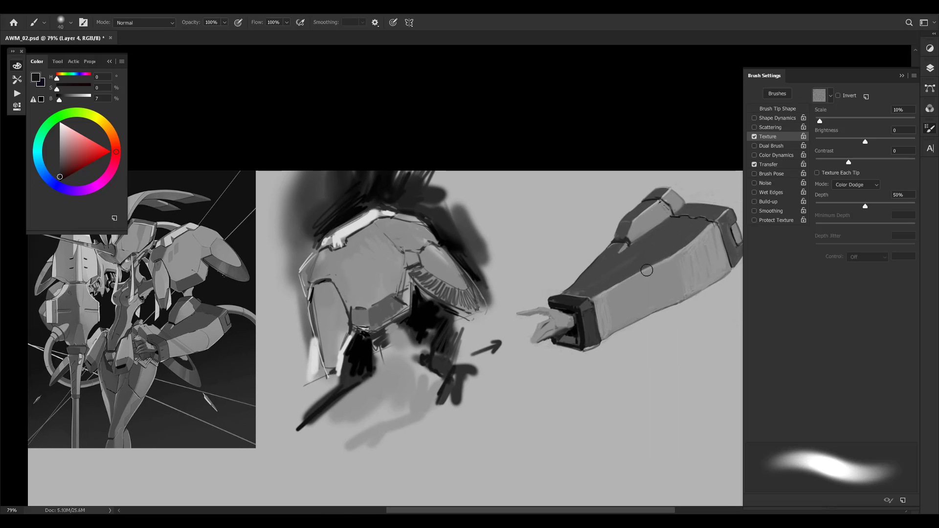
Reduce the brush to size 7, sample a 52% mid grey and touch up the shoulder's edge above the fin
key("bracketleft")
key("bracketleft")
key("bracketleft")
key("bracketleft")
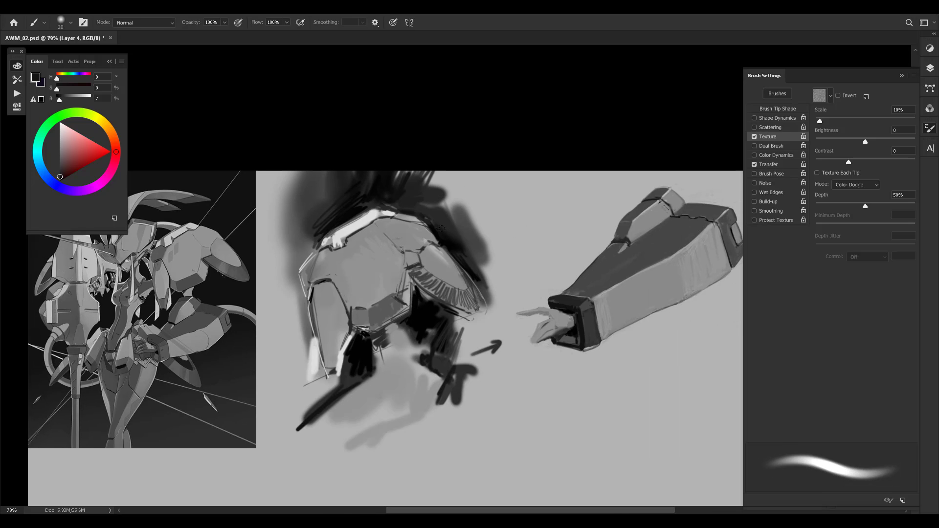
left_click(415, 267, "alt")
key("bracketleft")
key("bracketleft")
key("bracketleft")
key("bracketleft")
key("bracketleft")
left_click(433, 235, "alt")
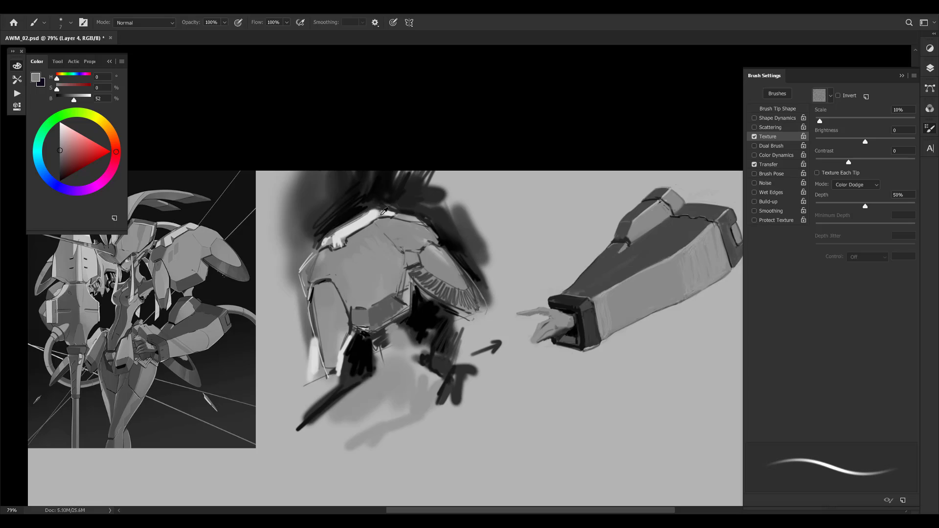
Sample the 85% highlight and the 23% dark background to refine the upper contour of the shoulder's highlight strip
left_click(384, 211, "alt")
left_click(336, 239, "alt")
key("bracketleft")
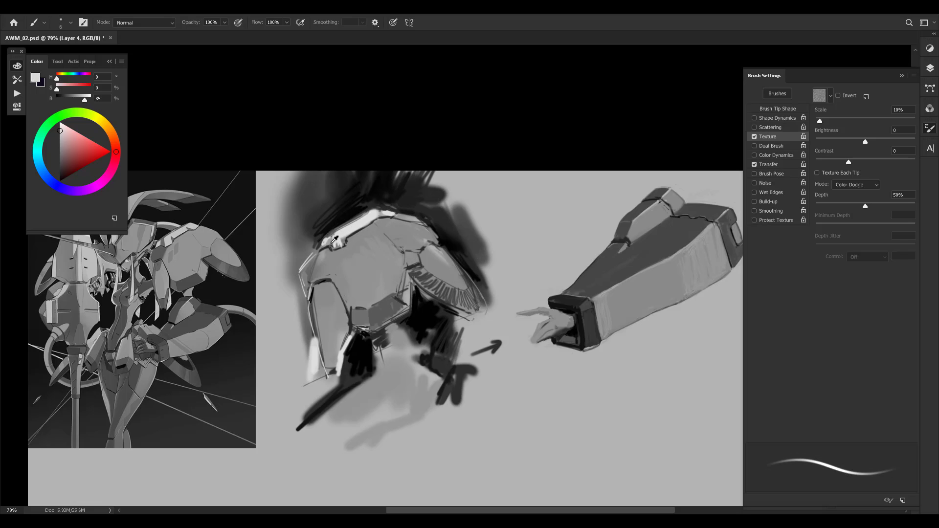
left_click(343, 223, "alt")
key("bracketright")
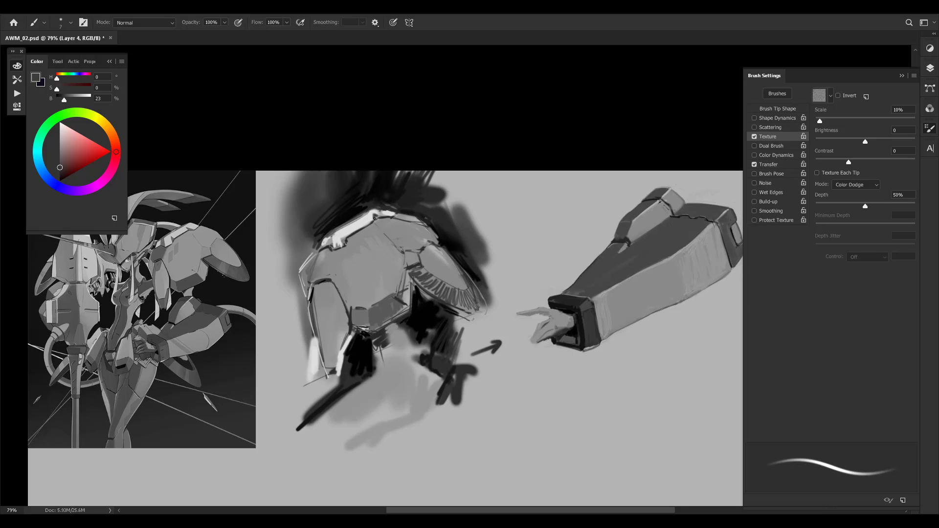
Sample in-between greys around the highlight strip's peak and blend its tip into the shoulder with a smaller brush
left_click(375, 215, "alt")
key("bracketleft")
left_click(381, 210, "alt")
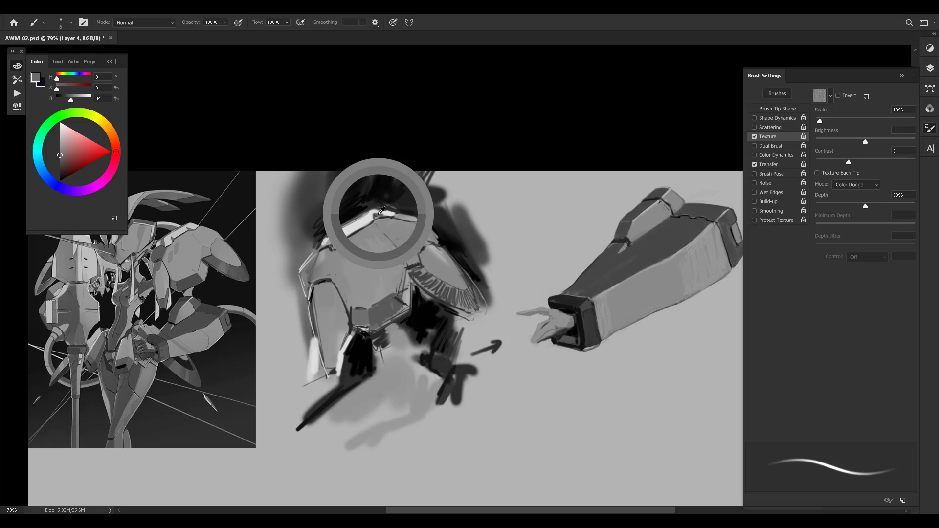
left_click(389, 209, "alt")
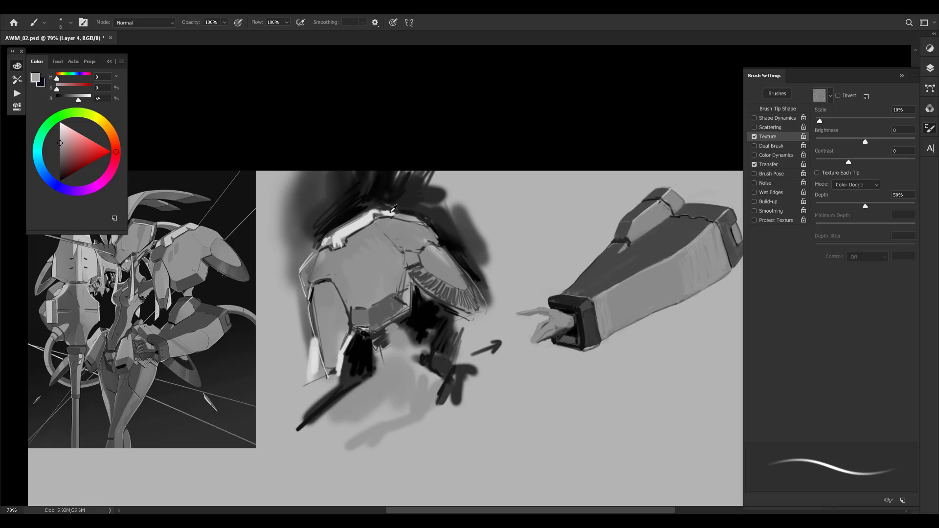
left_click(389, 208, "alt")
left_click(396, 199, "alt")
Add small dark details at the highlight strip's end with a sampled 1% black, and touch them up with a 56% grey
left_click(384, 223, "alt")
left_click(345, 239, "alt")
left_click(357, 342, "alt")
key("bracketleft")
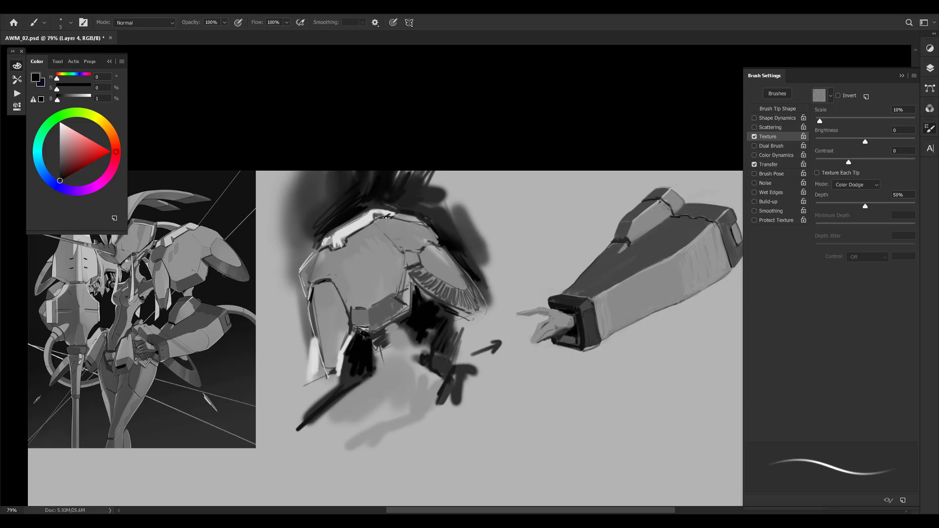
left_click(386, 219, "alt")
key("bracketright")
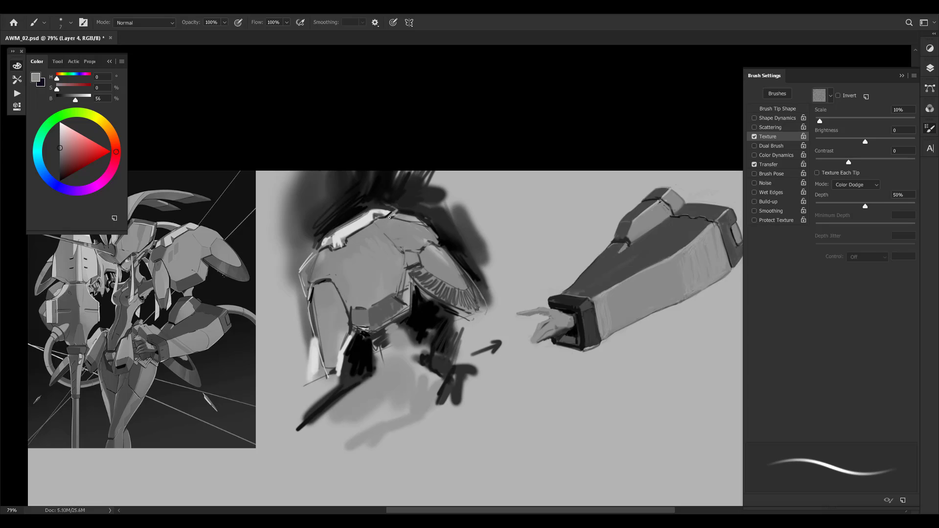
key("bracketleft")
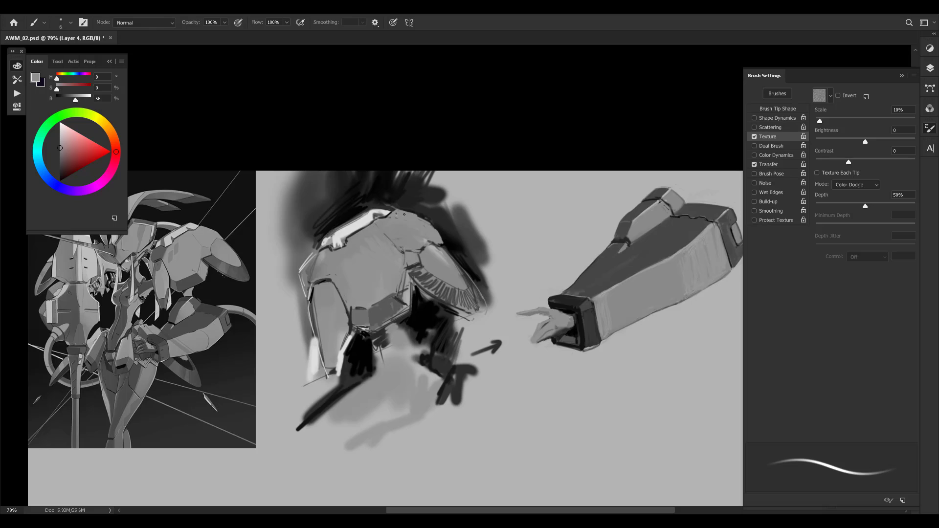
Flip the canvas view horizontally to check the painting, and restore its original orientation
key("ctrl+shift+h")
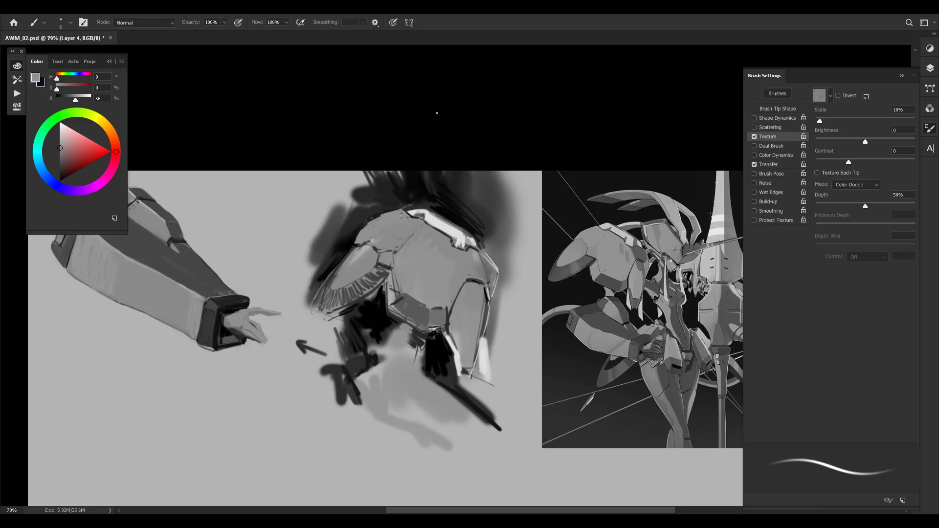
key("ctrl+shift+h")
left_click_drag(440, 289, 527, 242)
left_click_drag(589, 202, 549, 213)
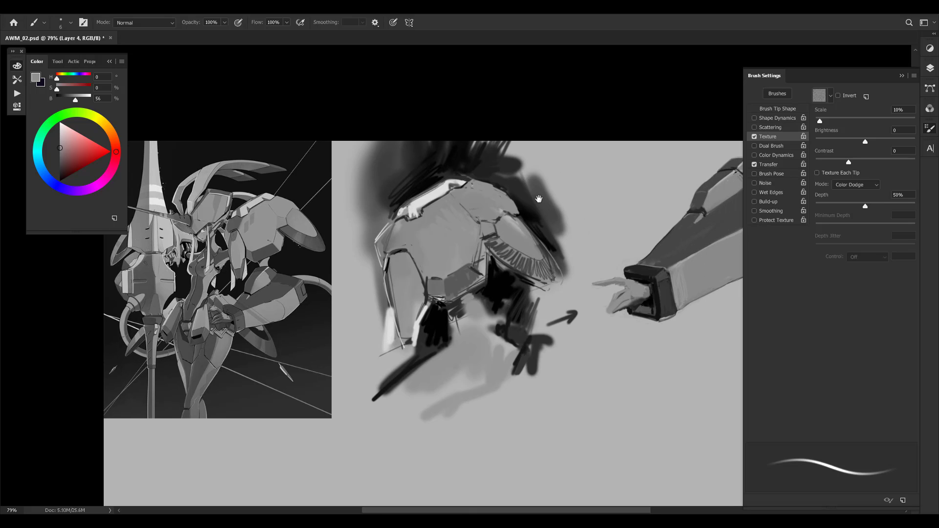
Sample tones around the shoulder's long front plate and touch up its lower edge with a 30% dark grey
left_click(426, 333, "alt")
left_click(409, 333, "alt")
left_click(391, 302, "alt")
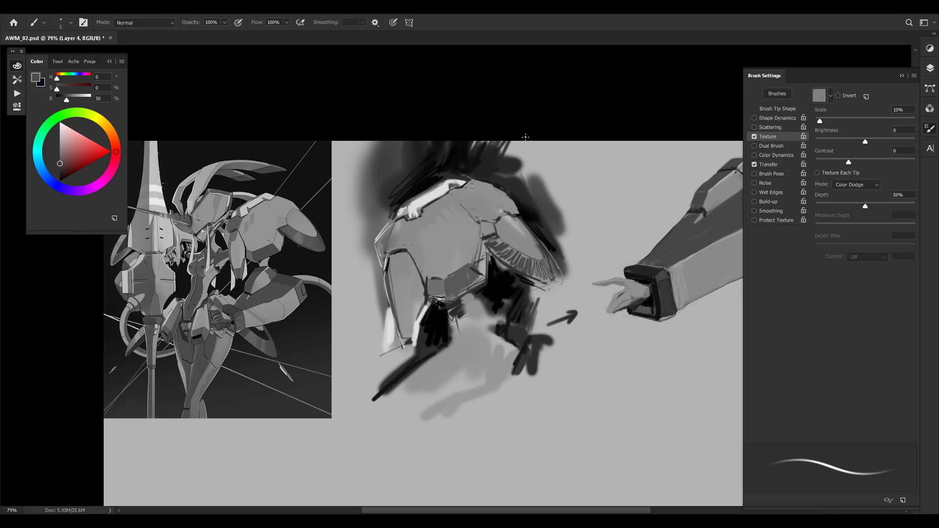
Sample greys from the dark backdrop behind the shoulder and extend it outward above the fin with a large soft brush
left_click(509, 164, "alt")
key("]")
key("]")
key("]")
key("]")
key("]")
key("]")
key("]")
key("]")
key("]")
key("]")
key("]")
key("]")
mouse_move(511, 161)
left_mouse_down()
mouse_move(536, 138)
mouse_move(529, 182)
mouse_move(528, 132)
mouse_move(518, 172)
left_mouse_up()
left_click(519, 160, "alt")
left_click(524, 149, "alt")
key("[")
key("[")
left_click(522, 191, "alt")
mouse_move(556, 146)
left_mouse_down()
mouse_move(536, 186)
mouse_move(552, 172)
mouse_move(540, 200)
left_mouse_up()
Soften the outer edge of the backdrop above the fin using sampled 27% and 43% greys and a soft brush
key("]")
key("]")
key("]")
key("]")
left_click(532, 199, "alt")
key("[")
left_click(530, 193, "alt")
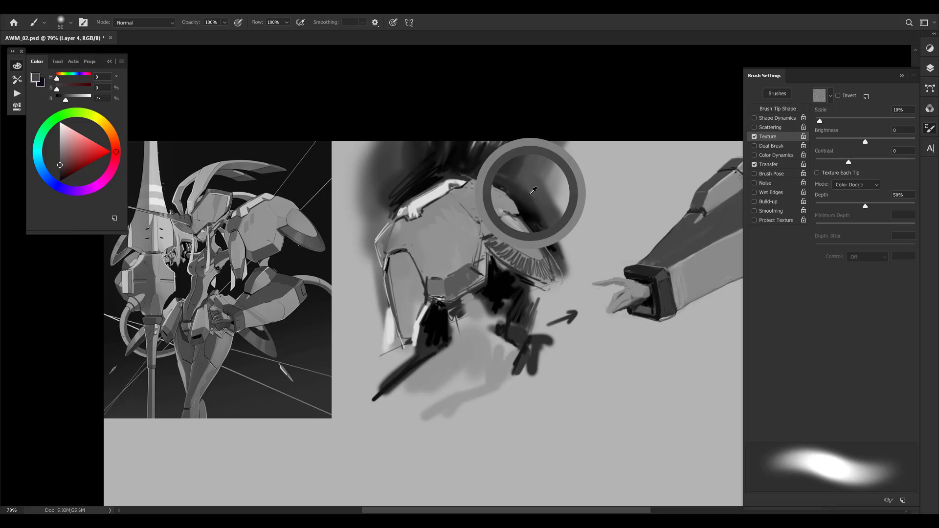
key("[")
key("[")
key("[")
key("[")
left_click(553, 158, "alt")
left_click_drag(563, 149, 549, 198)
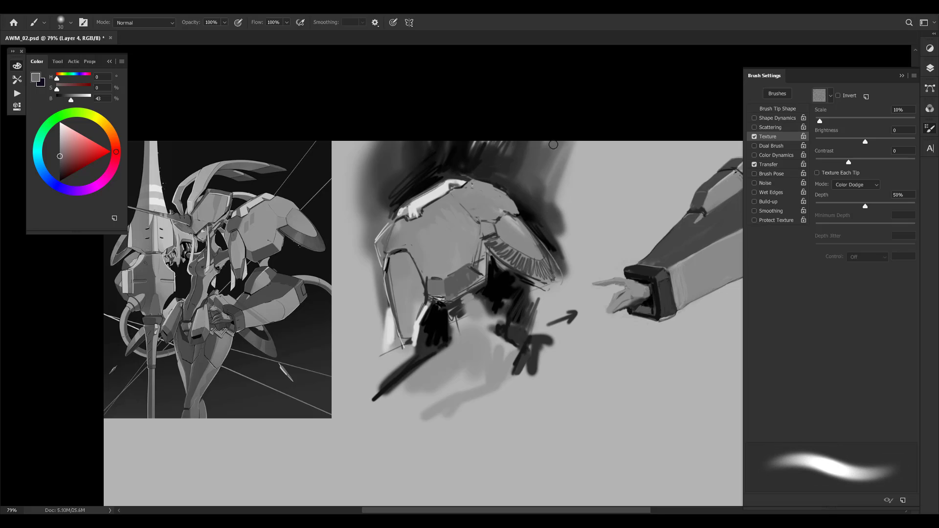
key("bracketright")
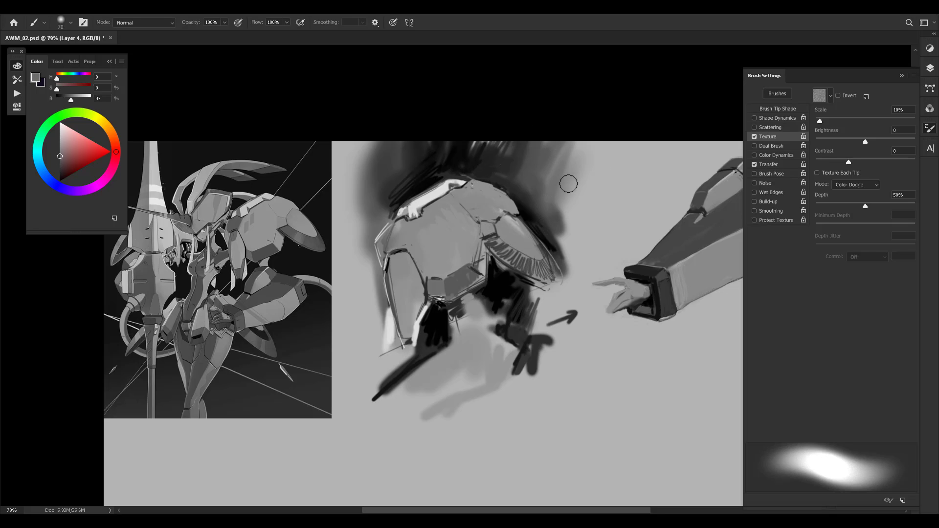
Darken the contour along the fin's outer edge with a sampled 2% black and a progressively thinner brush
left_click(534, 199, "alt")
key("bracketleft")
key("bracketleft")
key("bracketleft")
key("bracketleft")
key("bracketleft")
key("bracketleft")
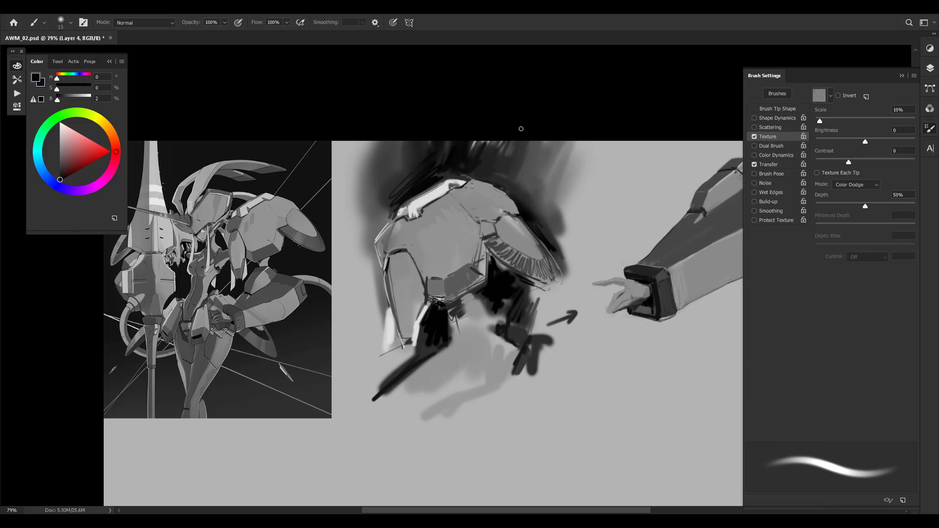
key("bracketleft")
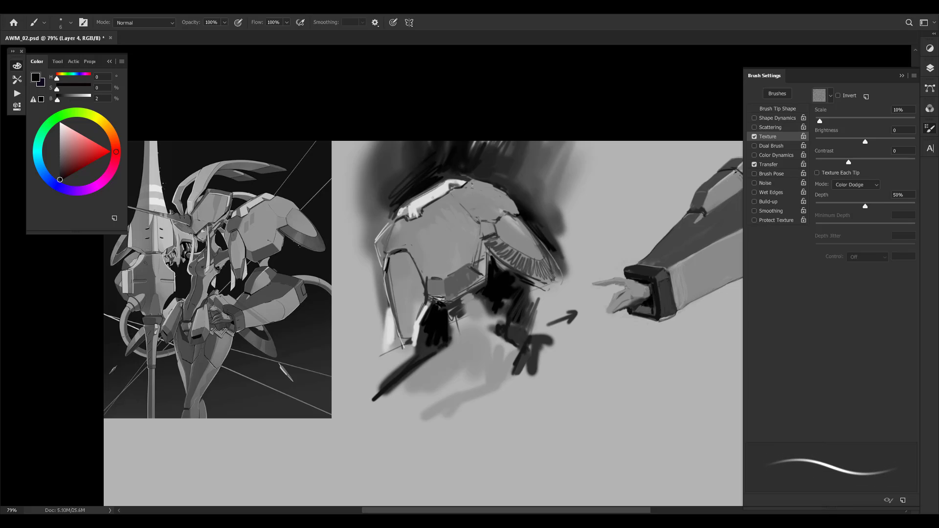
key("bracketleft")
key("bracketleft")
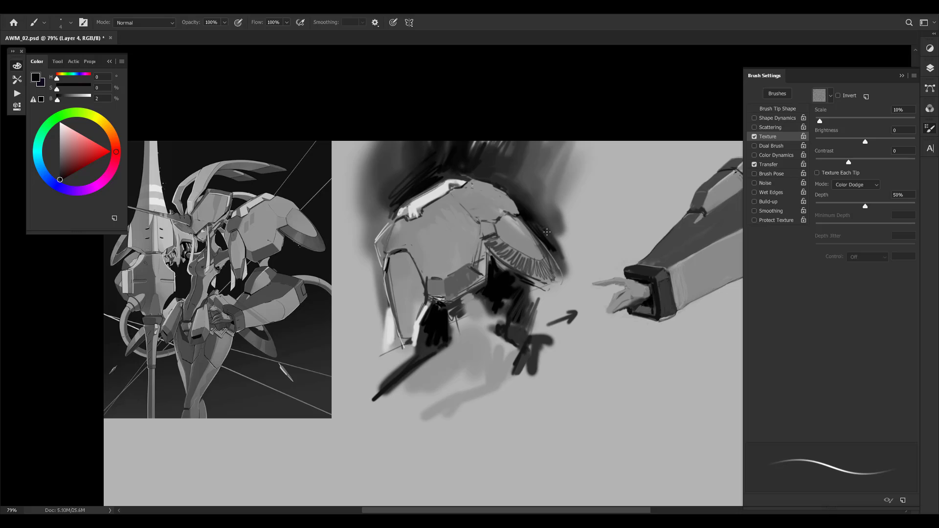
Sharpen the fin's lower tip with a sampled 1% black and a thin brush, and touch it up with a 35% grey
left_click(494, 258, "alt")
key("bracketright")
key("bracketright")
key("bracketright")
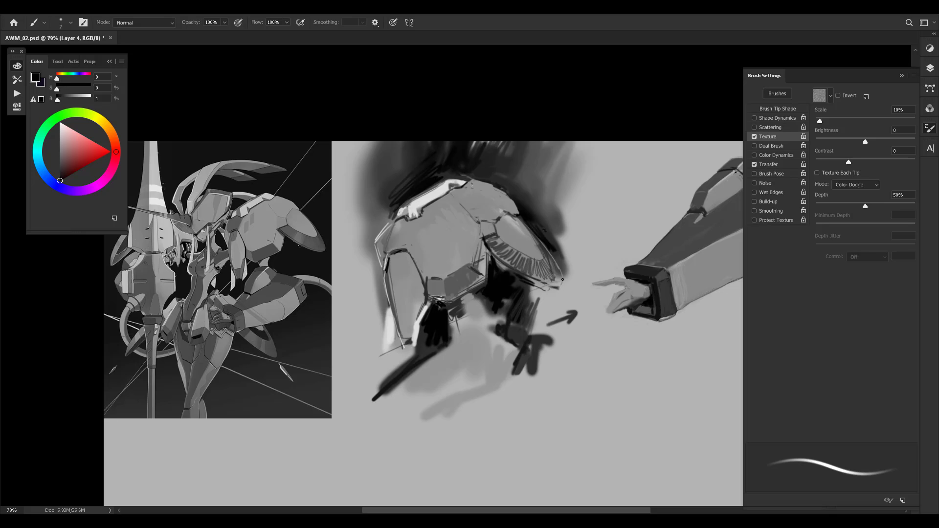
key("bracketleft")
key("bracketleft")
key("bracketleft")
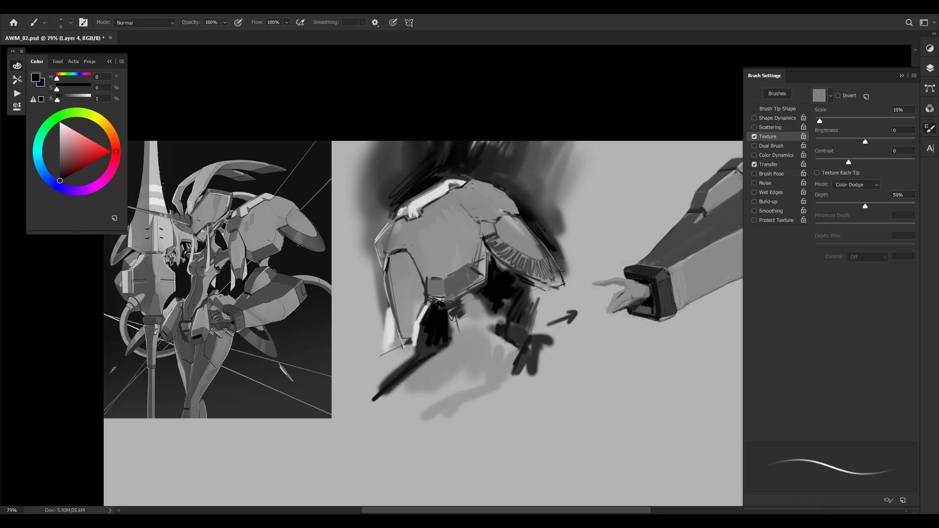
left_click(559, 274, "alt")
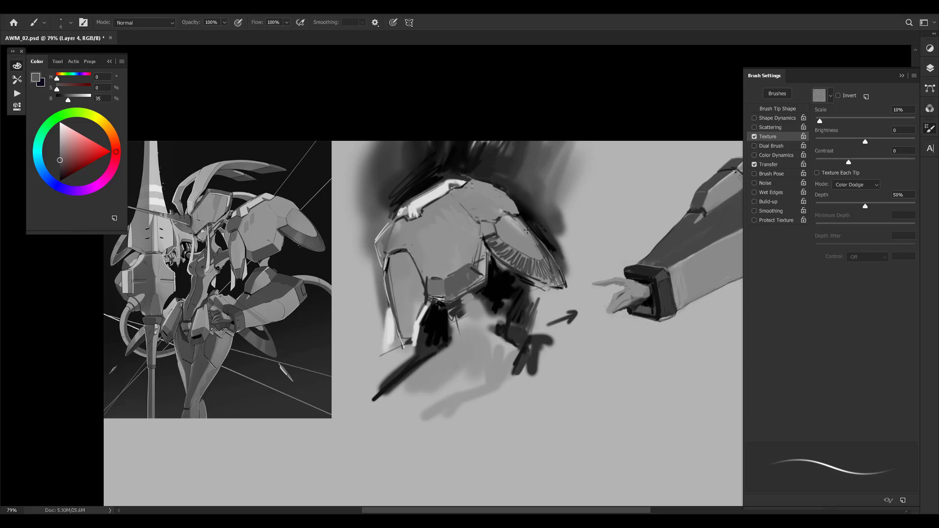
Add dark accents where the fin's striped rim meets the shoulder, using a sampled 1% black
left_click(501, 293, "alt")
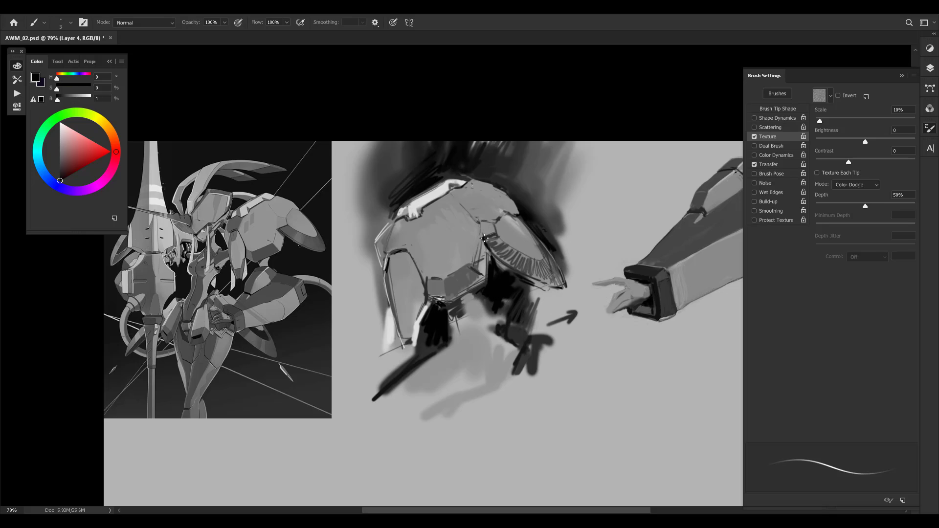
key("bracketright")
key("bracketright")
Sample mid and dark greys across the fin and refine its upper surface and the seam joining it to the shoulder
left_click(536, 242, "alt")
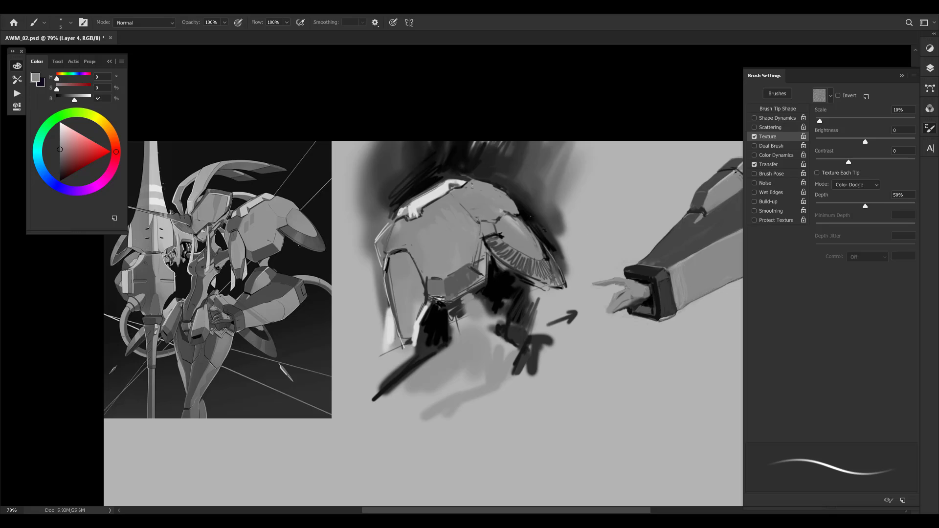
left_click(521, 224, "alt")
left_click(515, 217, "alt")
left_click(547, 259, "alt")
left_click(551, 254, "alt")
left_click(513, 231, "alt")
key("bracketright")
left_click(499, 232, "alt")
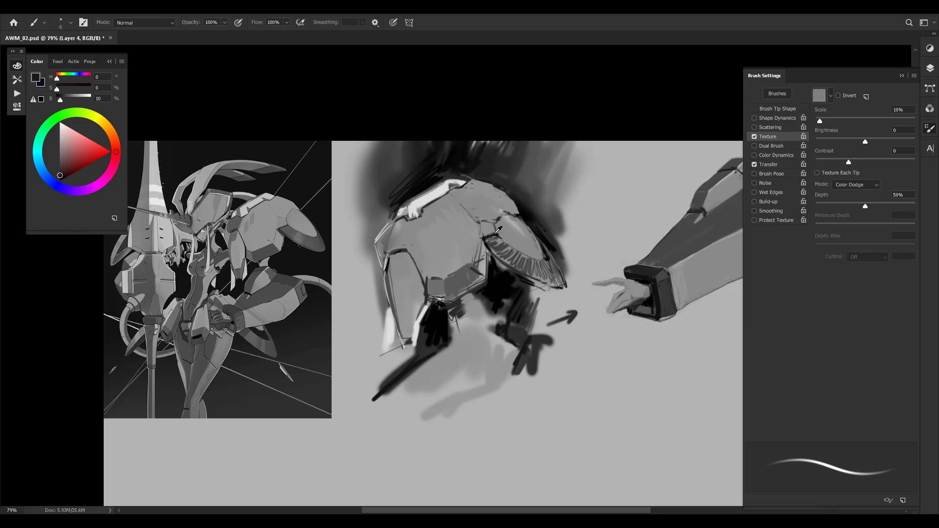
left_click(495, 232, "alt")
left_click(496, 226, "alt")
Mirror the canvas view horizontally to judge the reworked fin, and return it to the original orientation
key("ctrl+")
key("ctrl+")
key("ctrl+shift+h")
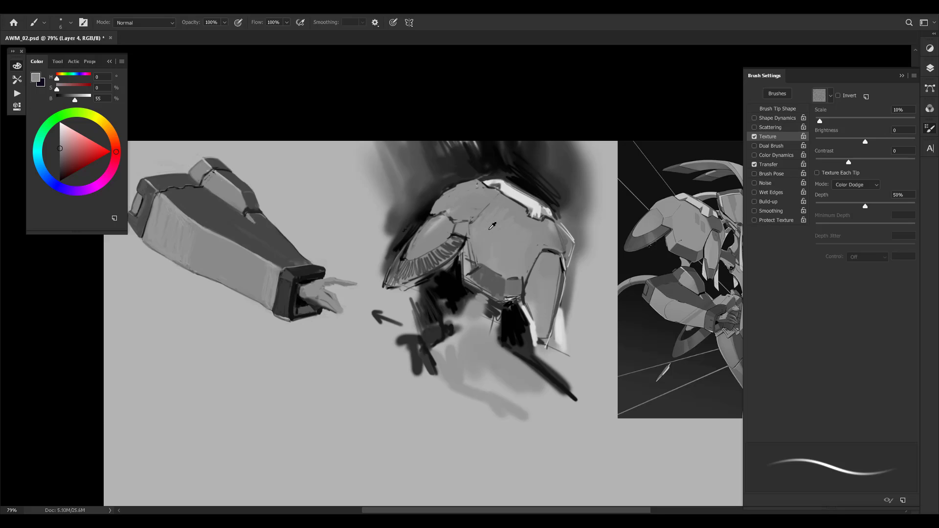
left_click_drag(562, 231, 551, 228)
key("ctrl+shift+h")
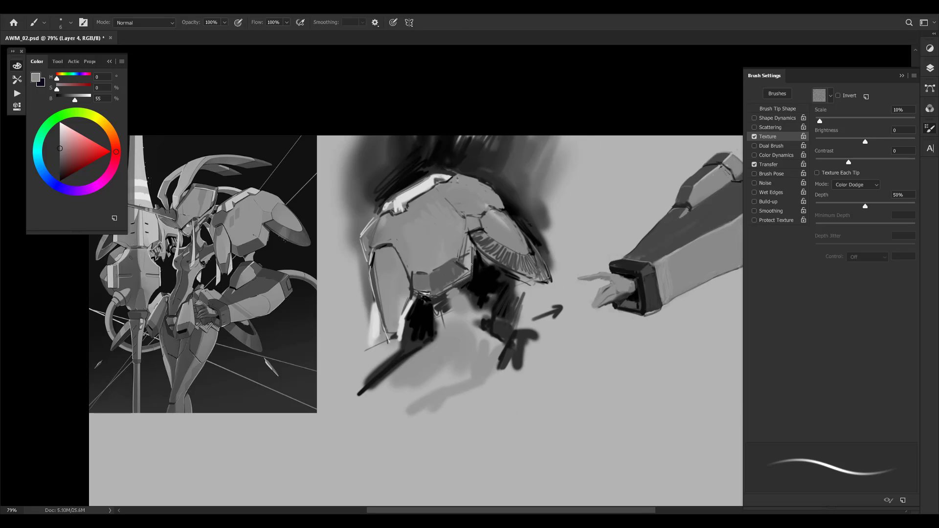
Darken the underside of the shoulder's lower plate with a sampled 1% black
left_click(472, 289, "alt")
left_click(476, 277, "alt")
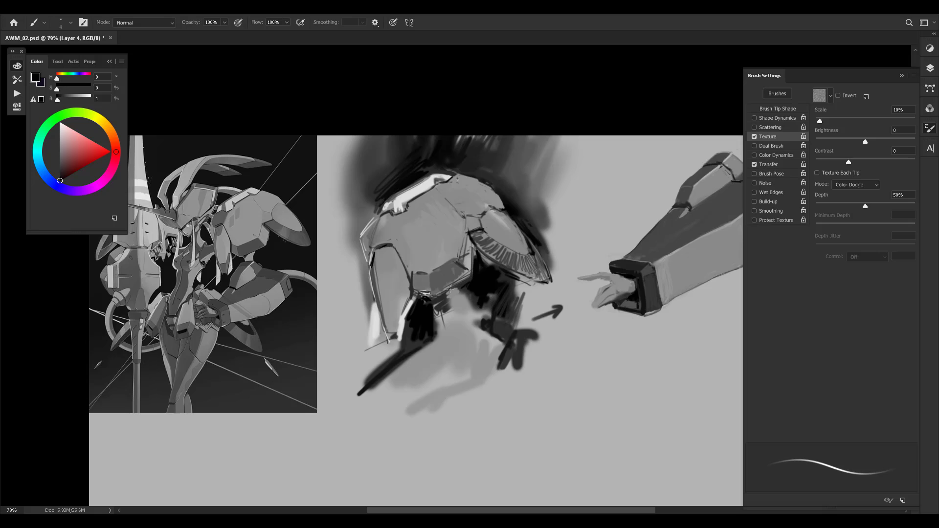
left_click_drag(432, 295, 459, 263)
key("bracketright")
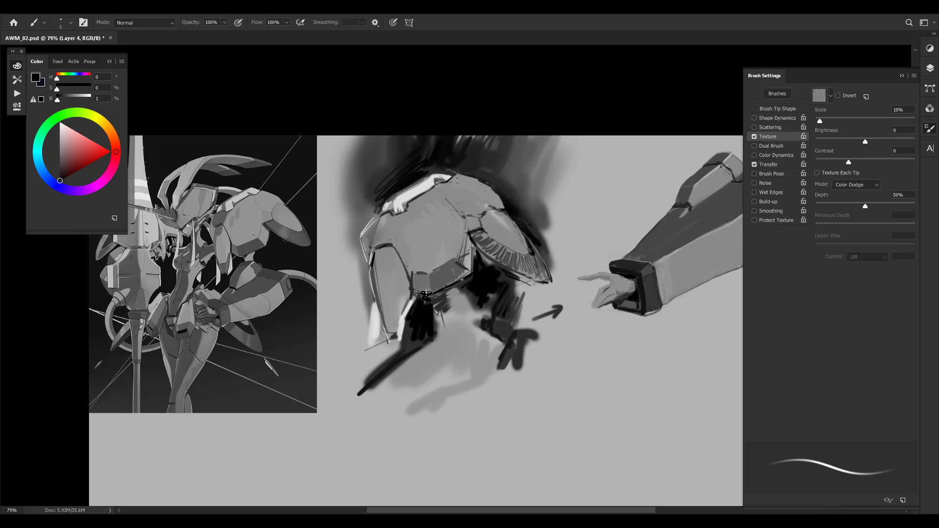
Extend the light strips on both sides of the front plate's lower end with sampled 78% and 87% greys
left_click(412, 325, "alt")
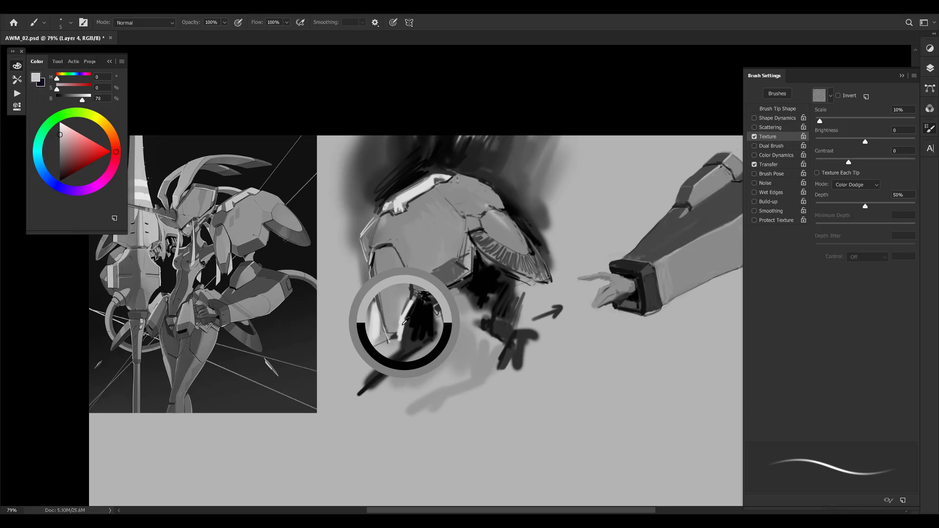
key("bracketright")
key("bracketright")
key("bracketright")
key("bracketright")
mouse_move(402, 333)
left_mouse_down()
mouse_move(396, 356)
mouse_move(399, 346)
left_mouse_up()
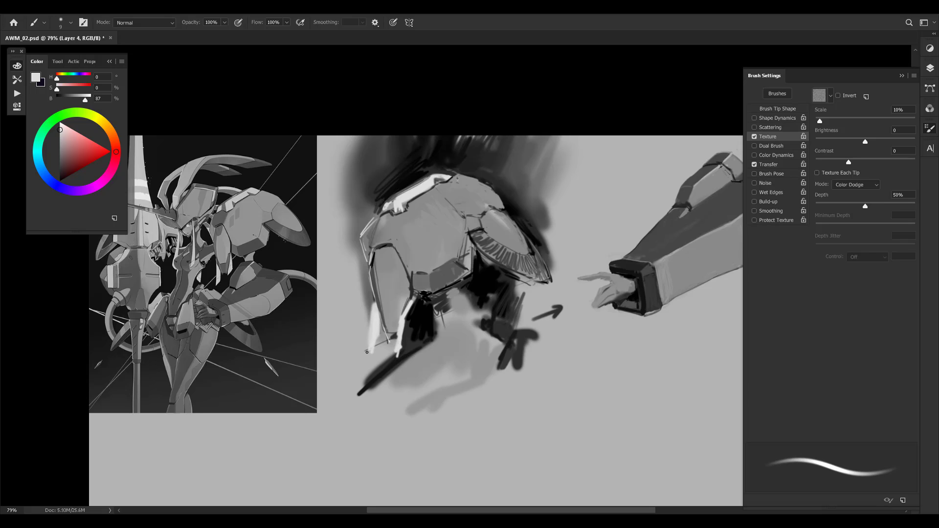
Paint a soft 39% grey backdrop beside the long front plate, and clean up around it with a smaller brush
left_click(383, 341, "alt")
left_click(369, 301, "alt")
mouse_move(365, 322)
left_mouse_down()
mouse_move(349, 267)
mouse_move(354, 287)
left_mouse_up()
key("bracketleft")
key("bracketleft")
key("bracketleft")
key("bracketleft")
key("bracketleft")
key("bracketleft")
key("bracketleft")
key("bracketleft")
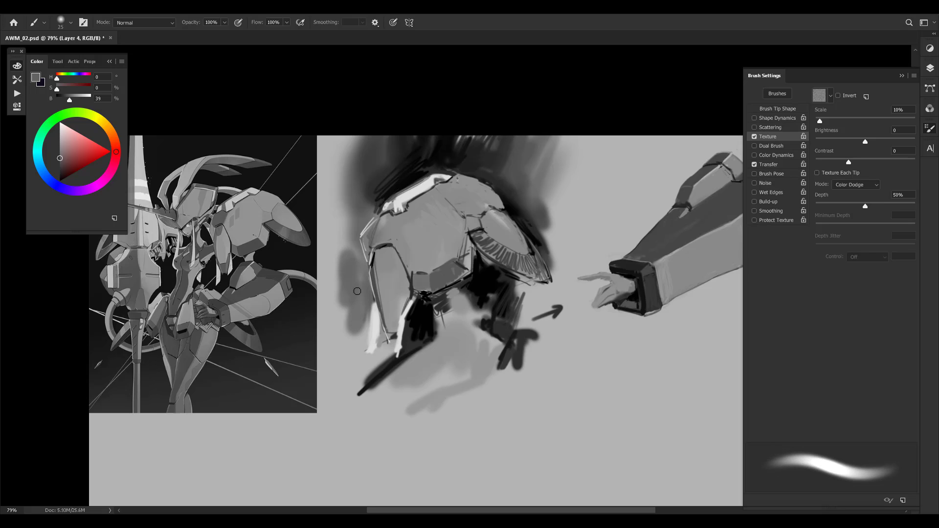
key("bracketleft")
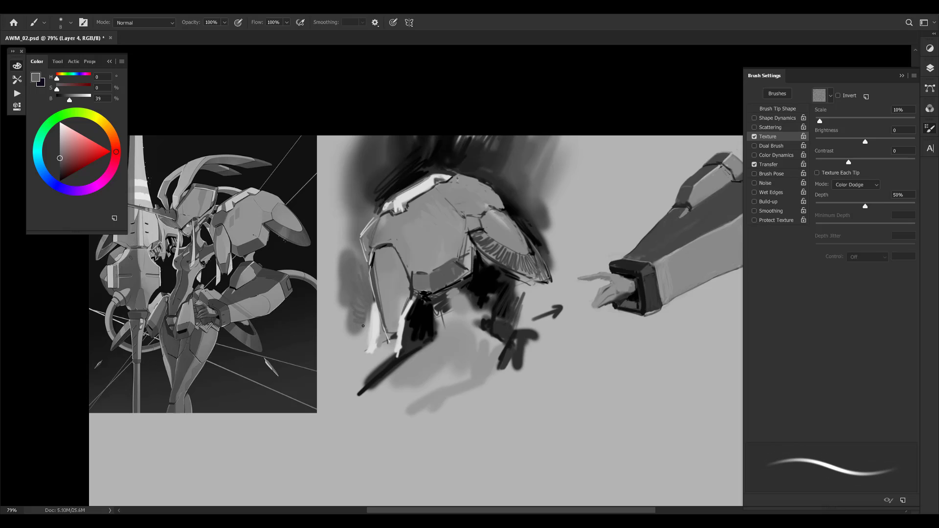
Blend the backdrop beside the front plate's upper edge with sampled 41% and 39% greys
key("bracketleft")
left_click(352, 261, "alt")
left_click_drag(354, 244, 354, 256)
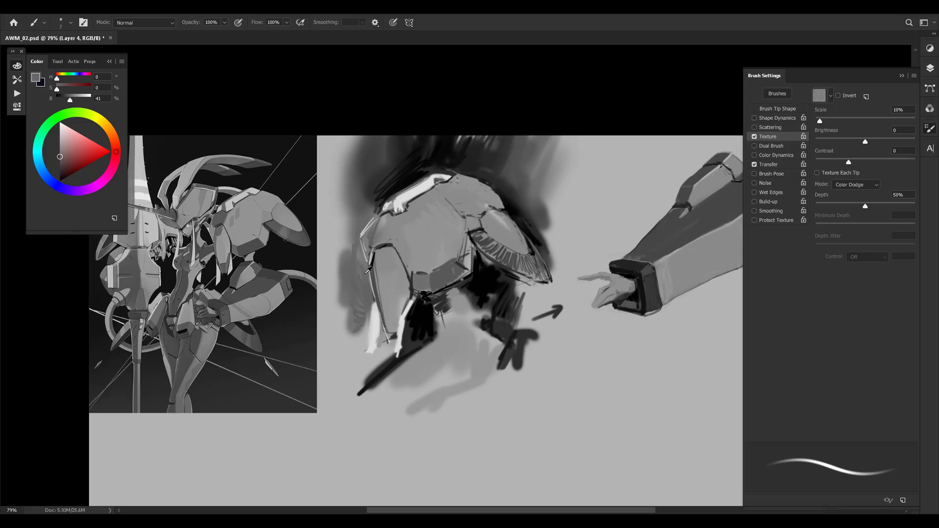
left_click(351, 276, "alt")
key("bracketright")
key("bracketright")
key("bracketright")
key("bracketright")
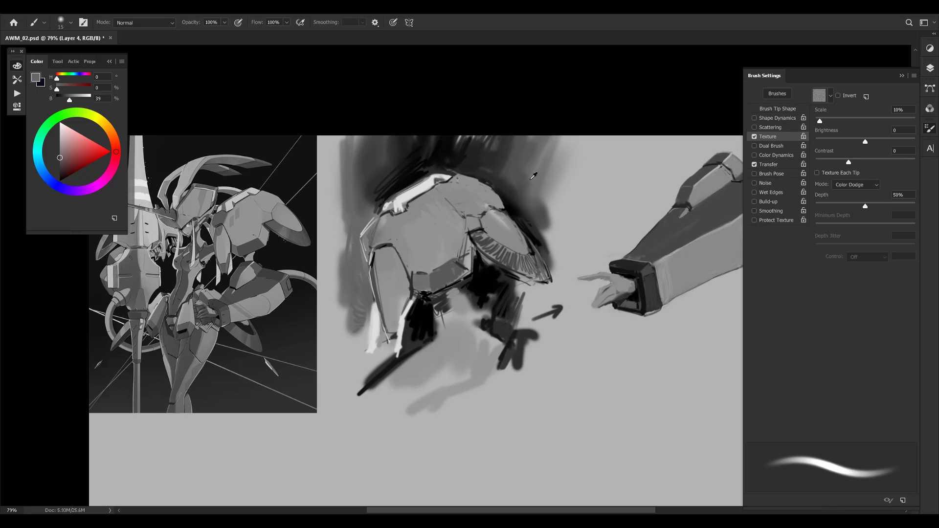
Fill the backdrop above the fin with vertical strokes of sampled 20% and 16% dark greys
left_click(498, 157, "alt")
key("bracketleft")
key("bracketleft")
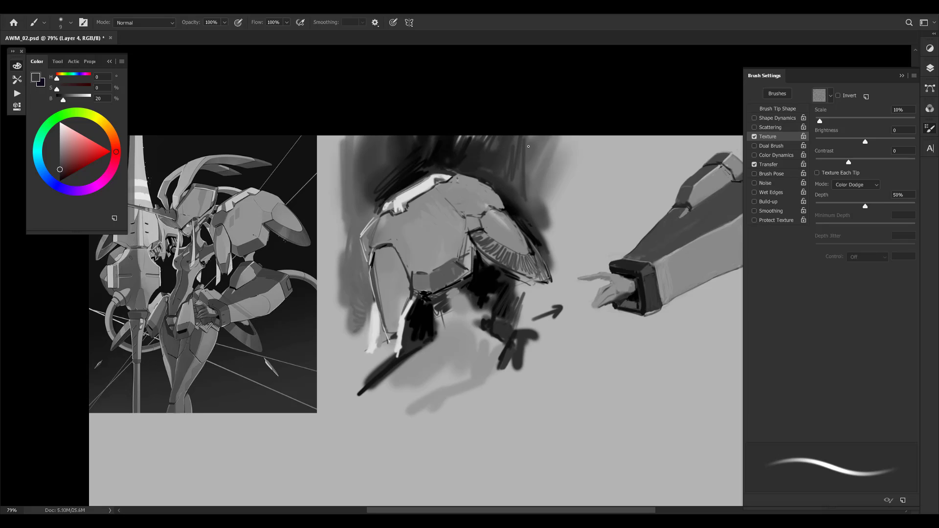
left_click(511, 192, "alt")
left_click_drag(520, 142, 519, 199)
left_click_drag(526, 138, 523, 186)
left_click(506, 169, "alt")
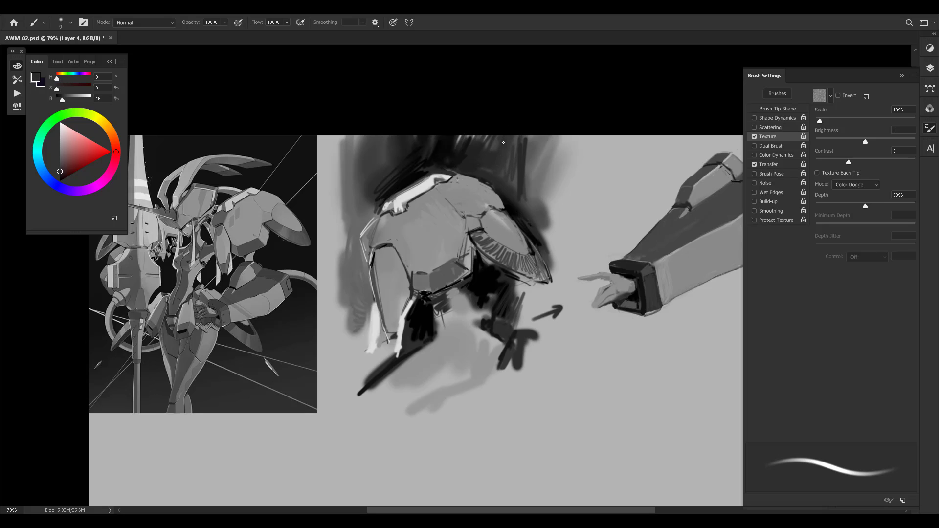
left_click_drag(508, 150, 506, 173)
mouse_move(515, 137)
left_mouse_down()
mouse_move(509, 172)
mouse_move(523, 137)
mouse_move(537, 213)
mouse_move(551, 146)
mouse_move(548, 189)
left_mouse_up()
Even out the dark backdrop on both sides of the shoulder with a larger soft brush and a sampled 27% grey
key("bracketright")
key("bracketright")
key("bracketright")
key("bracketright")
key("bracketright")
left_click(509, 173, "alt")
key("bracketright")
key("bracketright")
key("bracketright")
left_click(362, 159, "alt")
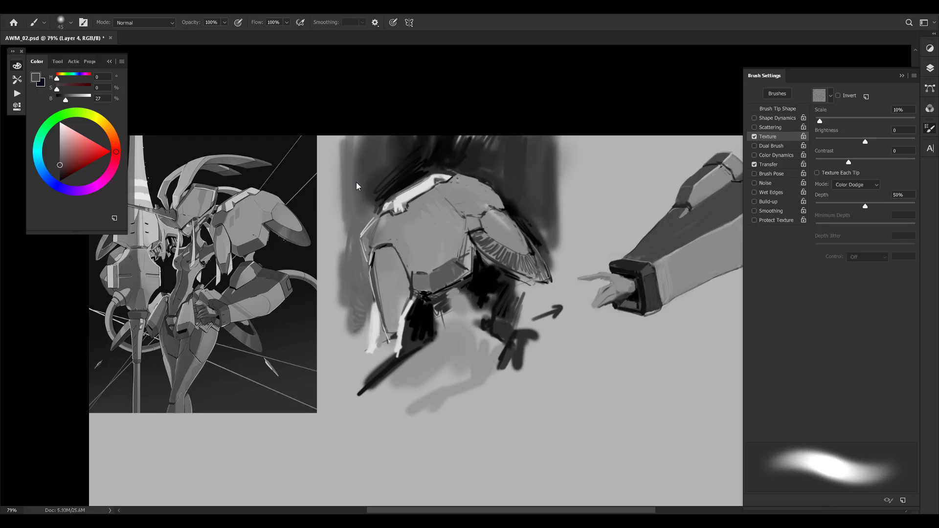
left_click_drag(353, 143, 354, 186)
Soften the backdrop's lower edge beside the fin using sampled 40% and 28% greys and a smaller brush
key("bracketleft")
key("bracketleft")
key("bracketleft")
key("bracketleft")
key("bracketleft")
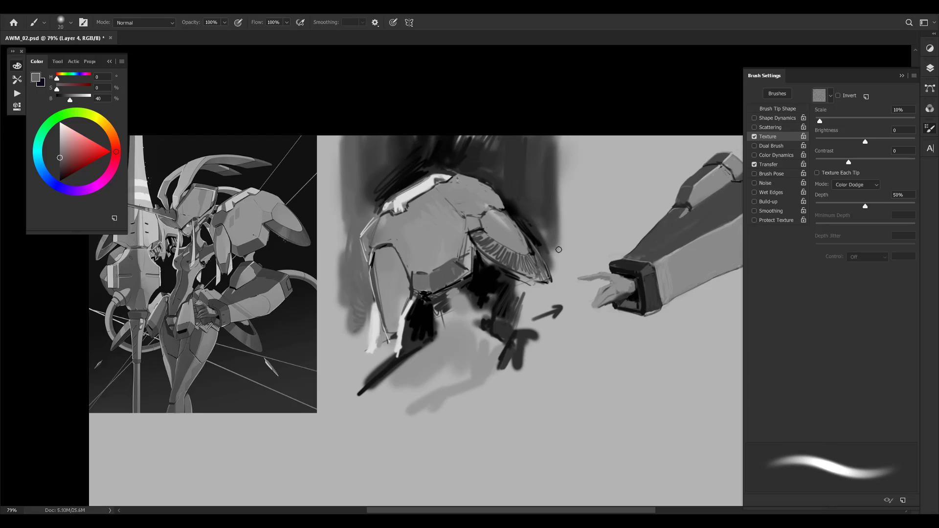
left_click(561, 237, "alt")
key("bracketleft")
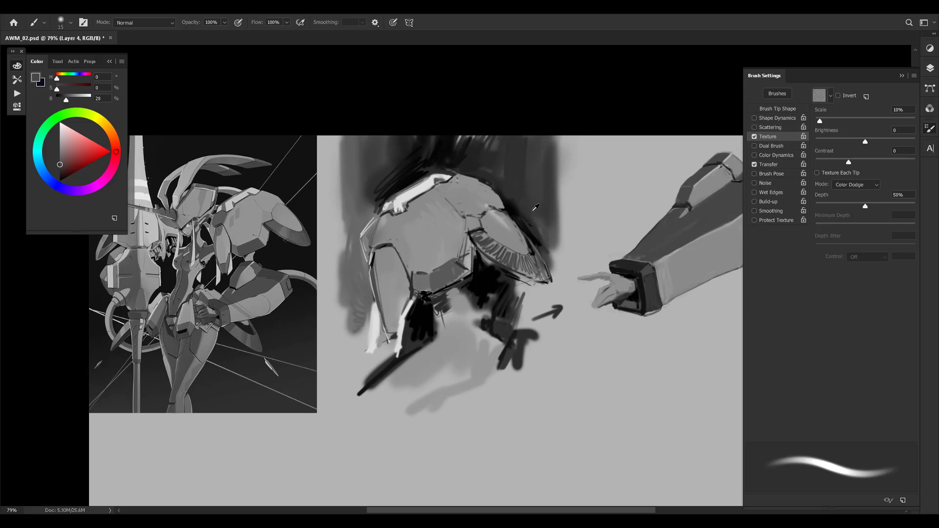
Sample 16% and 15% dark greys near the shoulder's top and tidy its upper contour with a finer brush
left_click(509, 189, "alt")
key("bracketleft")
left_click(478, 172, "alt")
key("bracketleft")
key("bracketleft")
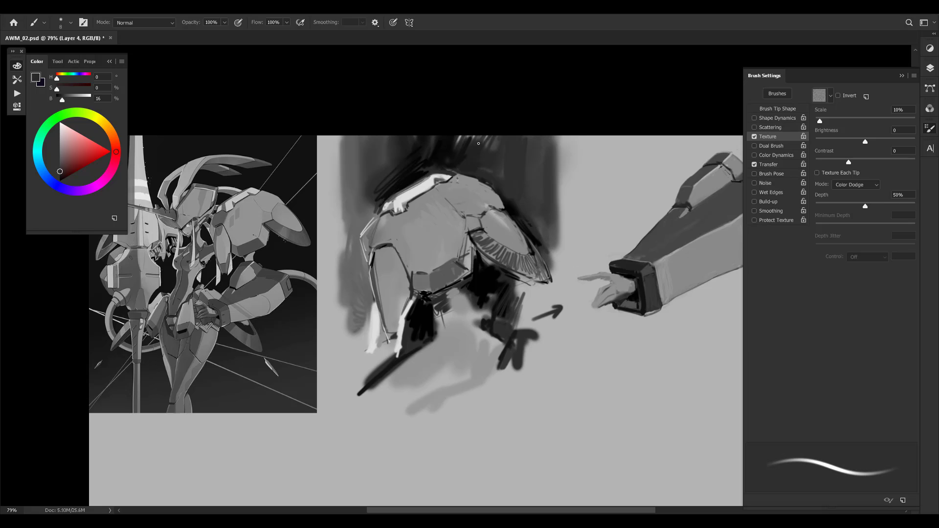
key("bracketleft")
left_click(467, 175, "alt")
key("bracketleft")
key("bracketleft")
key("alt+bracketleft")
left_click(463, 178, "alt")
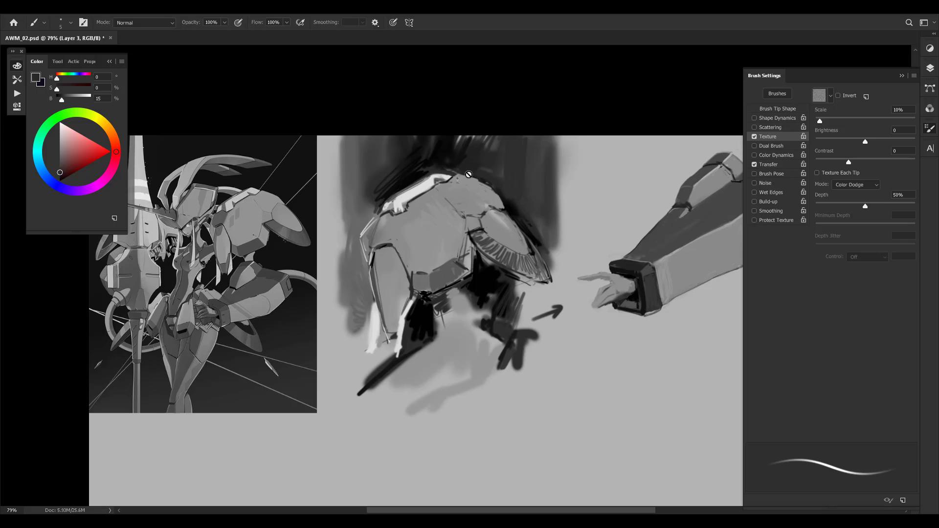
Make Layer 4 active again and refine the shoulder's top edge with a sampled 16% grey
key("bracketright")
key("bracketright")
left_click(930, 68)
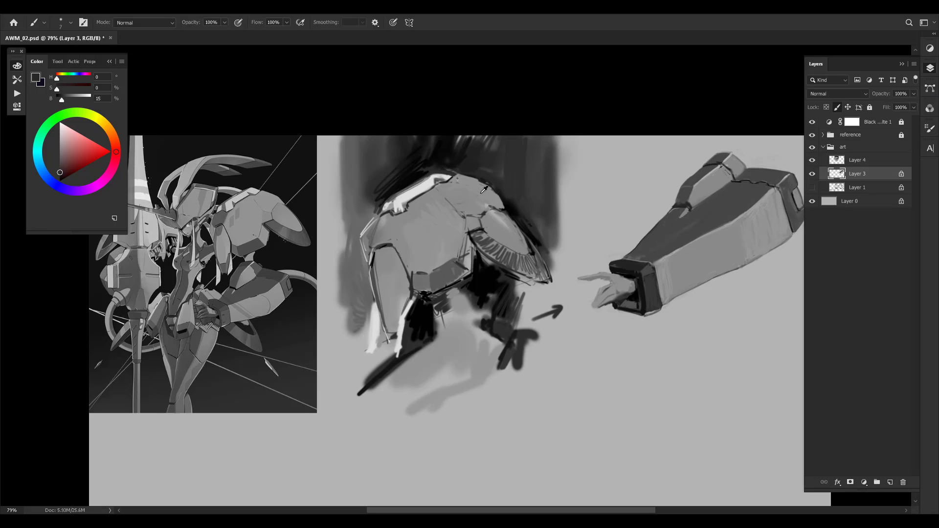
left_click(485, 190, "alt")
left_click(873, 160)
left_click(456, 174, "alt")
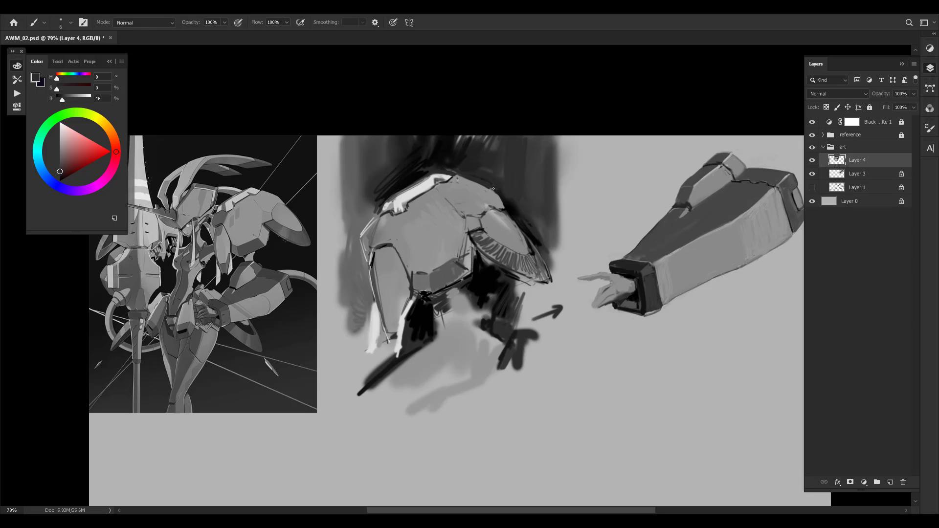
Check the whole painting in a horizontally flipped view and restore its original orientation
key("ctrl+shift+h")
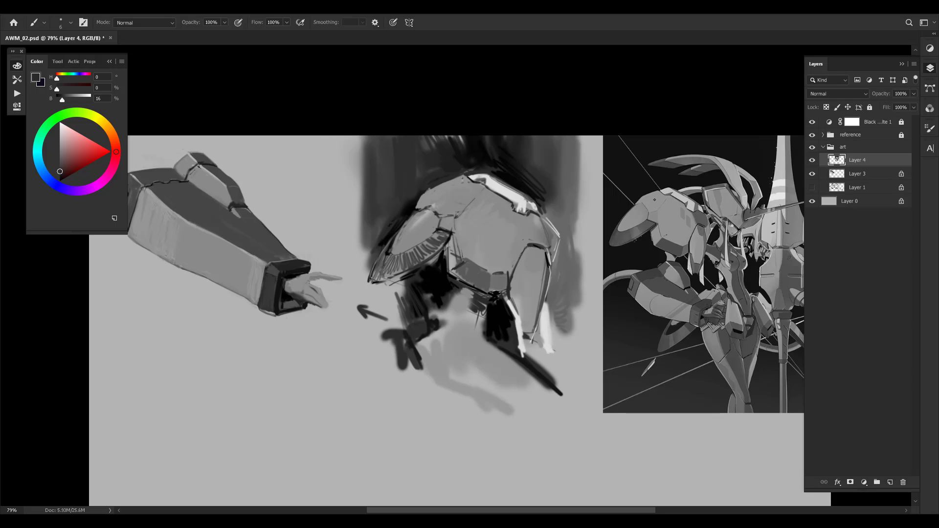
key("ctrl+shift+h")
left_click_drag(640, 261, 721, 215)
left_click_drag(773, 272, 601, 252)
Save the document with the shoulder, fin and arm studies in view
key("z")
mouse_move(653, 234)
left_mouse_down()
mouse_move(633, 243)
mouse_move(634, 257)
mouse_move(658, 247)
mouse_move(659, 226)
mouse_move(588, 237)
left_mouse_up()
key("b")
key("ctrl+s")
key("z")
key("b")
key("z")
mouse_move(498, 285)
left_mouse_down()
mouse_move(508, 290)
mouse_move(496, 295)
left_mouse_up()
key("b")
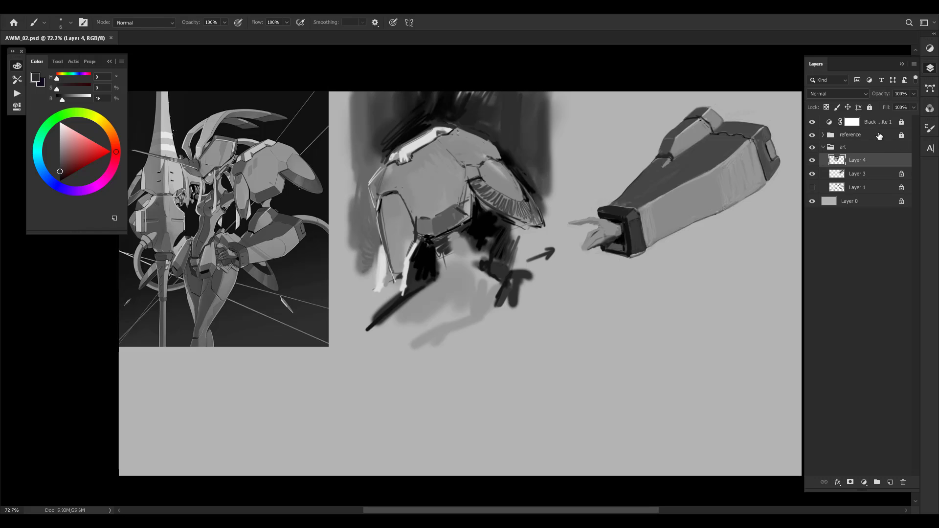
Unlock the reference group, move the reference picture beneath the arm study and flip the canvas view horizontally
left_click(880, 136)
left_click(869, 107)
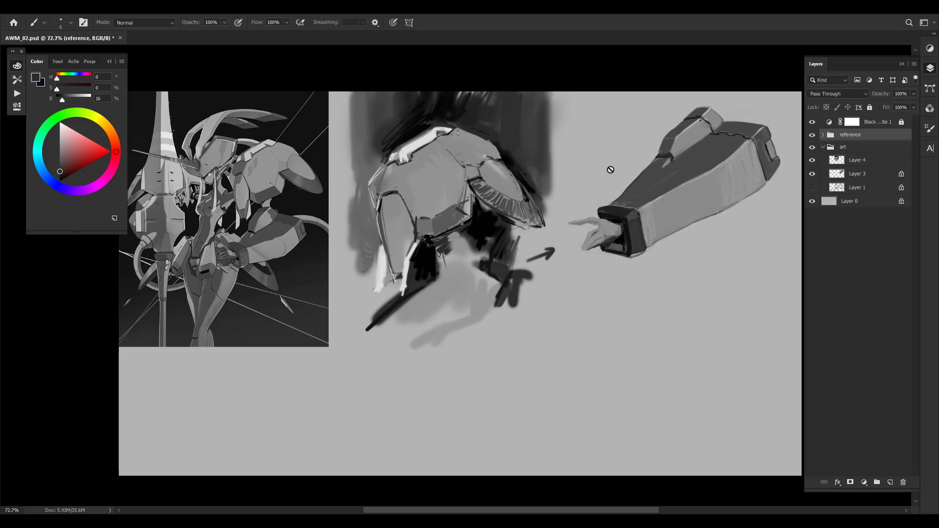
key("v")
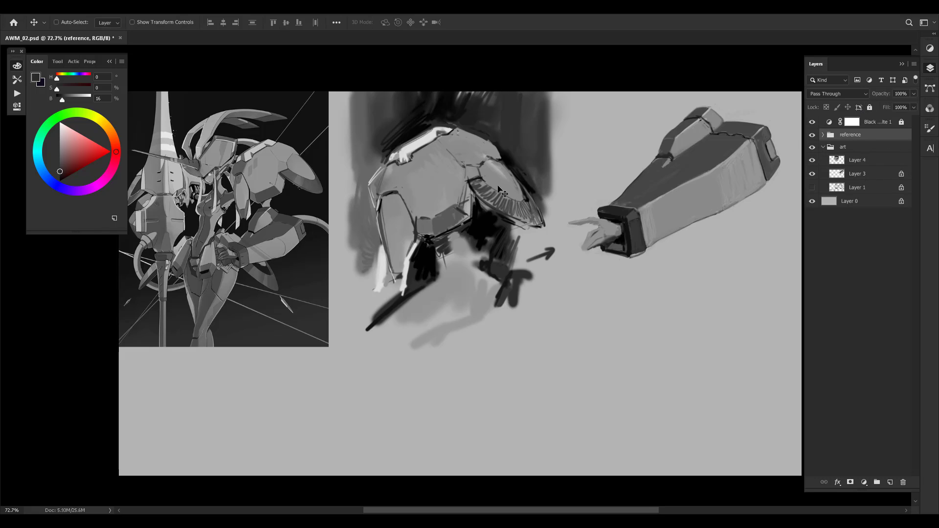
left_click_drag(251, 235, 729, 319)
left_click_drag(646, 325, 465, 308)
key("ctrl+shift+h")
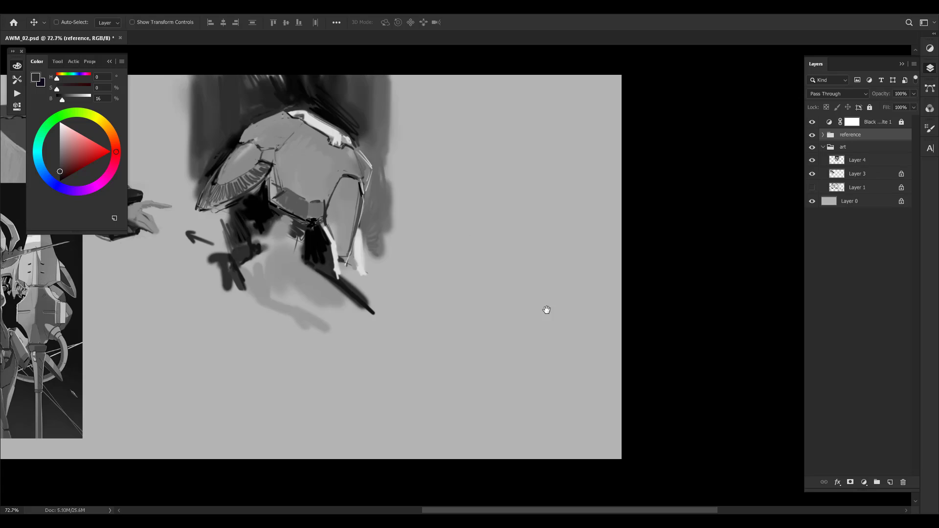
left_click_drag(547, 309, 866, 161)
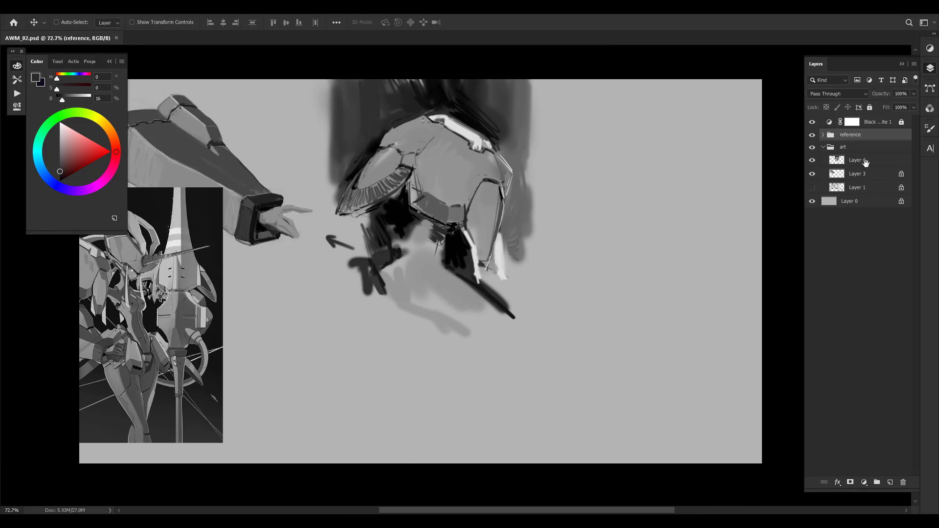
Lock Layer 4 and add a new empty layer above it for the next study
left_click(865, 161)
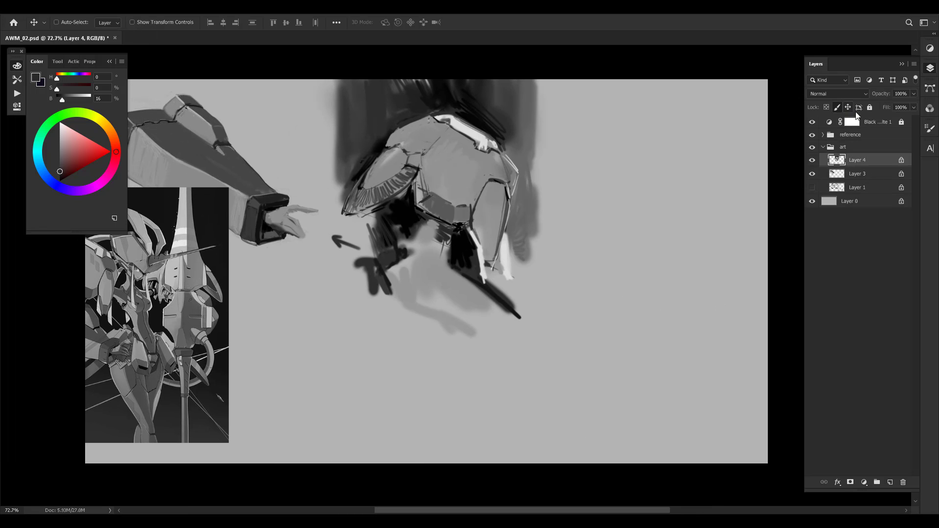
key("ctrl+comma")
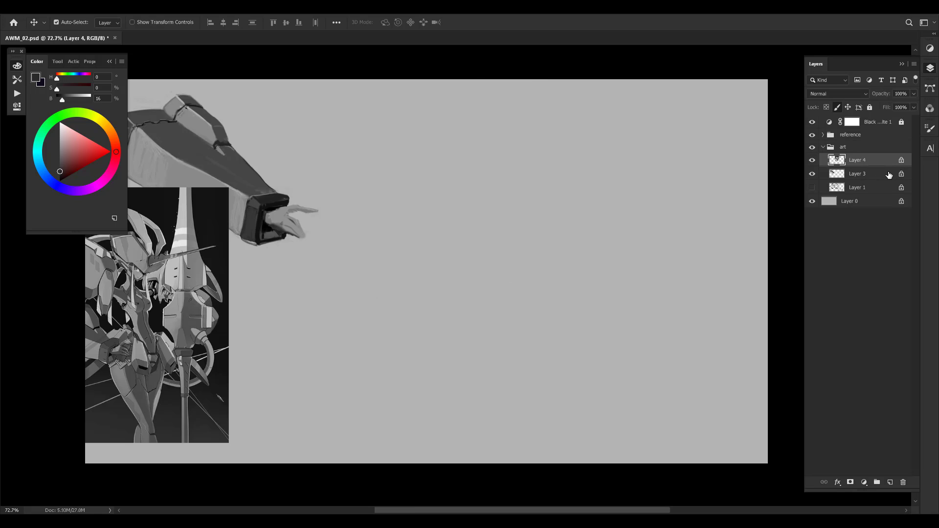
key("ctrl+v")
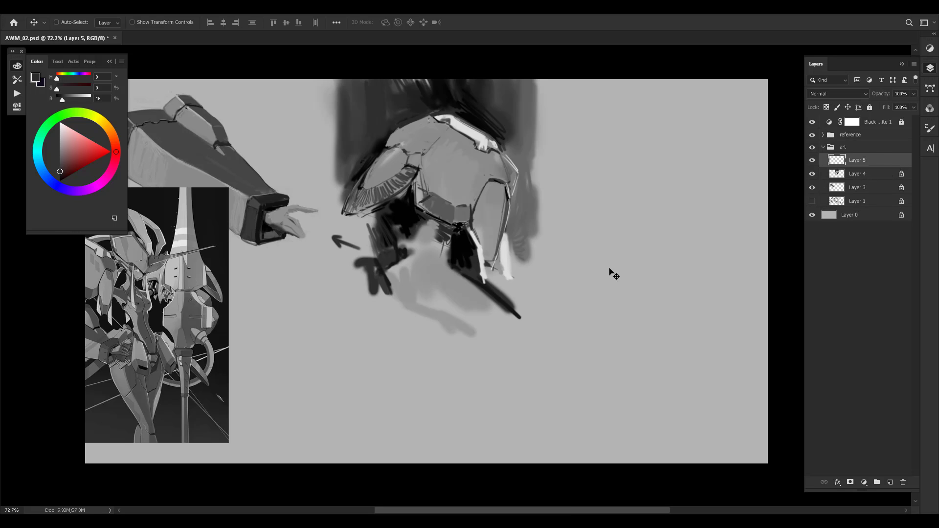
Sketch the lance's tall spire and left flare in 35% grey on the empty side of the canvas
scroll(607, 277, "down", 2)
key("b")
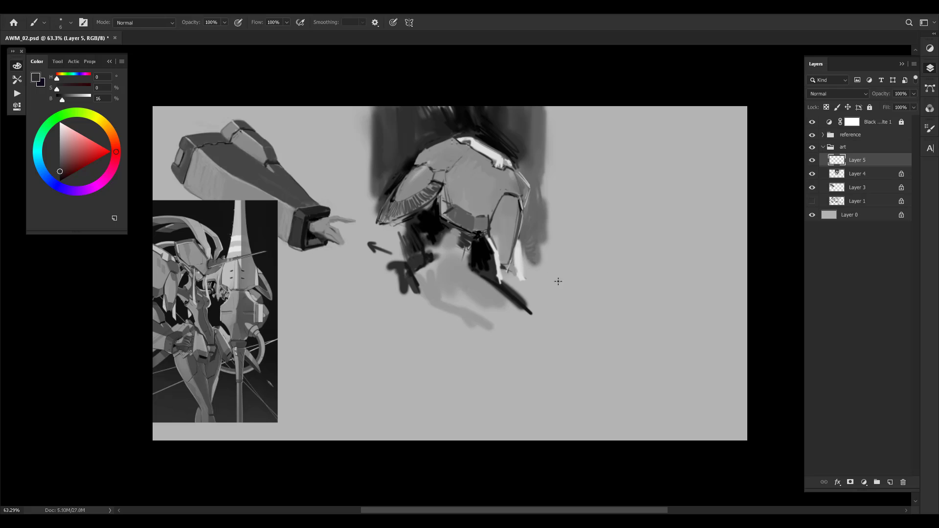
key("]")
key("]")
key("]")
key("]")
key("]")
key("]")
key("]")
key("]")
key("]")
key("]")
key("]")
key("bracketleft")
key("bracketleft")
key("bracketleft")
key("bracketleft")
key("bracketleft")
left_click_drag(619, 234, 533, 113)
mouse_move(648, 117)
left_mouse_down()
mouse_move(639, 233)
mouse_move(660, 210)
mouse_move(661, 279)
left_mouse_up()
key("bracketright")
mouse_move(639, 210)
left_mouse_down()
mouse_move(631, 245)
mouse_move(643, 282)
left_mouse_up()
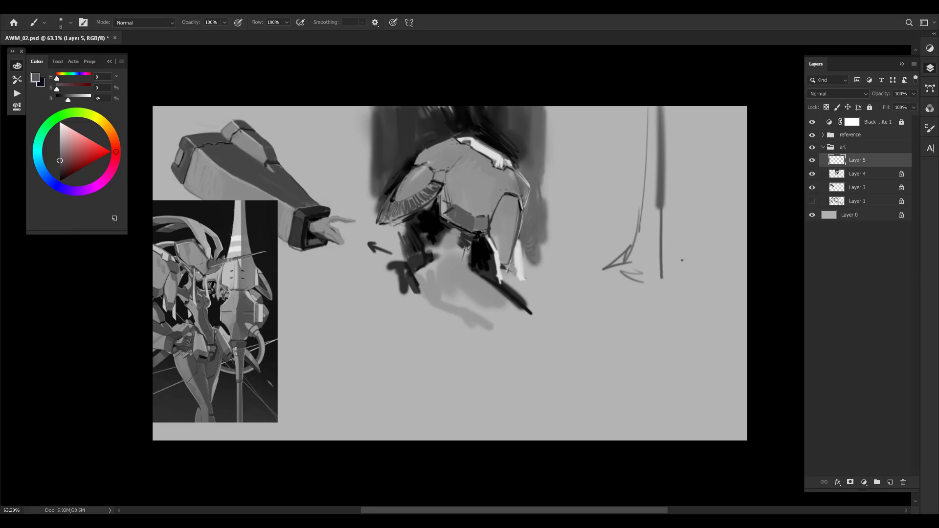
Sketch the lance's right flare, the left outline of its lower body and the straight shaft lines
mouse_move(664, 232)
left_mouse_down()
mouse_move(695, 266)
mouse_move(663, 292)
mouse_move(614, 305)
mouse_move(618, 342)
mouse_move(641, 369)
mouse_move(640, 440)
left_mouse_up()
left_click_drag(652, 359, 655, 439)
left_click_drag(660, 379, 661, 440)
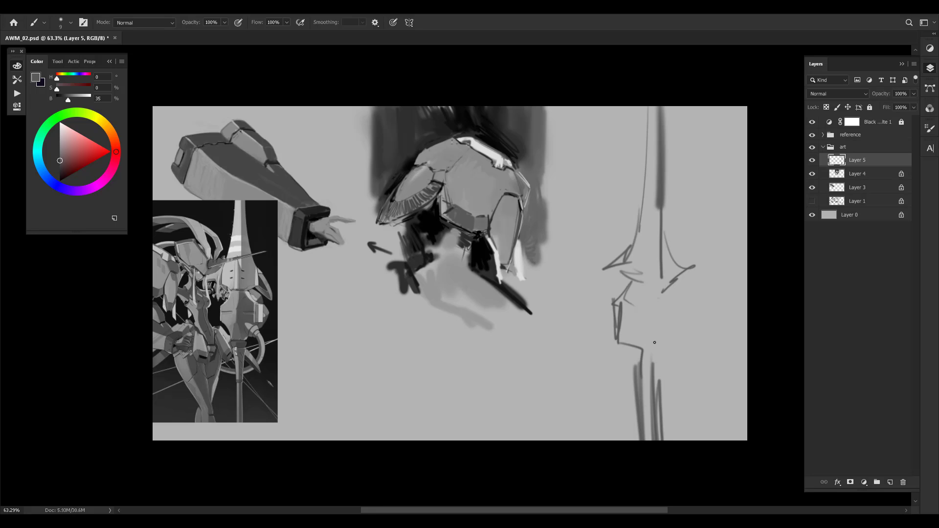
Block in the two curved blades on either side of the lance shaft with a larger soft brush
mouse_move(655, 350)
left_mouse_down()
mouse_move(677, 333)
mouse_move(664, 348)
mouse_move(691, 417)
mouse_move(593, 405)
mouse_move(620, 418)
left_mouse_up()
key("bracketright")
key("bracketright")
key("bracketright")
key("bracketright")
key("bracketright")
mouse_move(676, 327)
left_mouse_down()
mouse_move(684, 416)
mouse_move(677, 406)
left_mouse_up()
Fill the lance's central body below the flares with a sampled dark grey
key("bracketleft")
key("bracketleft")
key("bracketleft")
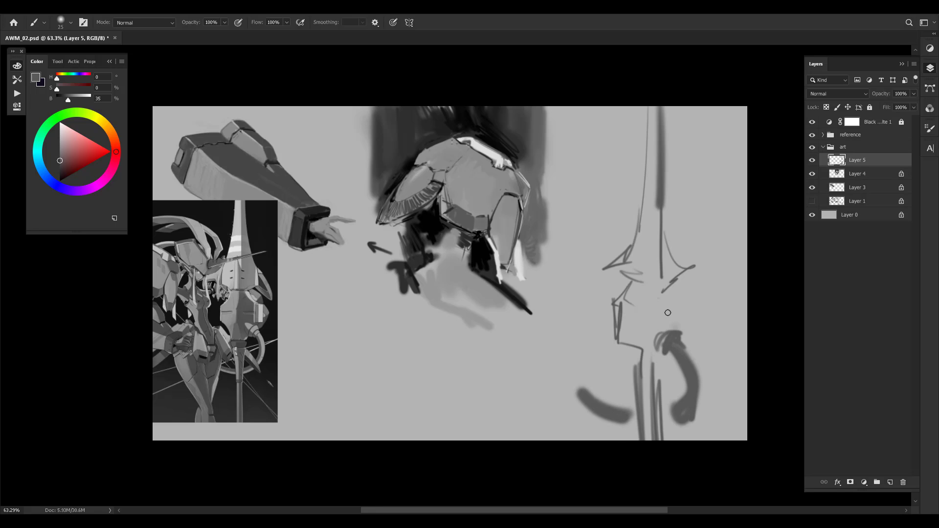
left_click_drag(670, 319, 668, 345)
key("bracketright")
key("bracketright")
key("bracketright")
left_click(670, 324, "alt")
left_click_drag(649, 285, 657, 364)
left_click_drag(667, 288, 670, 335)
Shade the spire's right side, the cone's base and the right flare with fine dark grey strokes
key("bracketleft")
key("bracketleft")
key("bracketleft")
key("bracketleft")
key("bracketleft")
key("bracketleft")
key("bracketleft")
key("bracketleft")
left_click_drag(650, 244, 654, 283)
left_click_drag(656, 248, 657, 279)
left_click_drag(663, 111, 658, 234)
mouse_move(663, 247)
left_mouse_down()
mouse_move(664, 264)
mouse_move(666, 242)
left_mouse_up()
left_click_drag(670, 284, 674, 261)
left_click_drag(678, 283, 676, 269)
Darken the shaft below the body and trim the left blade's inner end with the sampled background grey
key("bracketright")
key("bracketright")
key("bracketright")
key("bracketleft")
key("bracketleft")
mouse_move(656, 371)
left_mouse_down()
mouse_move(632, 399)
mouse_move(630, 372)
mouse_move(635, 392)
left_mouse_up()
left_click(628, 383, "alt")
mouse_move(635, 369)
left_mouse_down()
mouse_move(636, 406)
mouse_move(637, 380)
left_mouse_up()
left_click_drag(632, 408, 632, 420)
Sample the body's 36% grey and add strokes to the bracket at the body's lower left
left_click(652, 341, "alt")
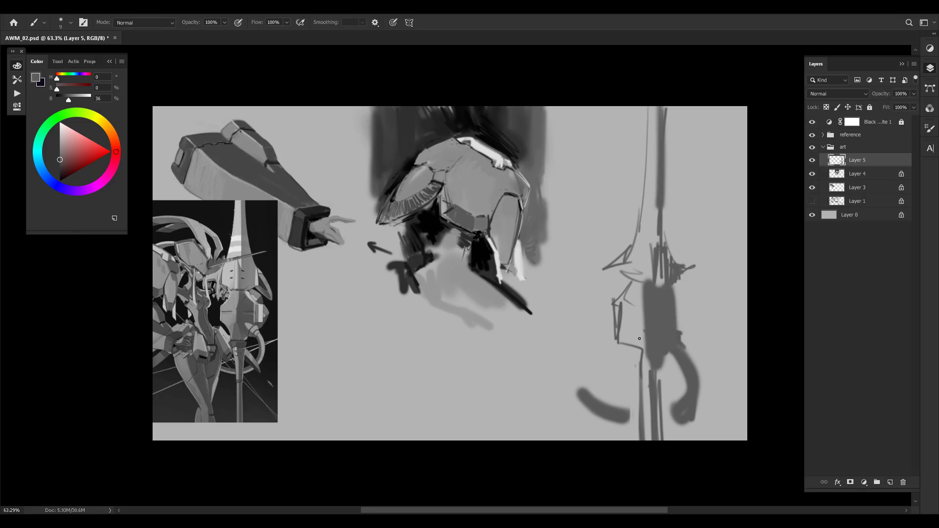
mouse_move(623, 343)
left_mouse_down()
mouse_move(647, 339)
mouse_move(648, 366)
left_mouse_up()
left_click(646, 366, "alt")
Sample 87% light grey from the shoulder highlight and paint the lit left side of the lance's spire and cone
key("bracketright")
left_click(488, 149, "alt")
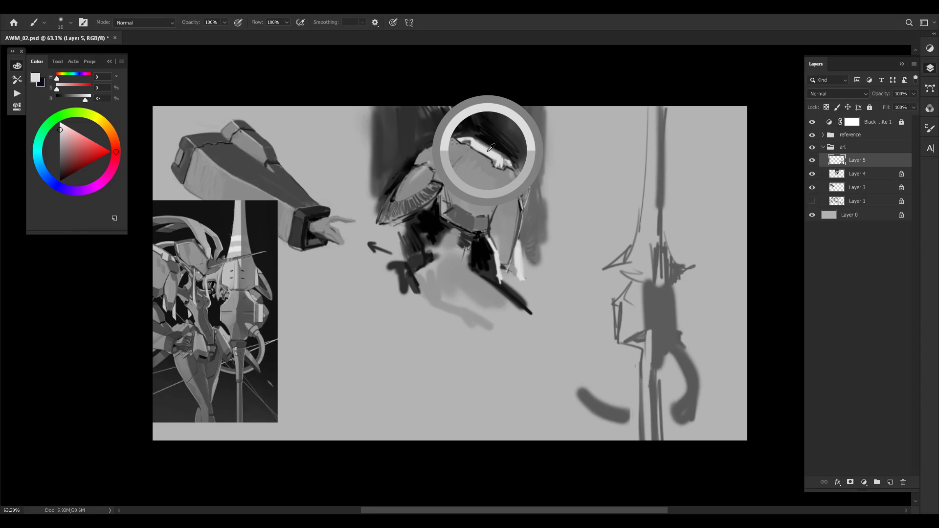
left_click(487, 151, "alt")
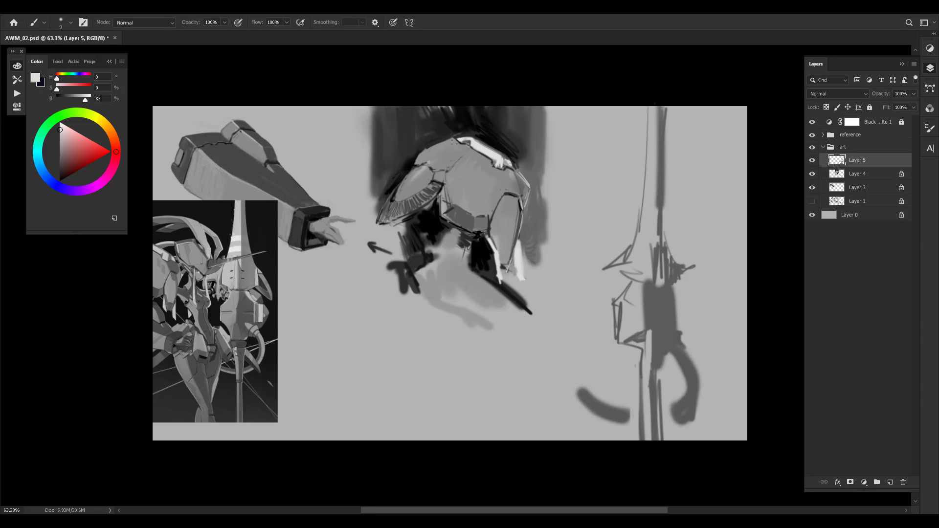
left_click_drag(656, 106, 652, 201)
left_click_drag(652, 113, 648, 199)
left_click_drag(654, 153, 652, 188)
mouse_move(642, 231)
left_mouse_down()
mouse_move(628, 260)
mouse_move(635, 268)
left_mouse_up()
left_click_drag(645, 182, 648, 245)
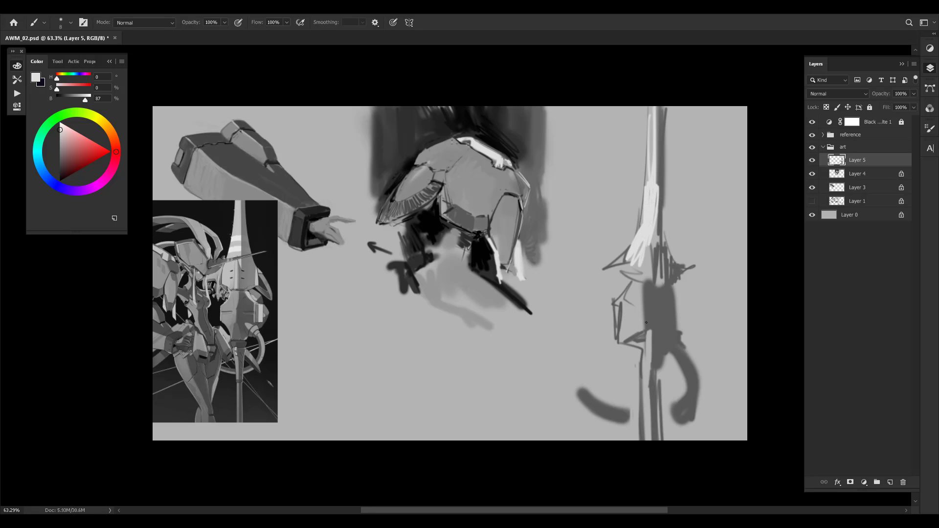
Add light highlights to the upper shaft, the right blade's outer edge and the body's right panel
left_click_drag(646, 362, 645, 386)
left_click_drag(683, 348, 699, 392)
key("bracketright")
key("bracketright")
left_click_drag(673, 308, 681, 329)
Refine the body's edges, right panel and lower-left bracket with sampled dark and background greys
left_click(676, 320, "alt")
left_click(672, 325, "alt")
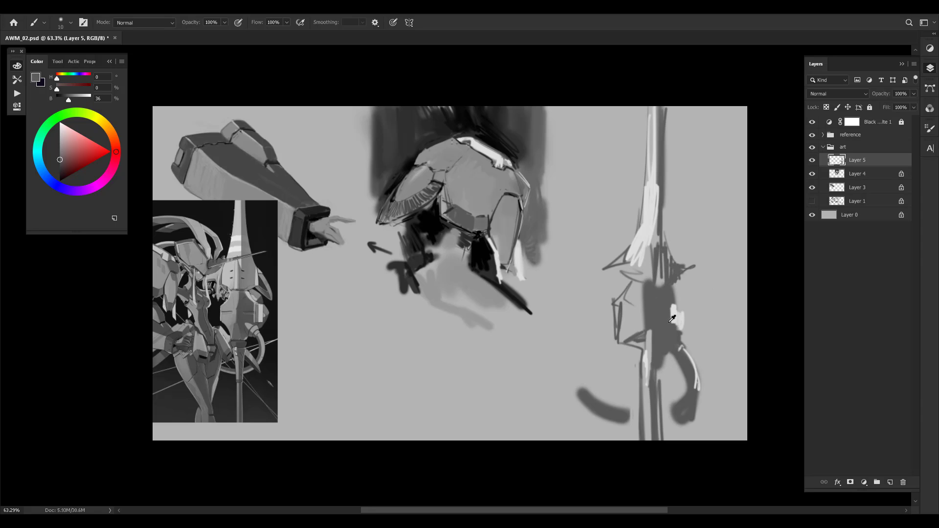
left_click(669, 322, "alt")
left_click(682, 314, "alt")
left_click(636, 313, "alt")
left_click_drag(627, 338, 638, 349)
mouse_move(633, 334)
left_mouse_down()
mouse_move(645, 359)
mouse_move(619, 345)
left_mouse_up()
left_click(652, 353, "alt")
key("bracketleft")
key("bracketleft")
Reshape the left flare beneath the cone with a finer brush and the 70% background grey
left_click(638, 326, "alt")
mouse_move(646, 286)
left_mouse_down()
mouse_move(644, 300)
mouse_move(649, 287)
mouse_move(627, 251)
mouse_move(610, 266)
left_mouse_up()
key("bracketleft")
left_click(629, 252, "alt")
left_click(615, 248, "alt")
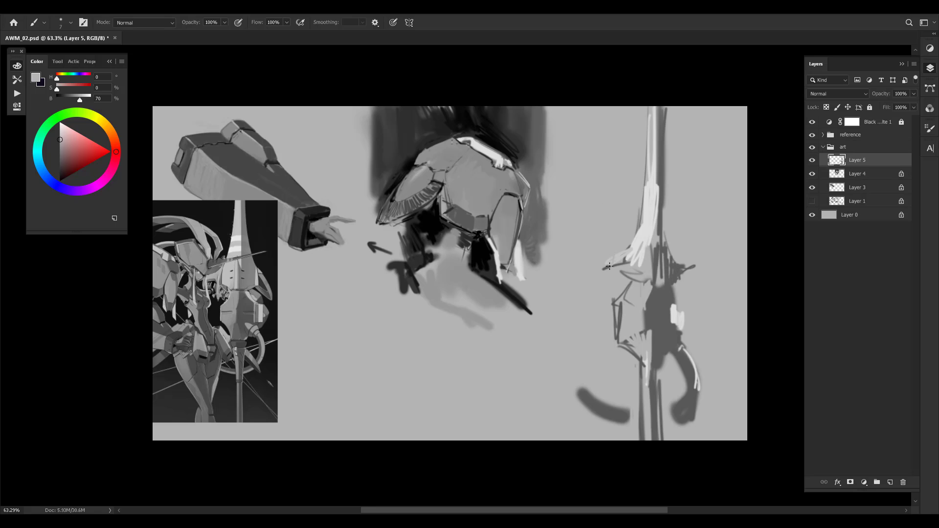
Extend the sampled light tone down the cone's left side onto the flare
left_click(643, 237, "alt")
key("bracketright")
key("bracketright")
left_click_drag(646, 175, 626, 276)
left_click(647, 255, "alt")
key("alt+bracketleft")
key("bracketright")
key("bracketright")
key("bracketright")
key("bracketright")
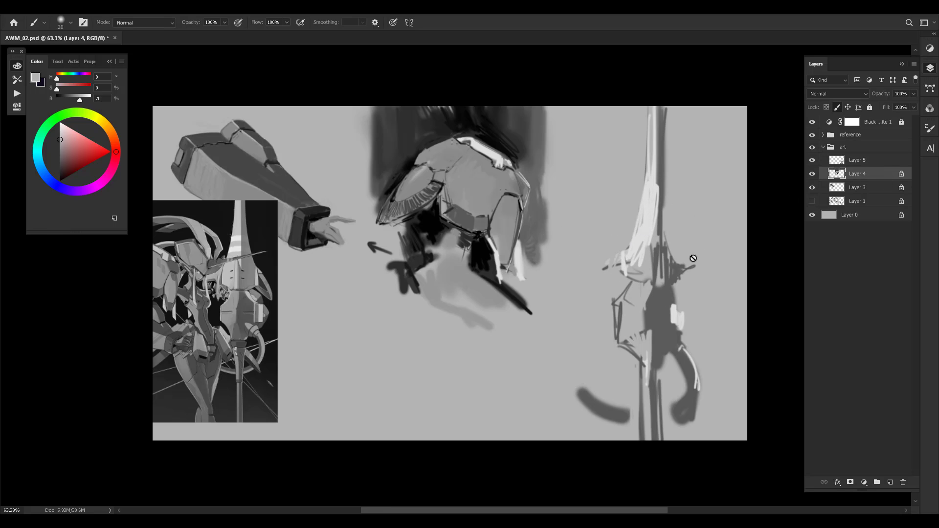
key("bracketleft")
key("alt+bracketright")
Refine the boundary between the lance cone's lit and shaded sides using a sampled tone
left_click(647, 257, "alt")
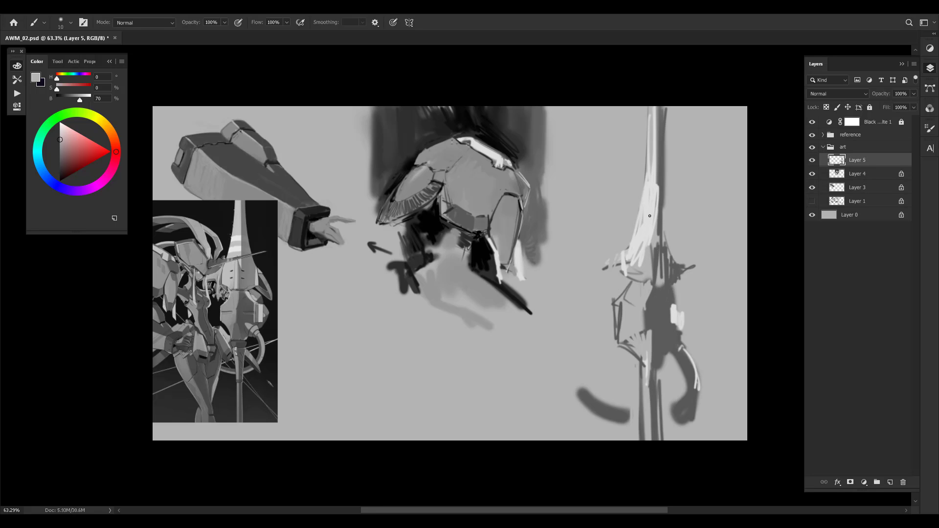
mouse_move(653, 200)
left_mouse_down()
mouse_move(651, 241)
mouse_move(653, 222)
mouse_move(651, 230)
left_mouse_up()
key("bracketright")
key("bracketright")
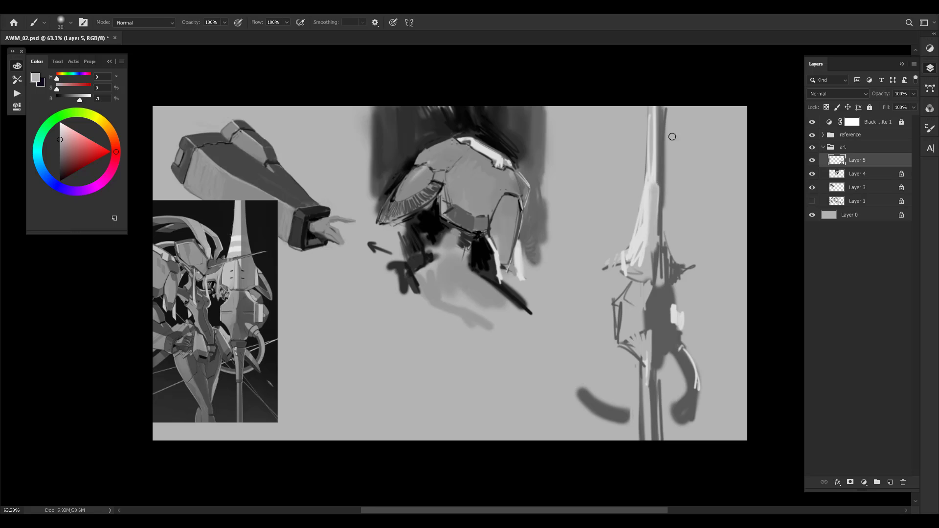
Sample greys from the lance, including 36%, and stroke shading details into the cone's base
left_click(662, 310, "alt")
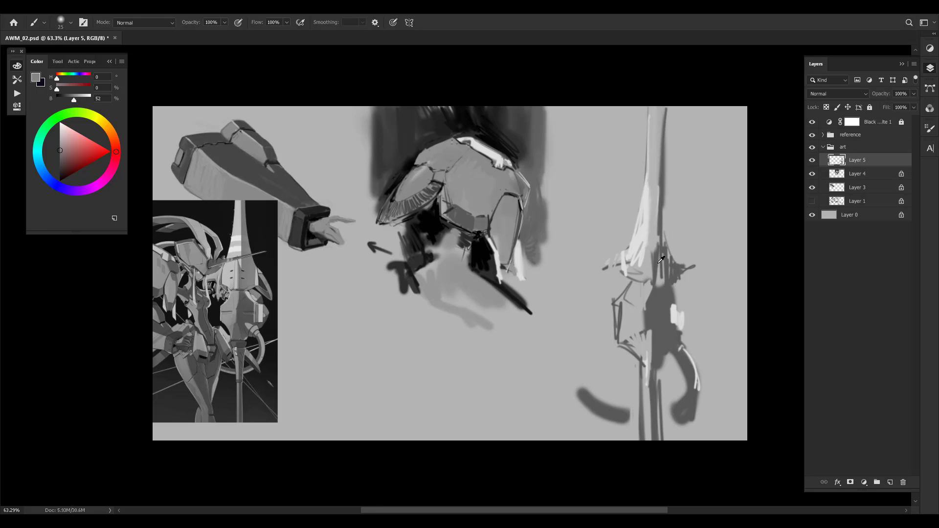
key("bracketleft")
left_click(650, 249, "alt")
left_click_drag(653, 252, 653, 268)
left_click(658, 314, "alt")
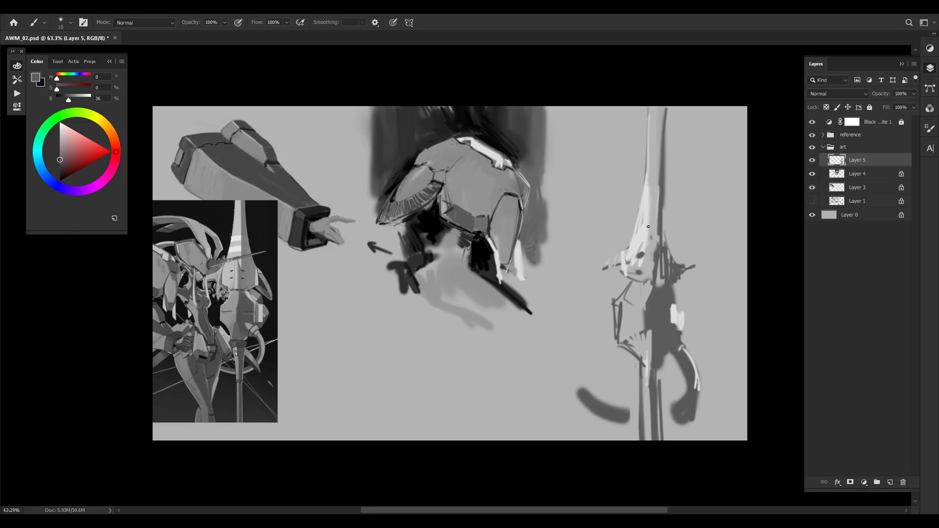
left_click_drag(649, 290, 649, 251)
Sample the 87% light grey at the cone's base and save the document
left_click(648, 267, "alt")
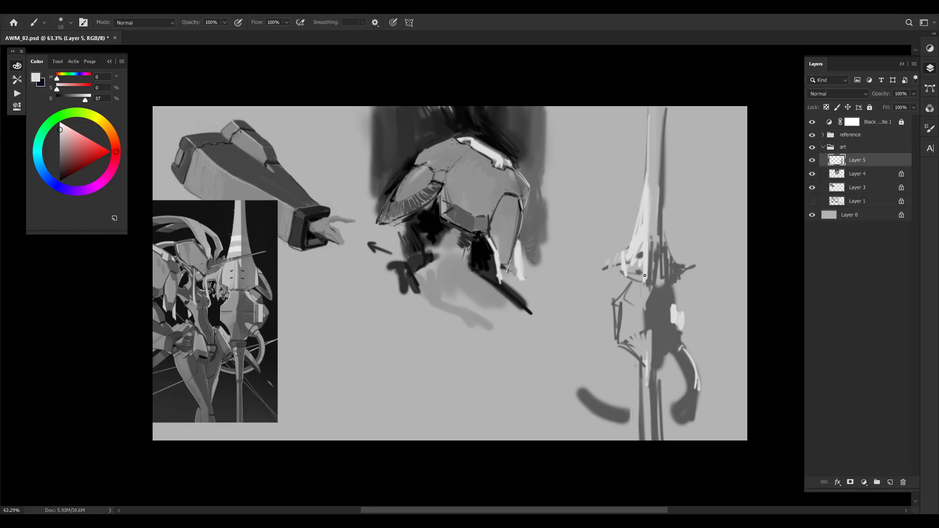
left_click_drag(707, 271, 697, 266)
key("ctrl+s")
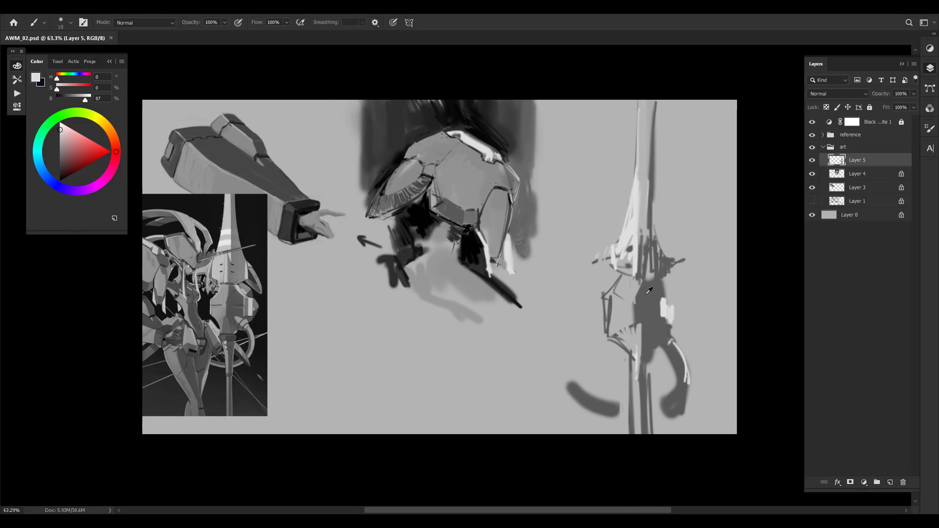
Clean the body's left outline with 70% grey and paint 11% dark accents beside it and between shaft and blade
left_click(649, 291, "alt")
left_click(606, 281, "alt")
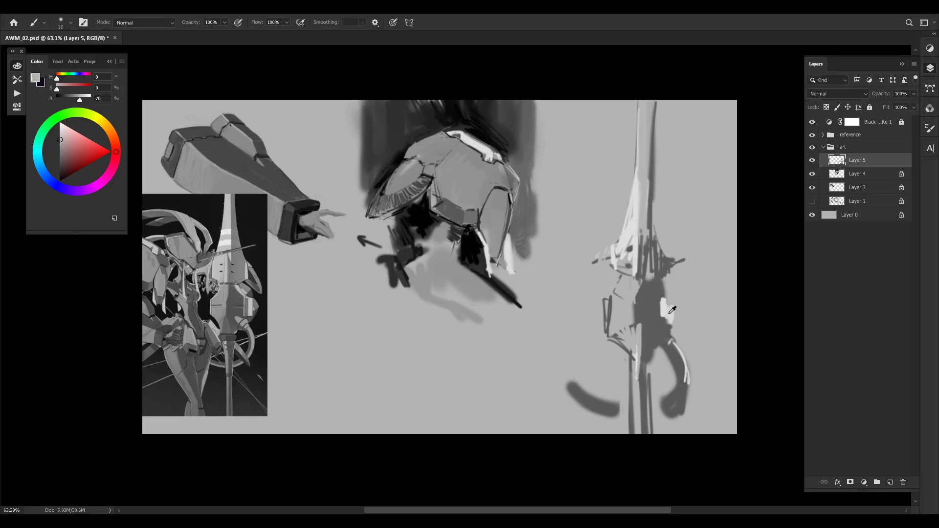
left_click(499, 118, "alt")
key("bracketright")
key("bracketright")
mouse_move(609, 280)
left_mouse_down()
mouse_move(599, 298)
mouse_move(627, 273)
left_mouse_up()
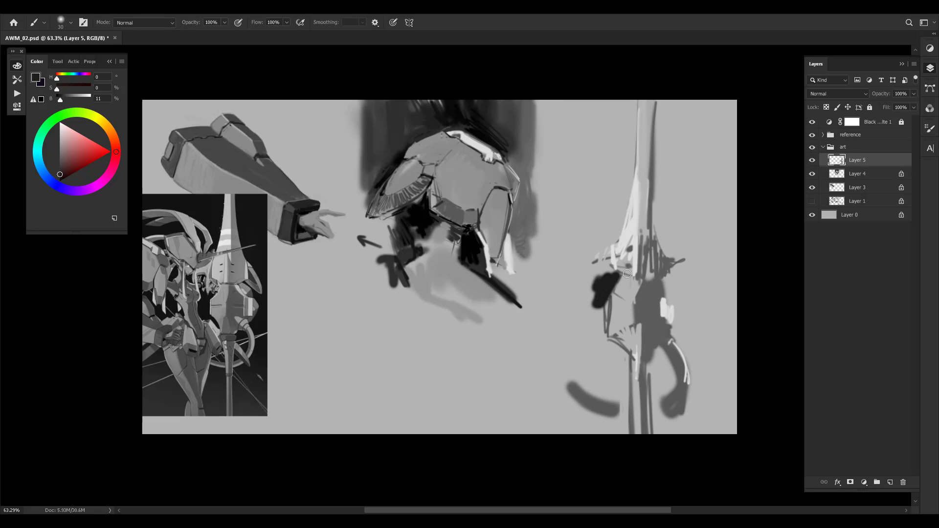
left_click_drag(657, 359, 663, 397)
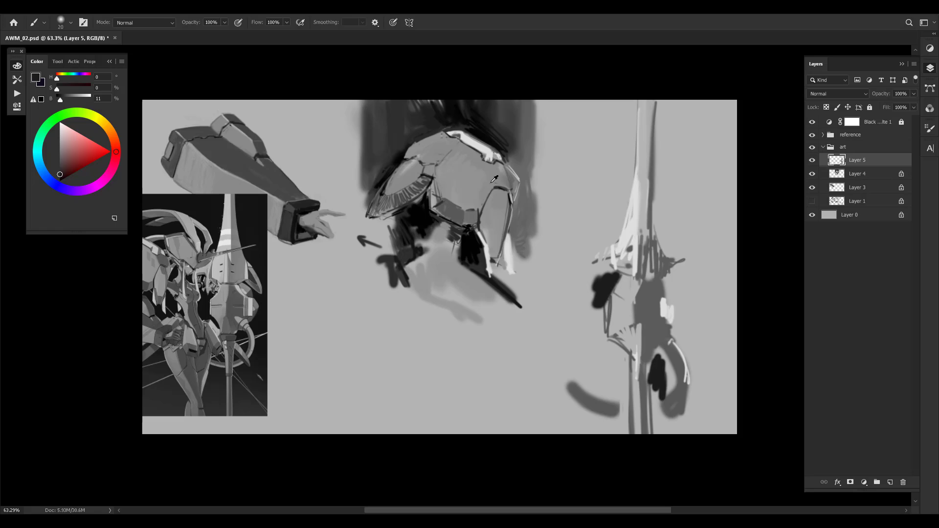
Sample 24% grey from the shoulder's backdrop and paint dark backdrop patches on both sides of the lance's body
left_click(510, 122, "alt")
key("bracketright")
mouse_move(594, 298)
left_mouse_down()
mouse_move(593, 277)
mouse_move(606, 298)
left_mouse_up()
key("bracketright")
key("bracketright")
key("bracketright")
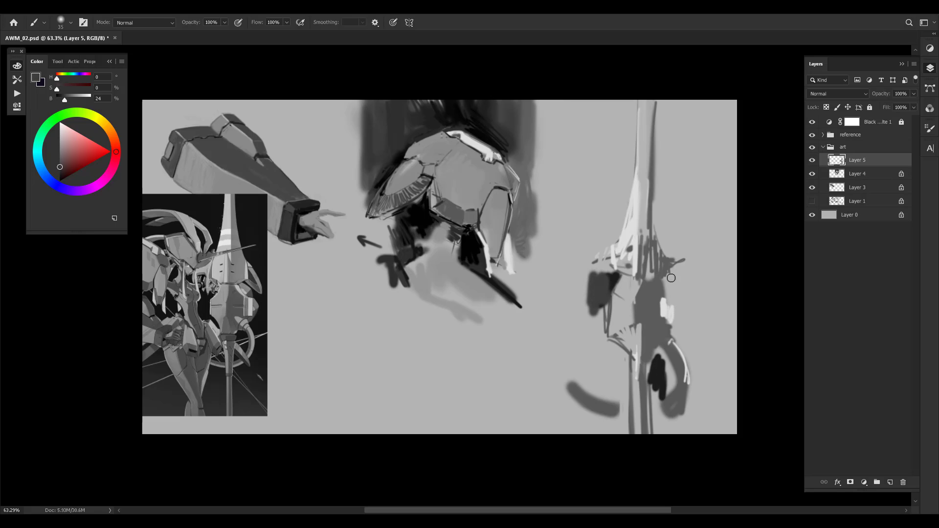
mouse_move(681, 316)
left_mouse_down()
mouse_move(679, 298)
mouse_move(675, 323)
mouse_move(688, 339)
mouse_move(703, 317)
left_mouse_up()
Paint a dark backdrop along the spire's left side down to the flare with sampled 11% and 24% greys
key("bracketright")
left_click(661, 369, "alt")
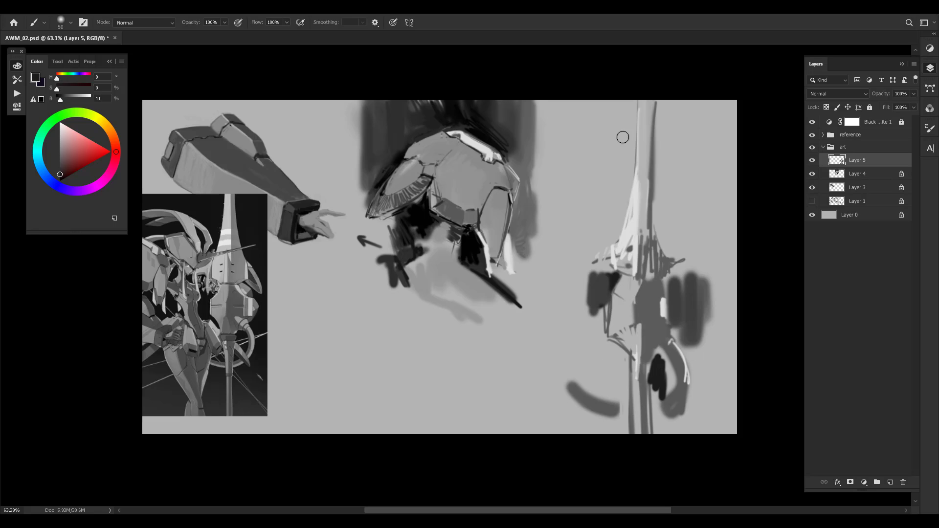
mouse_move(623, 137)
left_mouse_down()
mouse_move(616, 201)
mouse_move(606, 130)
mouse_move(608, 236)
mouse_move(628, 170)
left_mouse_up()
left_click(623, 123, "alt")
key("bracketleft")
key("bracketleft")
key("bracketleft")
key("bracketleft")
key("bracketleft")
key("bracketleft")
key("bracketleft")
key("bracketleft")
key("bracketleft")
left_click_drag(614, 250, 622, 216)
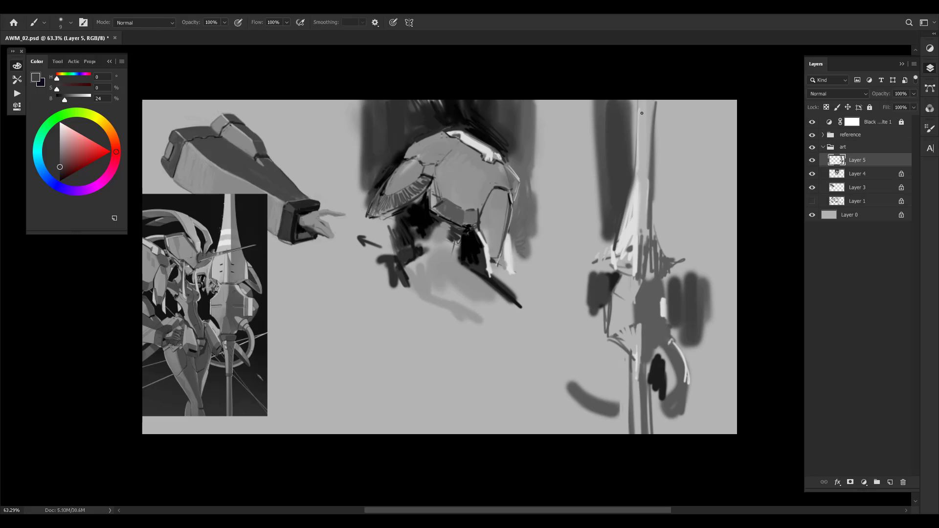
key("ctrl+z")
left_click_drag(636, 101, 614, 246)
key("ctrl+z")
key("ctrl+z")
left_click_drag(635, 101, 633, 177)
key("ctrl+z")
left_click_drag(633, 101, 629, 171)
key("ctrl+z")
Draw 24% dark grey lines down the spire's right edge into the flare and sample 40% grey from the lance
left_click_drag(656, 101, 651, 215)
mouse_move(655, 95)
left_mouse_down()
mouse_move(651, 220)
mouse_move(668, 249)
left_mouse_up()
left_click(649, 226, "alt")
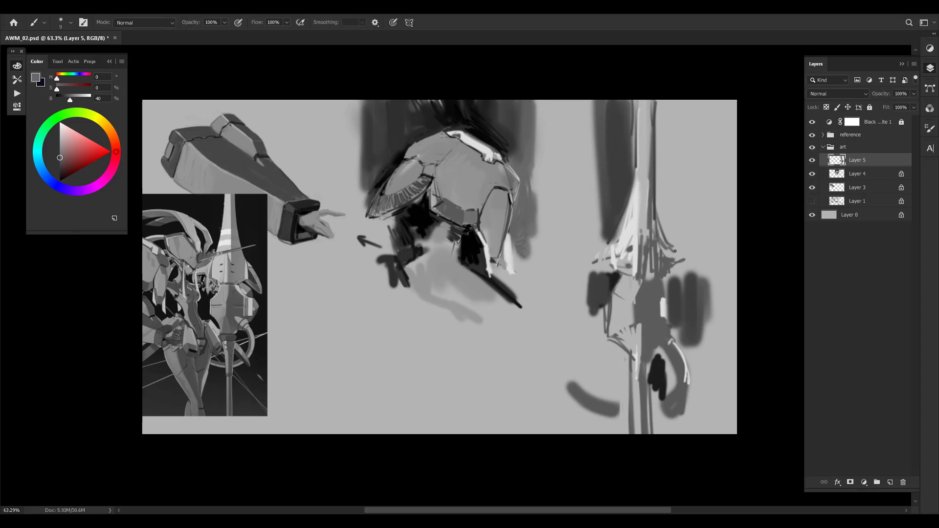
Paint sampled 87% light grey highlights on the flare's tips and an 11% dark accent beneath its base
left_click(667, 251, "alt")
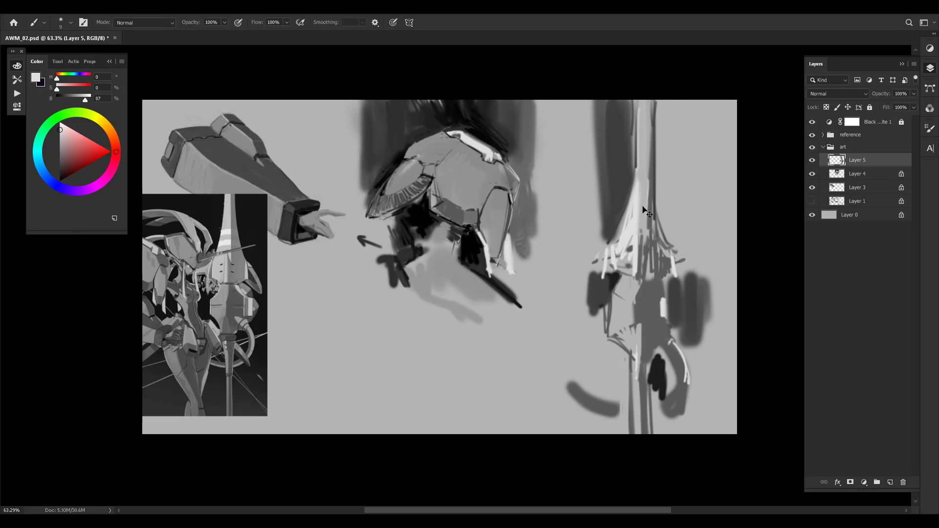
left_click(610, 255, "alt")
left_click(619, 253, "alt")
left_click_drag(608, 250, 602, 277)
left_click(623, 268, "alt")
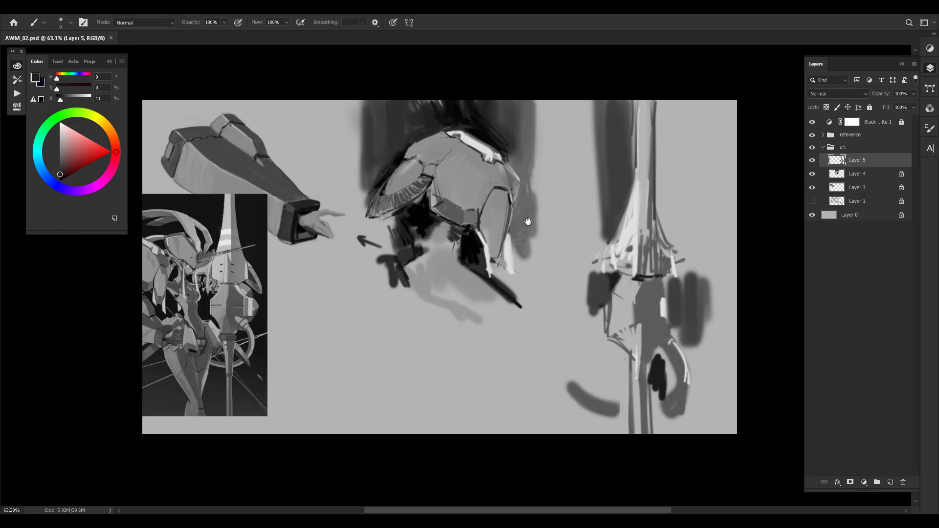
Hide the reference group to view the studies alone and show it again
left_click_drag(528, 221, 615, 197)
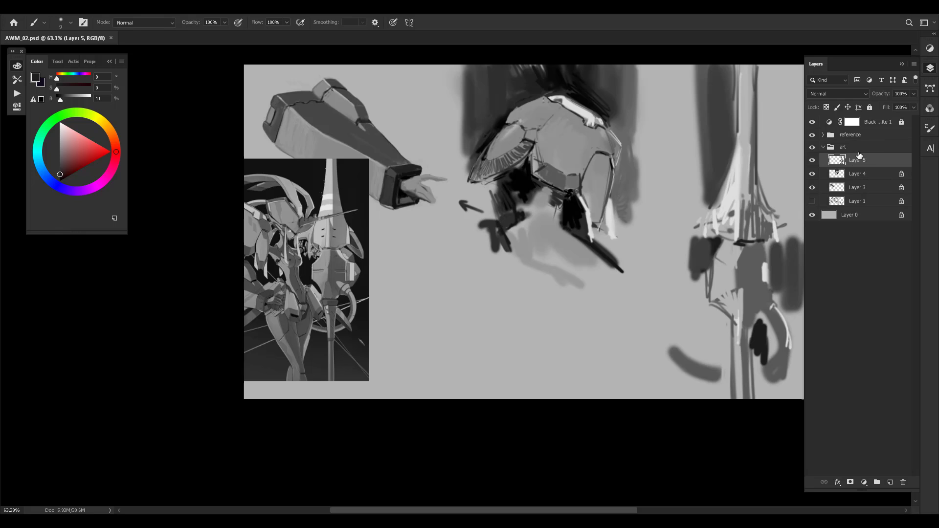
left_click(853, 134)
left_click(812, 135)
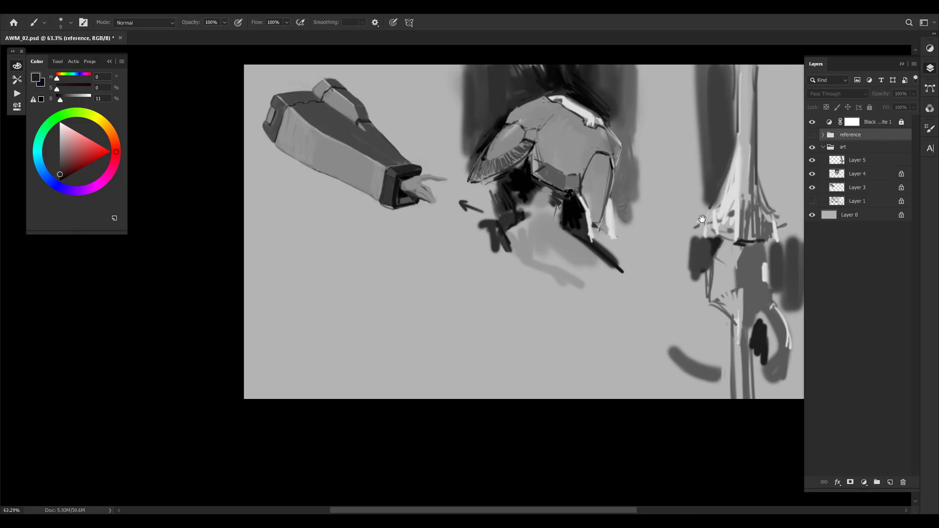
left_click_drag(701, 219, 563, 240)
left_click_drag(271, 349, 294, 348)
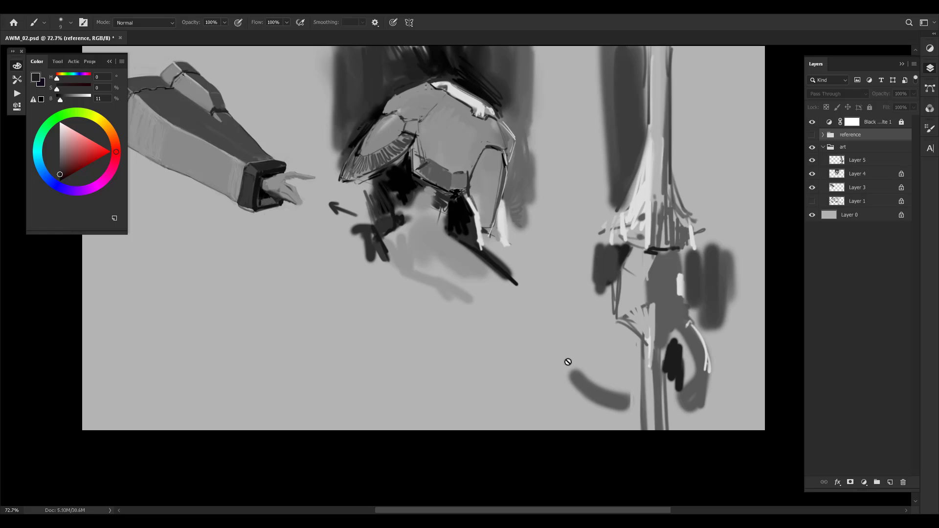
key("ctrl+z")
key("ctrl+shift+z")
left_click(812, 135)
left_click_drag(437, 262, 559, 240)
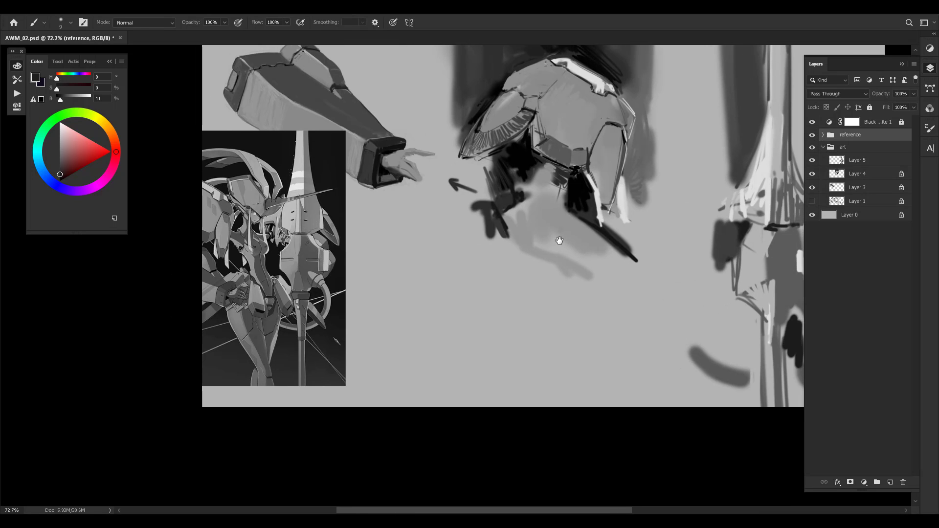
Flip the canvas horizontally to check the studies mirrored and save the document
key("F2")
left_click_drag(695, 331, 595, 381)
left_click_drag(722, 368, 565, 377)
key("ctrl+s")
Examine the mirrored reference up close, comparing the lance, body and armour shapes with the painted studies
mouse_move(577, 305)
left_mouse_down()
mouse_move(628, 282)
mouse_move(607, 286)
mouse_move(579, 226)
left_mouse_up()
left_click_drag(619, 332, 585, 269)
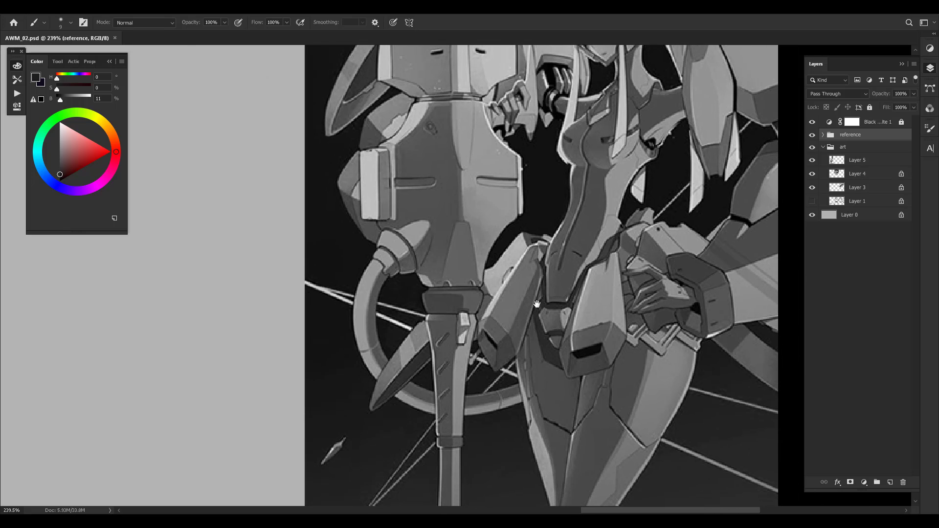
left_click_drag(697, 360, 655, 361)
left_click_drag(669, 316, 596, 365)
left_click_drag(570, 308, 634, 309)
left_click_drag(715, 123, 655, 185)
left_click_drag(727, 247, 700, 240)
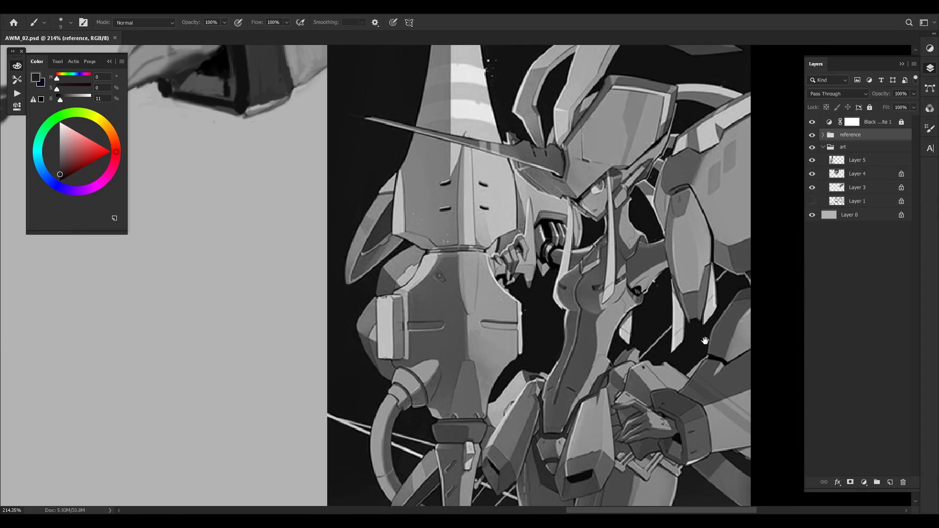
left_click_drag(794, 372, 753, 318)
left_click_drag(684, 337, 641, 481)
left_click_drag(510, 444, 421, 255)
left_click_drag(742, 237, 740, 400)
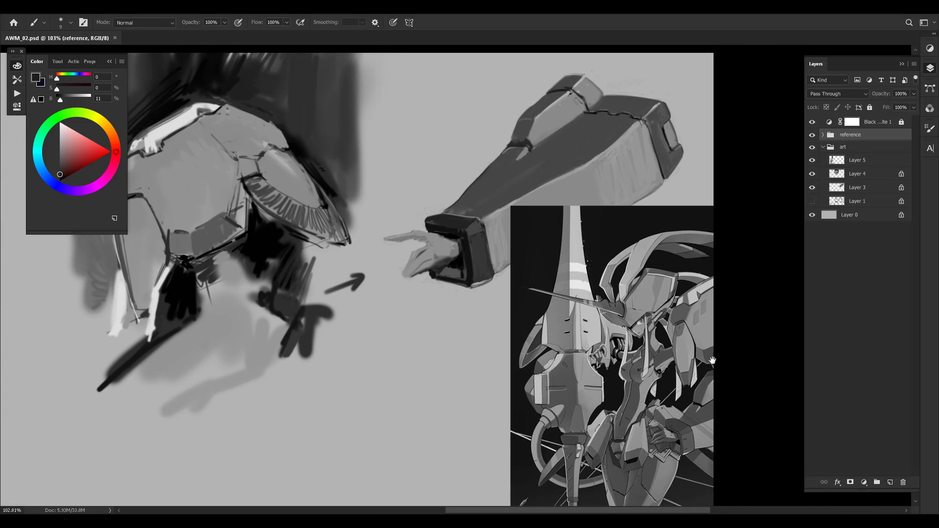
left_click_drag(602, 363, 559, 320)
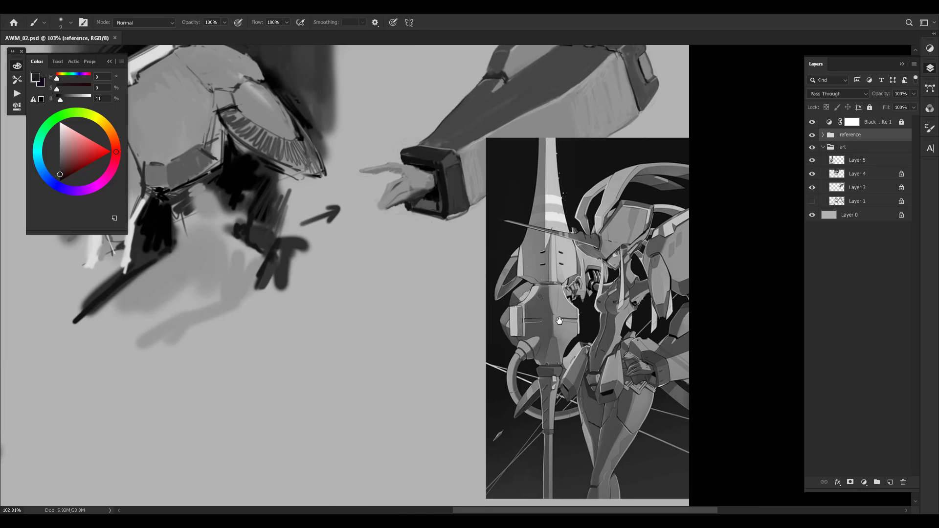
left_click_drag(674, 289, 744, 255)
Flip the canvas back to its original orientation and save the document
key("ctrl+shift+h")
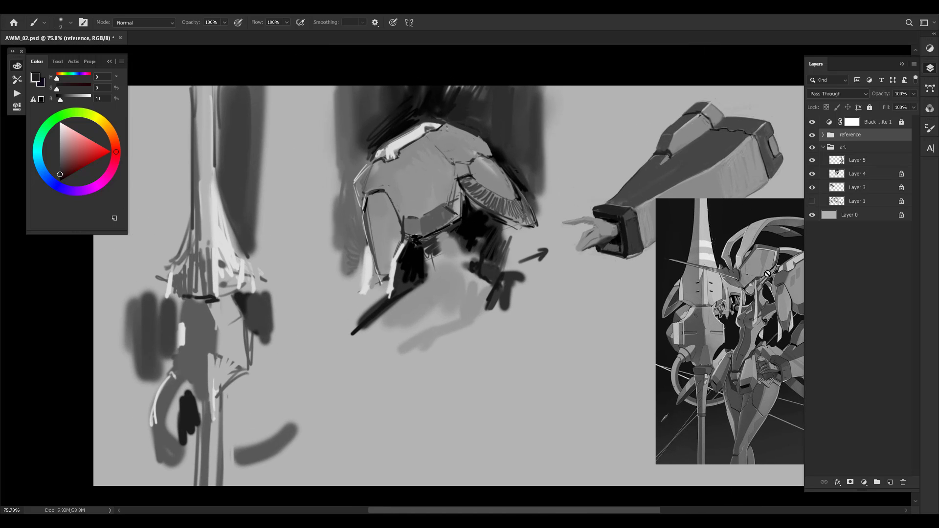
key("ctrl+s")
left_click_drag(722, 302, 727, 306)
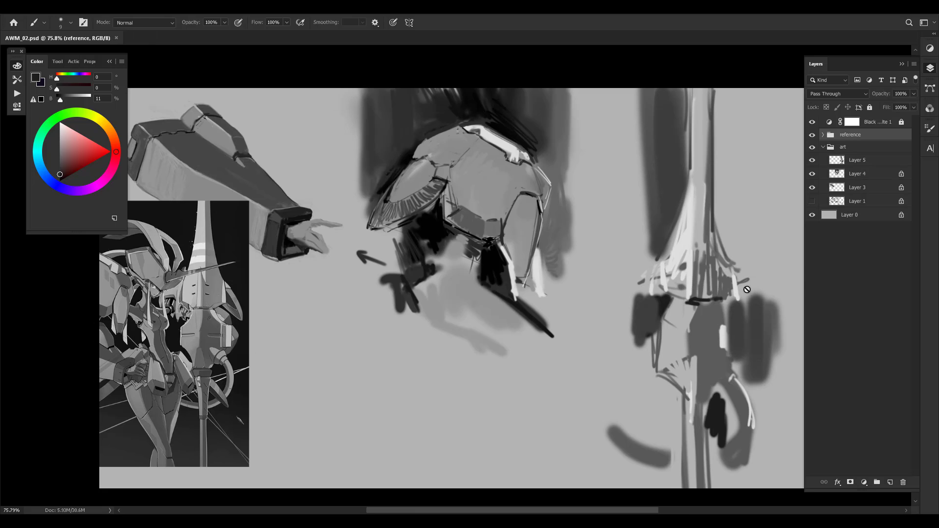